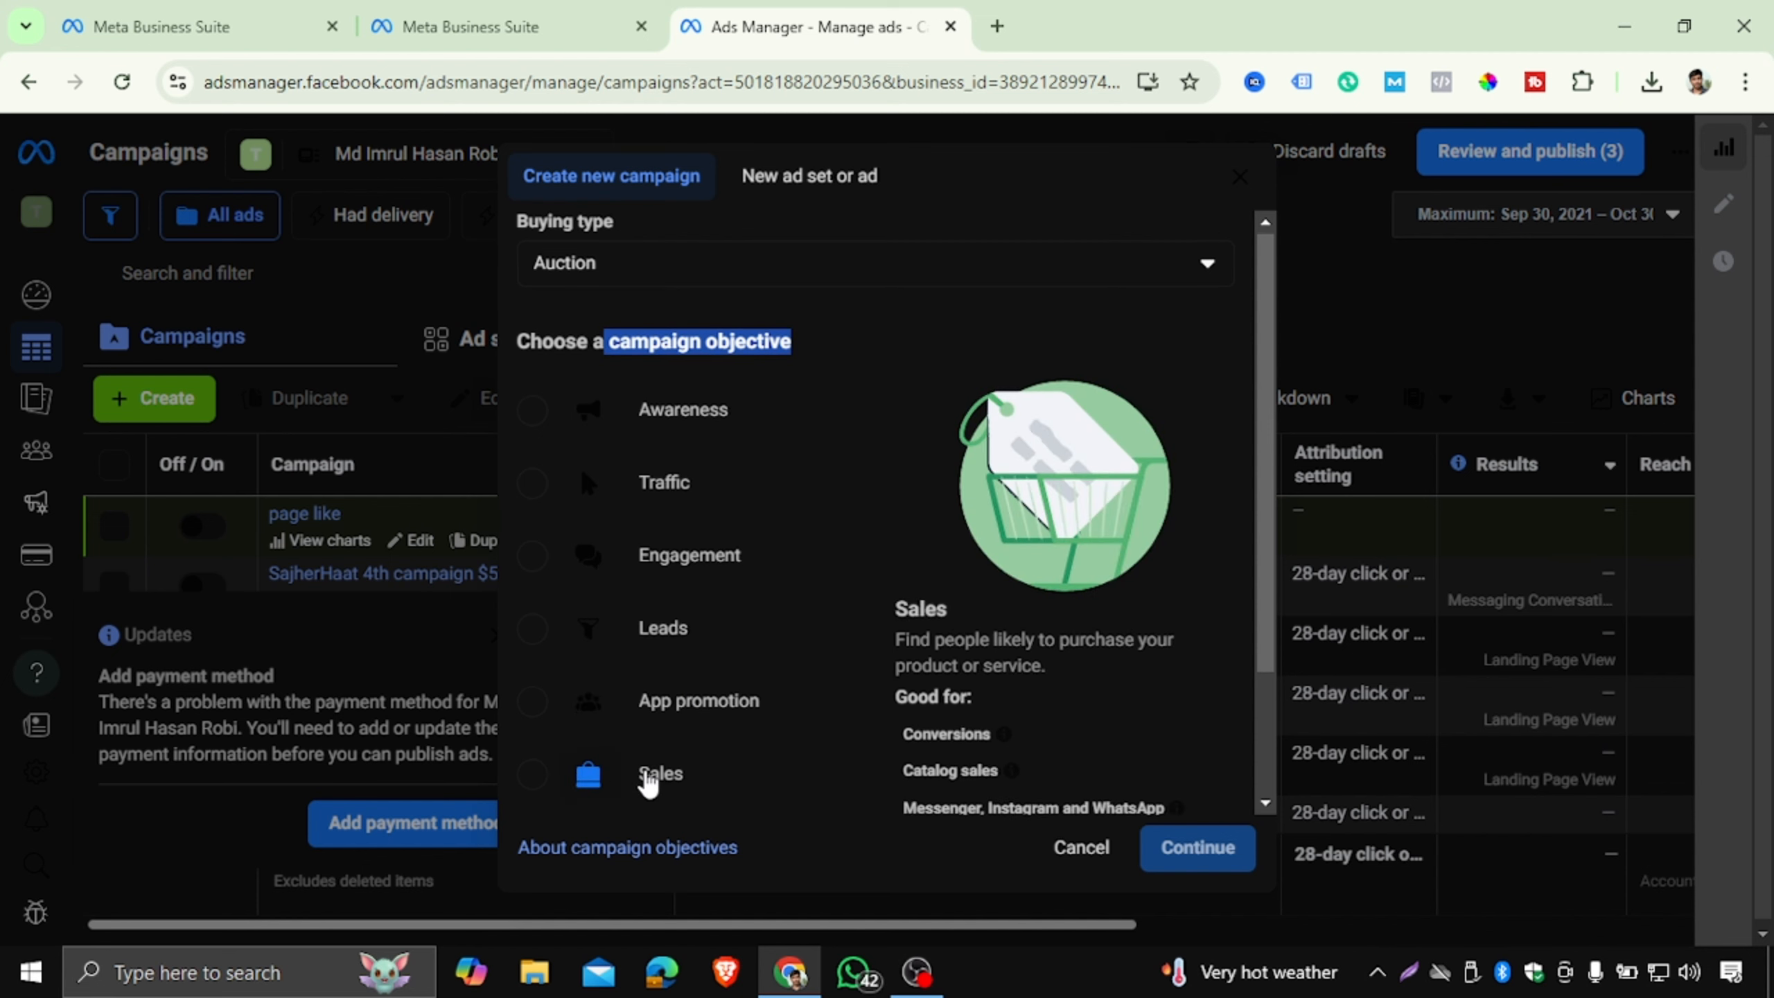
Select Sales as the new campaign's objective from the objective list.
scroll(643, 776, "down", 2)
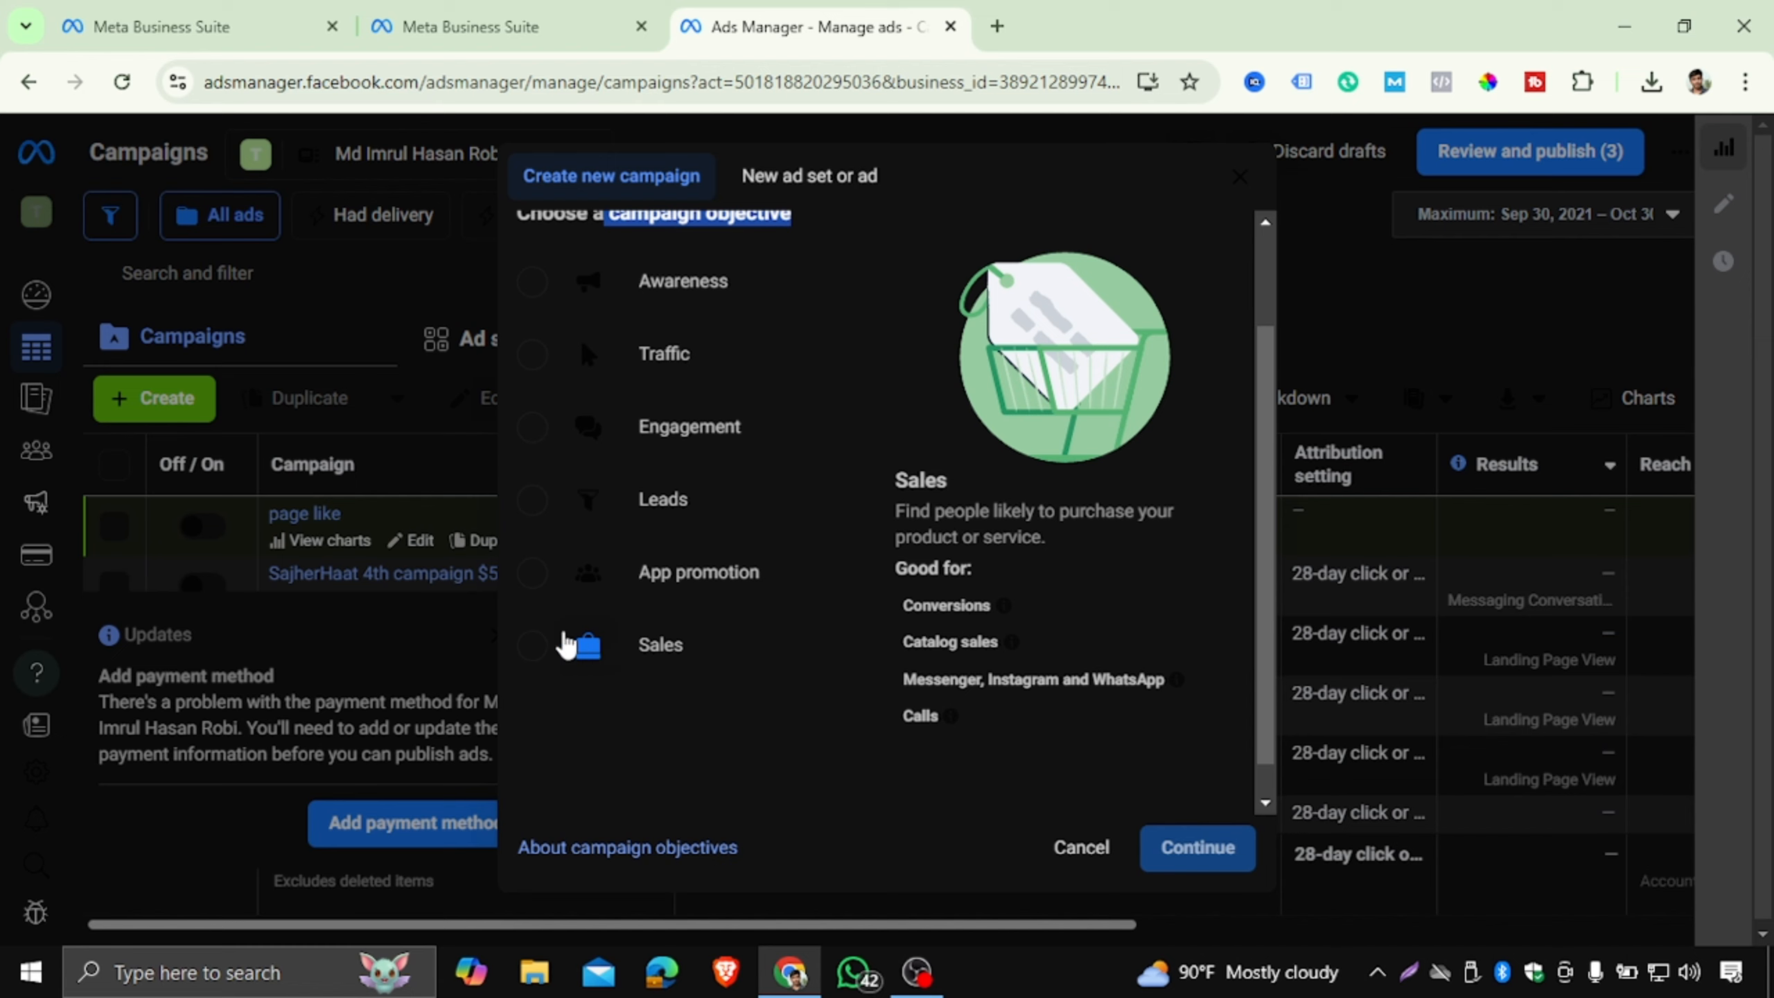
left_click(539, 655)
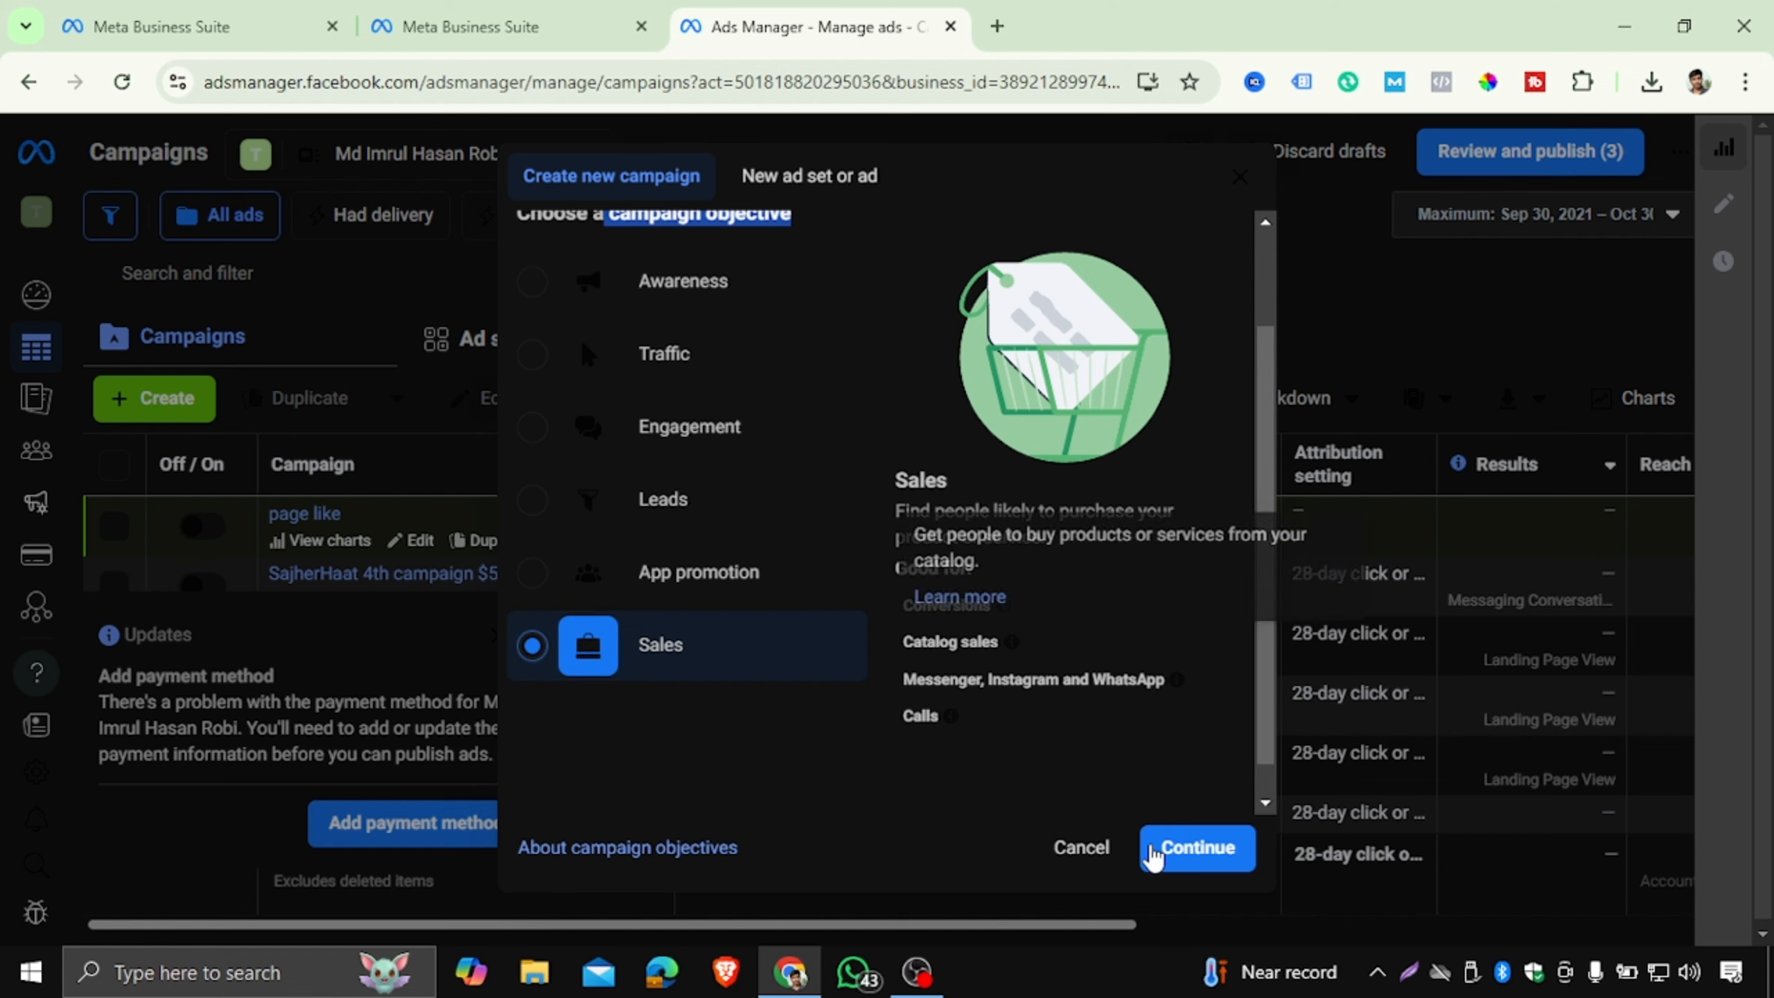
Cancel the objective dialog, open Audiences, and advance the business portfolio tip.
left_click(1087, 850)
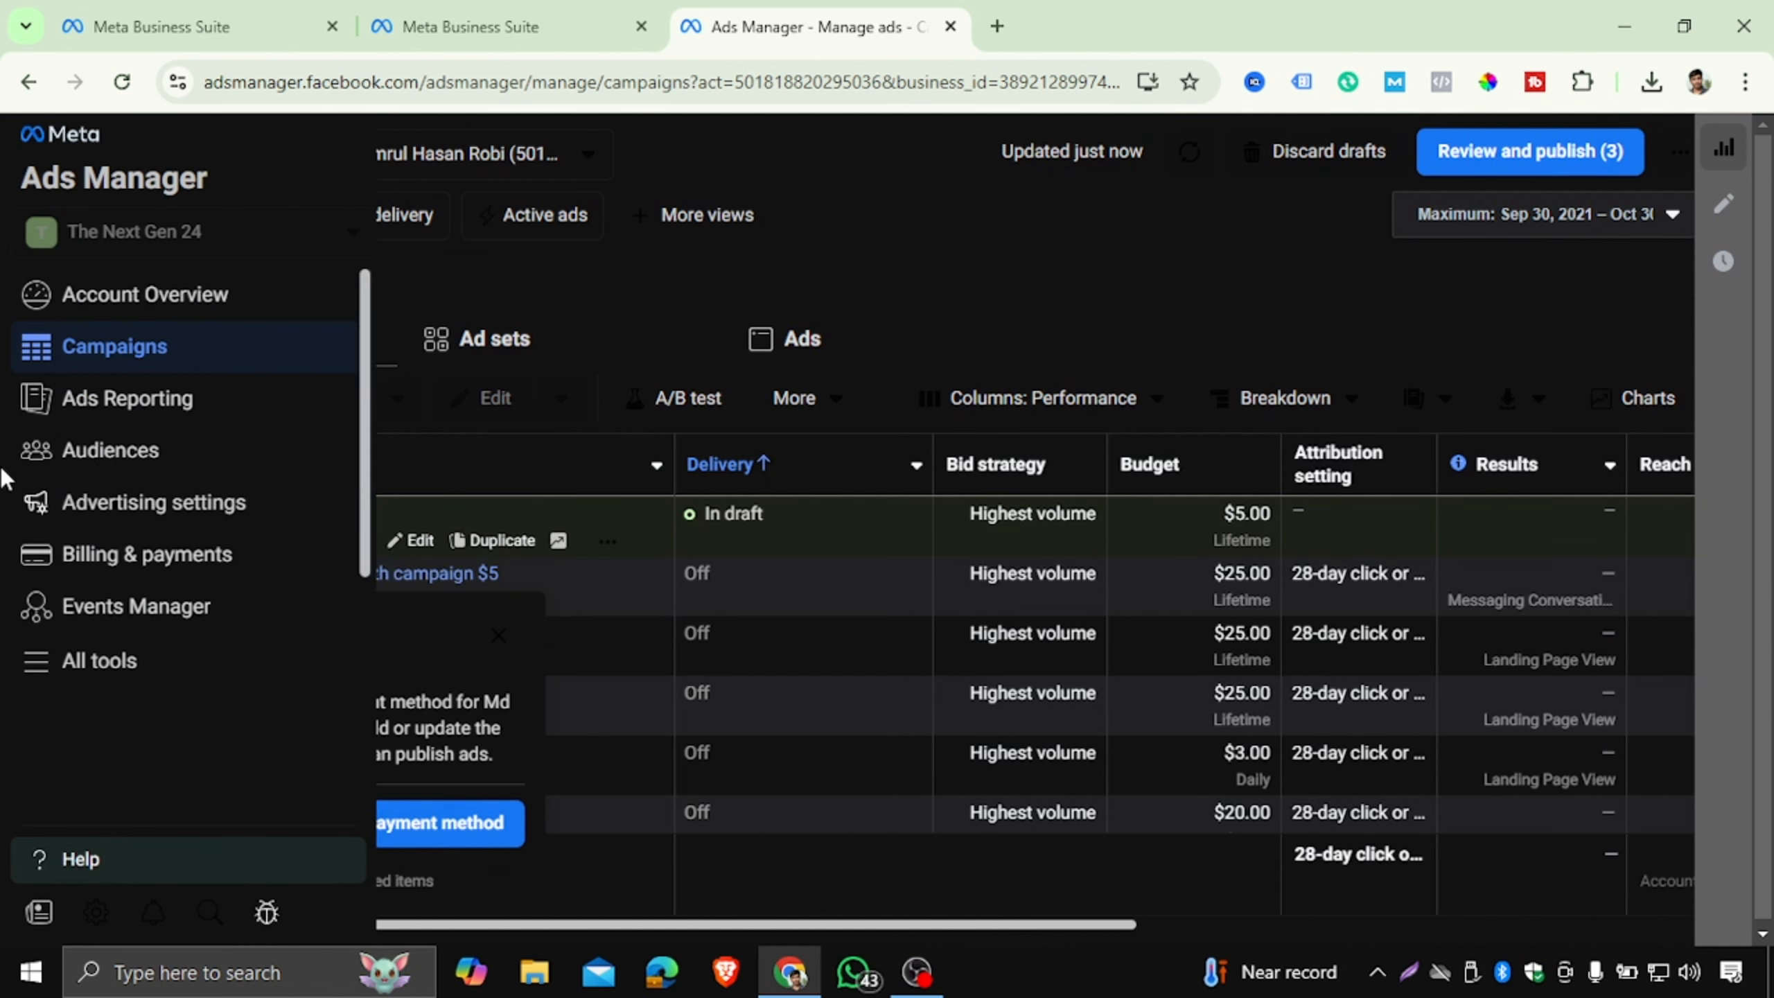
left_click(113, 458)
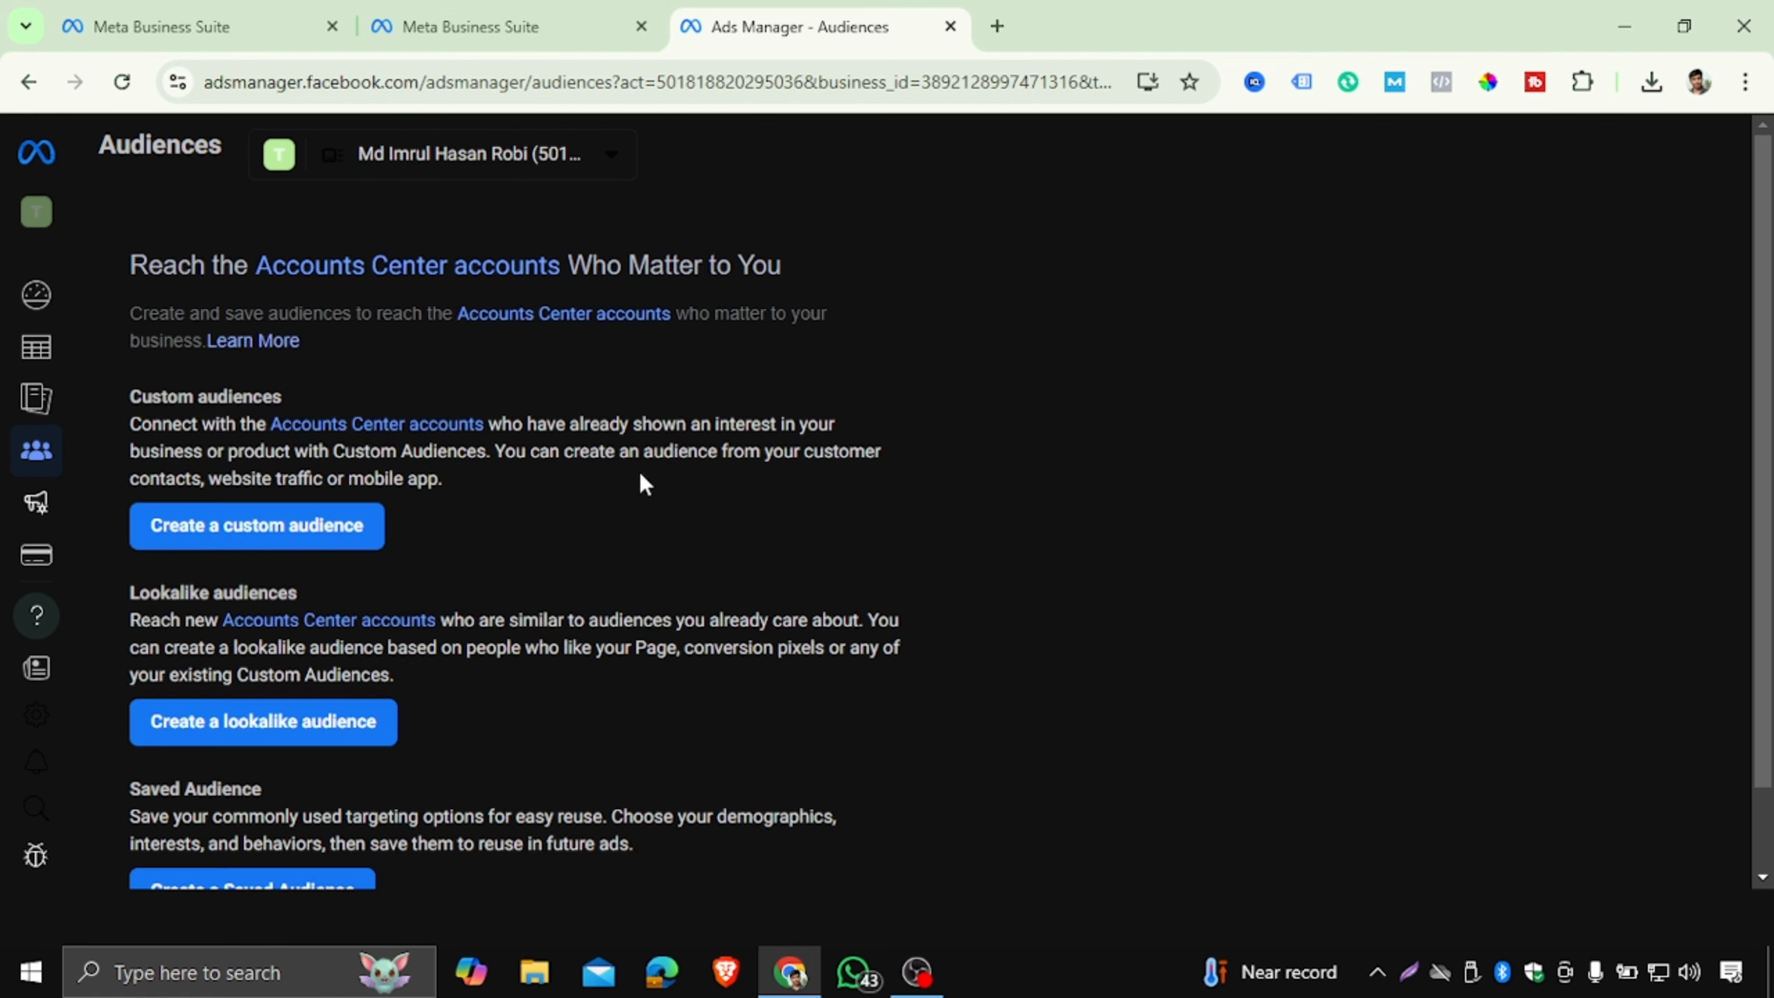
mouse_move(19, 389)
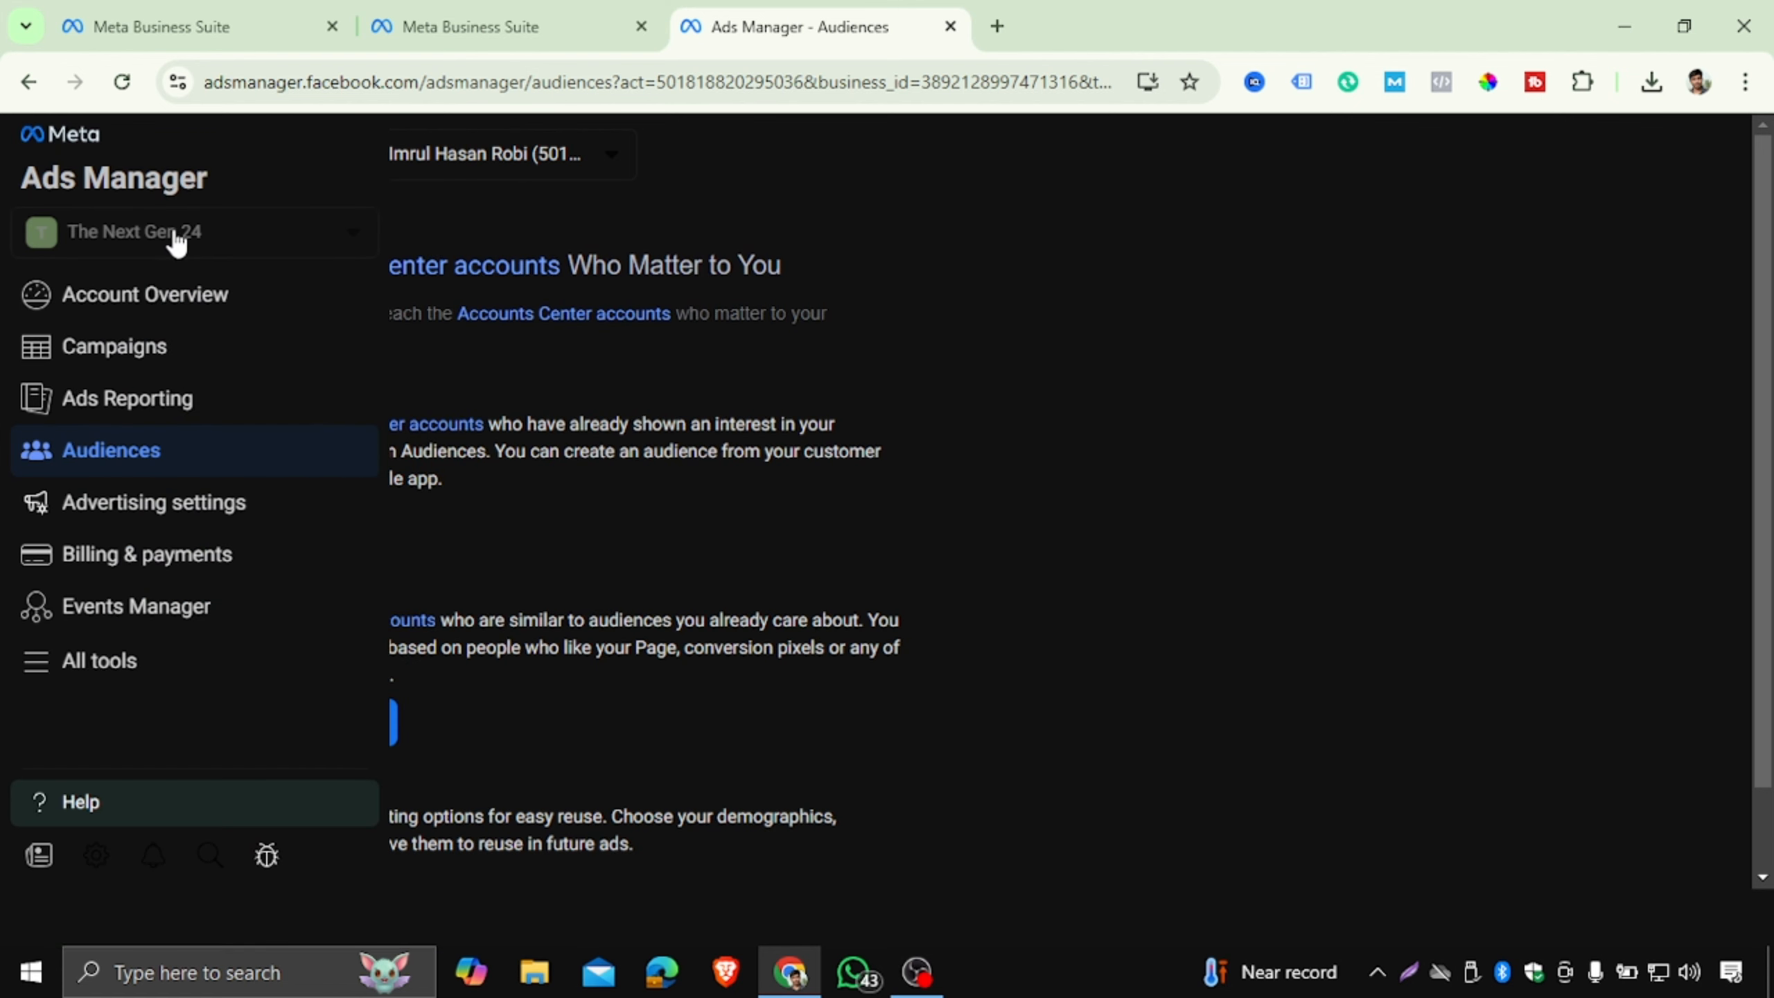
left_click(328, 392)
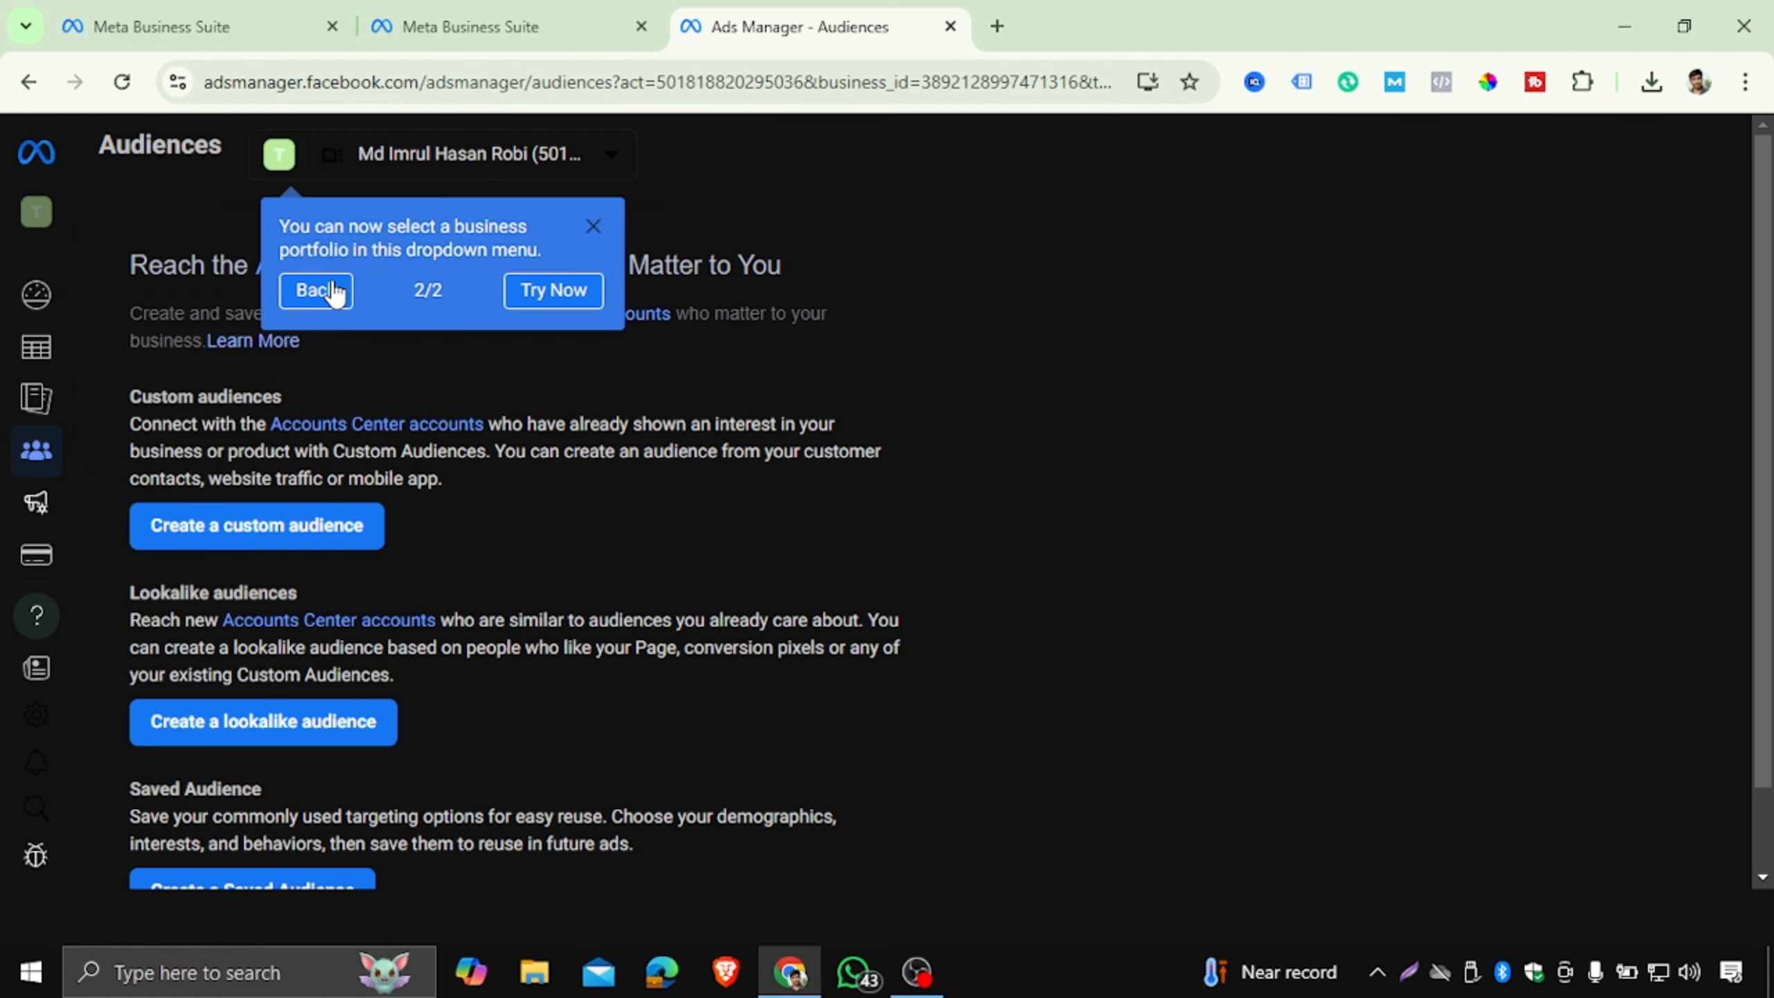
Dismiss the portfolio tip and return to the campaigns list.
left_click(593, 226)
scroll(319, 445, "down", 2)
scroll(319, 442, "up", 2)
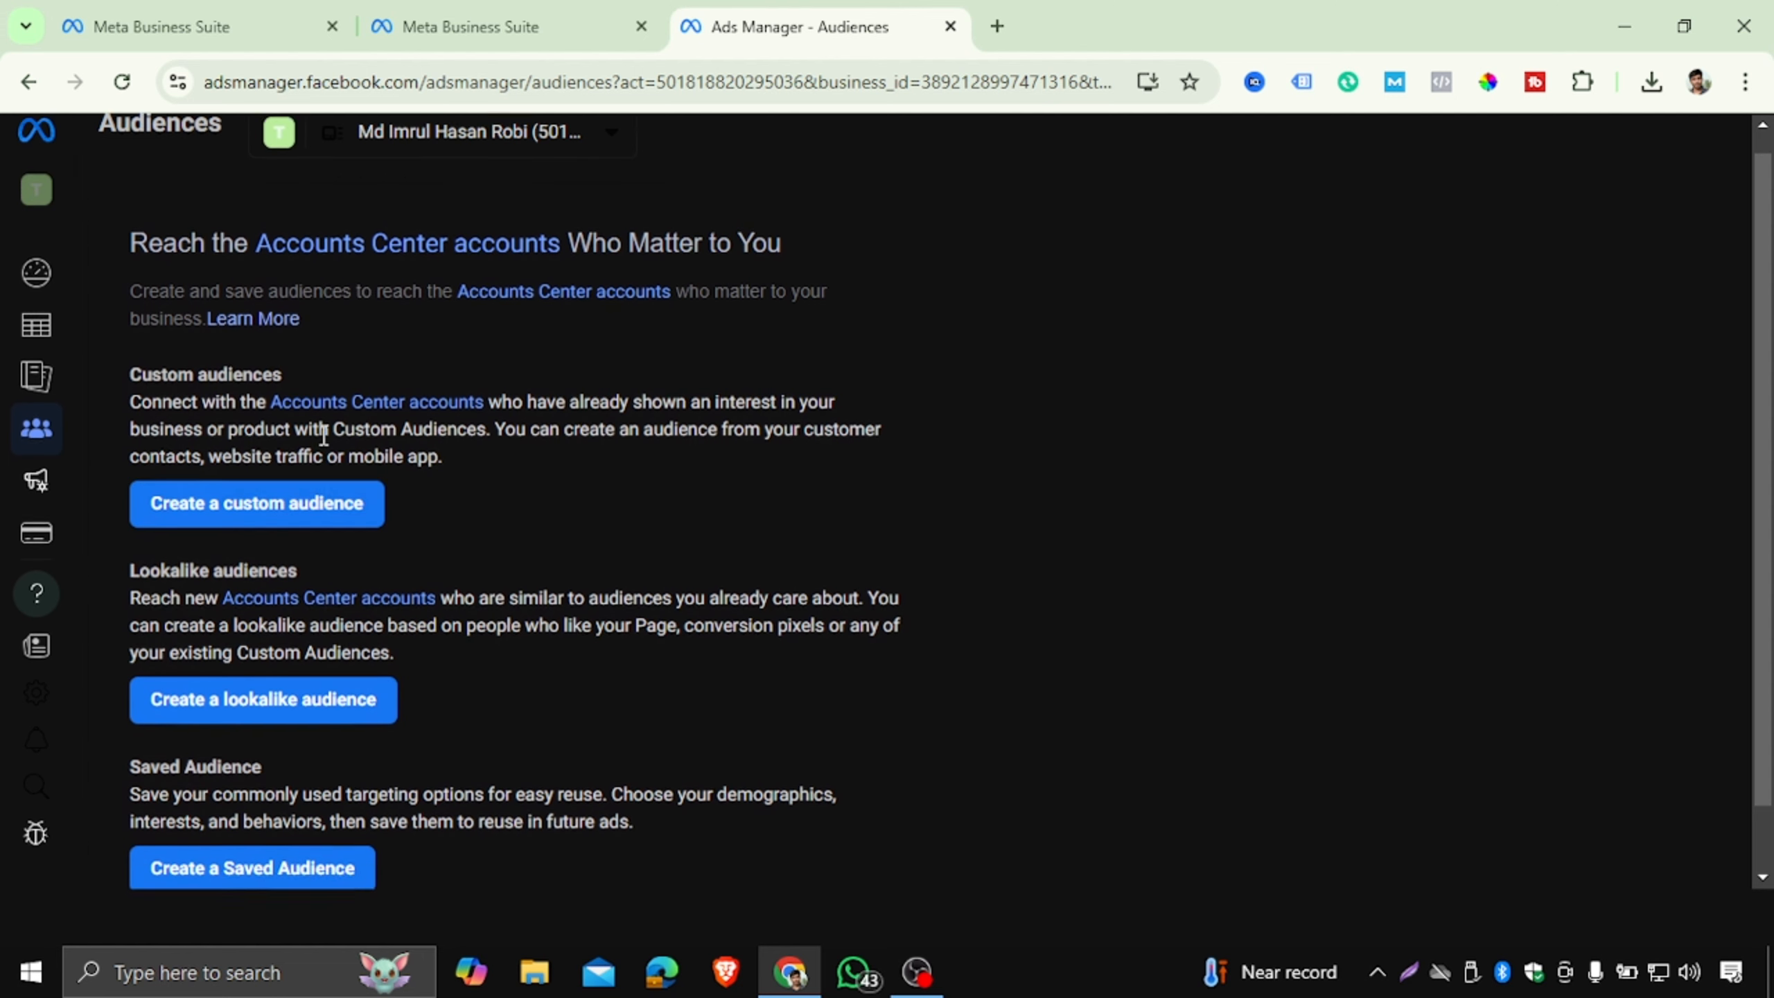
left_click(26, 82)
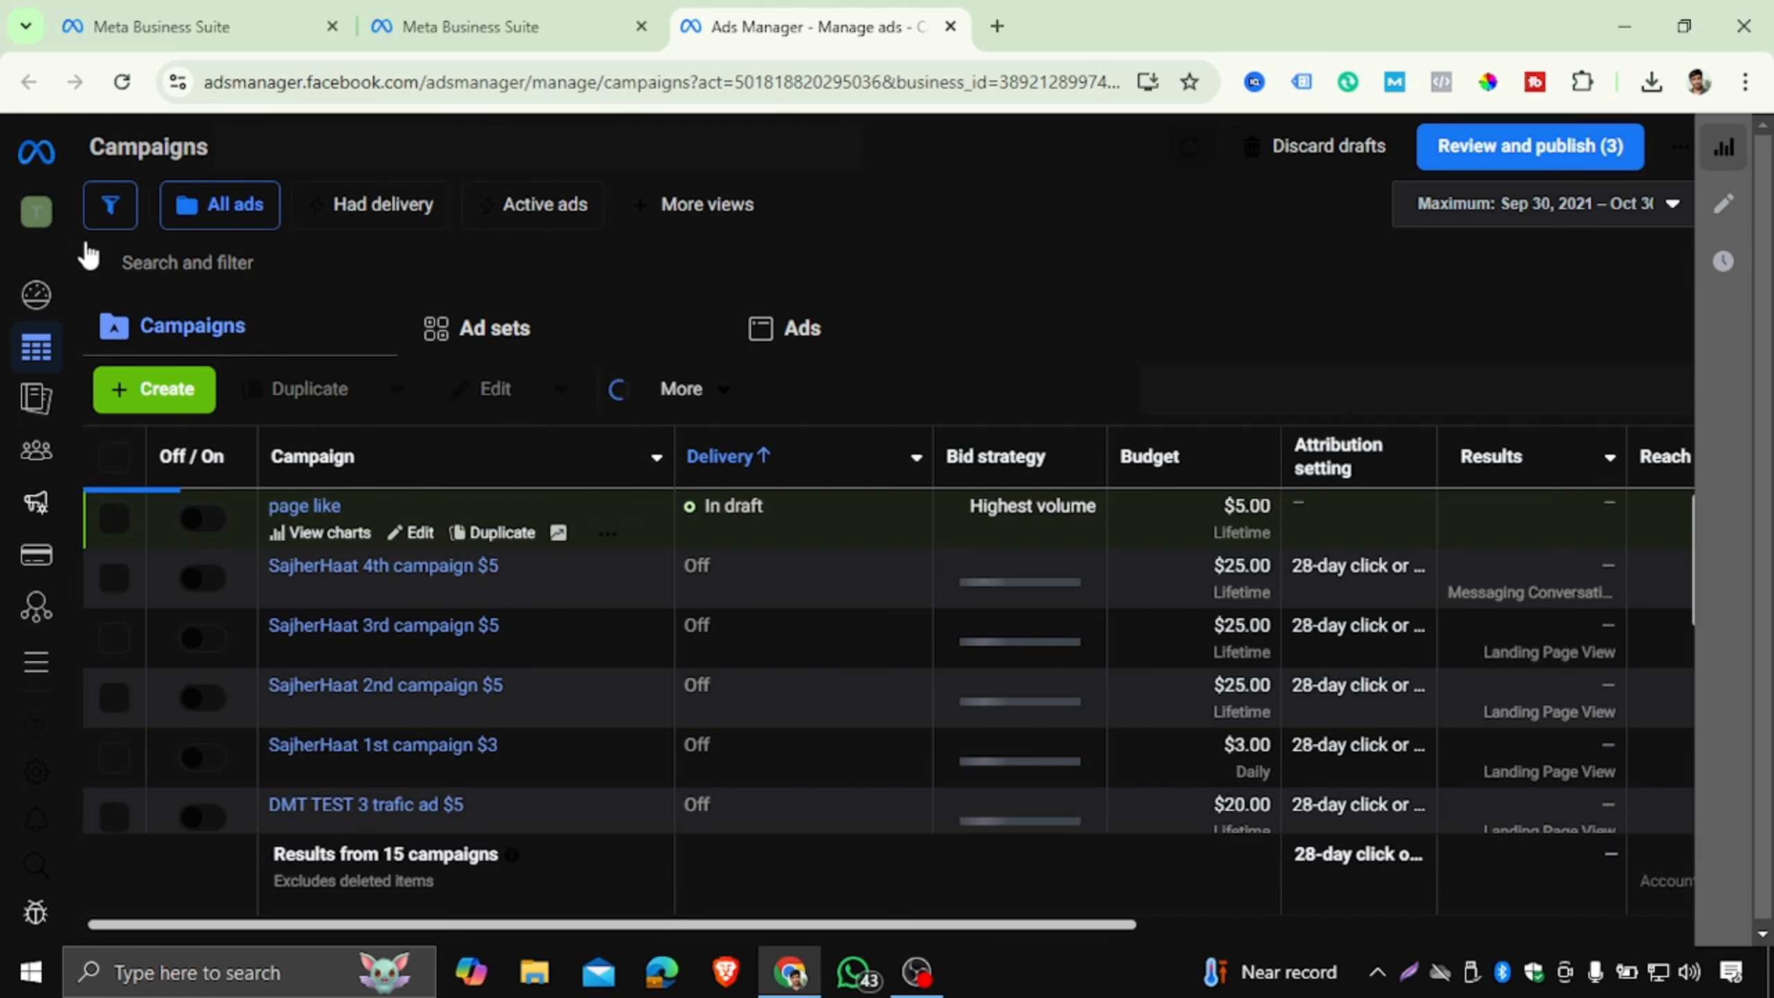
Switch to the personal account's first ad account and open its Audiences page.
left_click(427, 156)
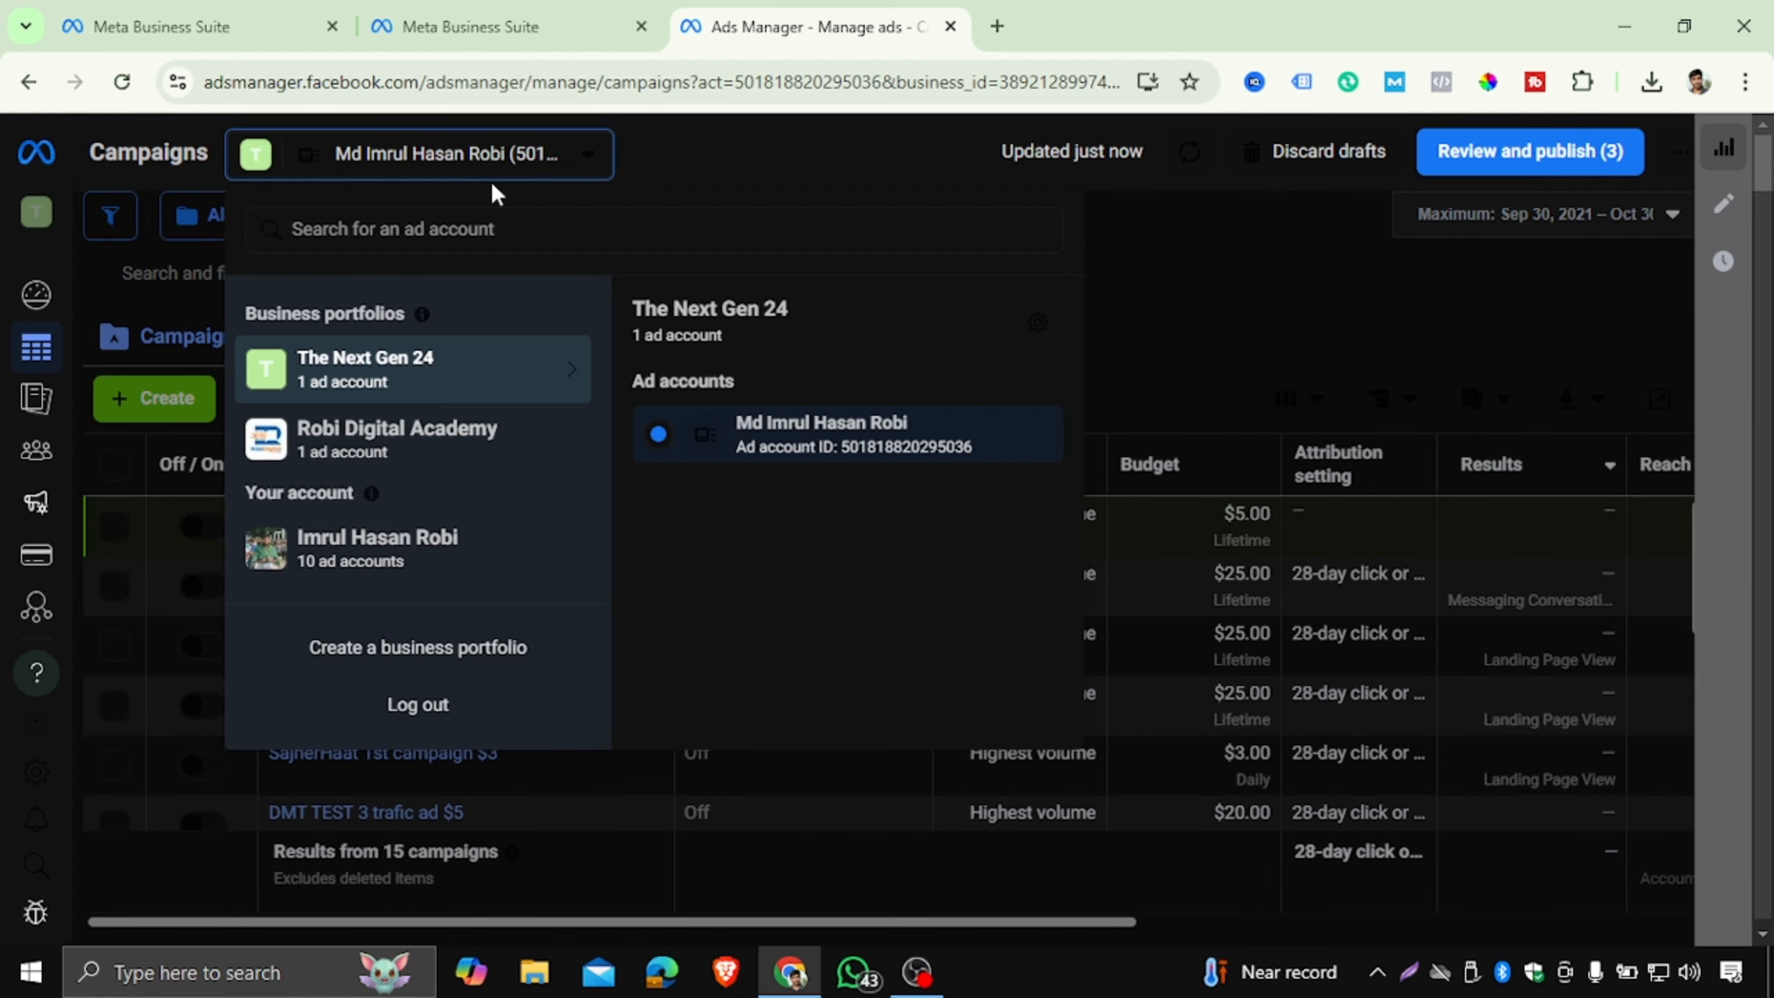
left_click(389, 569)
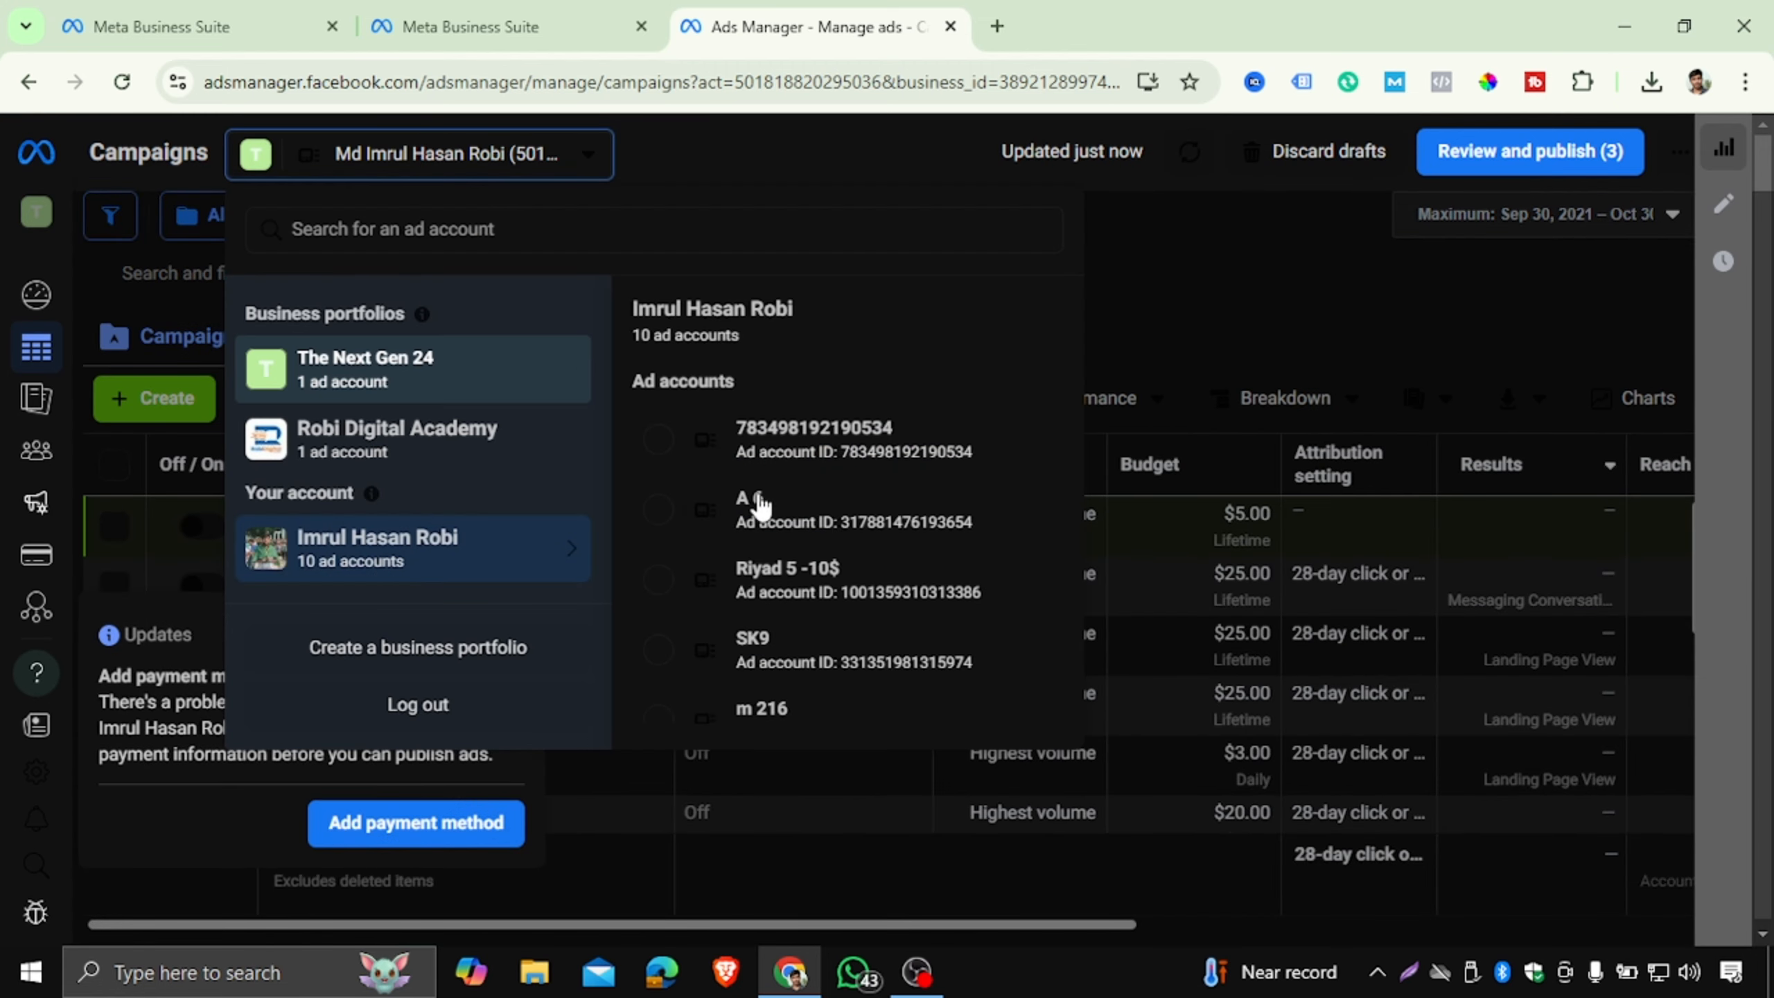
left_click(790, 451)
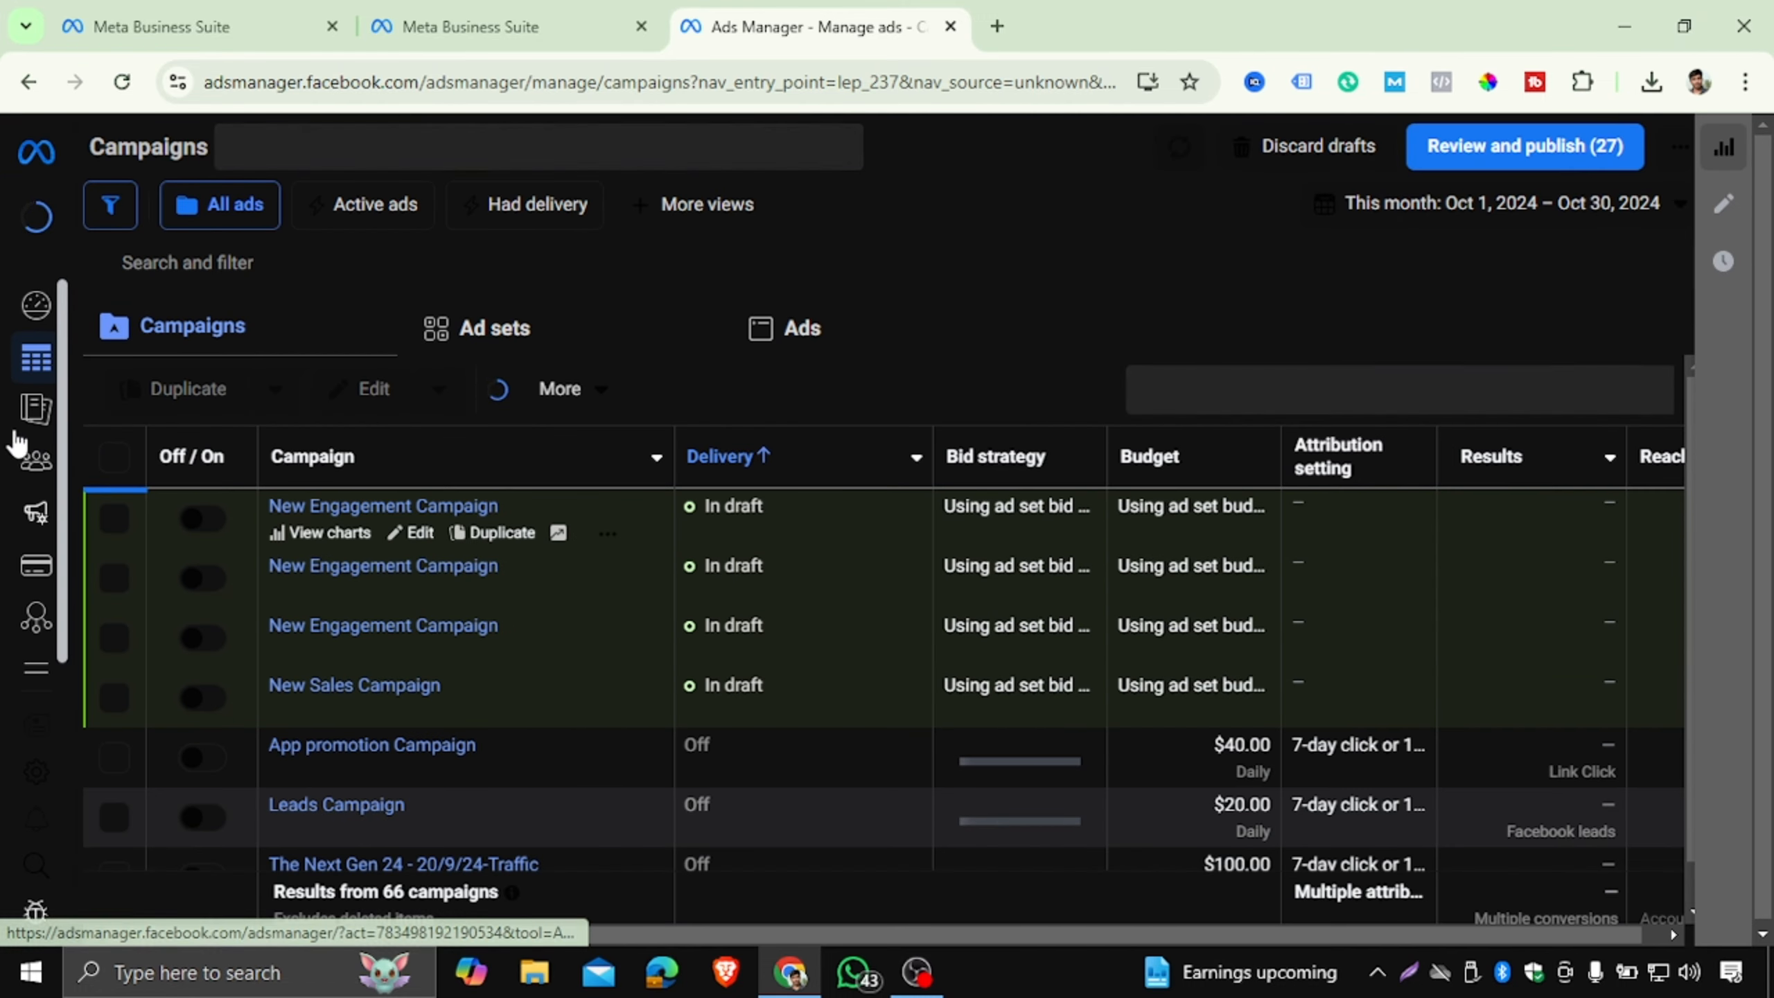
mouse_move(79, 408)
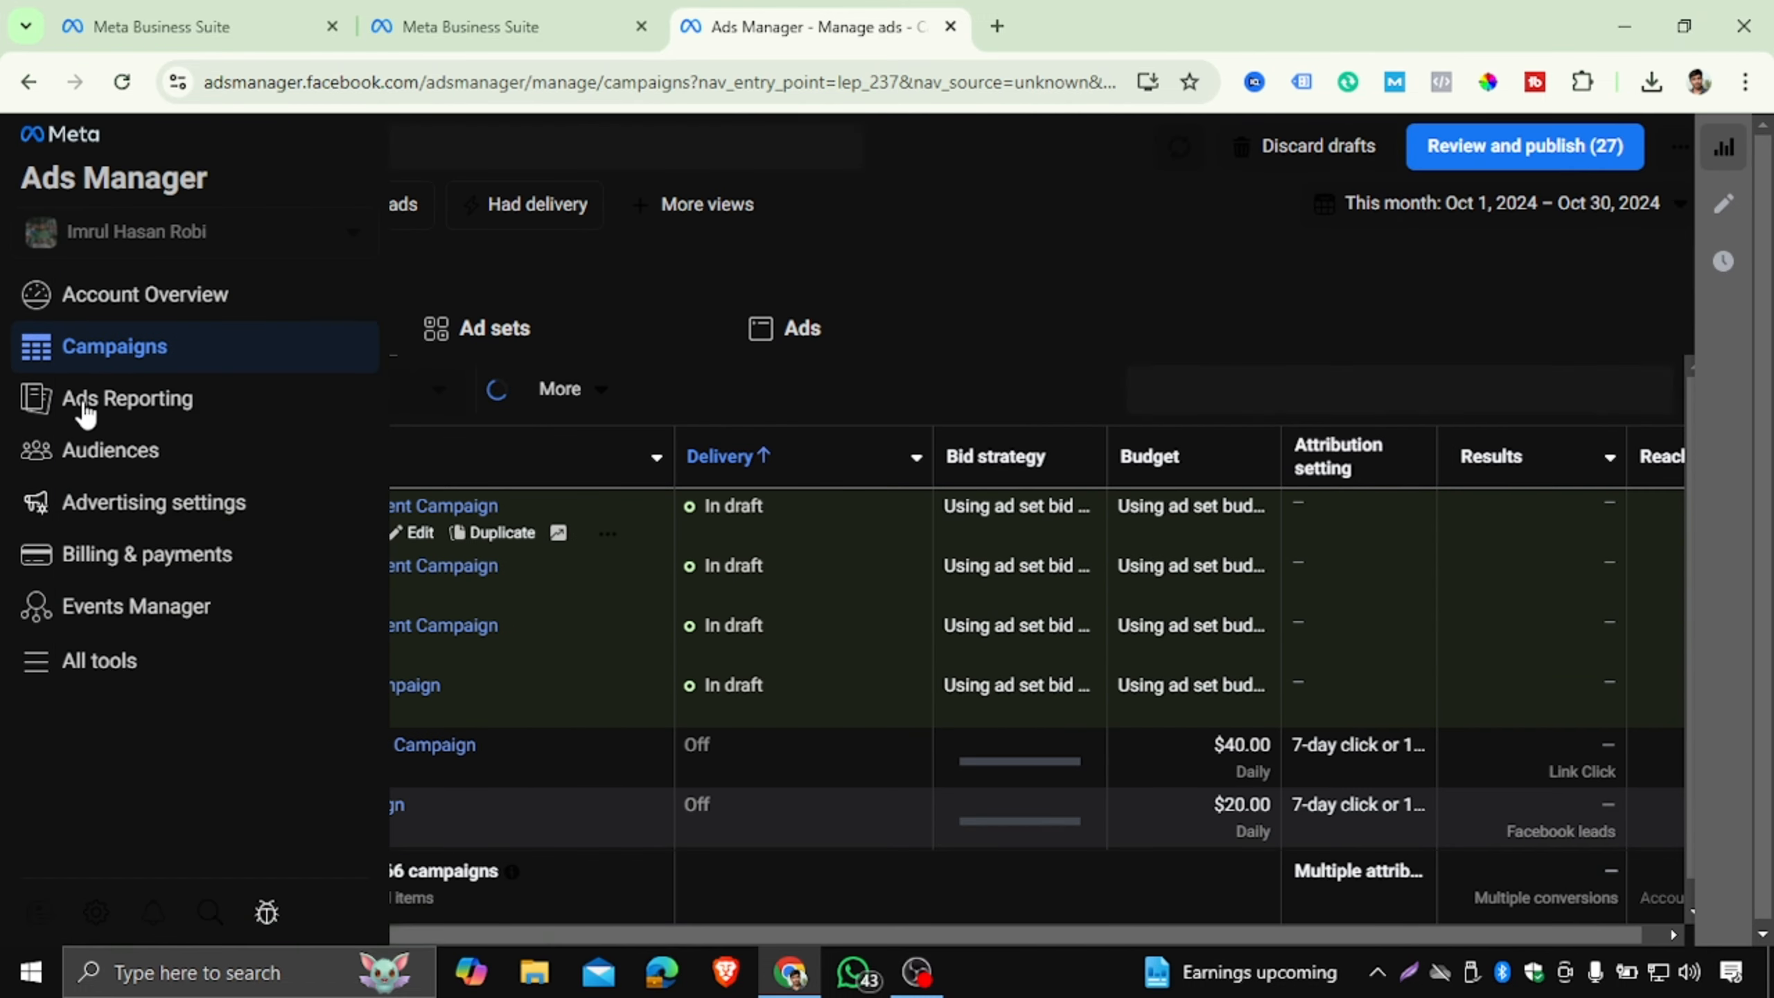
left_click(124, 453)
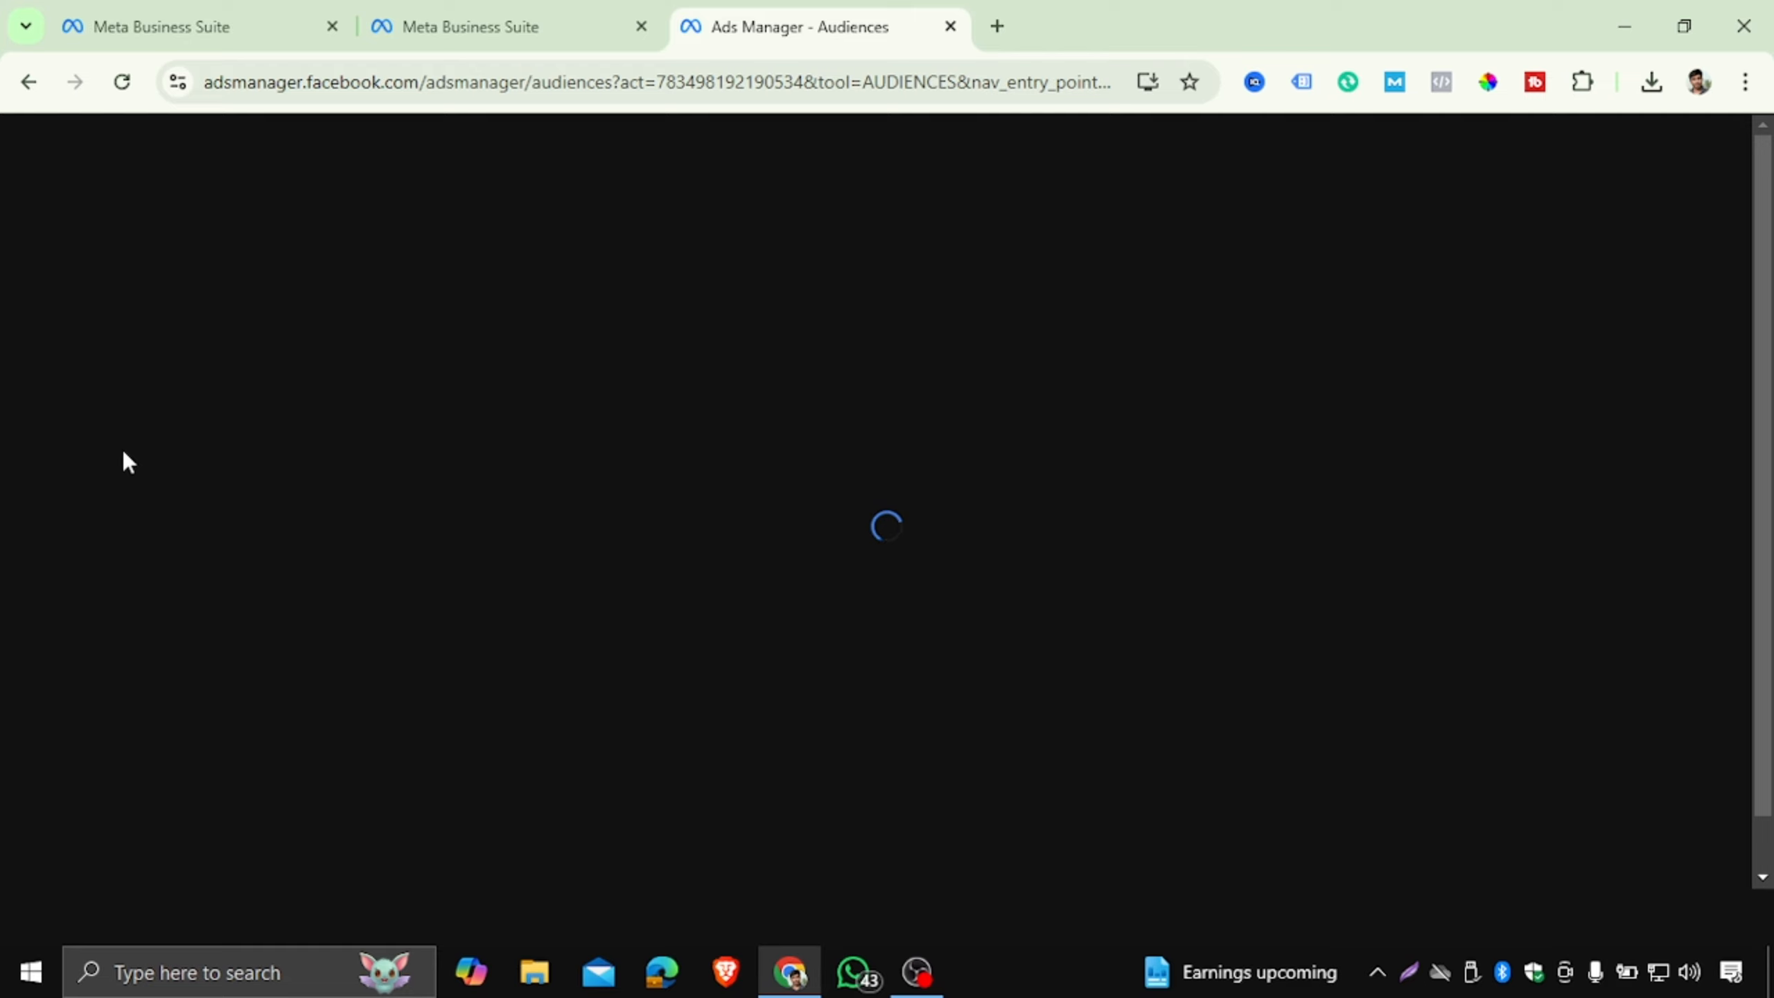
Reload the stalled Audiences page and show the Create audience type options.
left_click(121, 82)
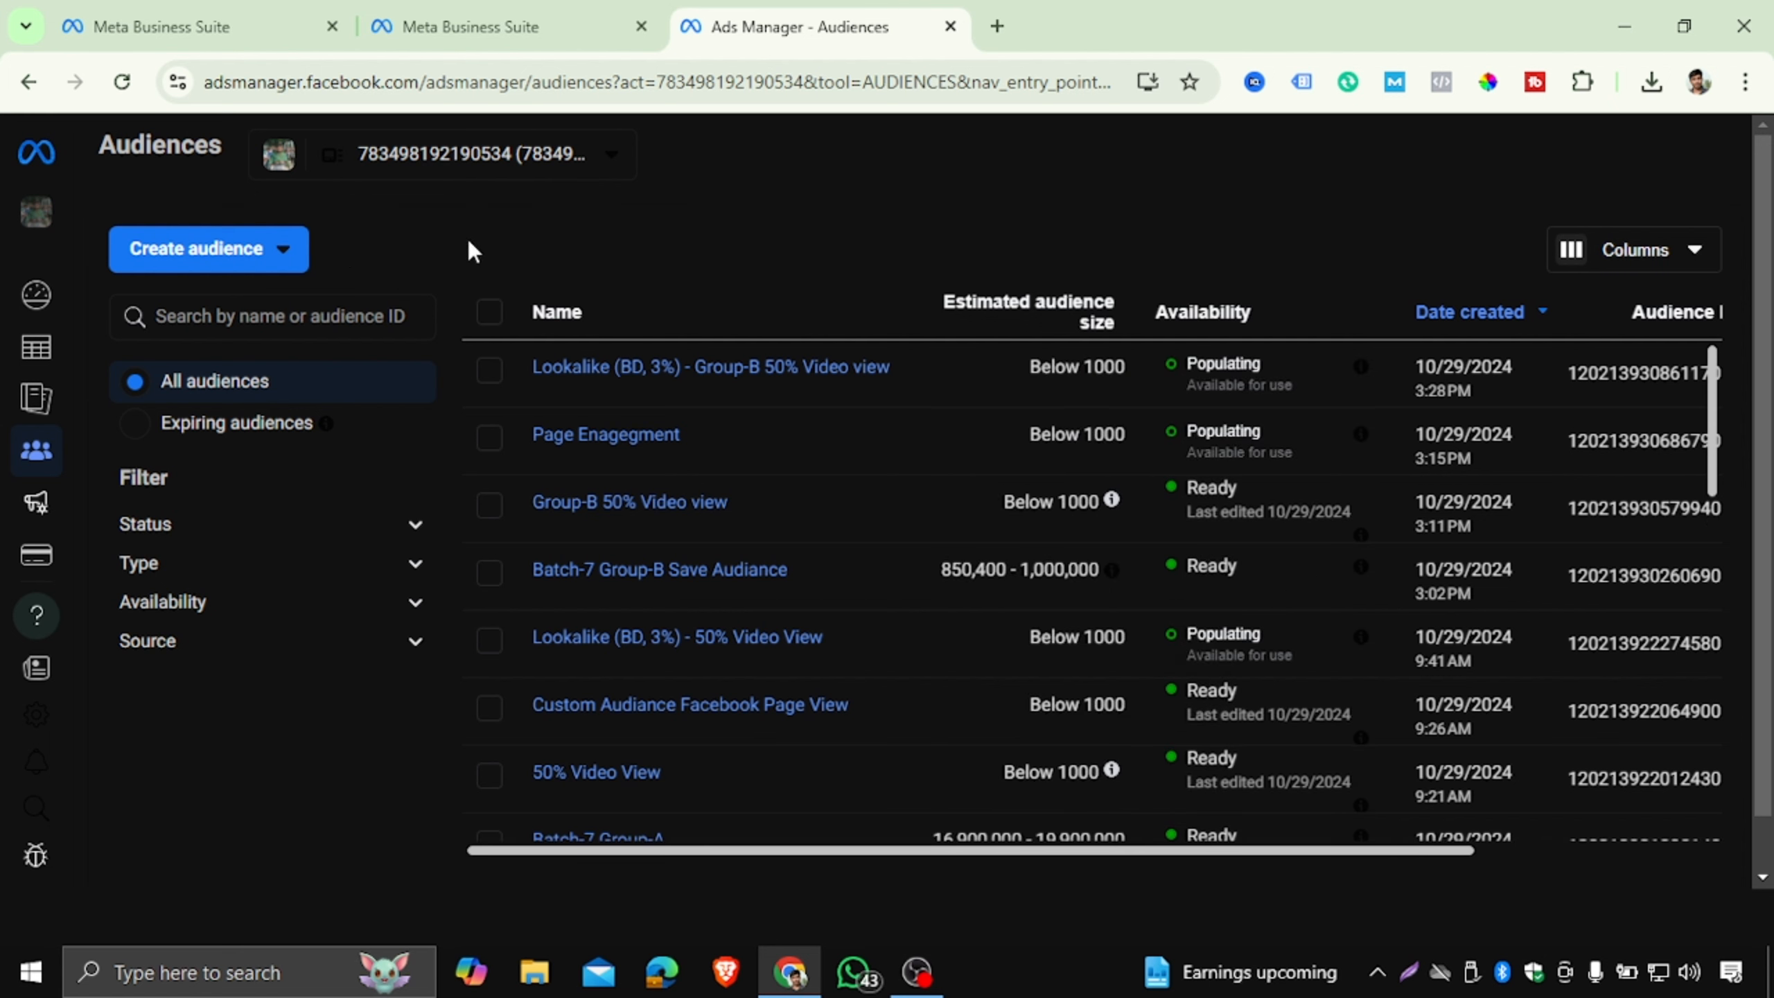
left_click(260, 255)
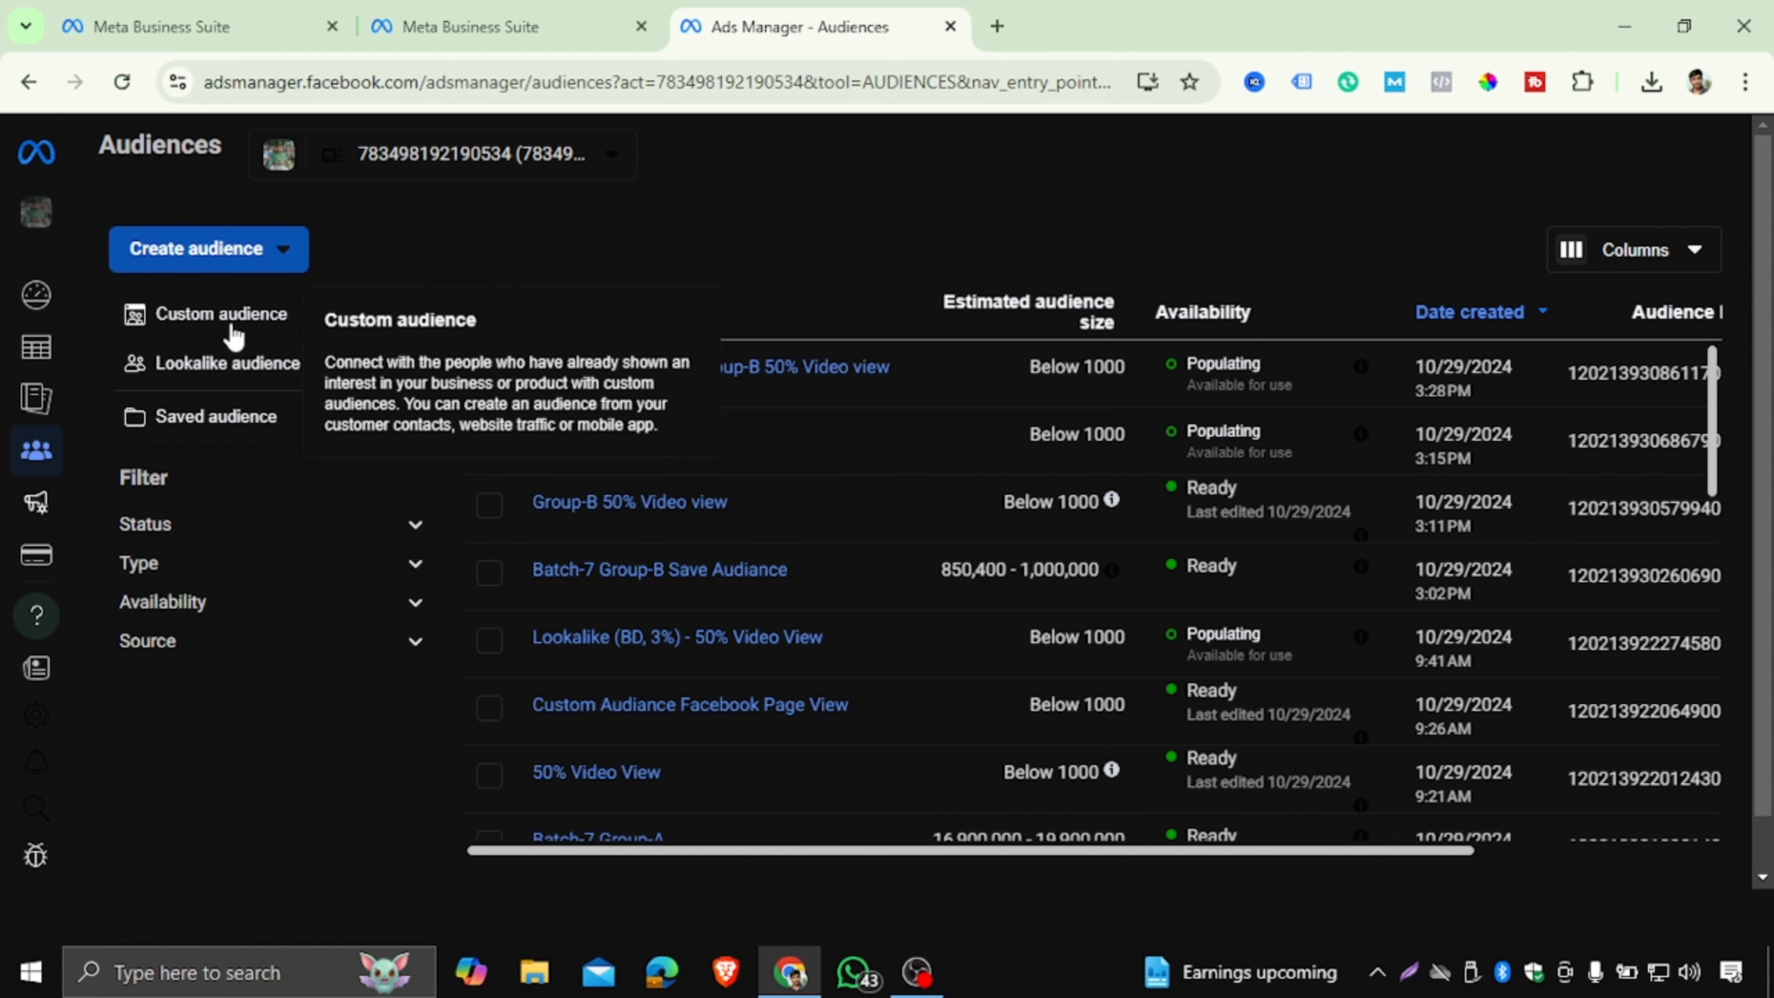
Start a Custom audience, pick Website source, highlight the source headings, then cancel.
left_click(226, 332)
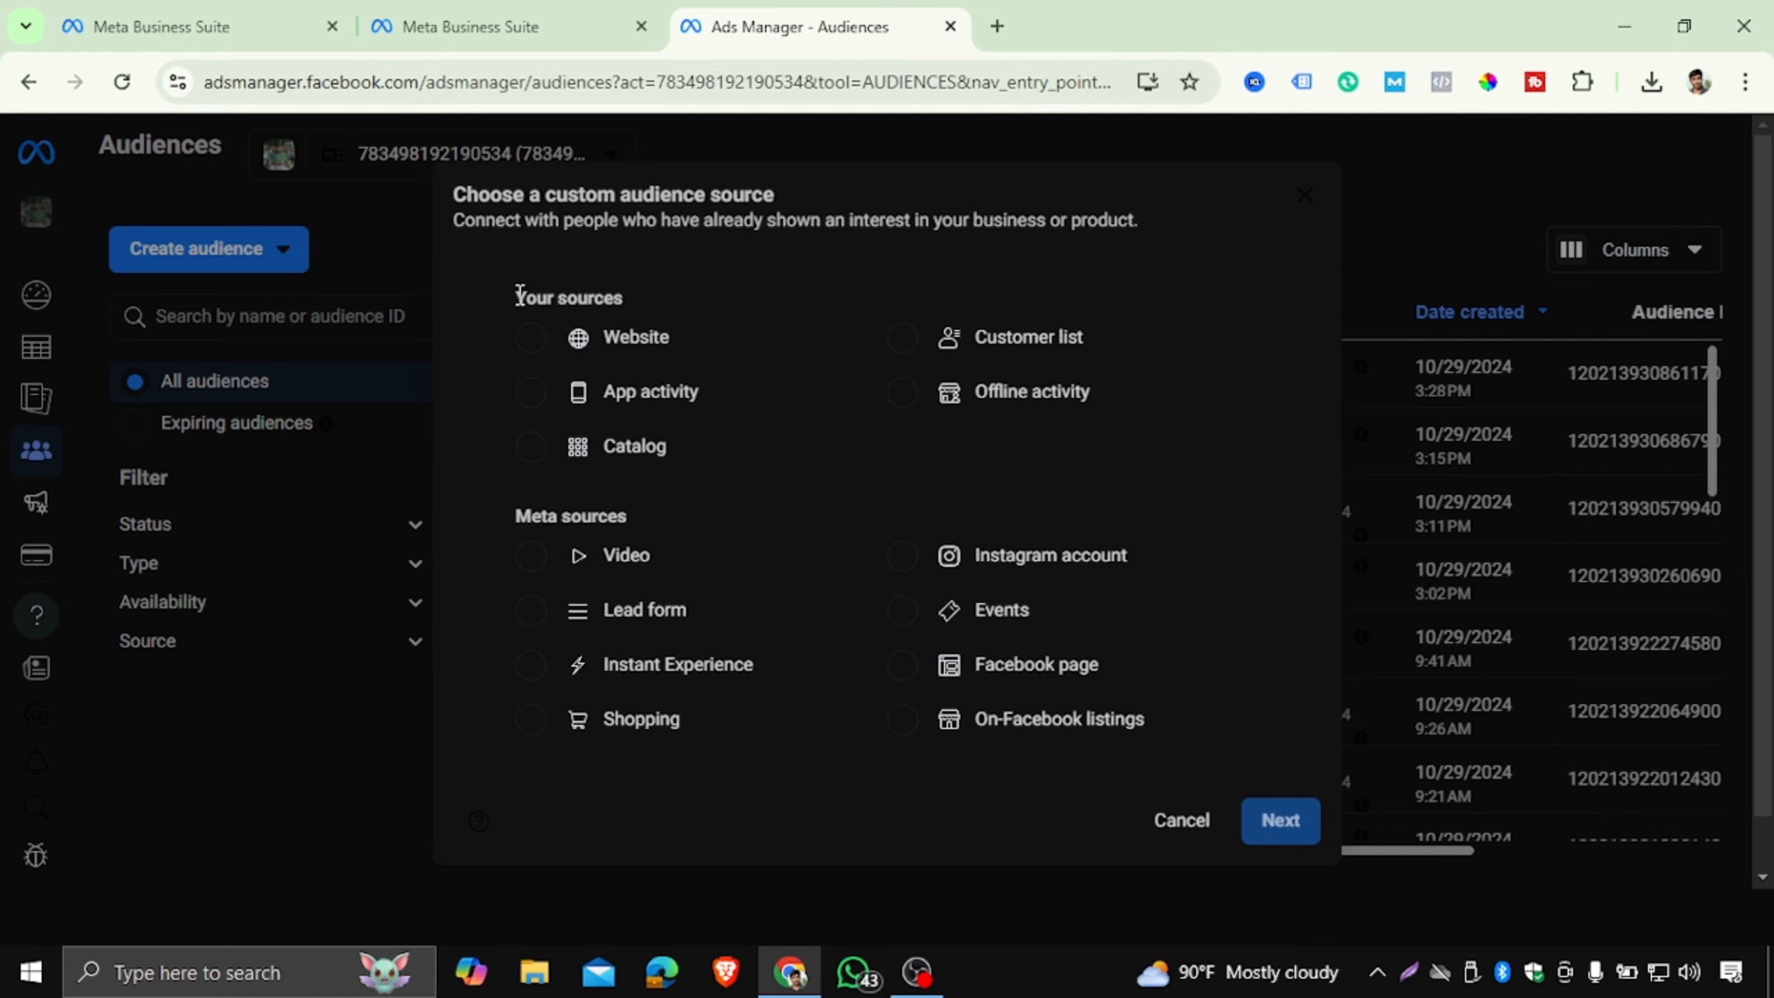
left_click_drag(521, 299, 618, 310)
left_click(539, 338)
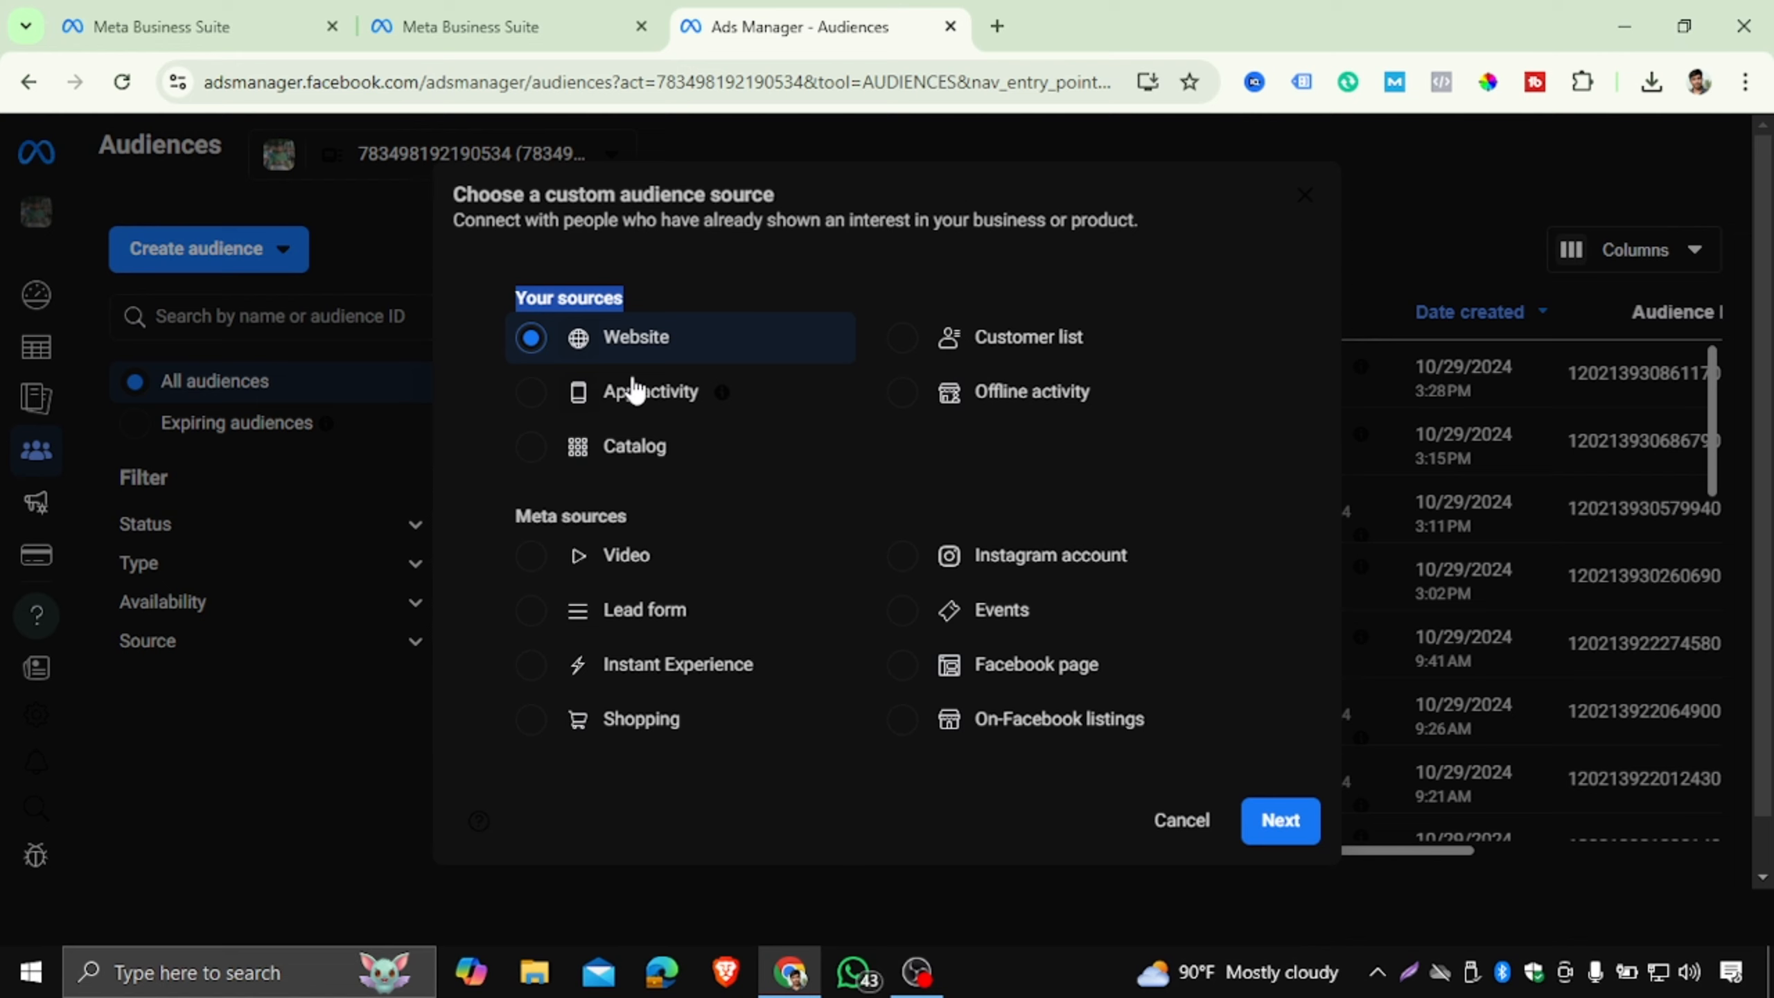
left_click_drag(518, 515, 632, 518)
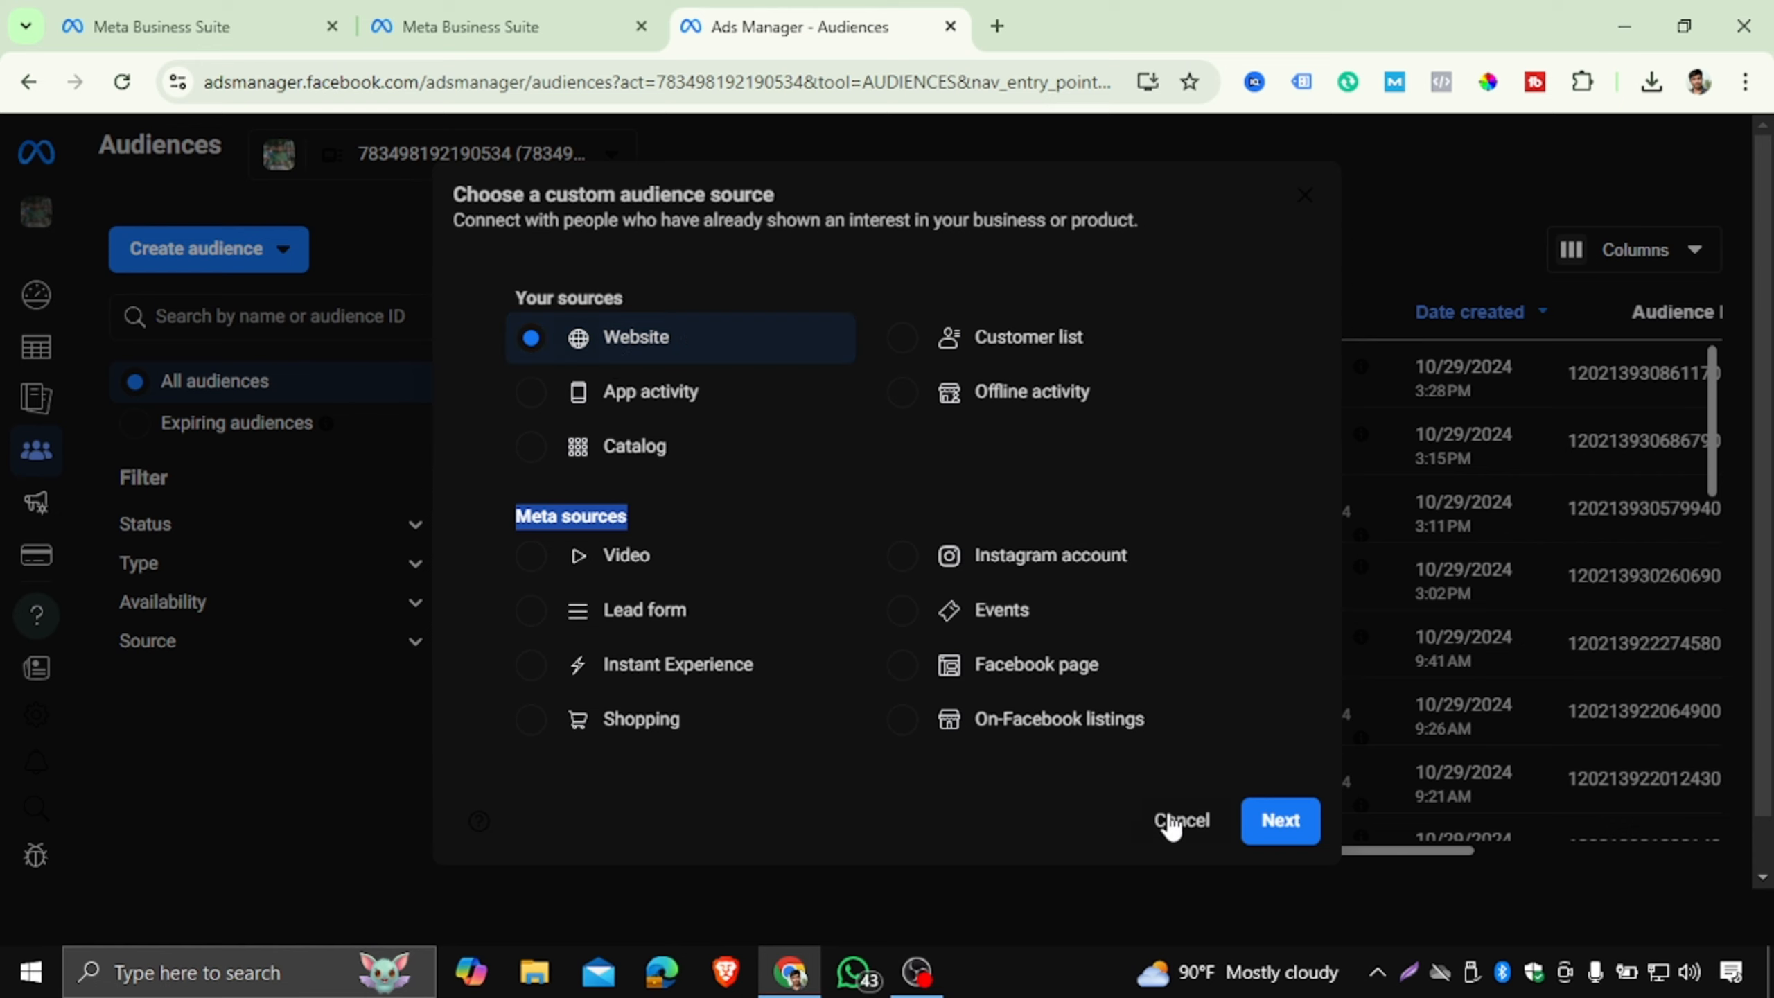
left_click(1181, 820)
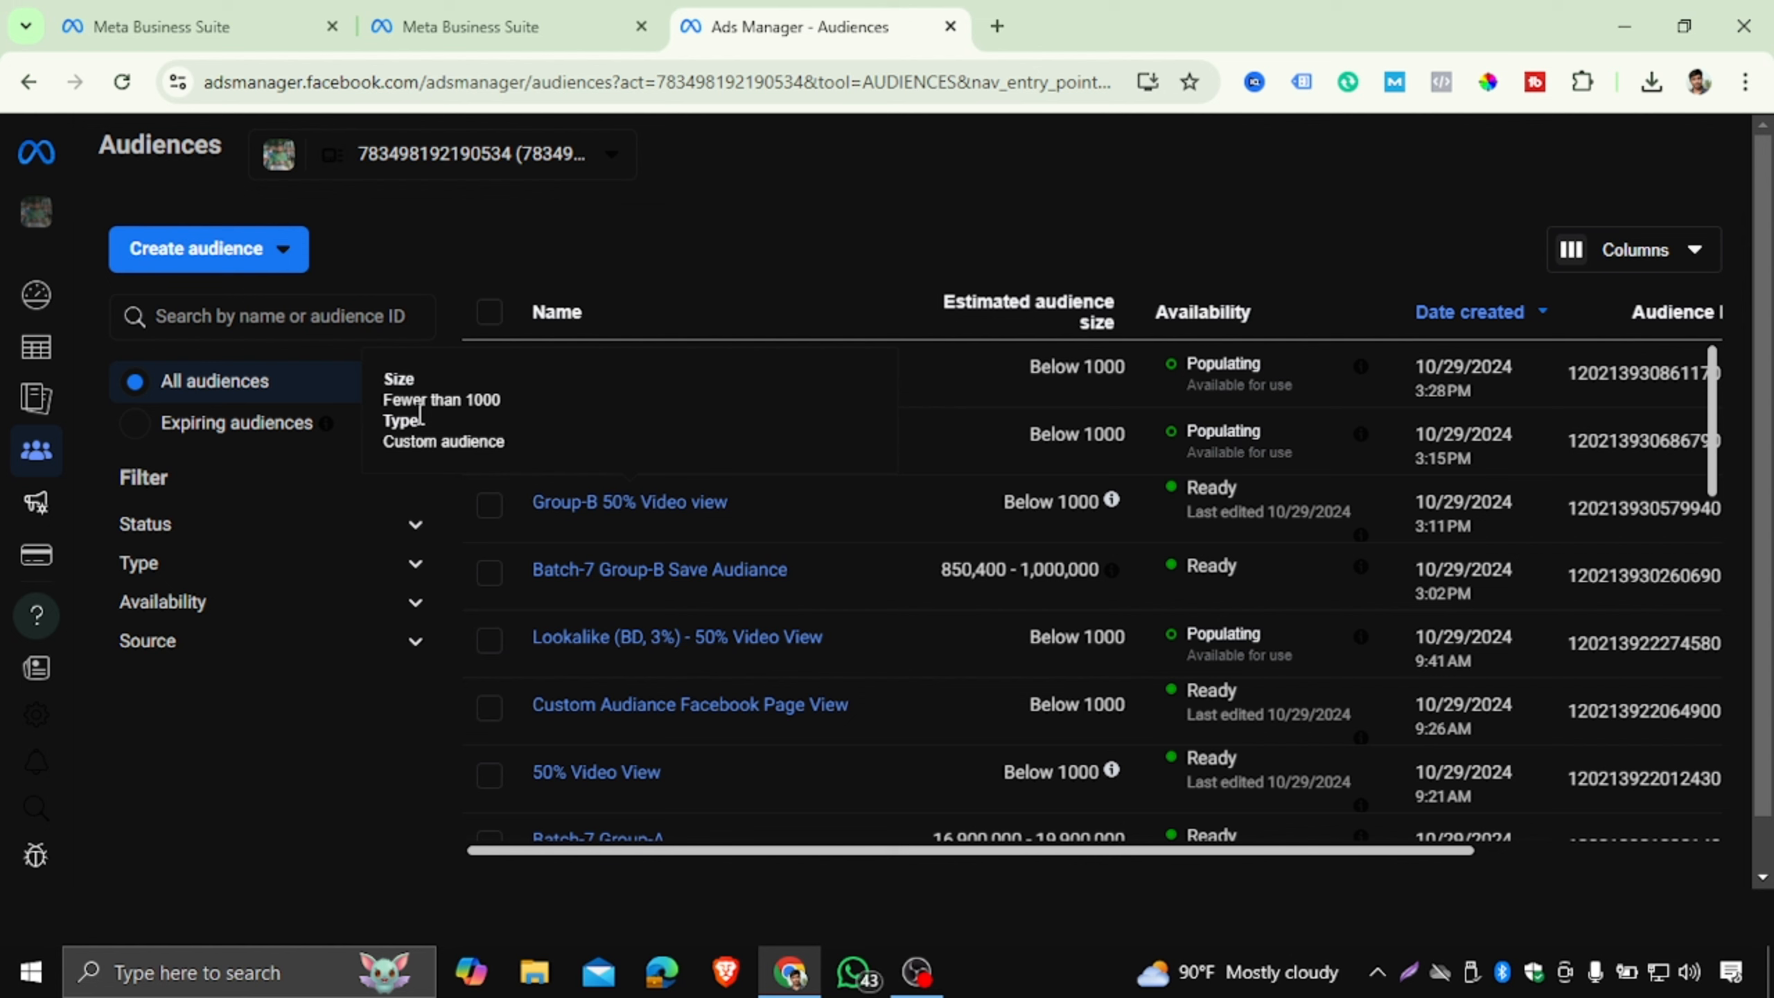
Expand the Availability filter to reveal Ready, Not ready and Error.
mouse_move(8, 303)
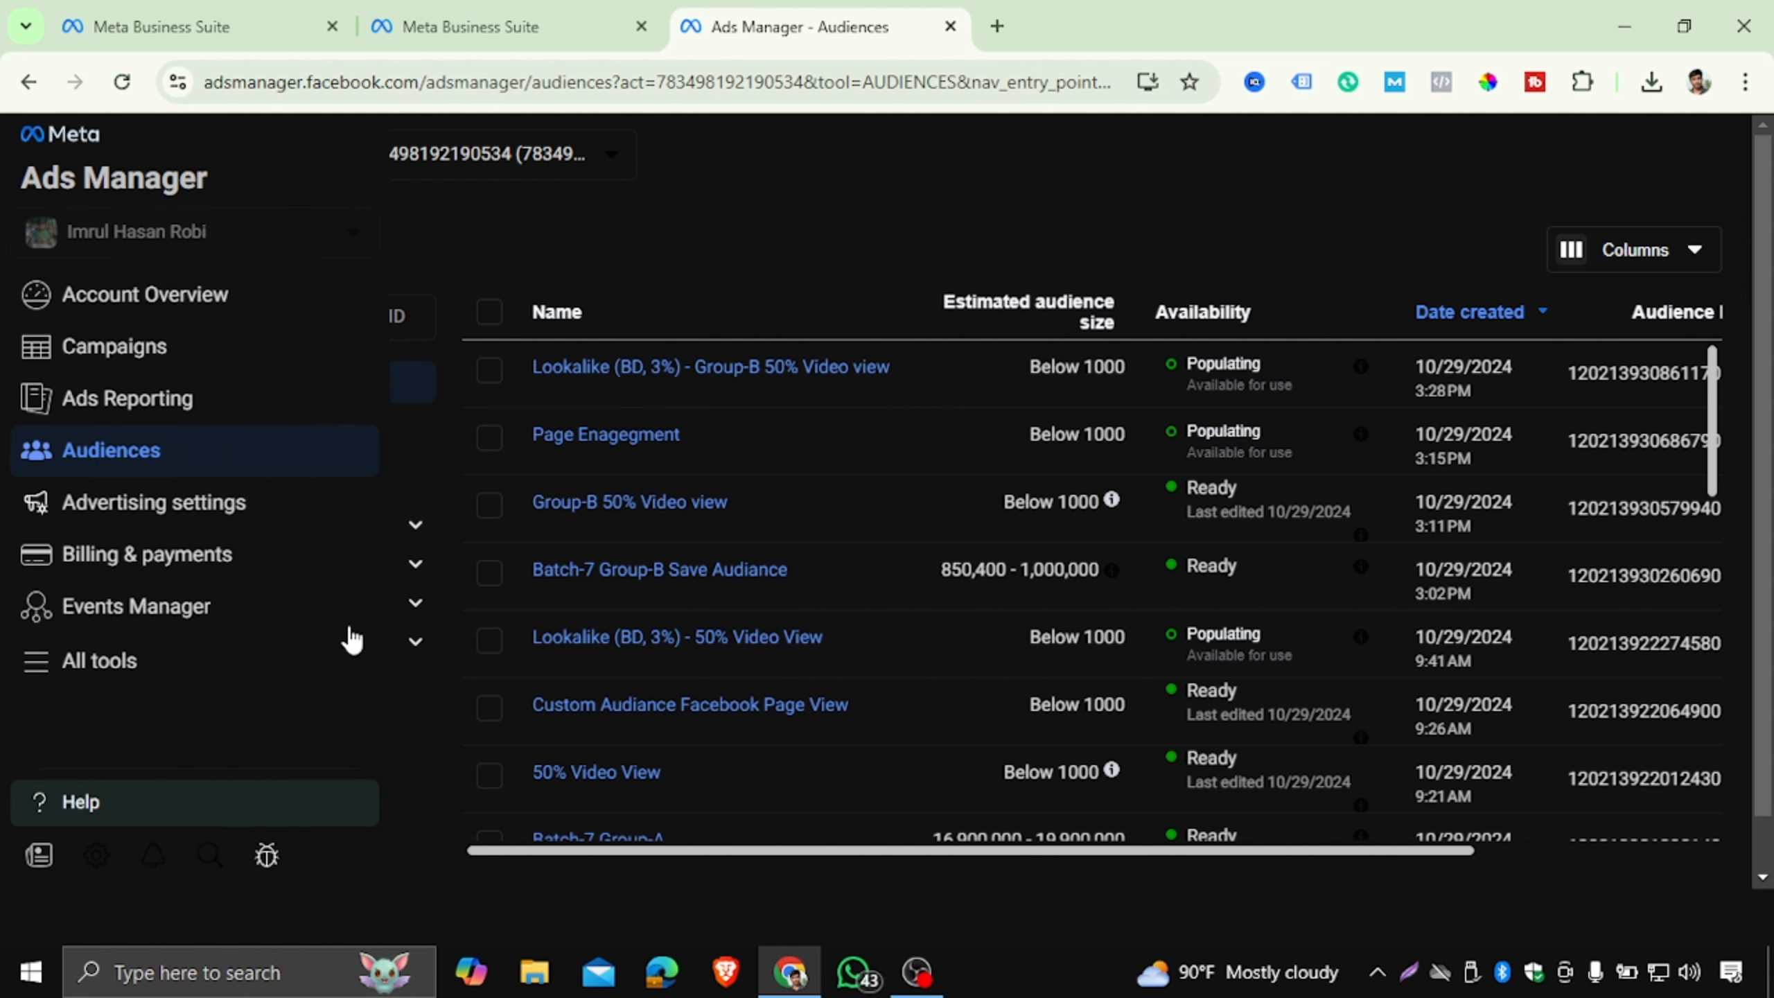
left_click(416, 605)
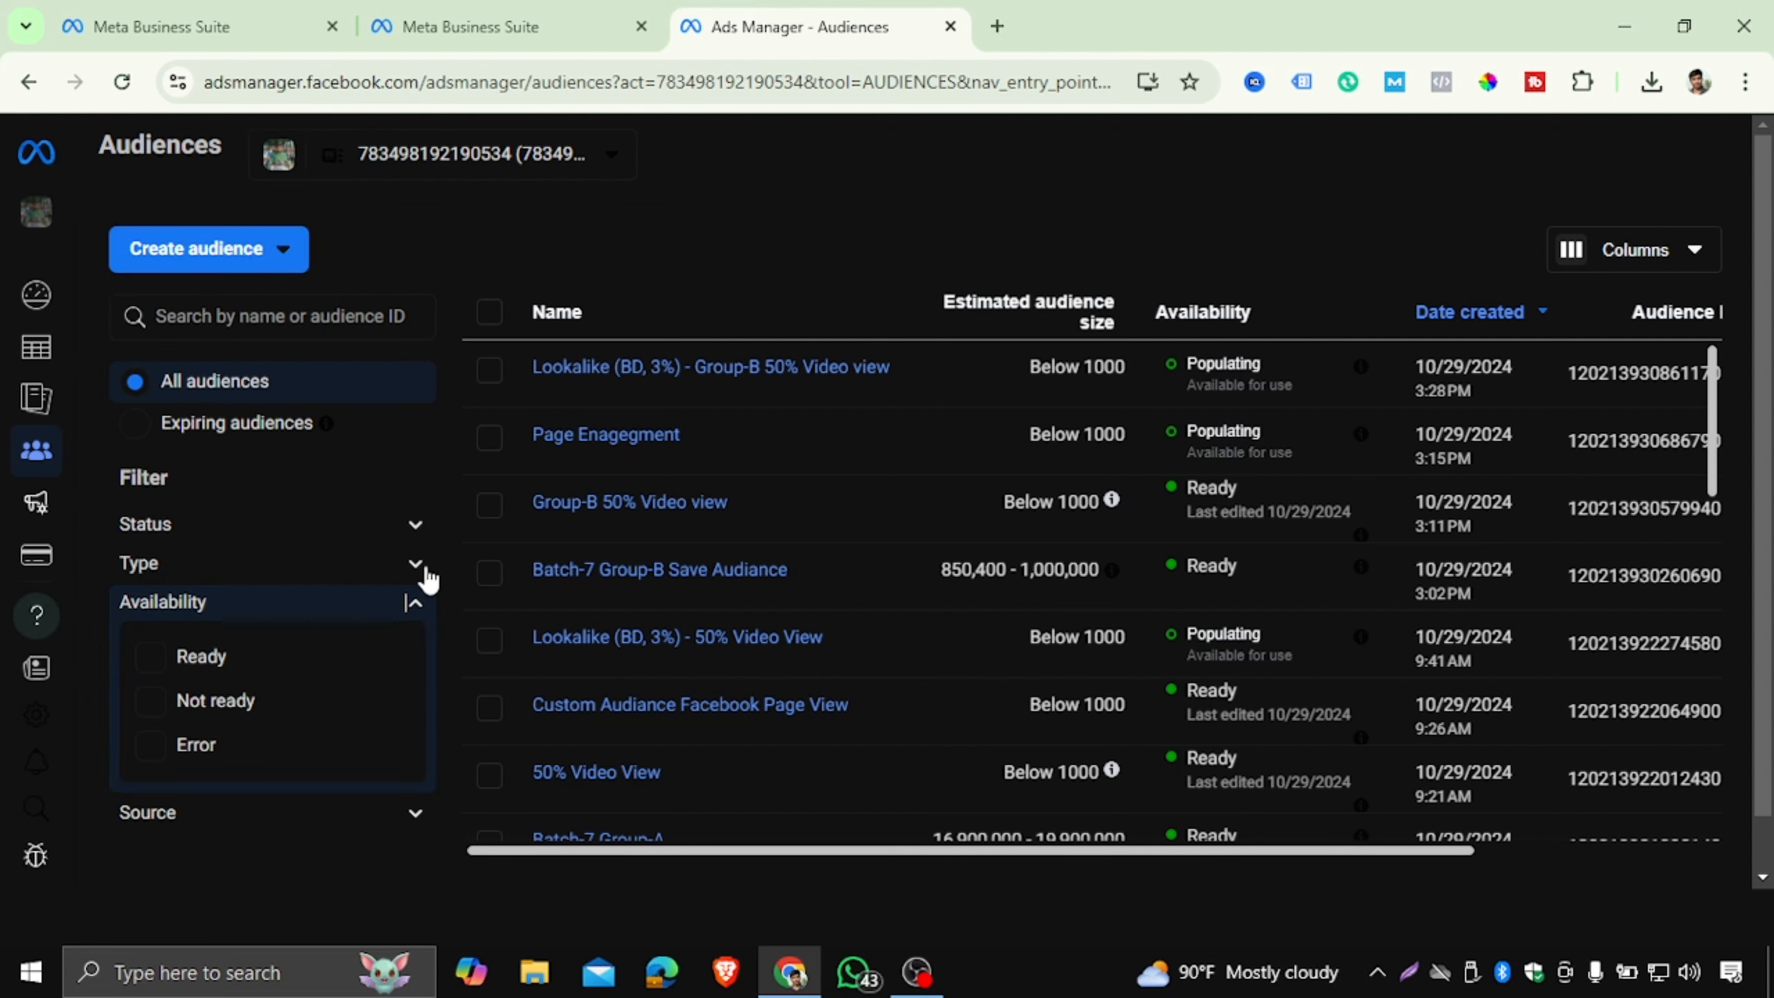
mouse_move(31, 454)
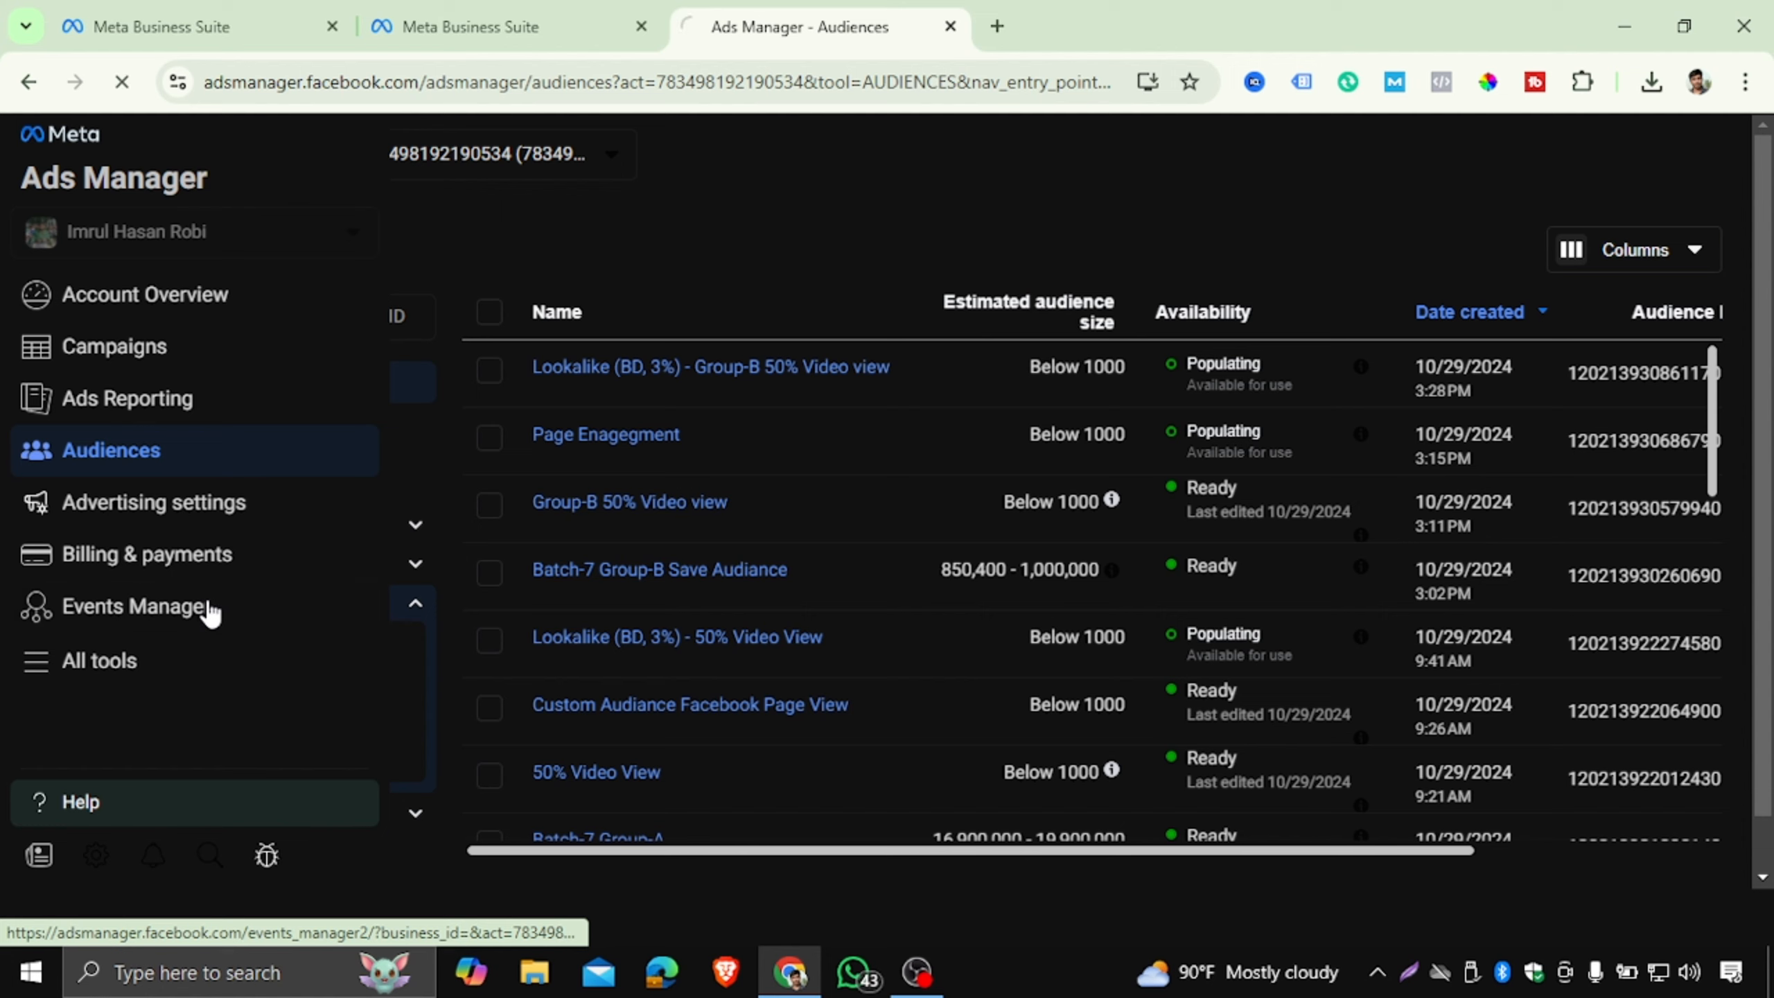
Try Events Manager, then go back from the Switching accounts prompt.
left_click(139, 611)
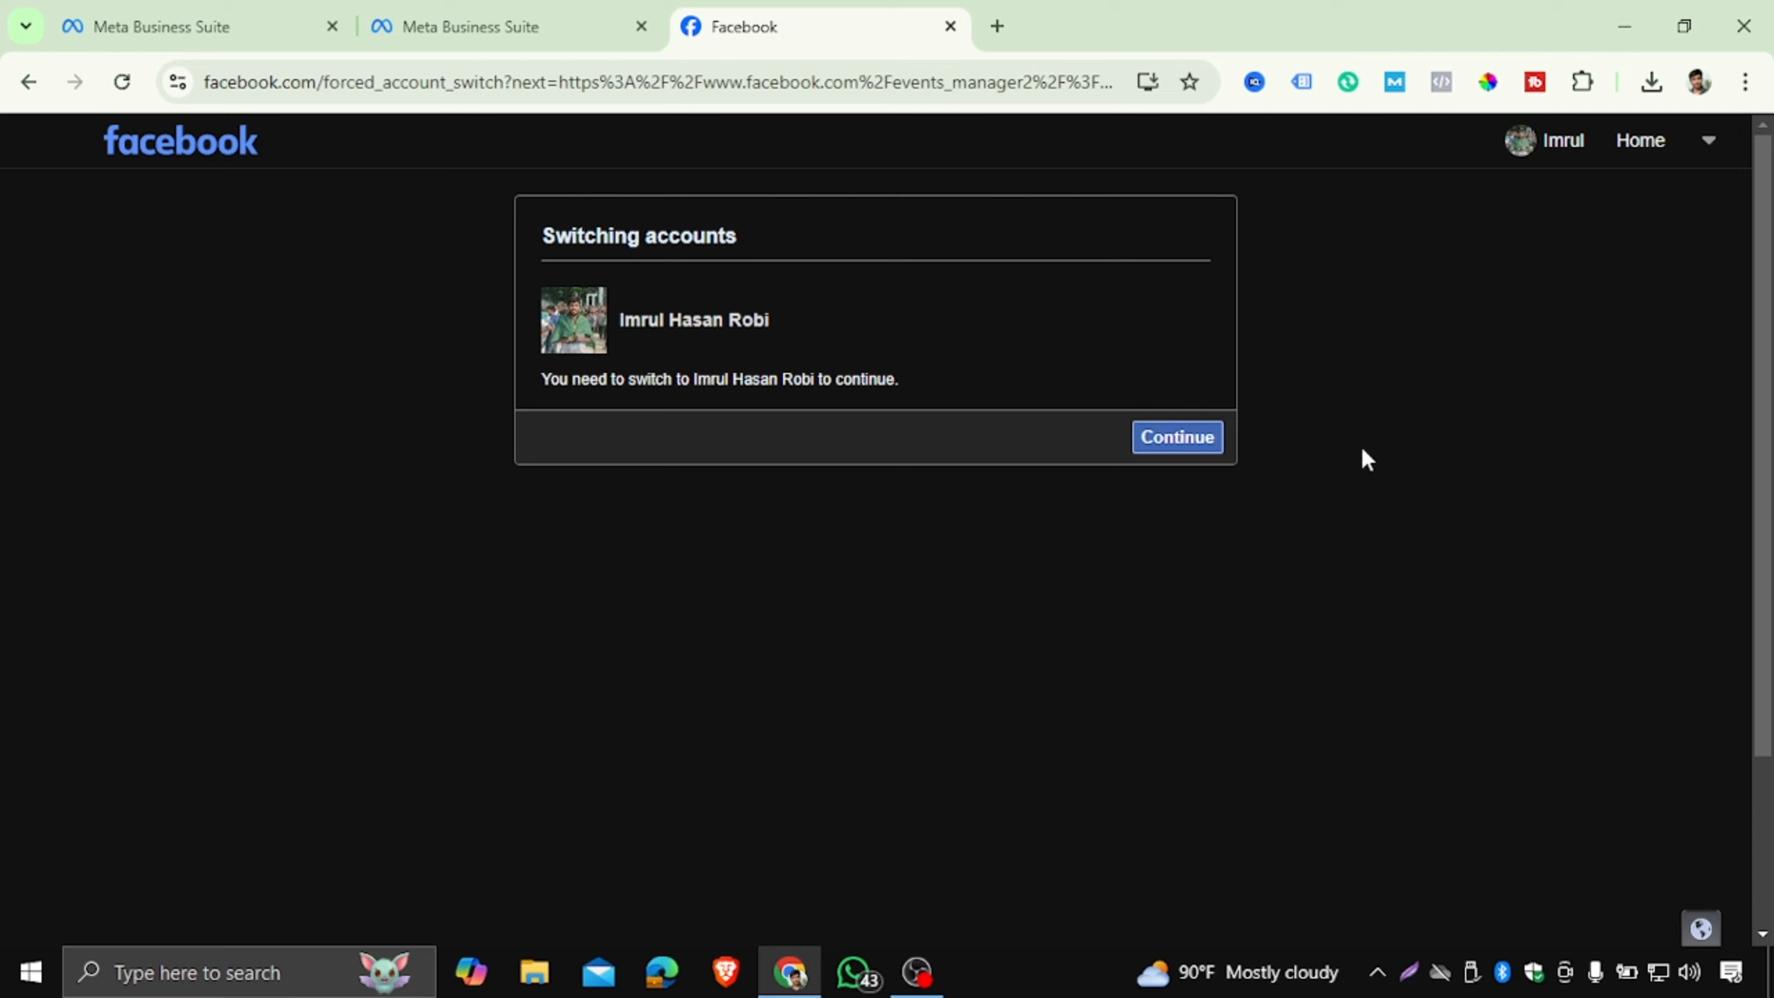
left_click(28, 82)
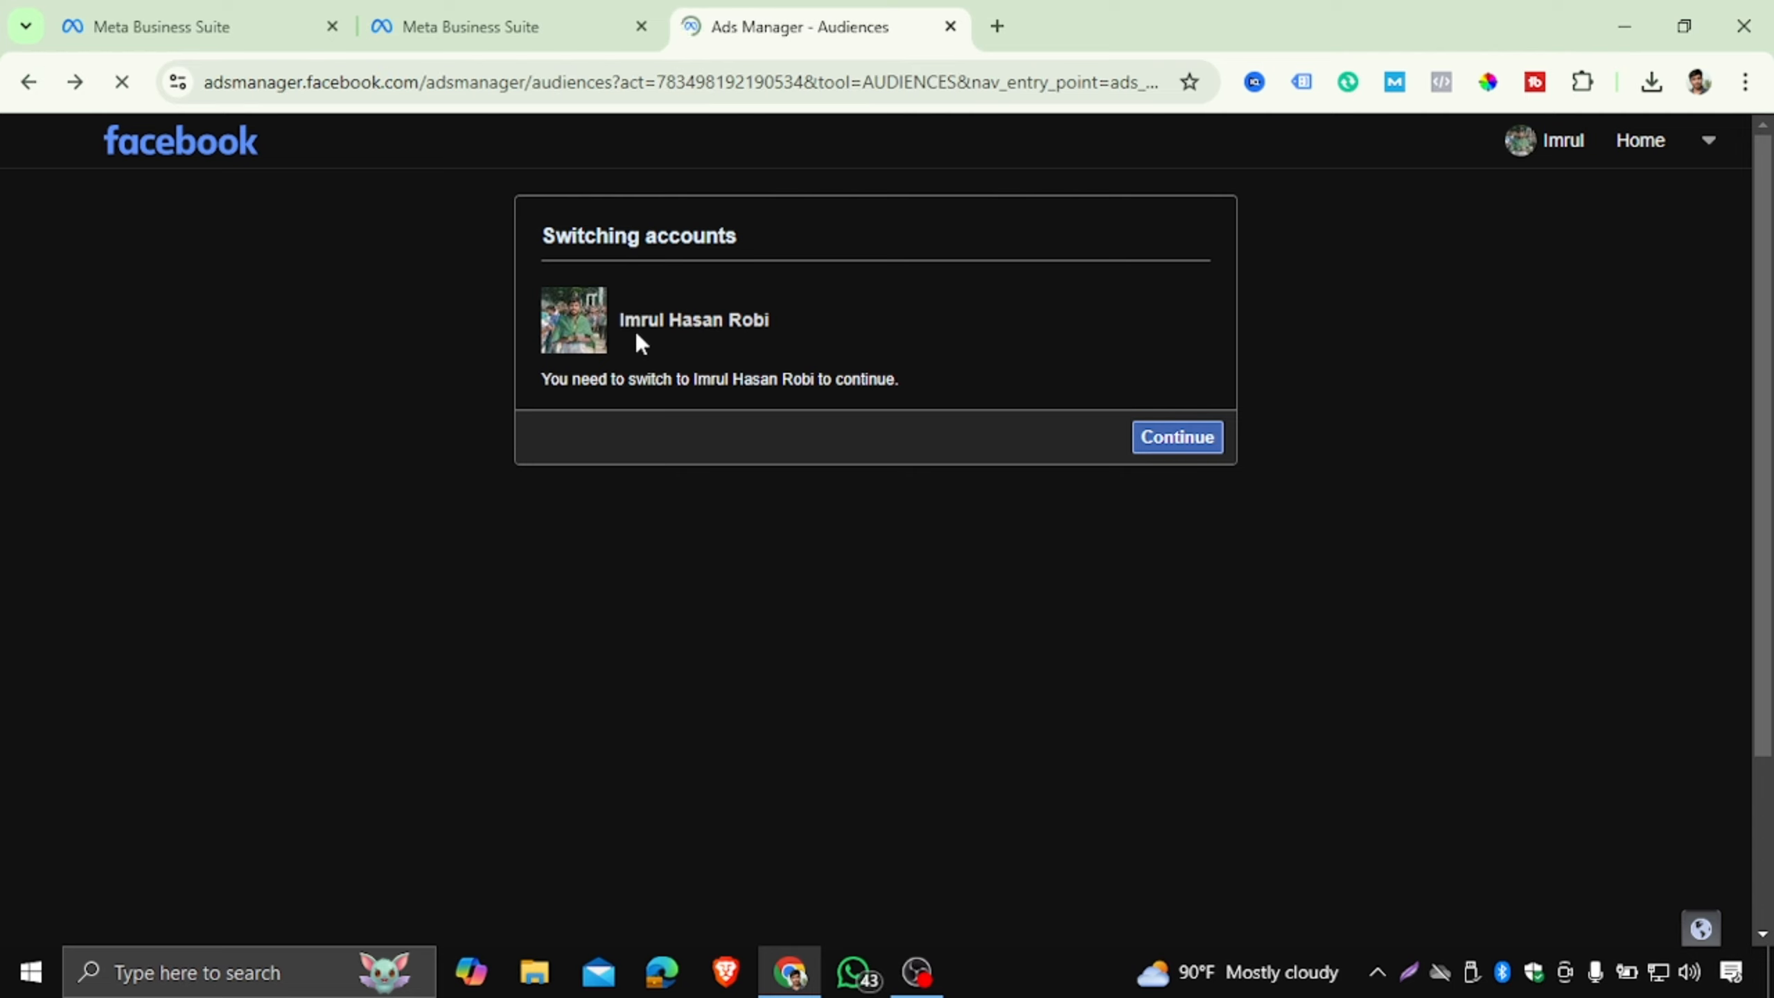
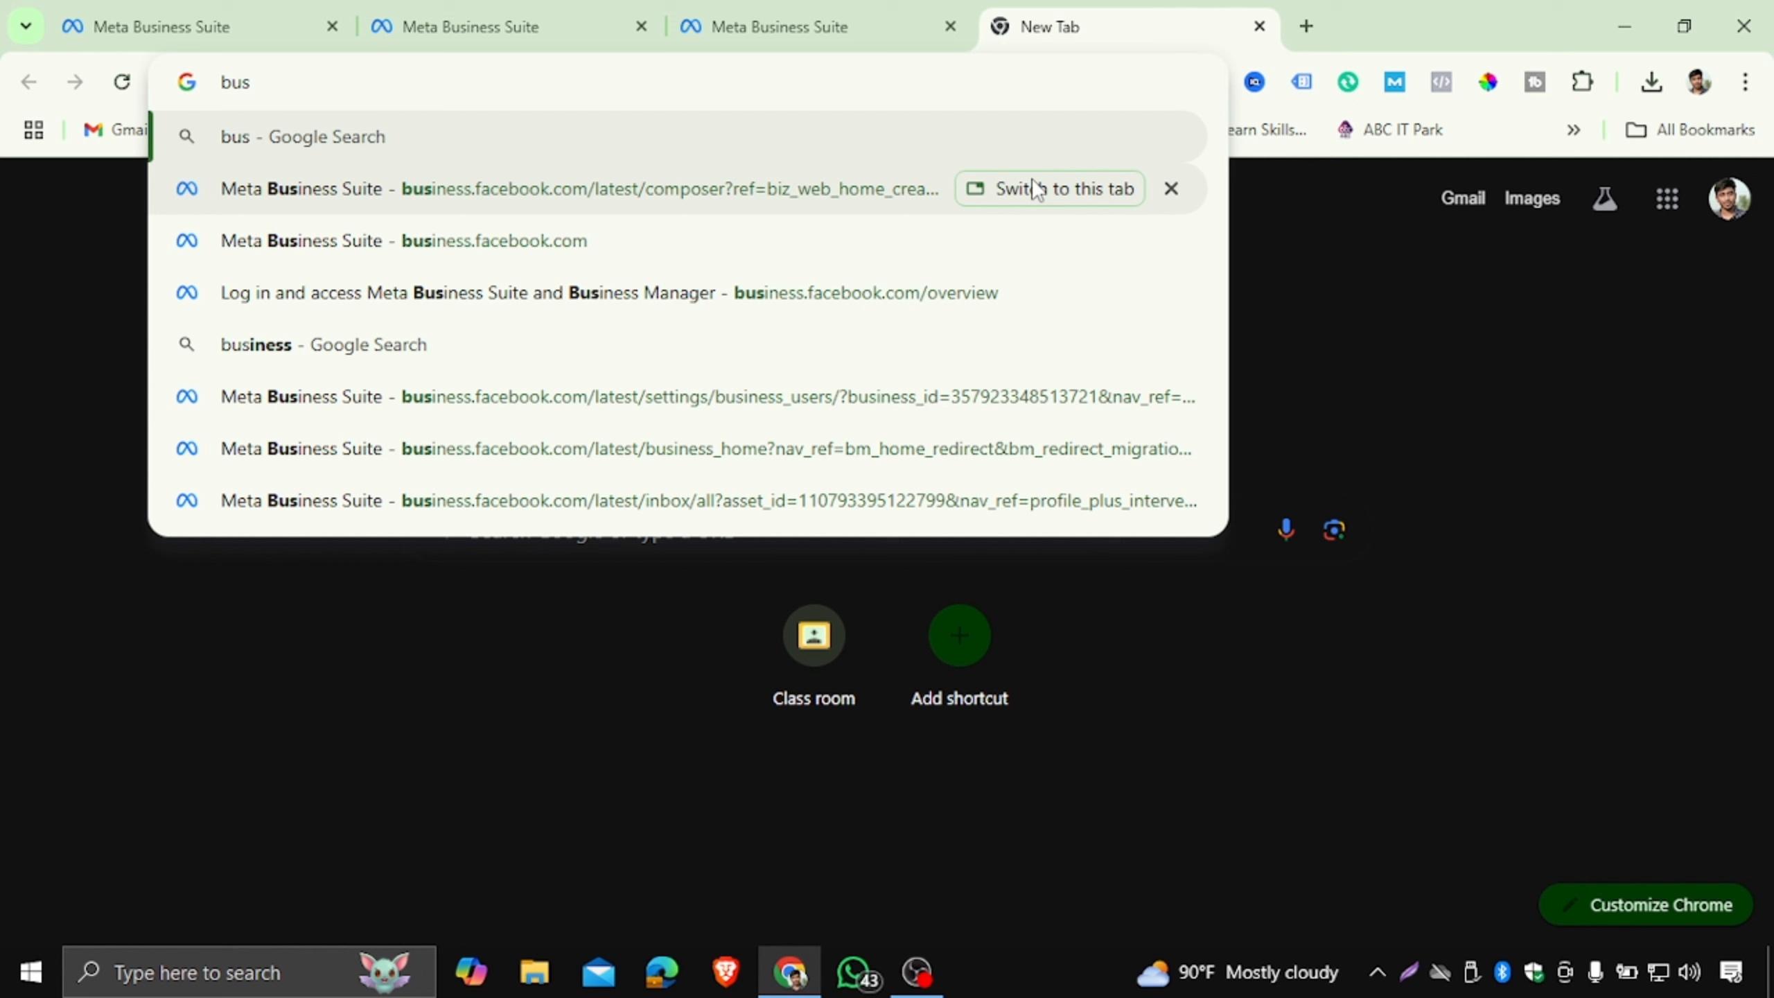
Enter business.facebook.com/overview in Chrome's address bar, replacing the autocompleted address.
type("iness")
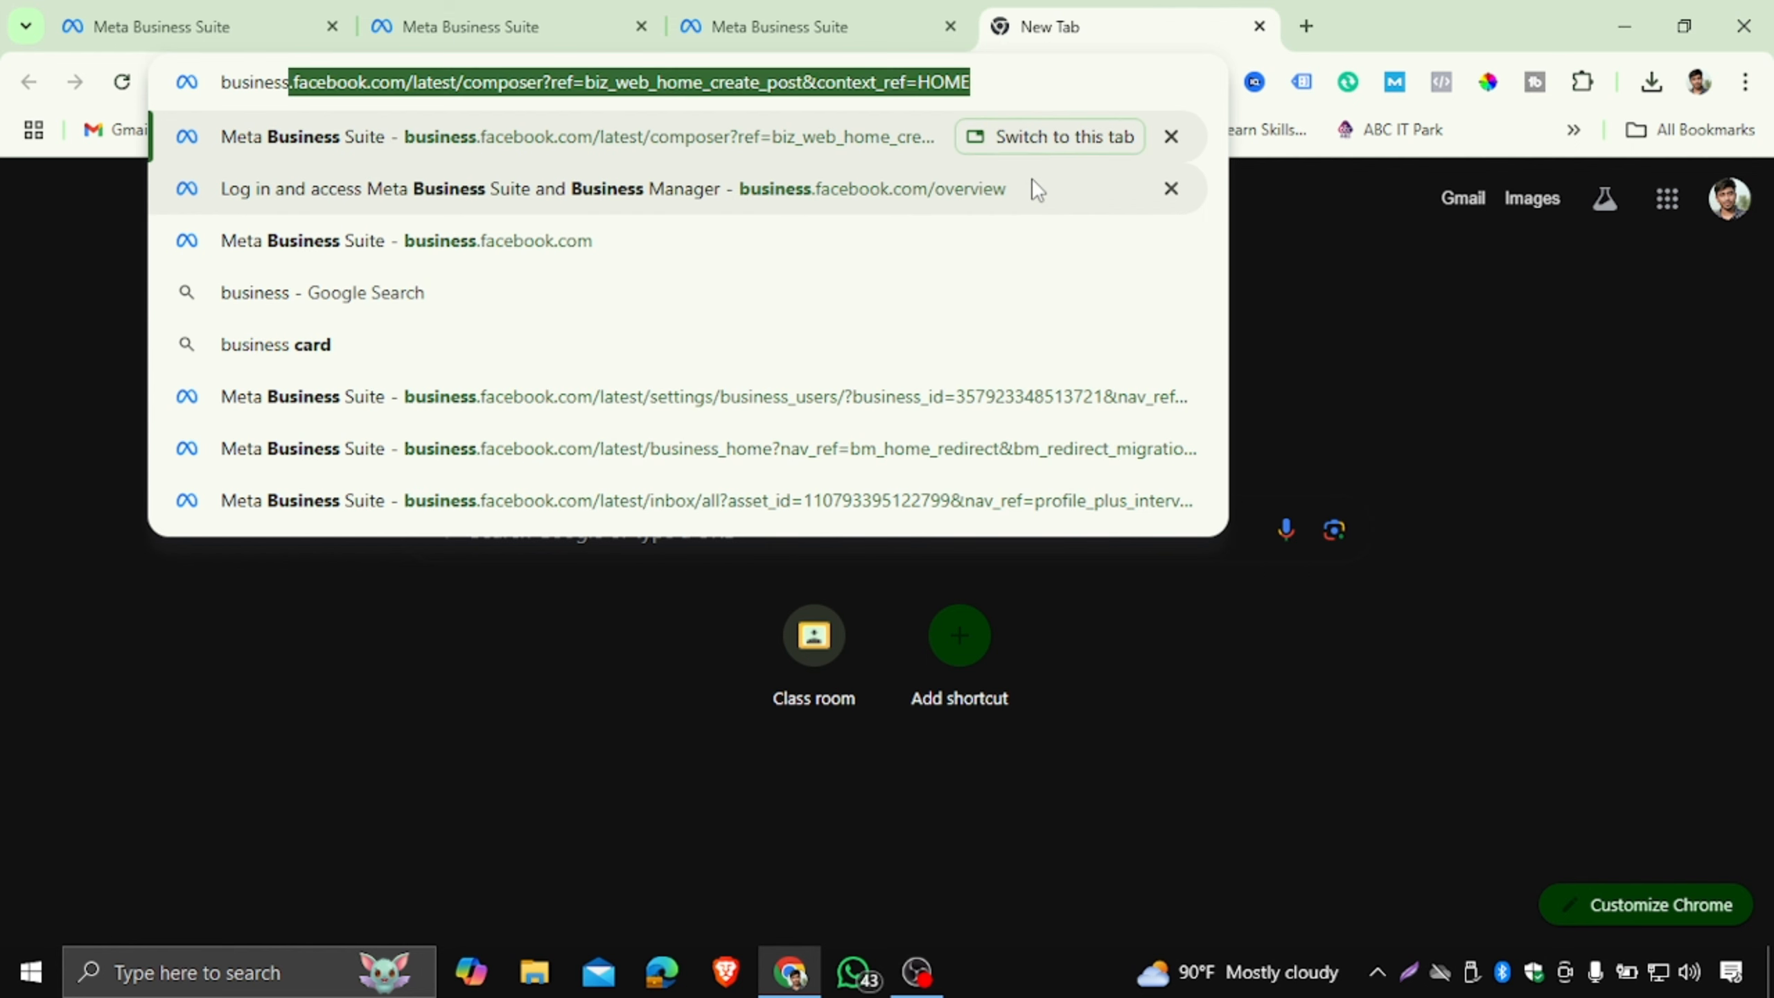
type(".faceboo")
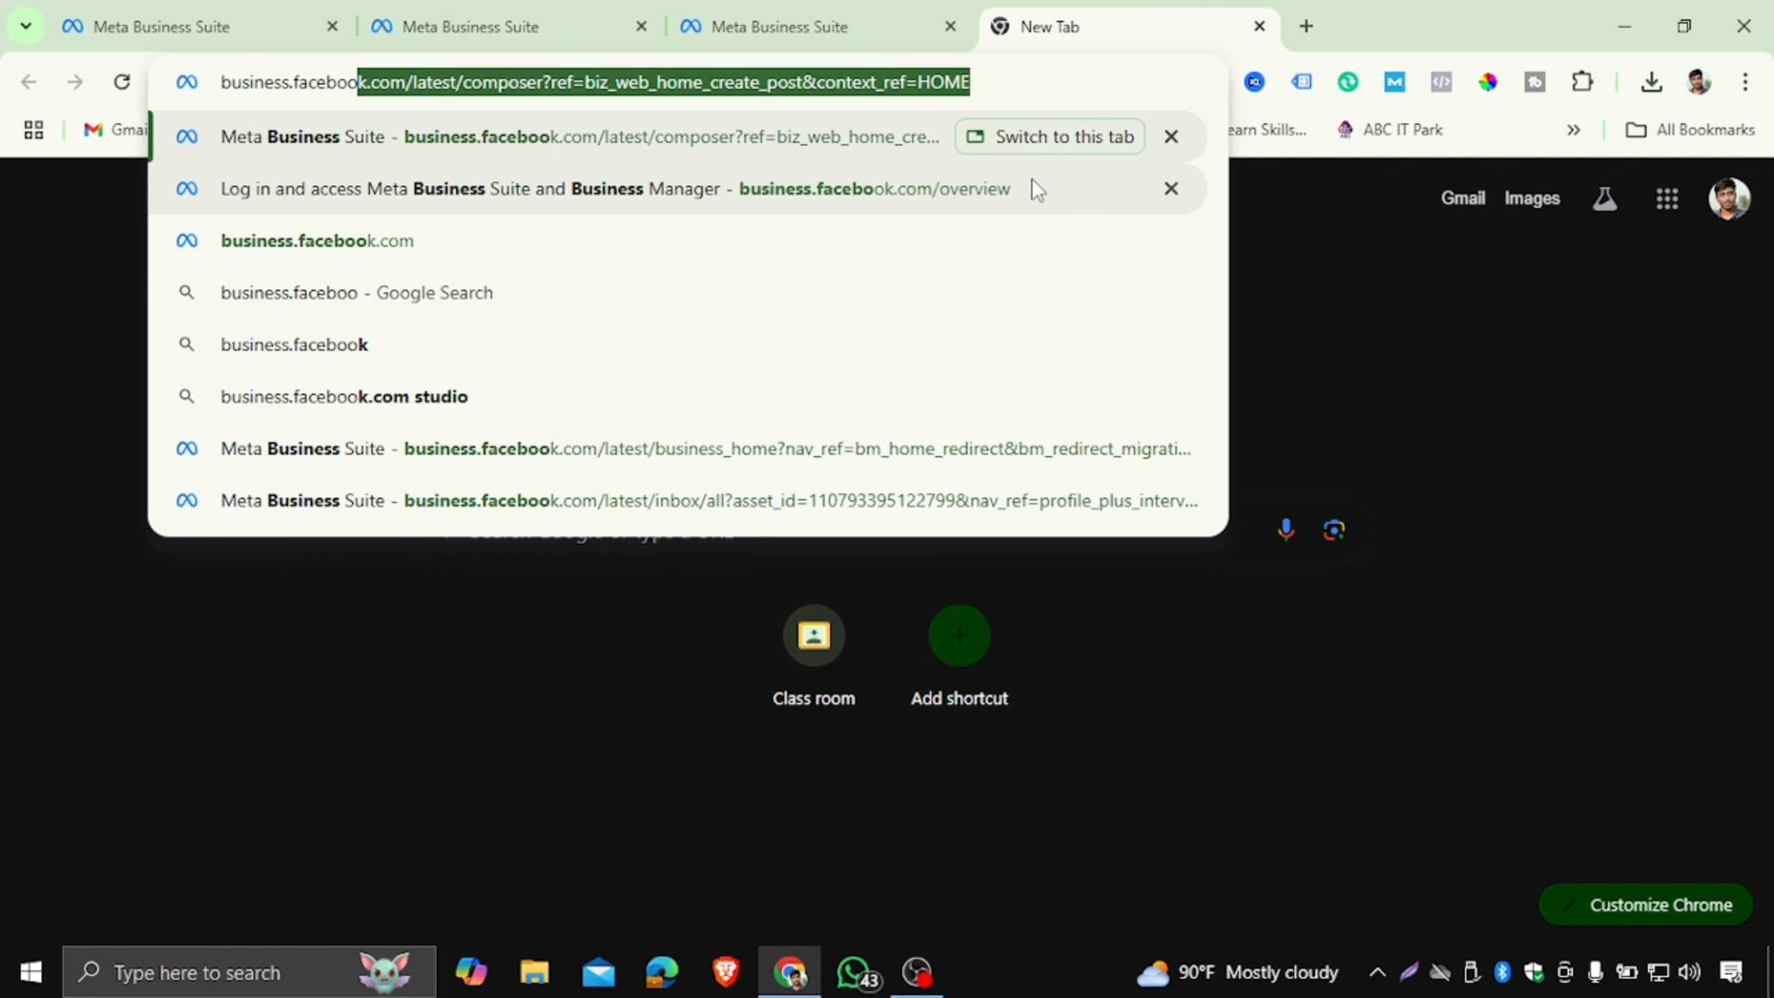
type("k.com")
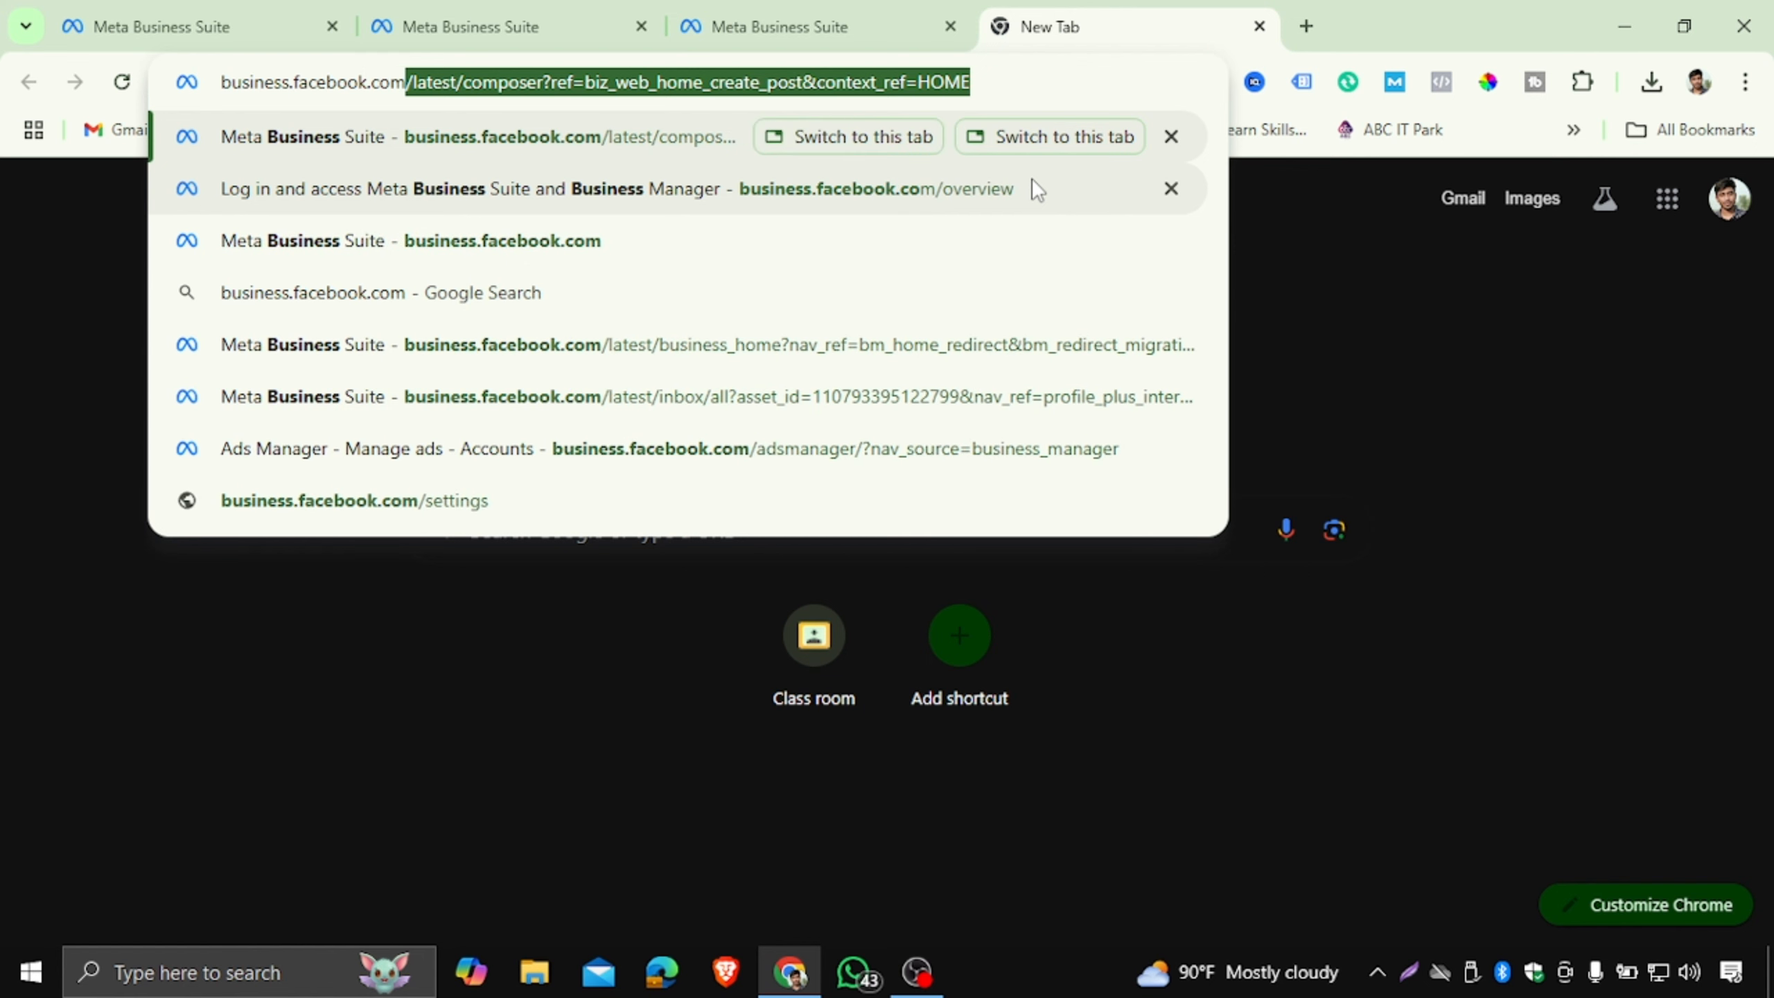
type("/")
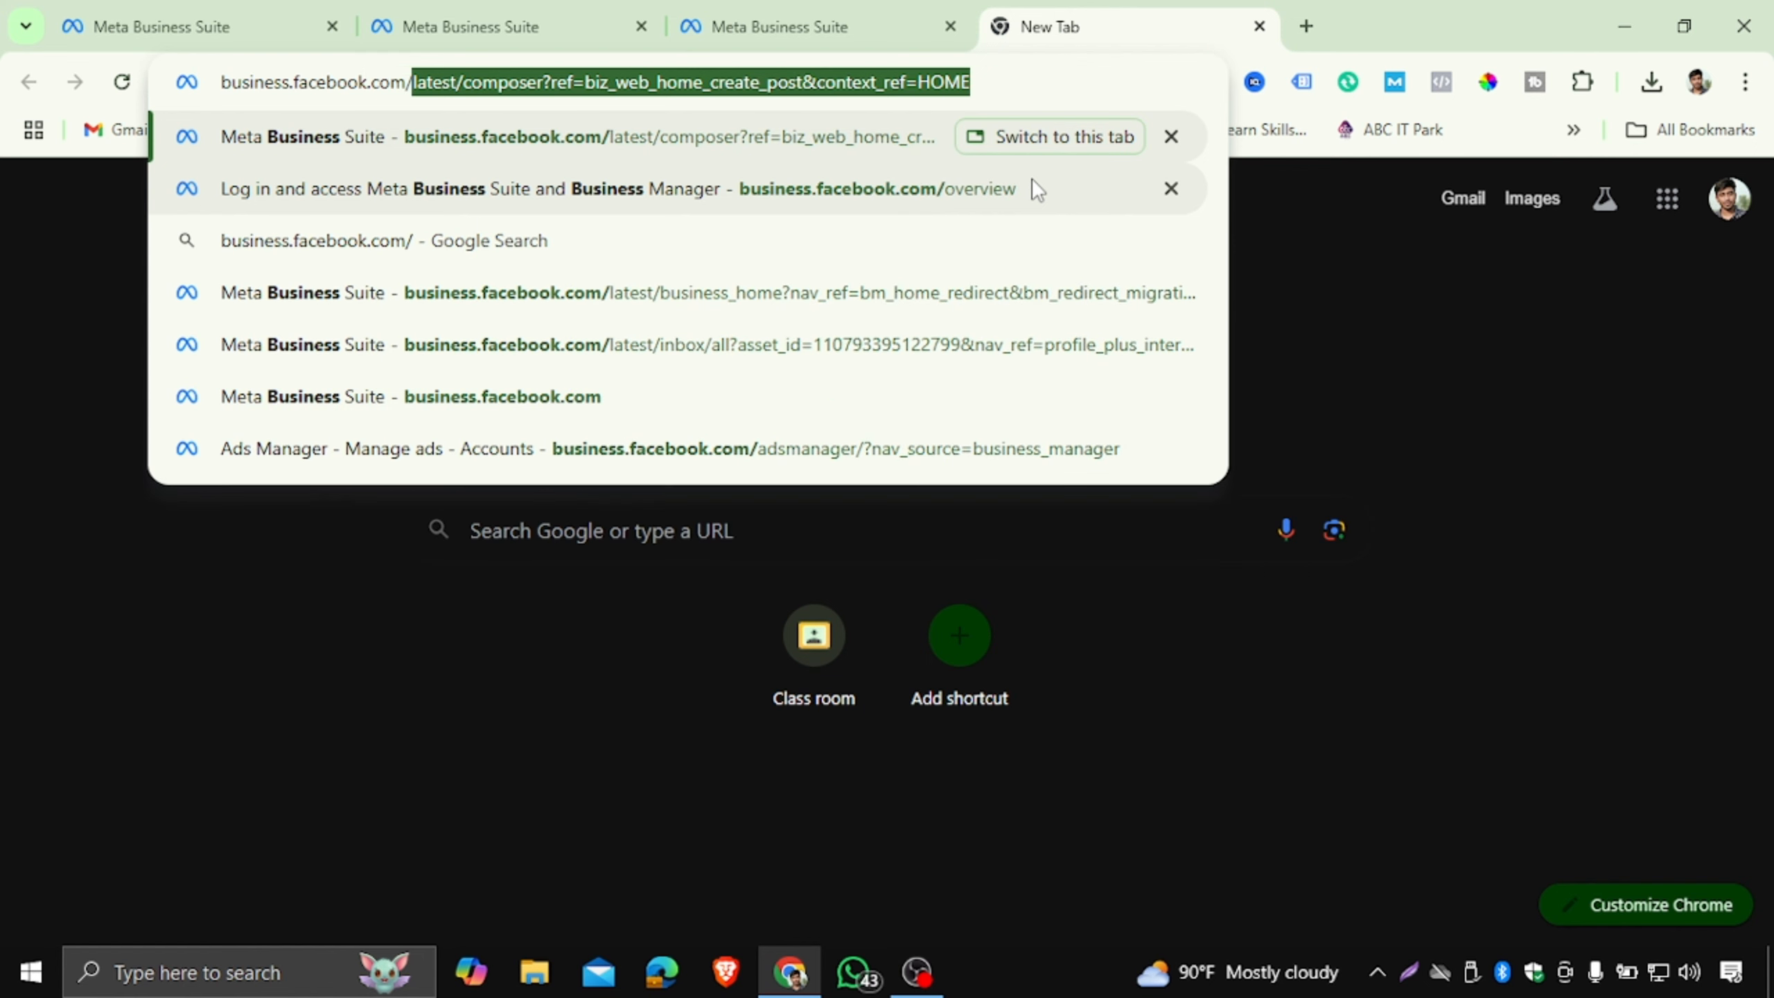
key("BackSpace")
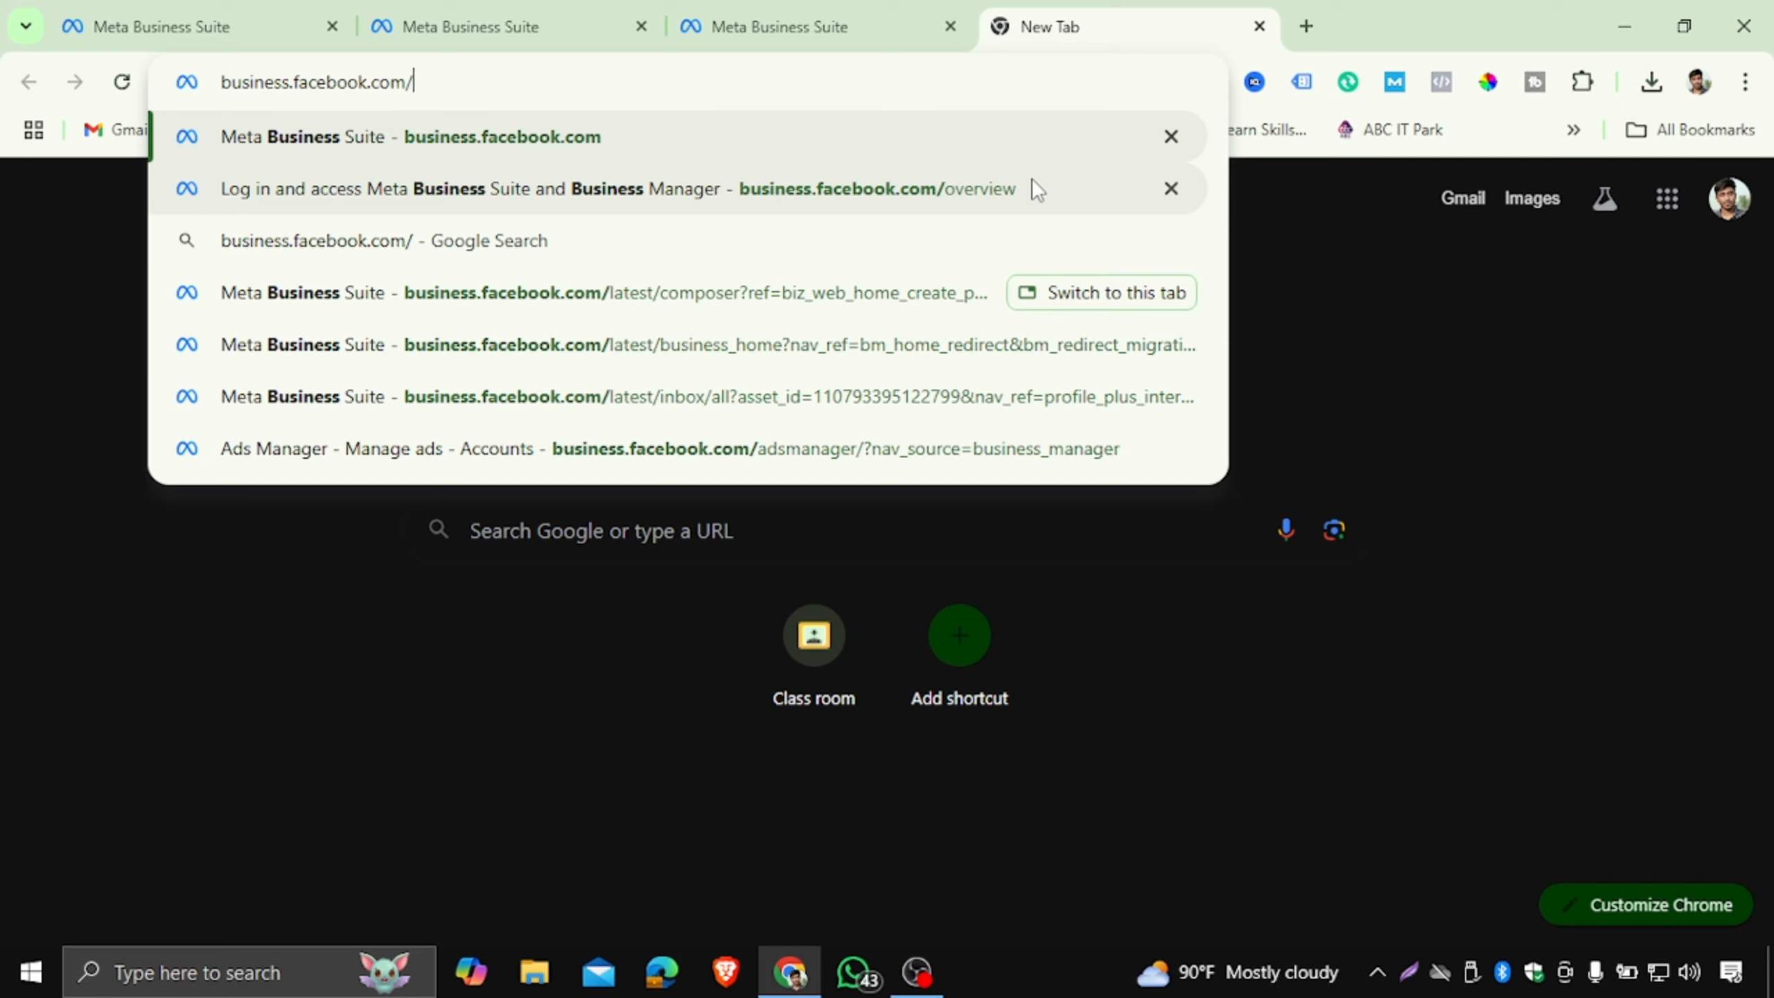
type("o")
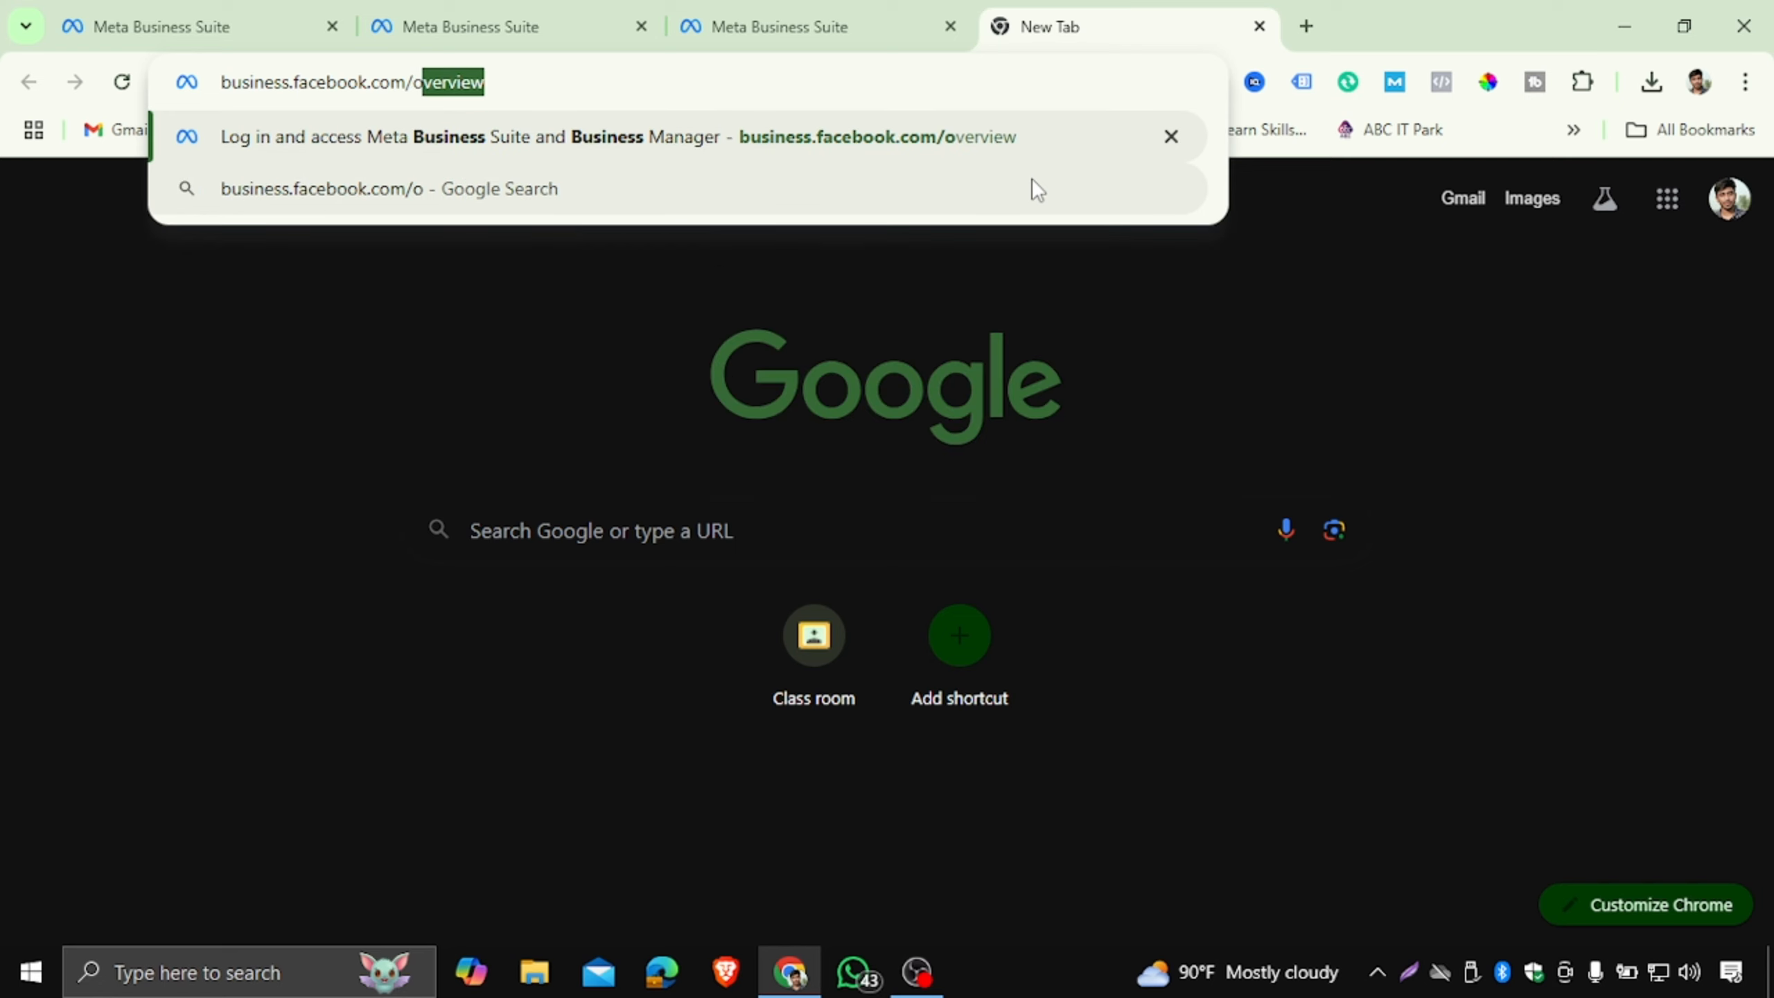
type("verview")
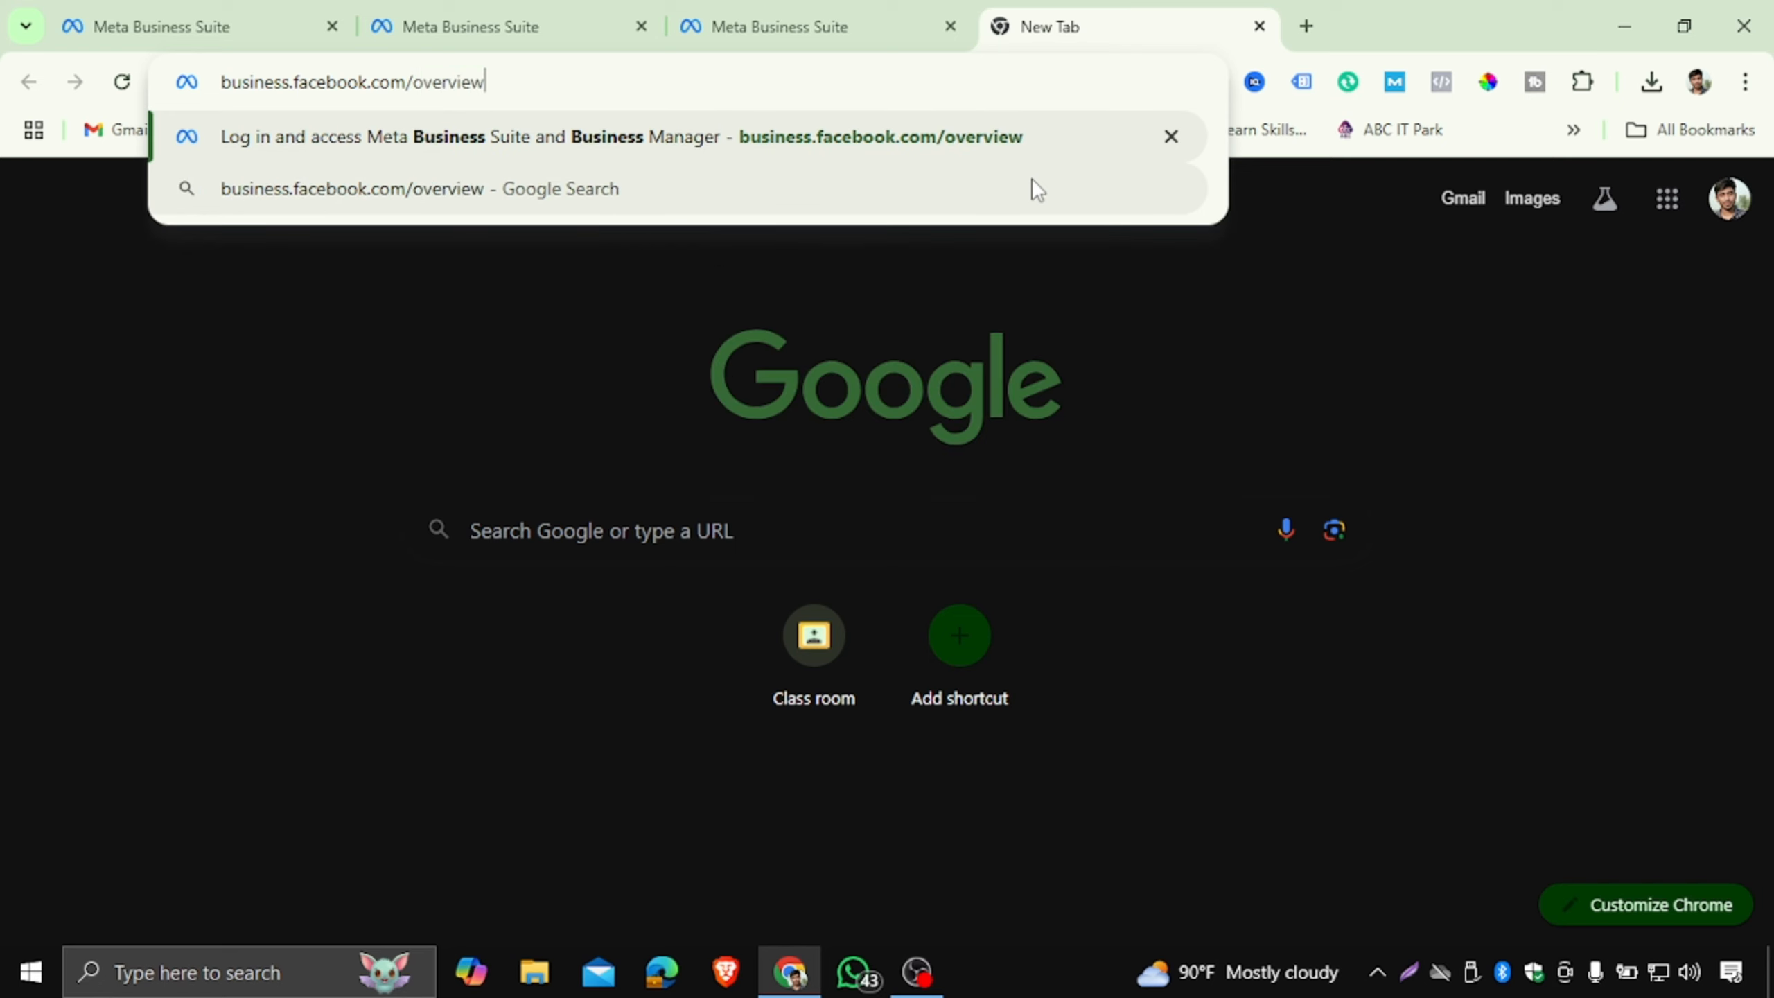
key("Return")
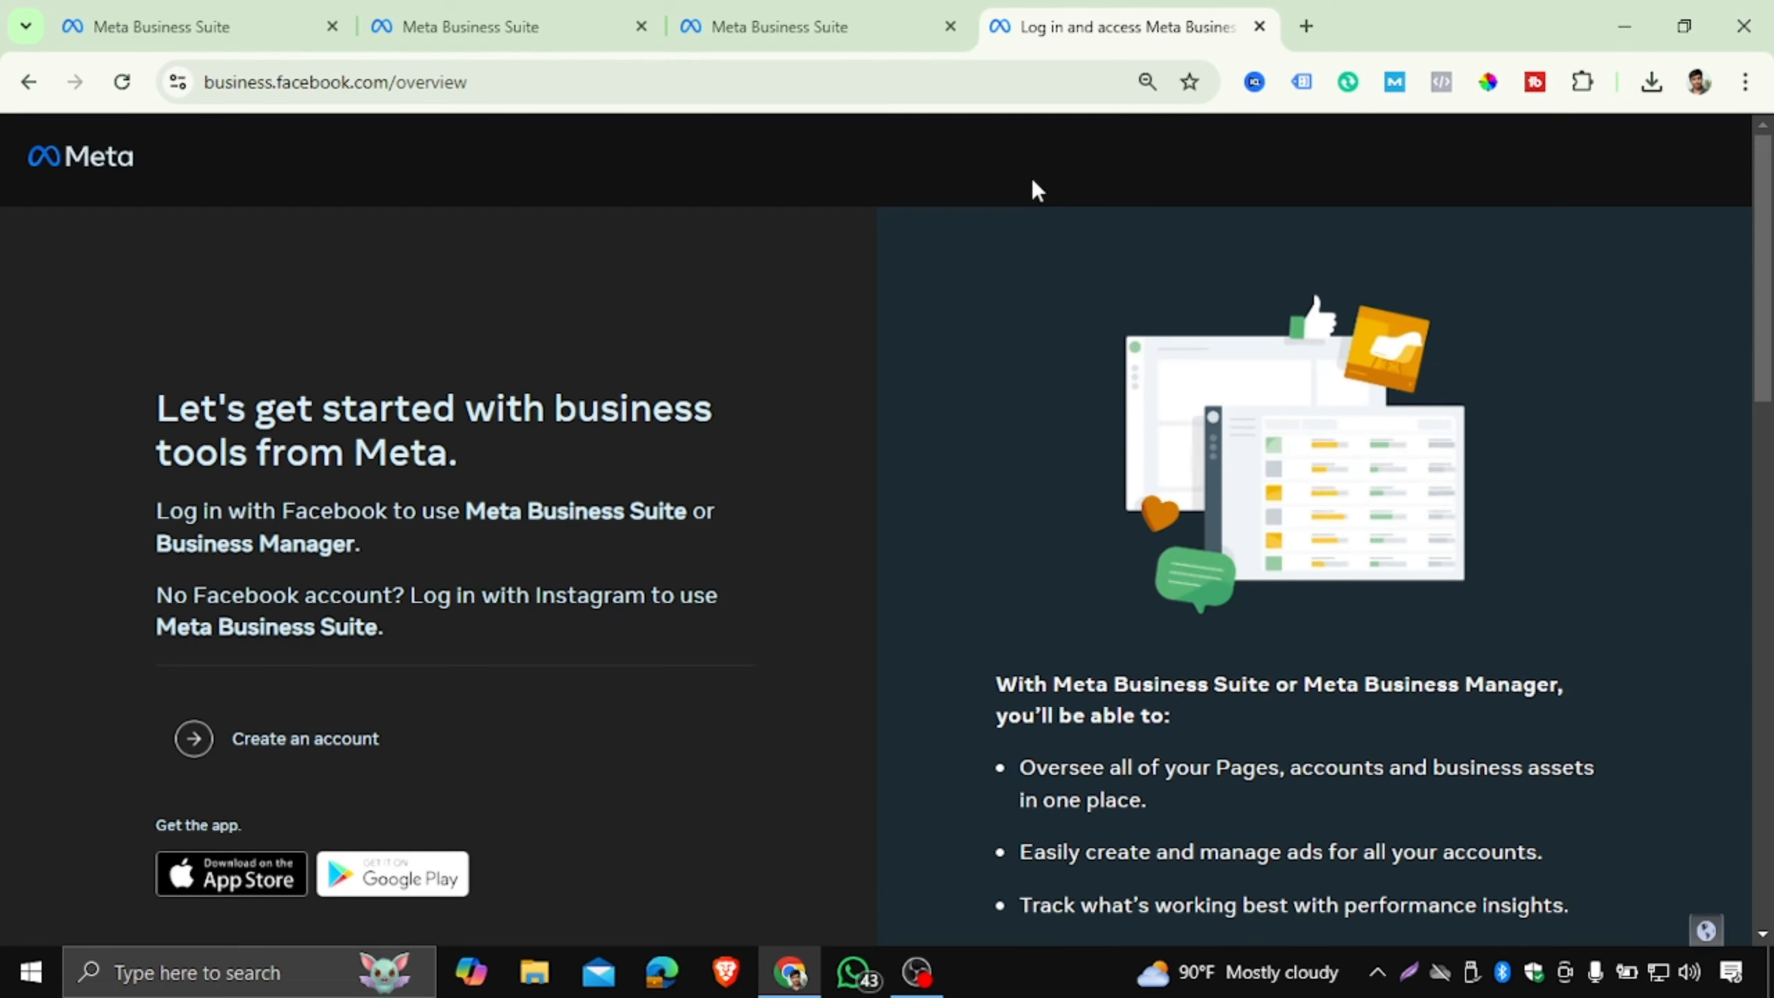
scroll(675, 622, "down", 3)
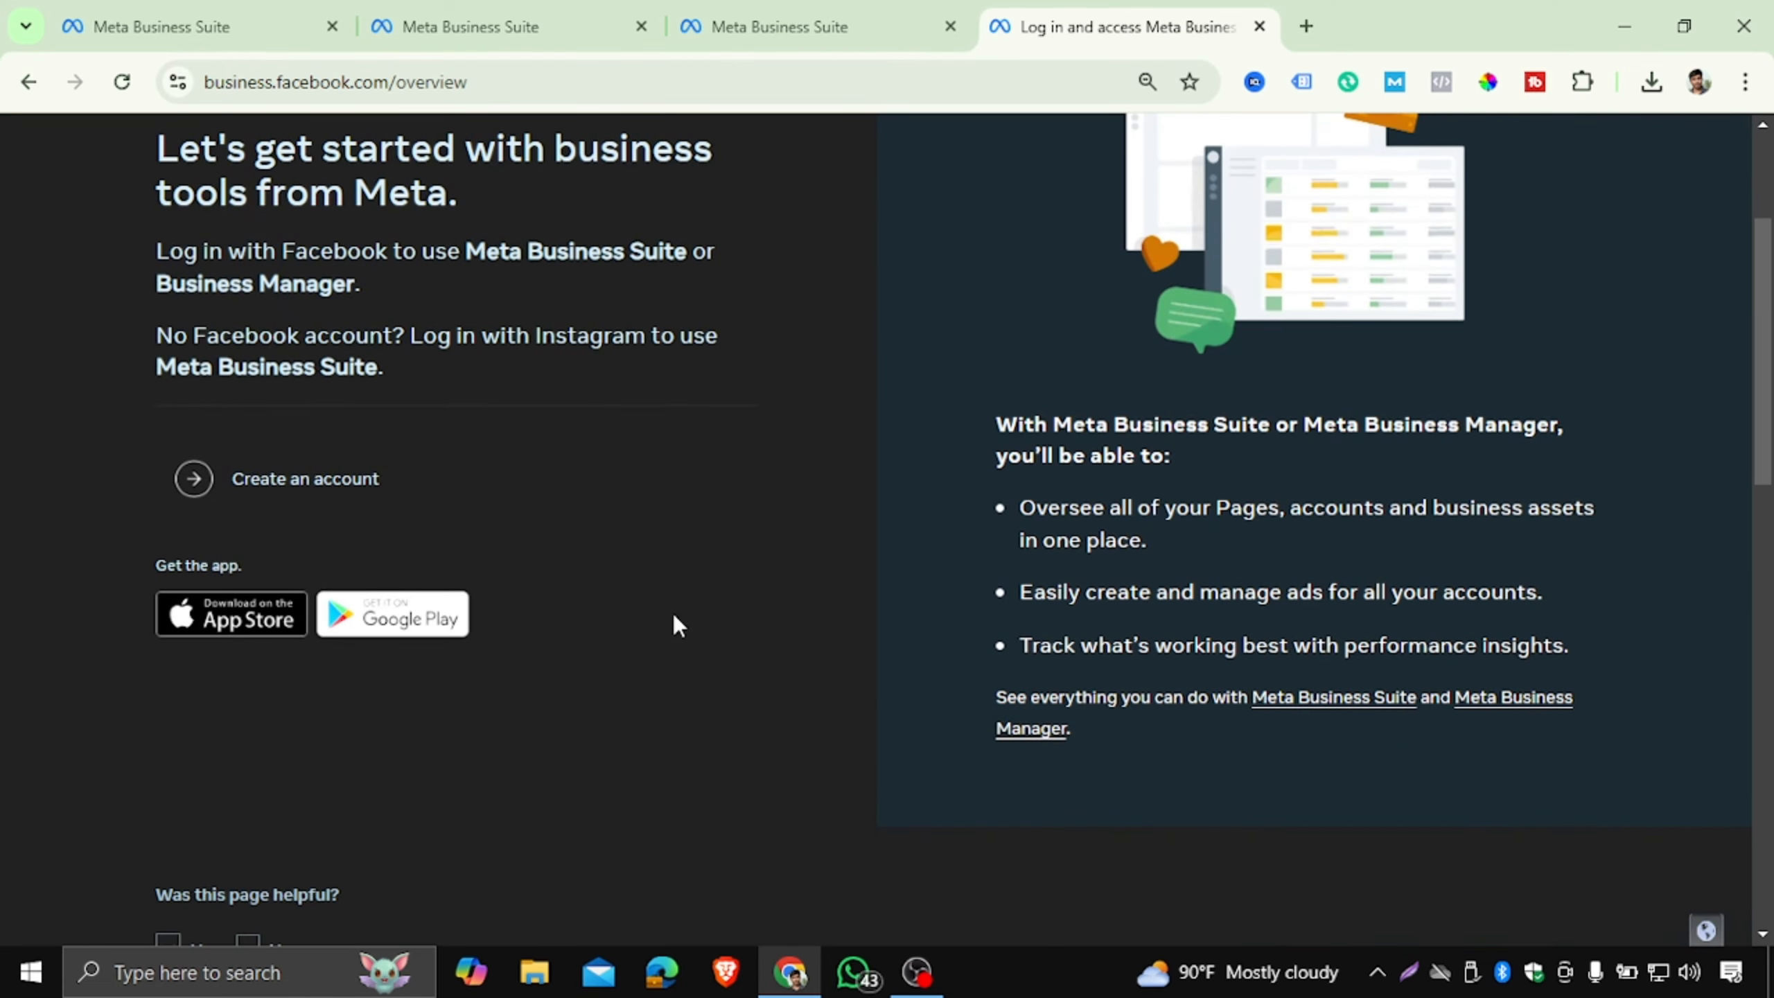
scroll(685, 596, "up", 3)
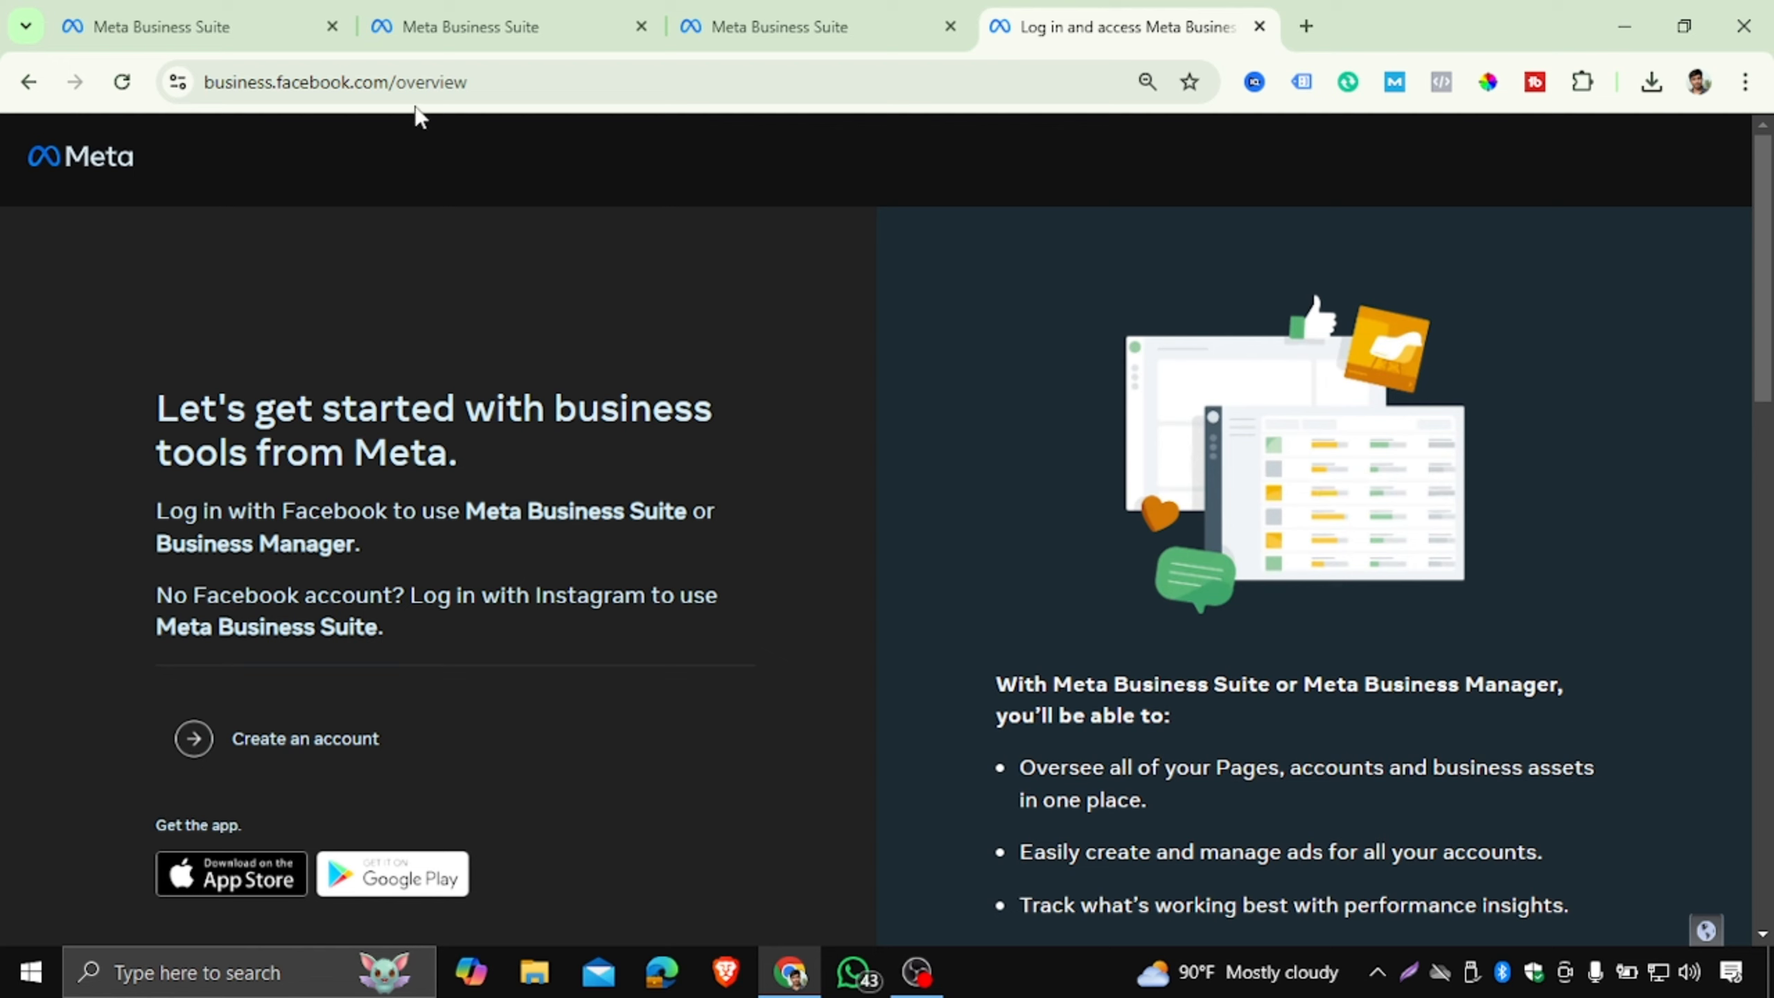
left_click(531, 83)
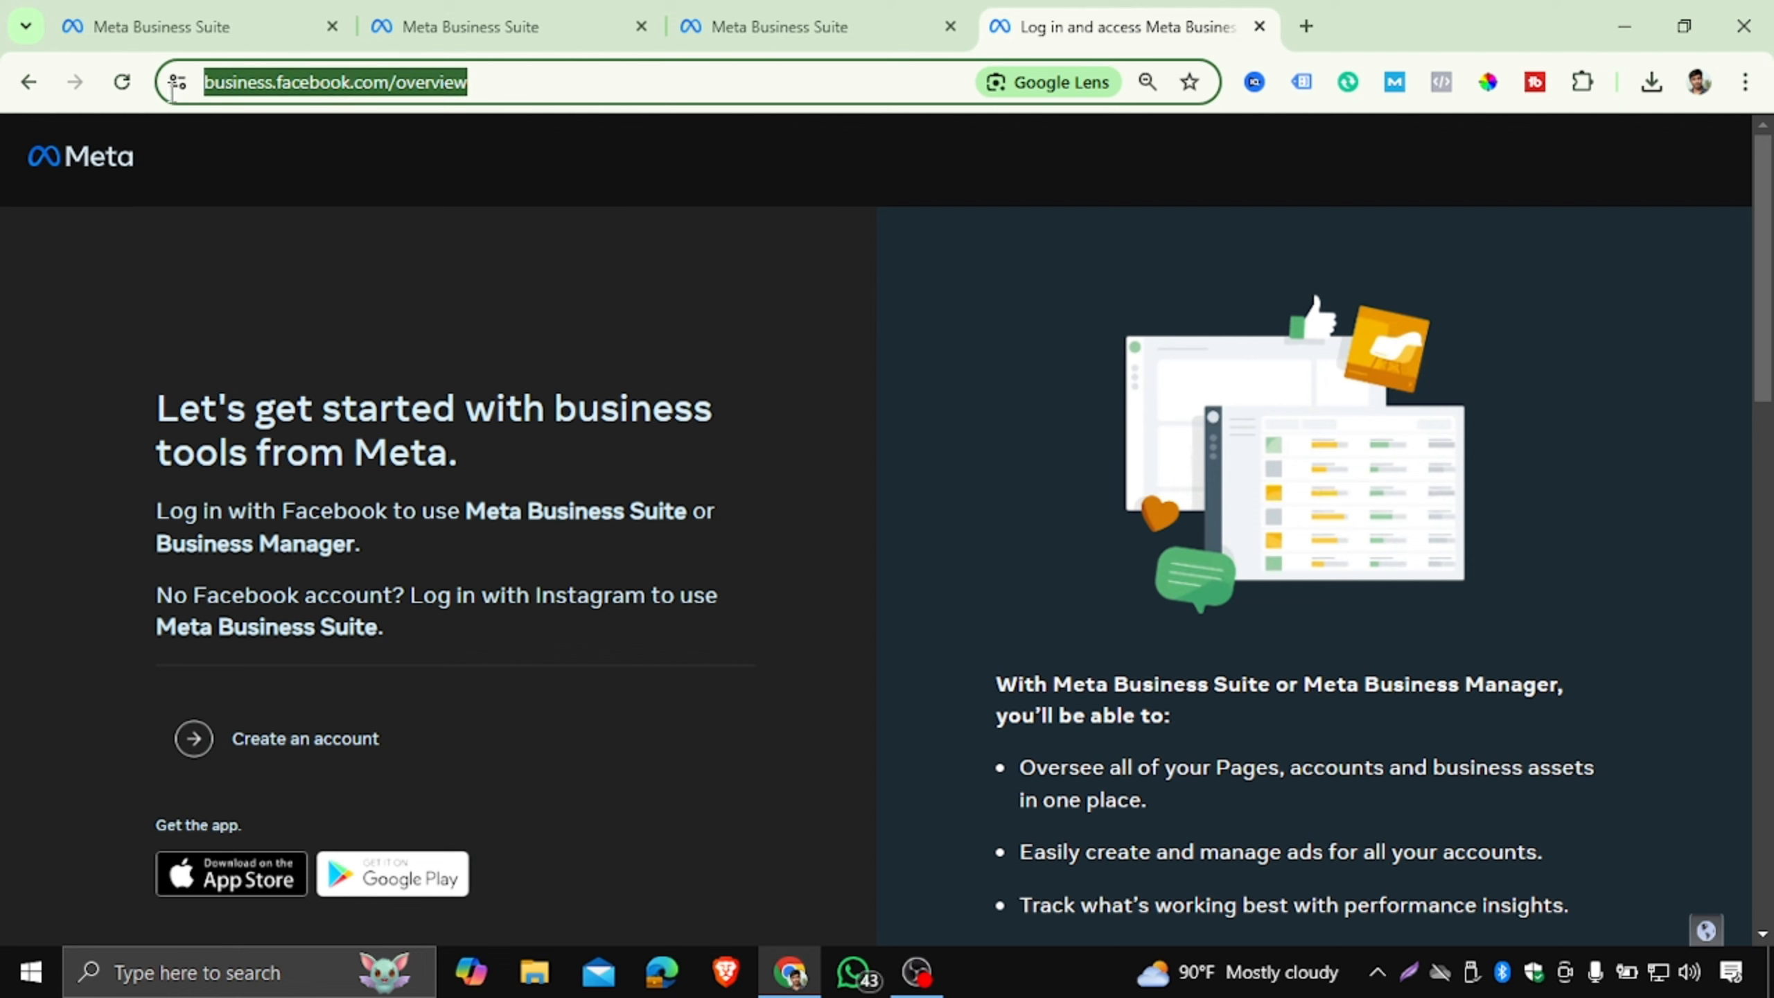
scroll(162, 408, "down", 3)
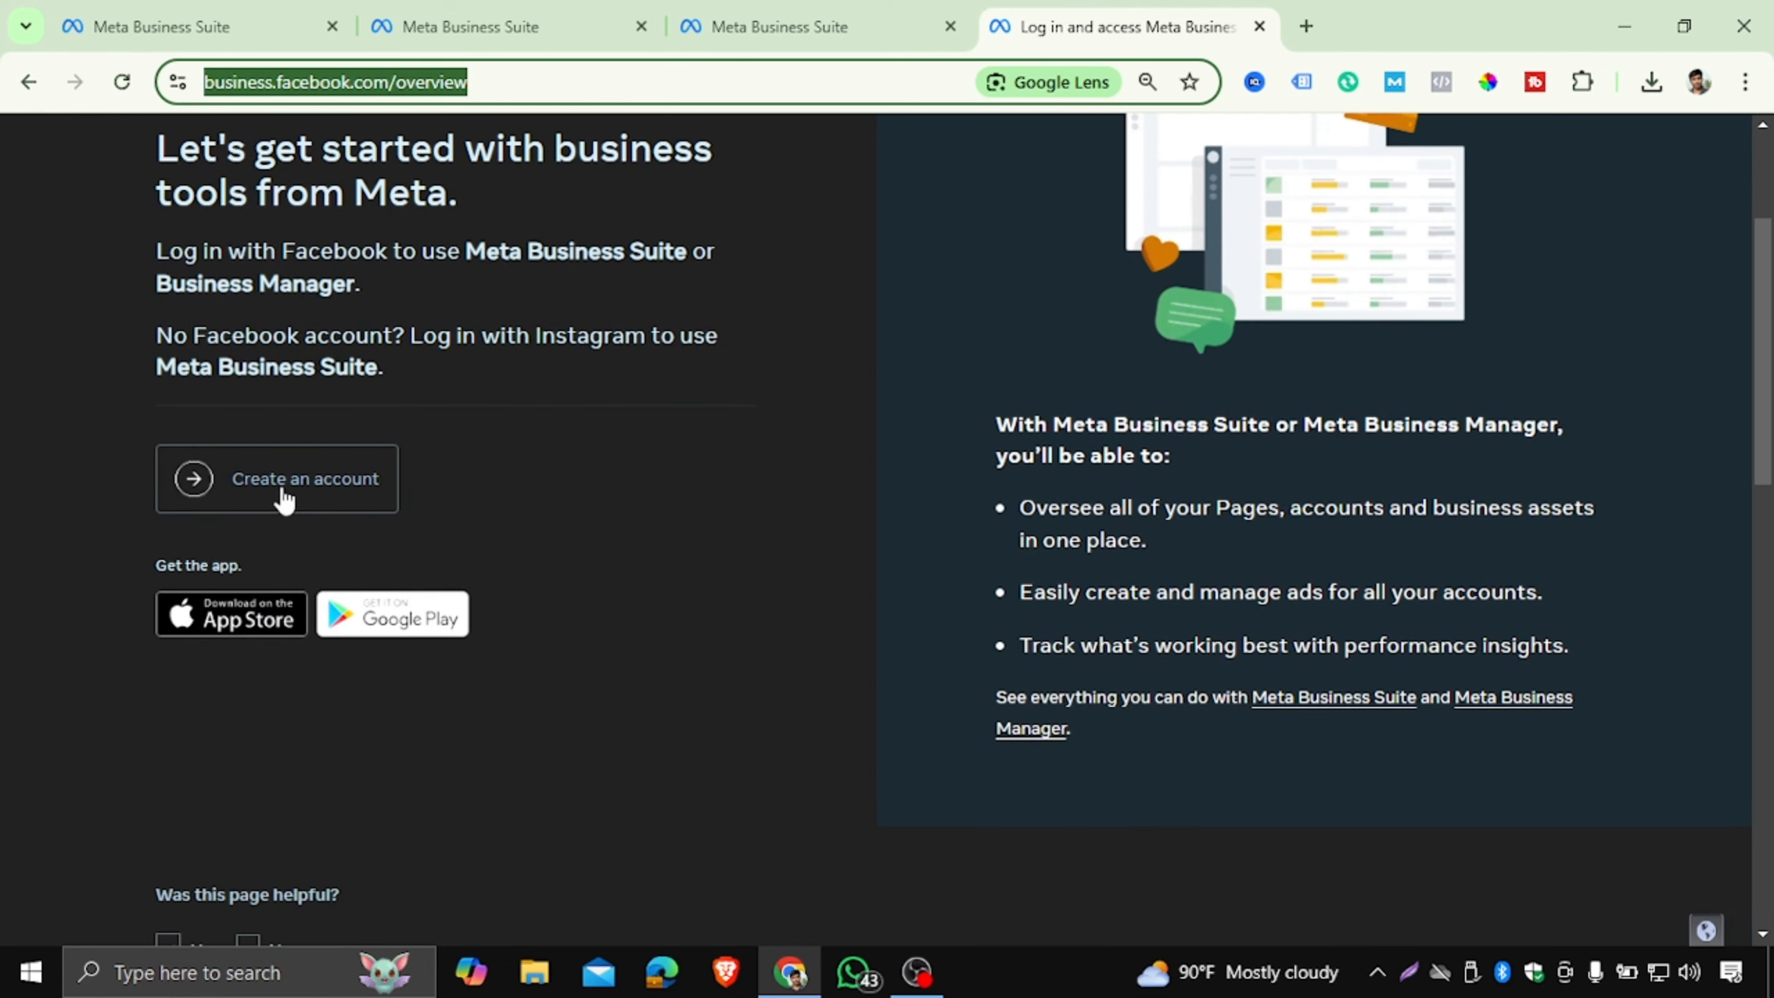
Open the Create your business portfolio form and focus its empty business name field.
left_click(303, 510)
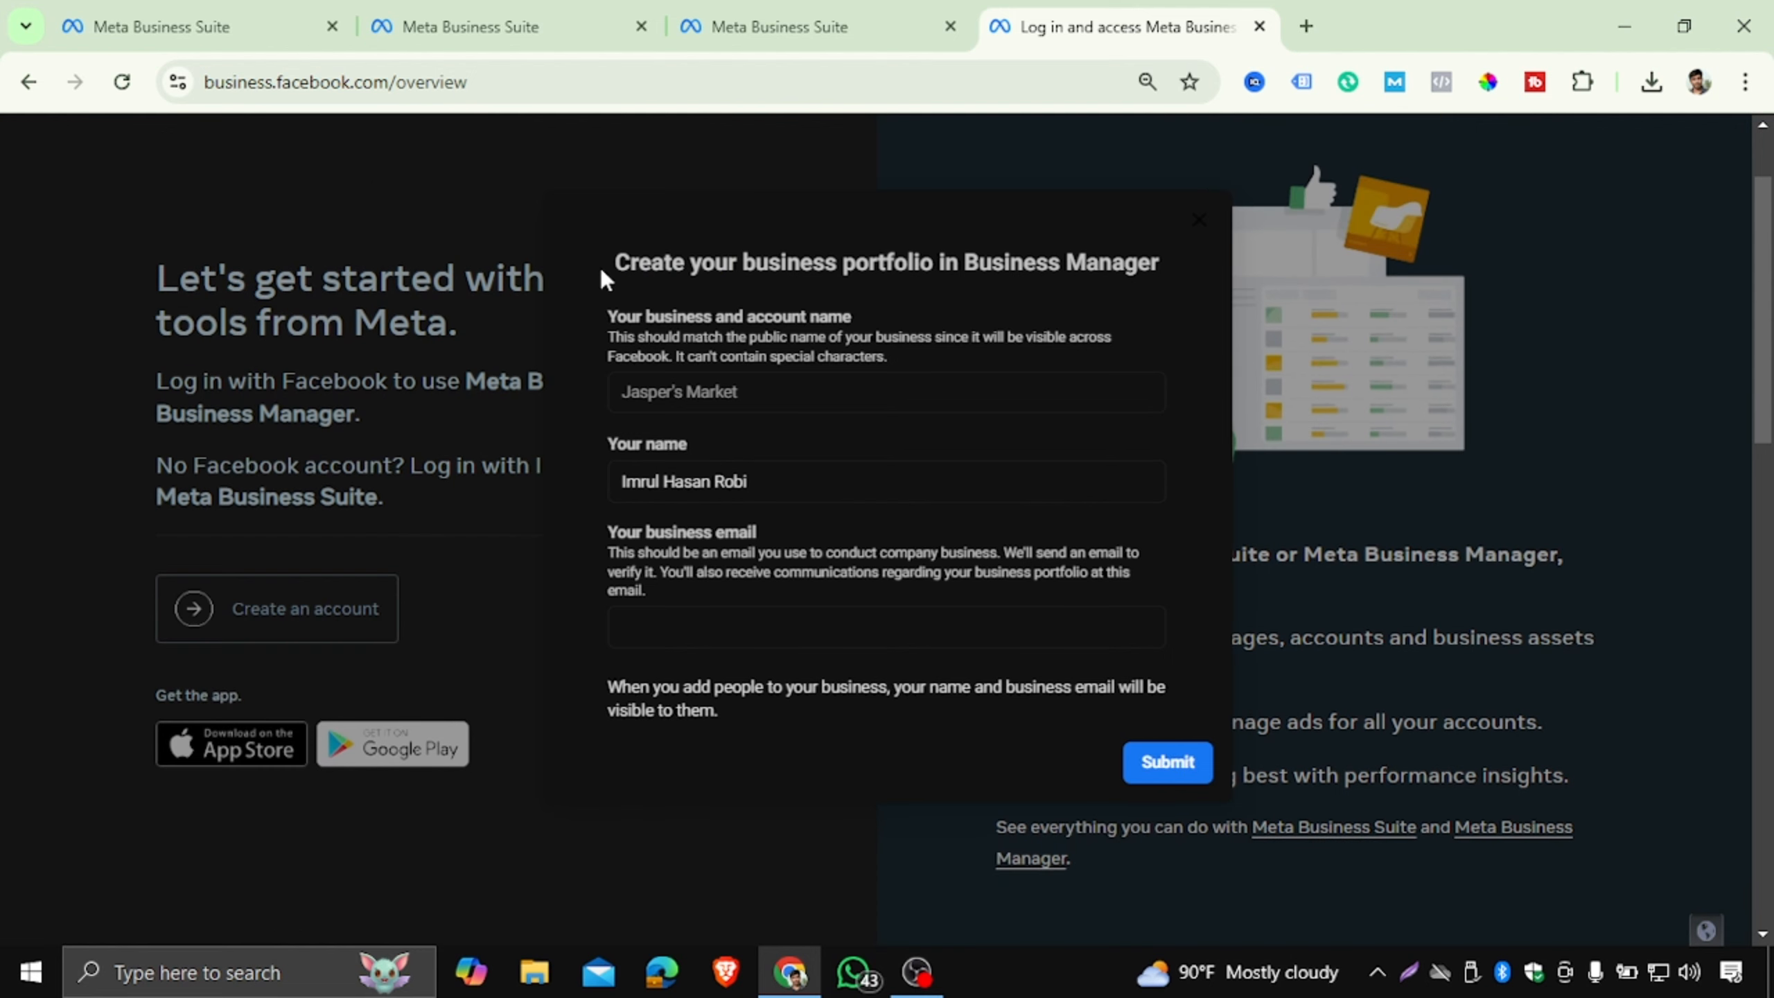
left_click_drag(607, 276, 1149, 271)
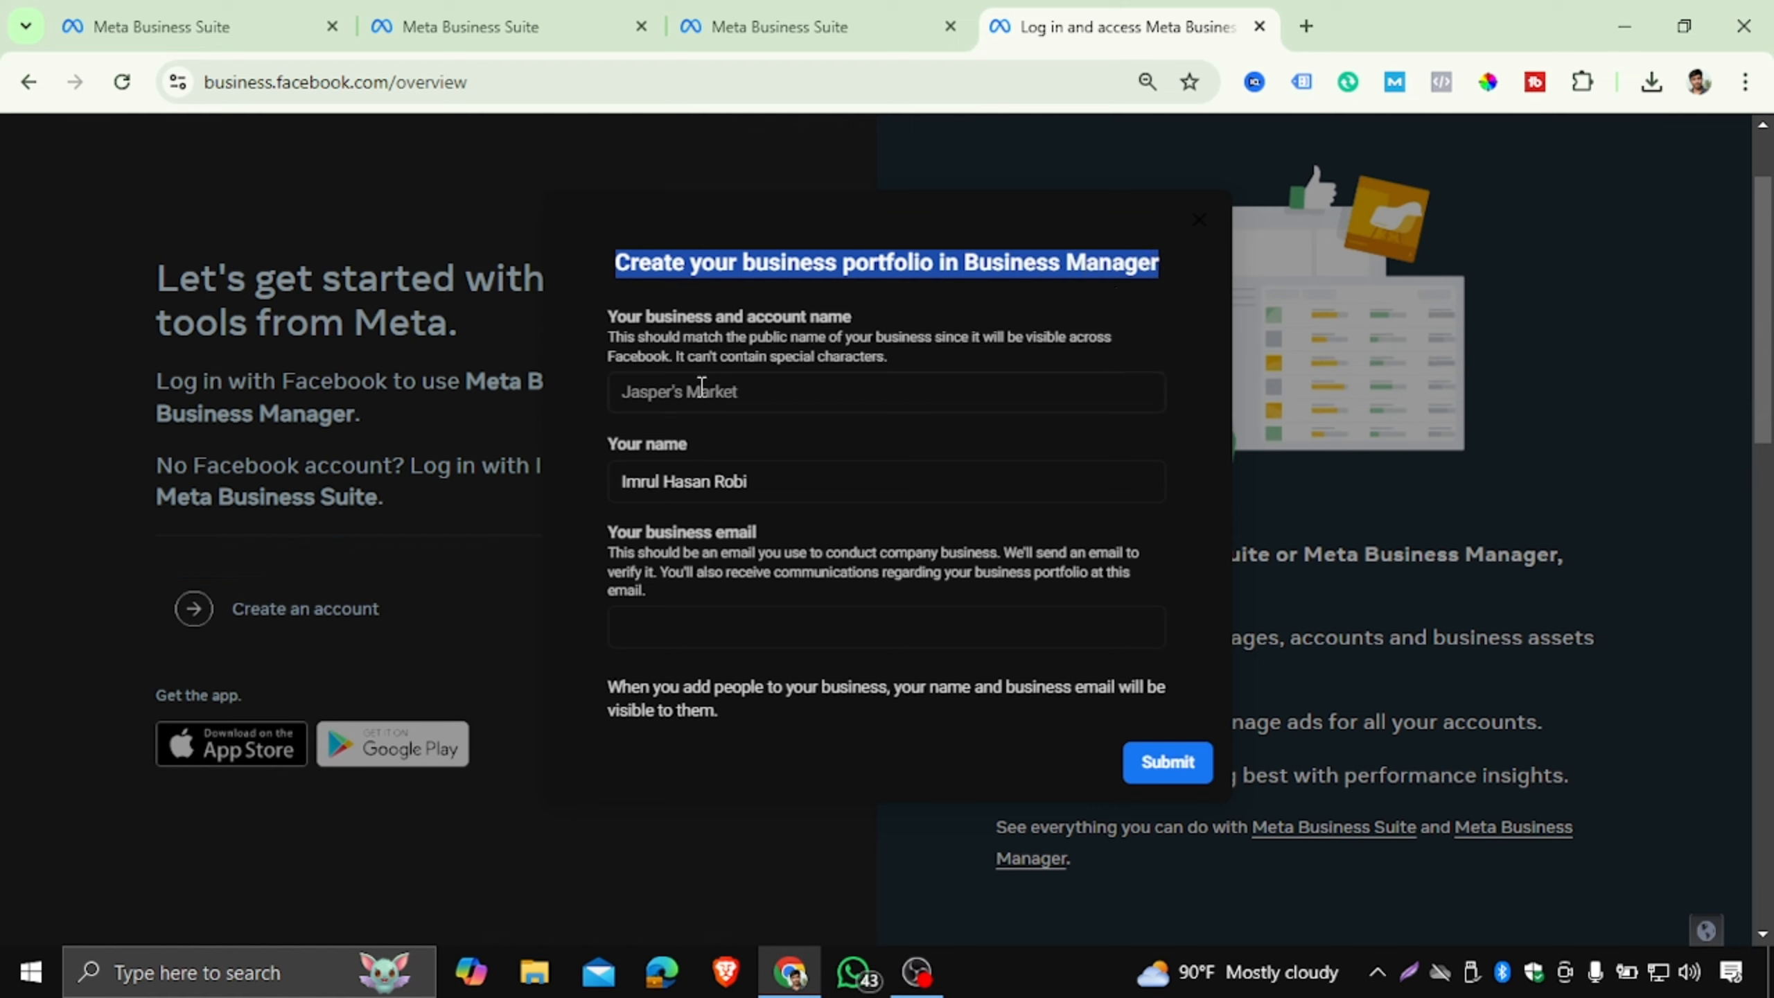
left_click(672, 379)
left_click_drag(631, 316, 829, 313)
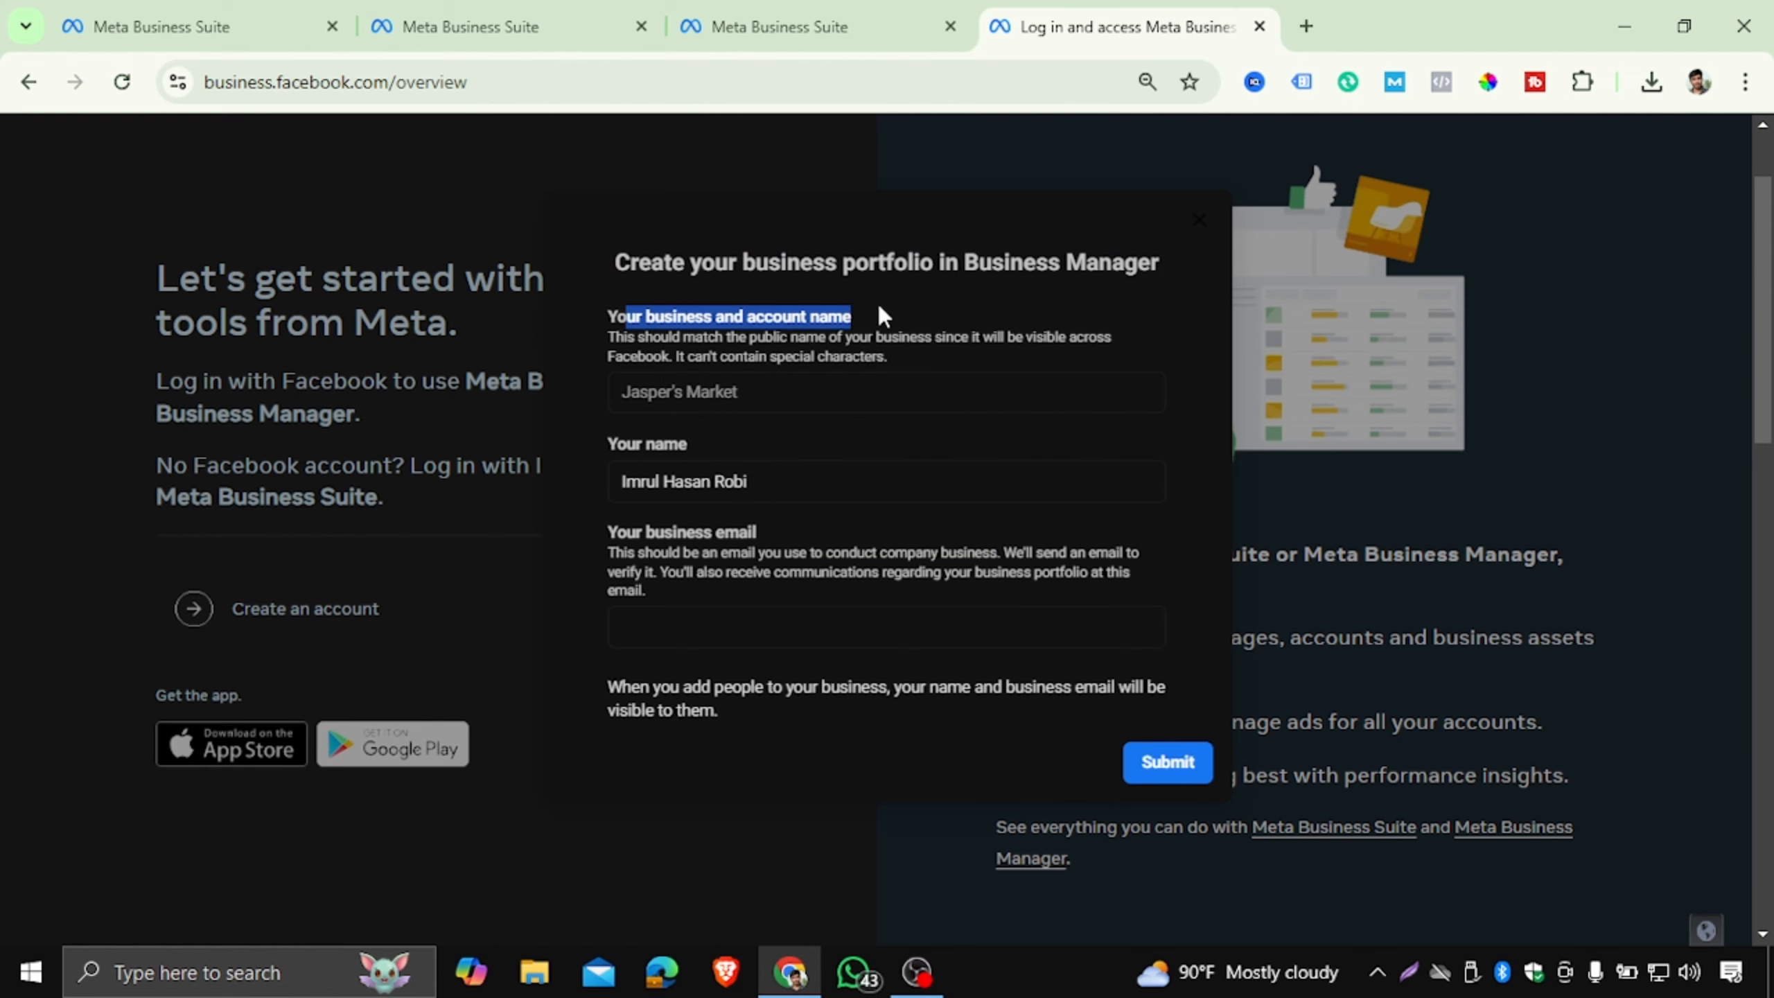
left_click(661, 391)
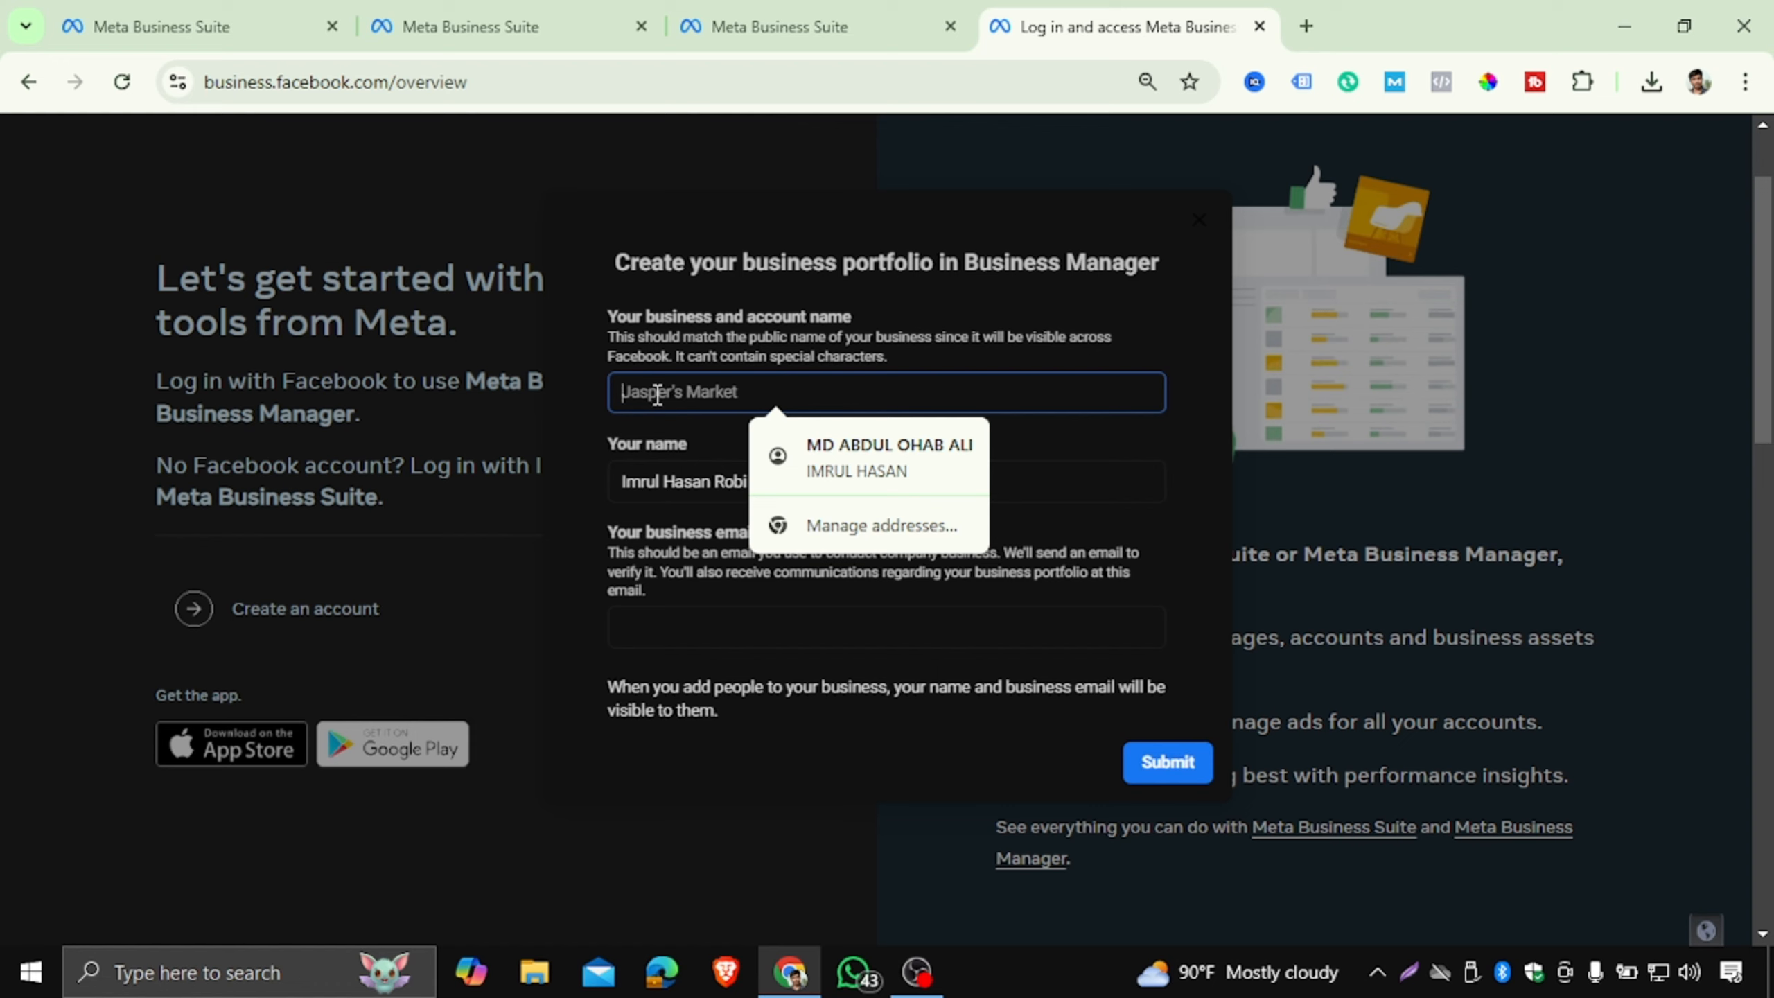
Enter 'IR' as the business name and select the prefilled Your name text.
type("I")
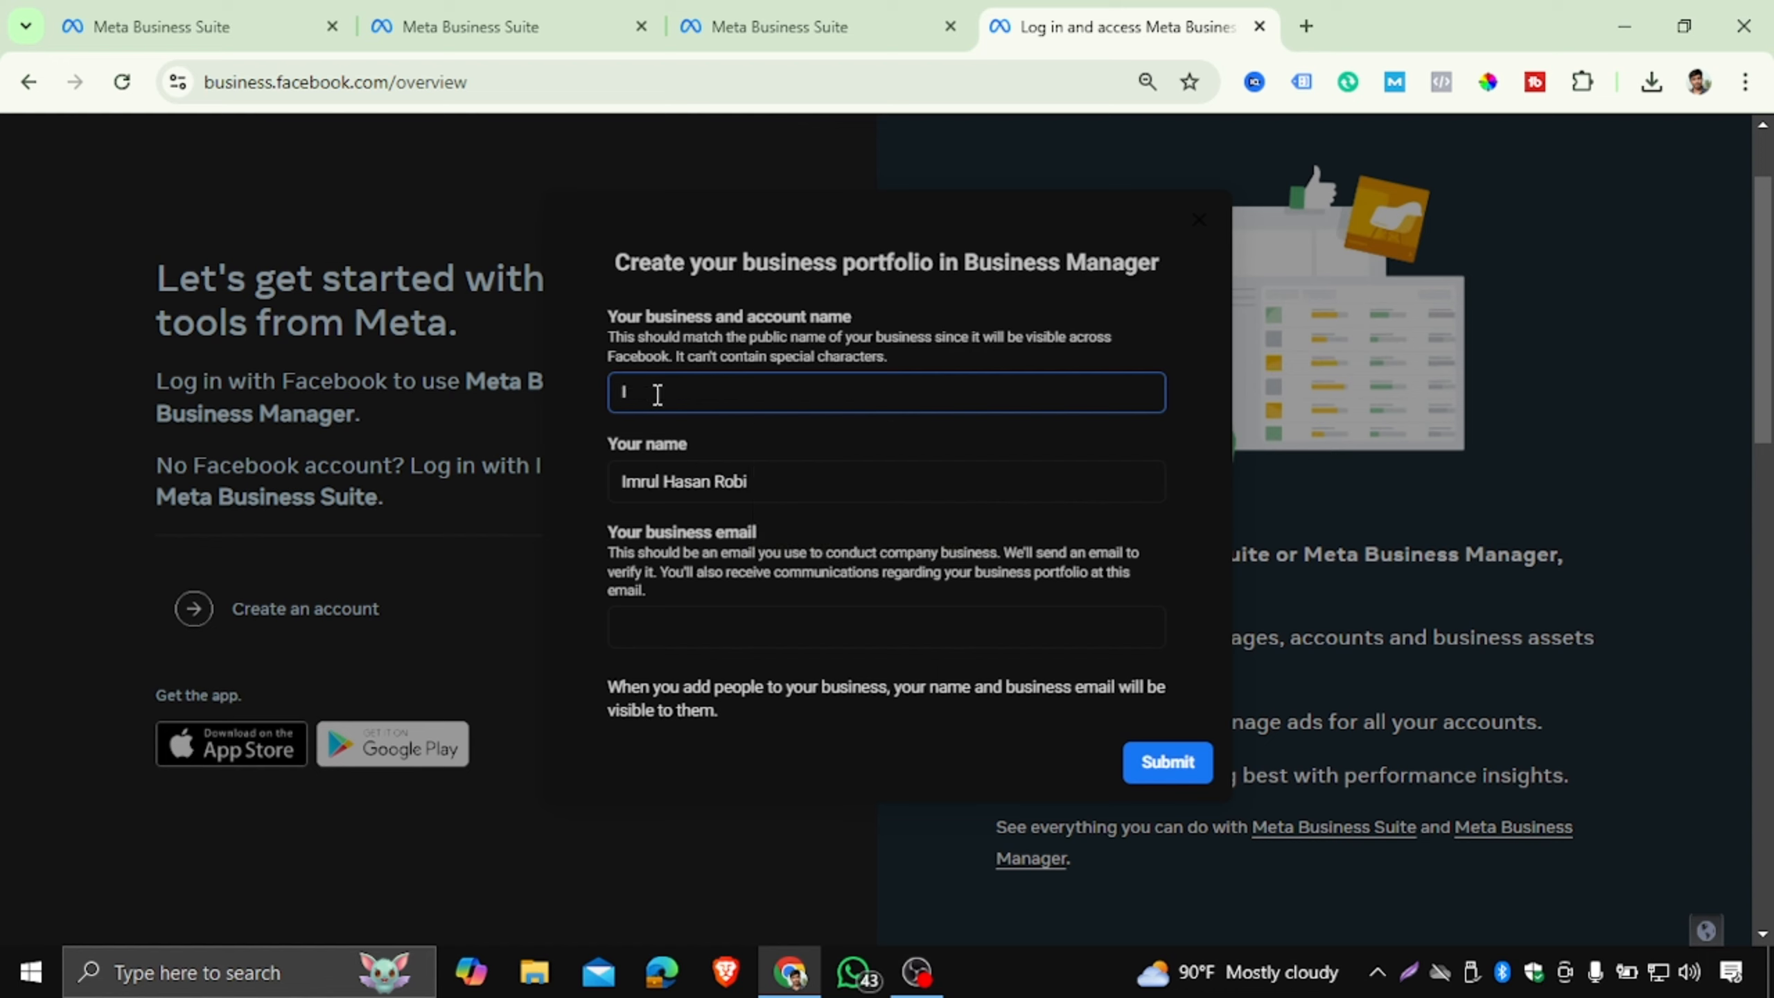
type("R")
left_click_drag(781, 488, 614, 480)
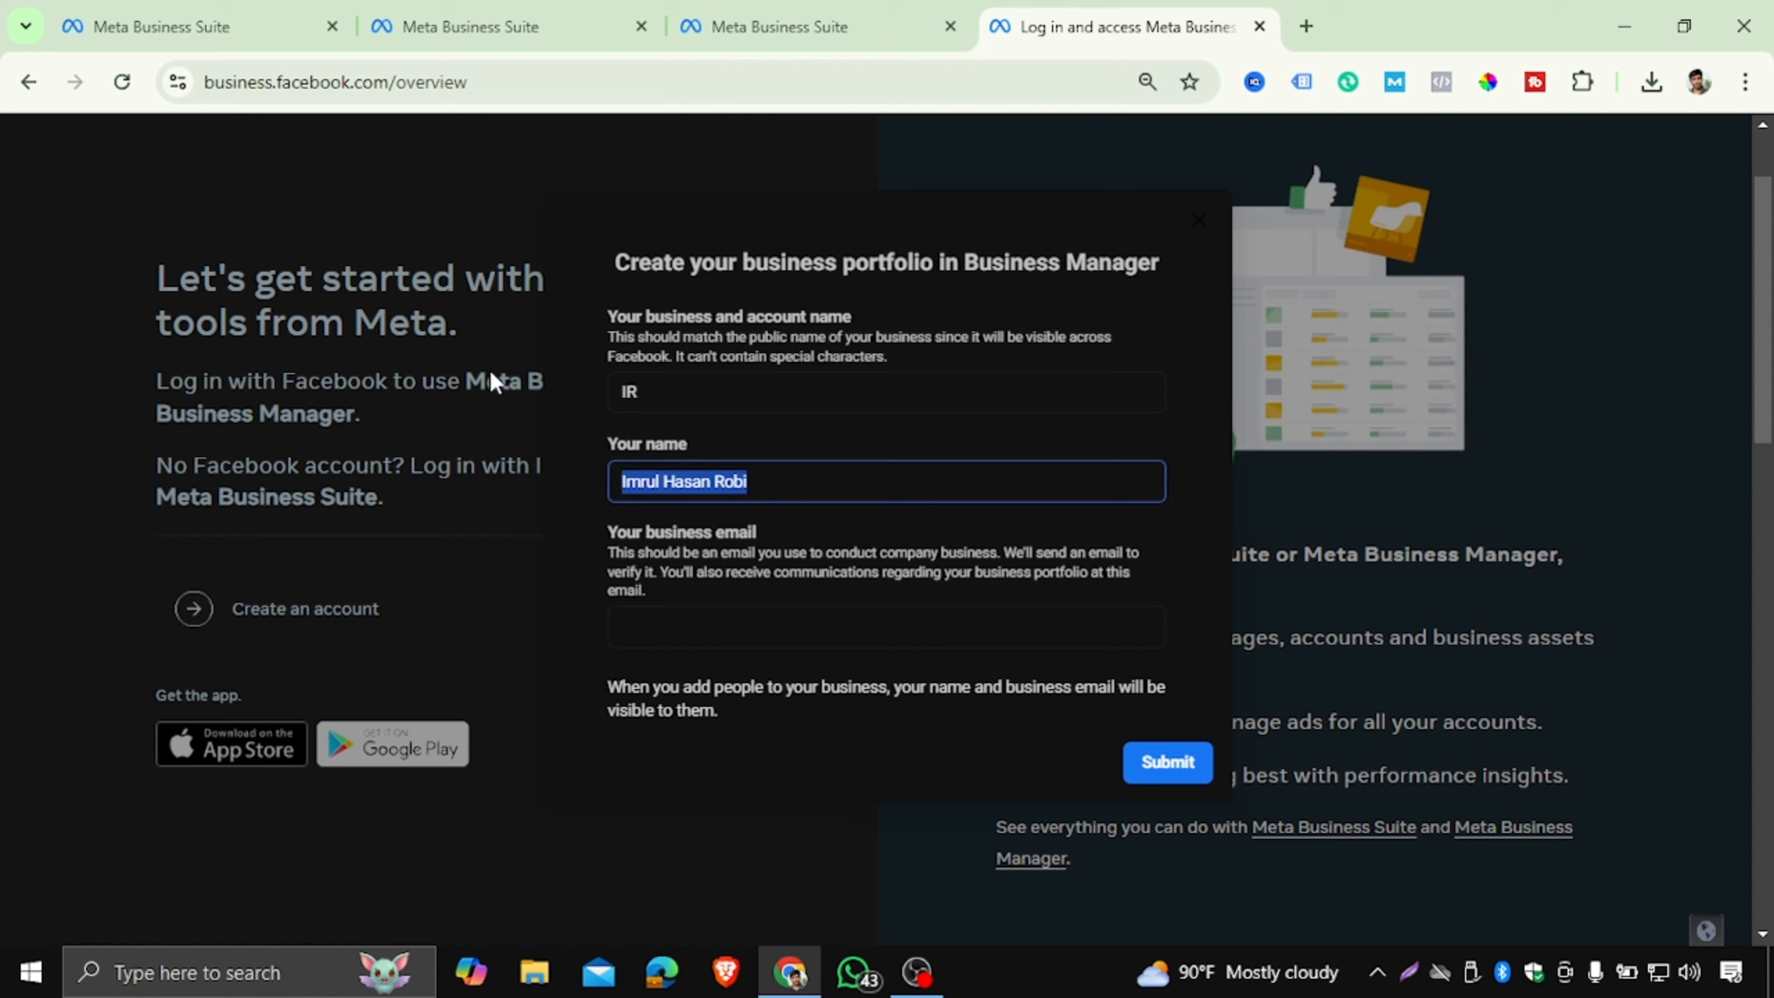
left_click(782, 491)
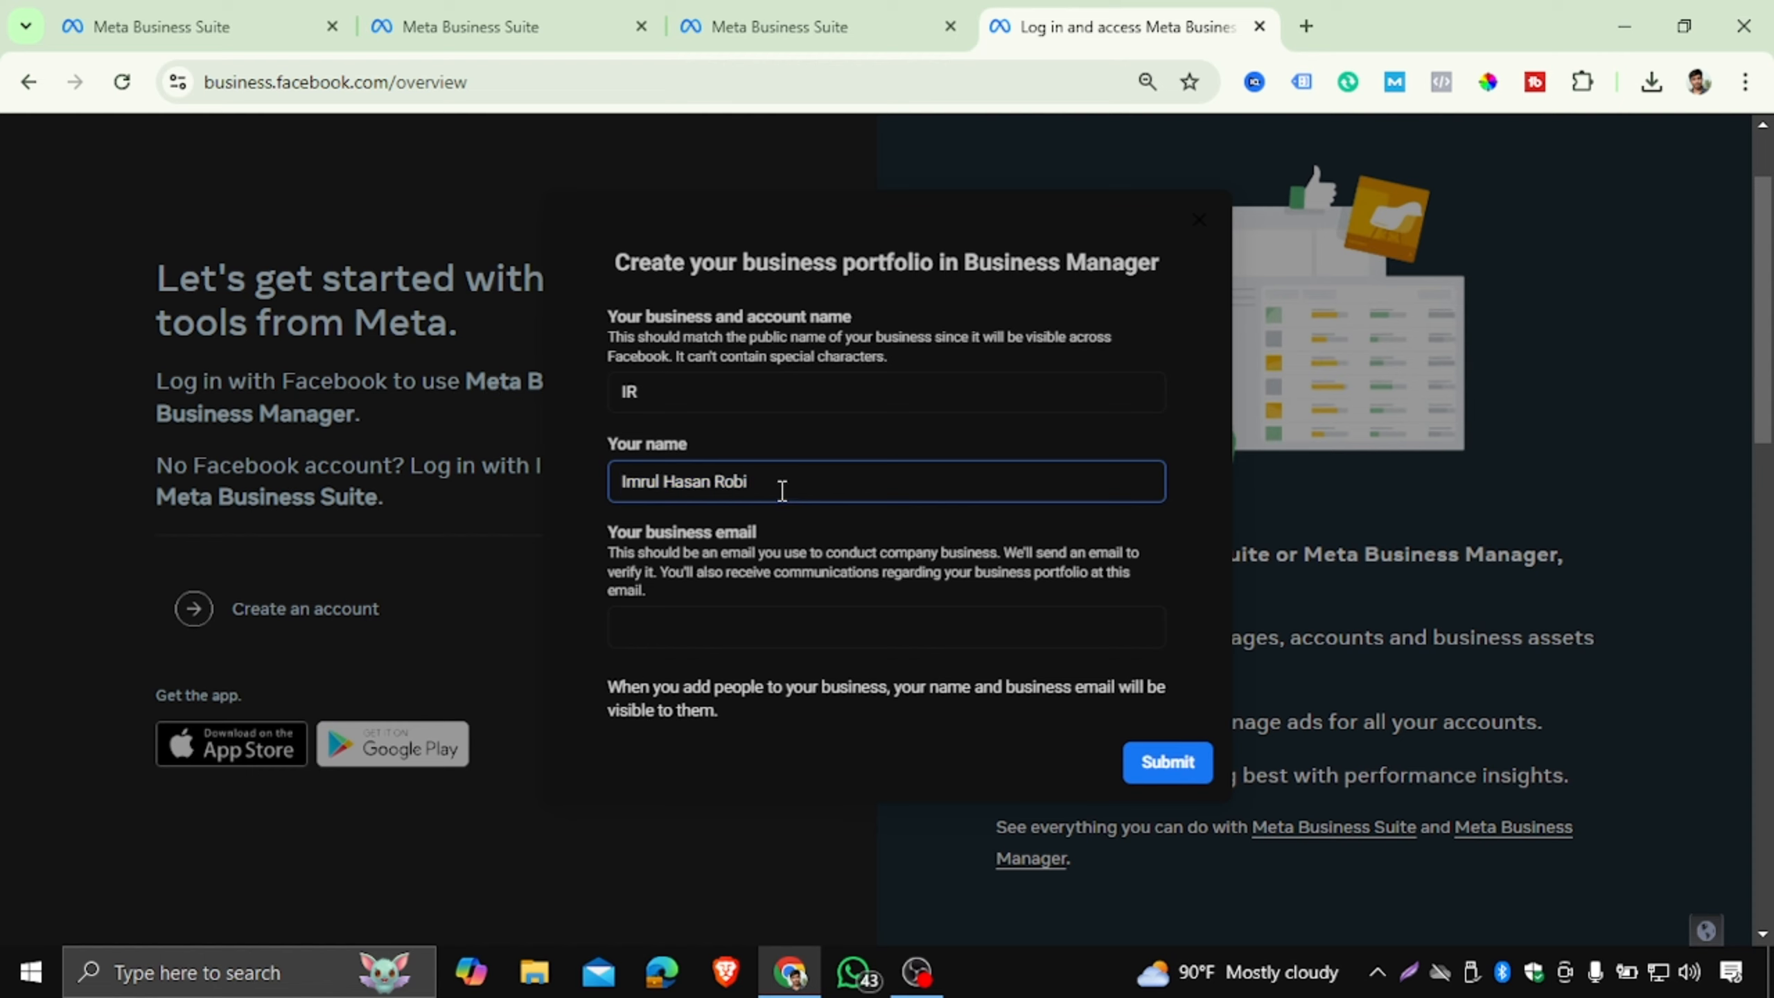
left_click_drag(782, 491, 606, 483)
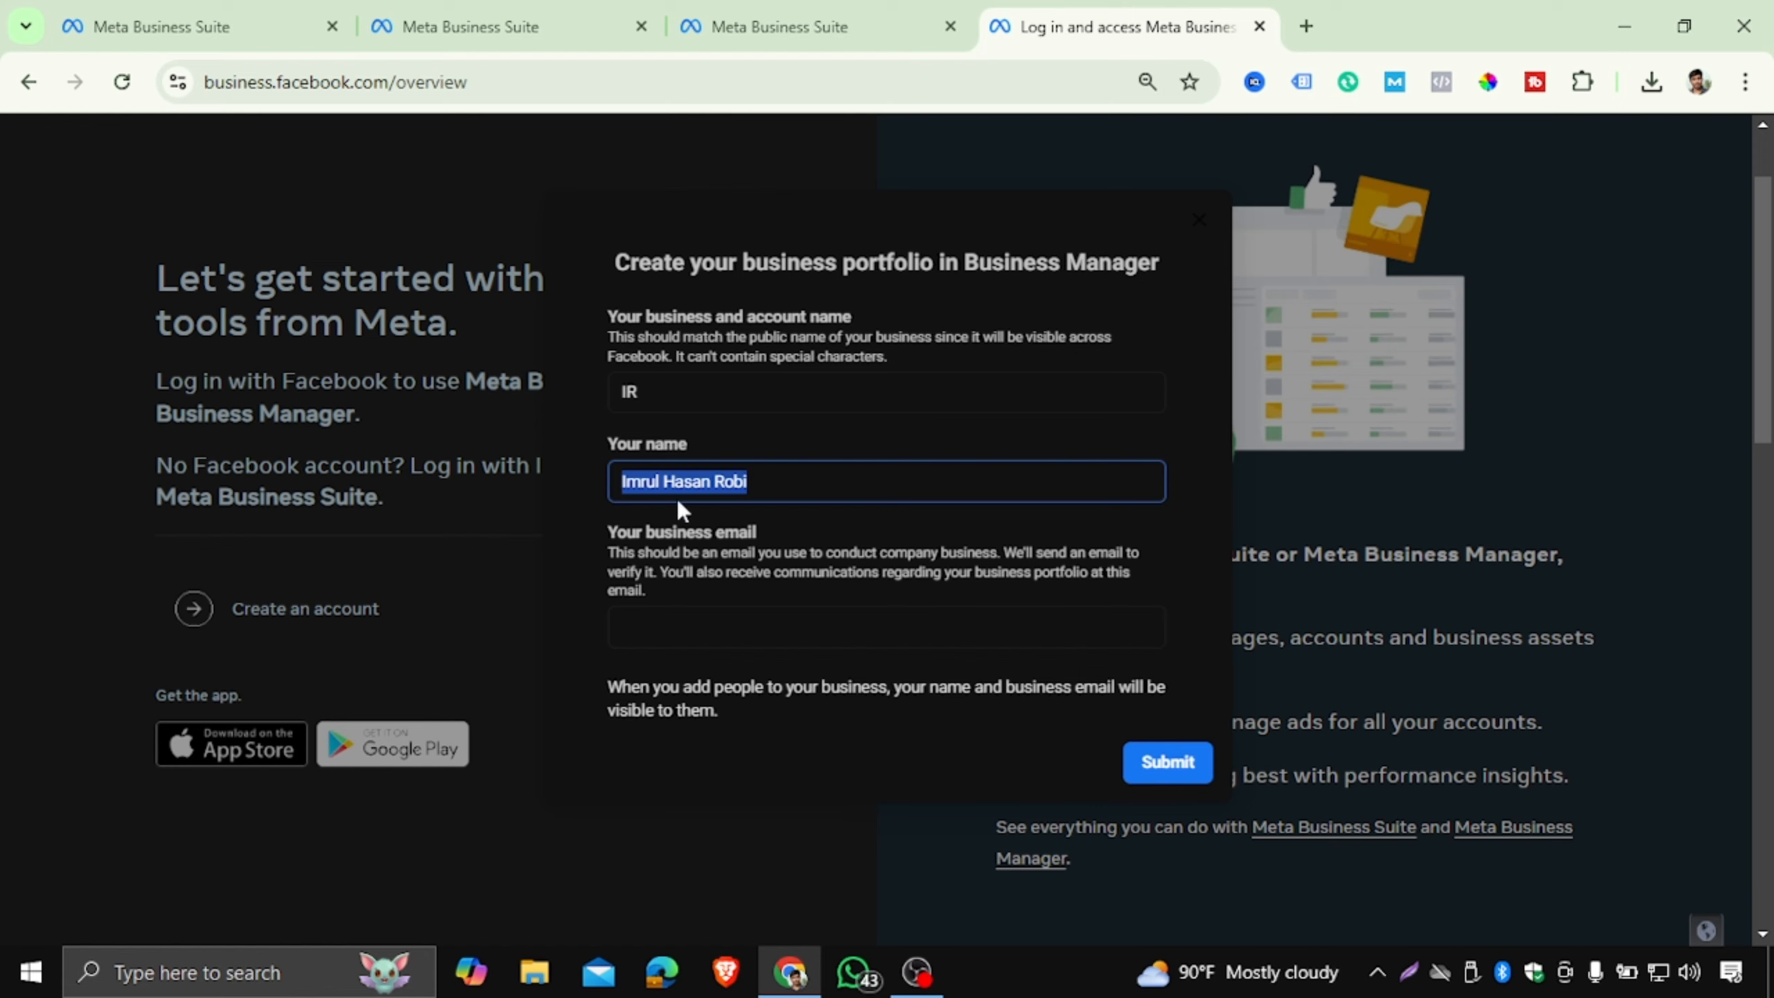
left_click(785, 480)
left_click_drag(757, 479, 622, 476)
Focus the business email field, then open a new browser tab.
scroll(865, 504, "down", 2)
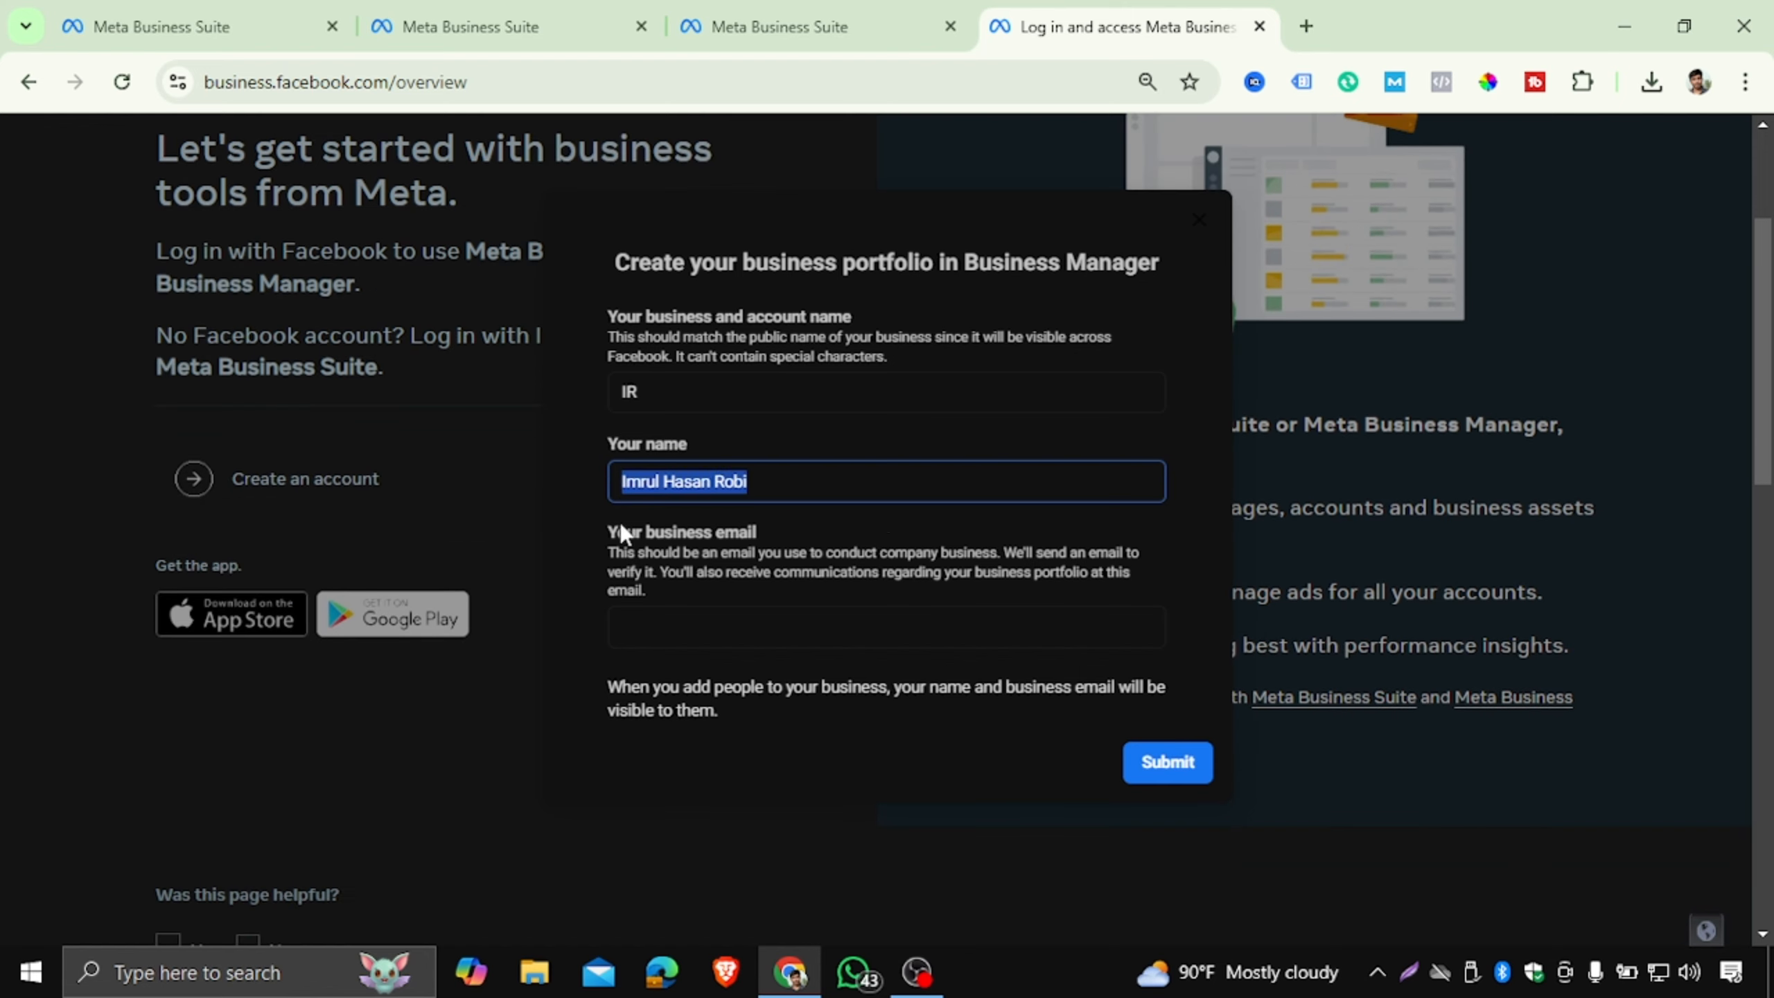
left_click_drag(609, 530, 701, 540)
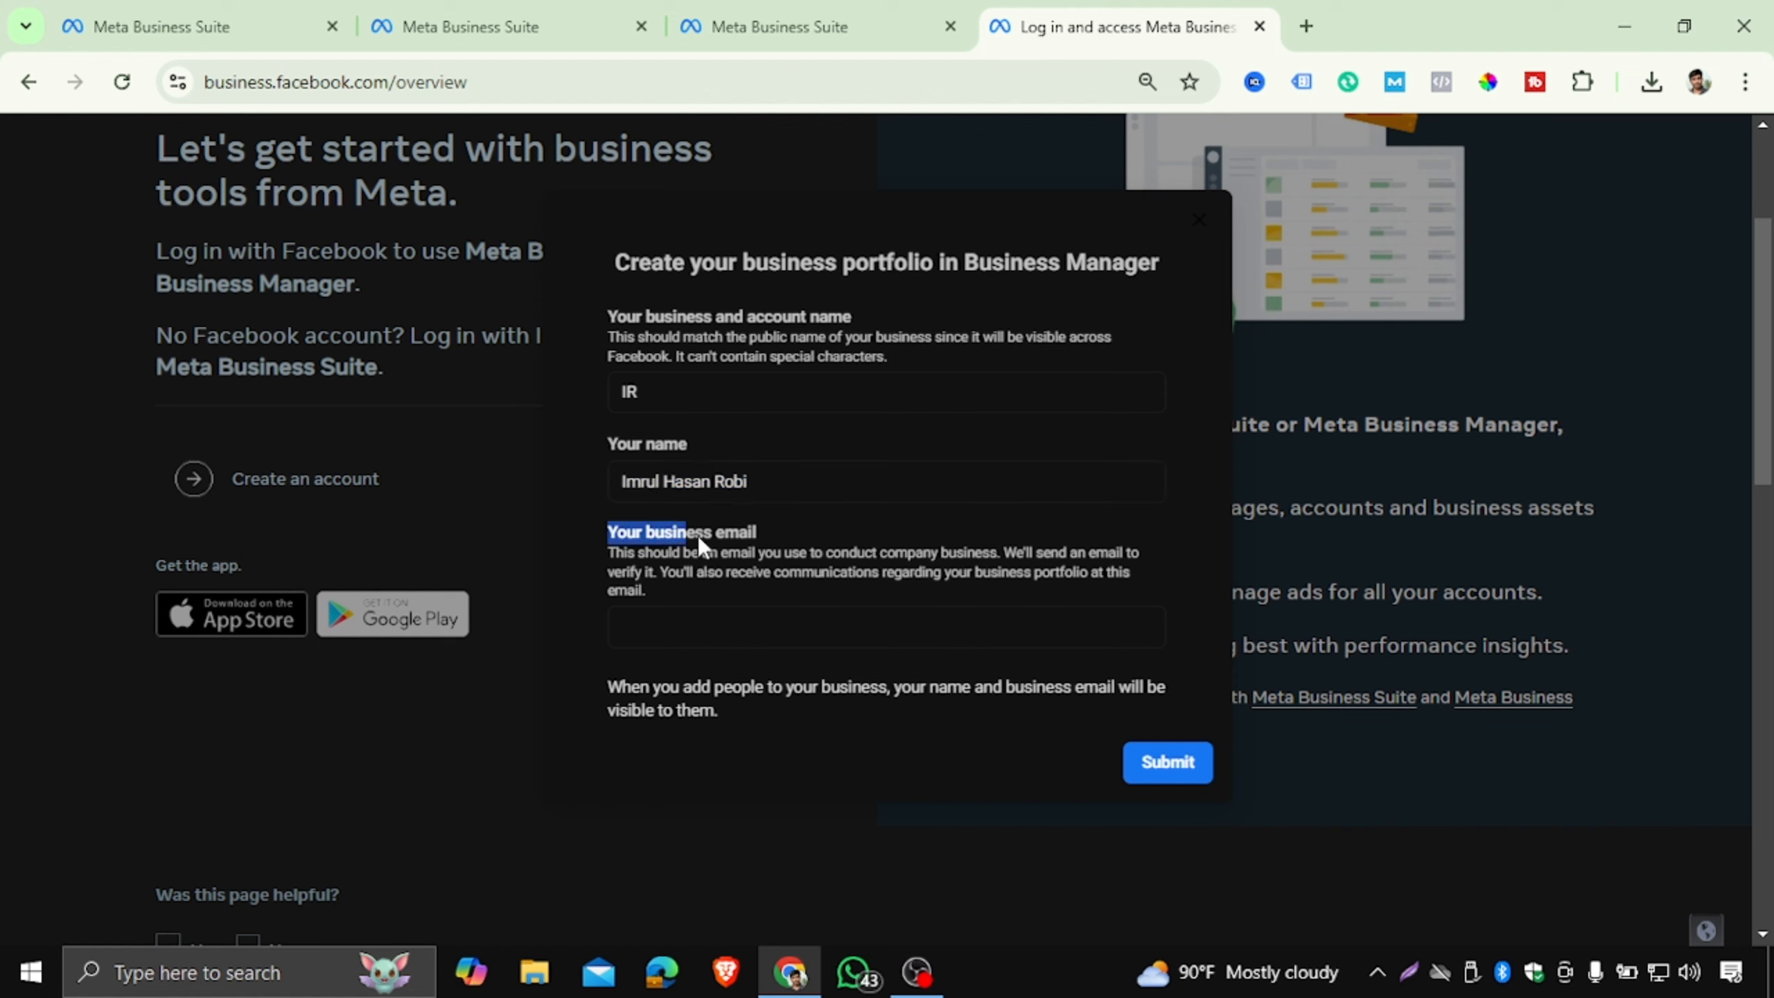
left_click(666, 626)
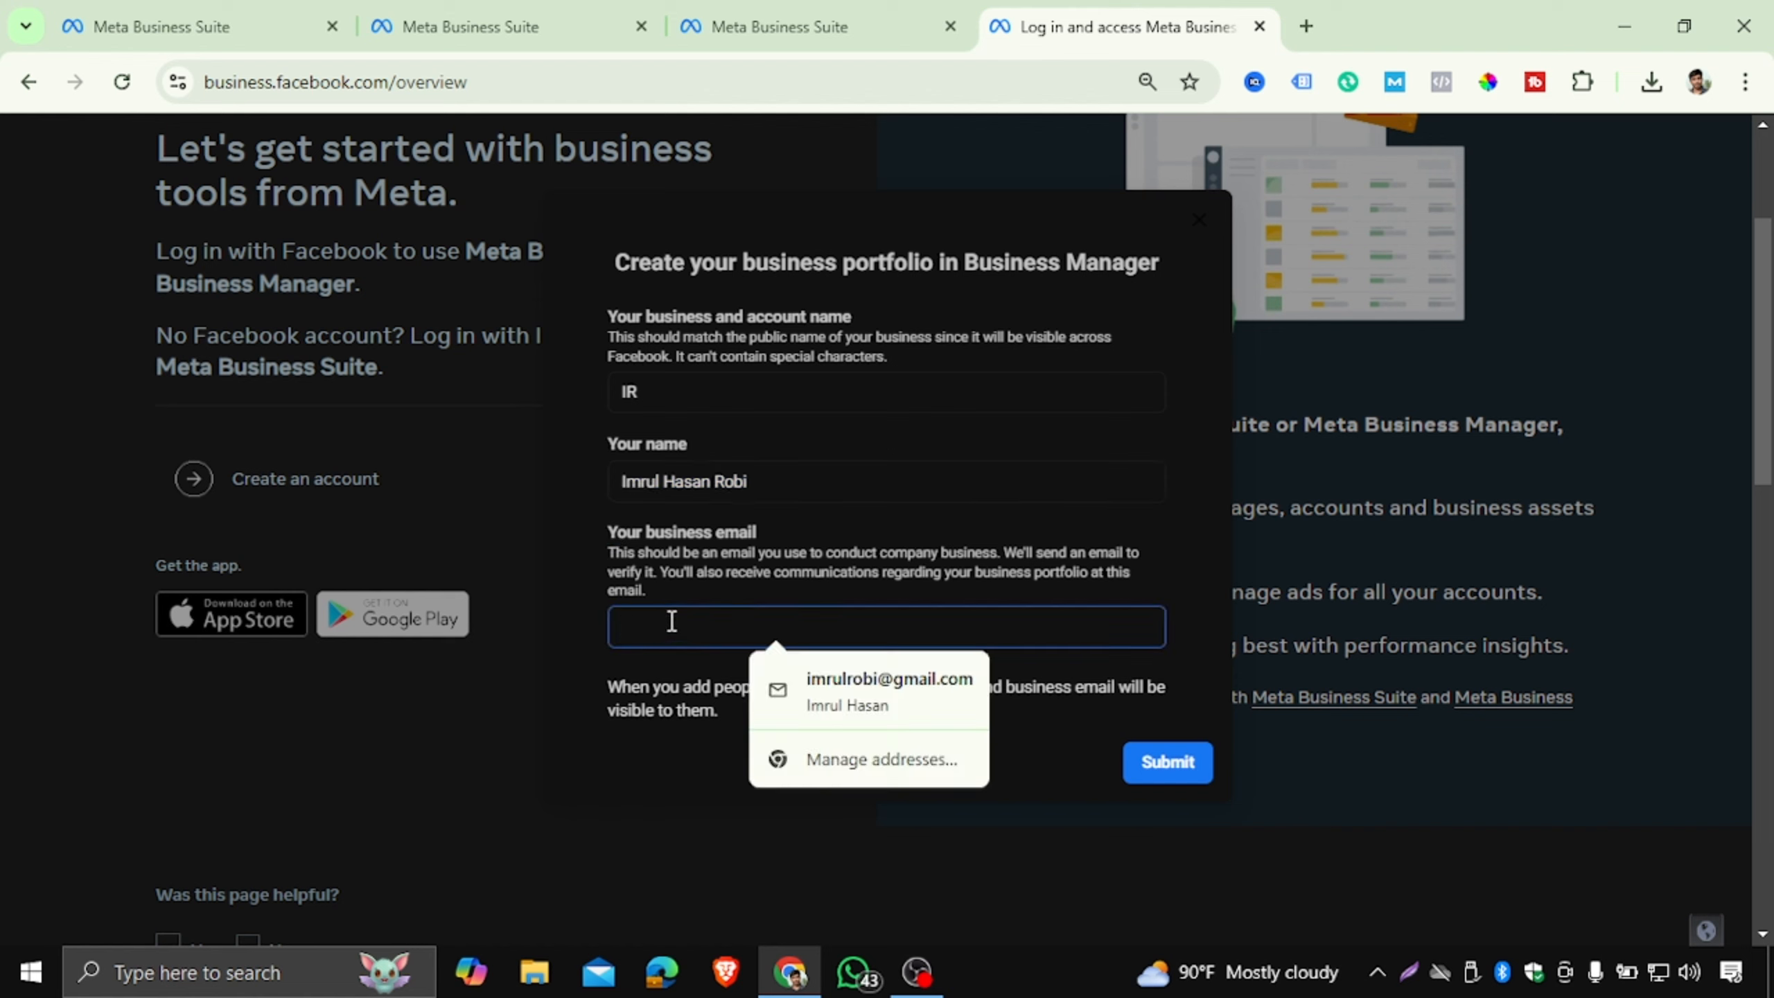
left_click(1306, 25)
Load bdshop.com and scroll to its footer contact details.
type("bdshop.com")
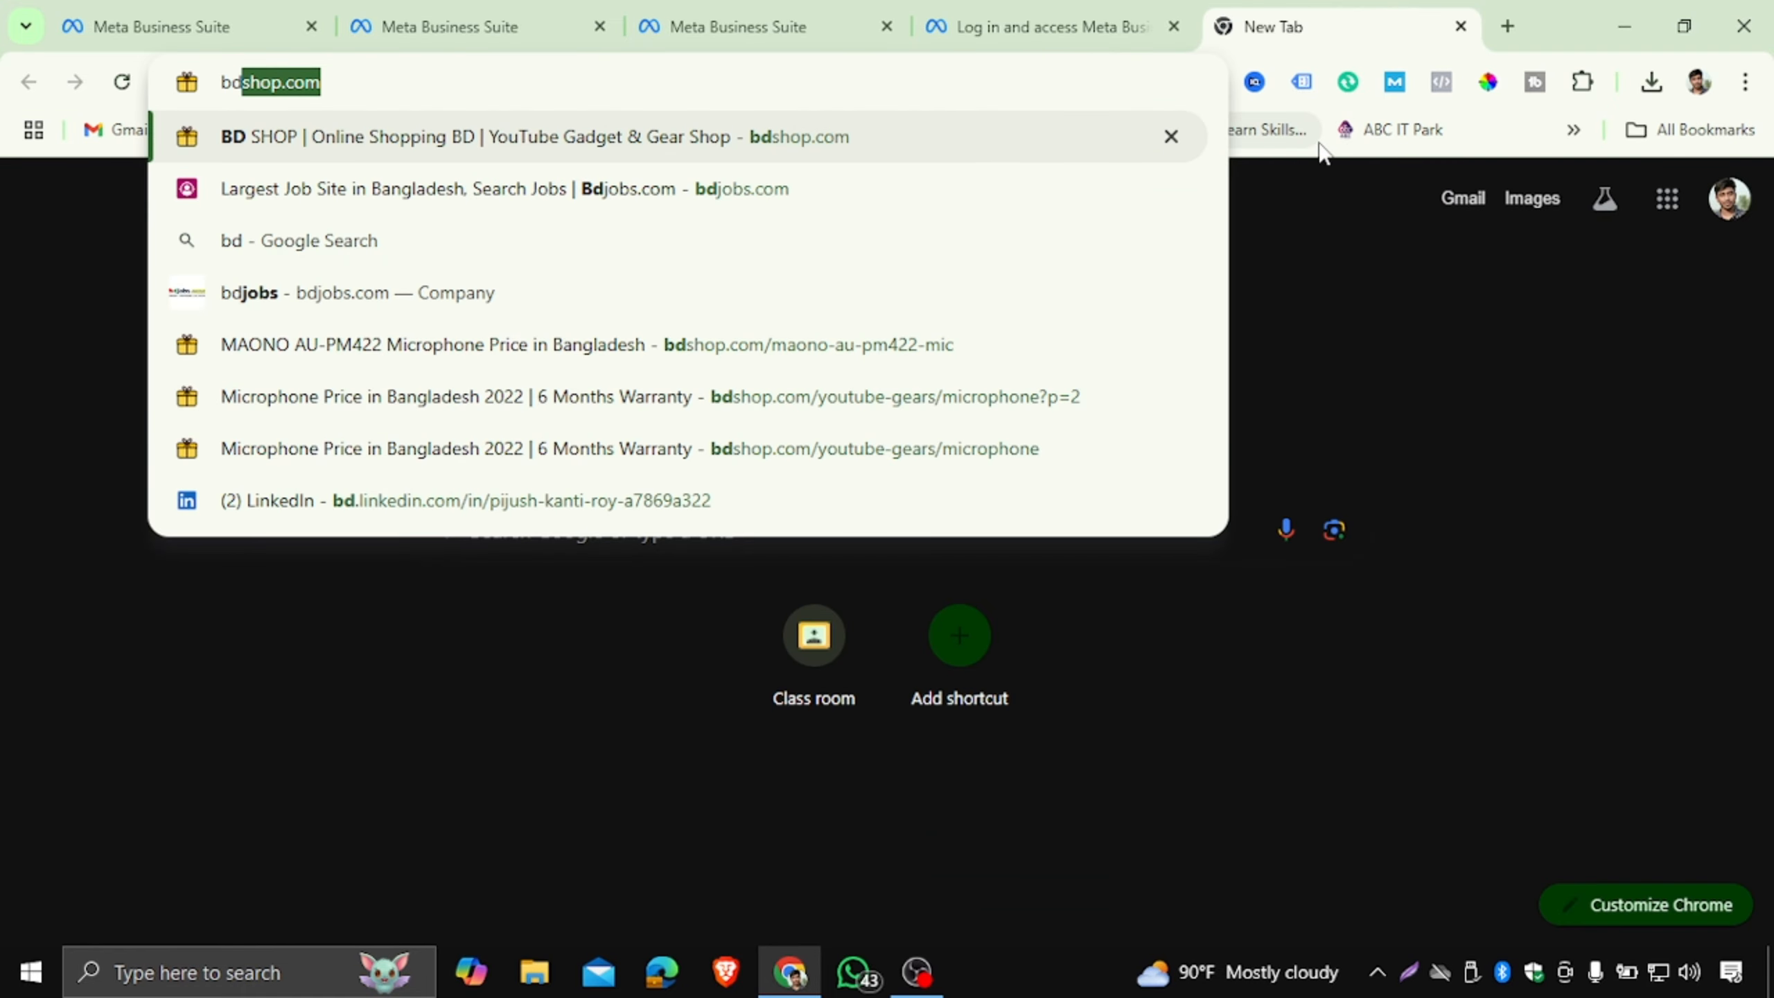
key("Return")
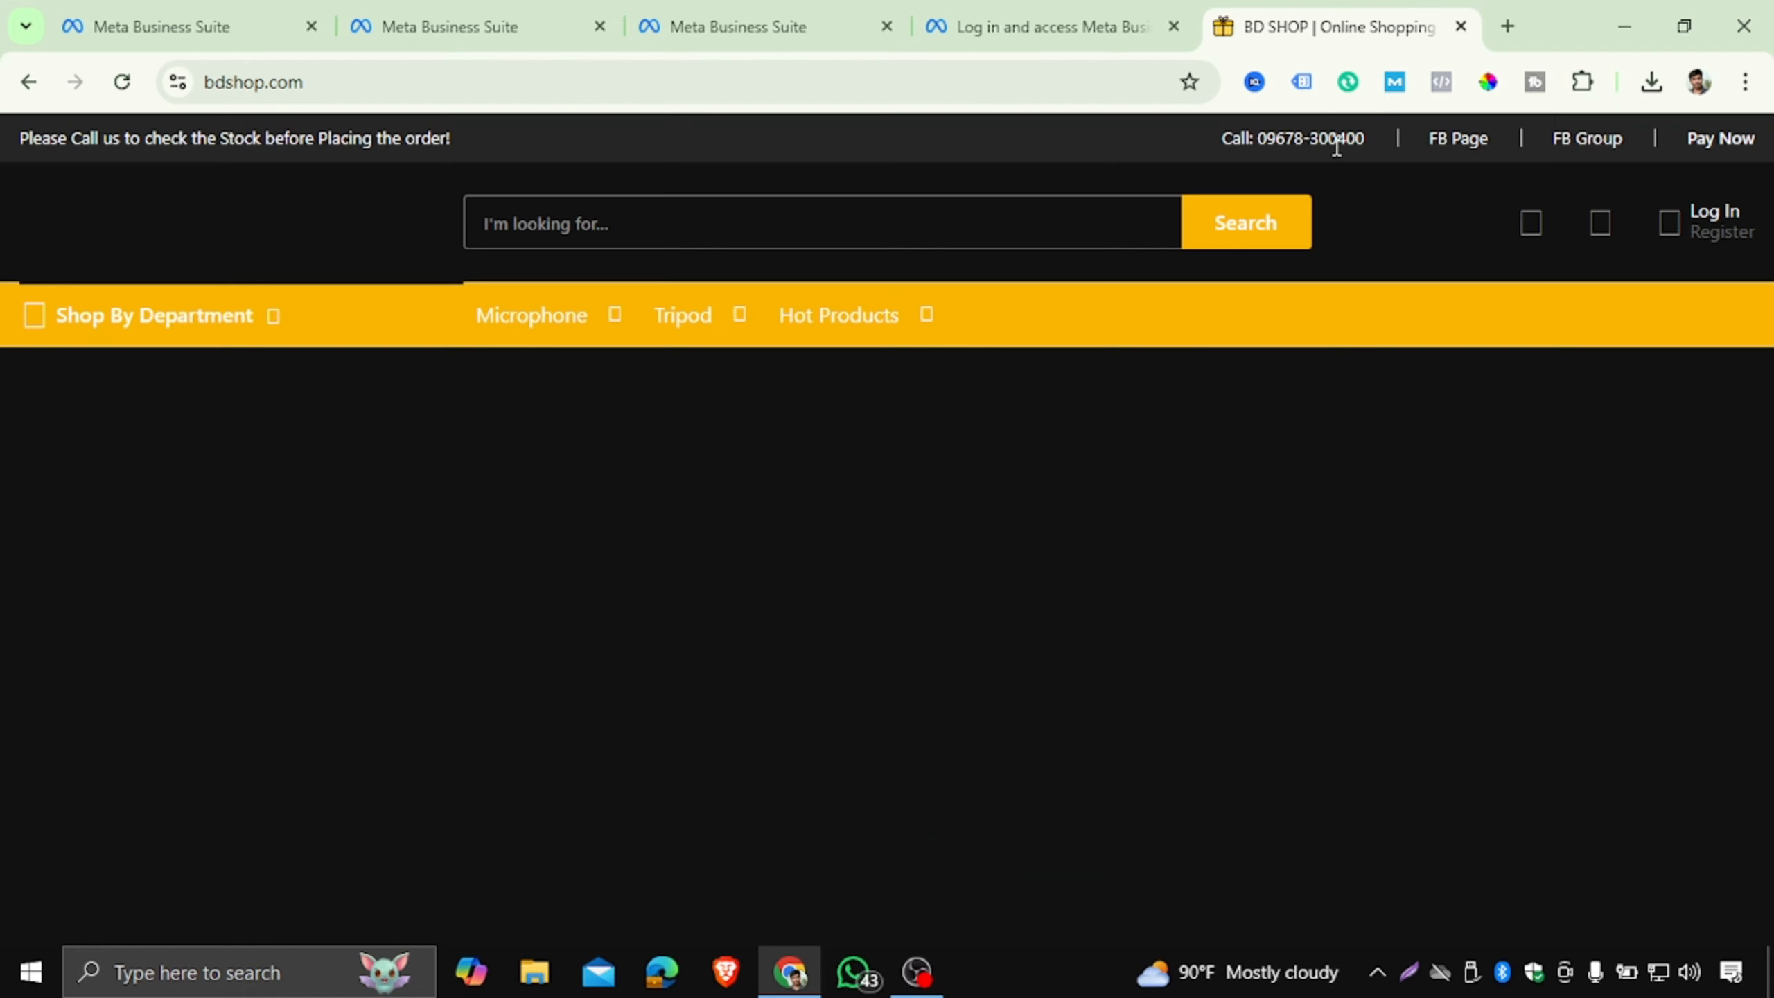
key("End")
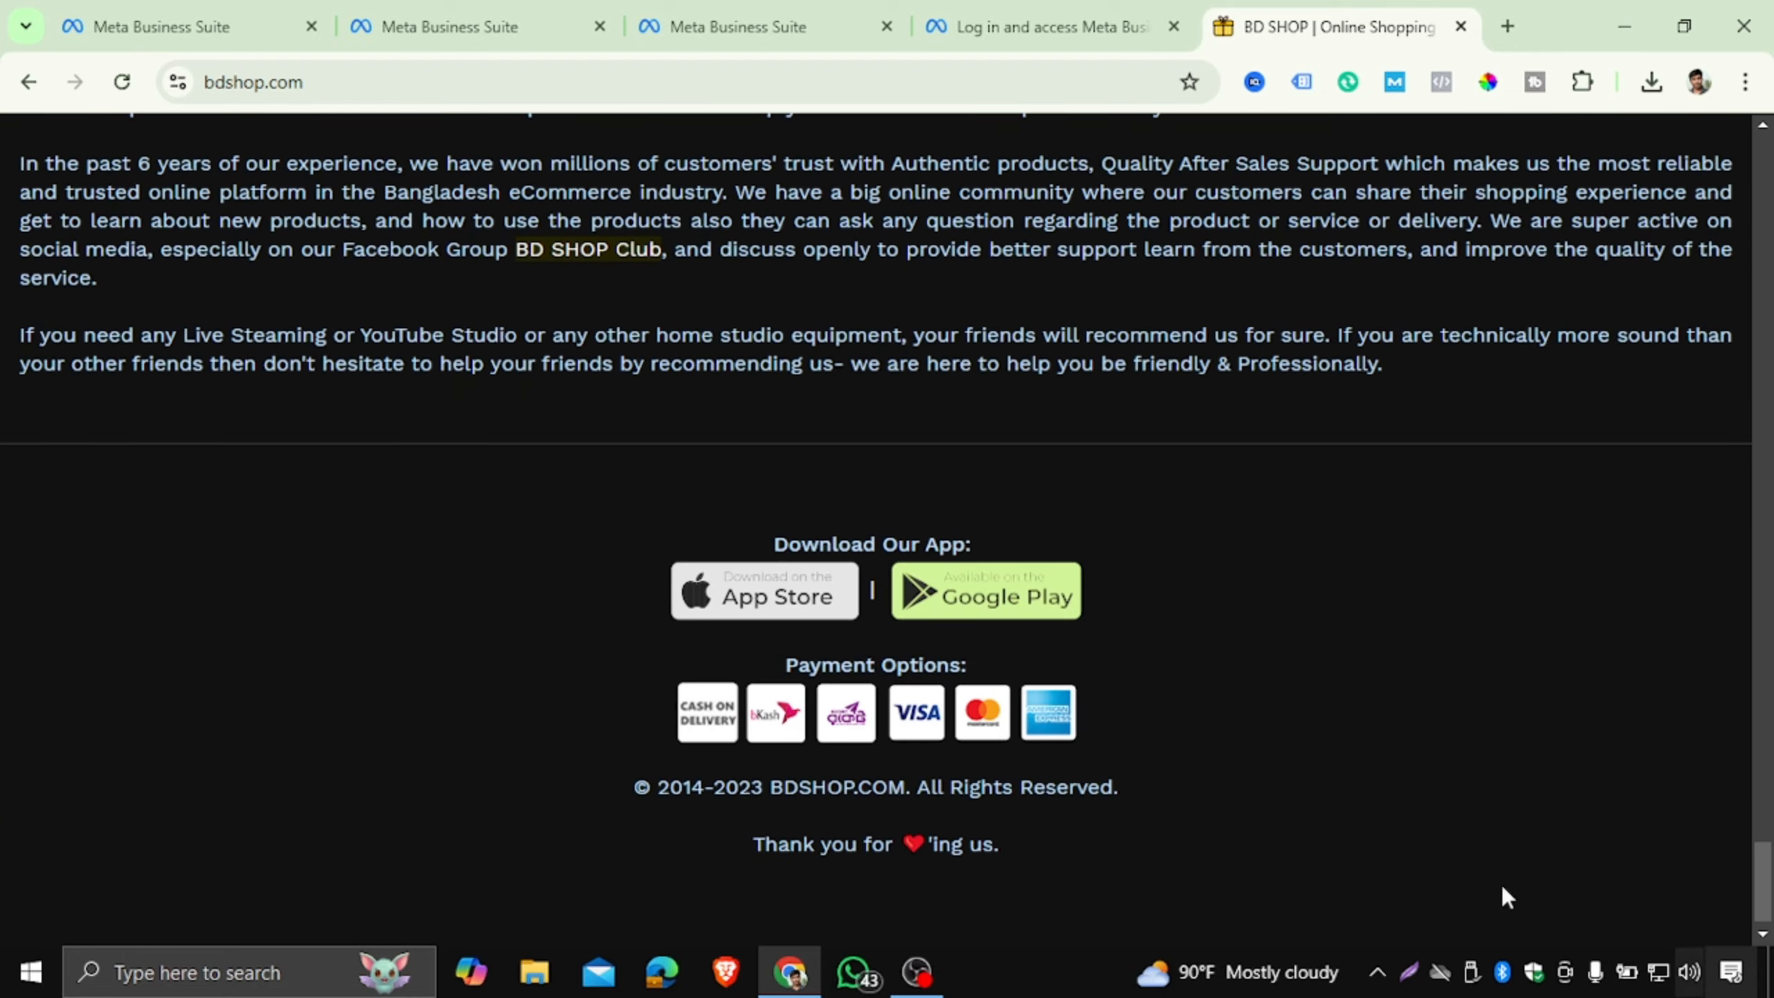
scroll(1242, 849, "up", 8)
scroll(1242, 838, "up", 10)
scroll(1244, 788, "down", 5)
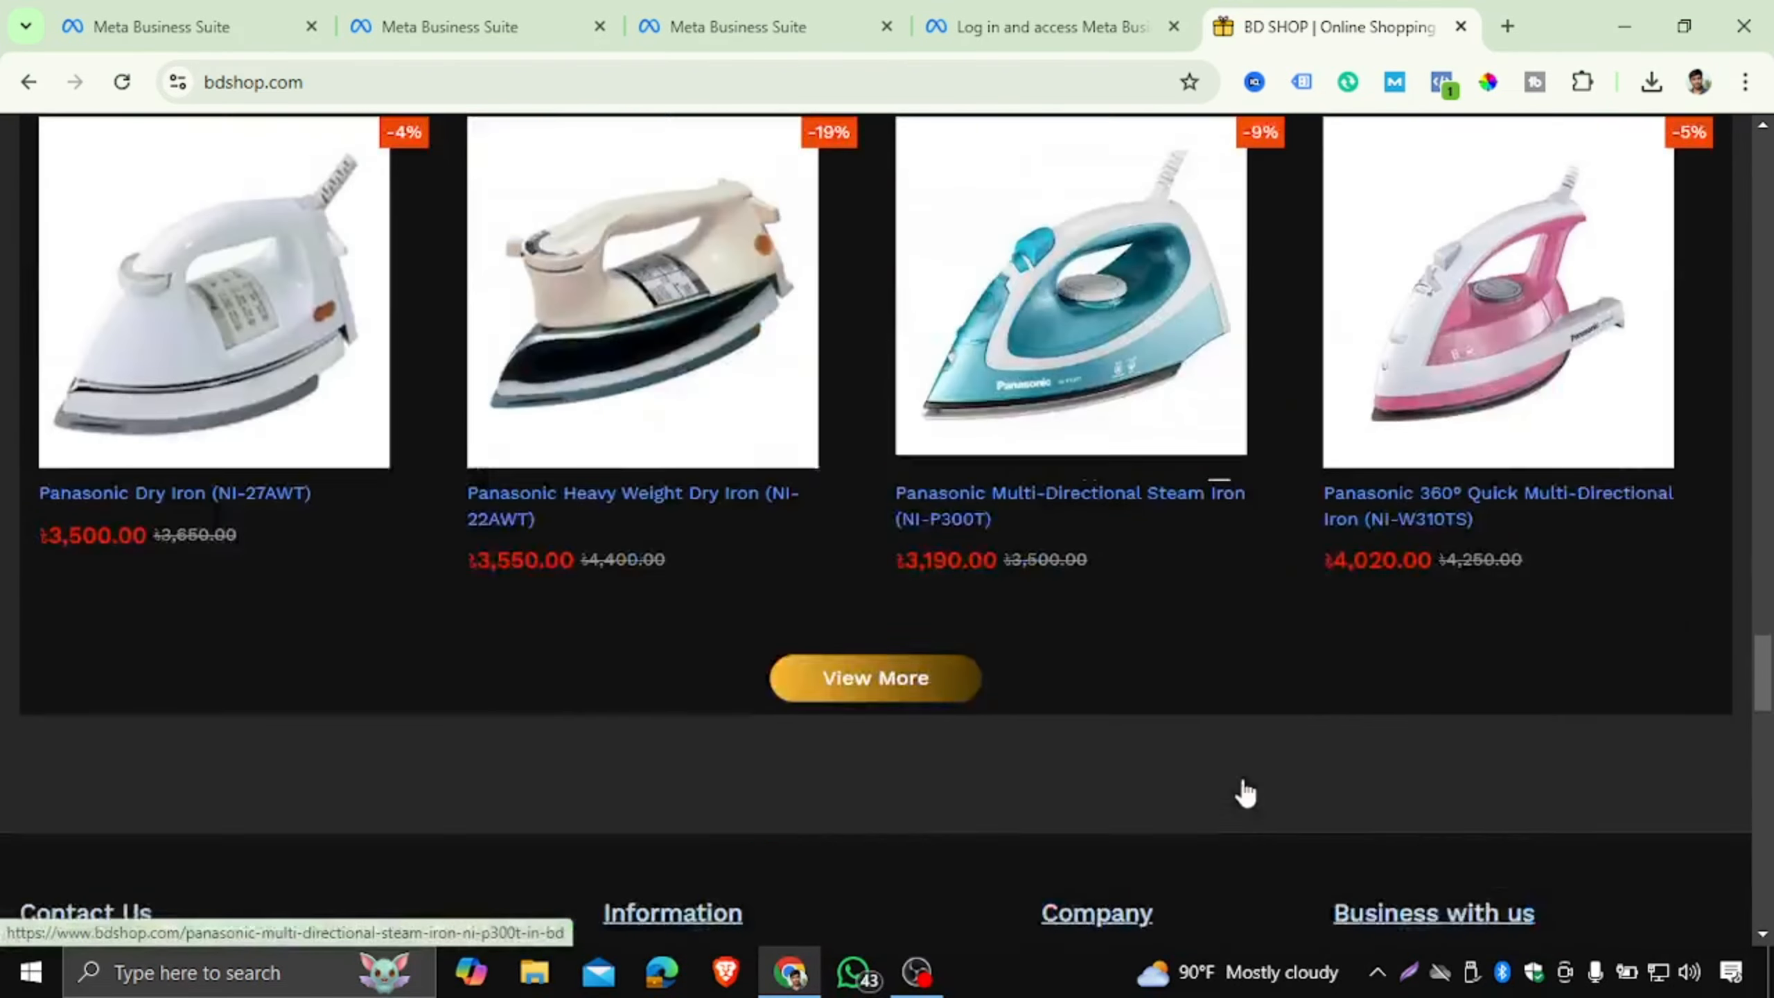
scroll(835, 665, "down", 4)
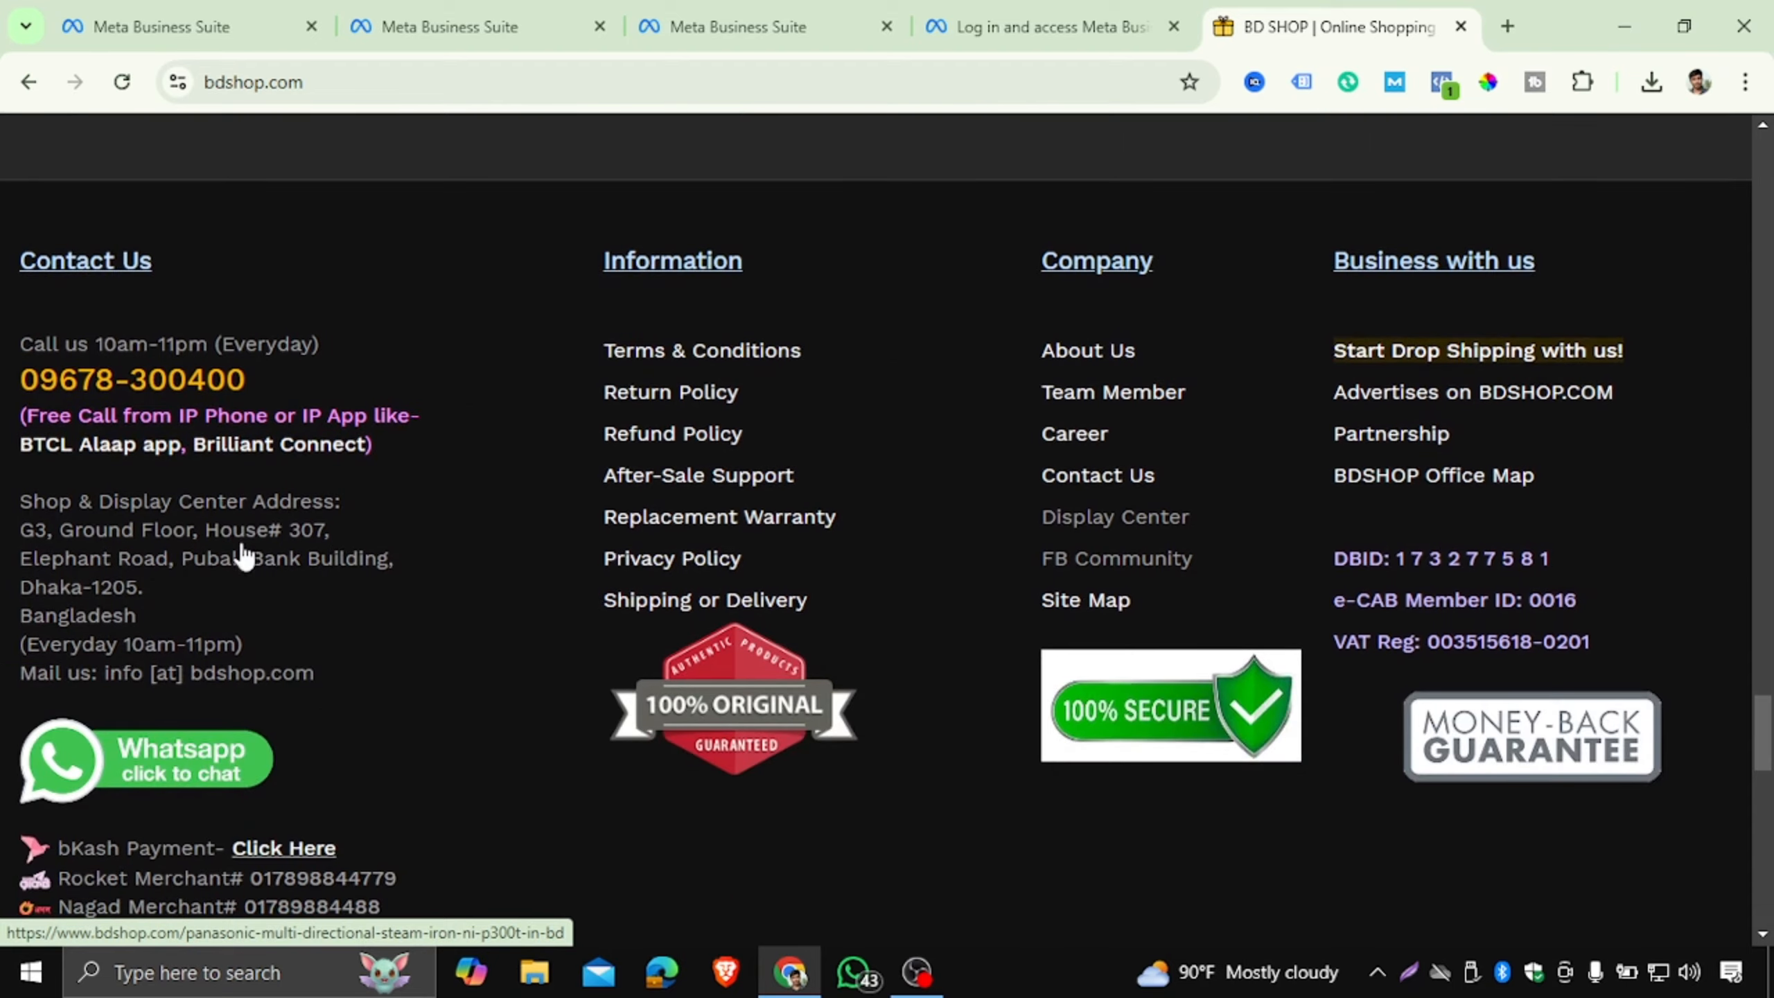
scroll(107, 480, "up", 12)
scroll(7, 412, "up", 8)
scroll(19, 704, "down", 18)
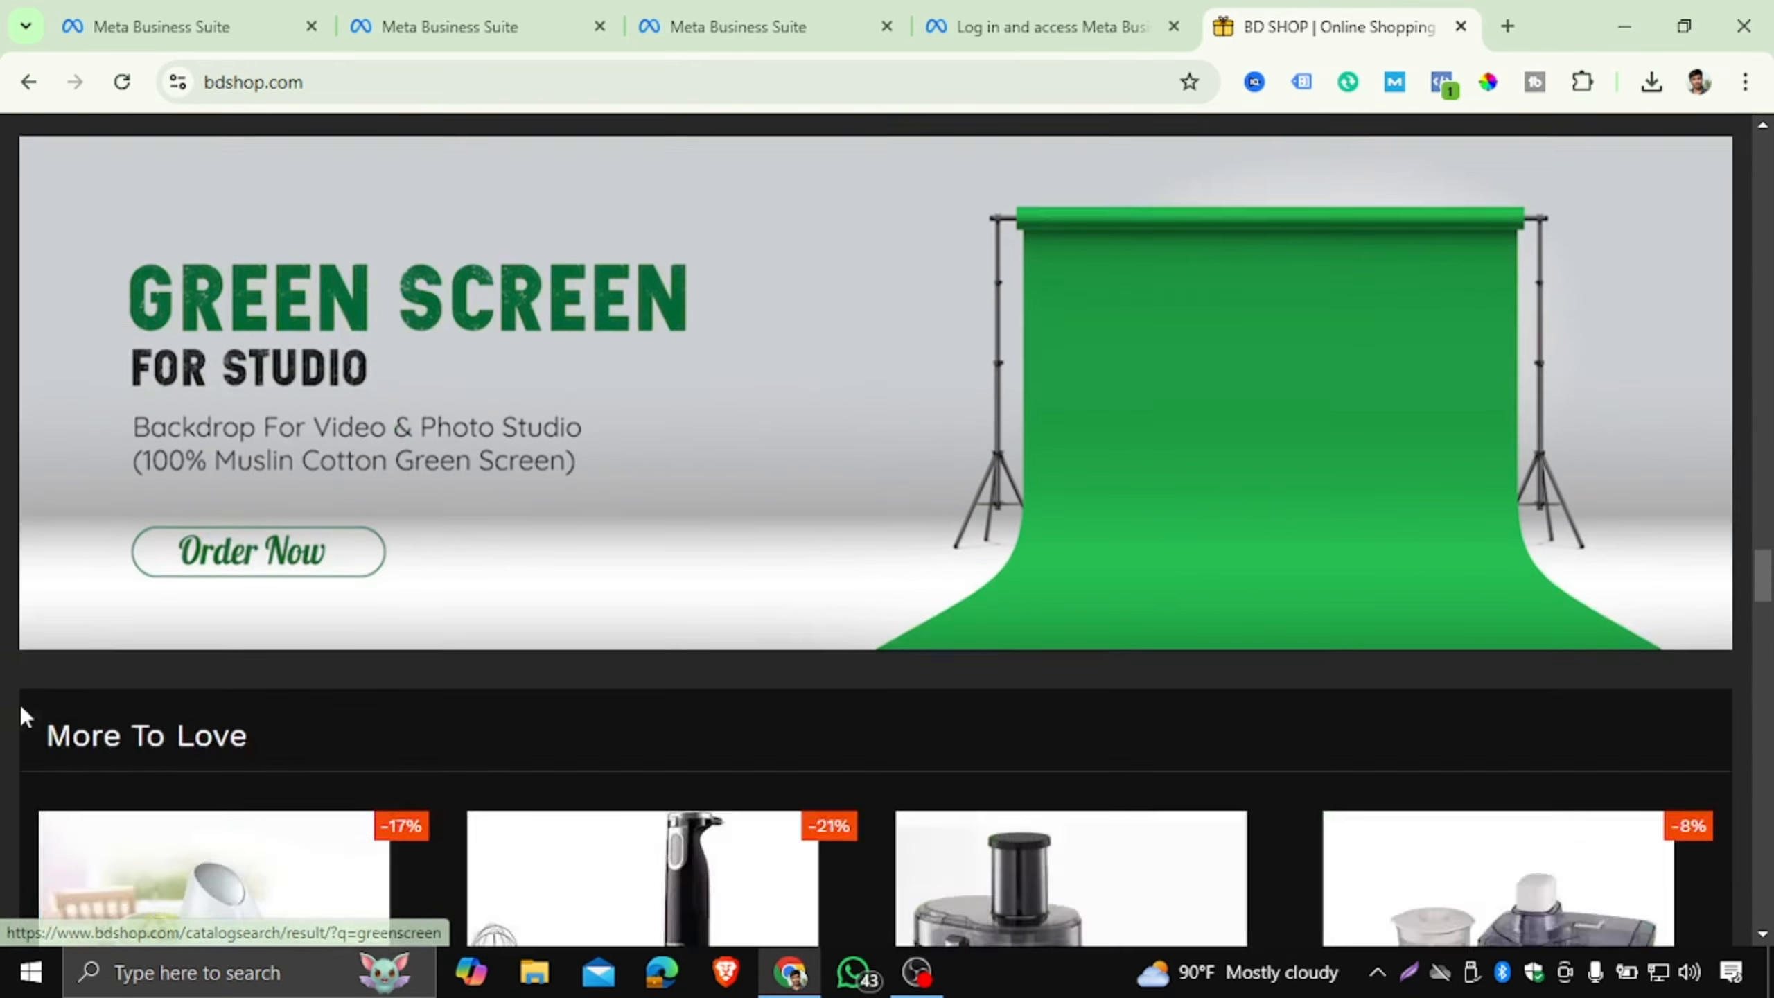
scroll(400, 724, "down", 6)
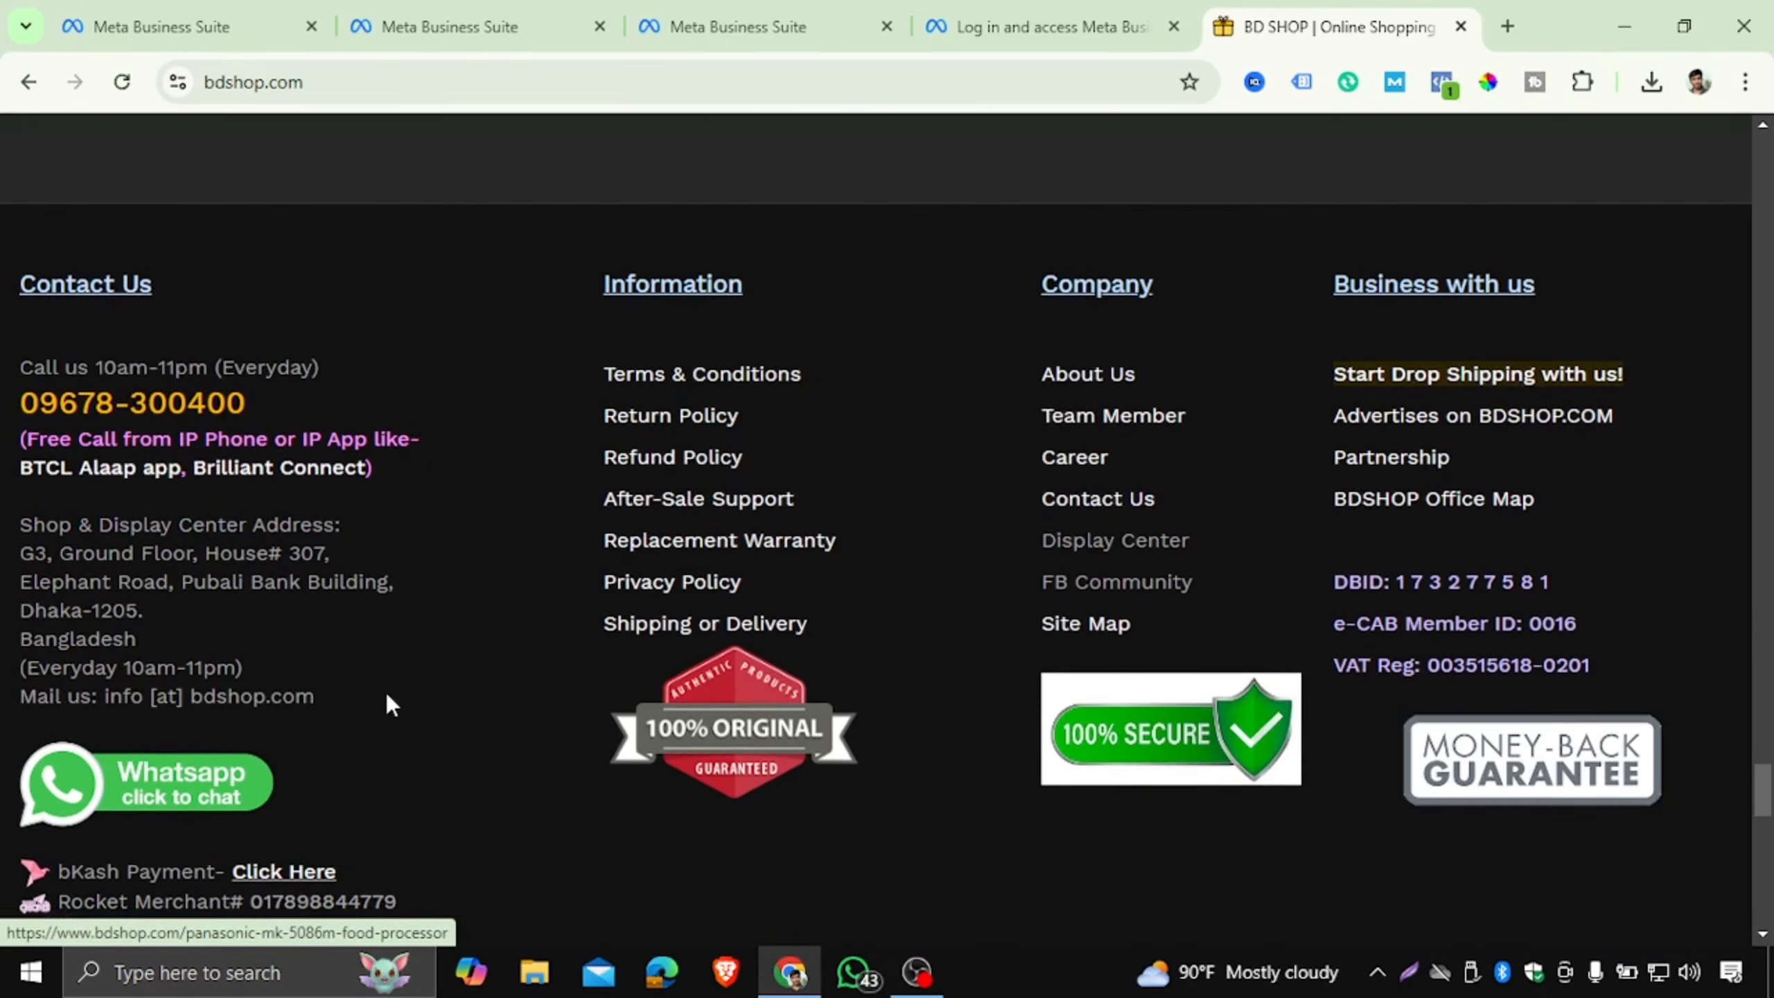
scroll(370, 671, "down", 2)
scroll(448, 566, "up", 1)
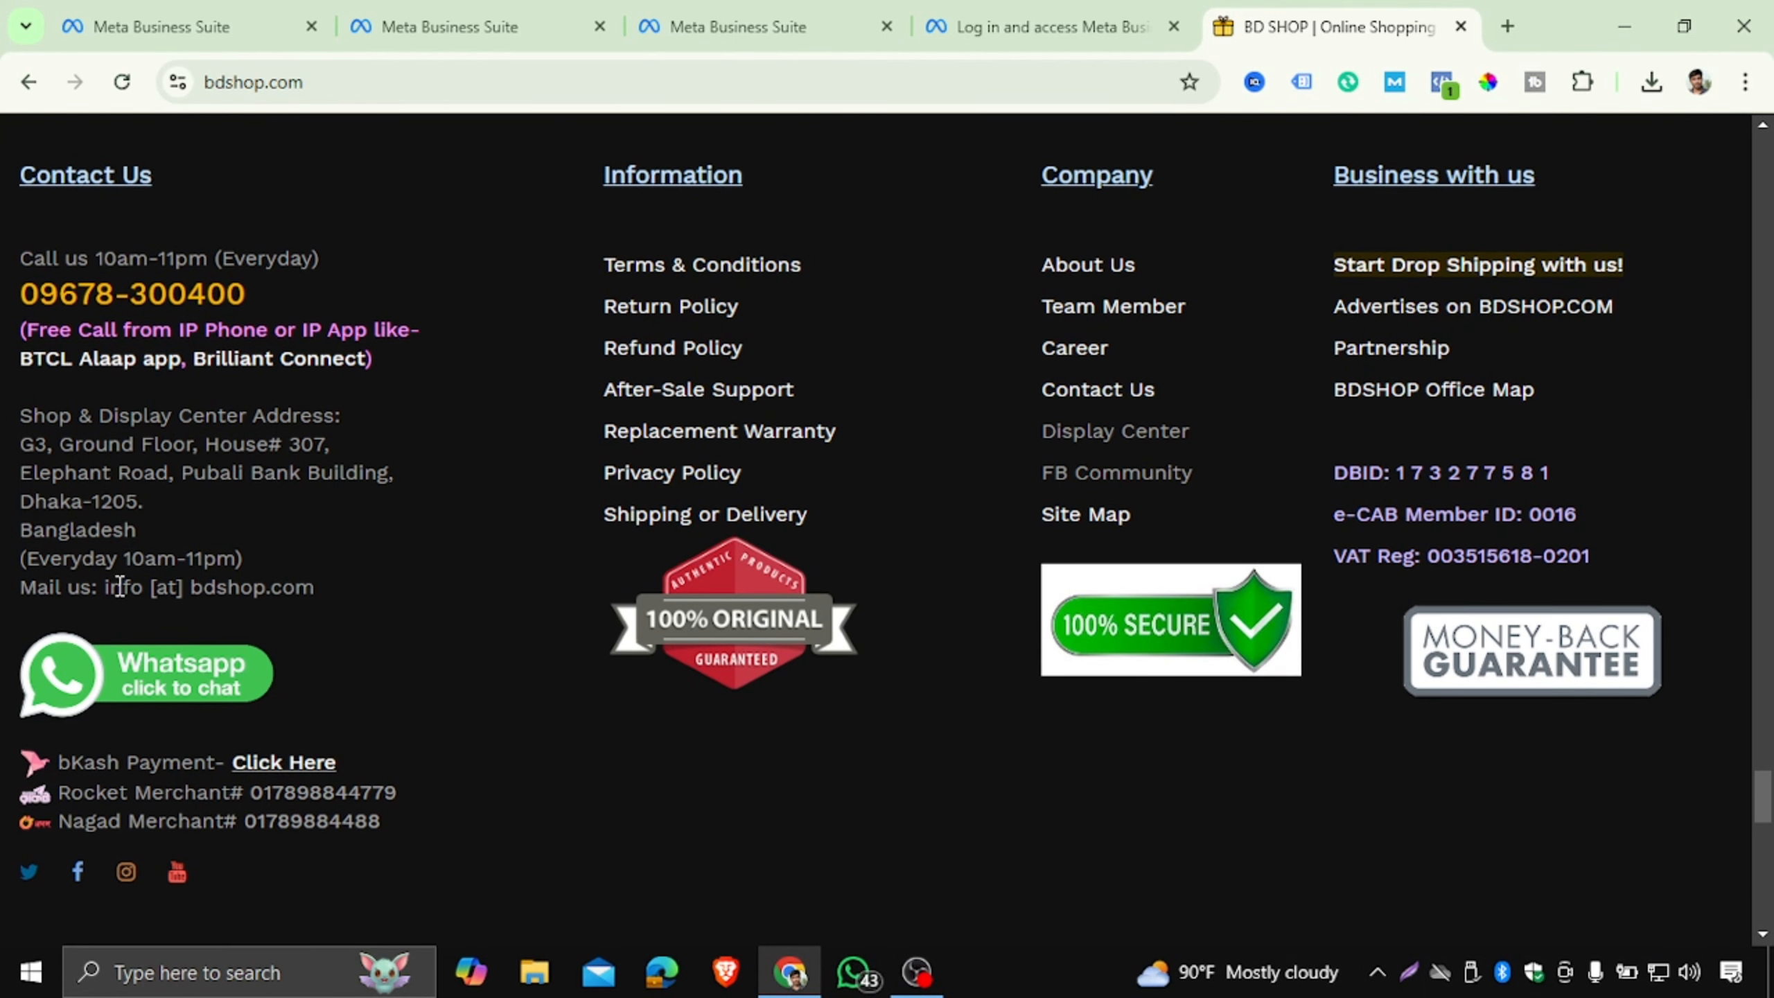
Select the bdshop.com domain in the footer's Mail us contact line.
left_click_drag(108, 587, 315, 588)
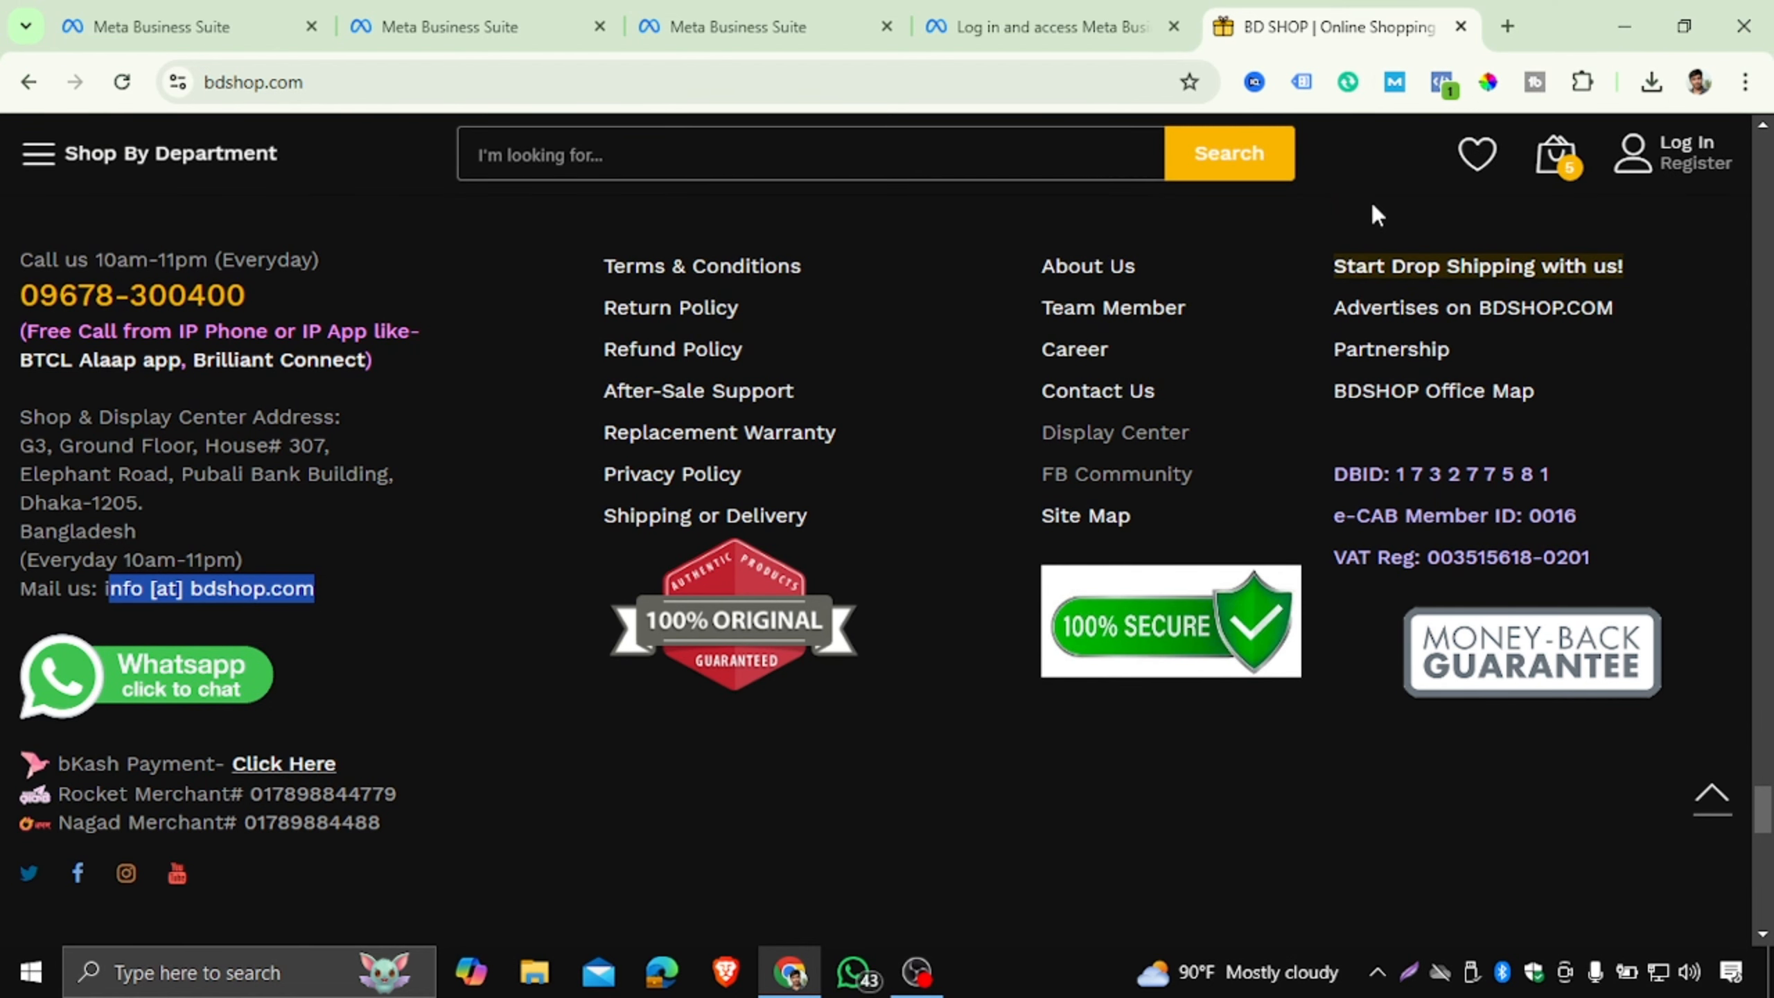
left_click(197, 610)
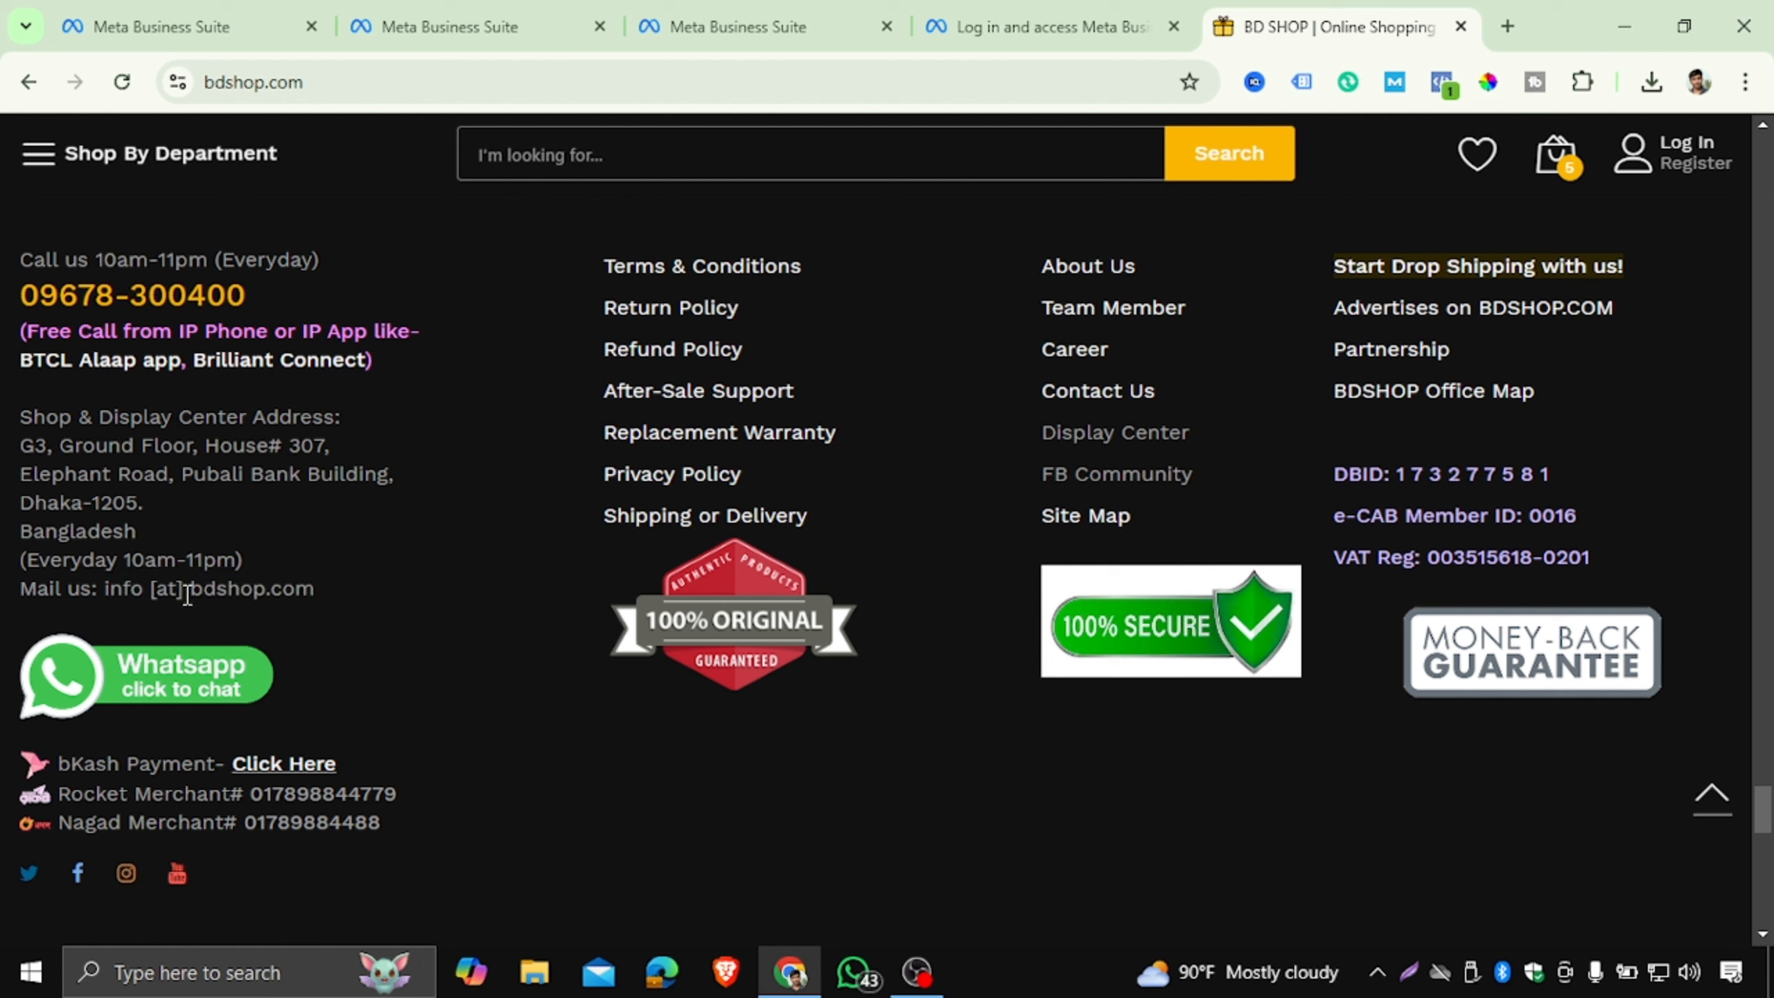
left_click_drag(185, 588, 364, 591)
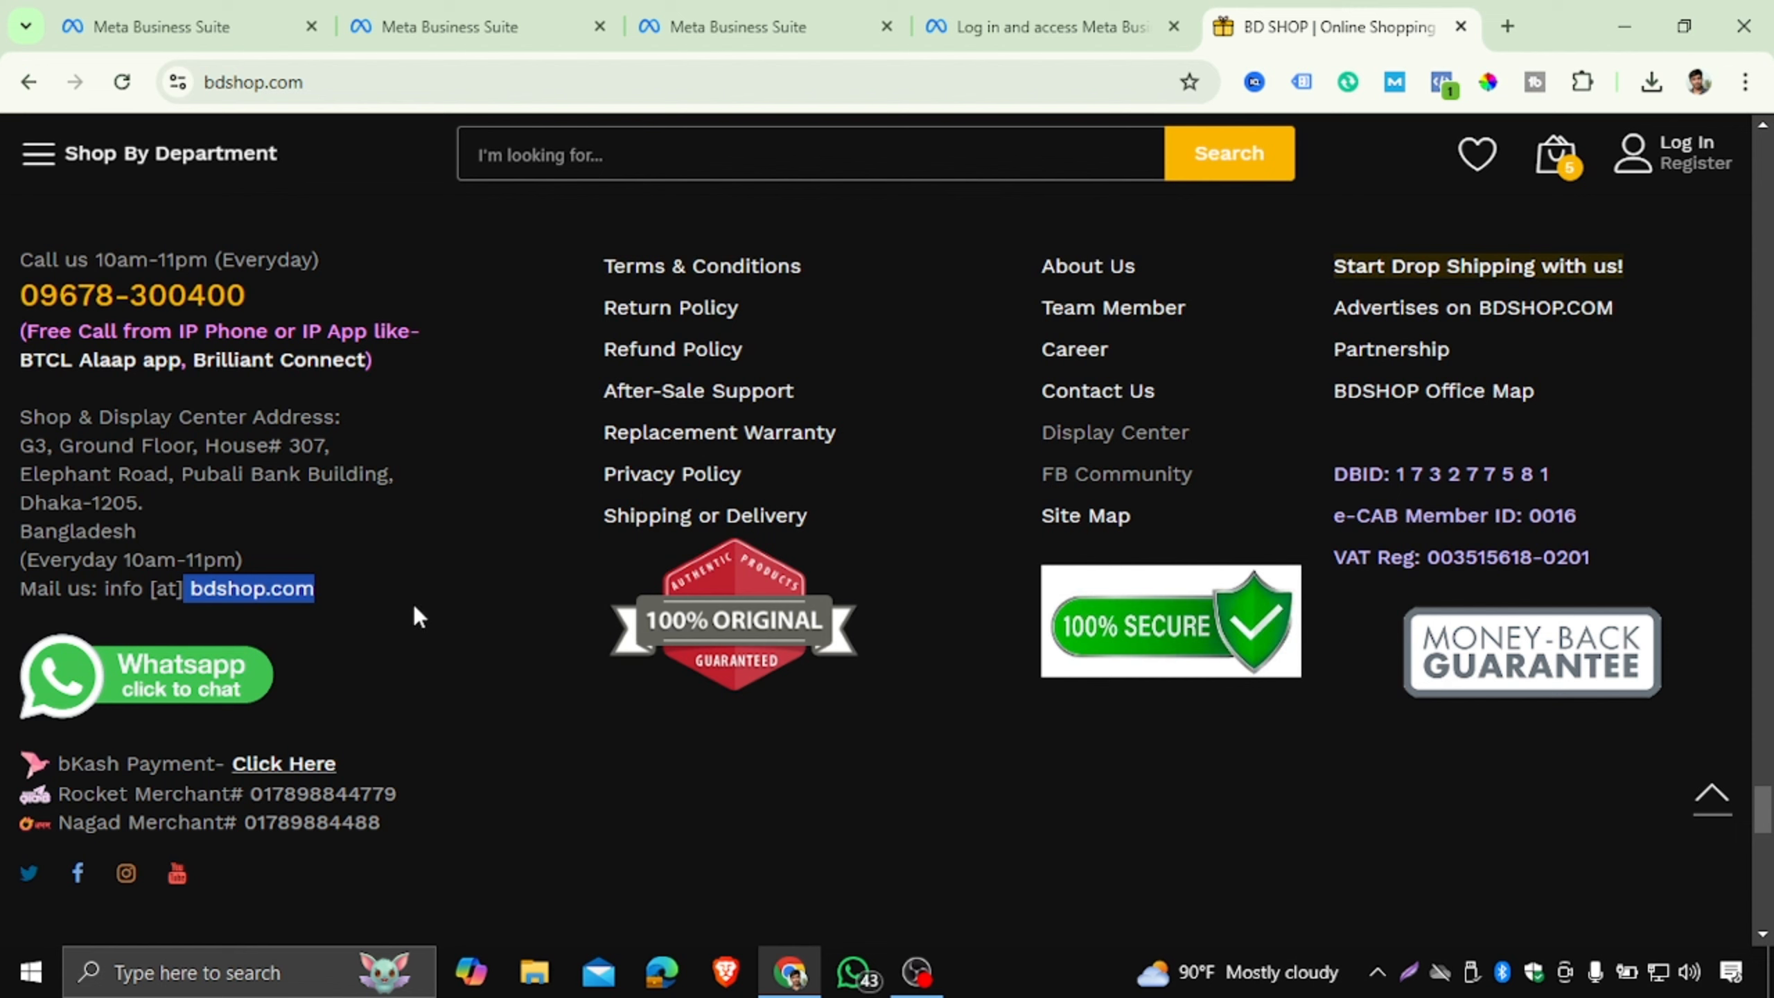
left_click(251, 596)
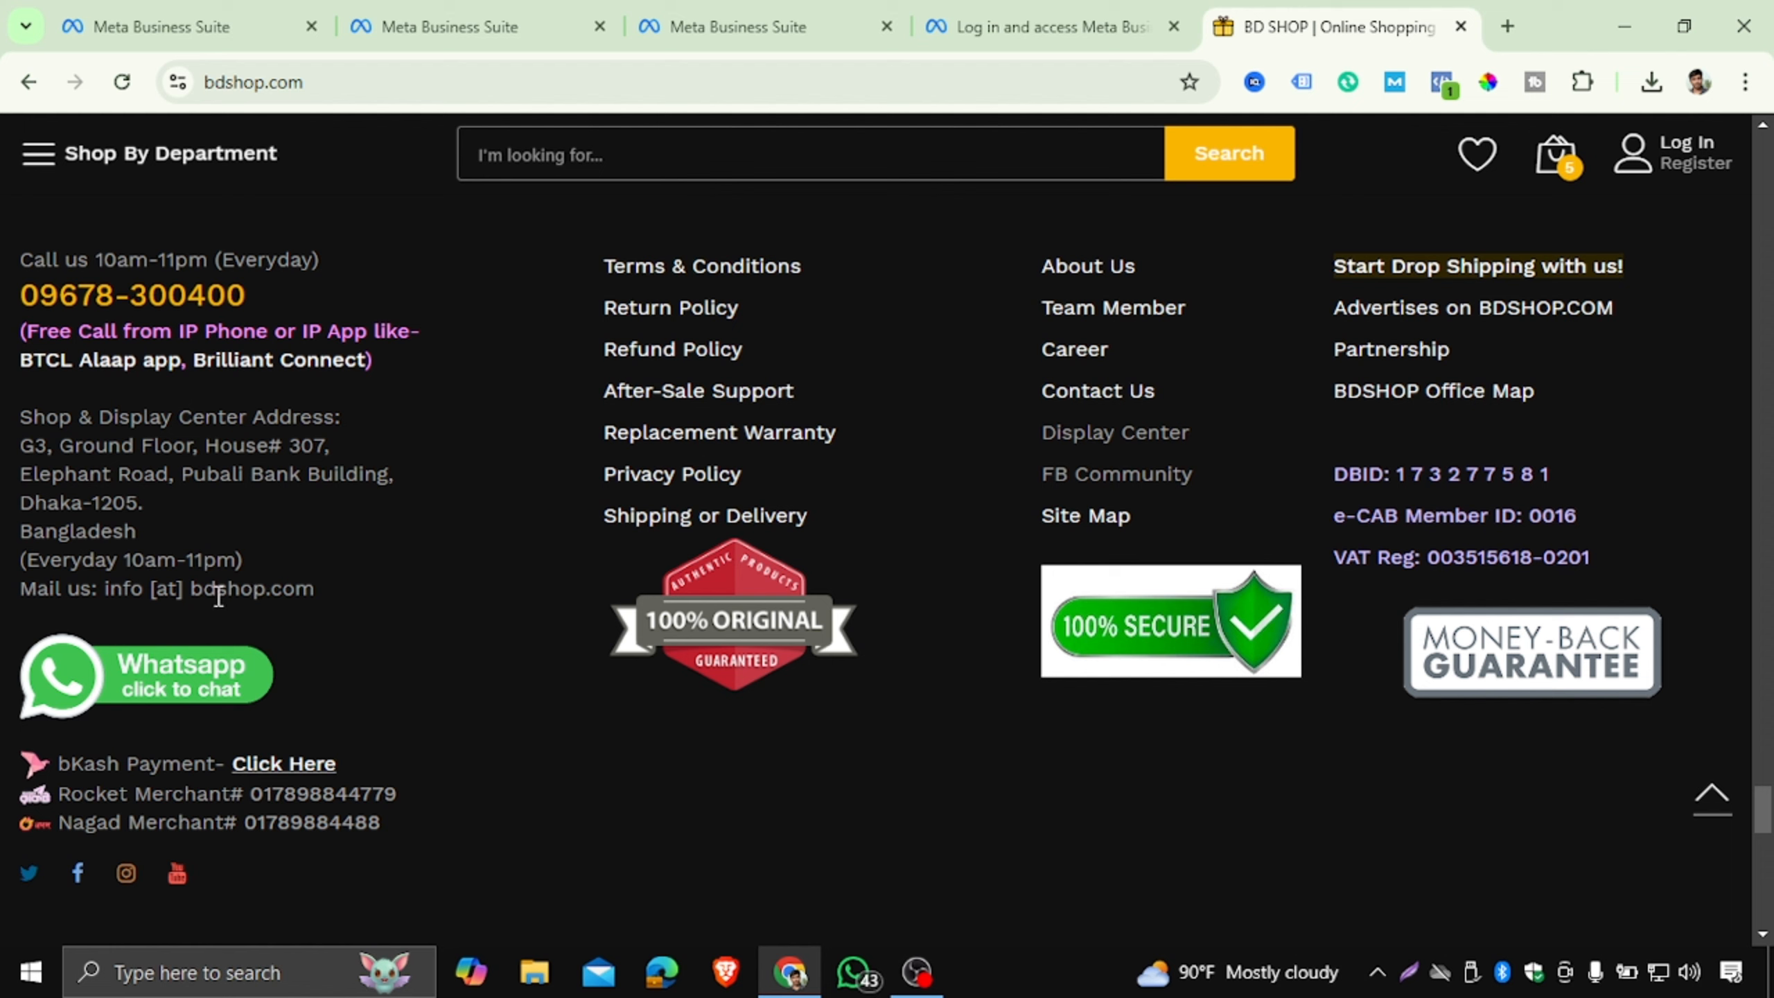
left_click_drag(185, 591, 303, 590)
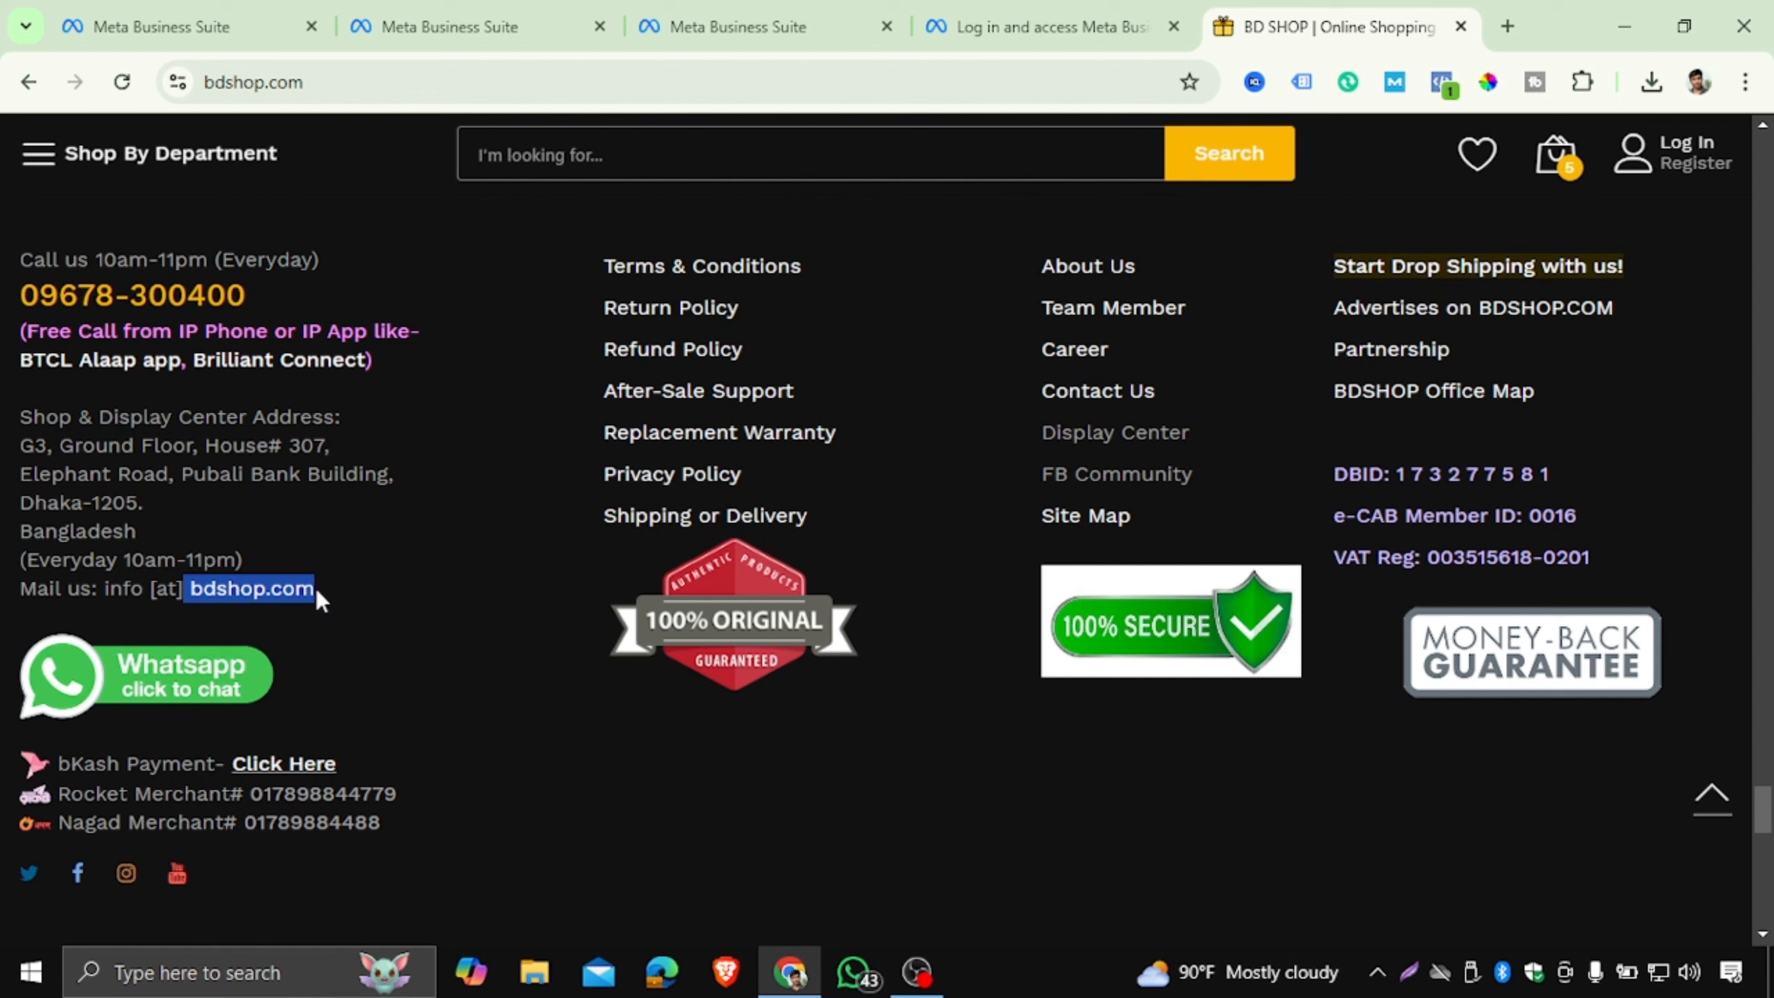
left_click(337, 601)
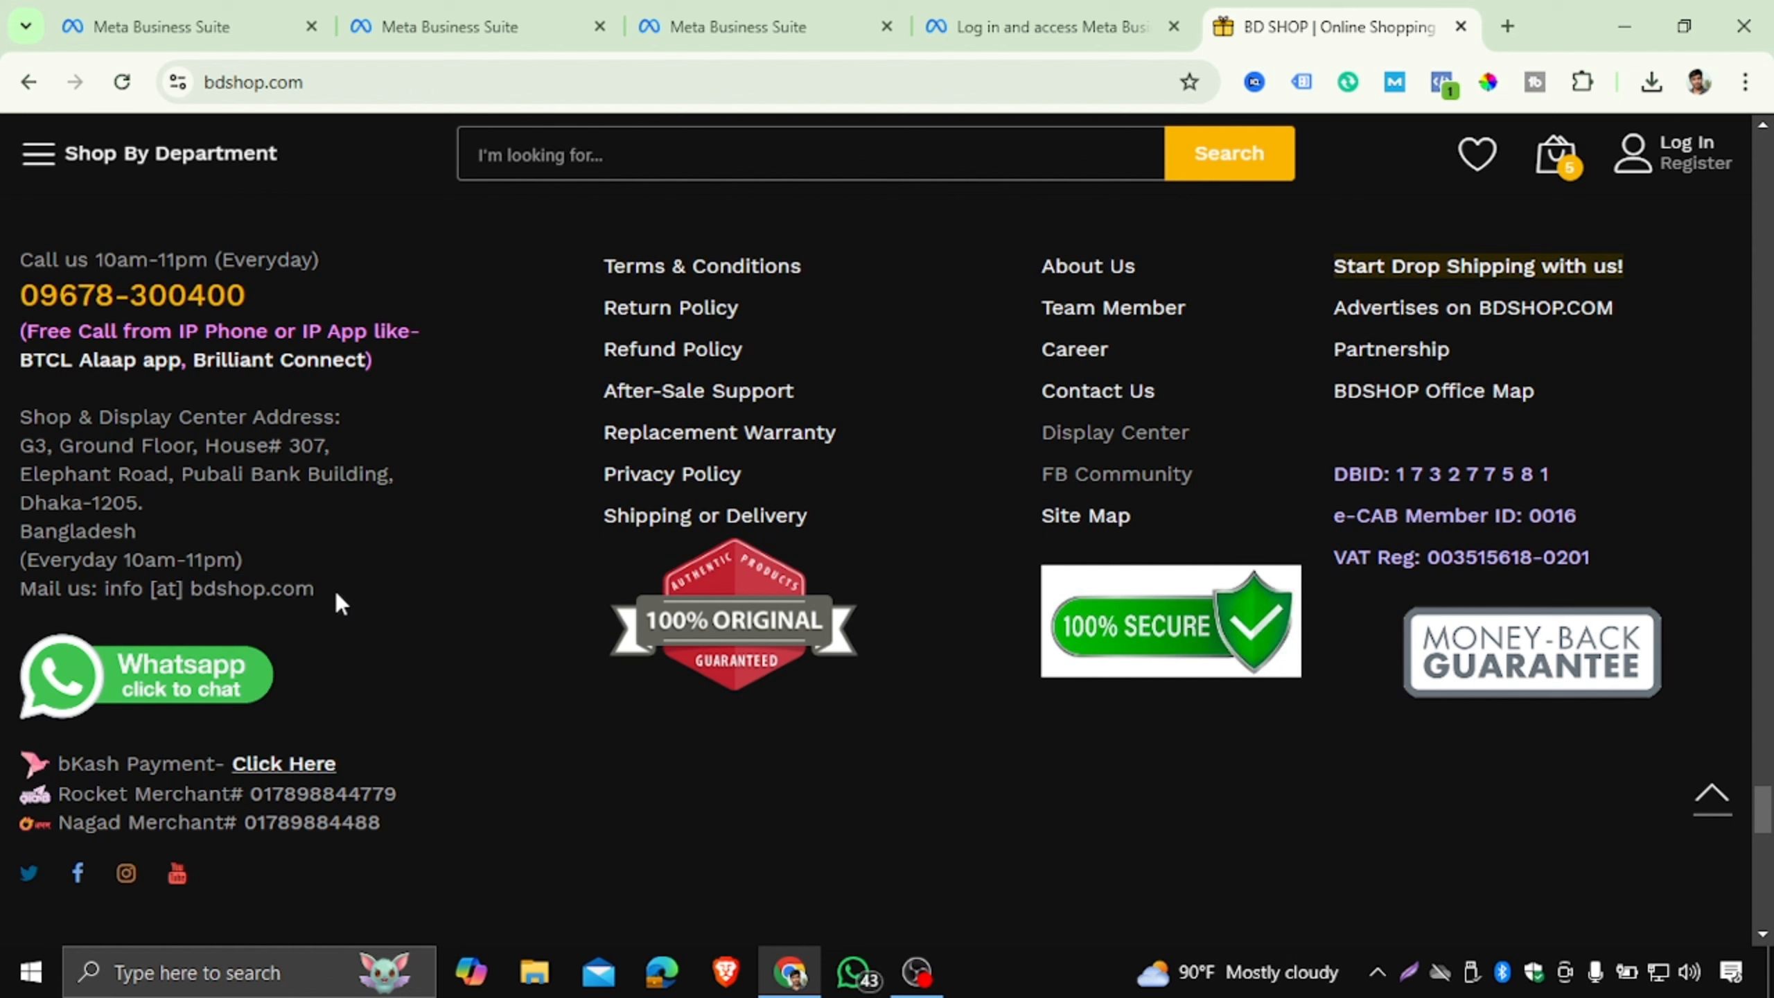
left_click_drag(263, 589, 191, 593)
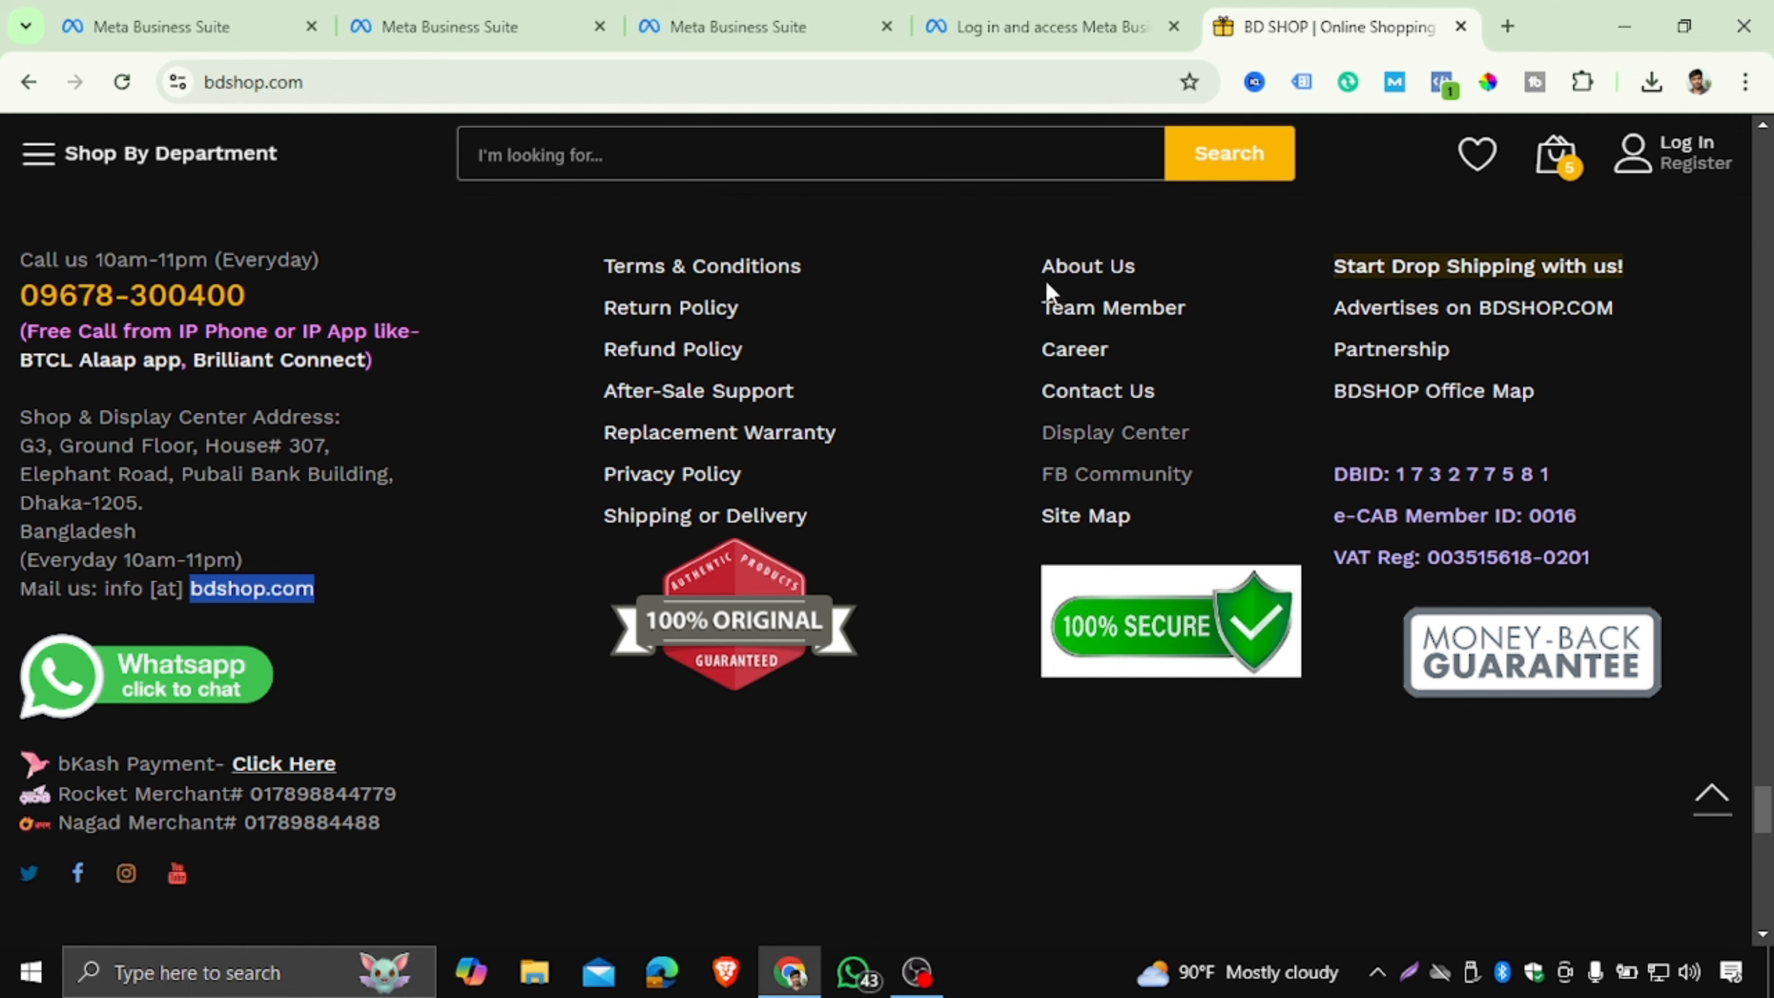
Minimize Chrome and launch a new maximized Chrome window under the personal profile.
left_click(1631, 20)
right_click(612, 2)
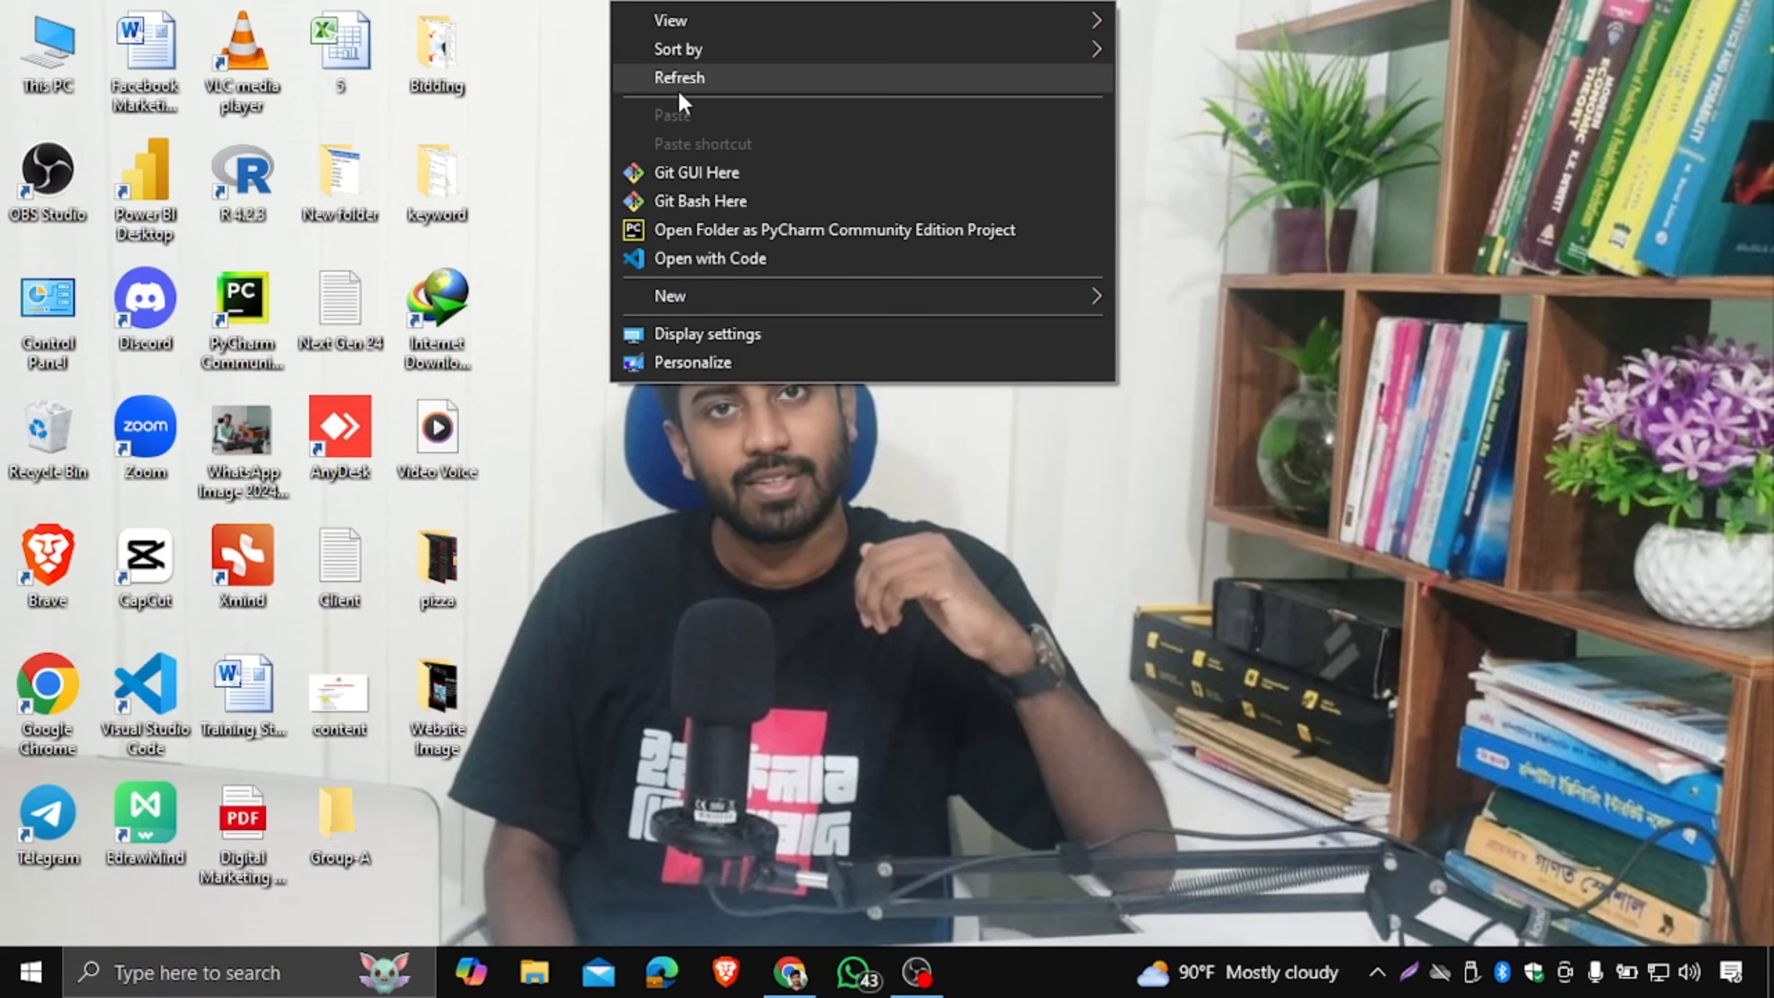
left_click(680, 89)
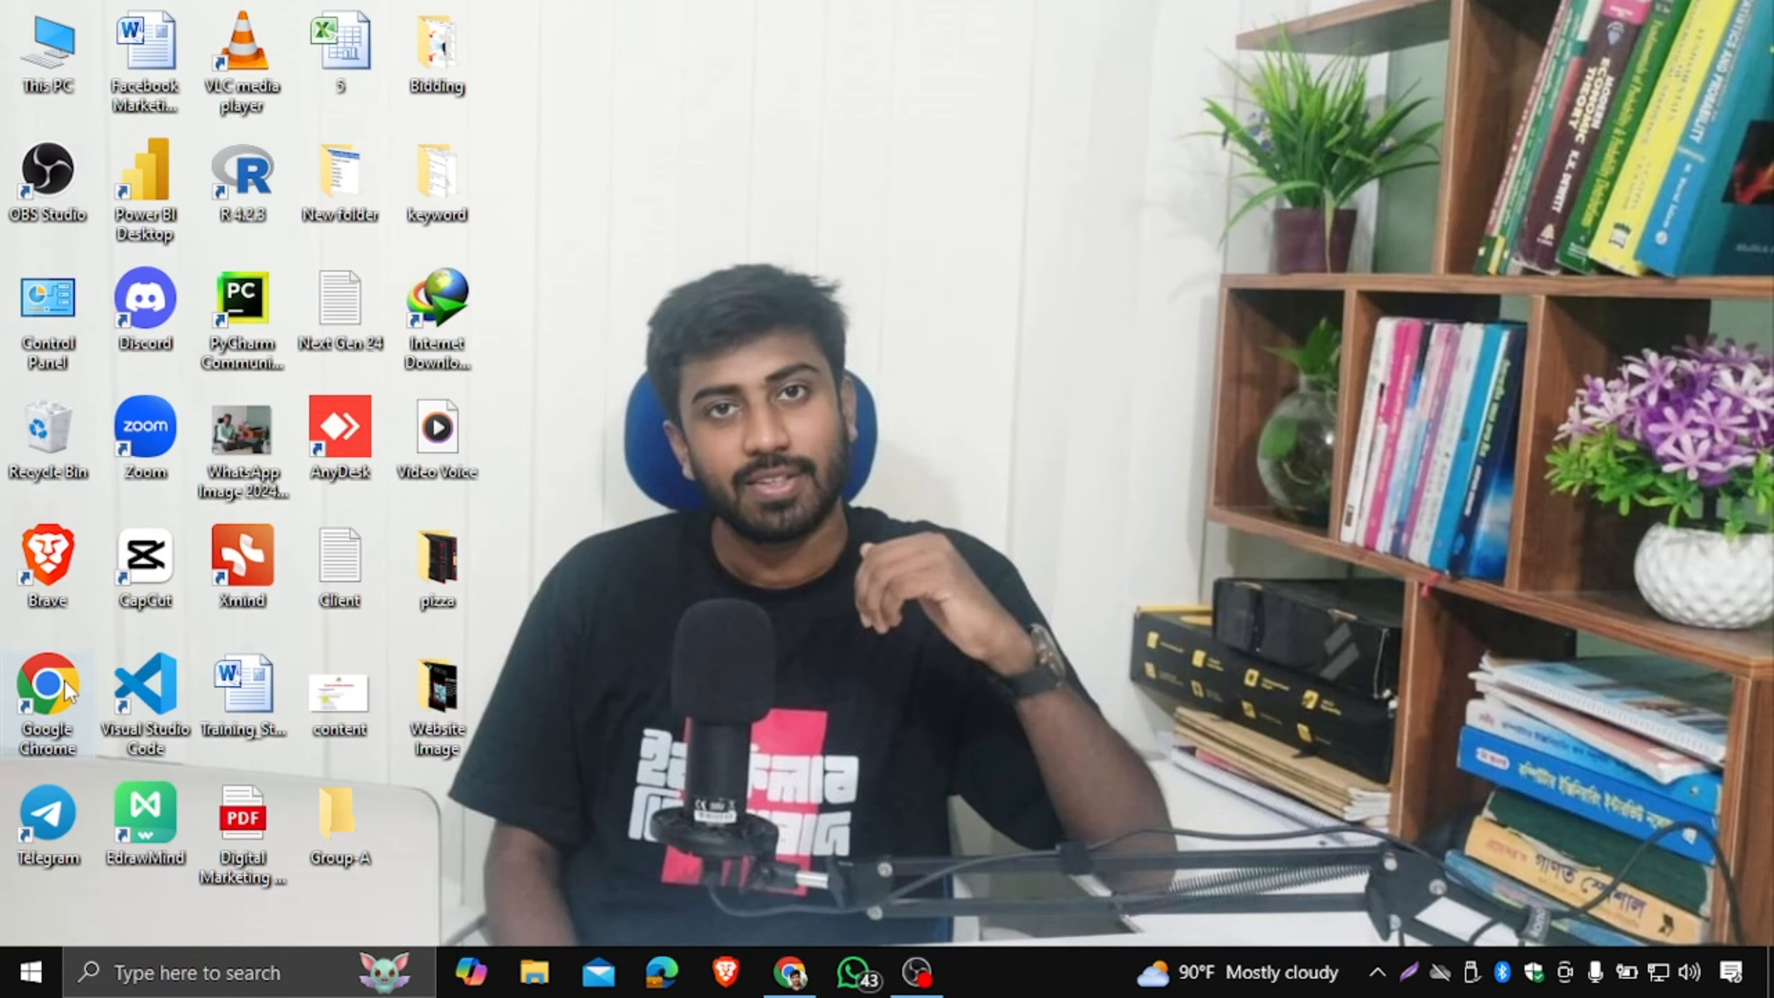
double_click(65, 690)
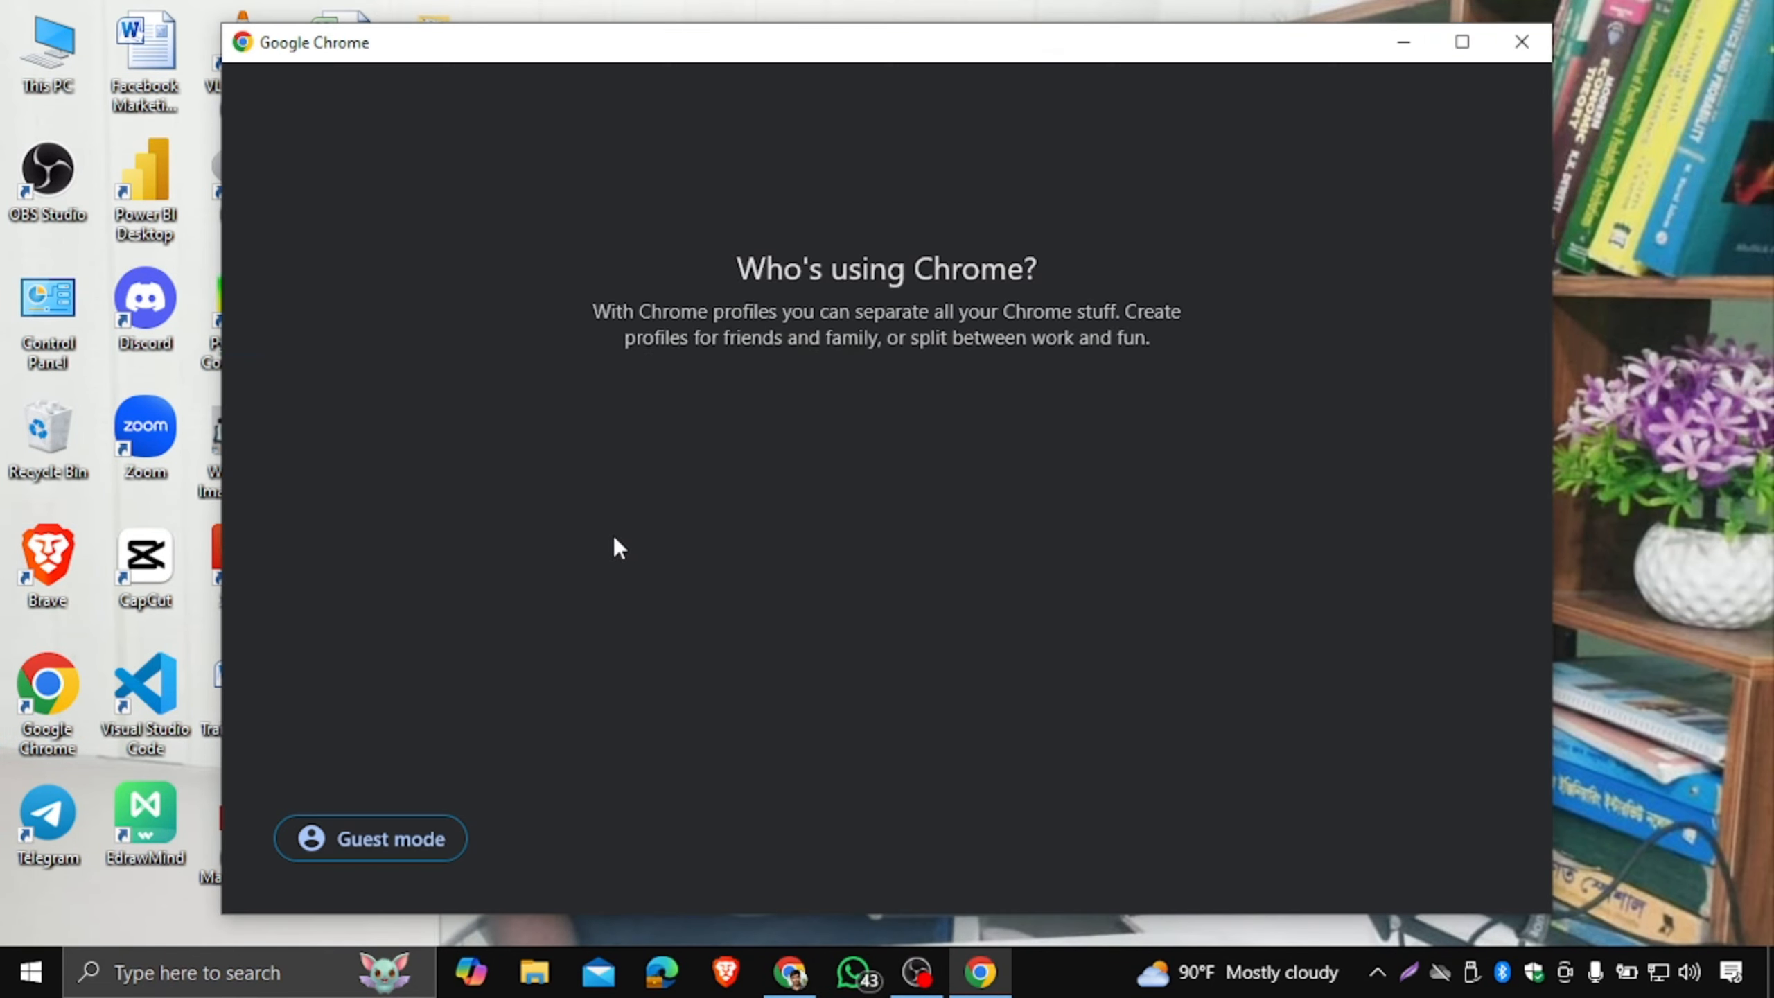
left_click(561, 449)
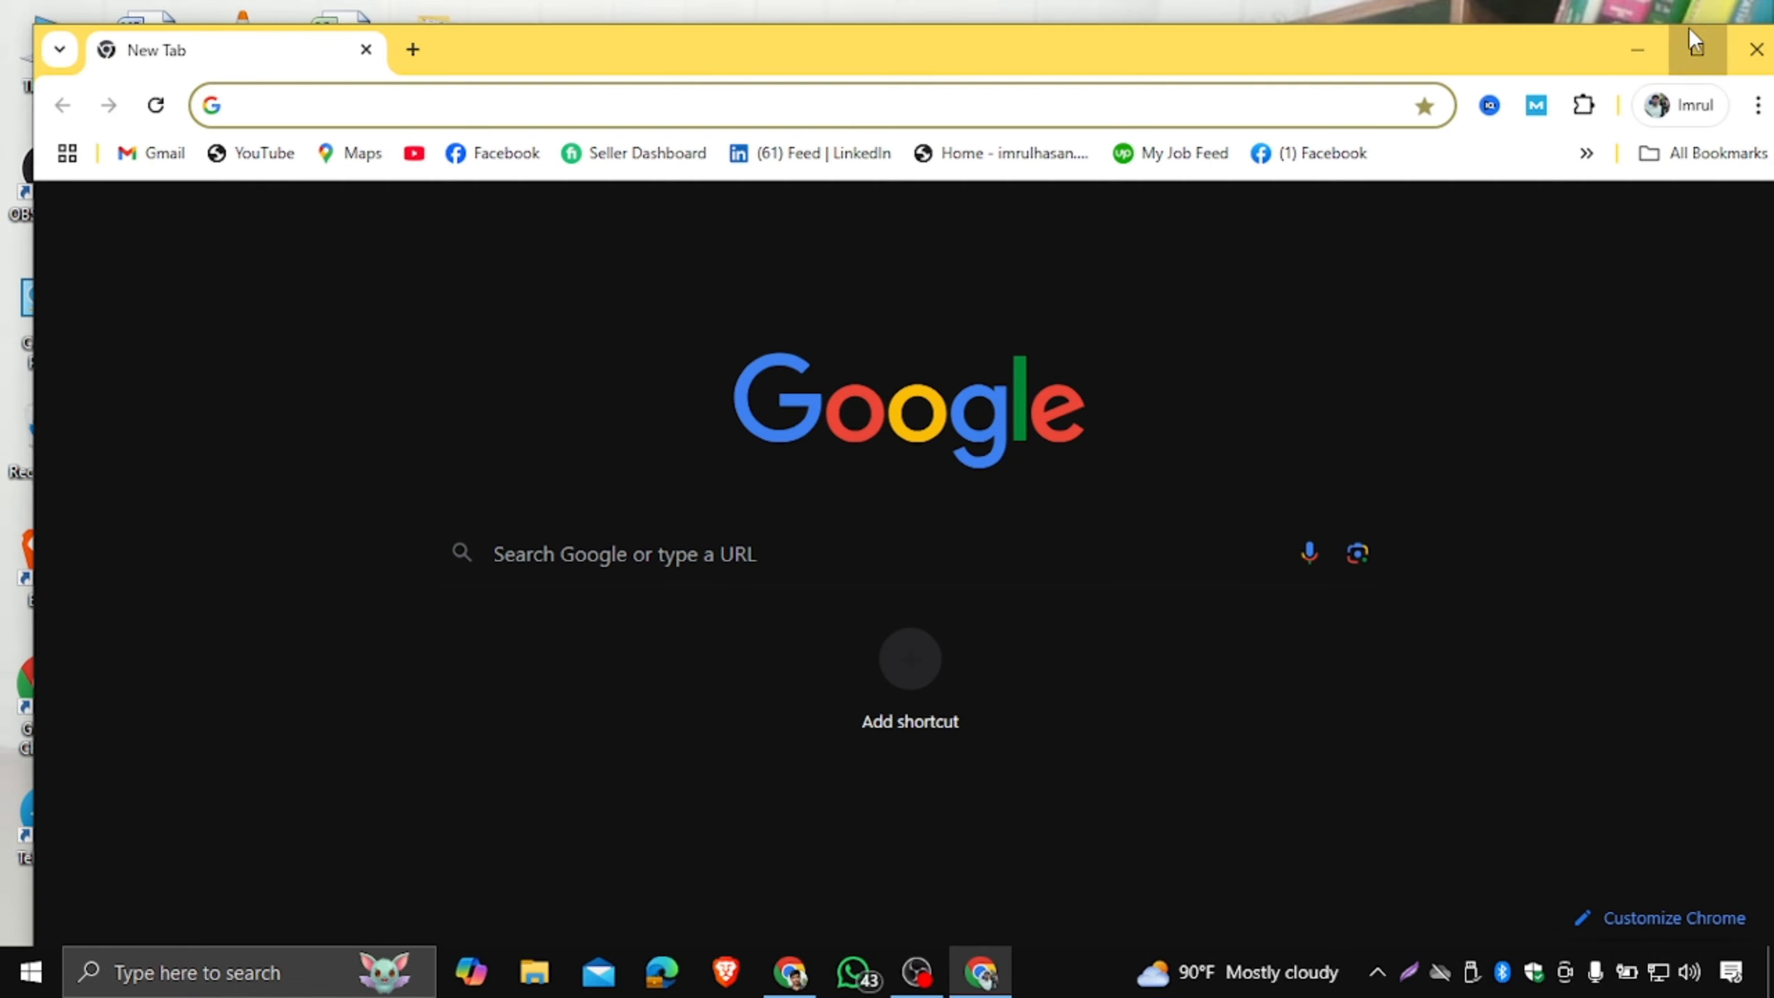
left_click(1698, 50)
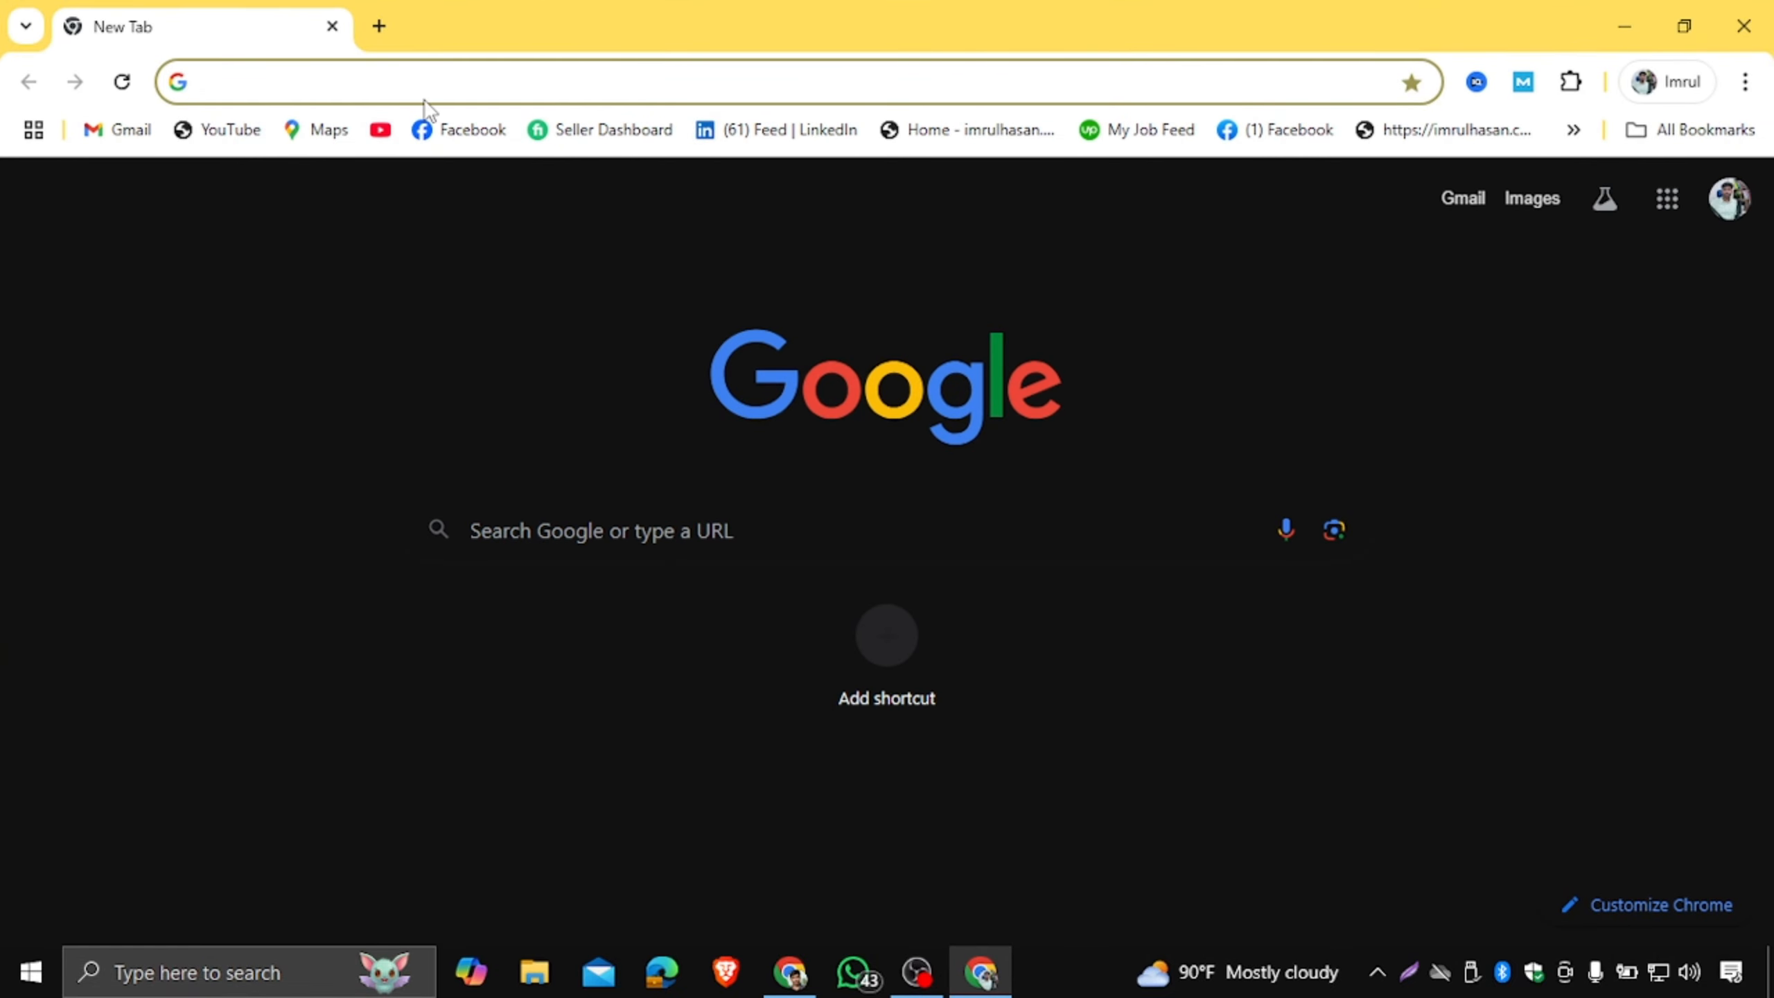
Load itnuthosting.com from the address bar suggestion.
left_click(416, 78)
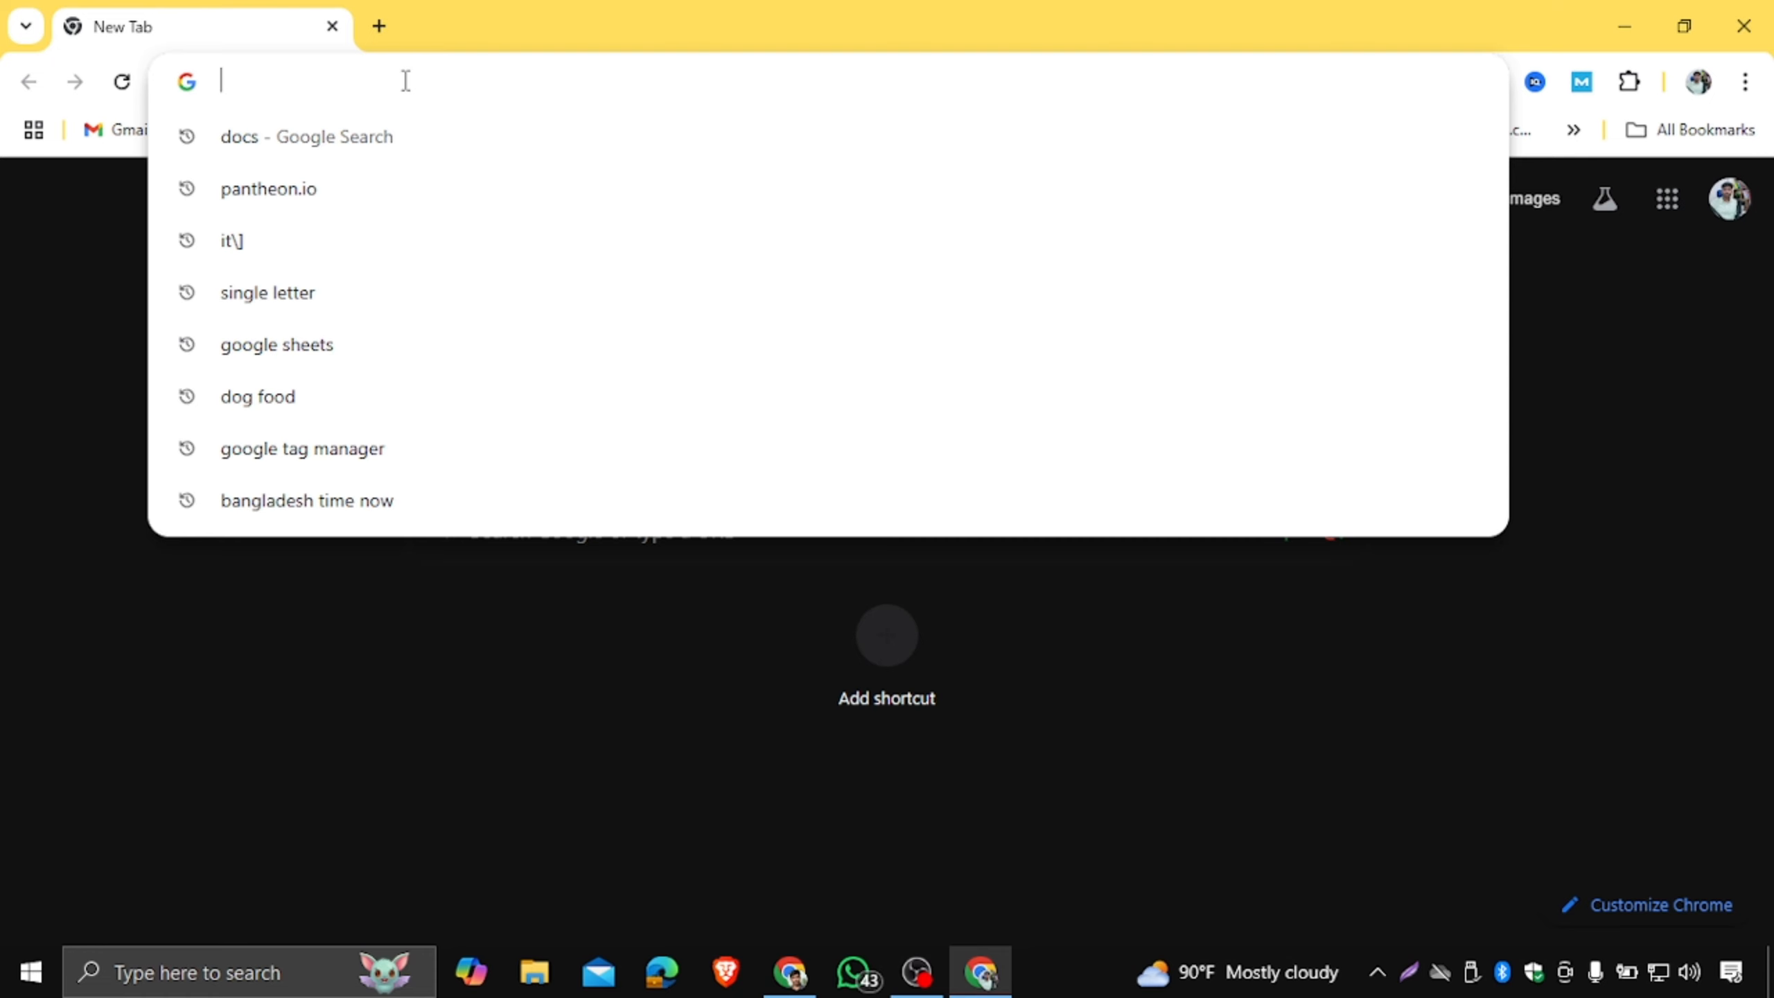
type("i")
key("Return")
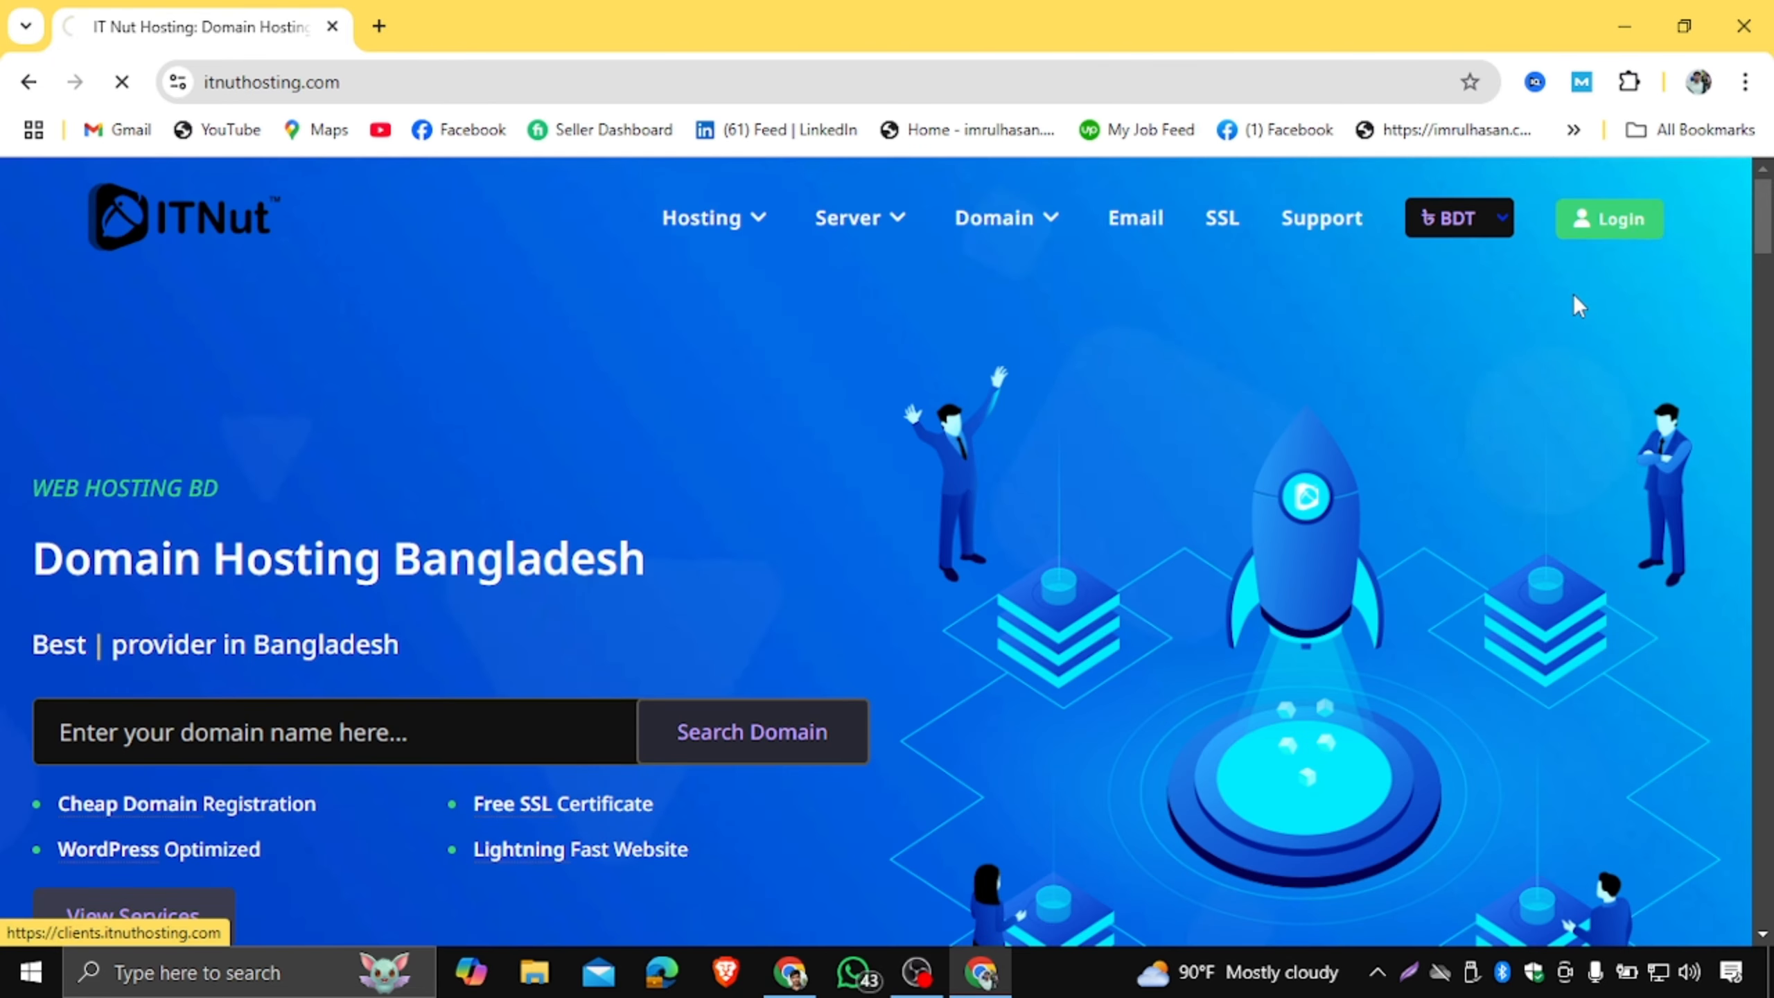
Log in, open the active cPanel Web Hosting service under My Services, and launch Email Accounts.
left_click(1621, 220)
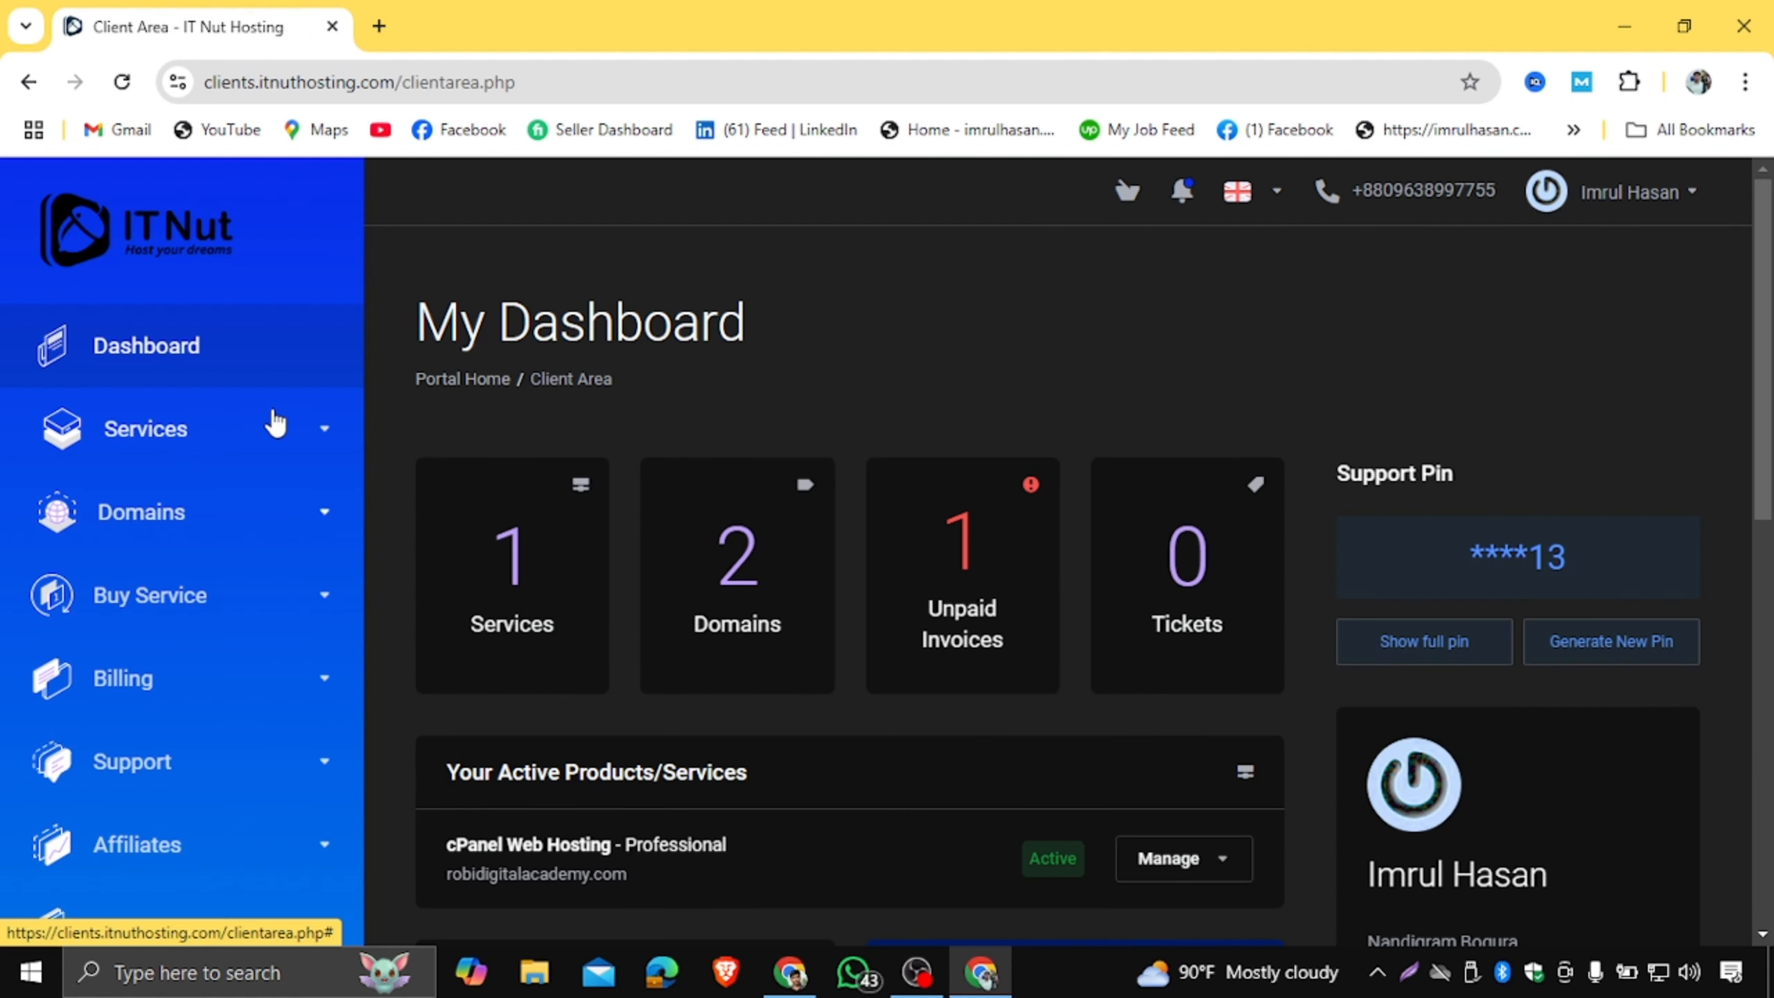
left_click(276, 450)
left_click(198, 498)
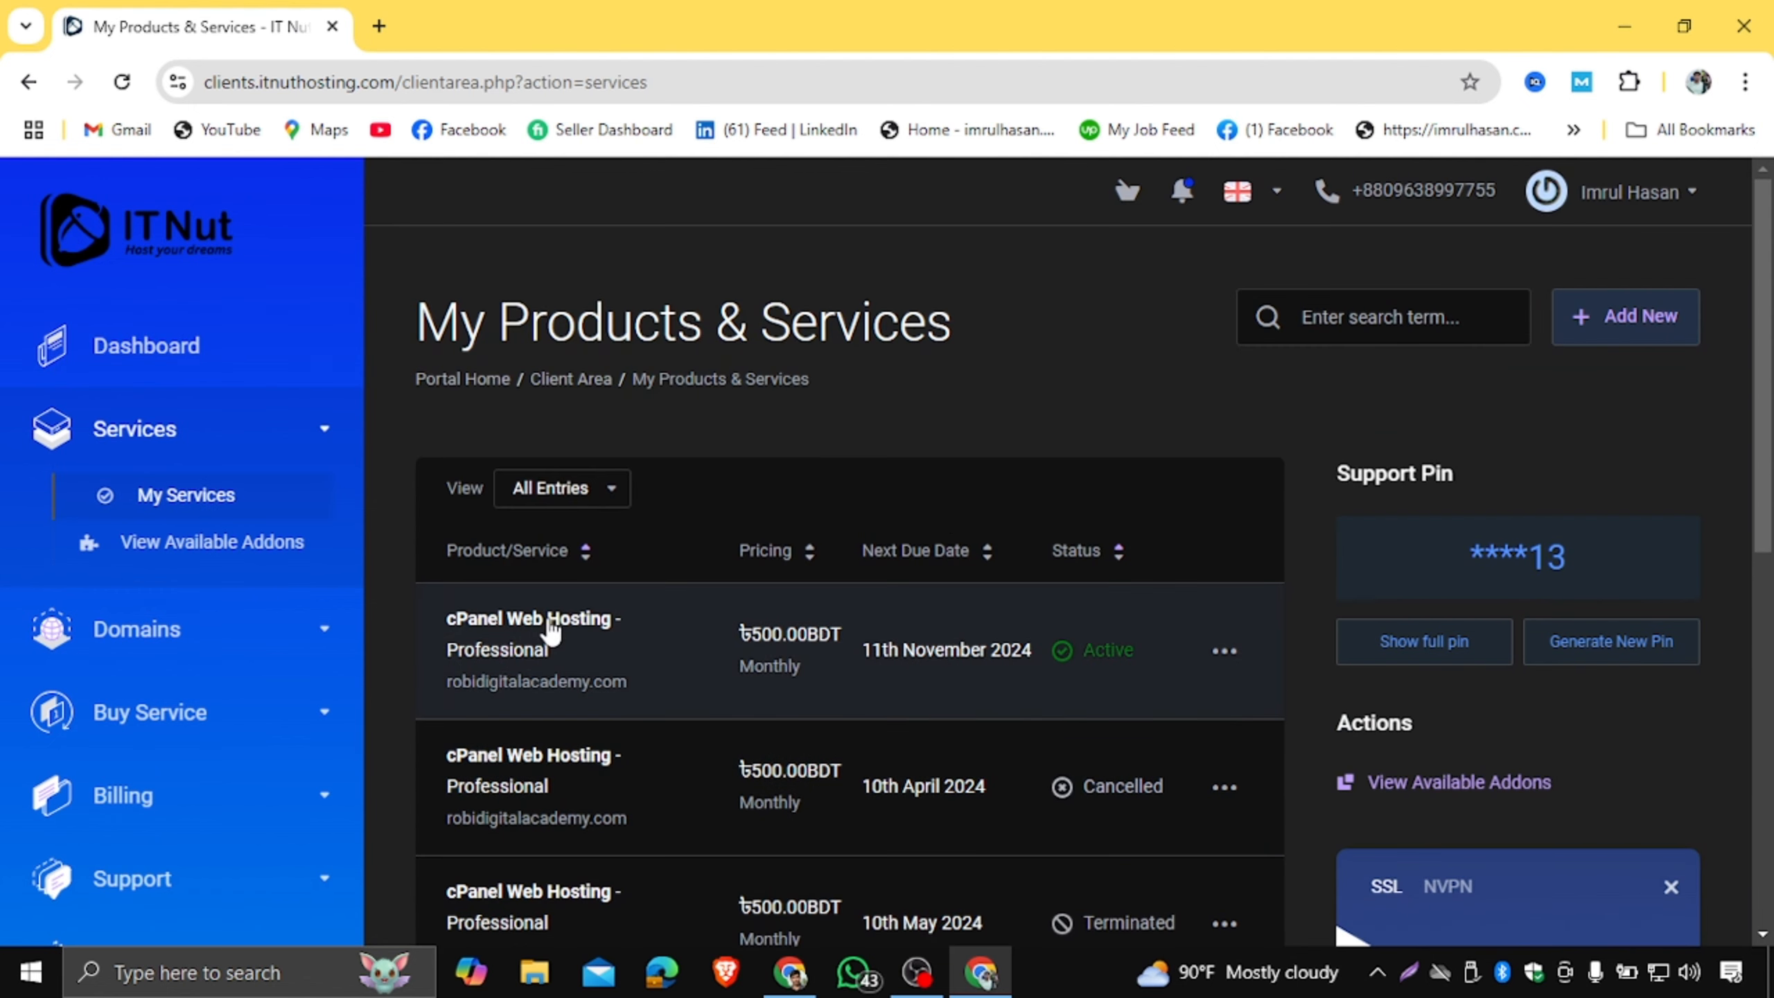
scroll(1323, 640, "down", 10)
scroll(1323, 640, "up", 10)
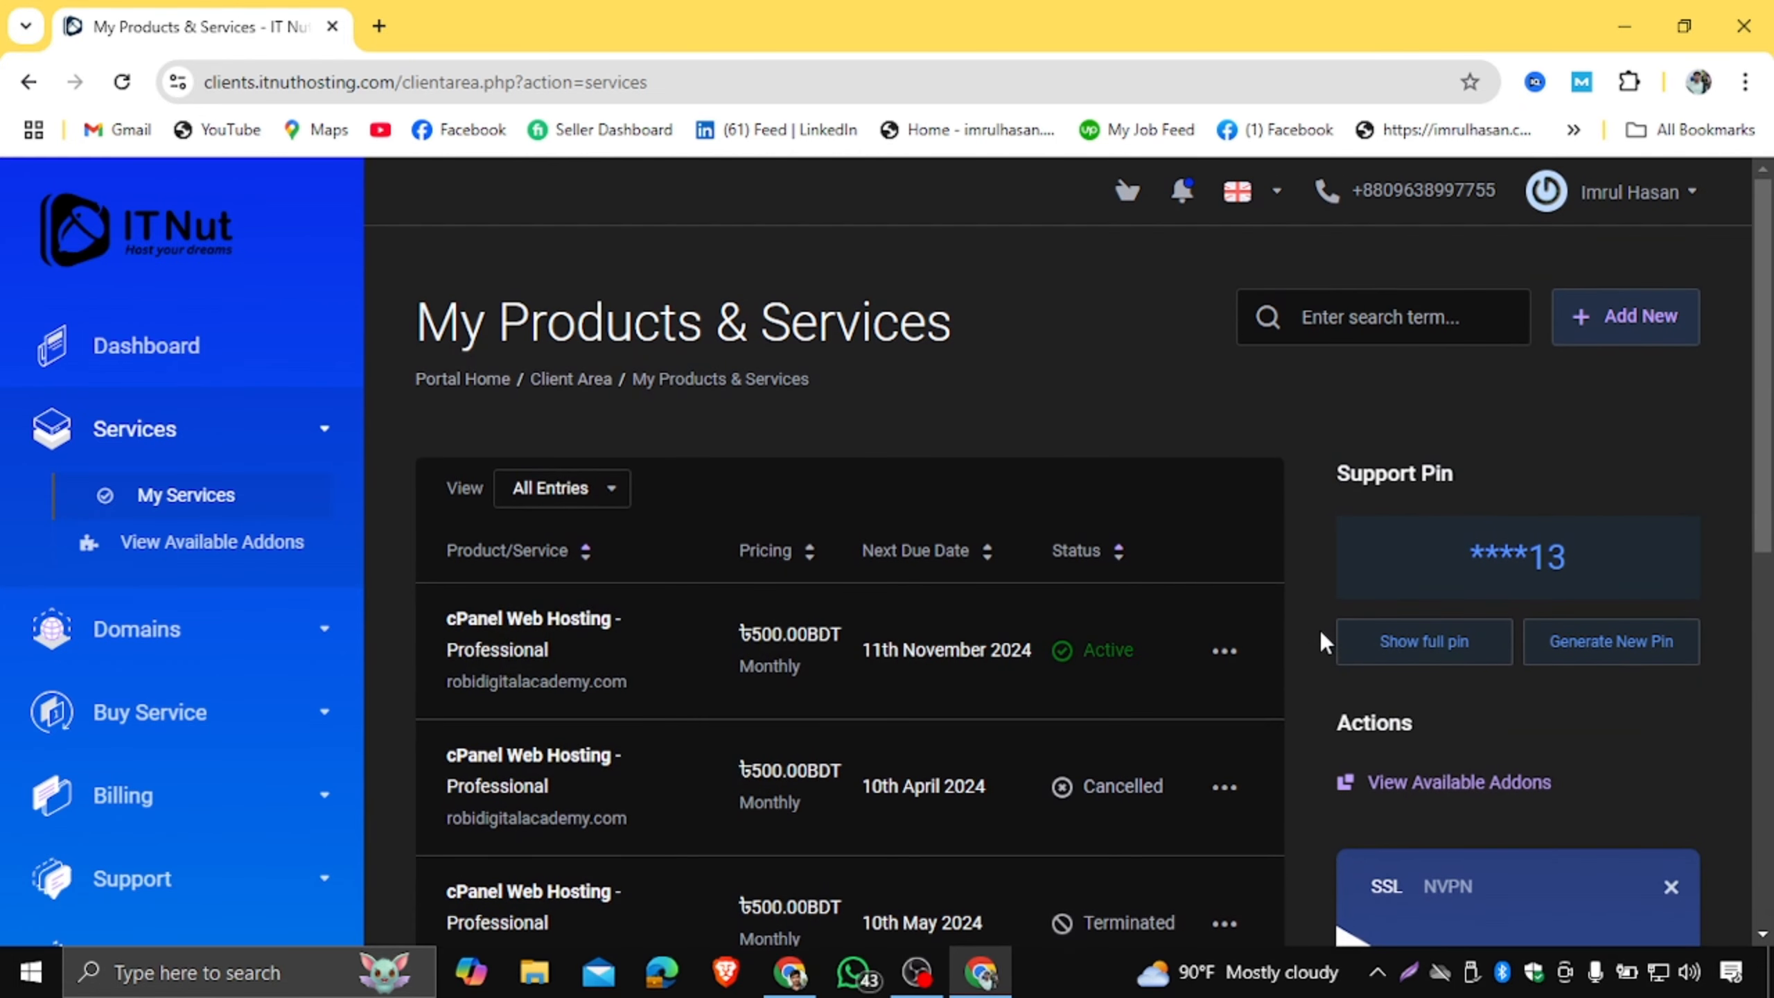
left_click(606, 642)
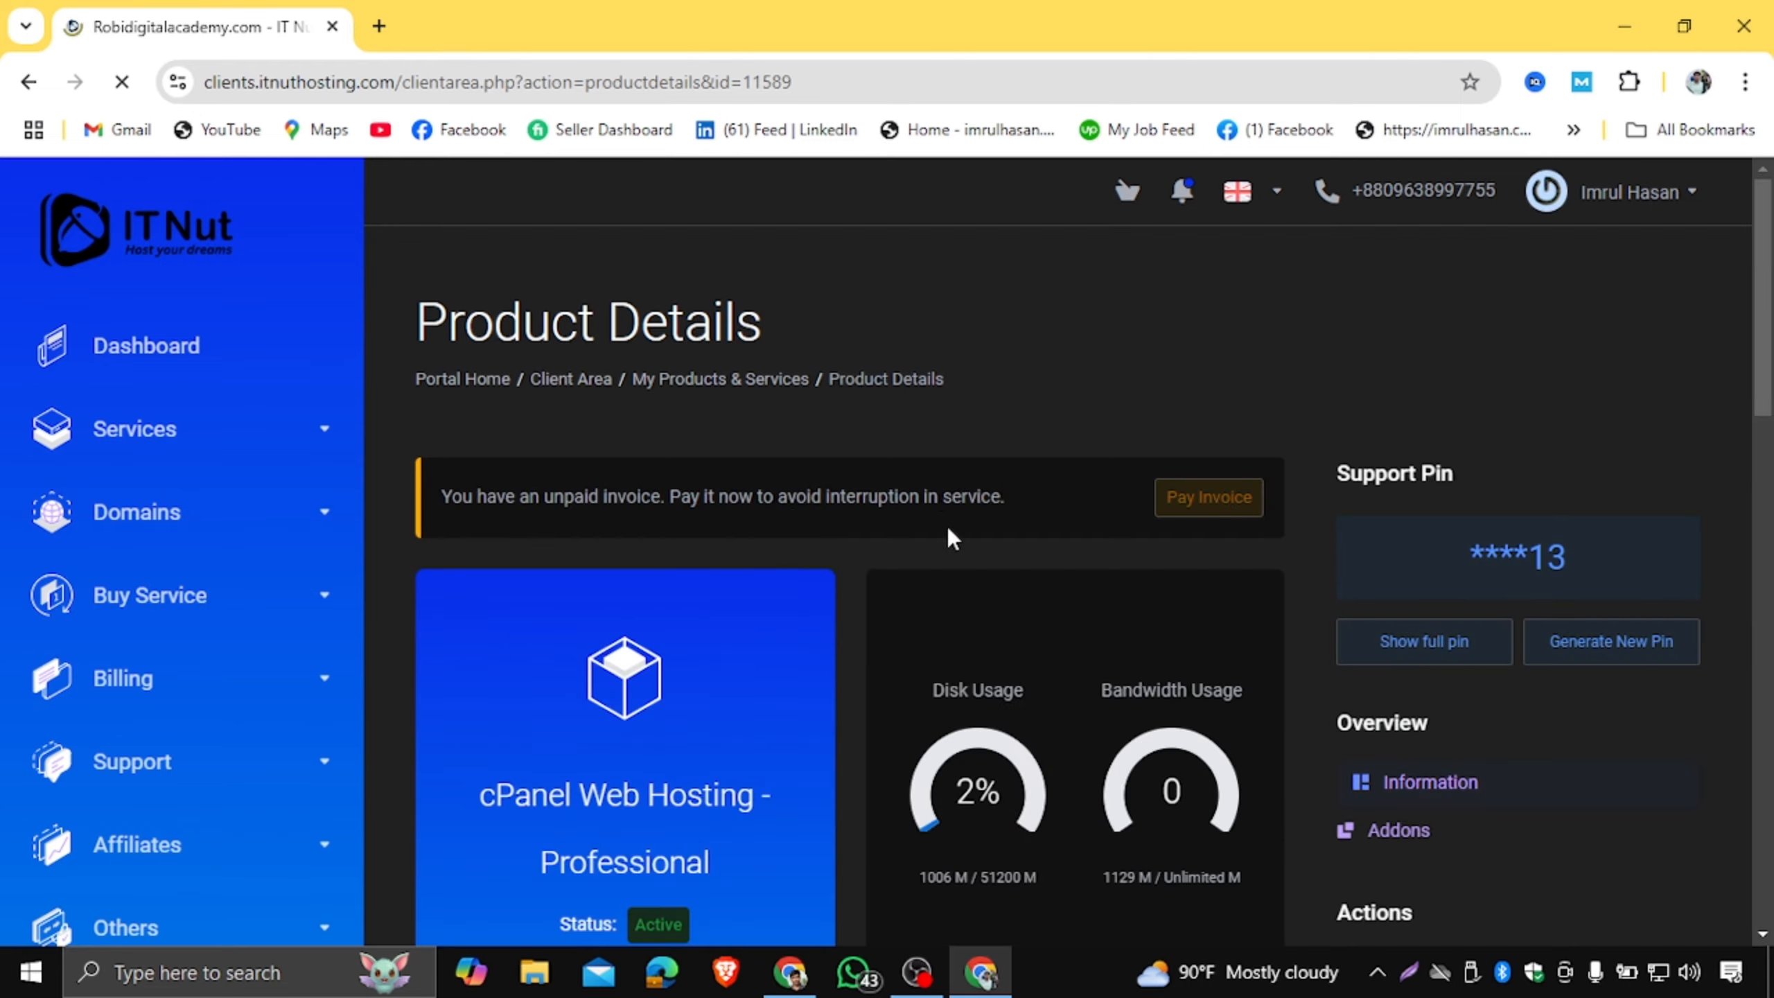
scroll(1053, 537, "down", 7)
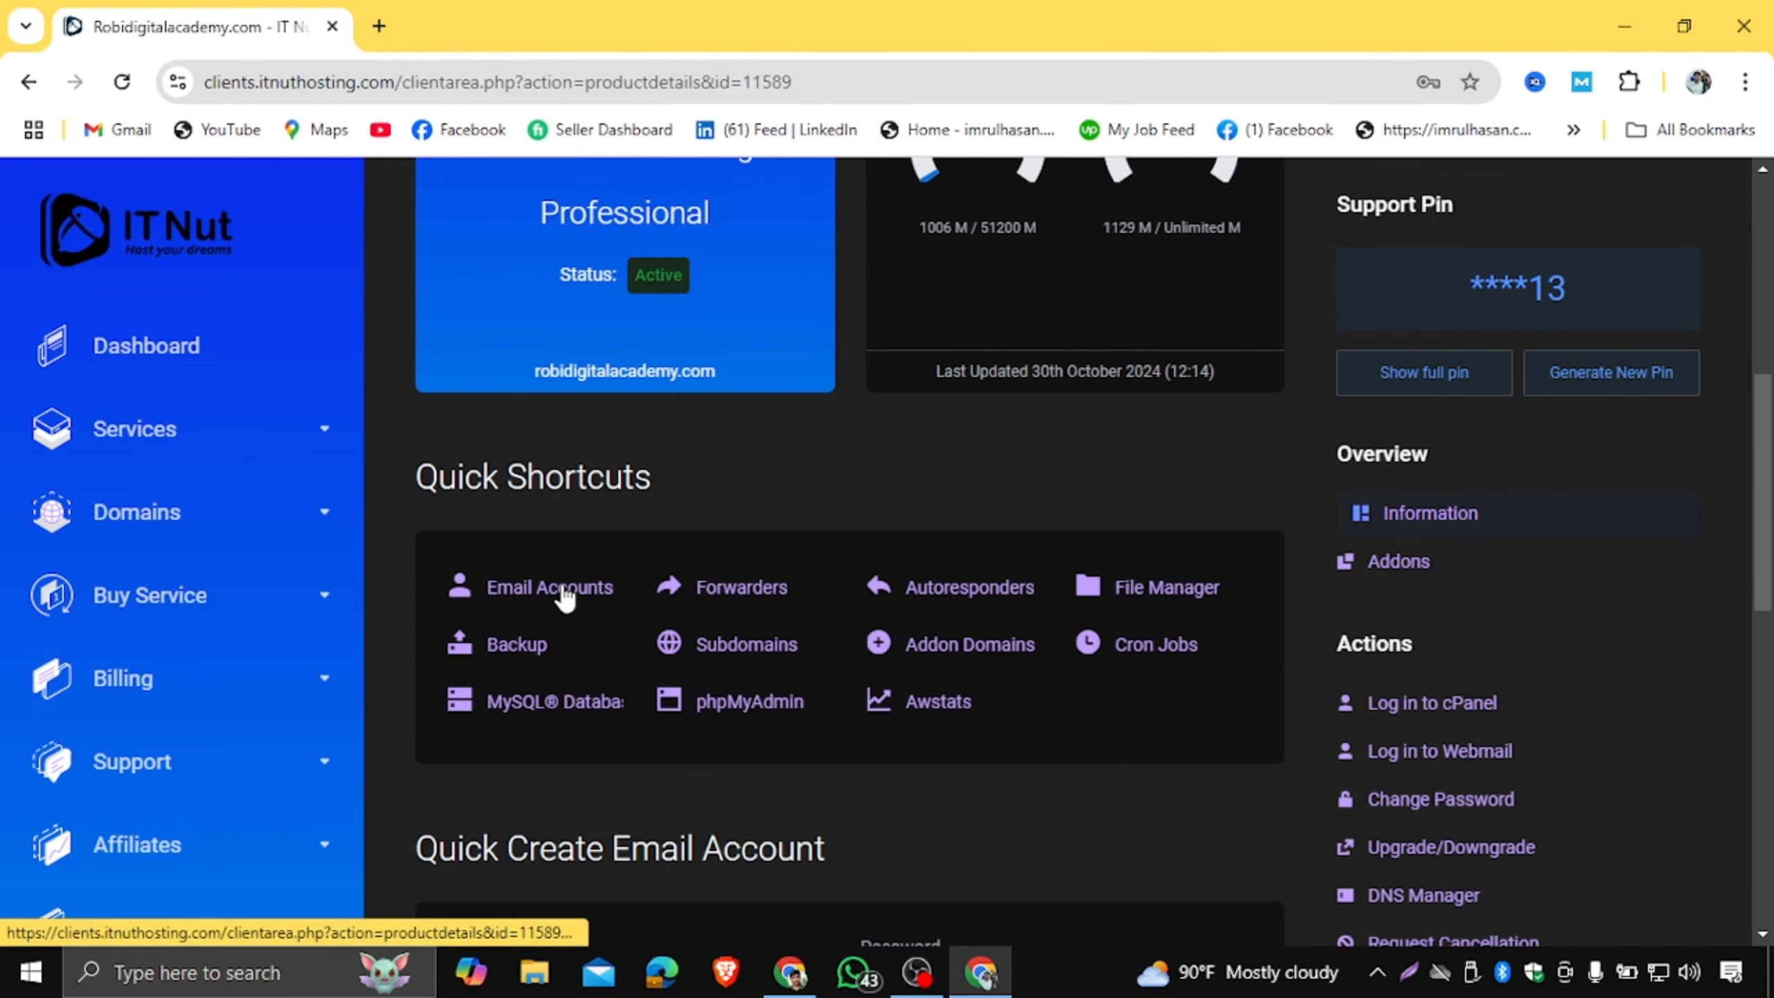
left_click(563, 592)
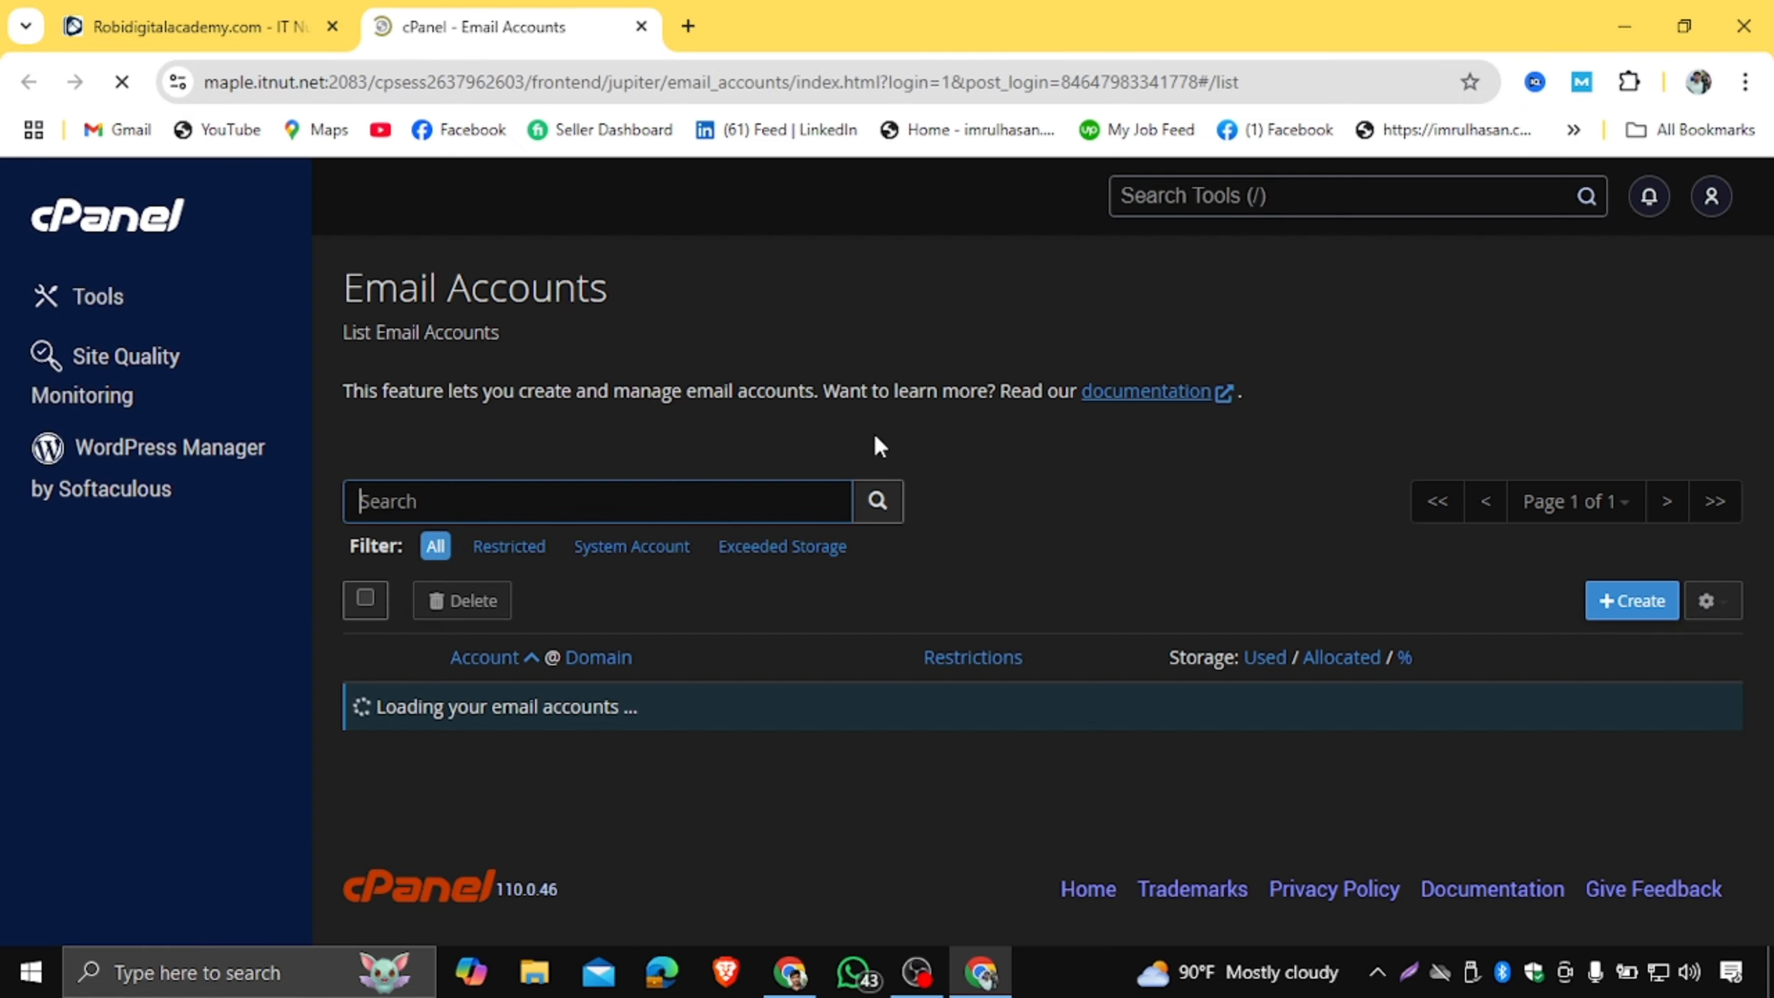
Select the domains of the info@ and support@ mailboxes, then switch back to the other window.
scroll(1087, 542, "down", 1)
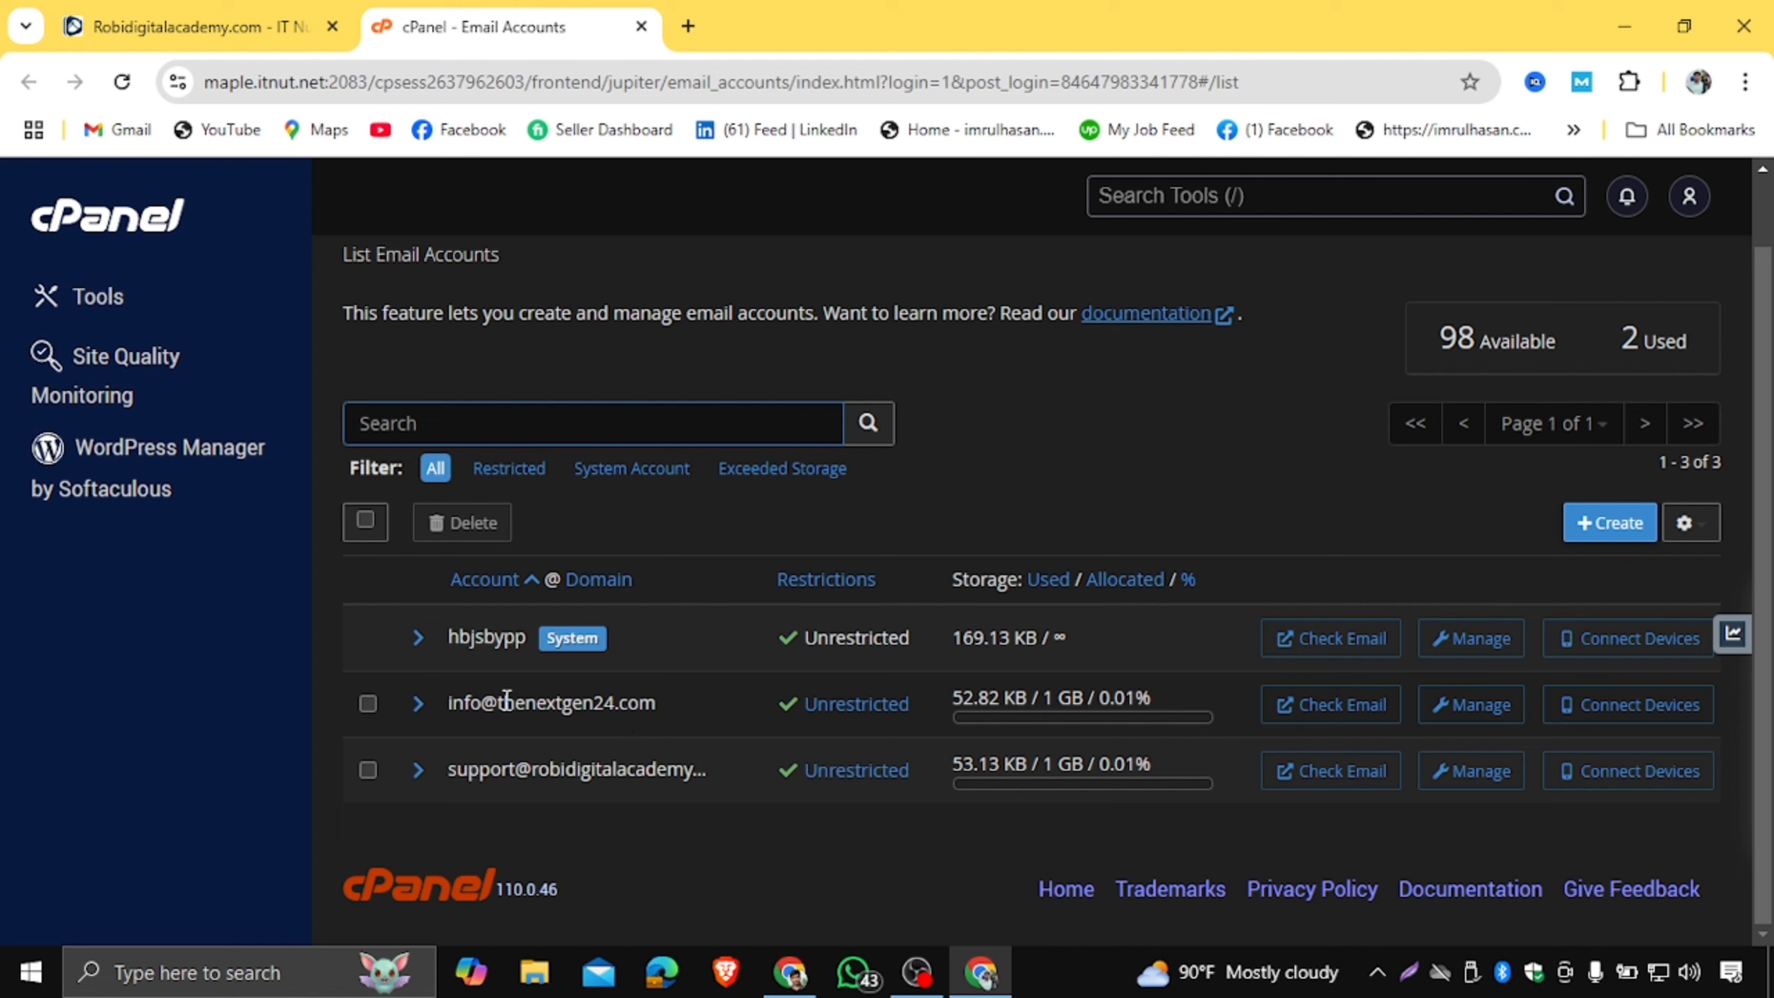
left_click_drag(499, 700, 661, 704)
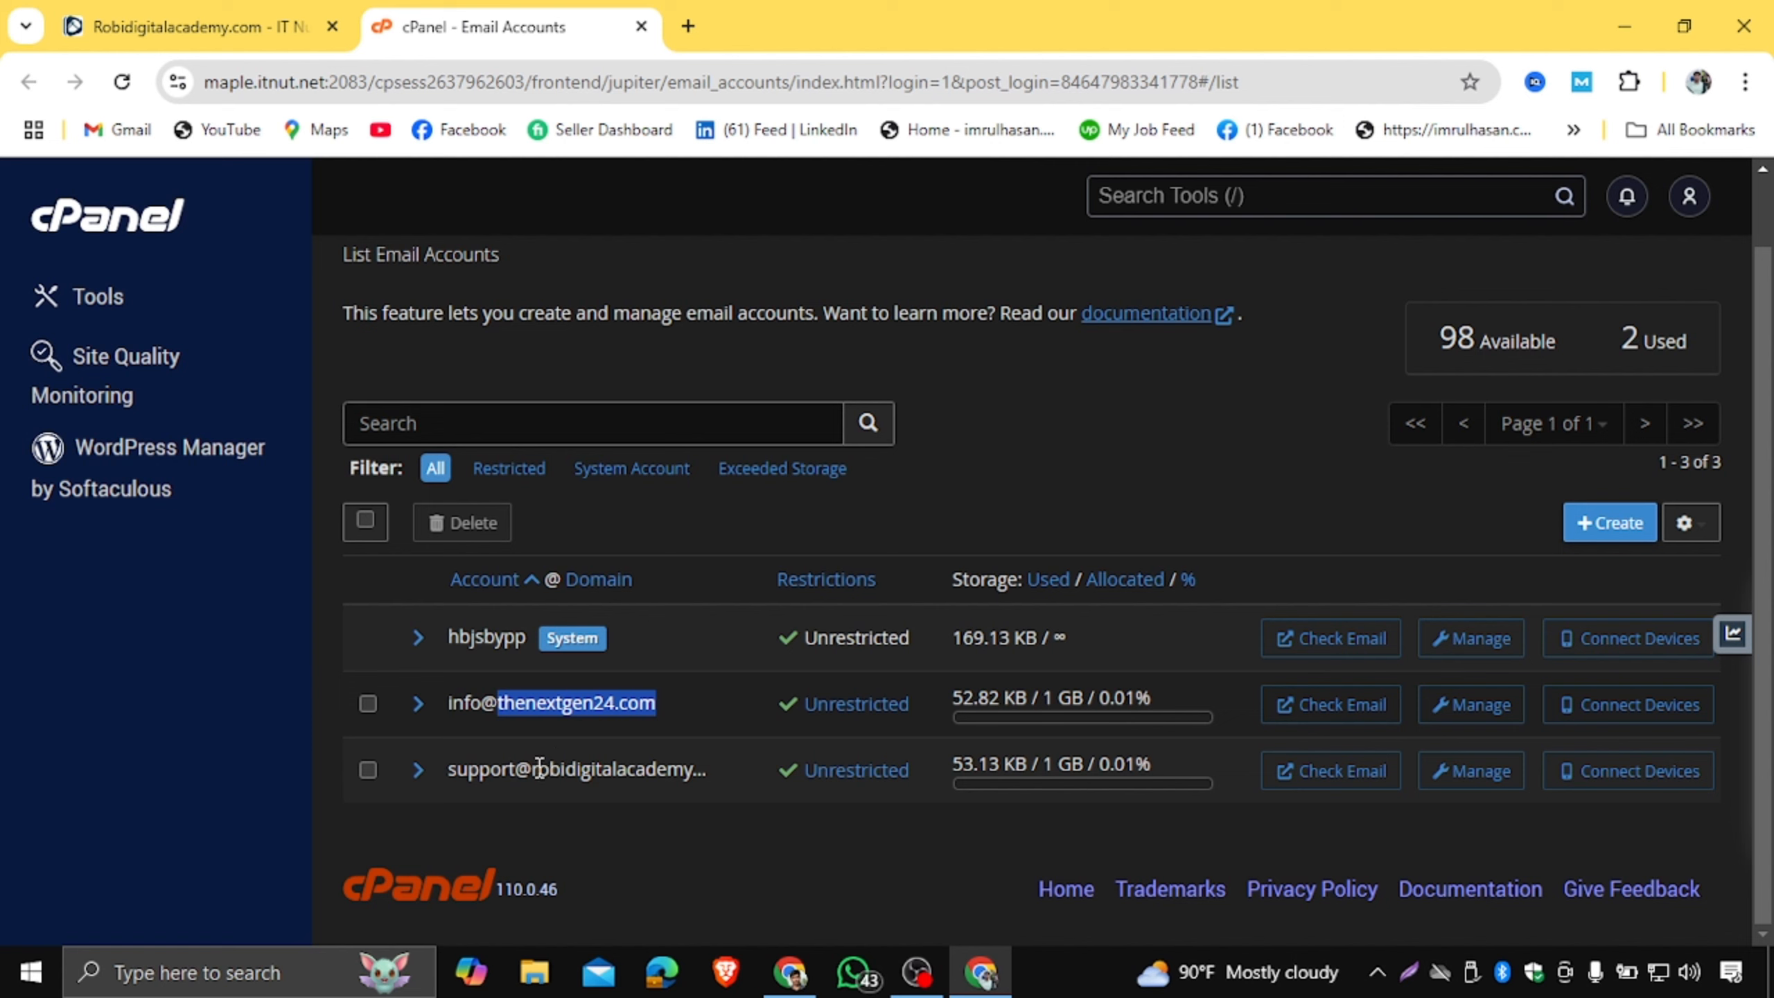
left_click_drag(540, 769, 700, 768)
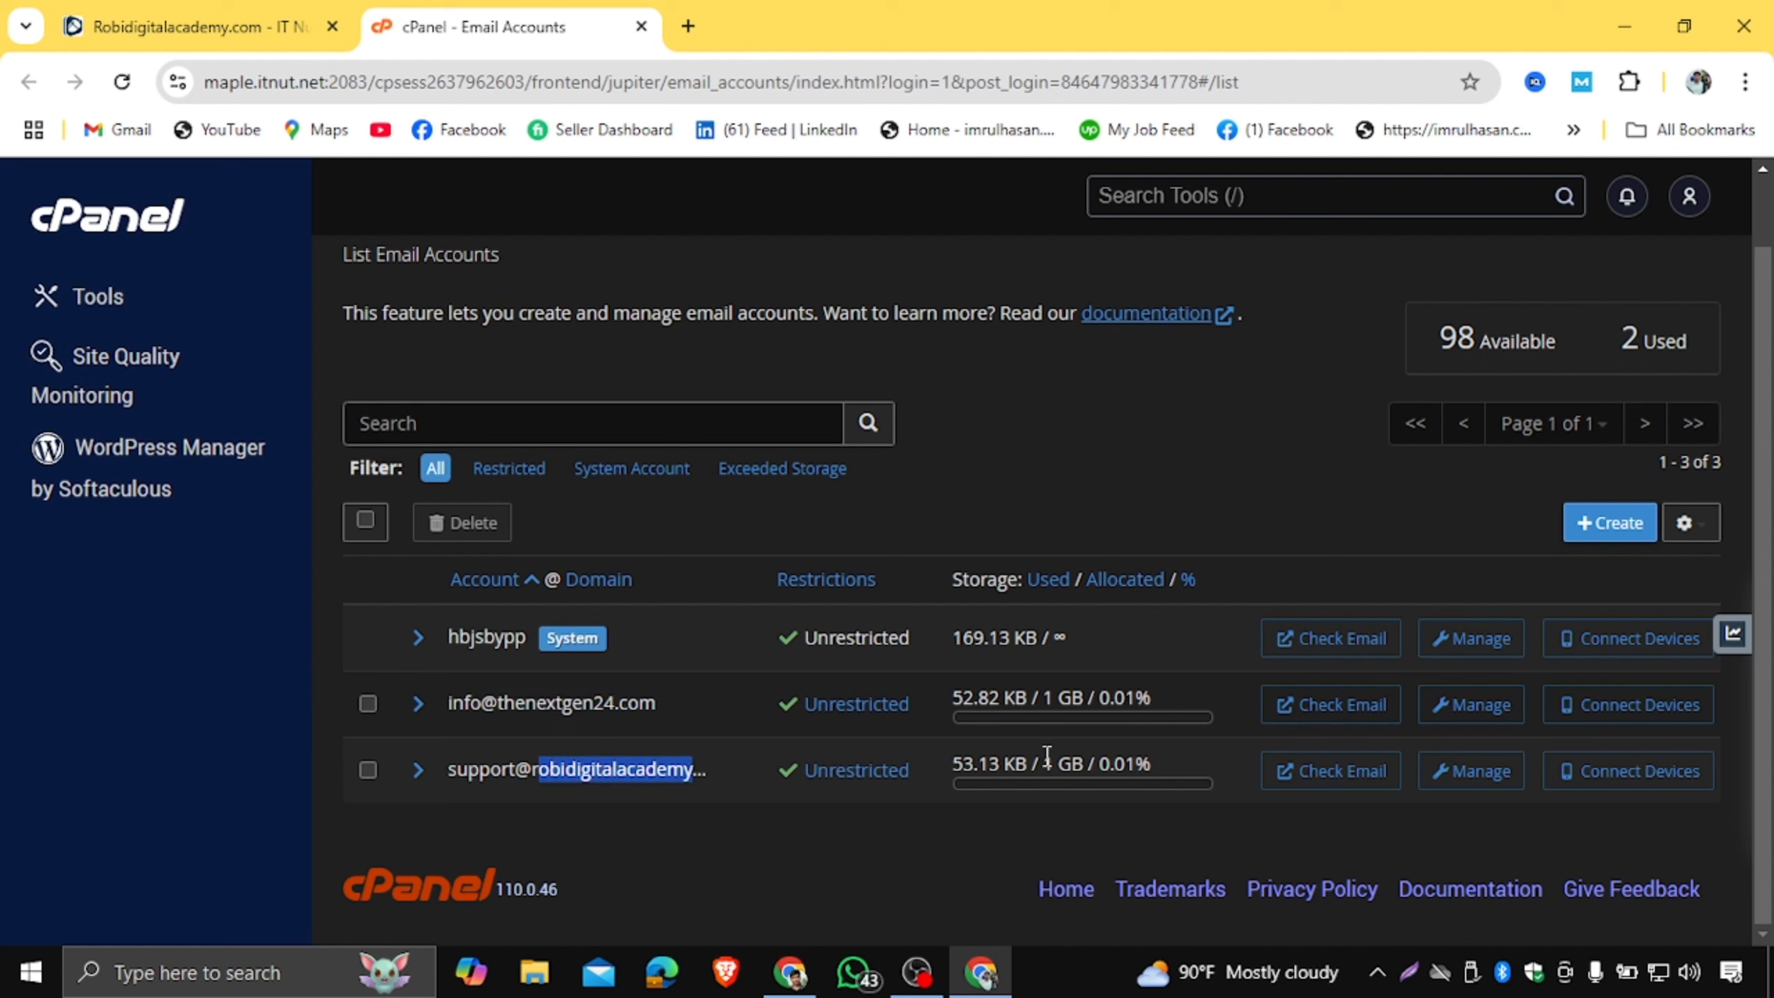
left_click(790, 975)
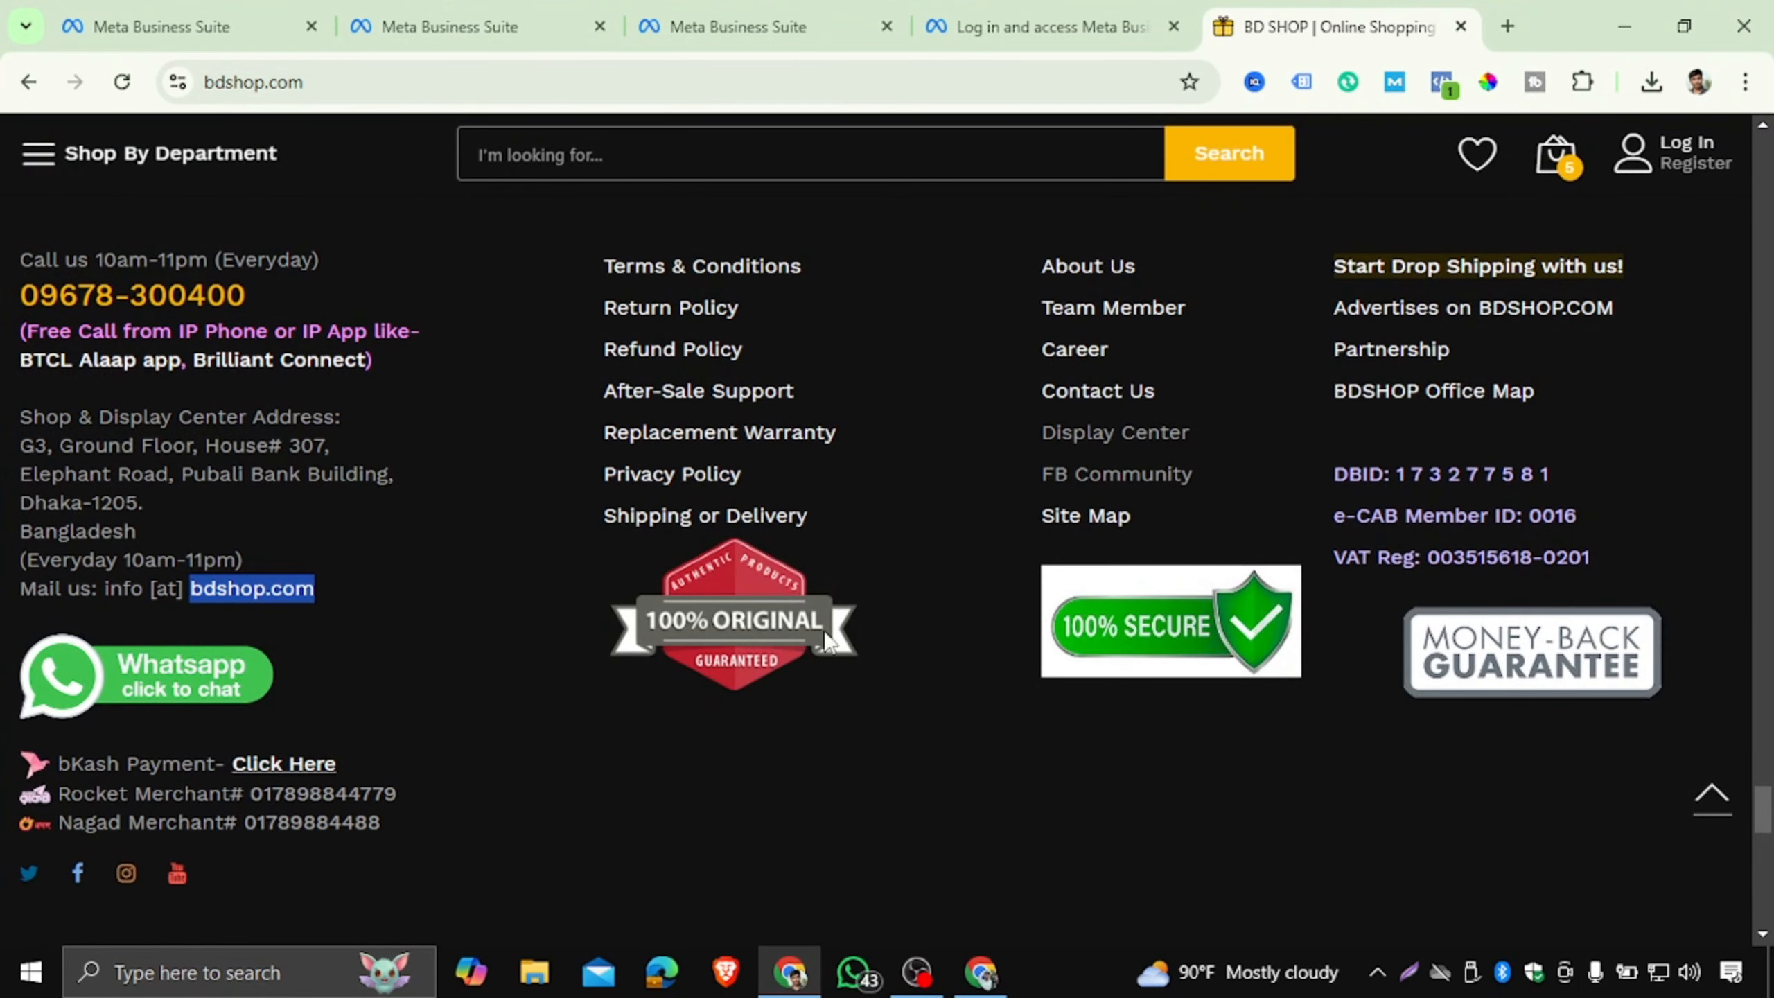
Autofill your name and business email in the 'IR' portfolio form and submit it.
left_click(1062, 14)
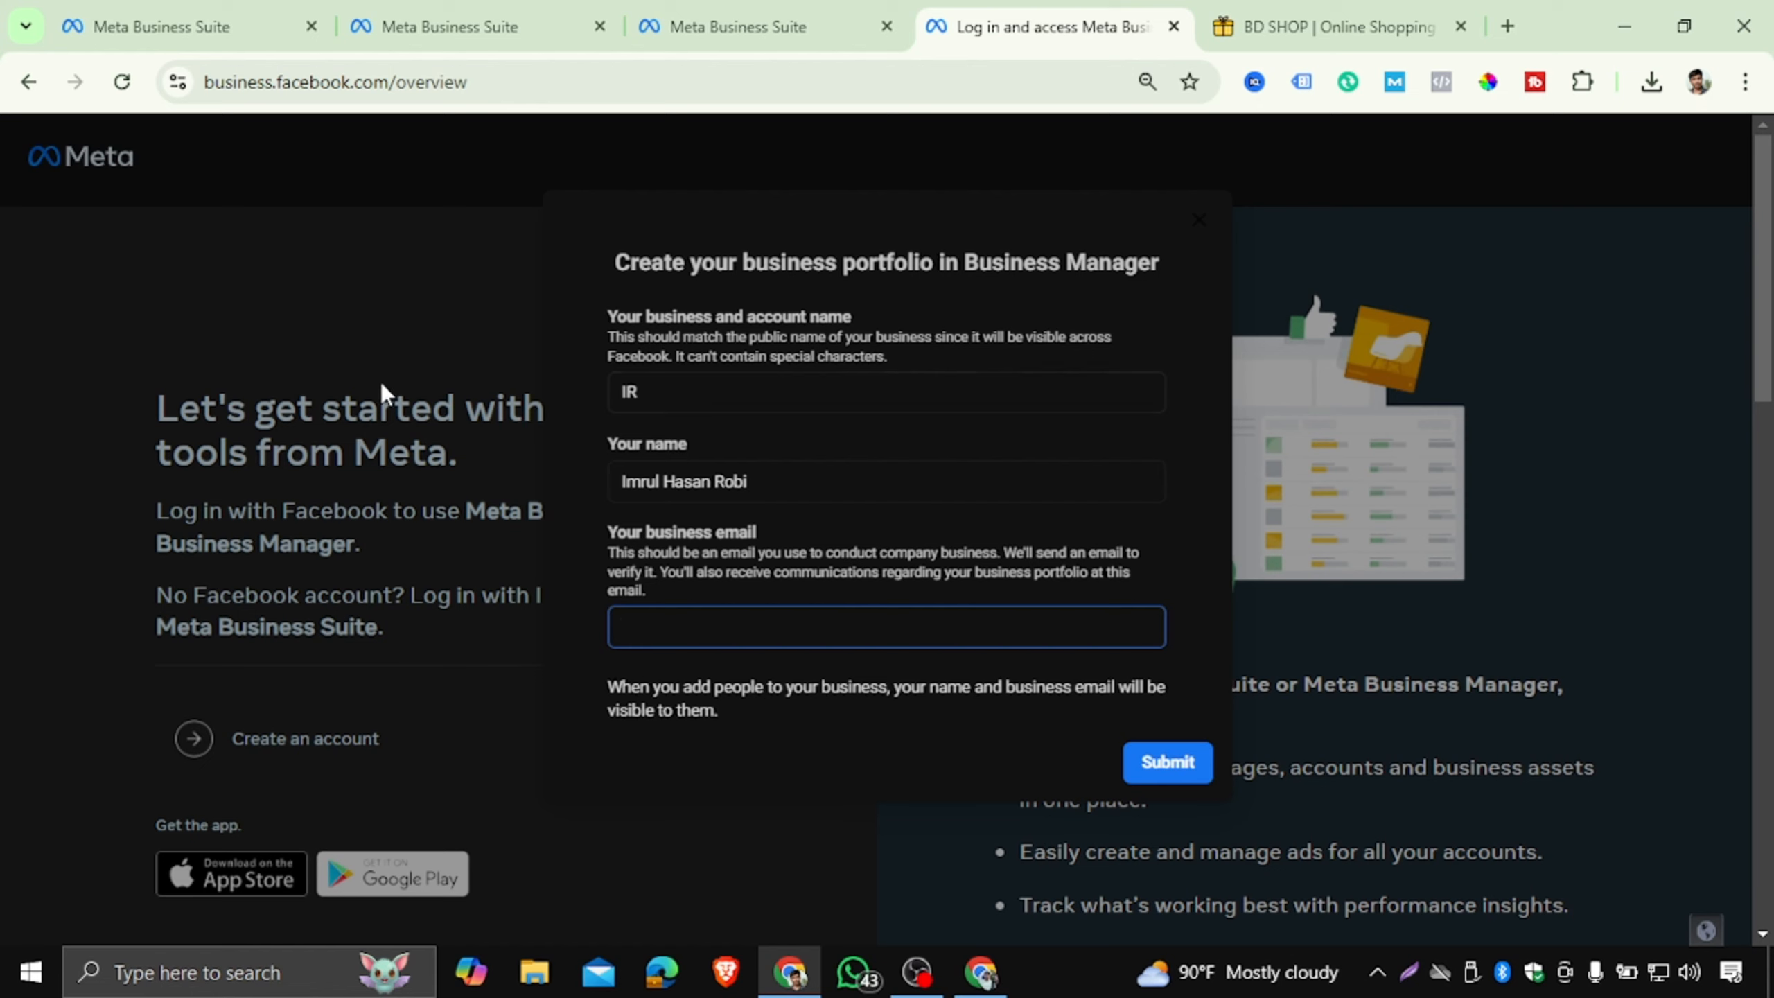
left_click(651, 623)
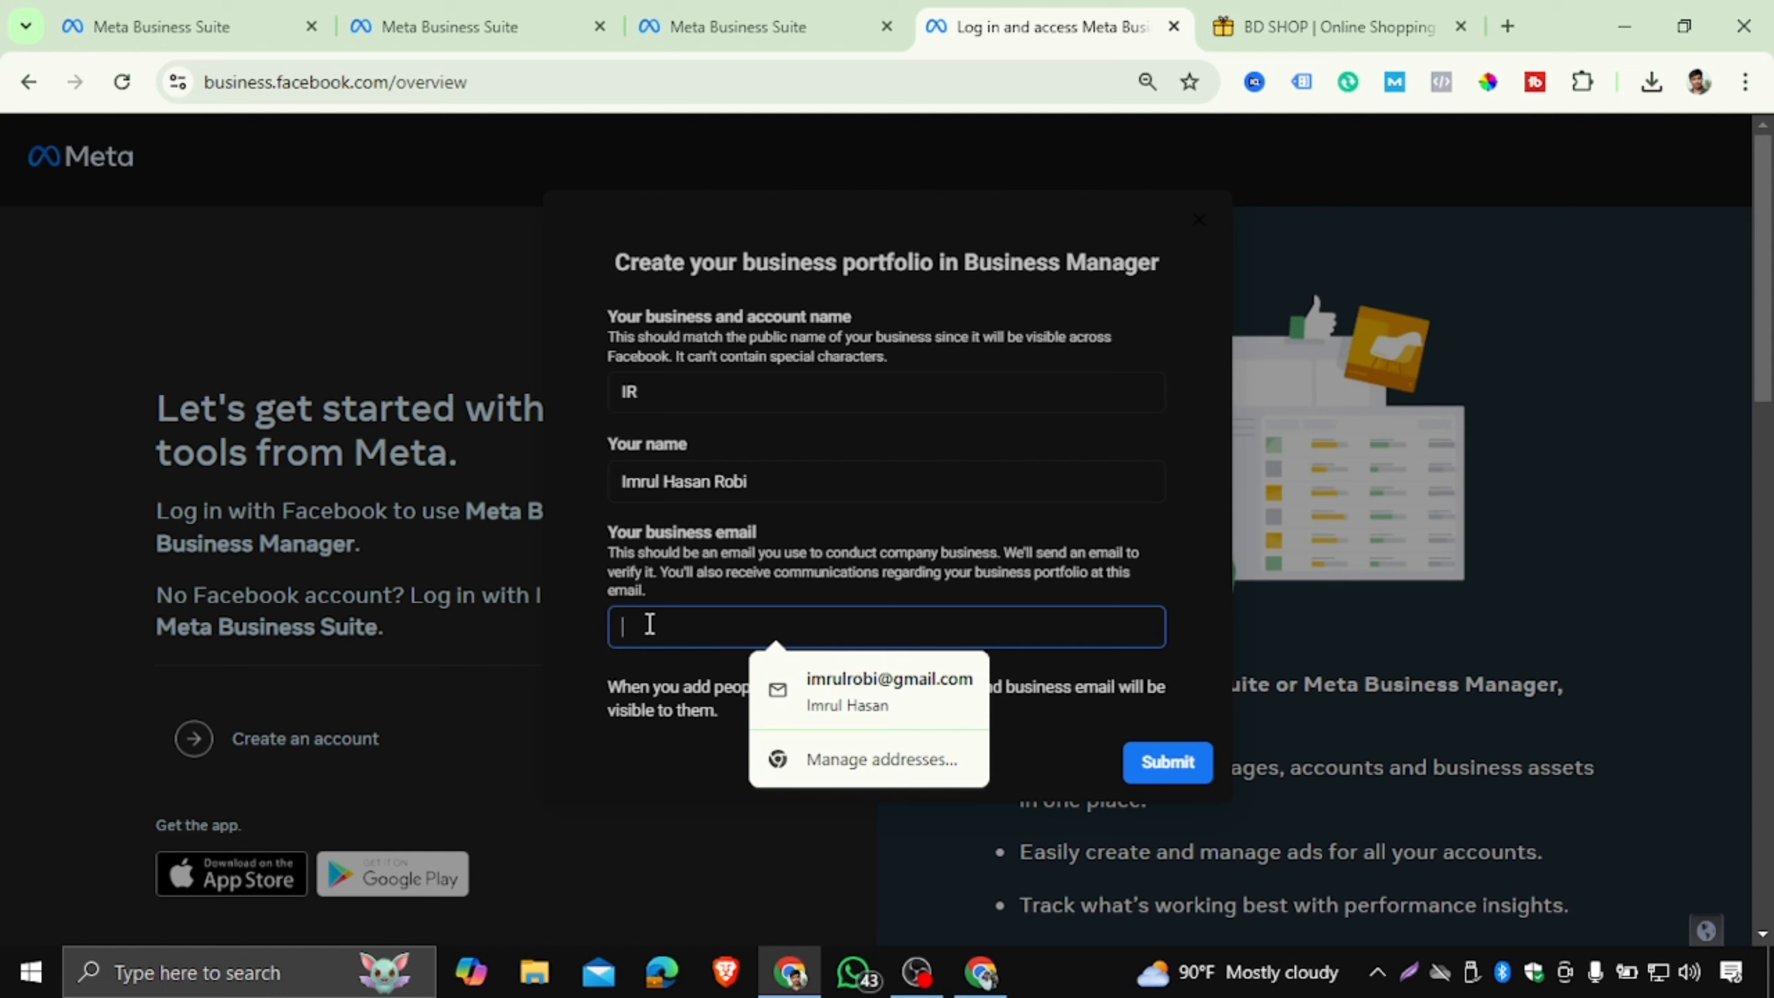
left_click(901, 671)
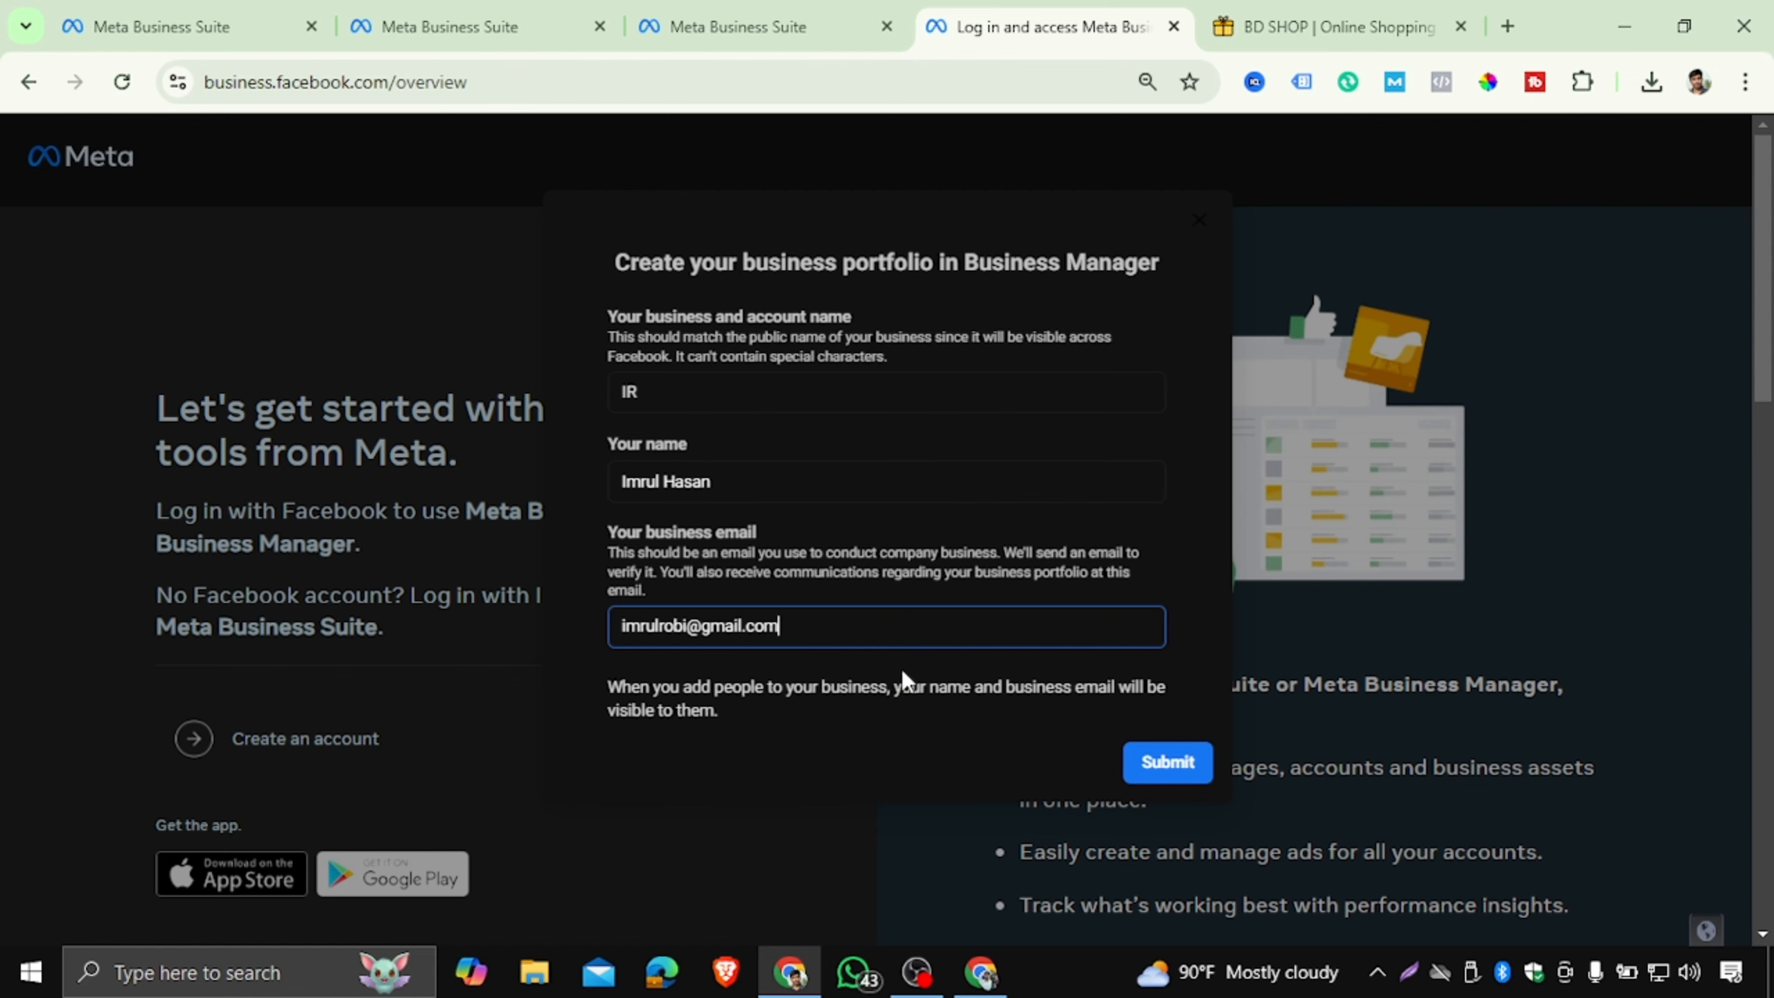
scroll(899, 477, "down", 2)
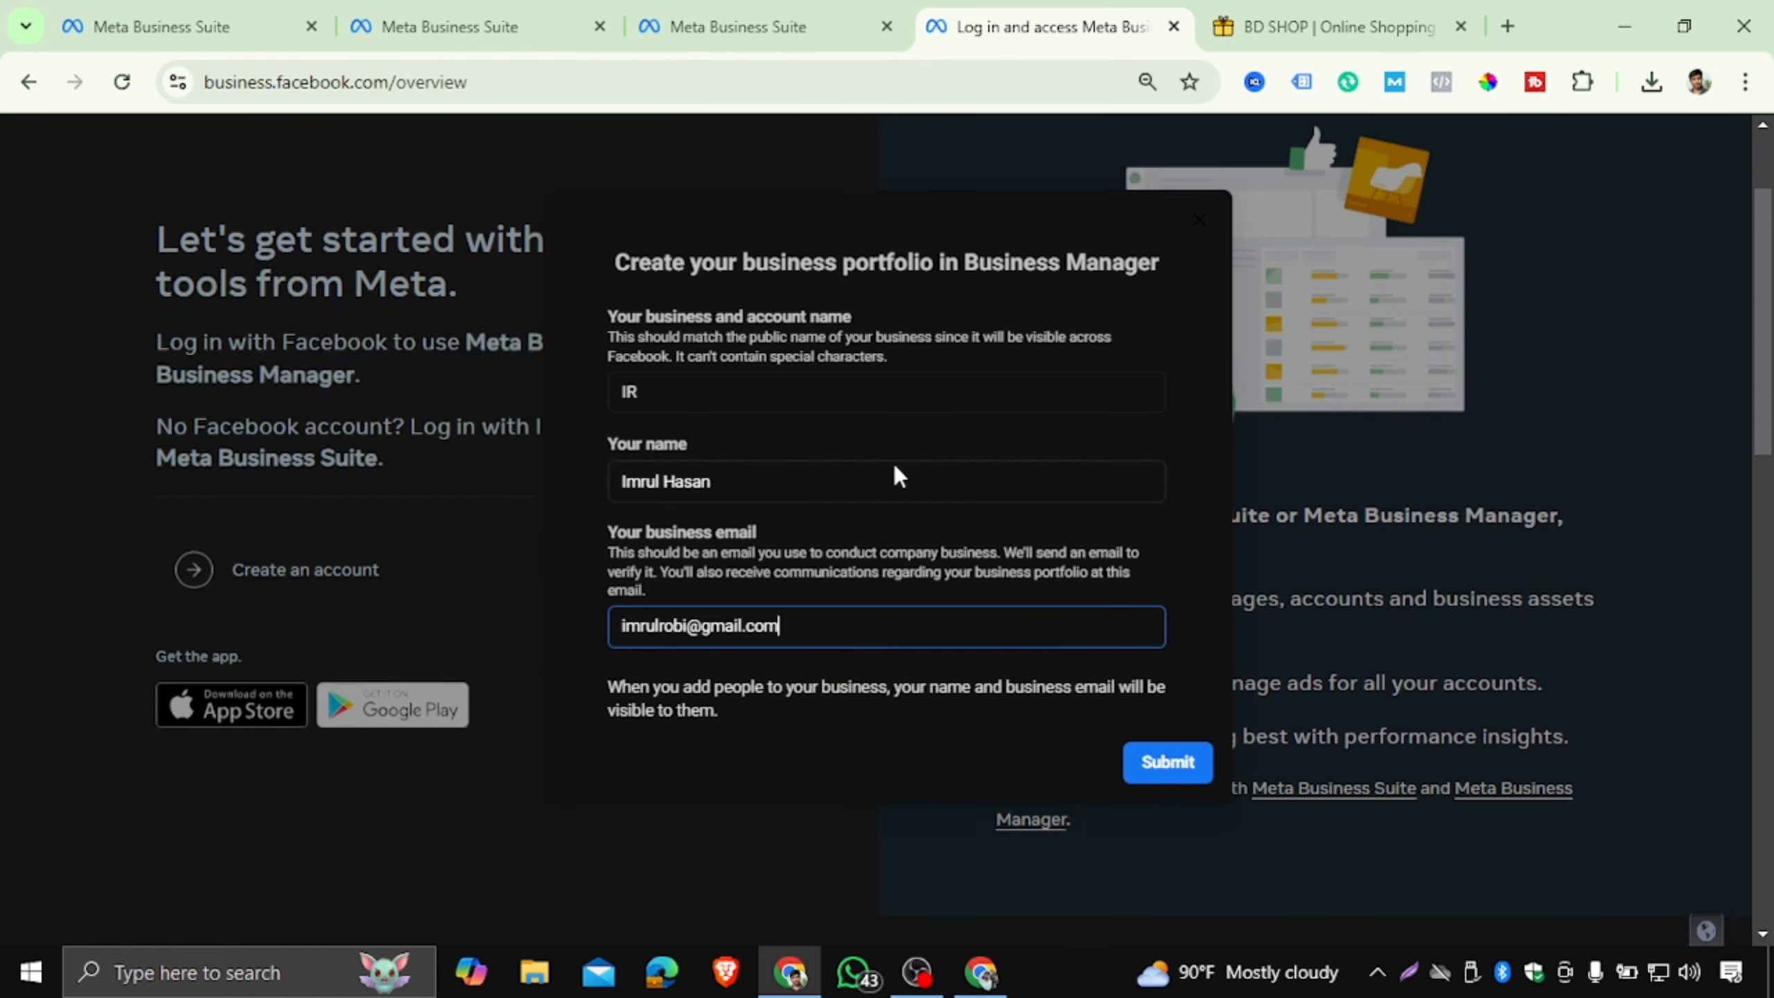
scroll(835, 433, "up", 2)
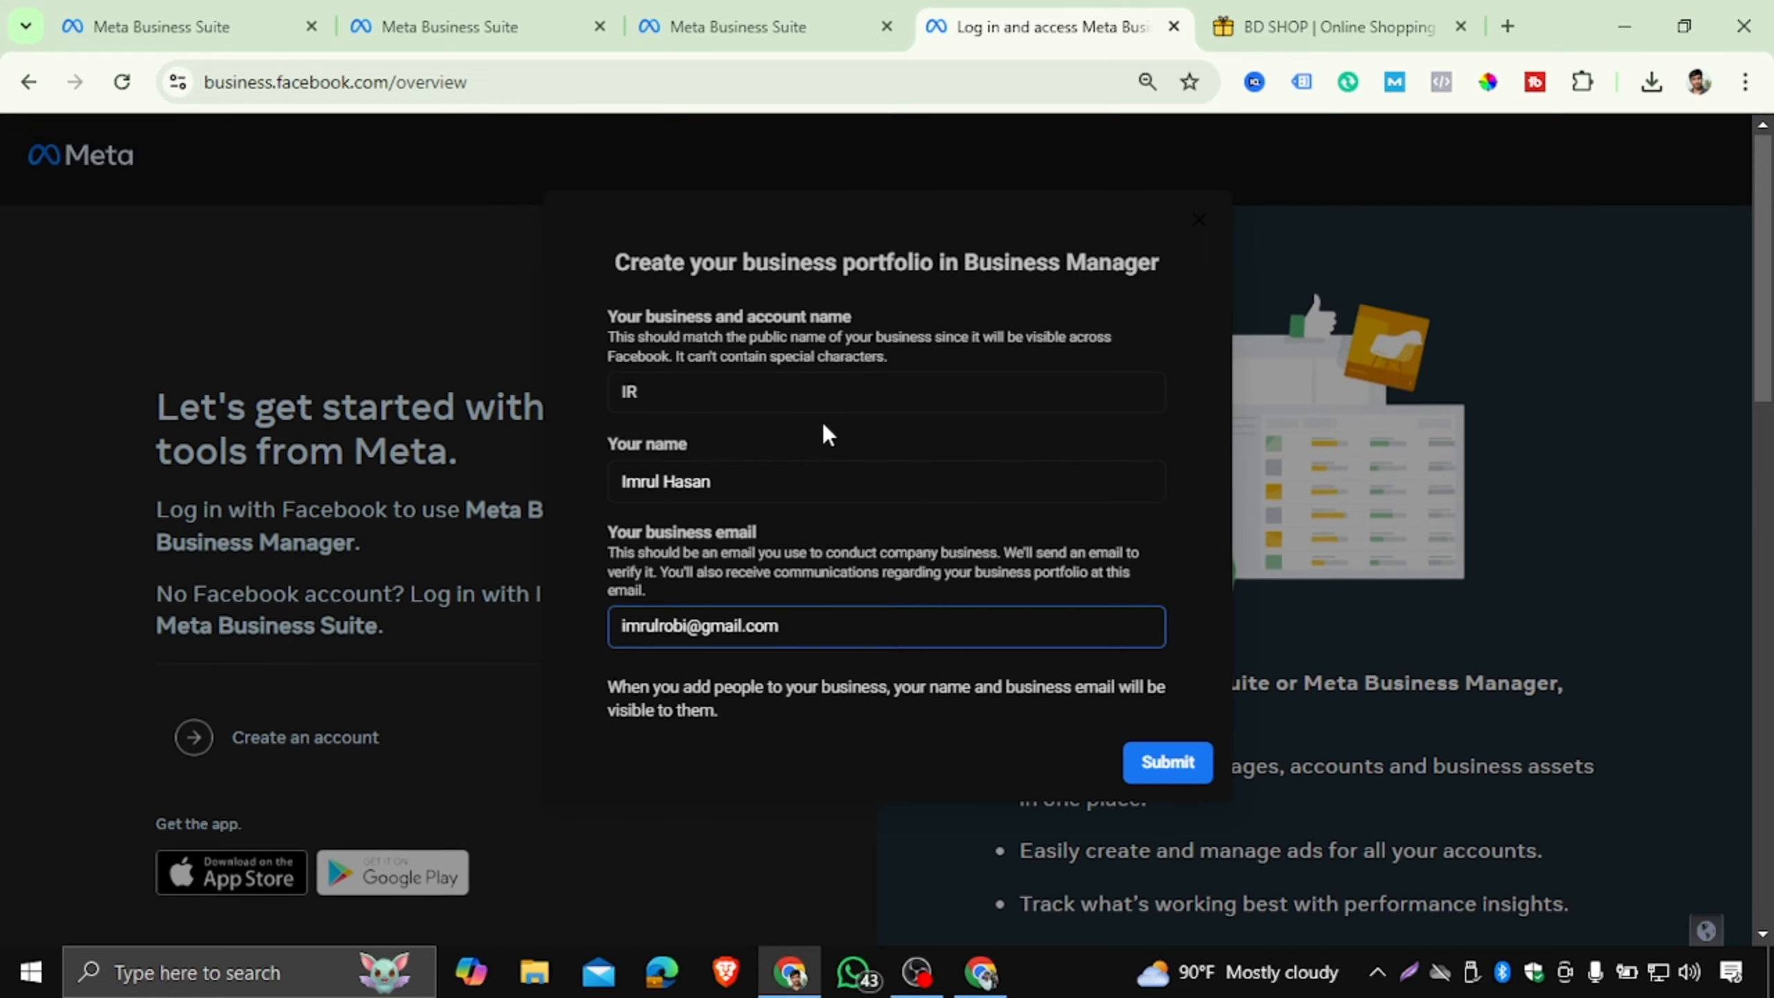
left_click(692, 387)
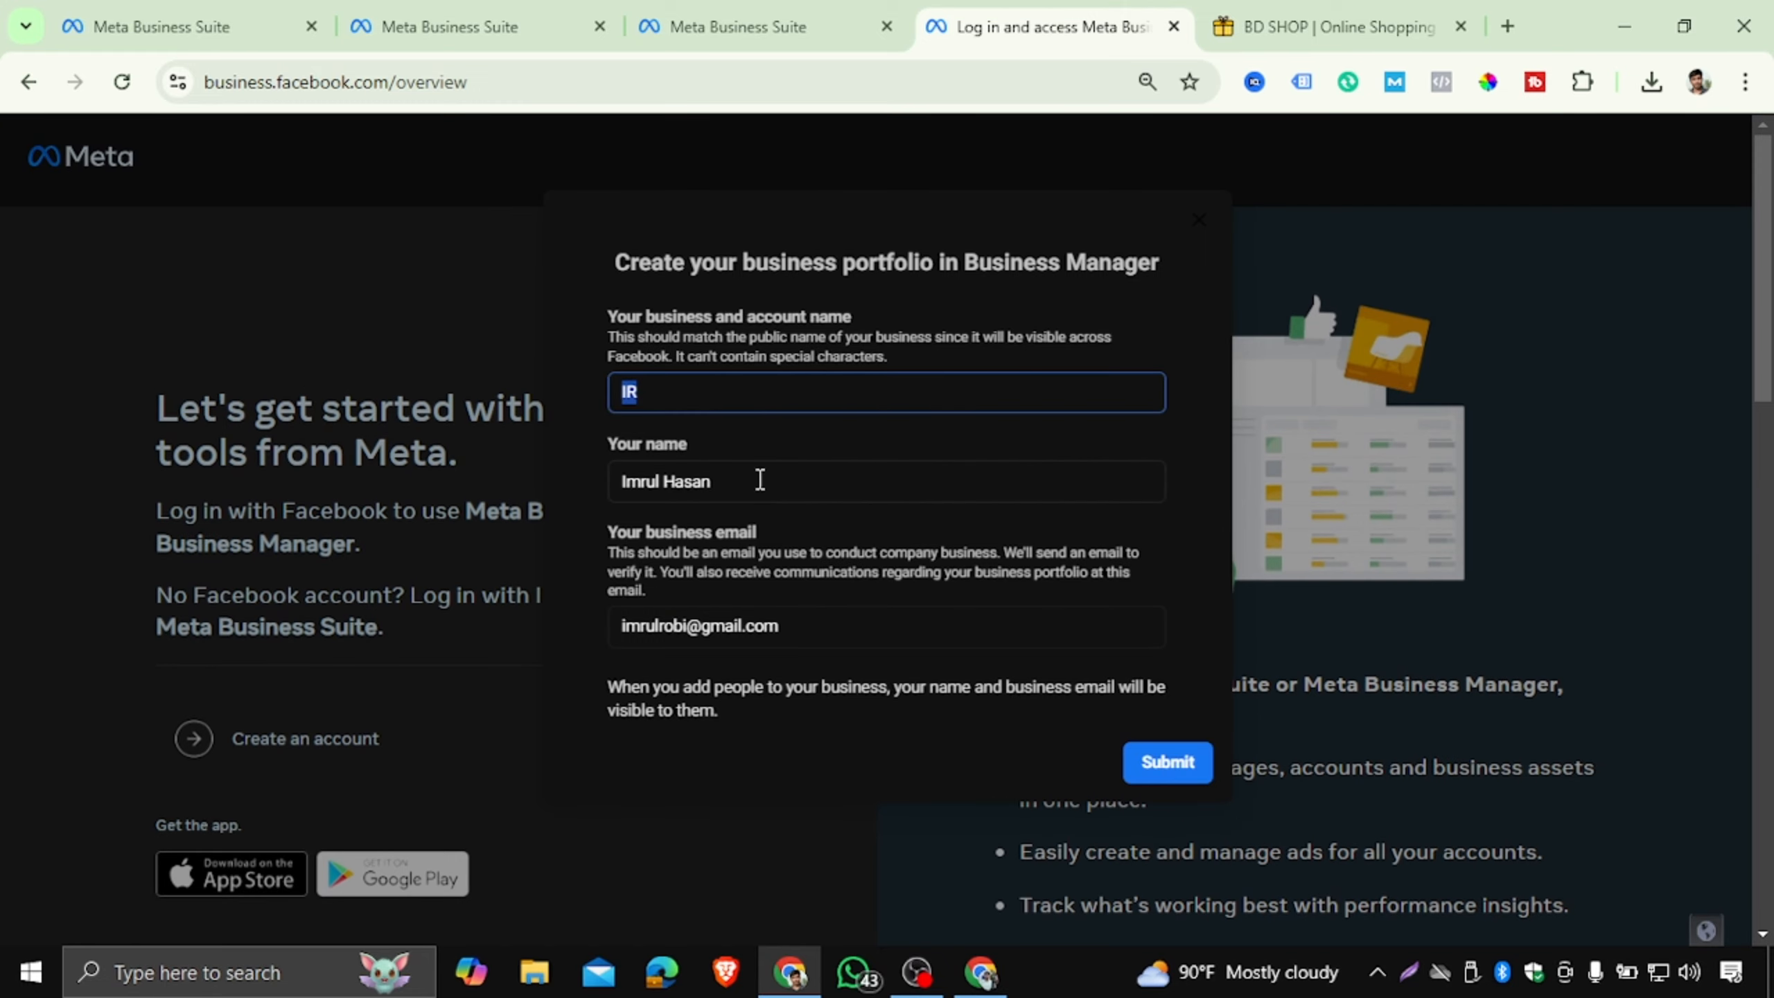
left_click_drag(761, 479, 607, 498)
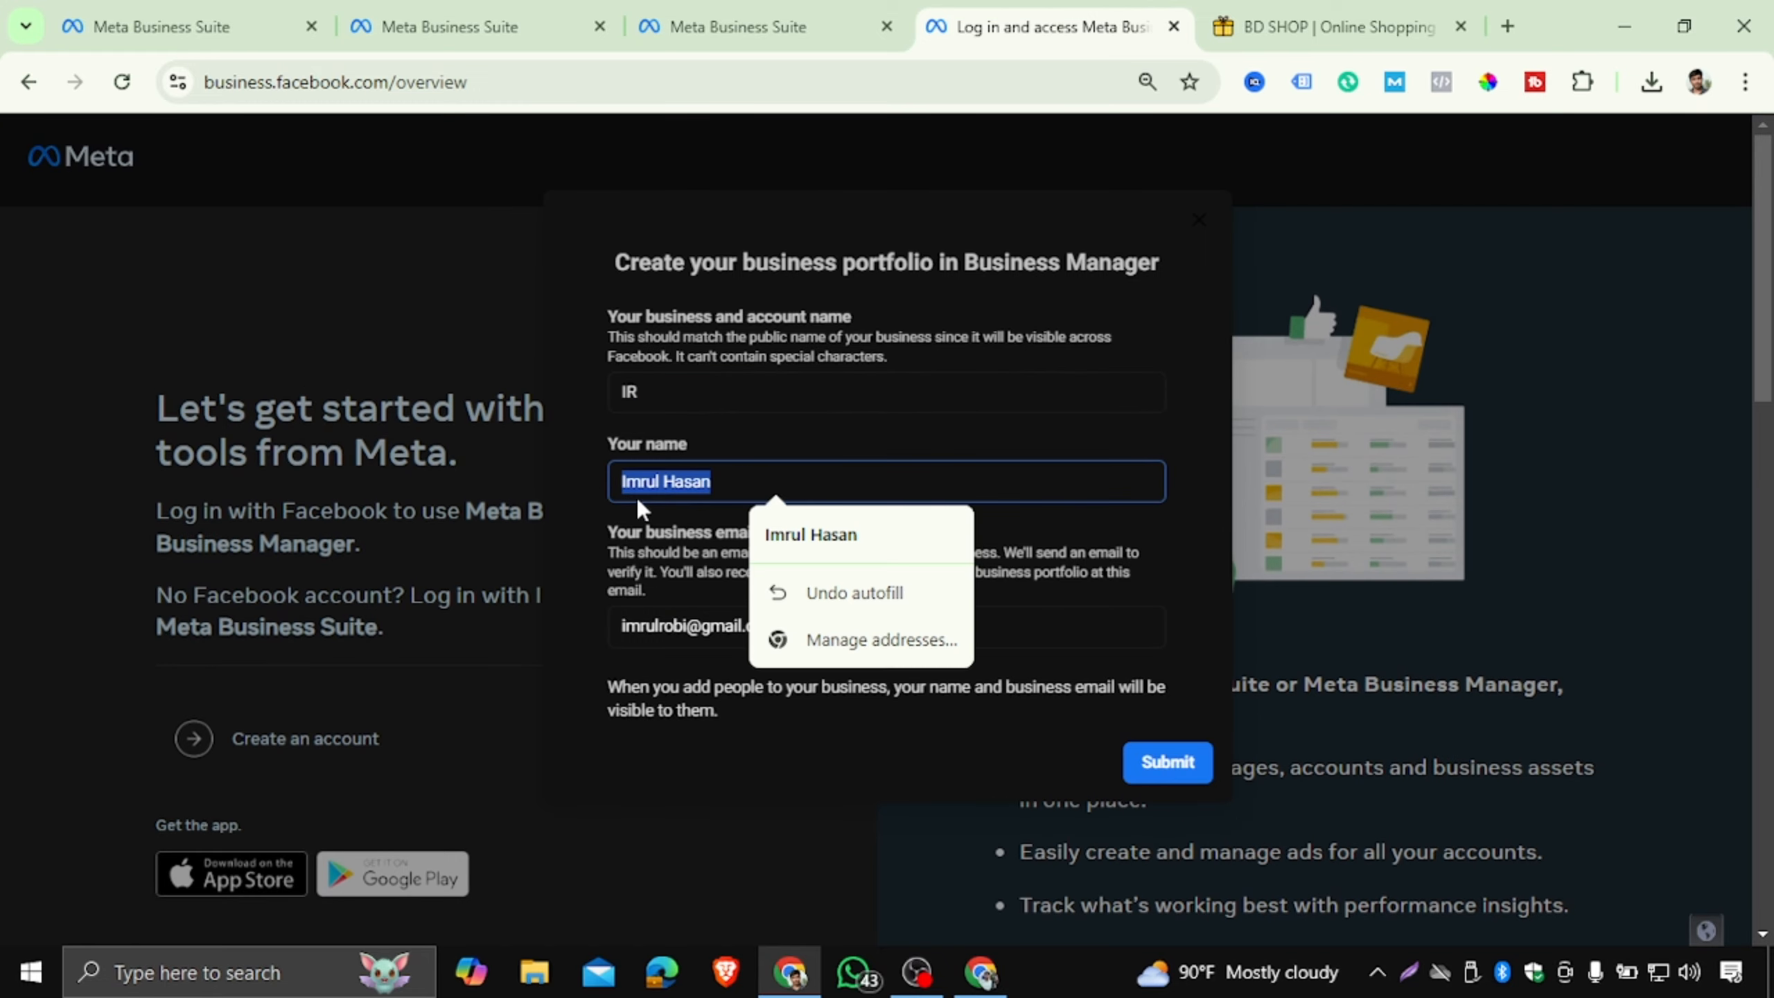
left_click(692, 624)
left_click_drag(791, 628, 577, 627)
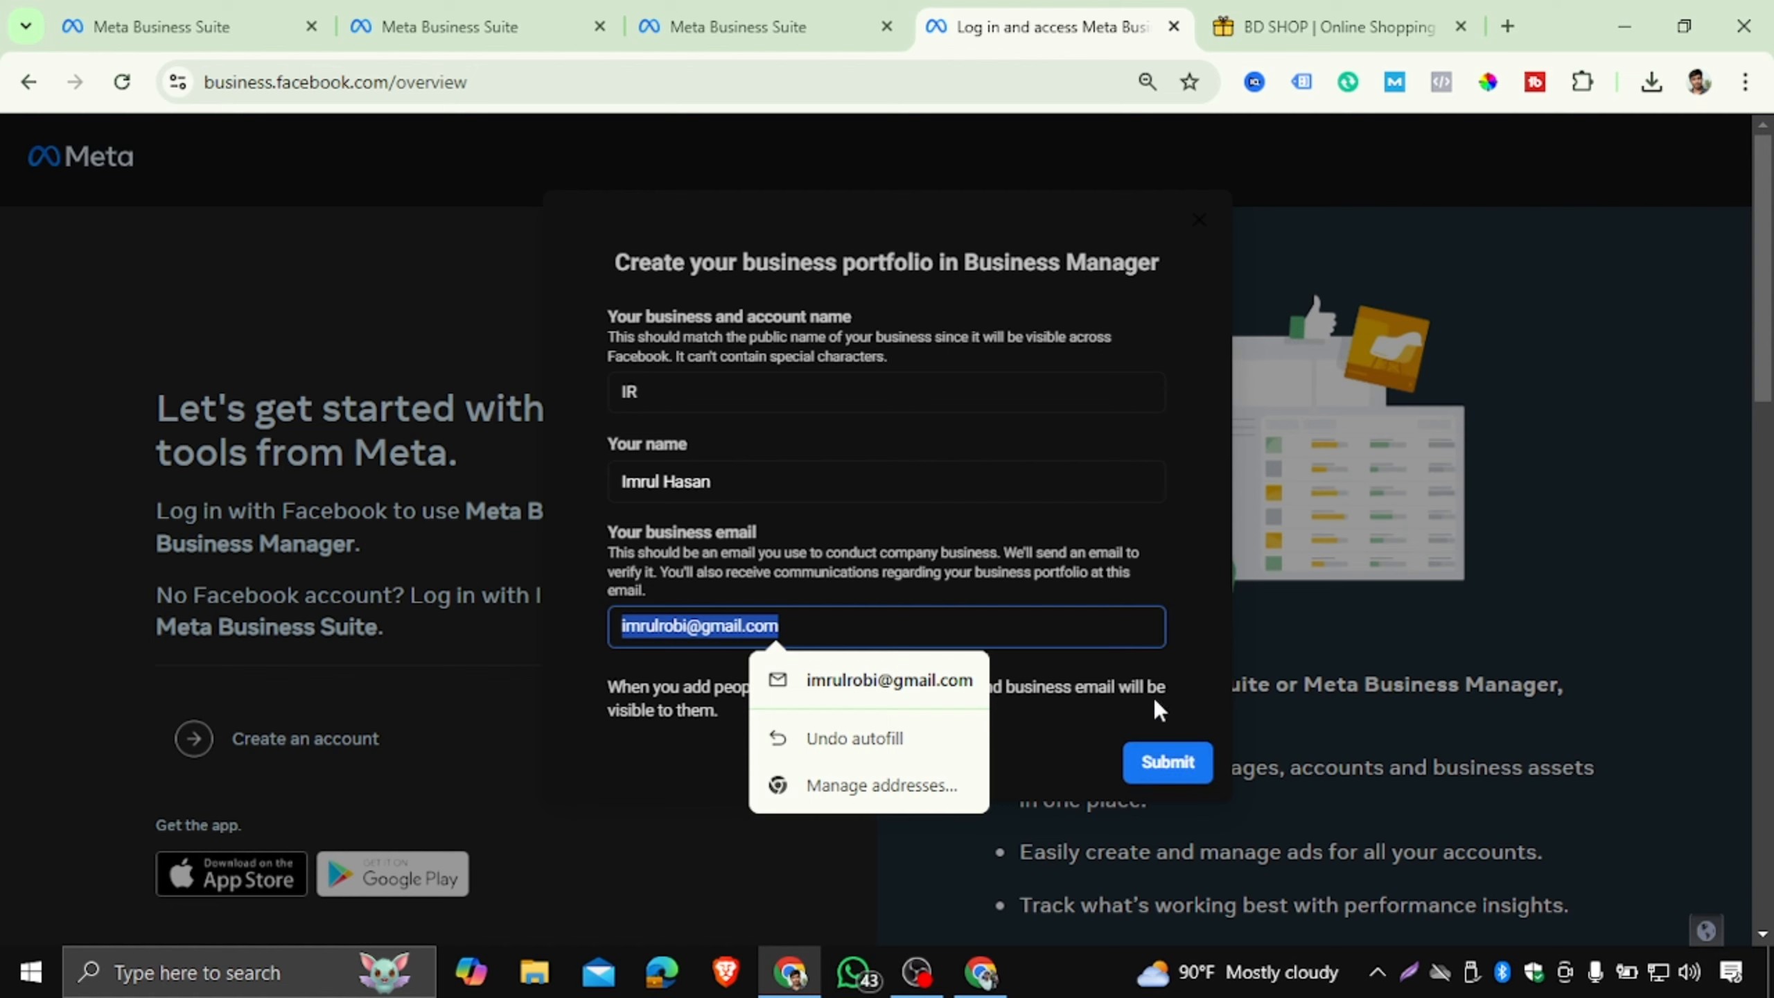
left_click(1169, 764)
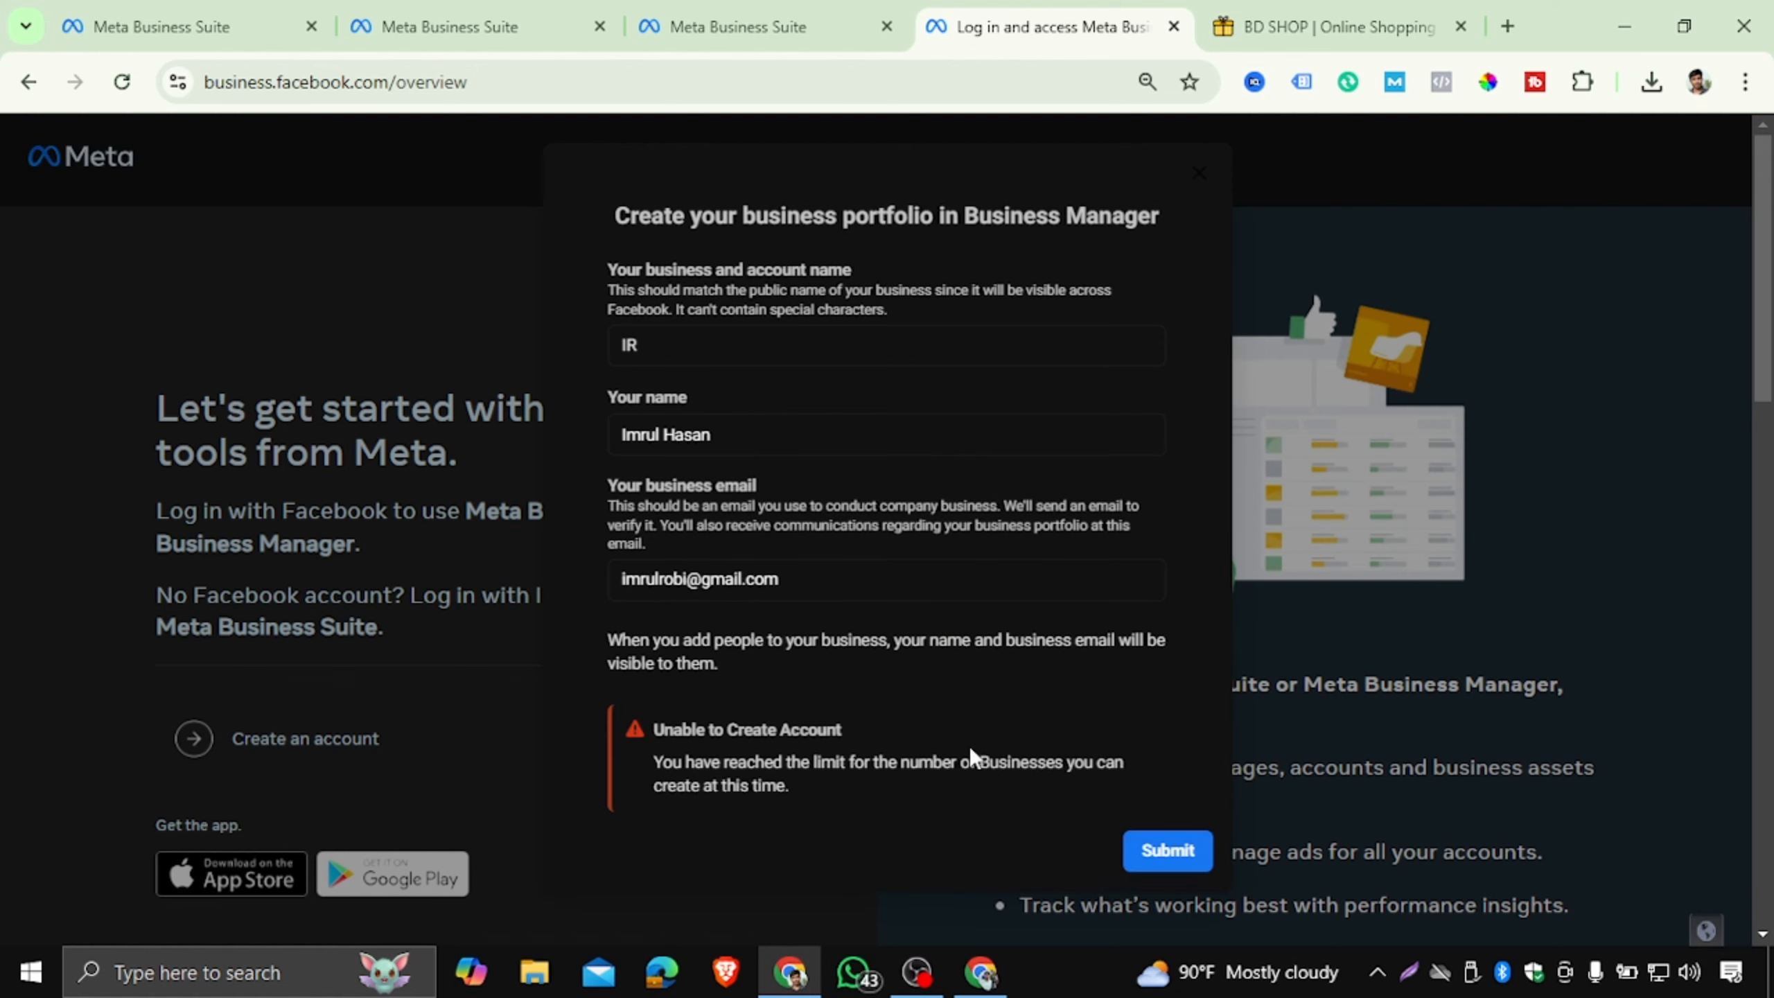
scroll(696, 696, "down", 3)
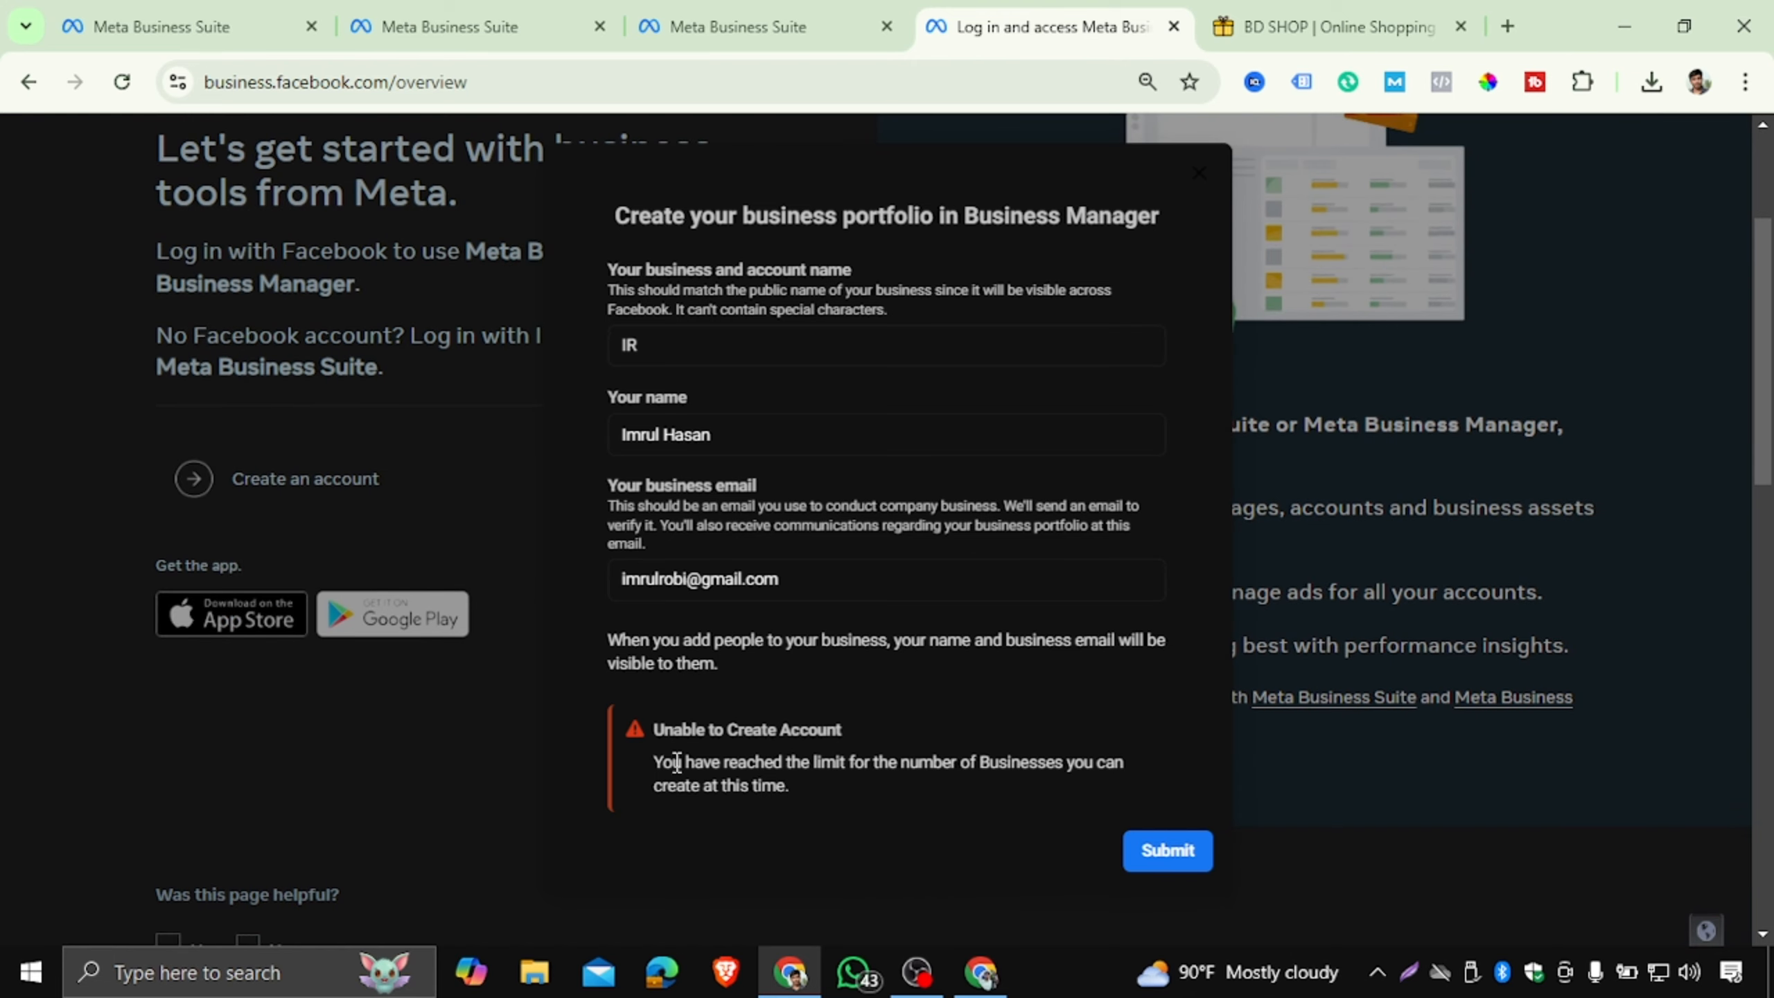
left_click_drag(672, 763, 960, 787)
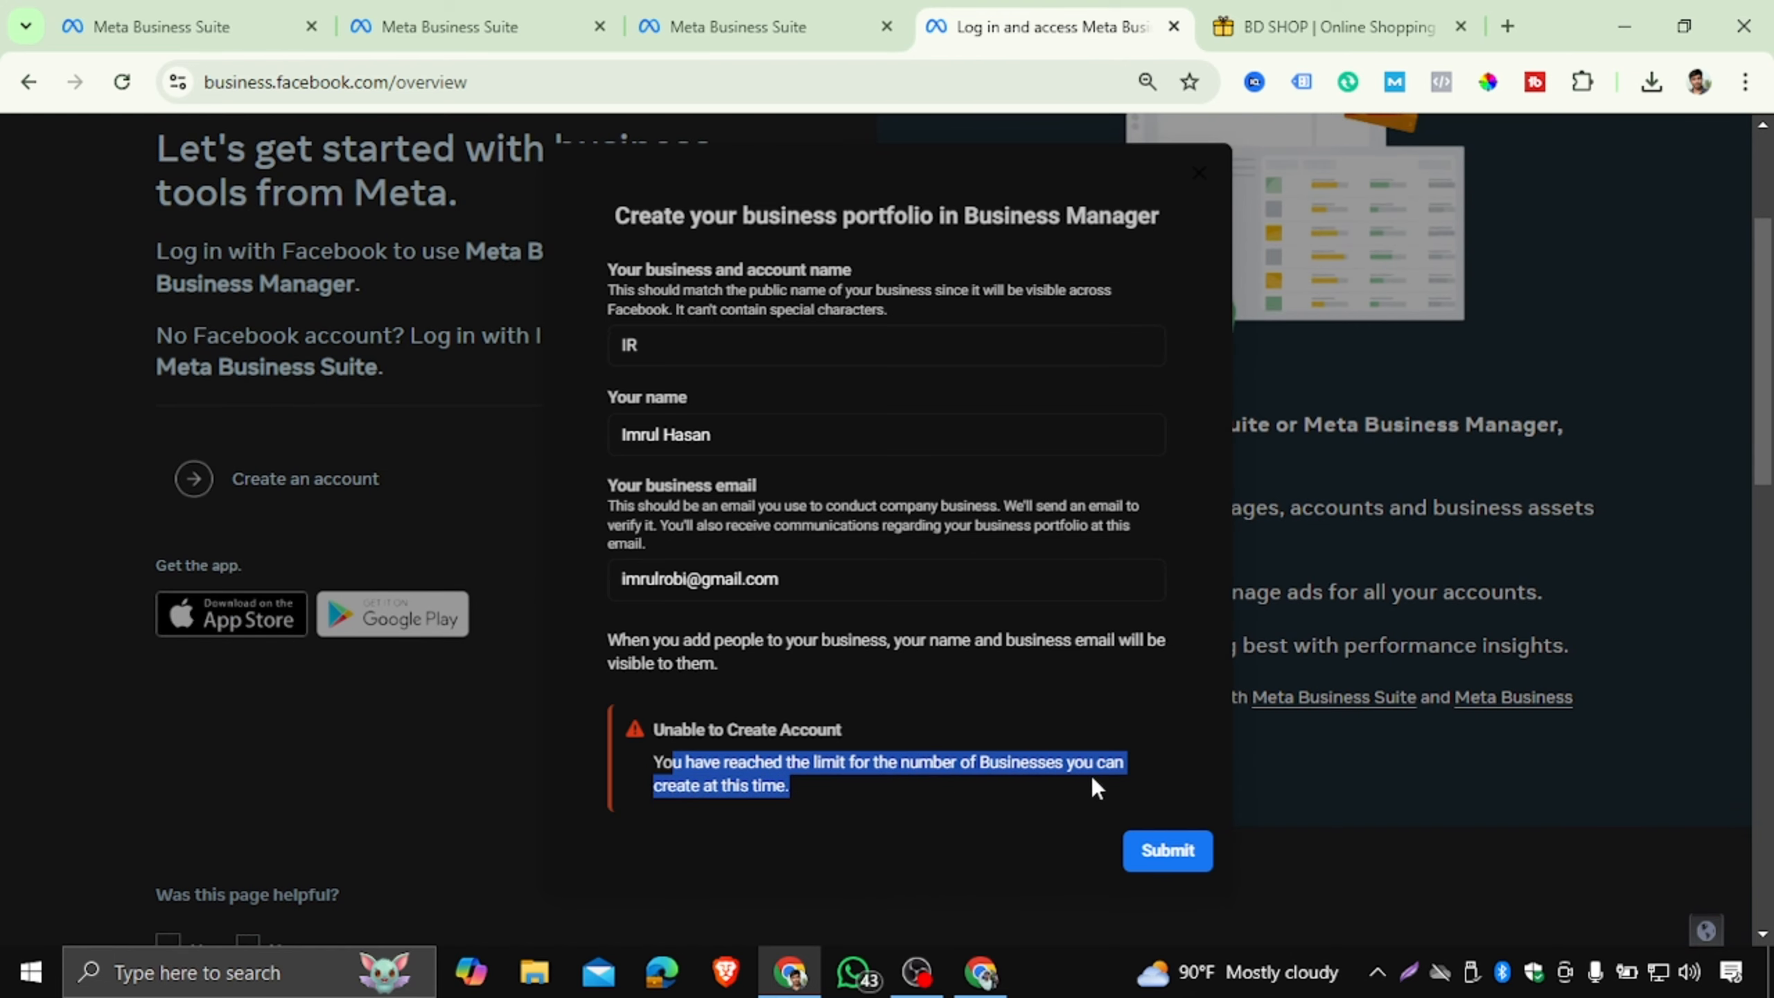
left_click(815, 781)
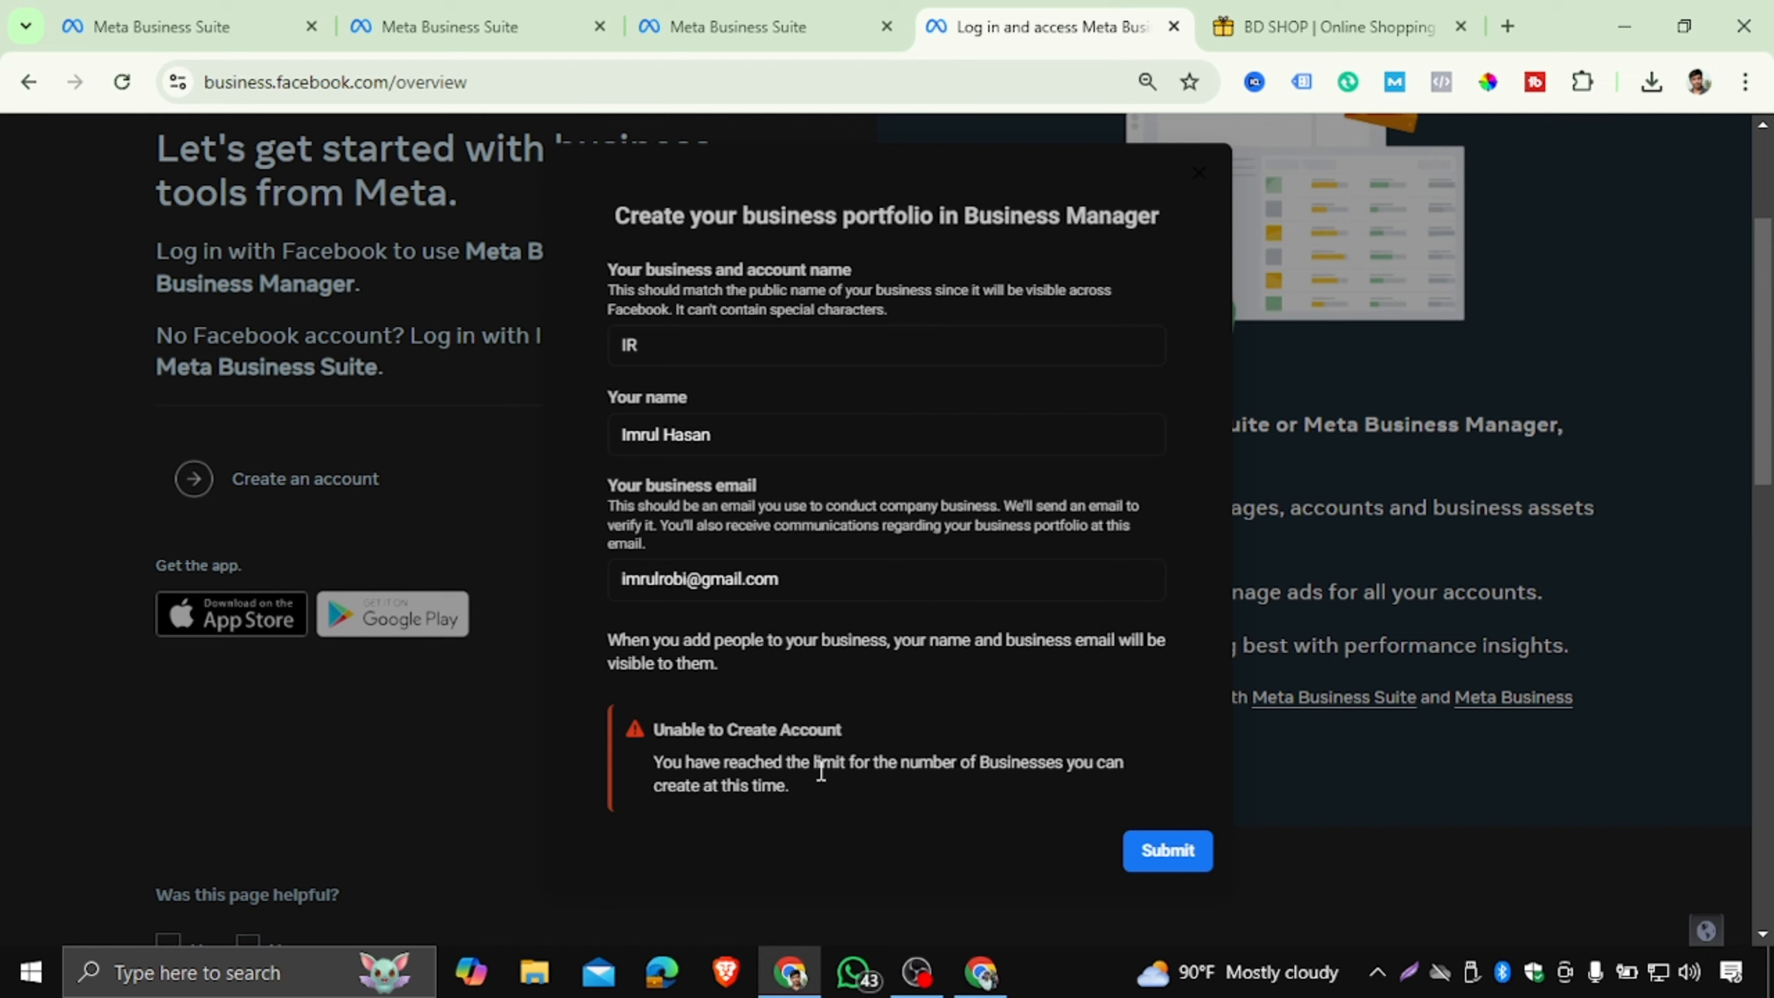
left_click_drag(969, 734, 1059, 811)
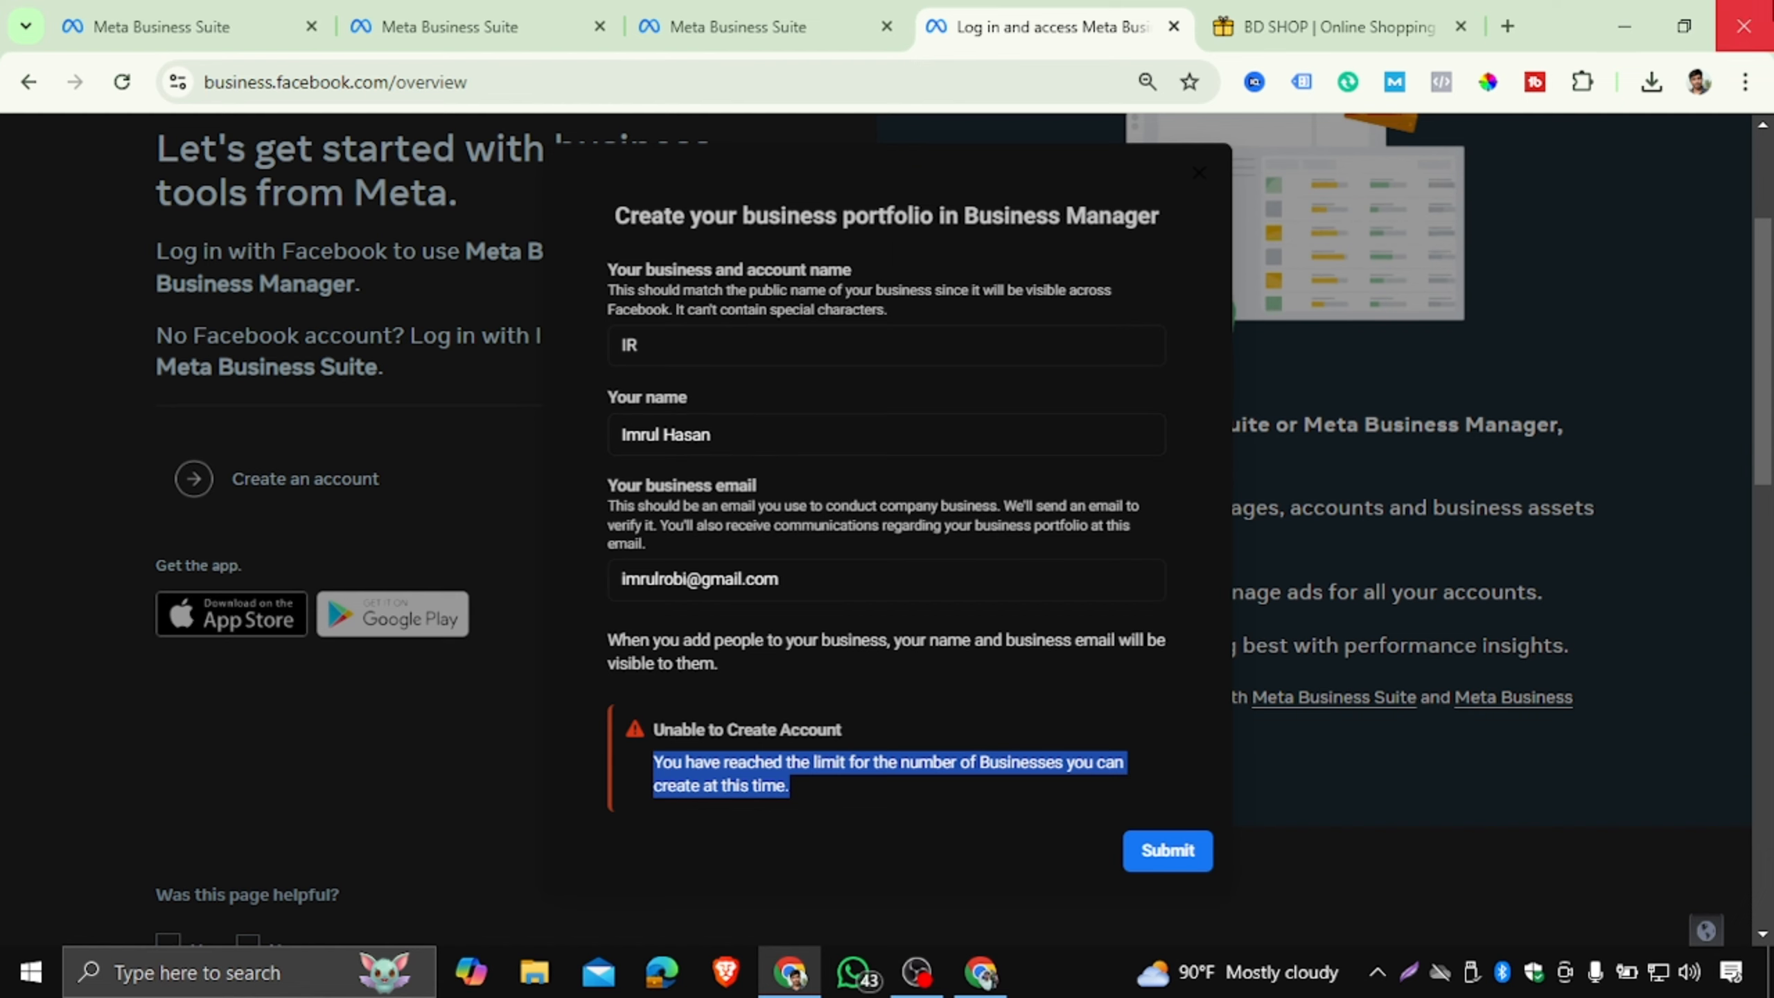
Close the Pixels settings, login page, BD SHOP and second Business Suite tabs.
left_click(474, 4)
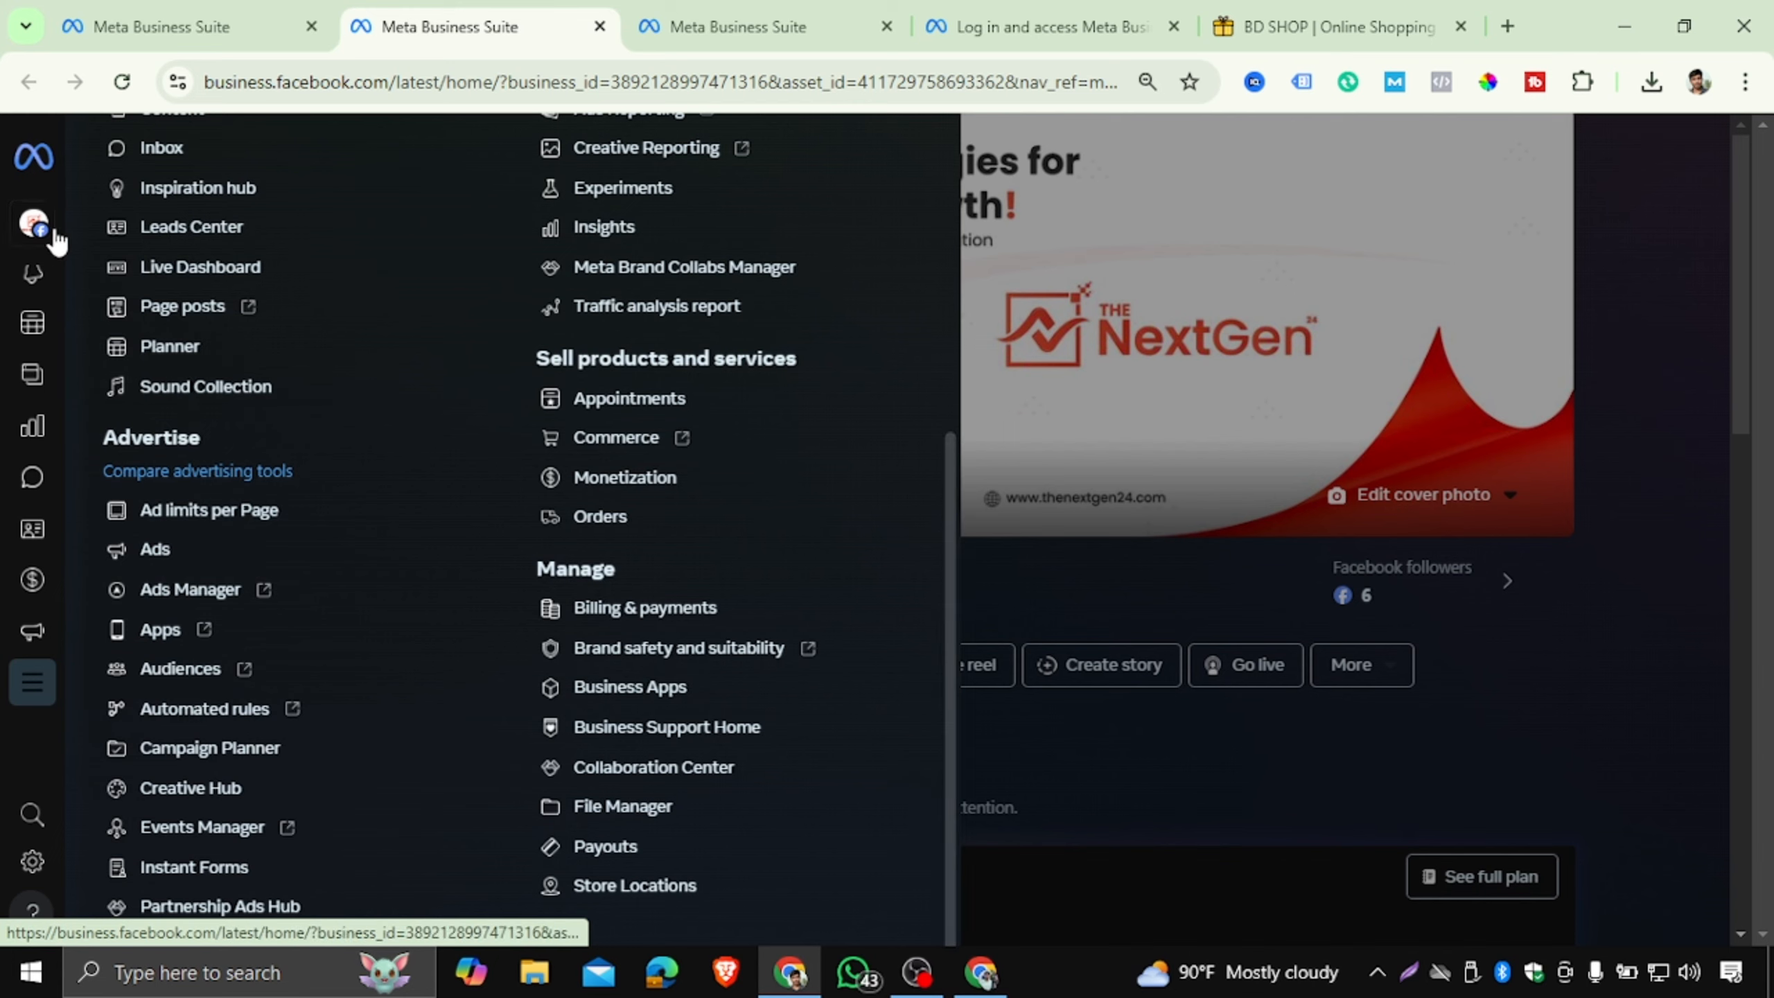
left_click(740, 27)
left_click(397, 5)
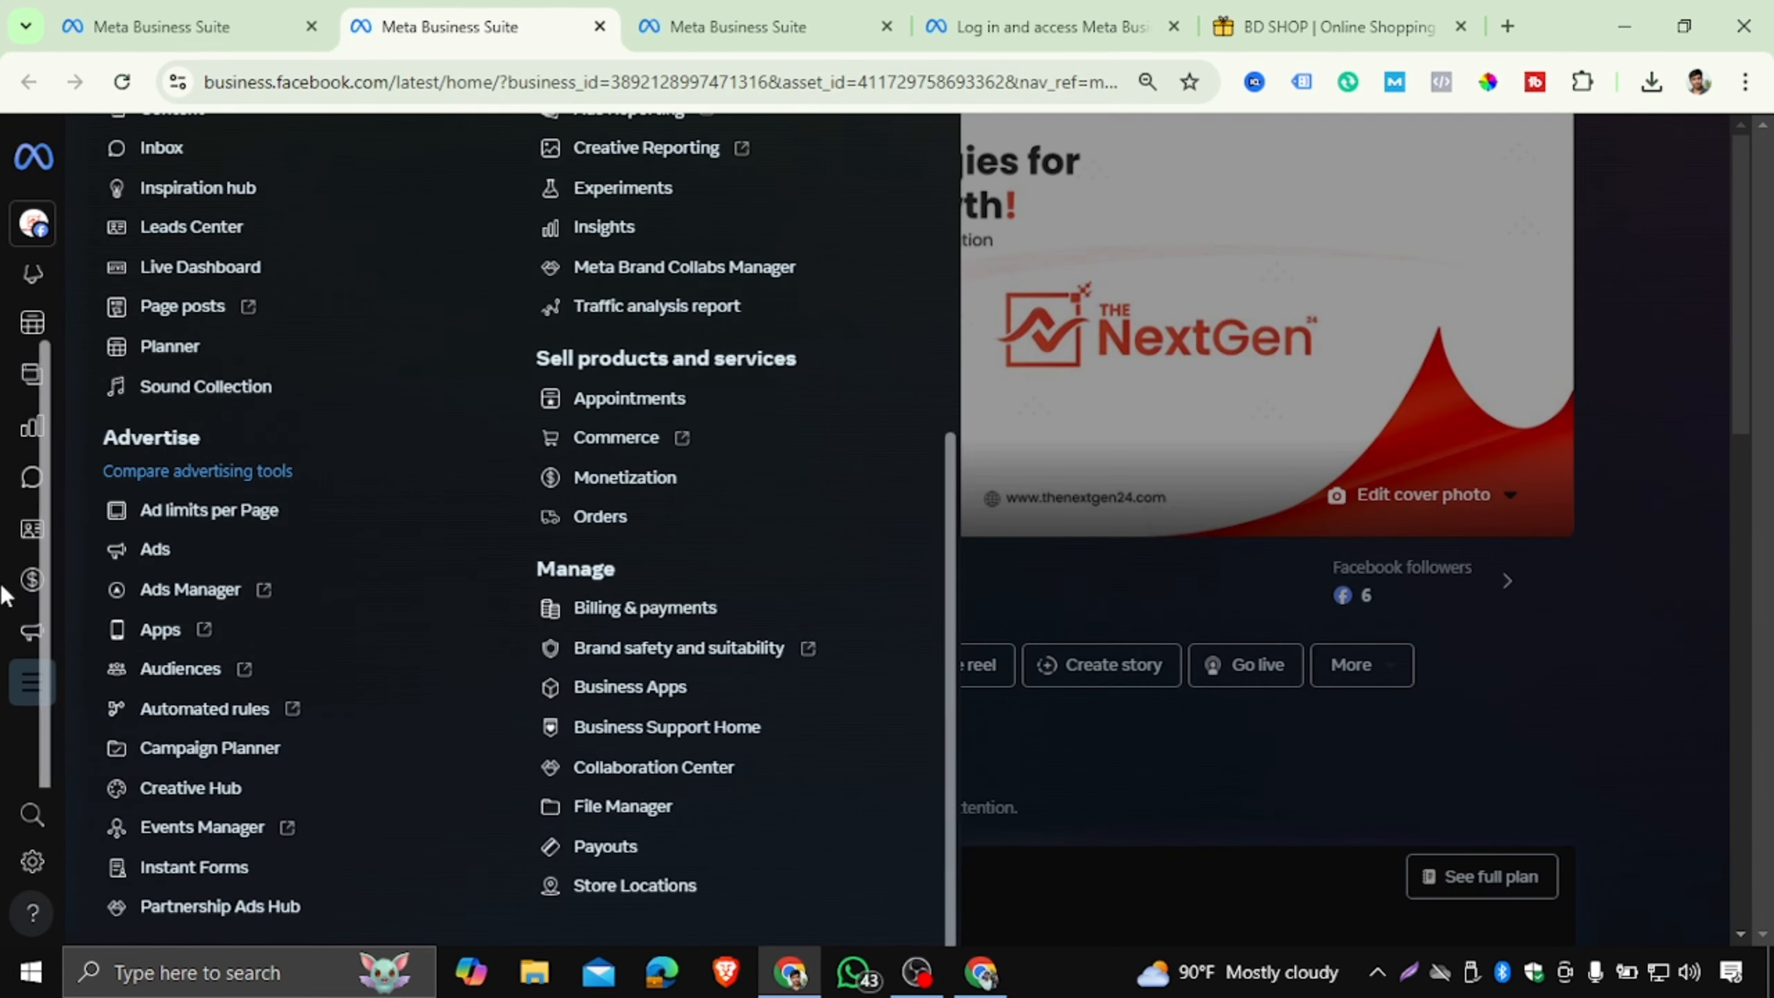
left_click(887, 26)
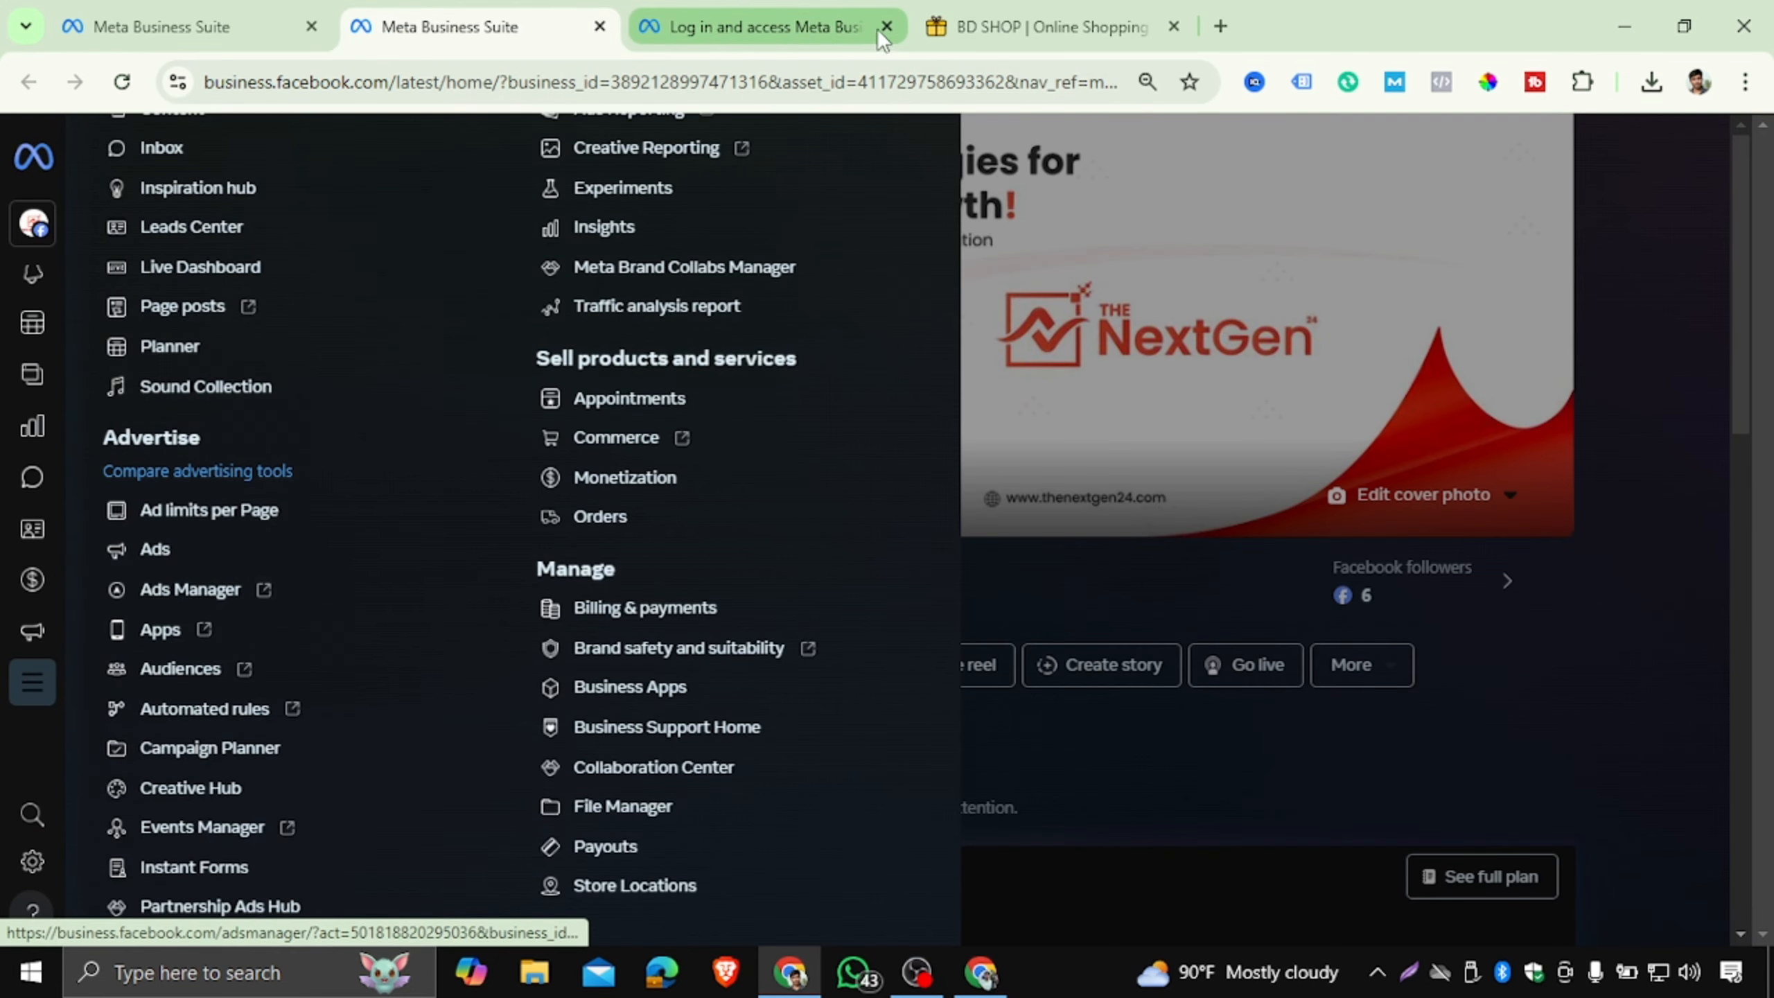
left_click(887, 26)
left_click(889, 28)
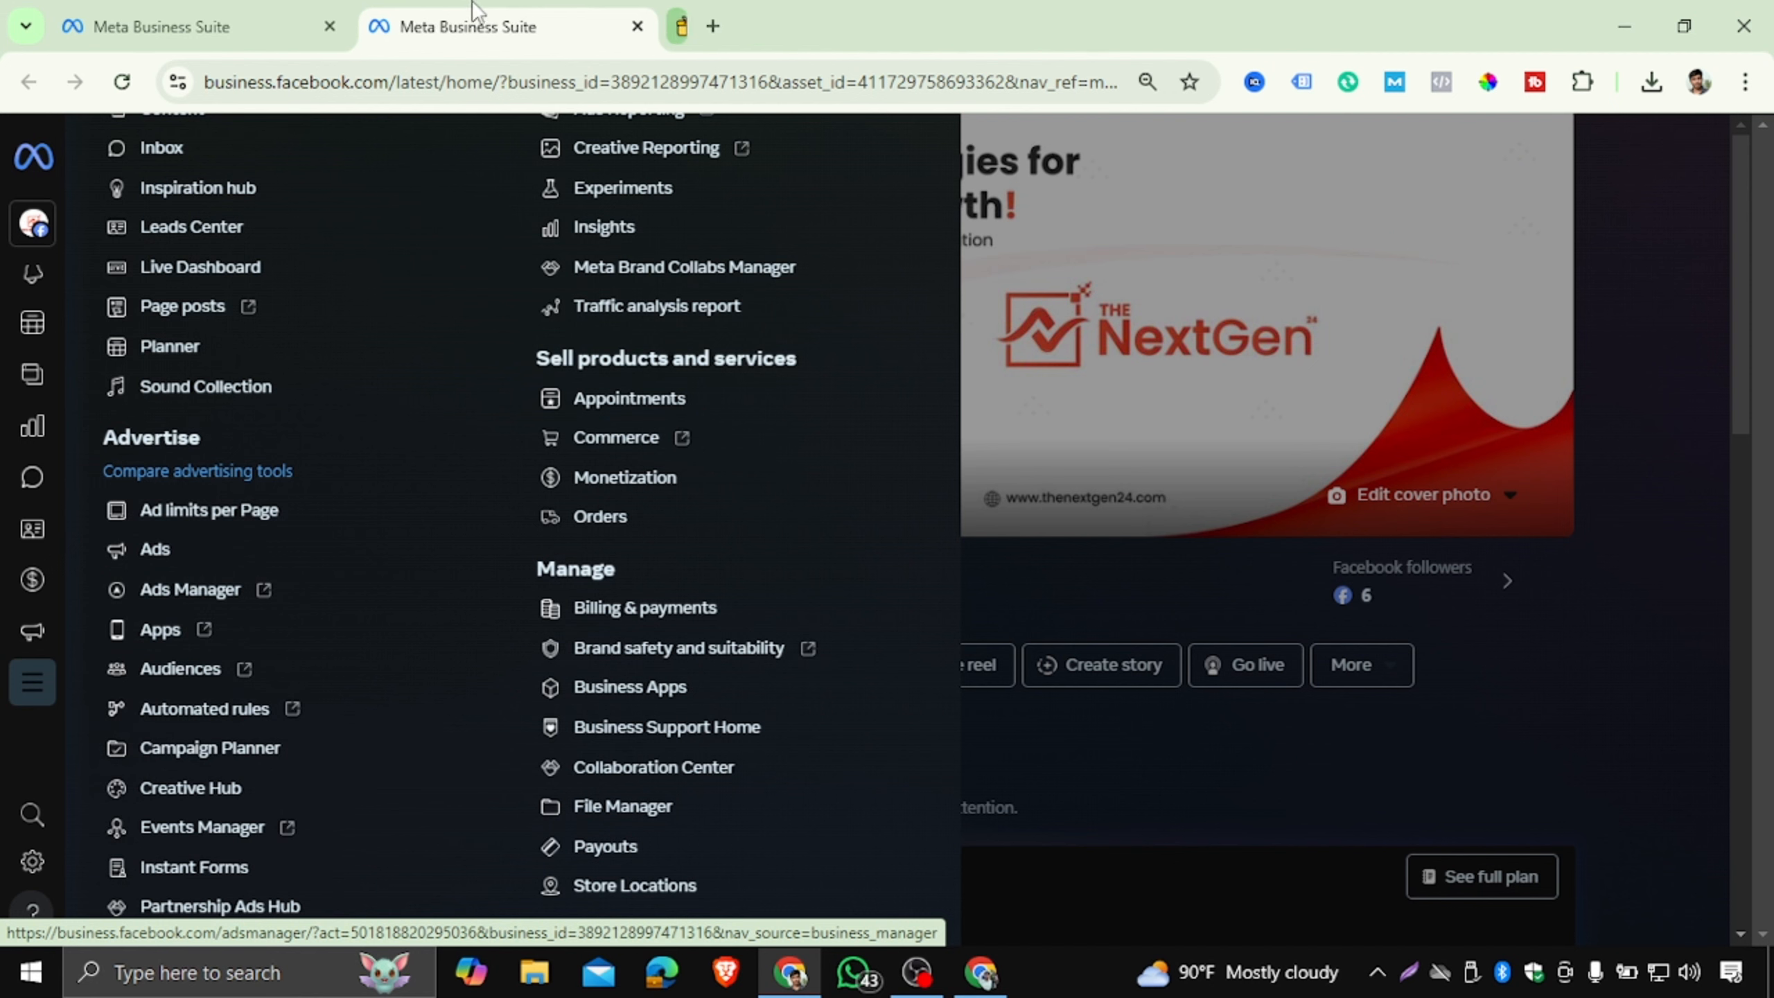
left_click(225, 43)
left_click(645, 31)
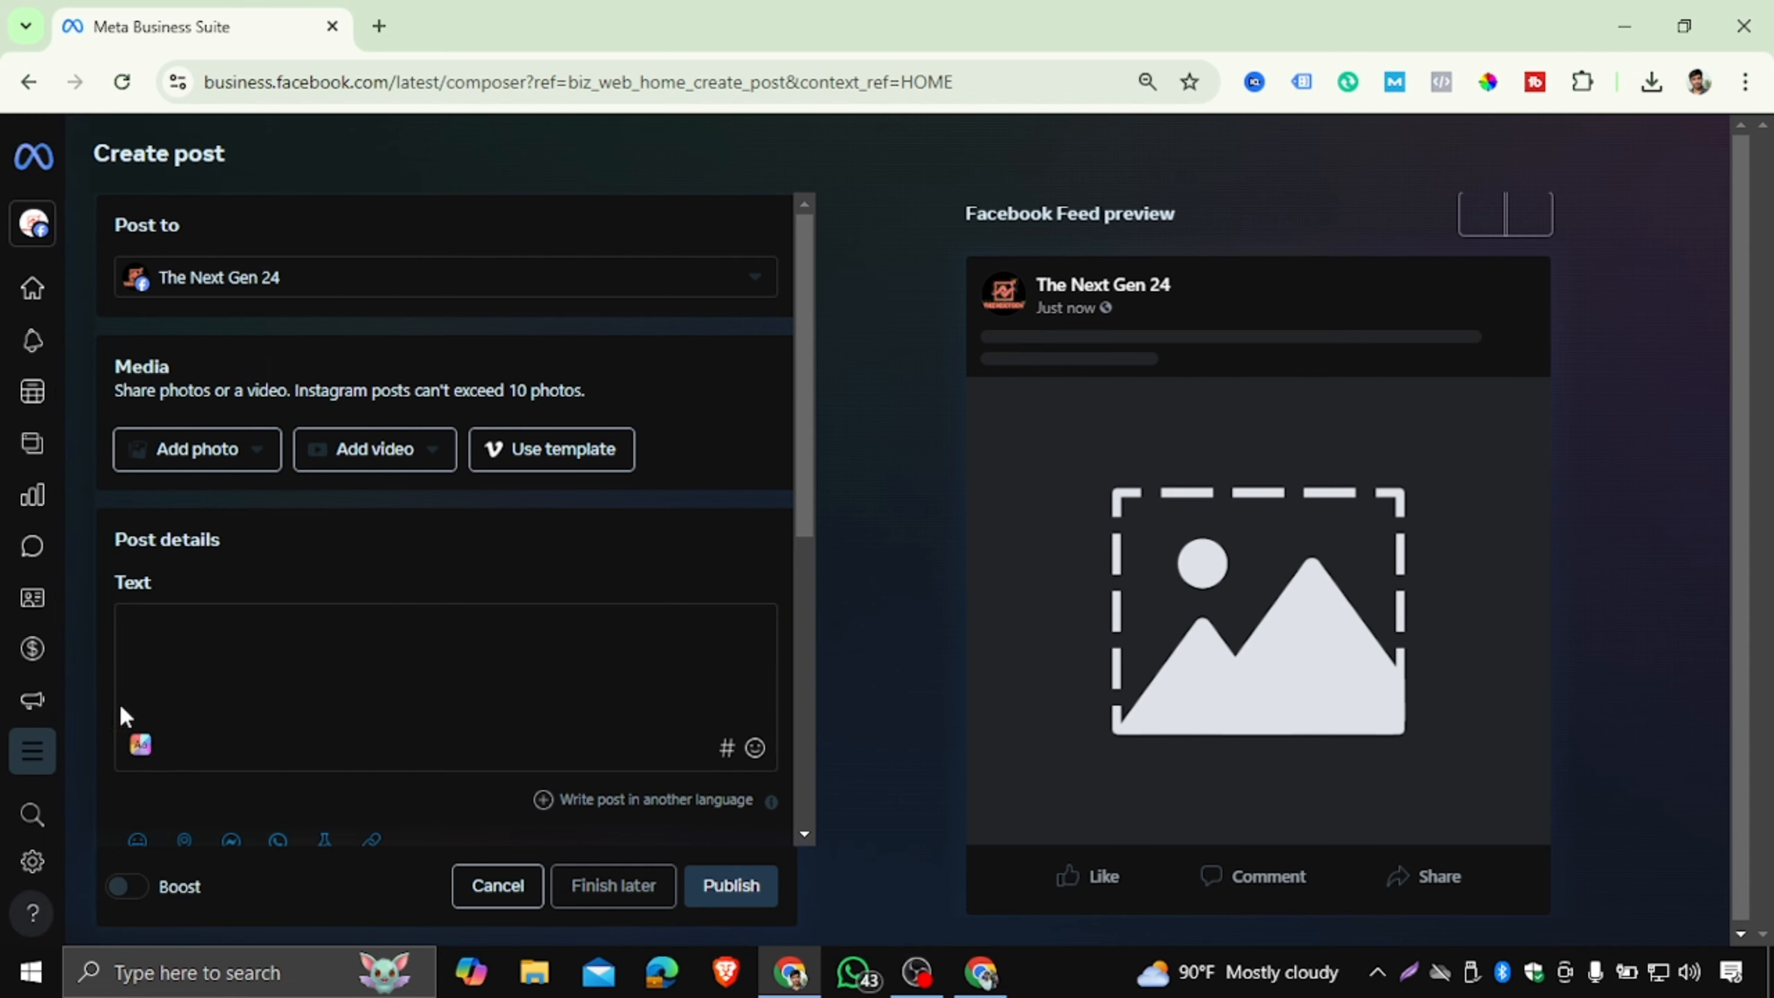
Go to Business Manager for The Next Gen 24 from the sidebar Help menu.
mouse_move(36, 885)
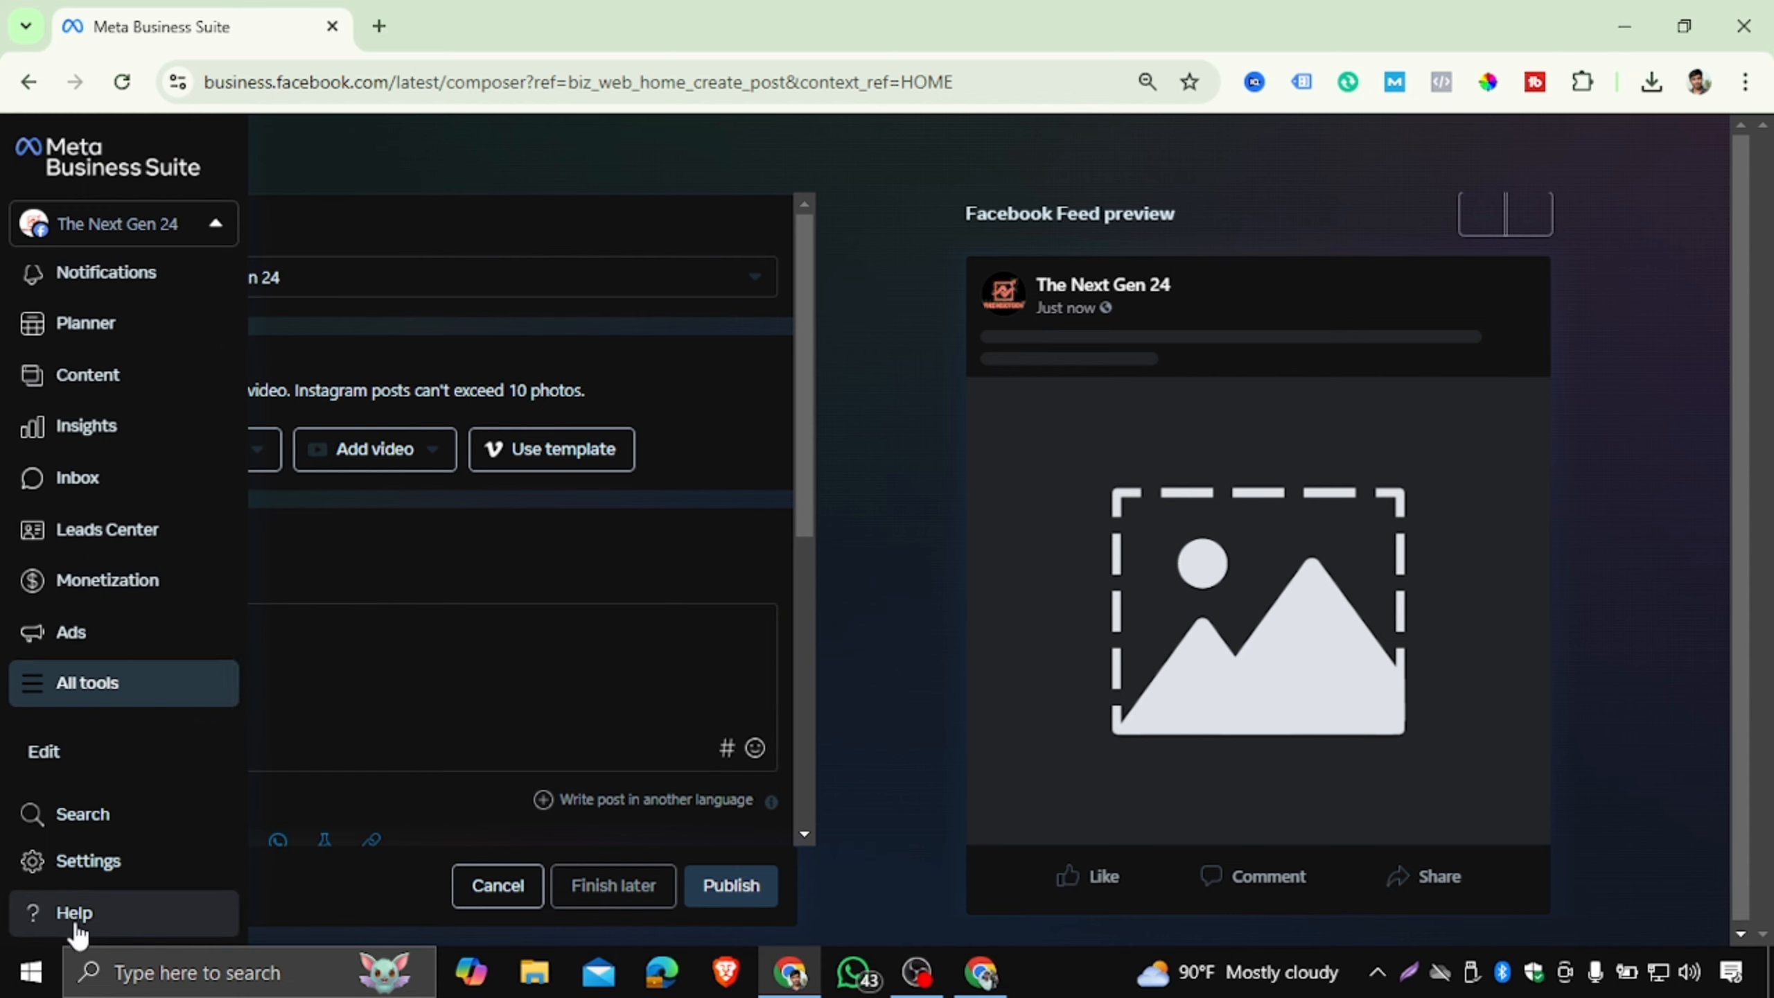
left_click(56, 926)
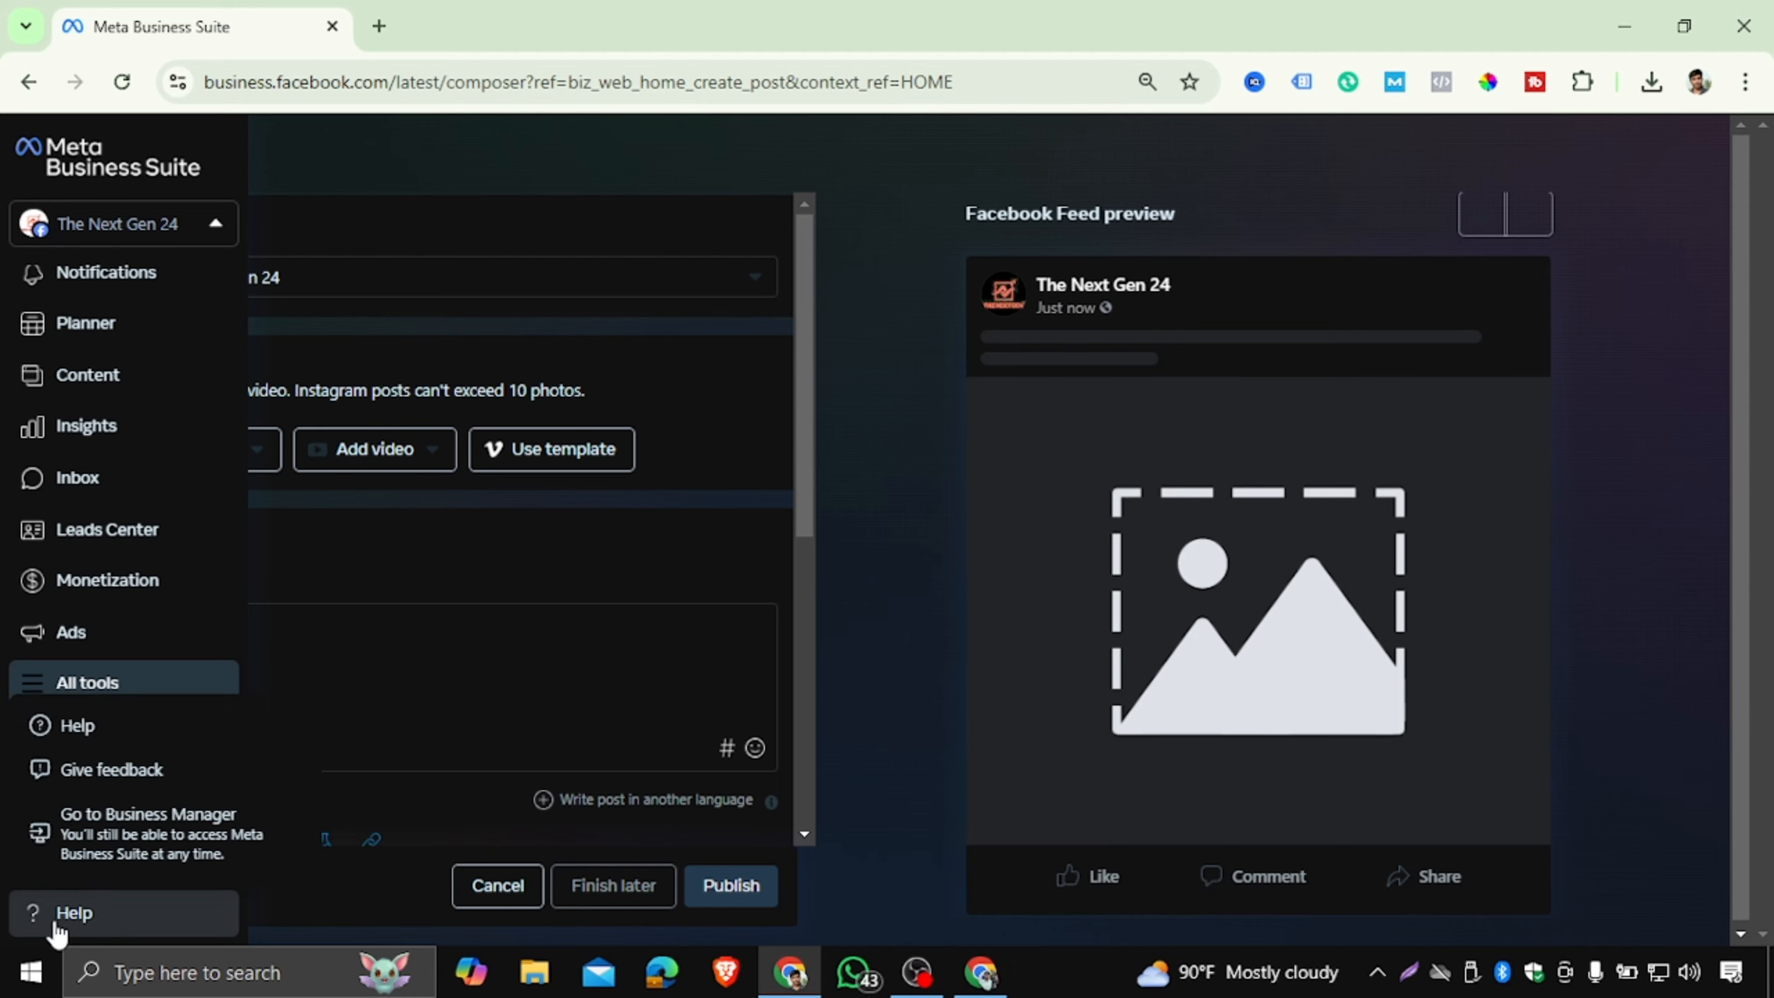
left_click(173, 848)
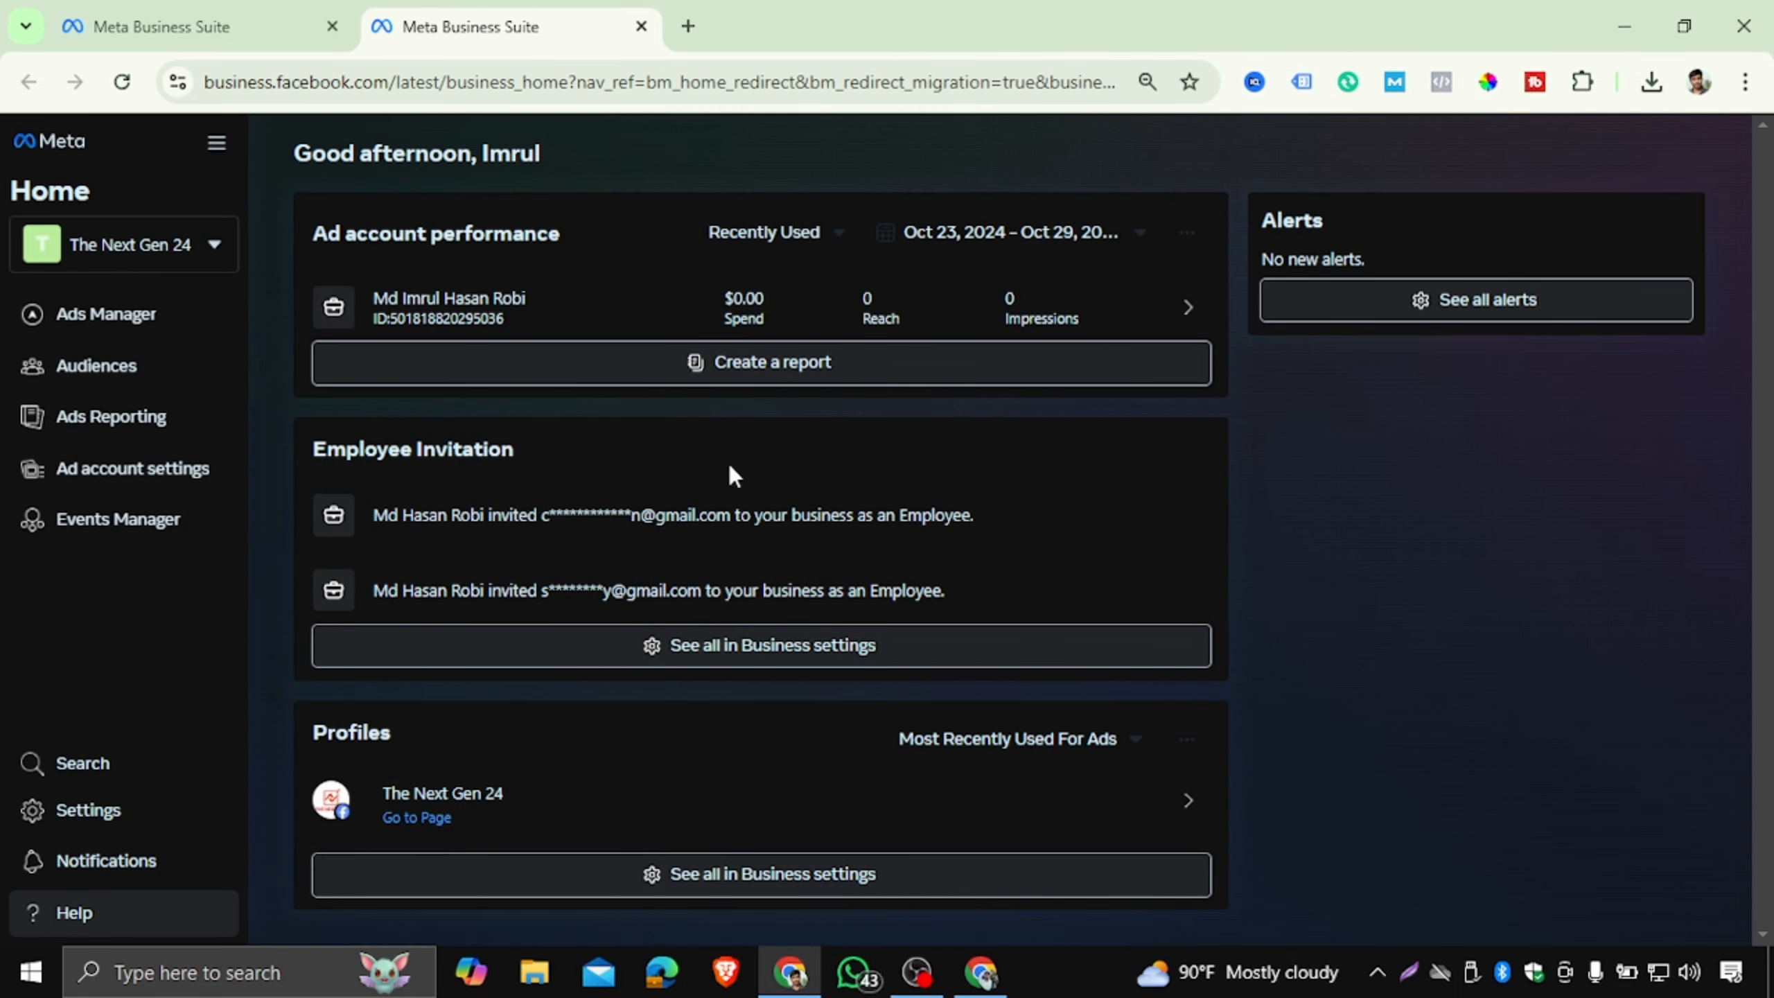
Switch the home portfolio dropdown to Robi Digital Academy and highlight its profile name.
left_click(209, 249)
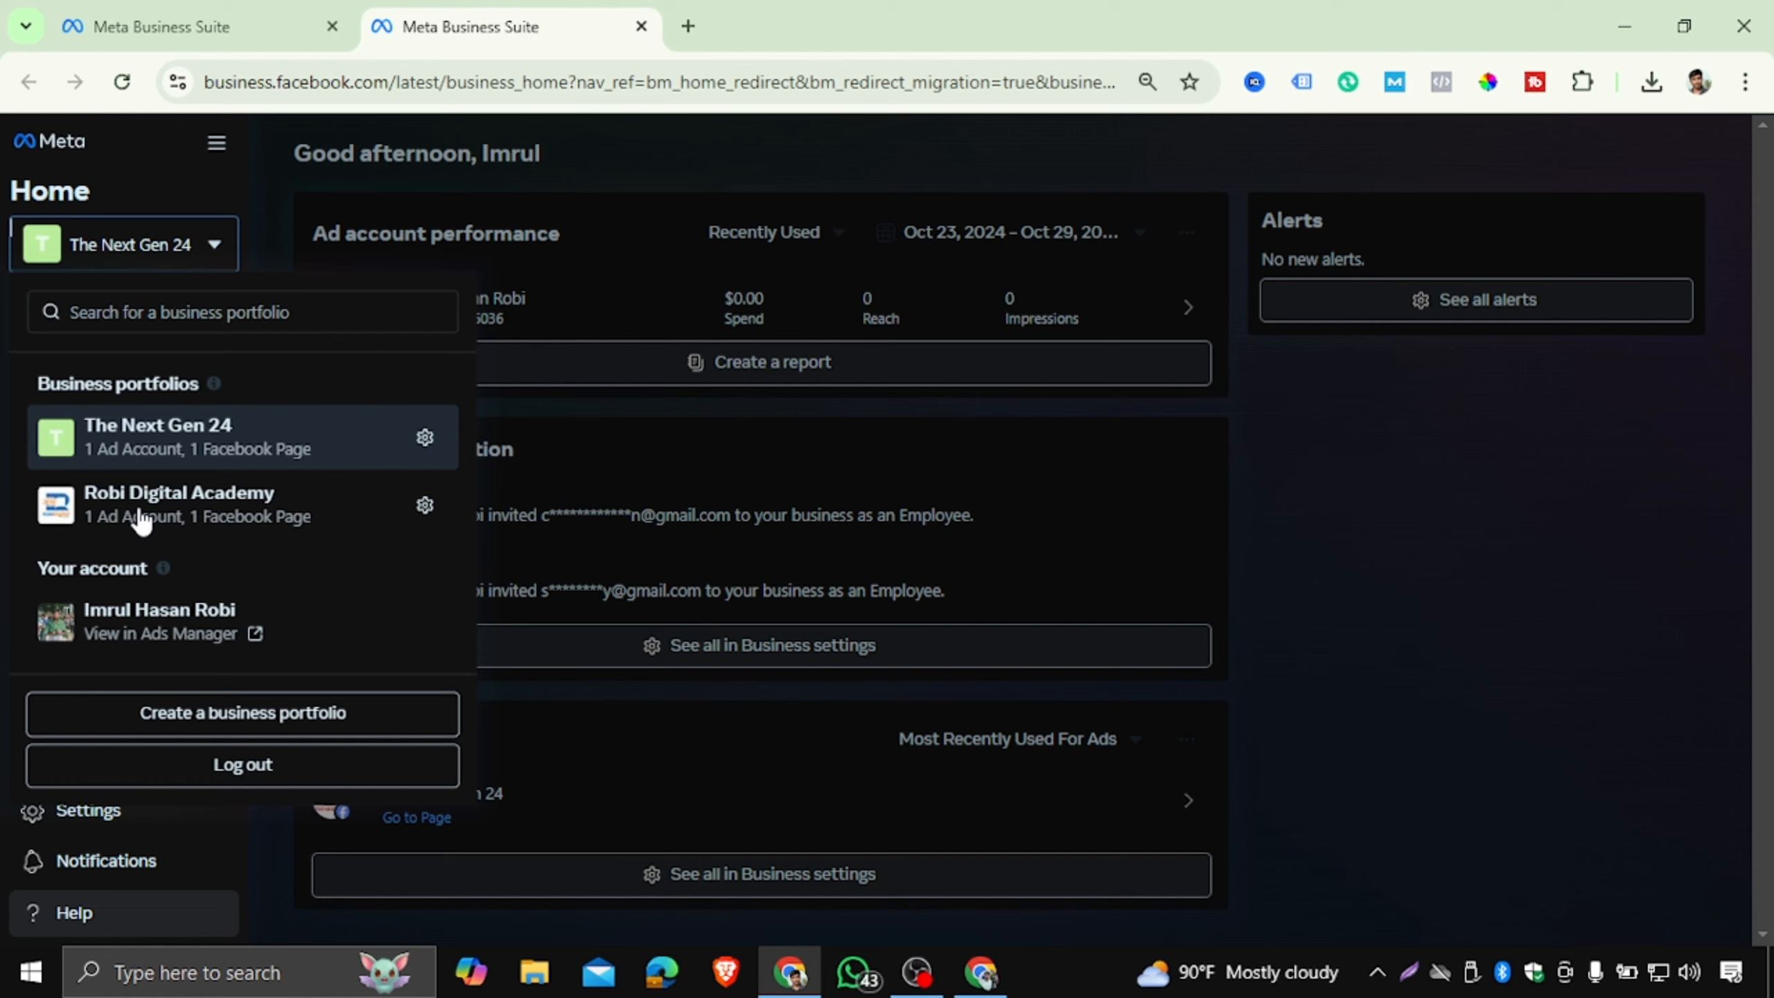
left_click(198, 518)
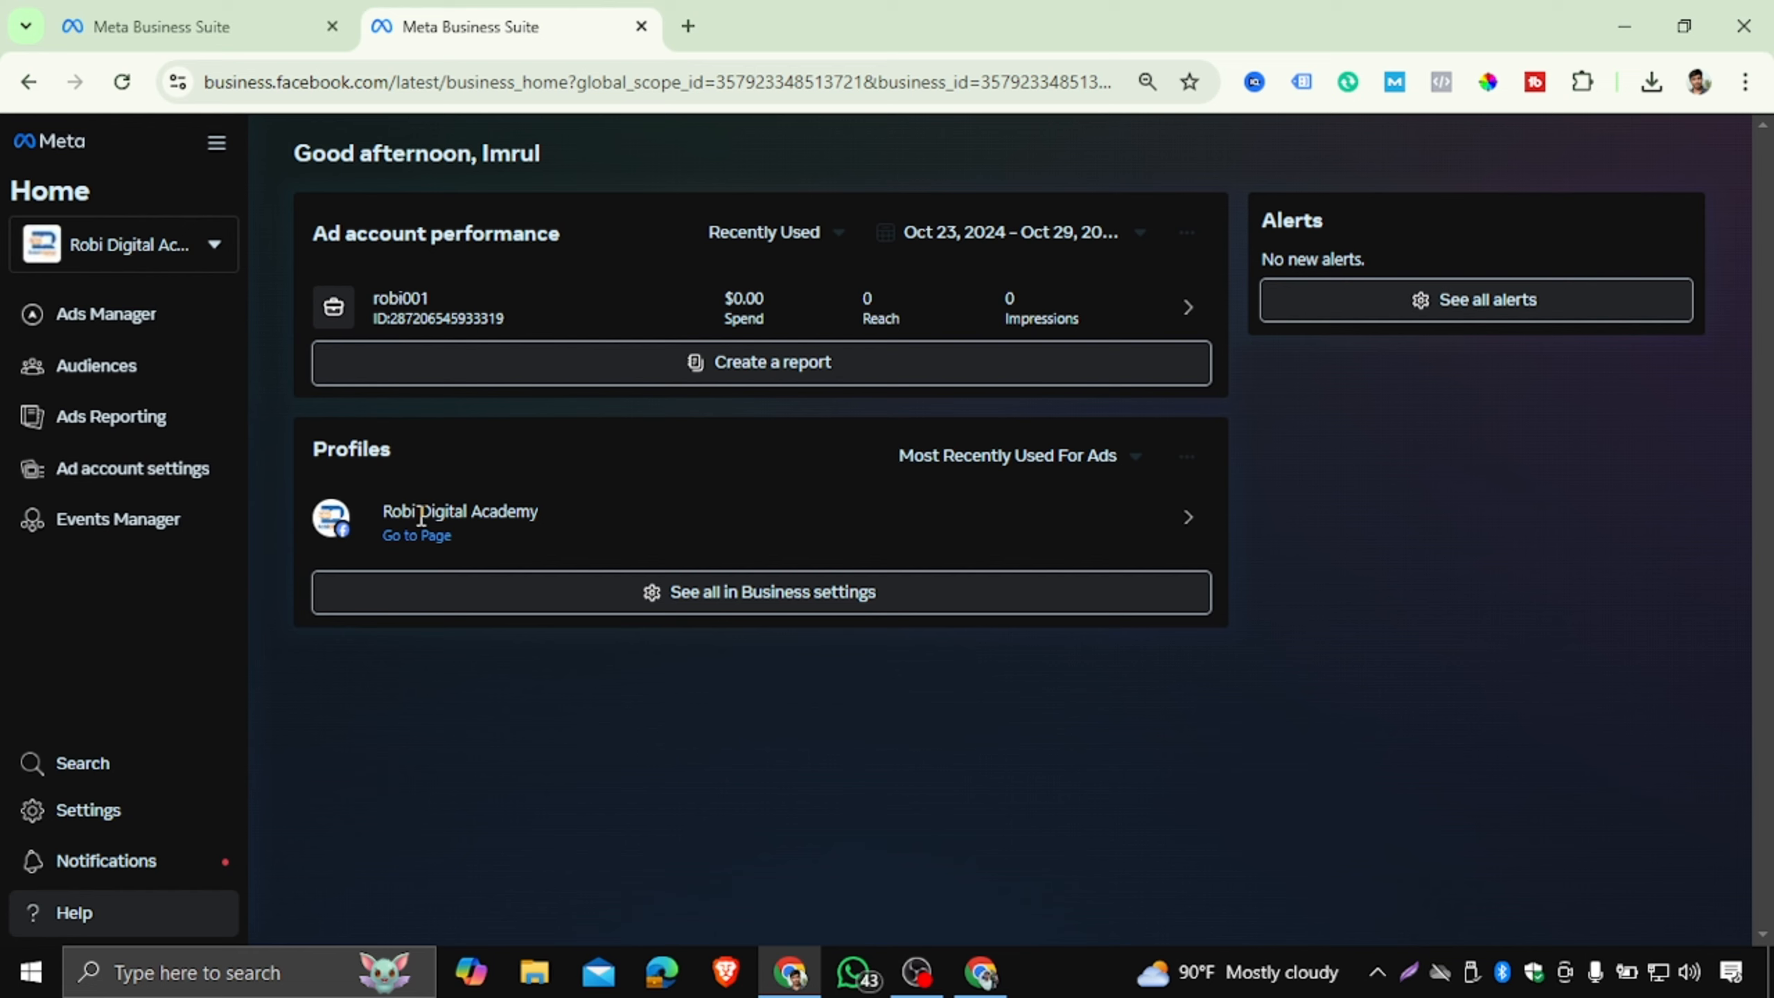
left_click_drag(388, 509, 524, 580)
left_click(444, 674)
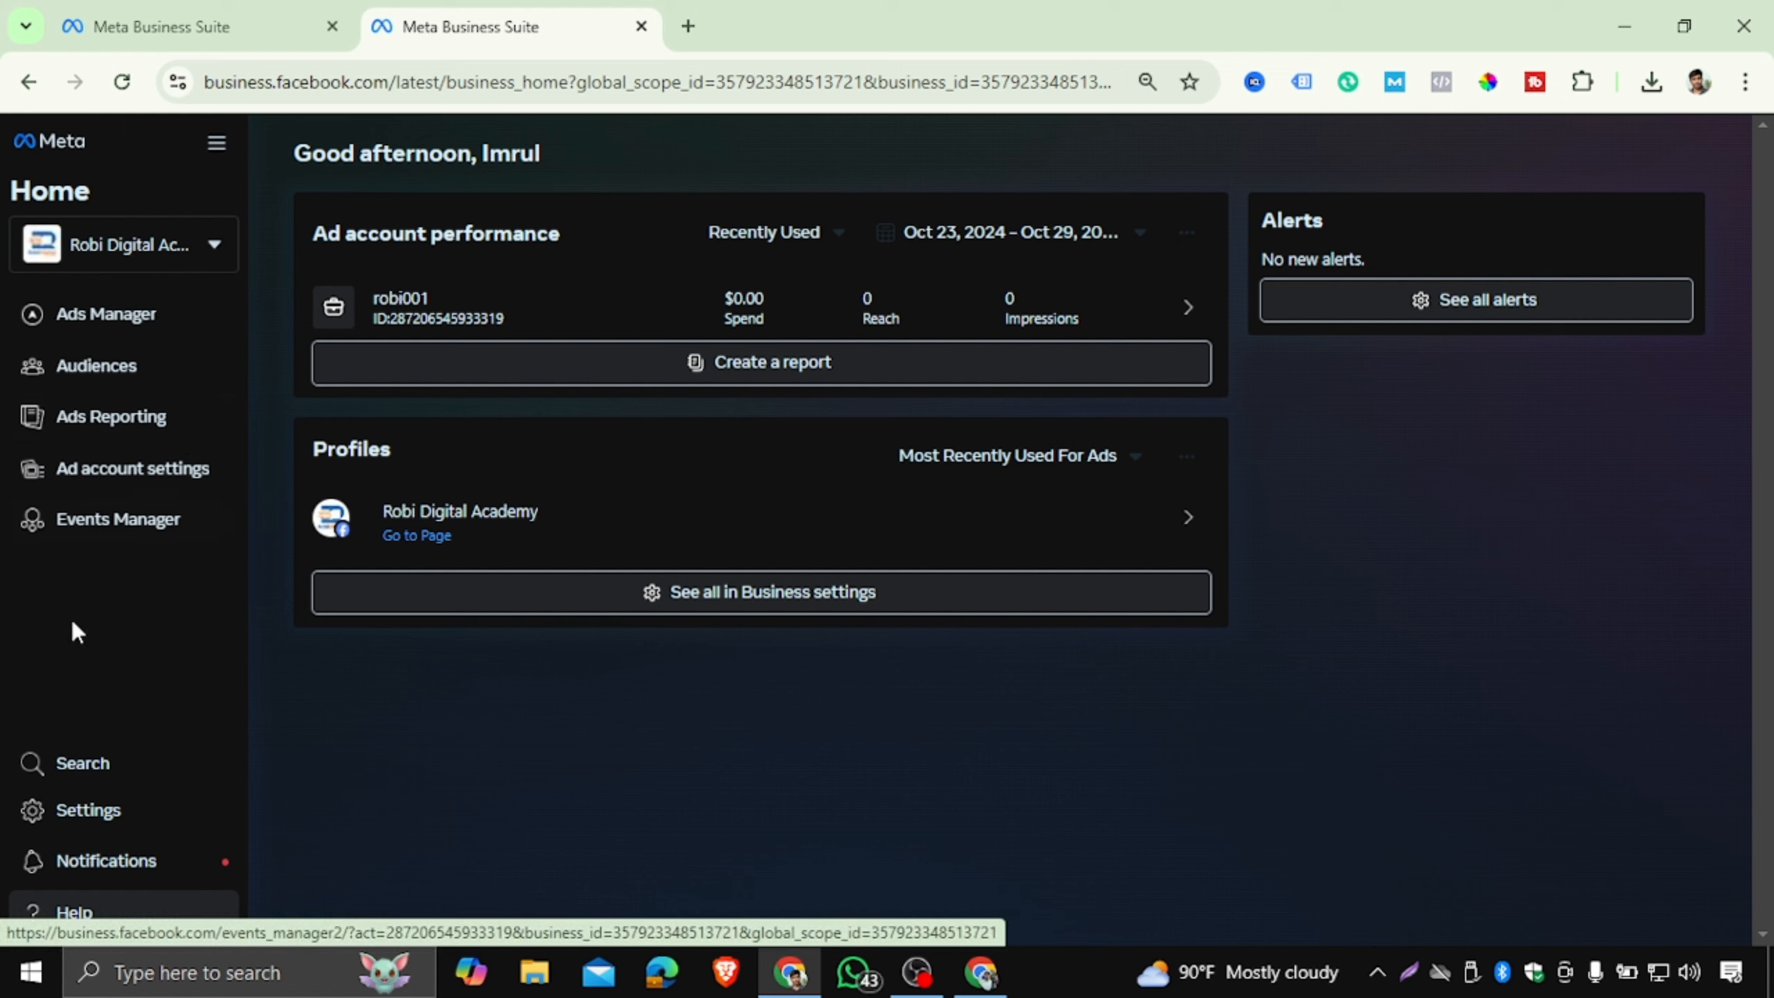
Open Robi Digital Academy's portfolio Settings from All tools and choose Business Manager in the sidebar.
left_click(216, 144)
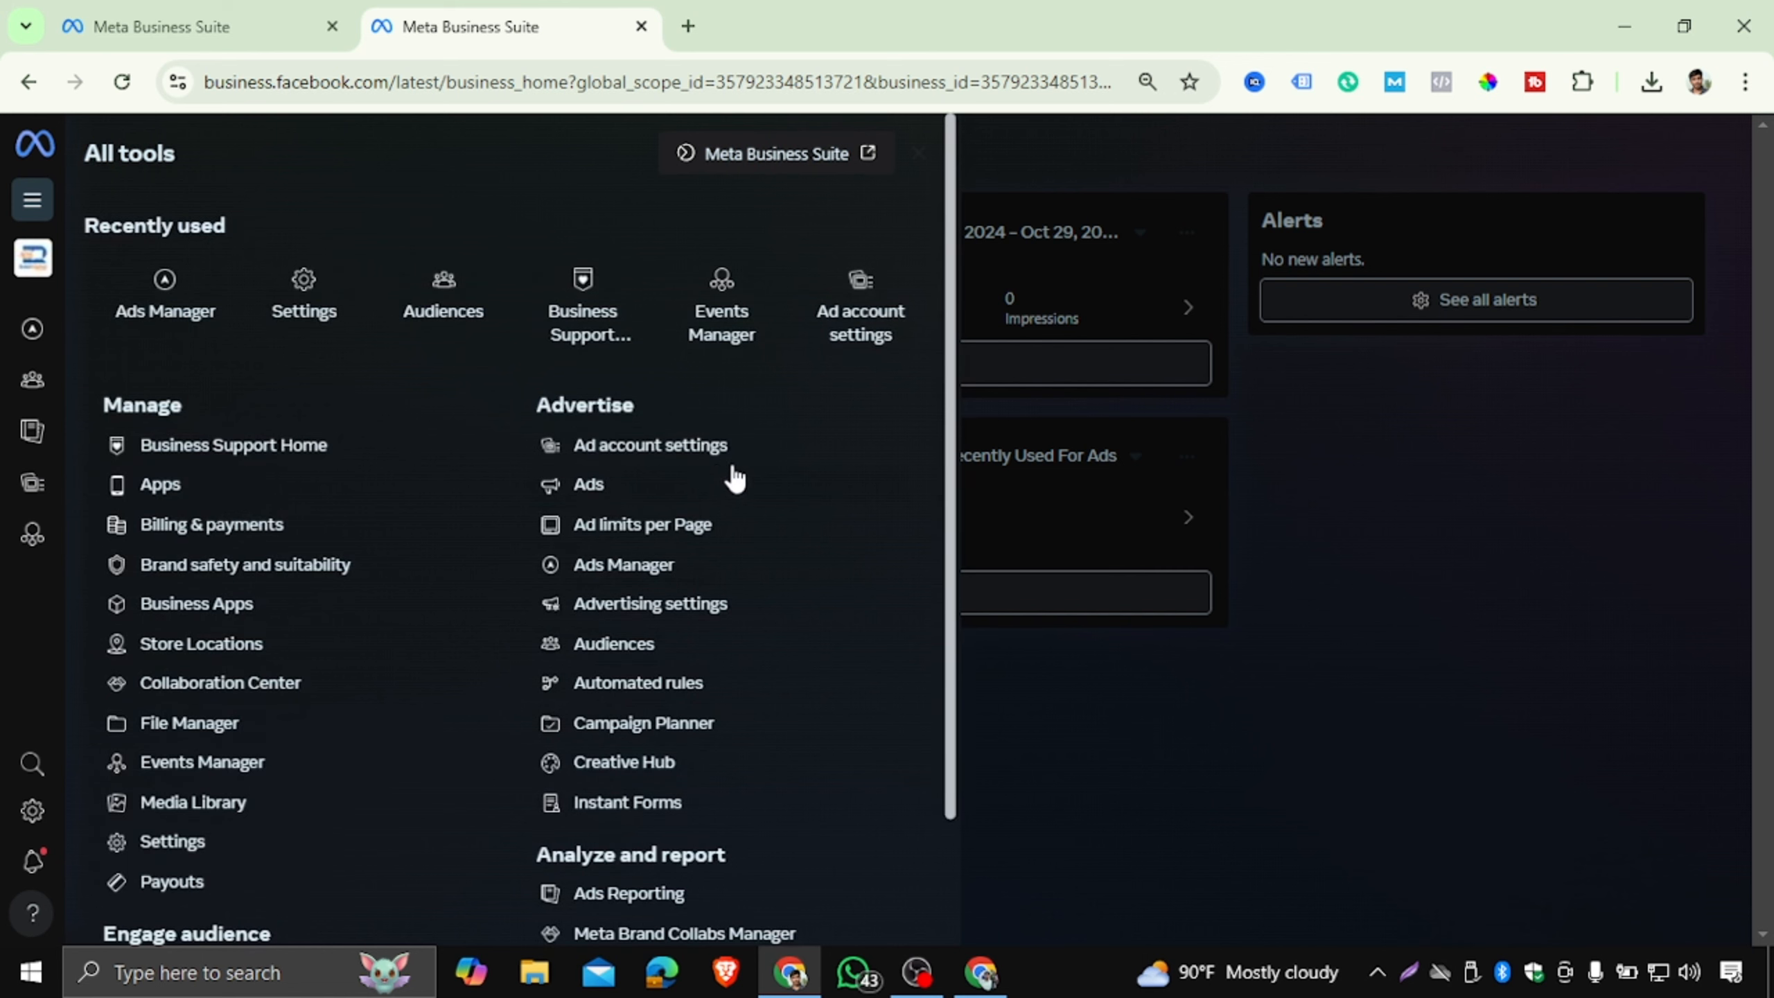
left_click(300, 293)
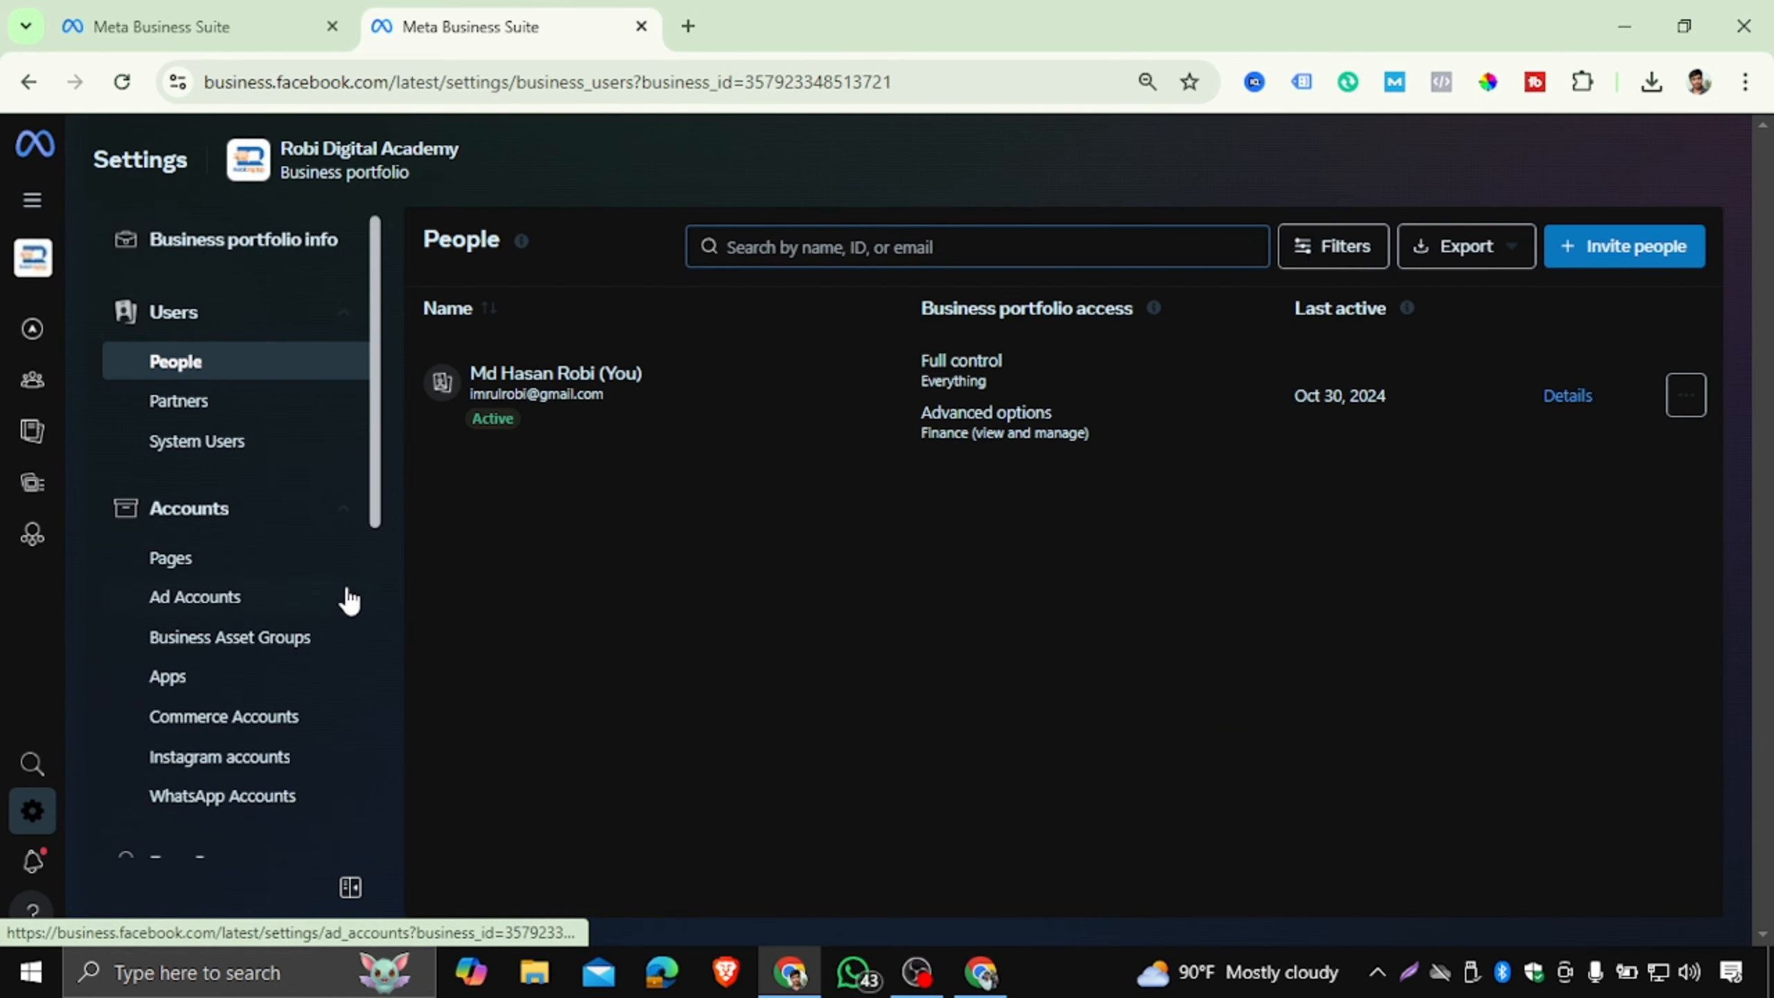
scroll(273, 556, "down", 5)
scroll(272, 556, "down", 6)
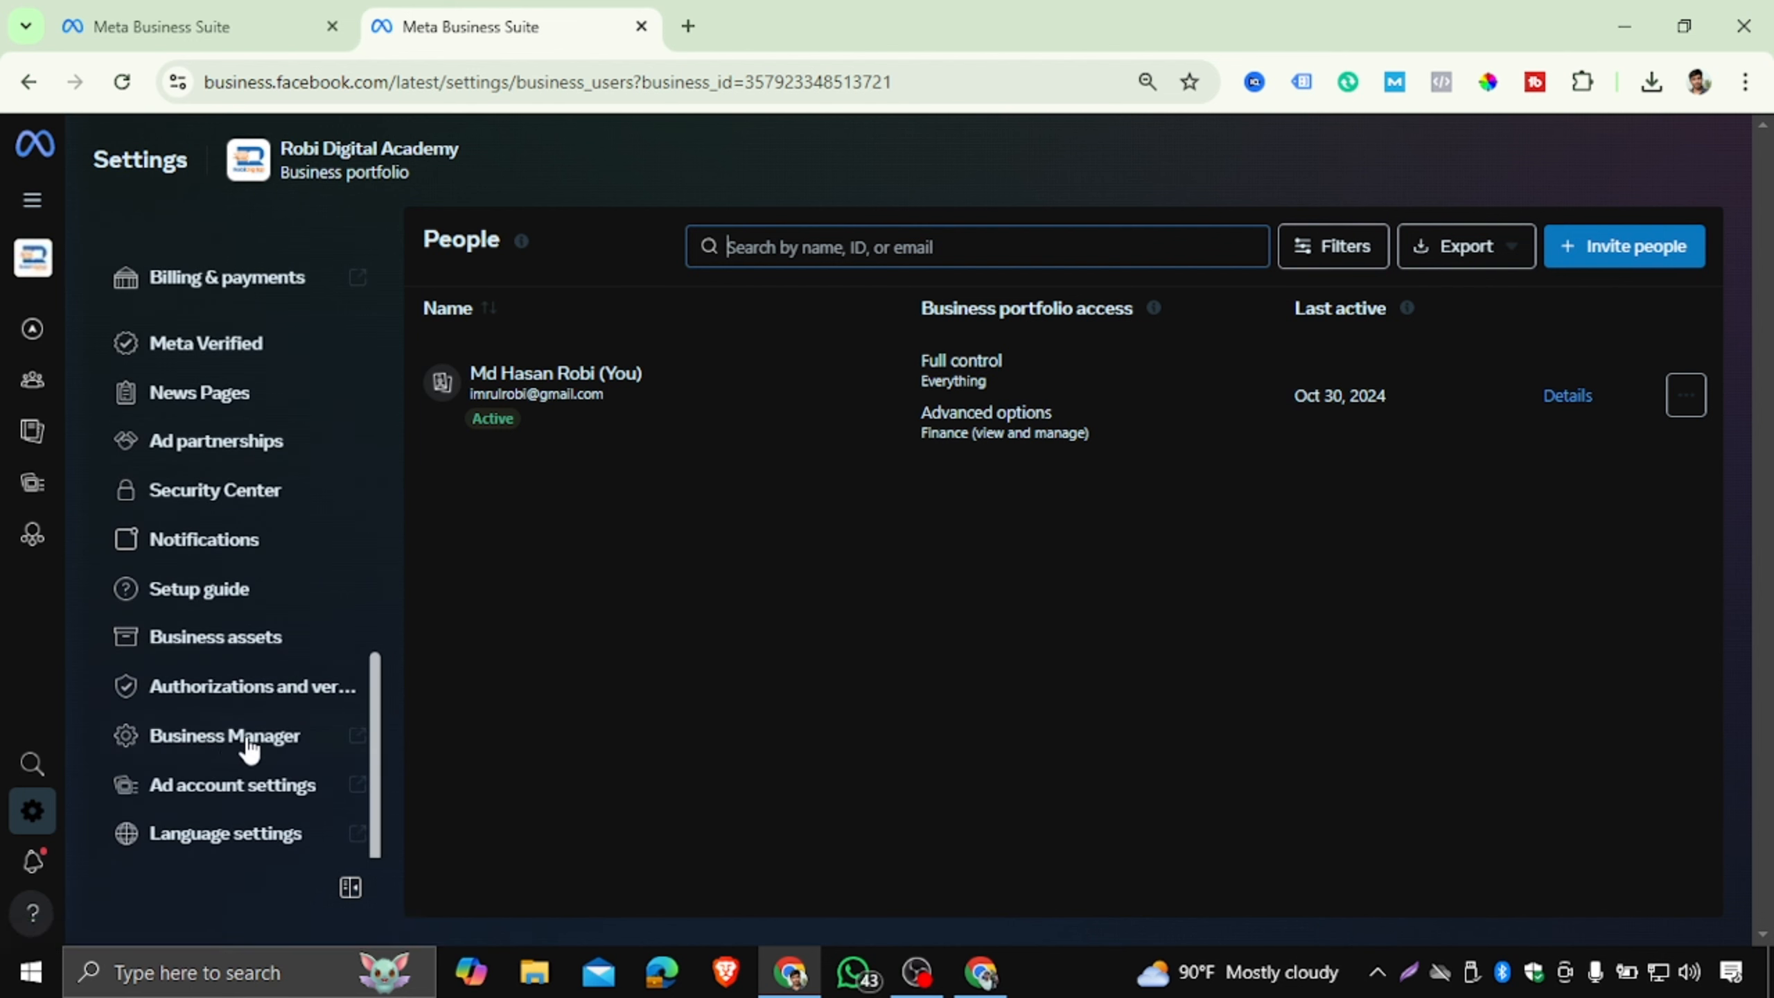
left_click(196, 740)
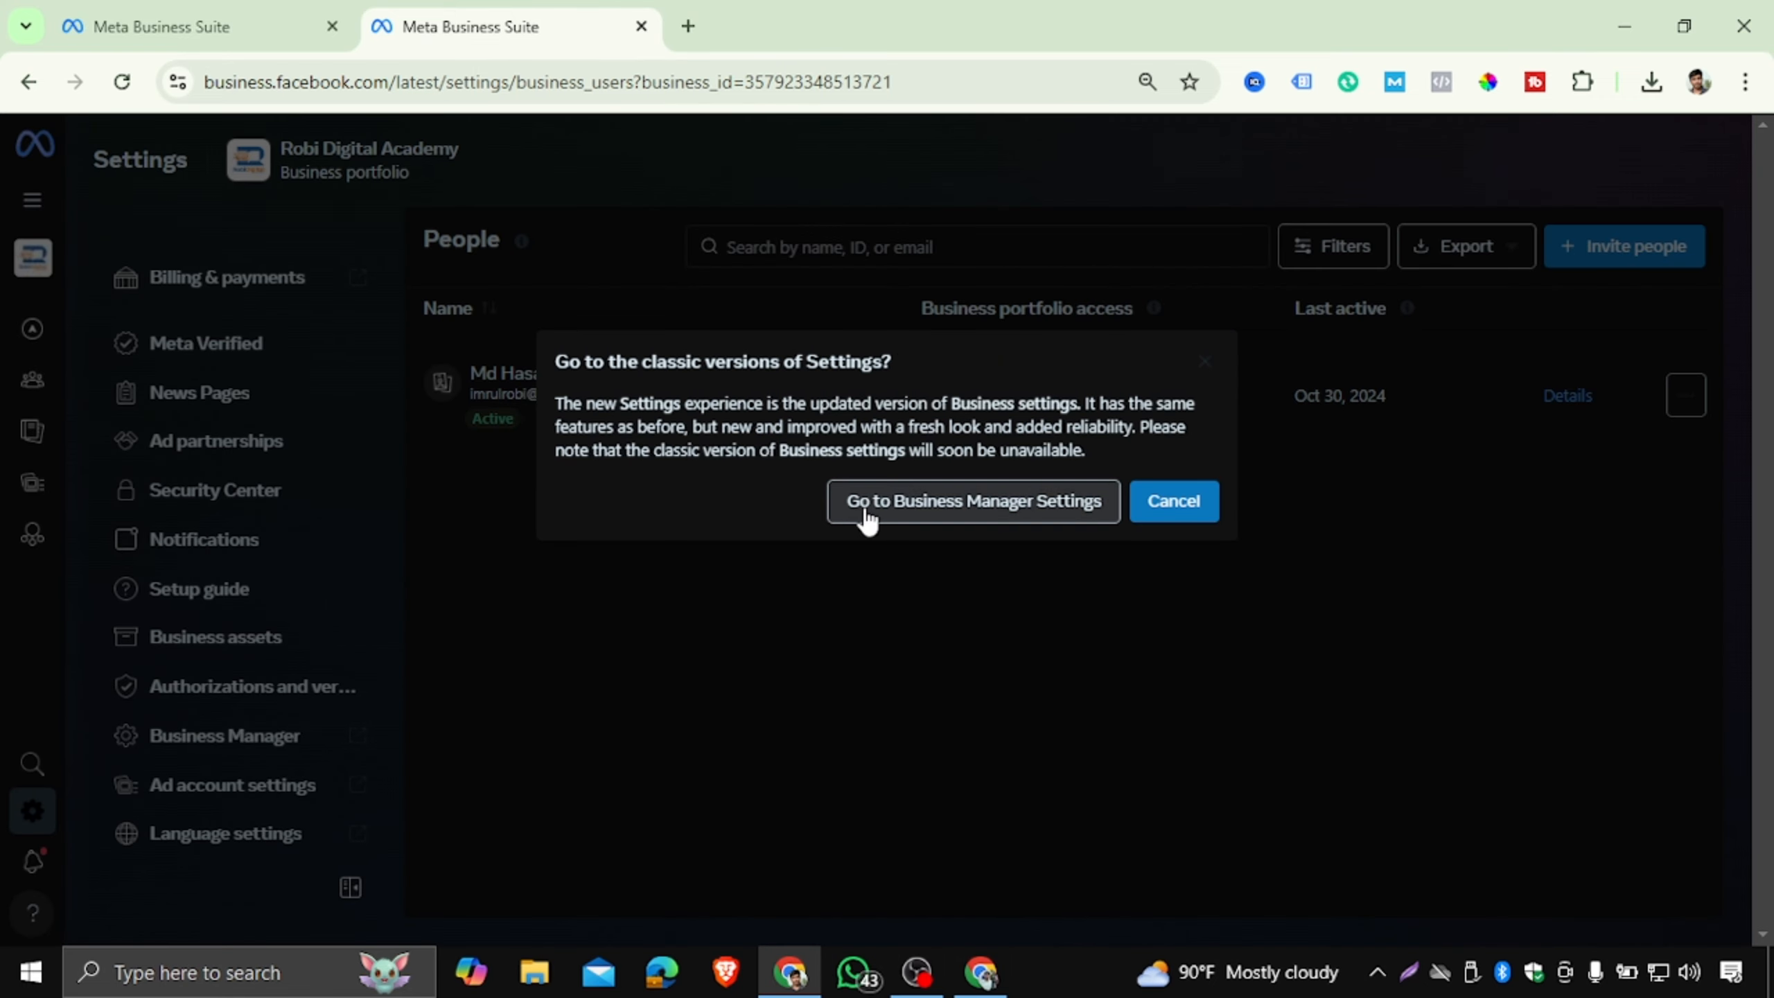
Switch to classic Business Manager settings and open the Business info page.
left_click(1011, 516)
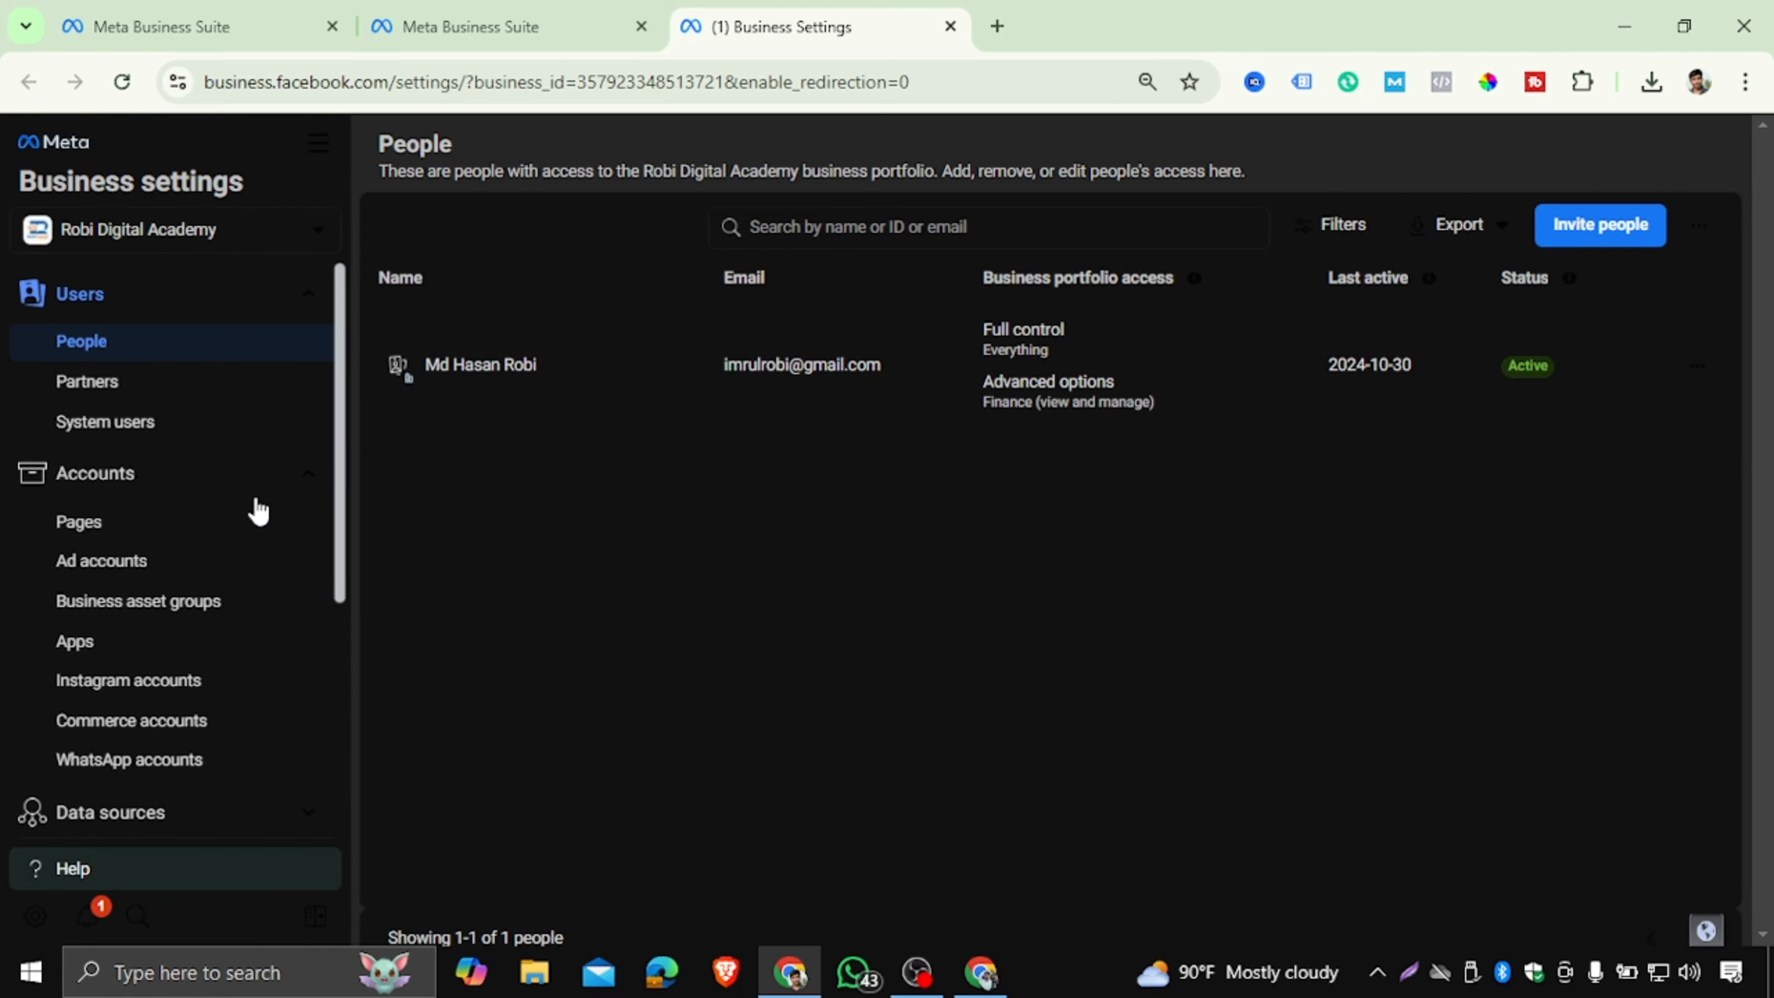
scroll(257, 508, "down", 5)
scroll(192, 545, "down", 3)
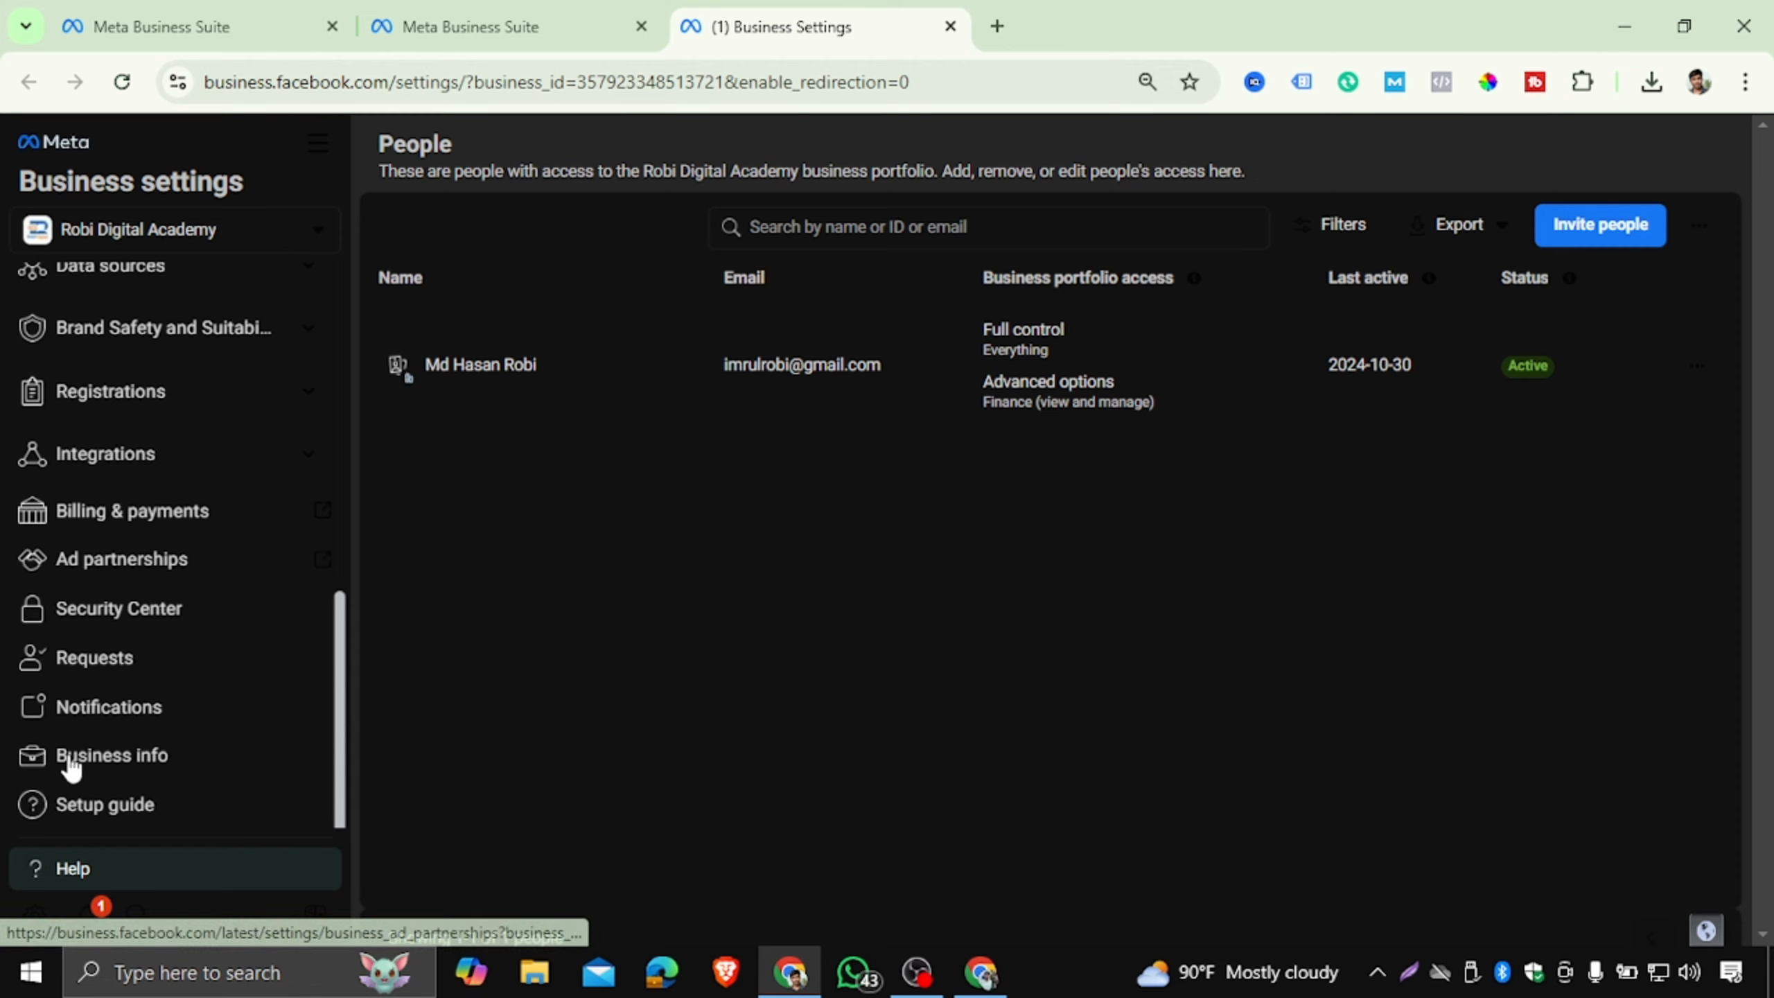
left_click(119, 767)
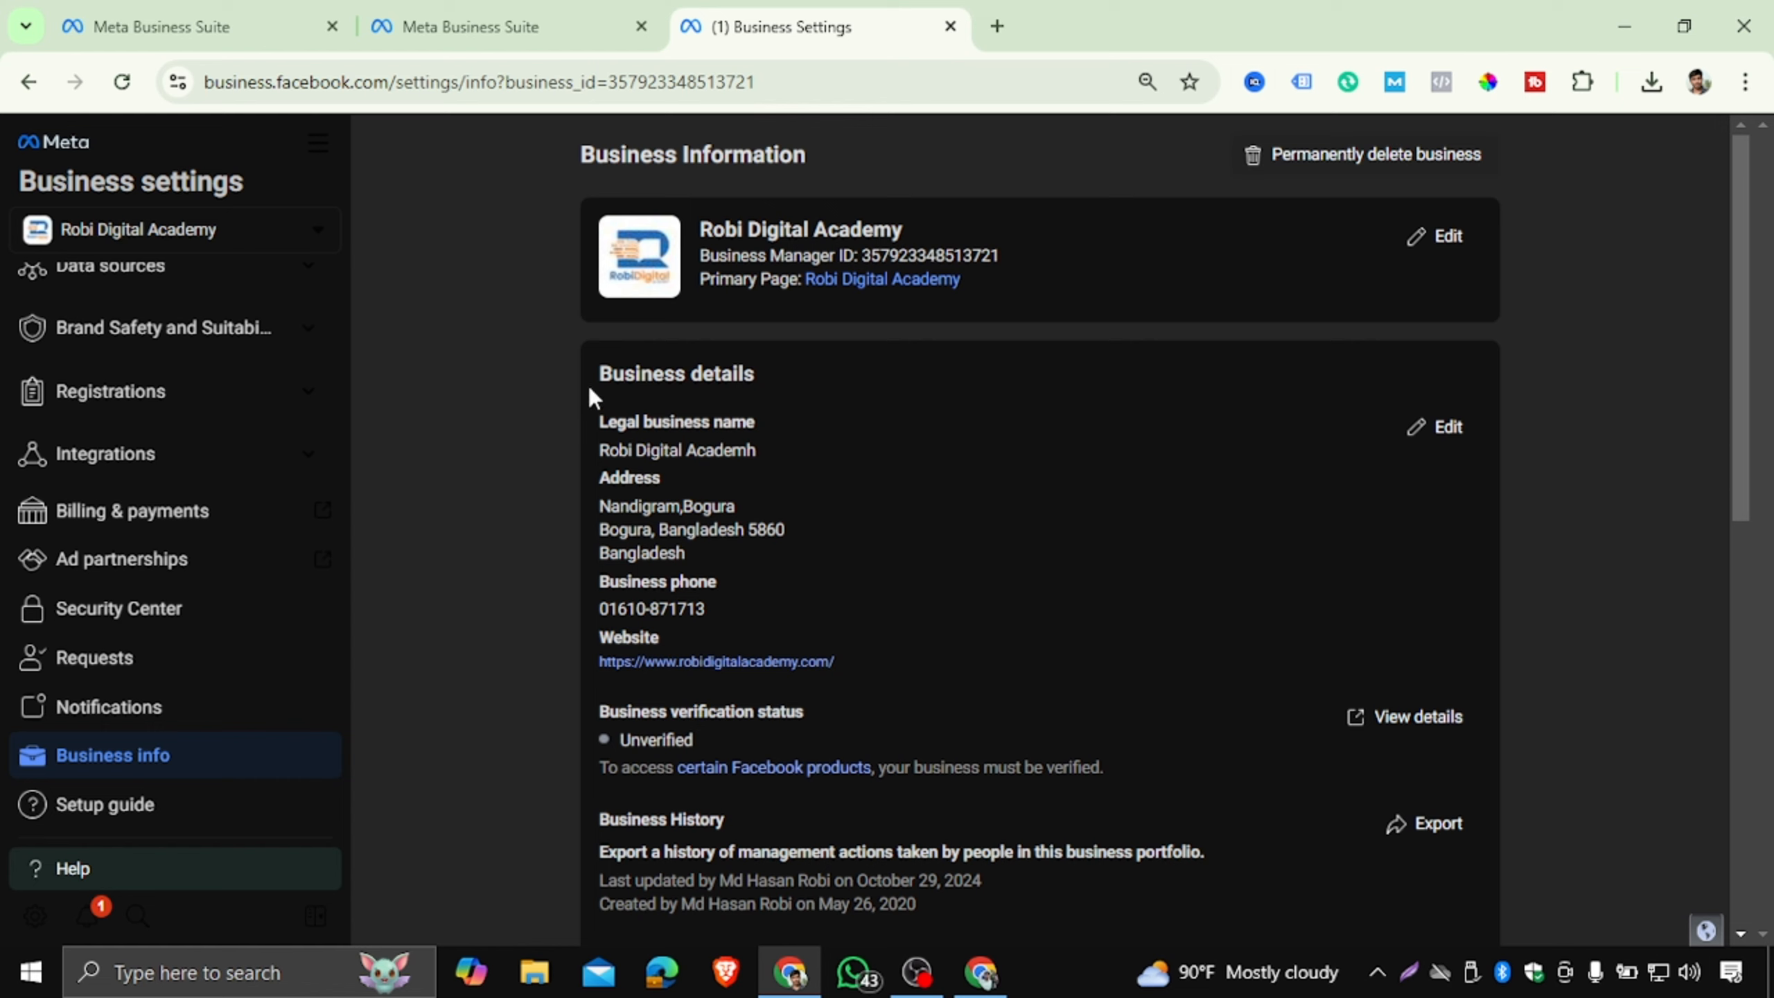
Select the business name 'Robi Digital Academy' in its editor, then cancel without saving.
left_click(1446, 241)
left_click_drag(904, 266, 665, 280)
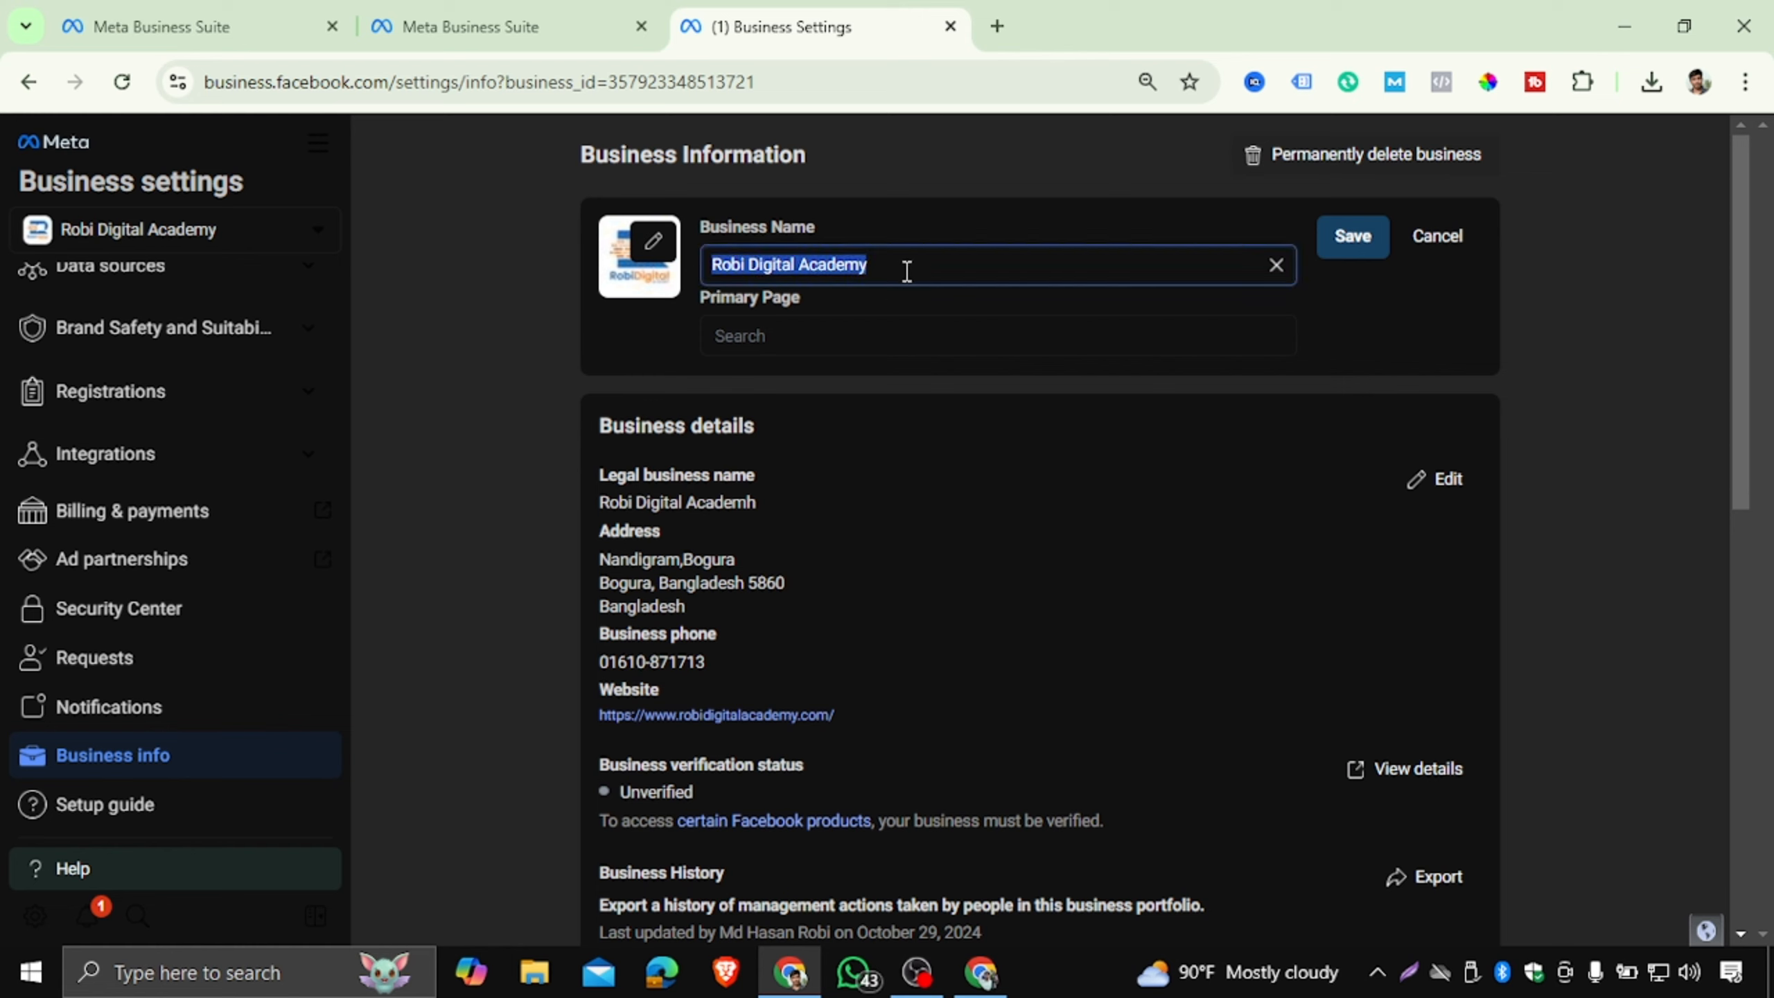
left_click_drag(907, 271, 695, 256)
left_click(1438, 238)
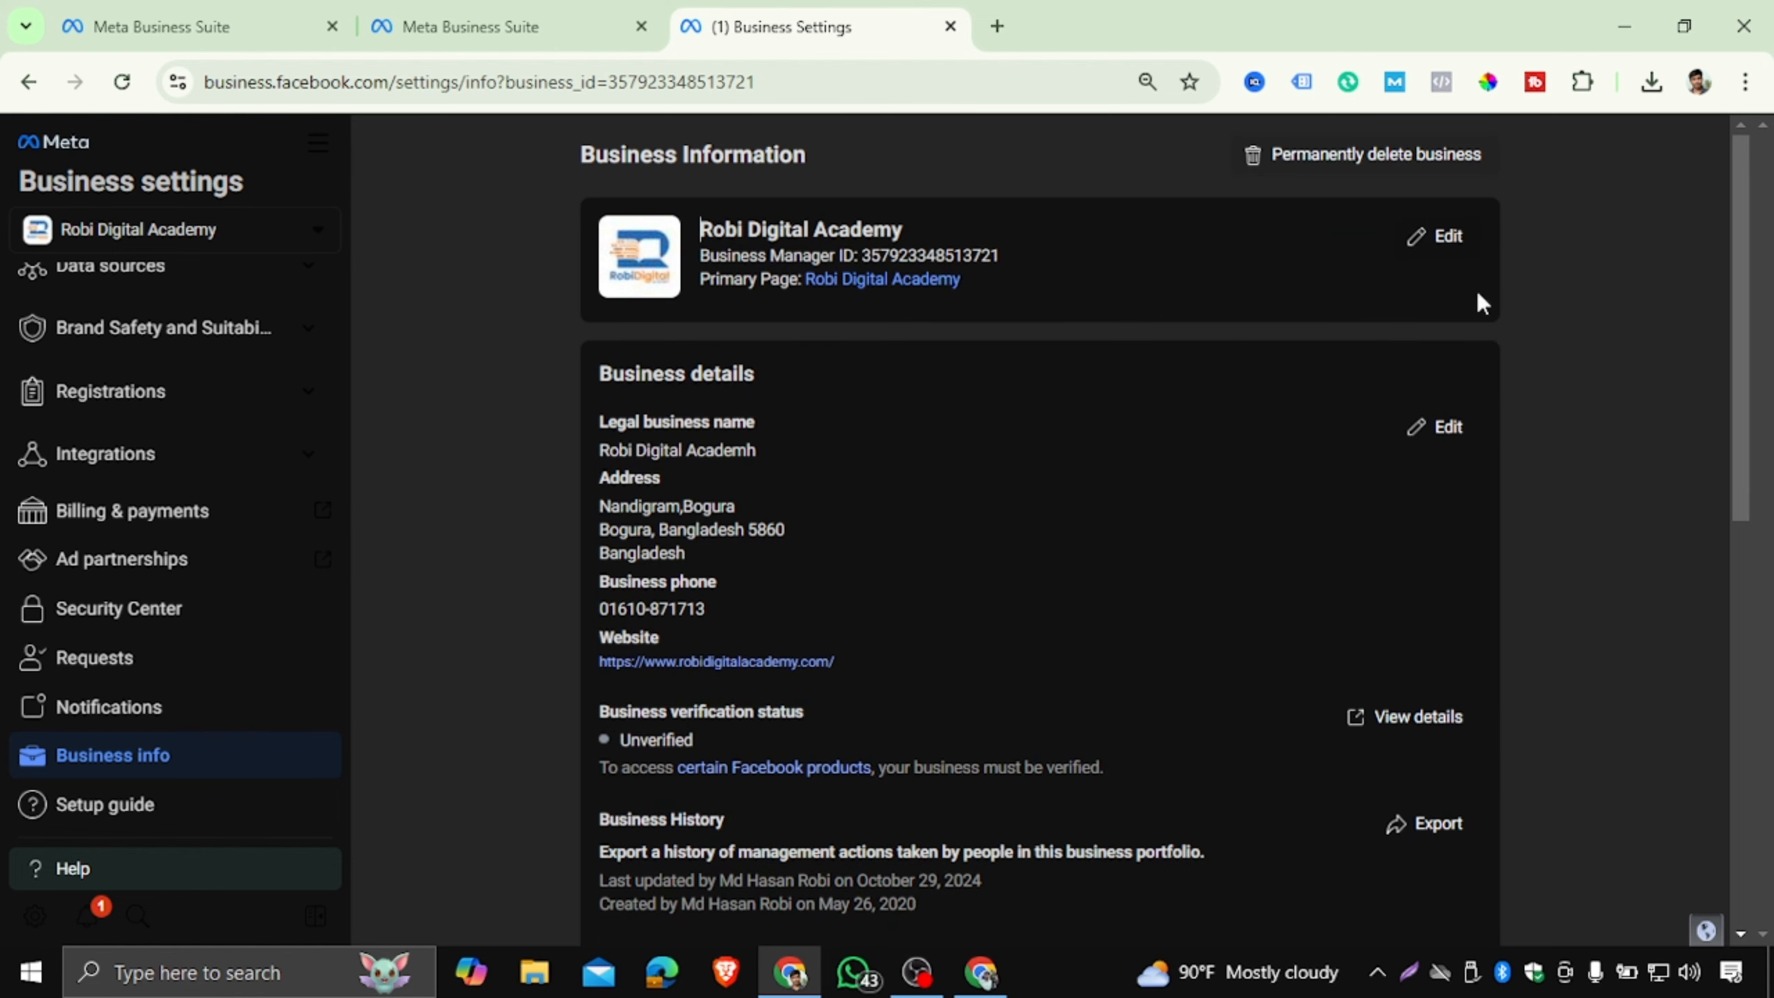
Open the Edit business information form and review the legal name, country Bangladesh and street address.
left_click(1447, 437)
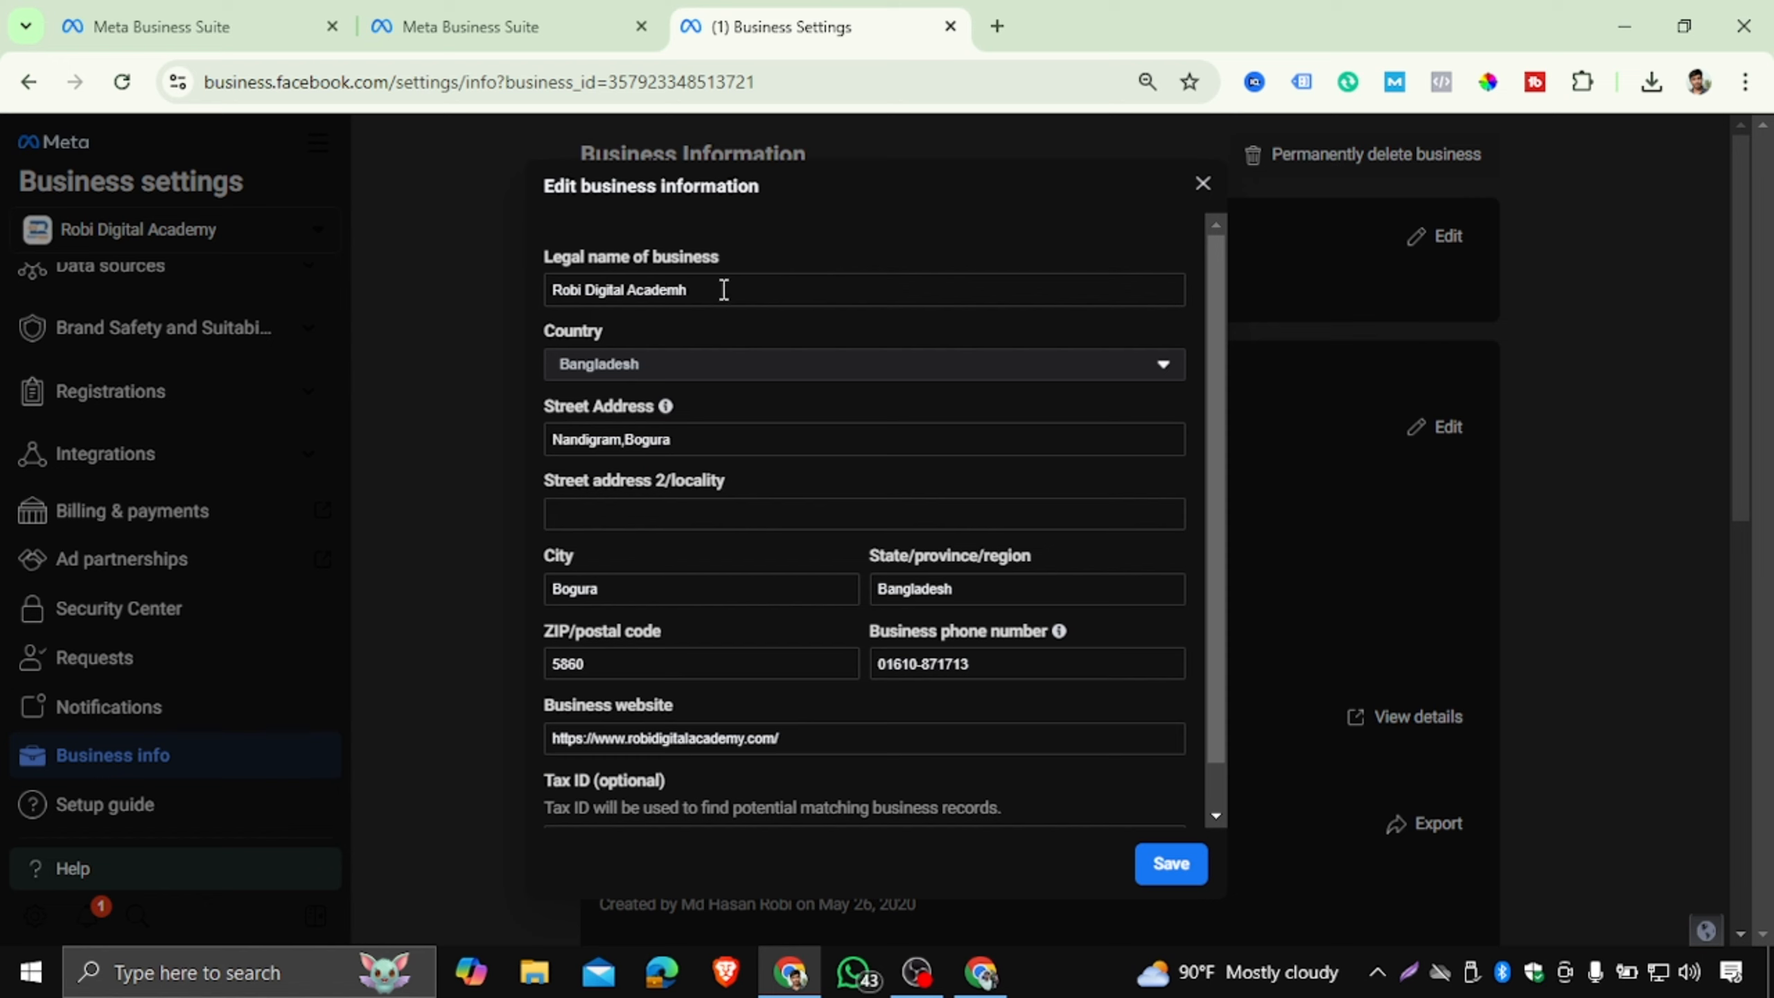
left_click_drag(725, 289, 547, 289)
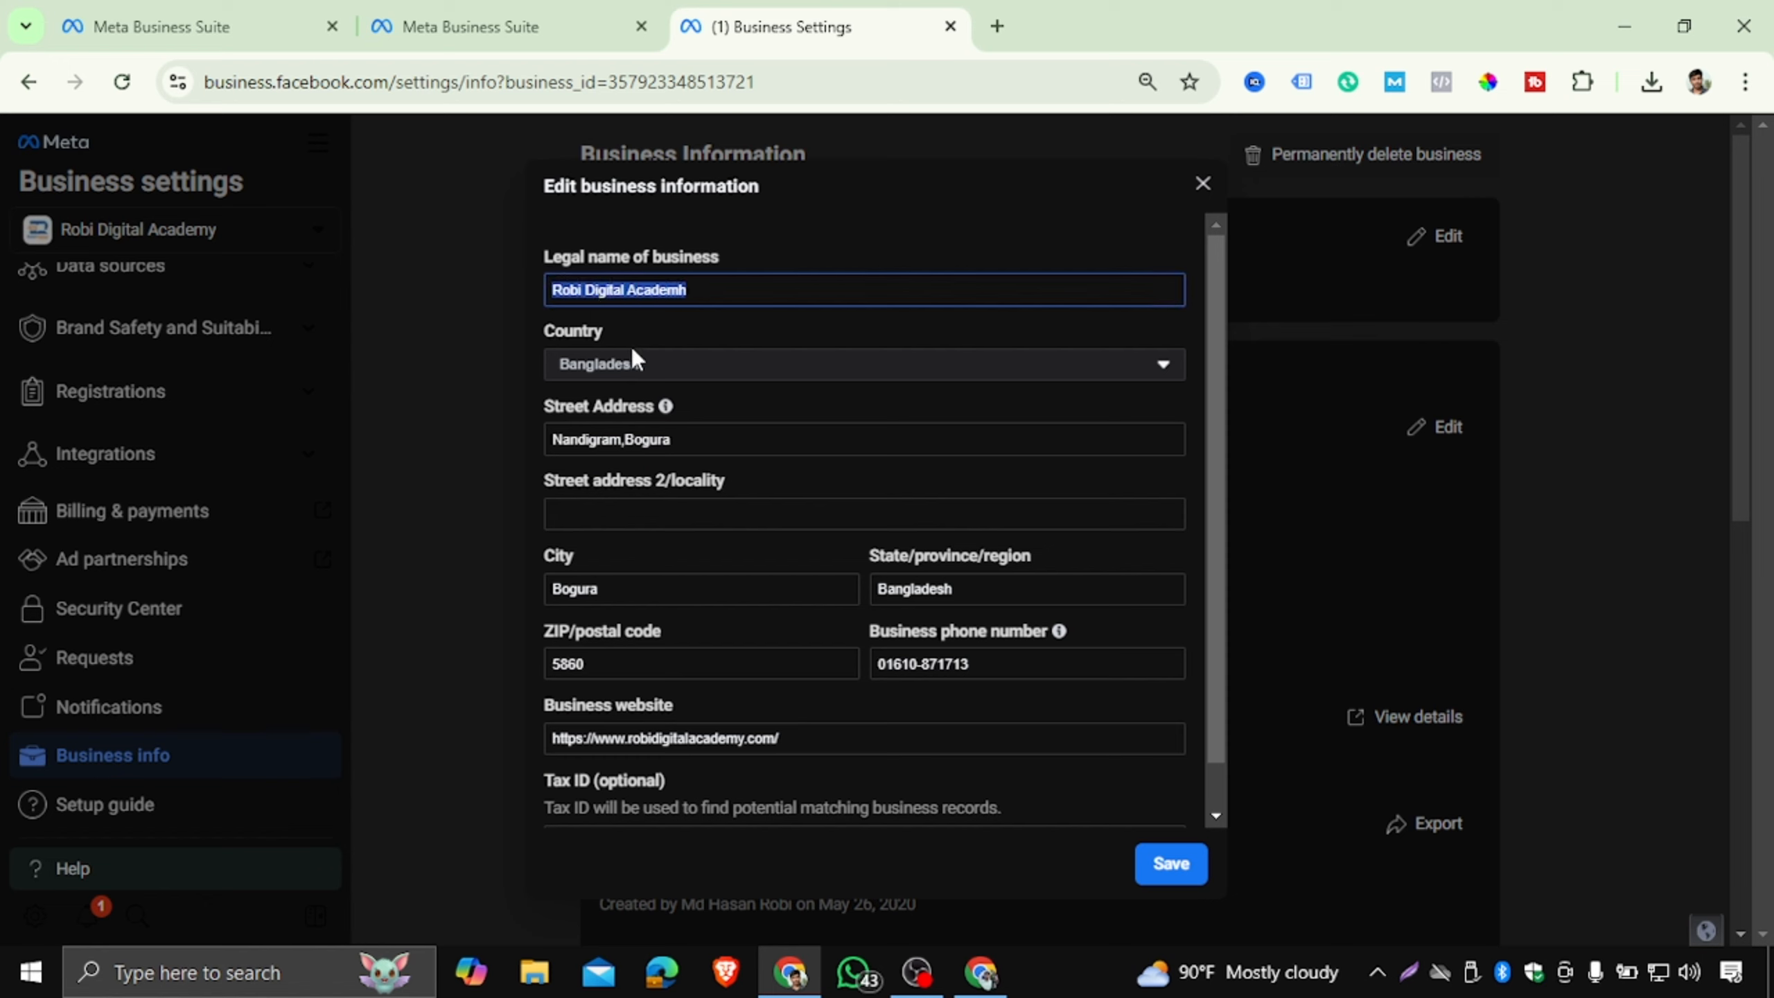
left_click(712, 382)
left_click(712, 382)
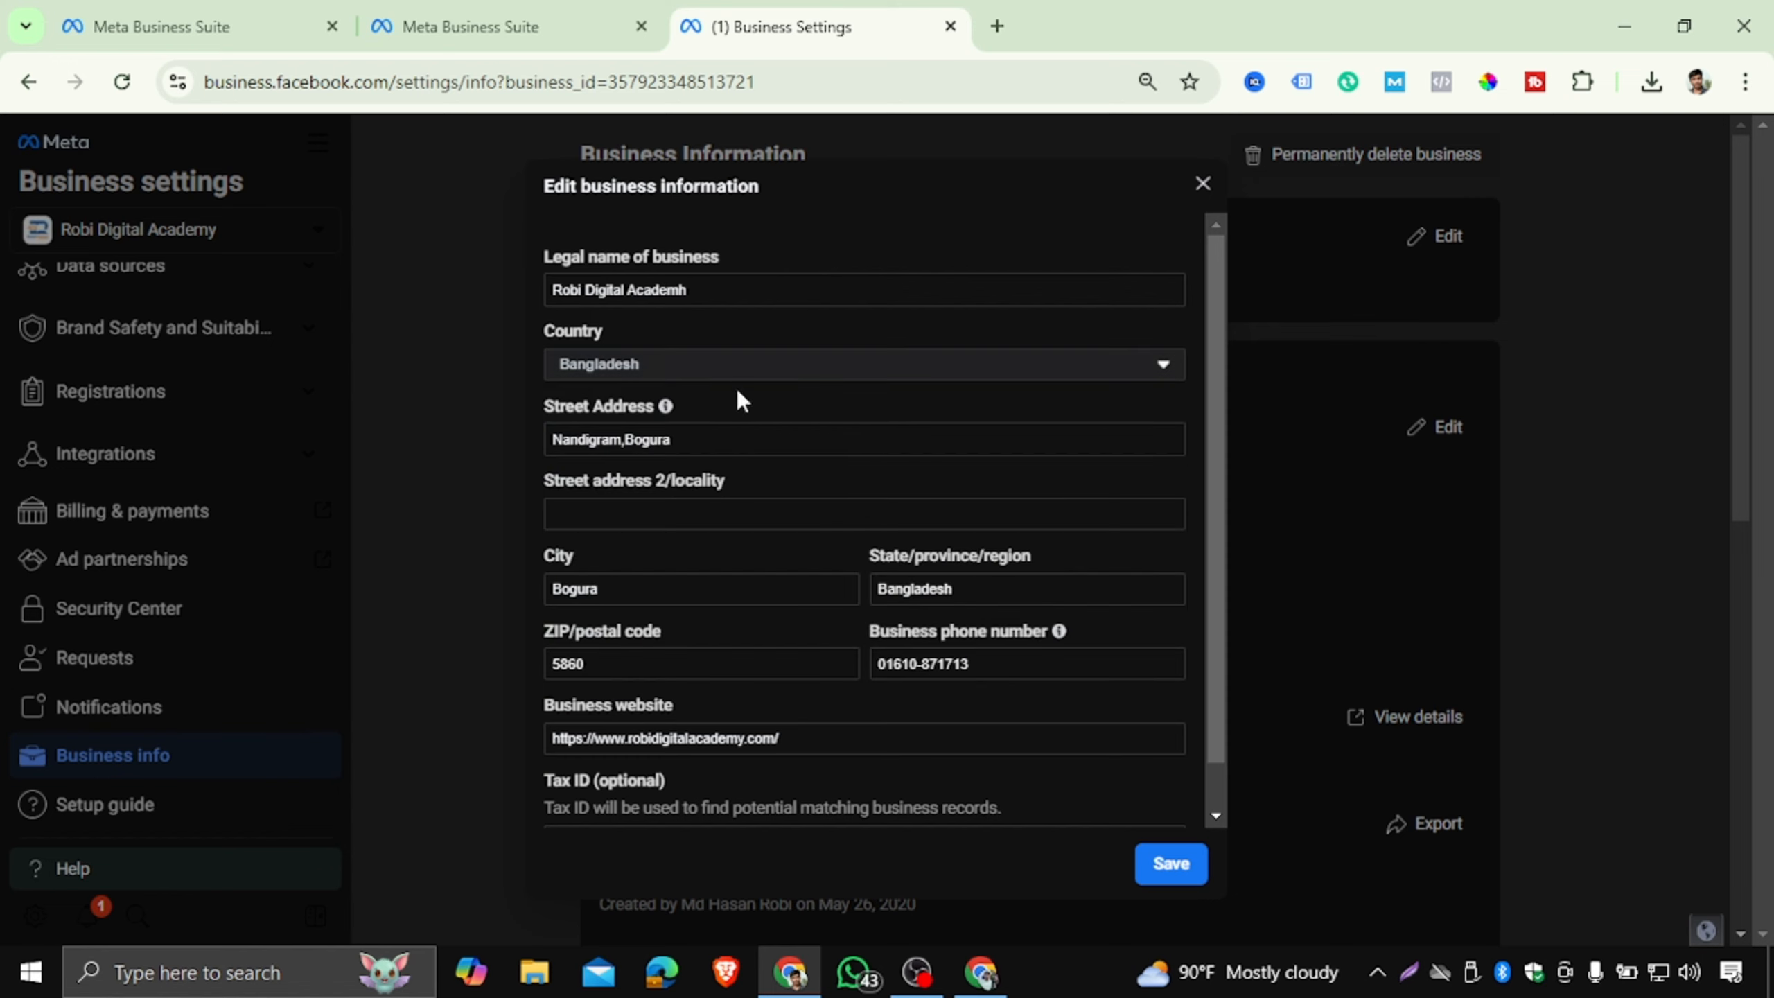
left_click_drag(686, 440, 538, 447)
left_click(615, 511)
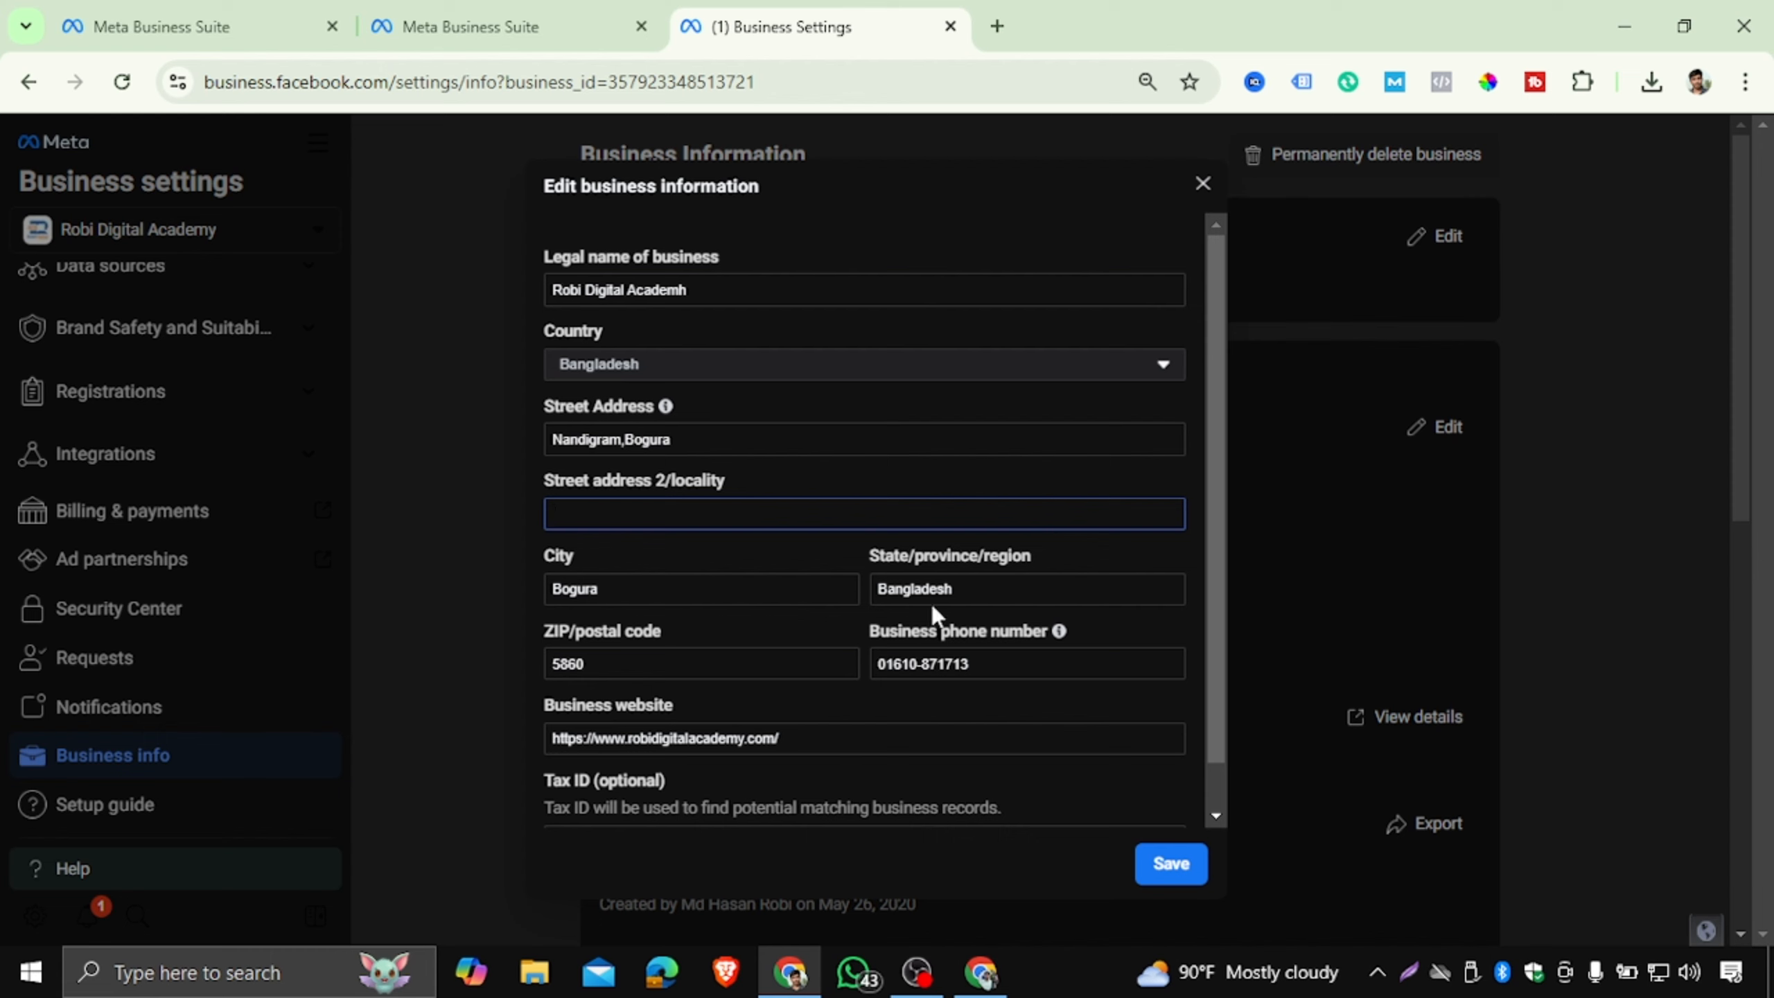
Scroll to the optional Tax ID field and read its explanation text.
scroll(765, 701, "down", 1)
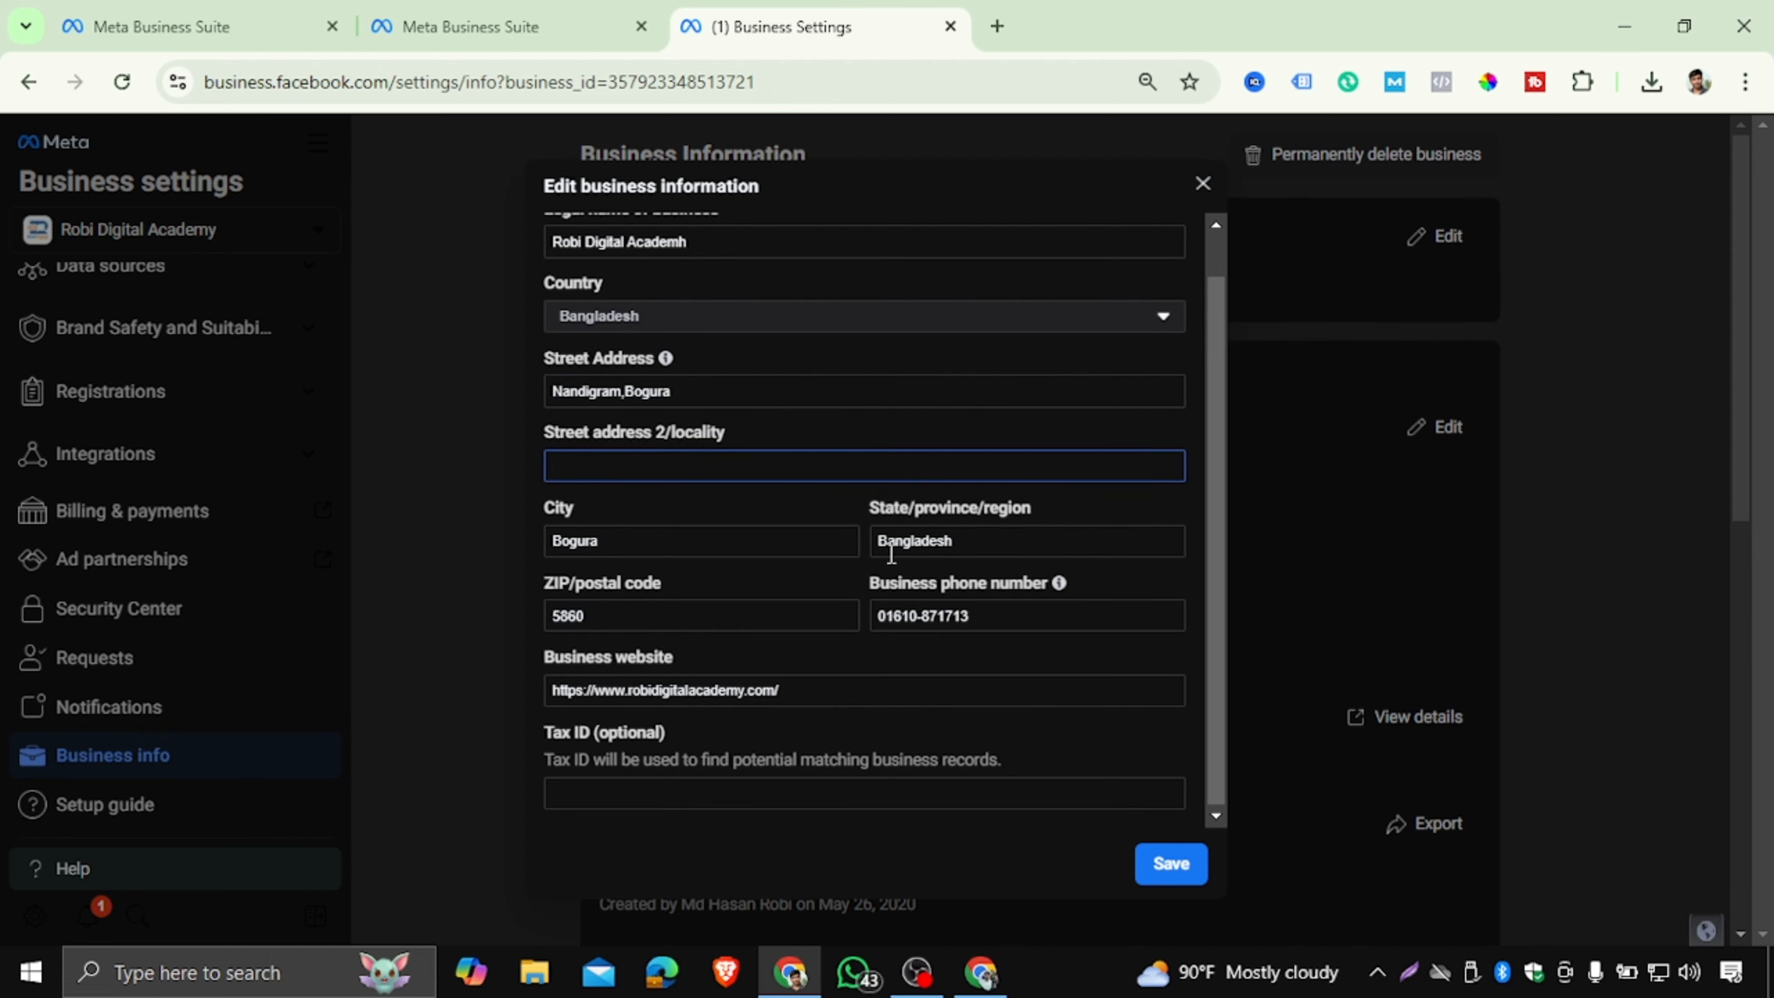
left_click_drag(539, 734, 992, 753)
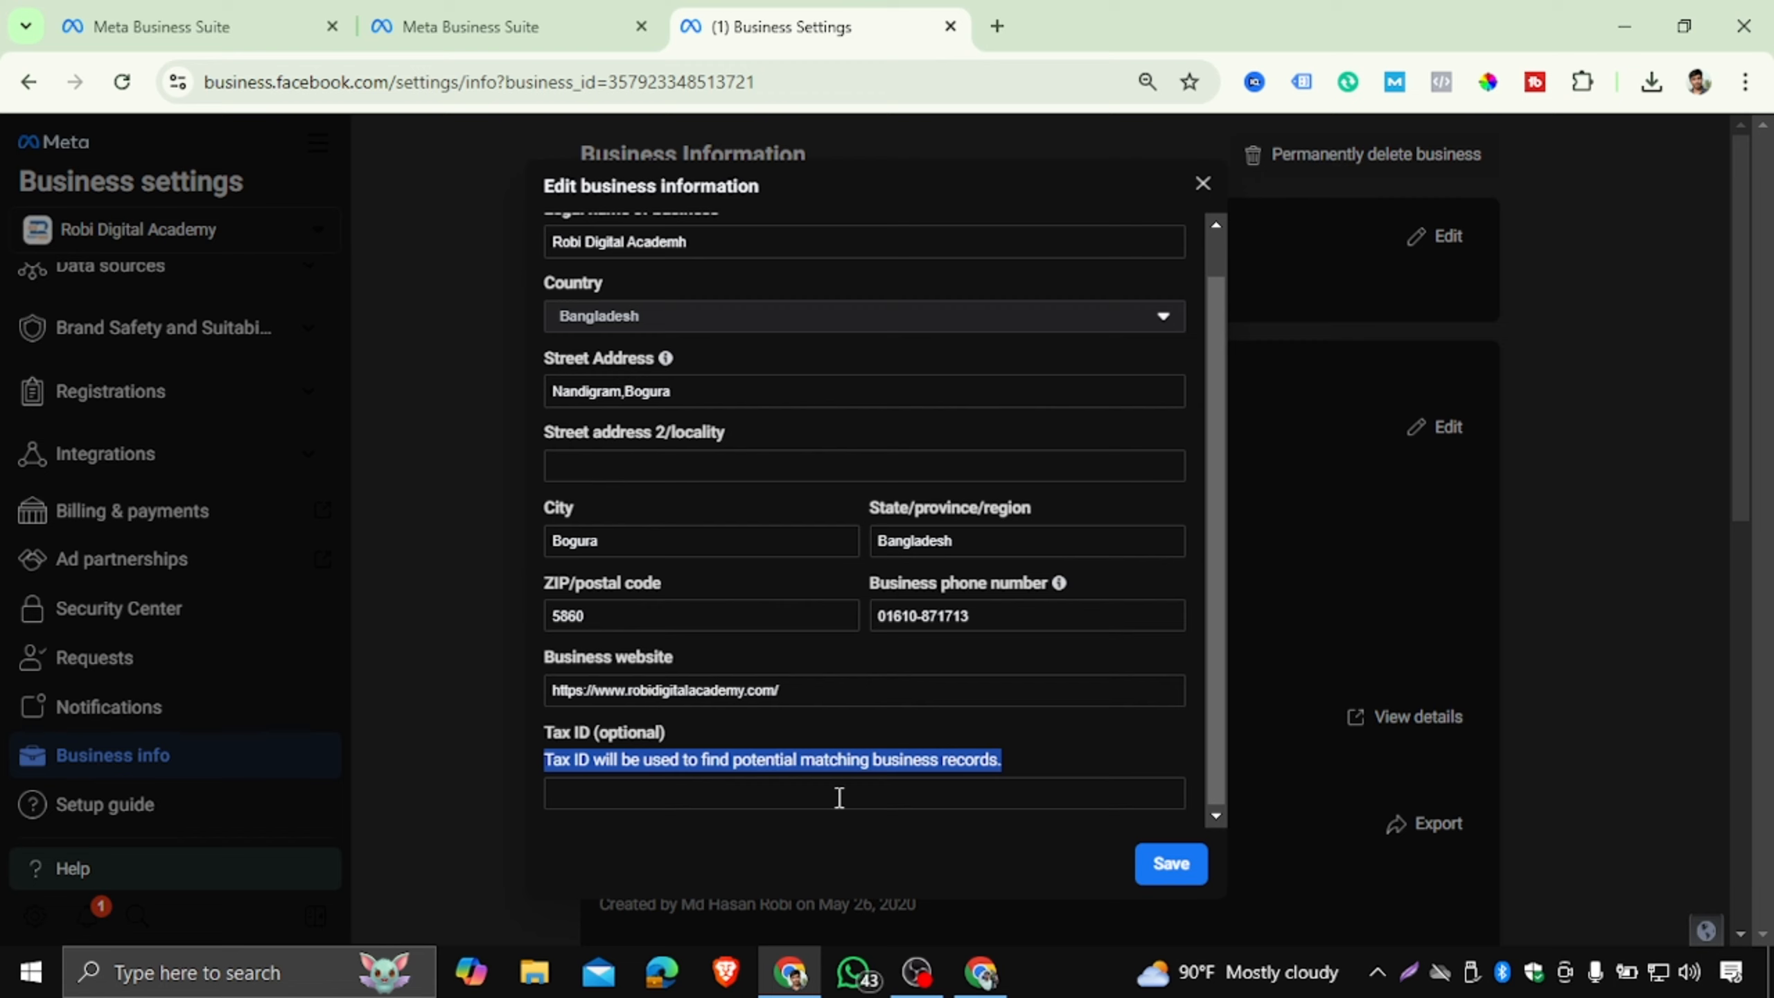
left_click(1011, 740)
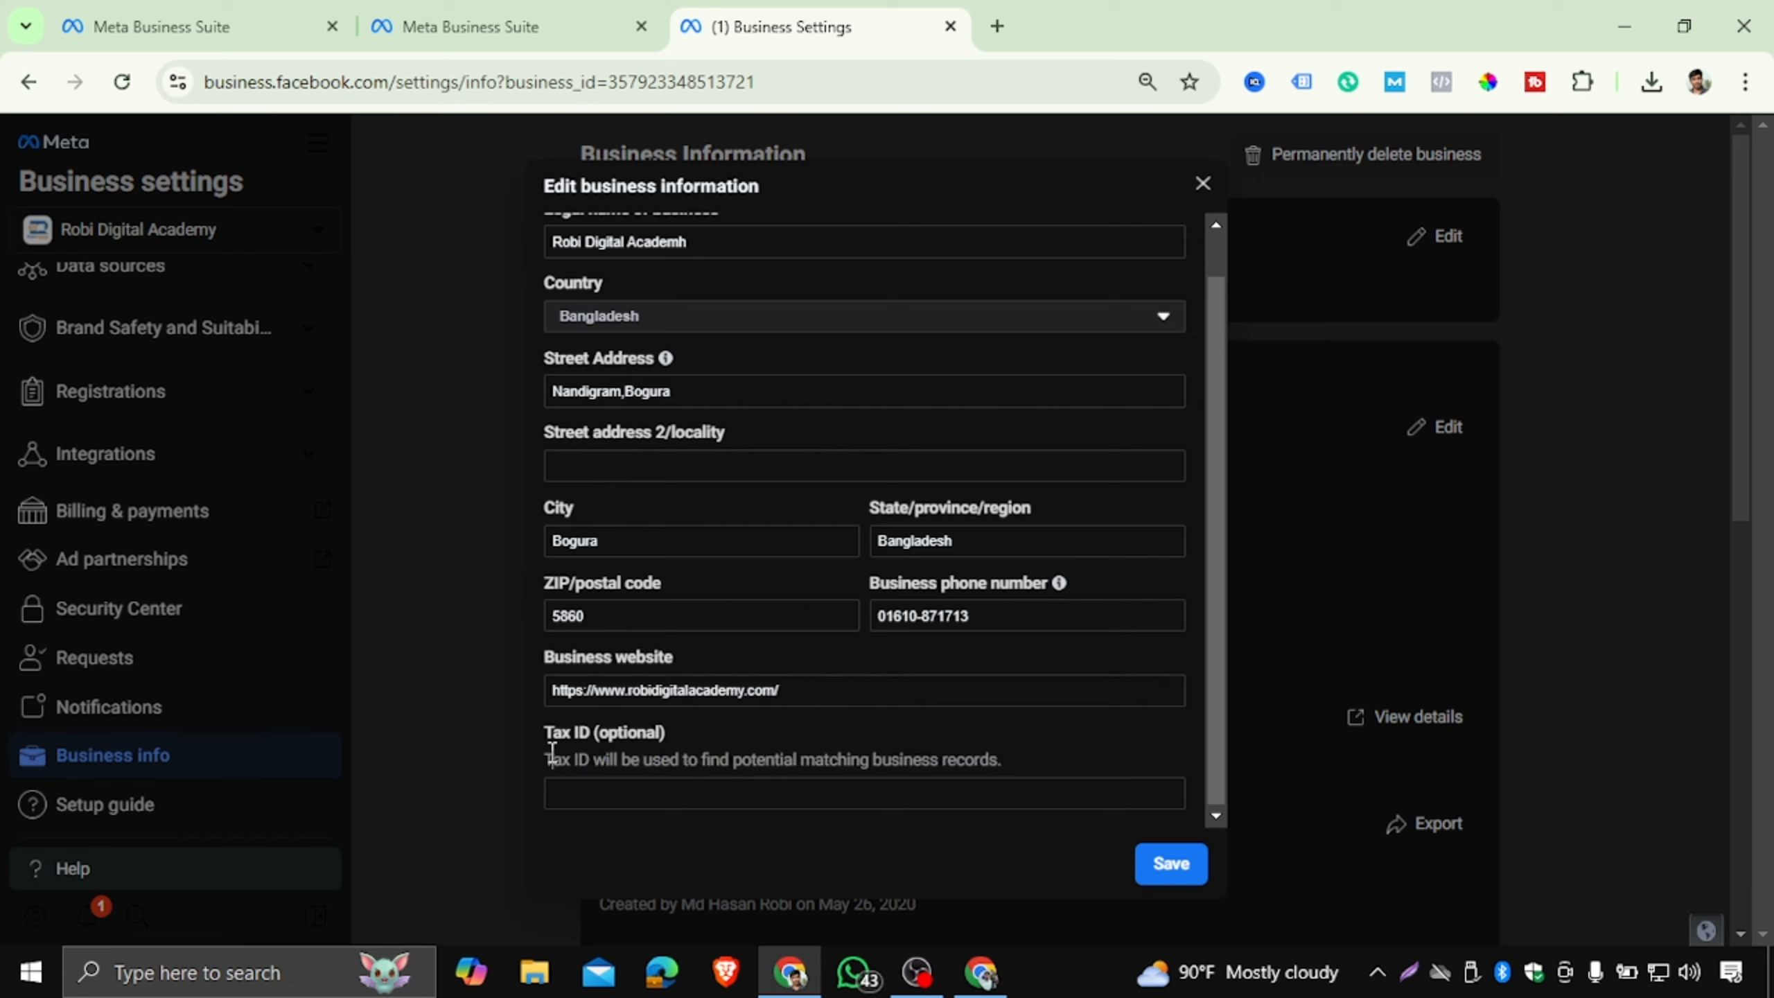
left_click_drag(552, 753, 1006, 762)
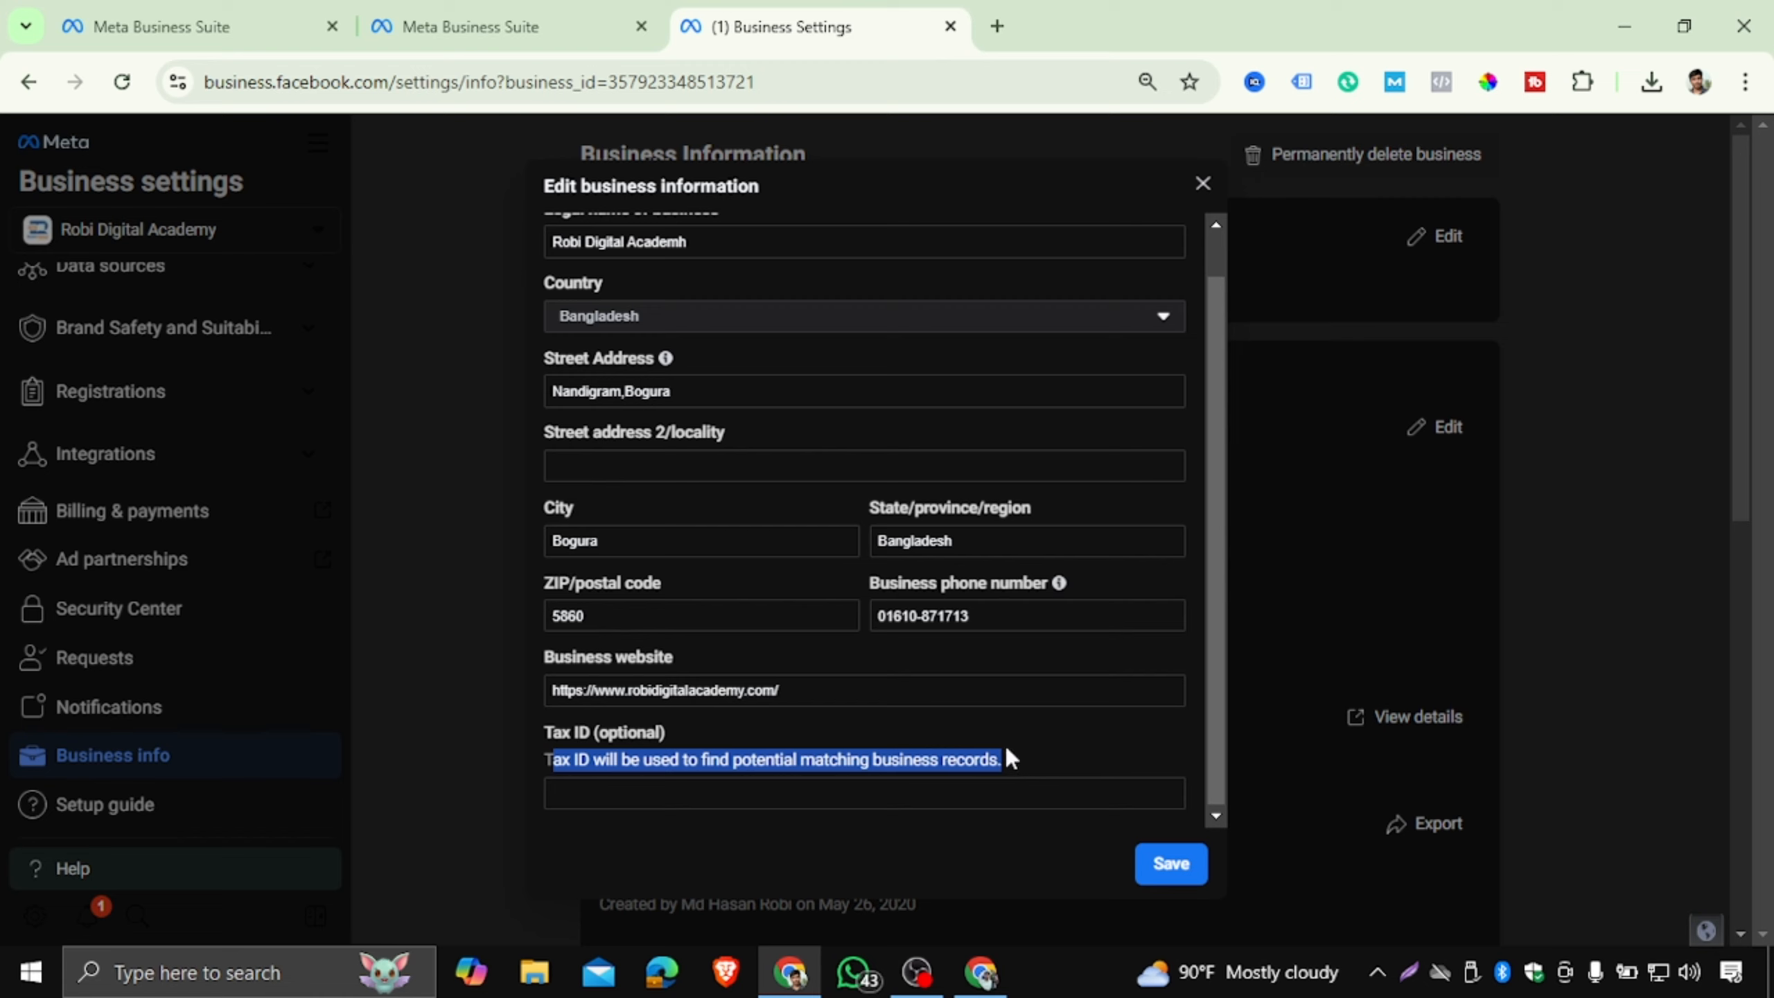
left_click(935, 746)
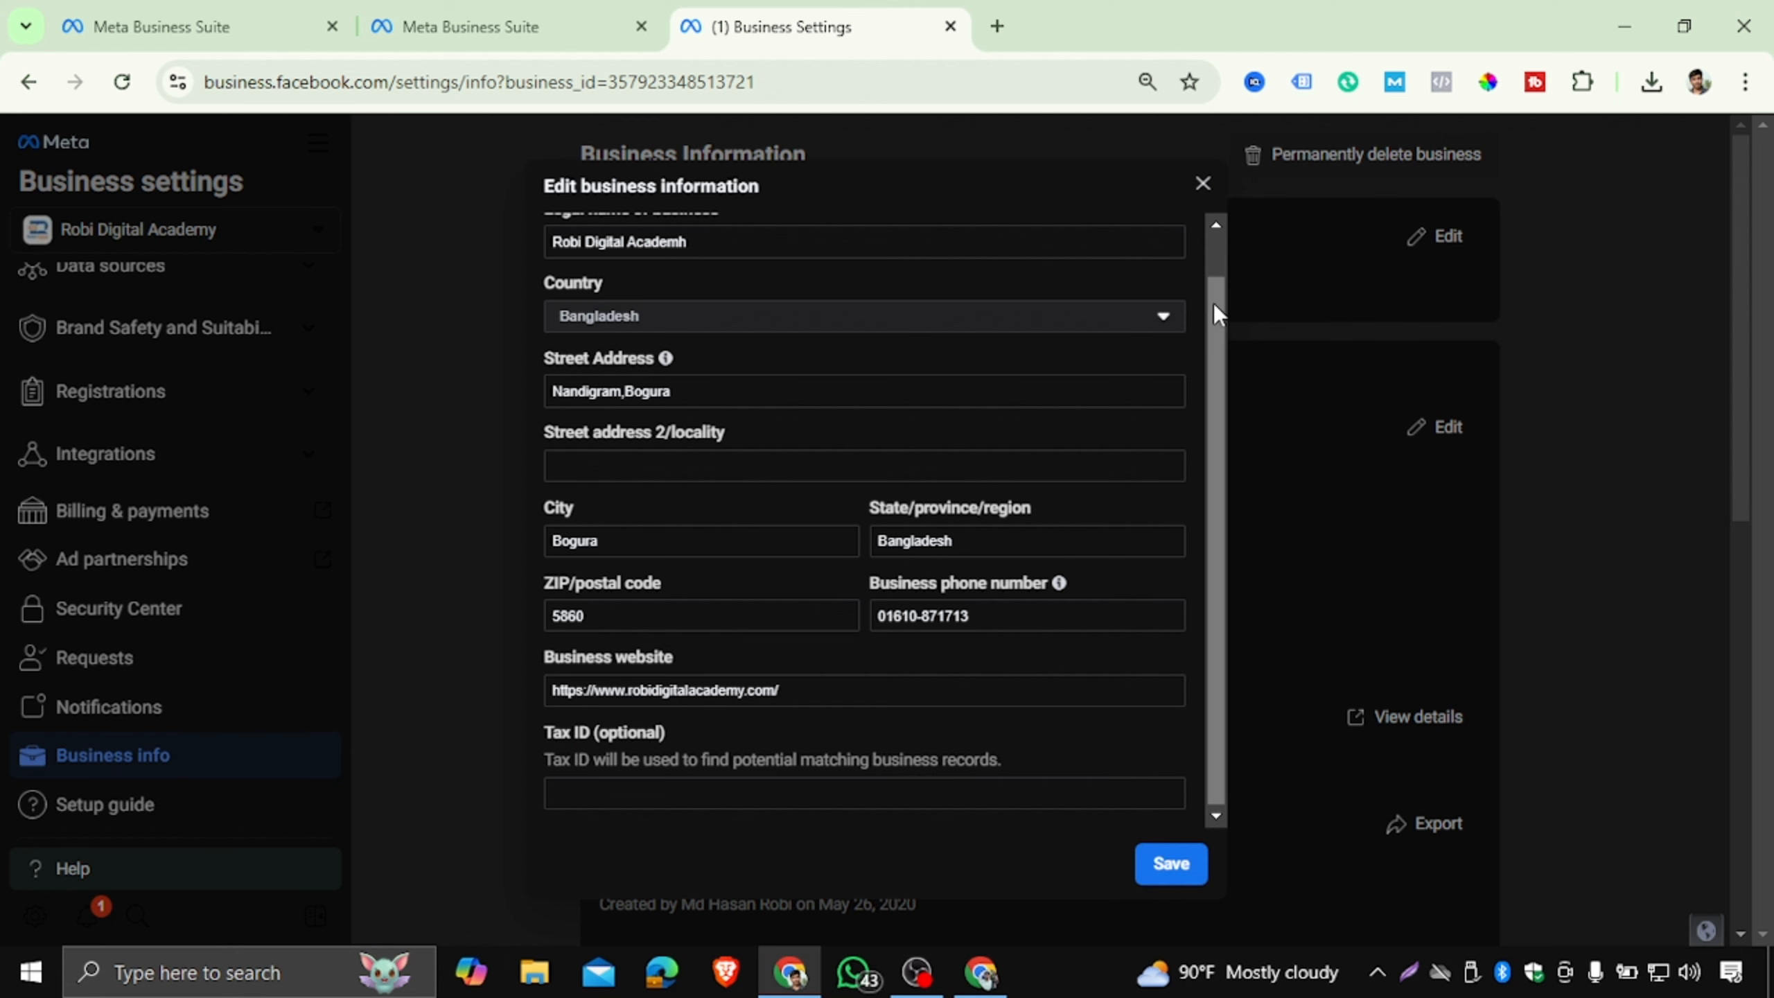
Close the business details form unsaved and confirm the verification status is Unverified.
left_click(1203, 187)
scroll(1087, 490, "down", 4)
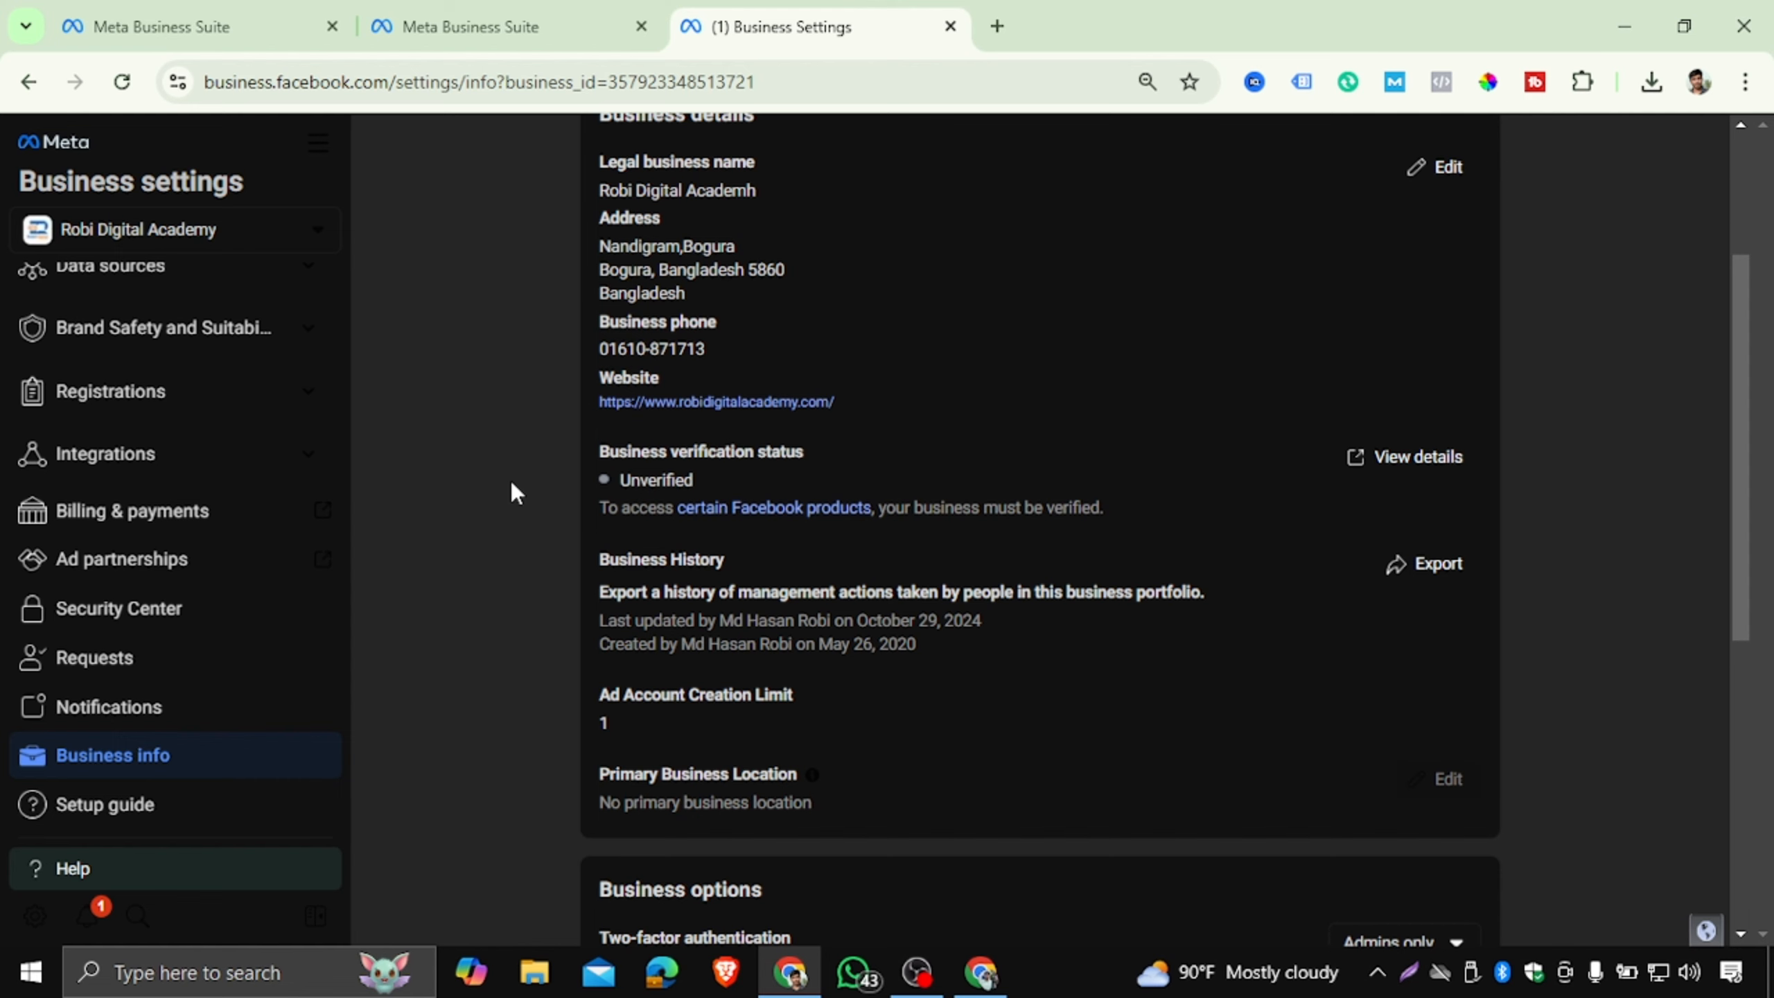
scroll(512, 483, "up", 4)
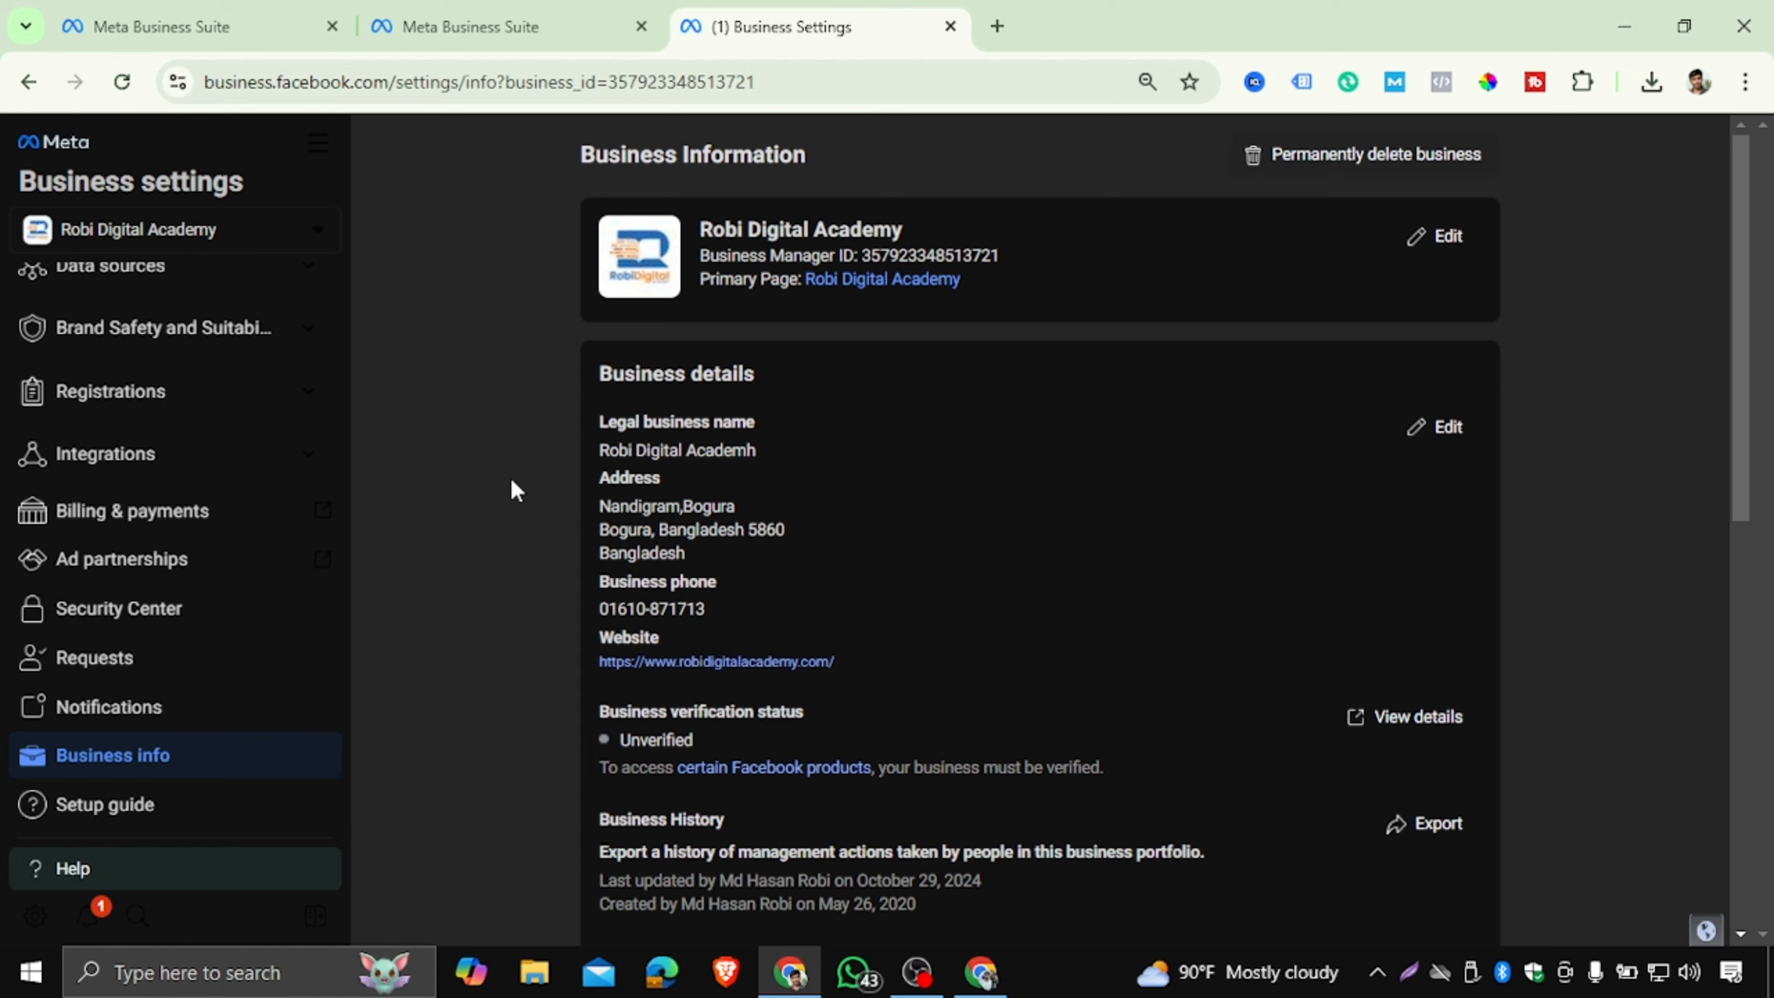
scroll(515, 489, "down", 2)
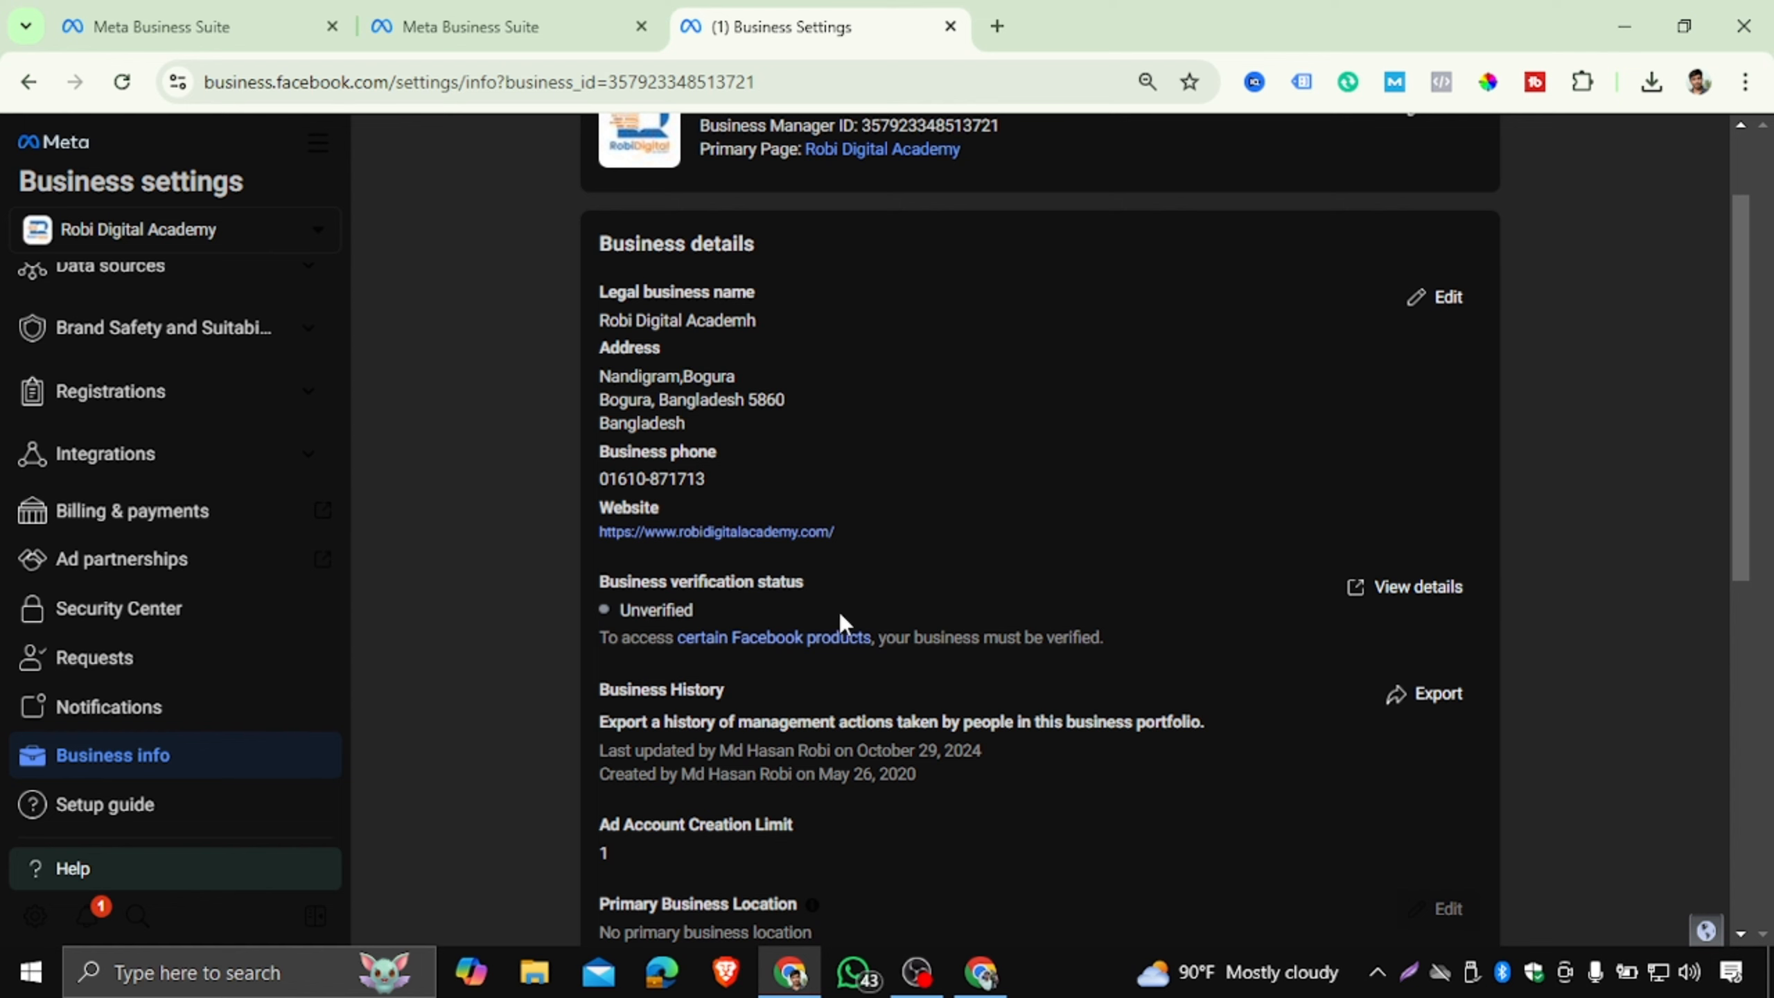
scroll(987, 580, "down", 2)
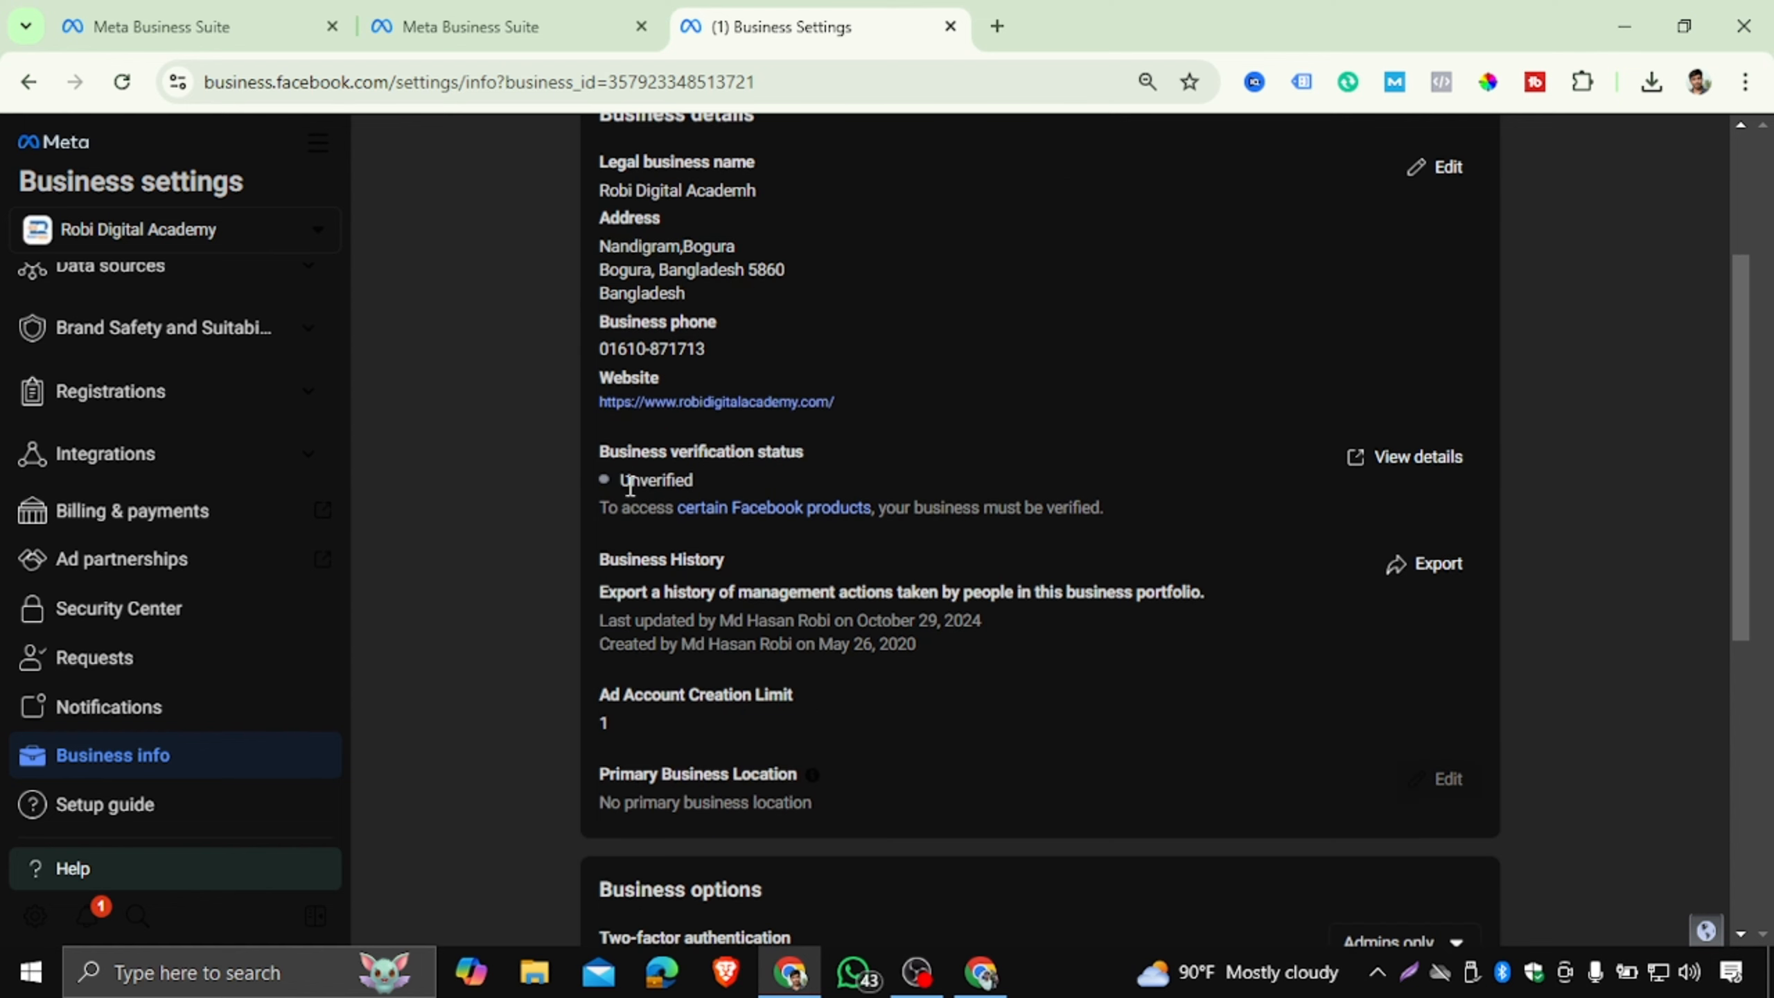
left_click_drag(620, 481, 696, 482)
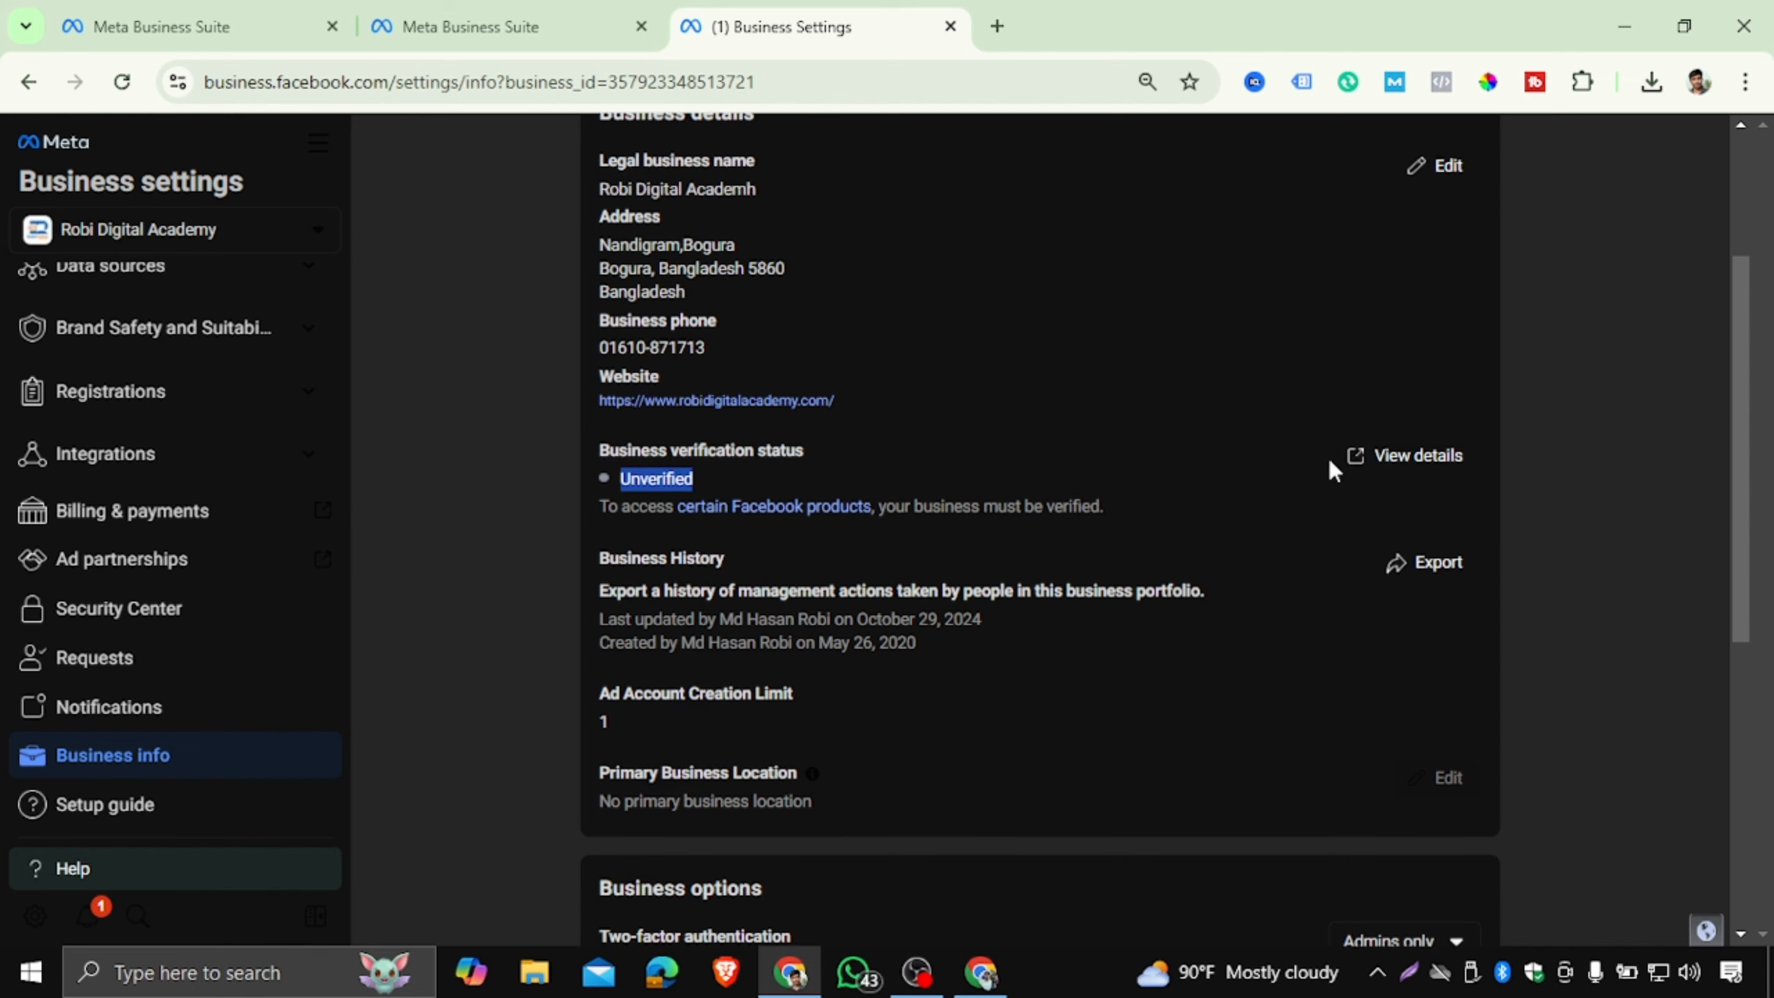
Check that the Ad Account Creation Limit is 1.
scroll(800, 484, "down", 6)
scroll(1113, 400, "up", 4)
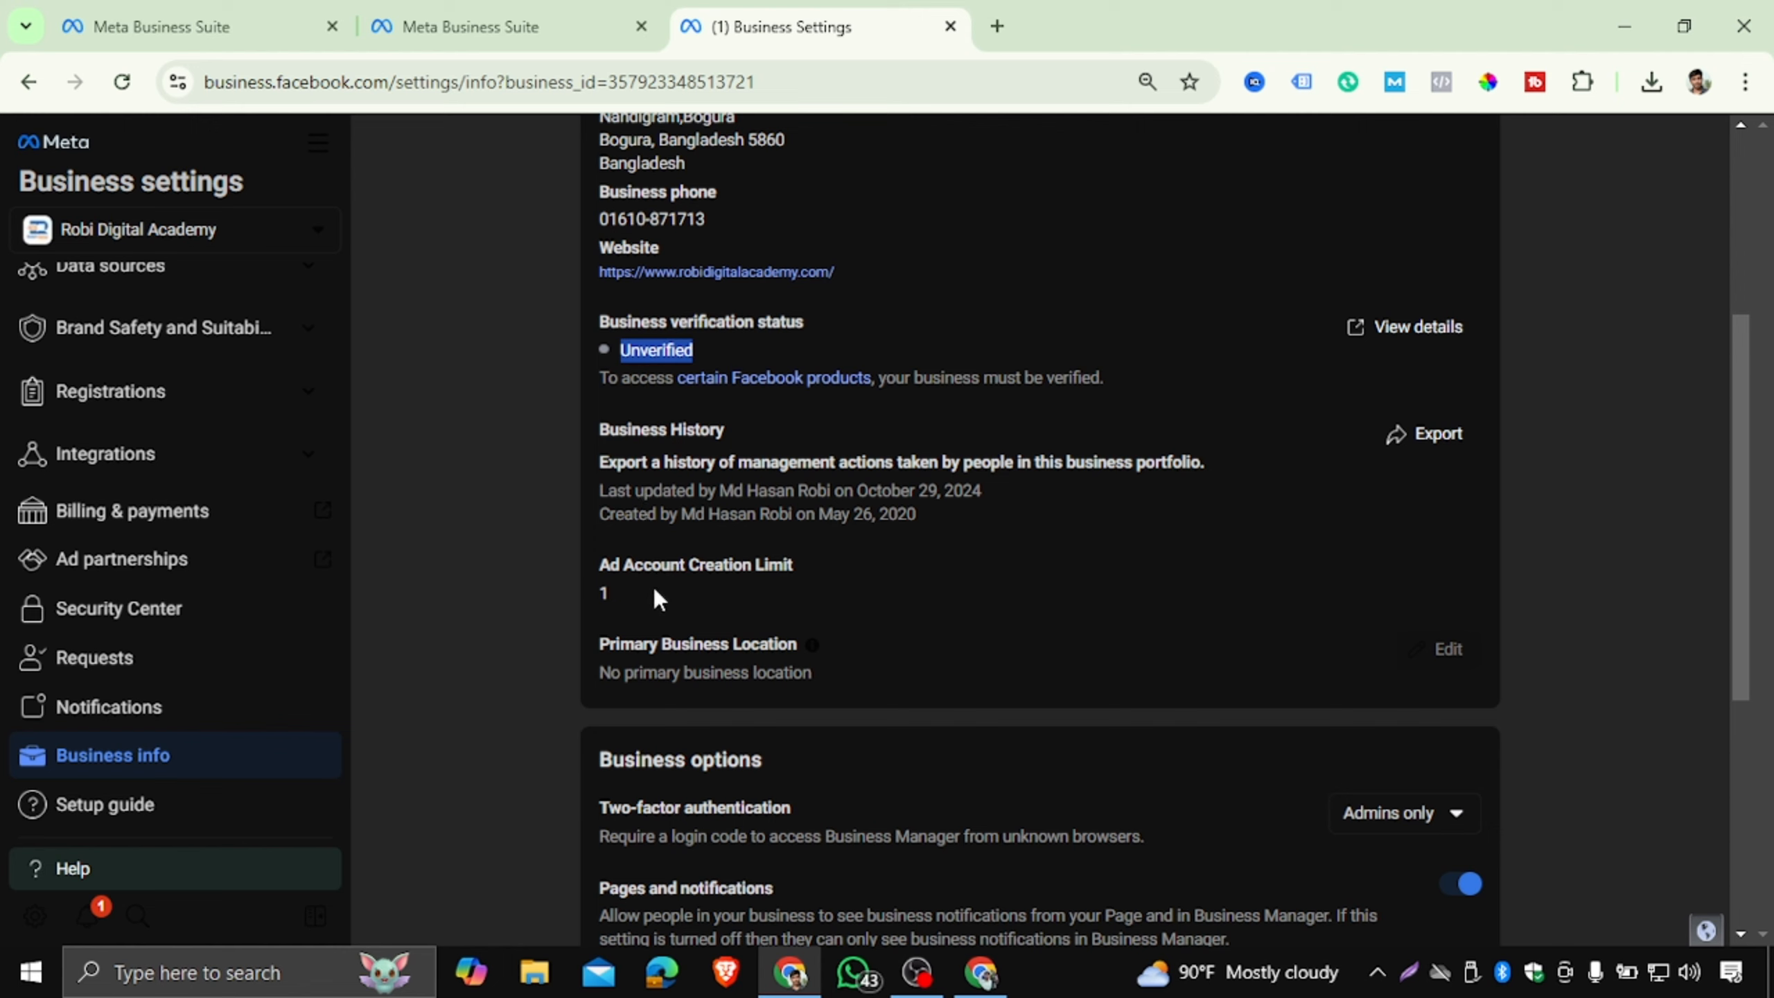
left_click_drag(655, 590, 610, 587)
left_click(638, 600)
scroll(1238, 664, "down", 1)
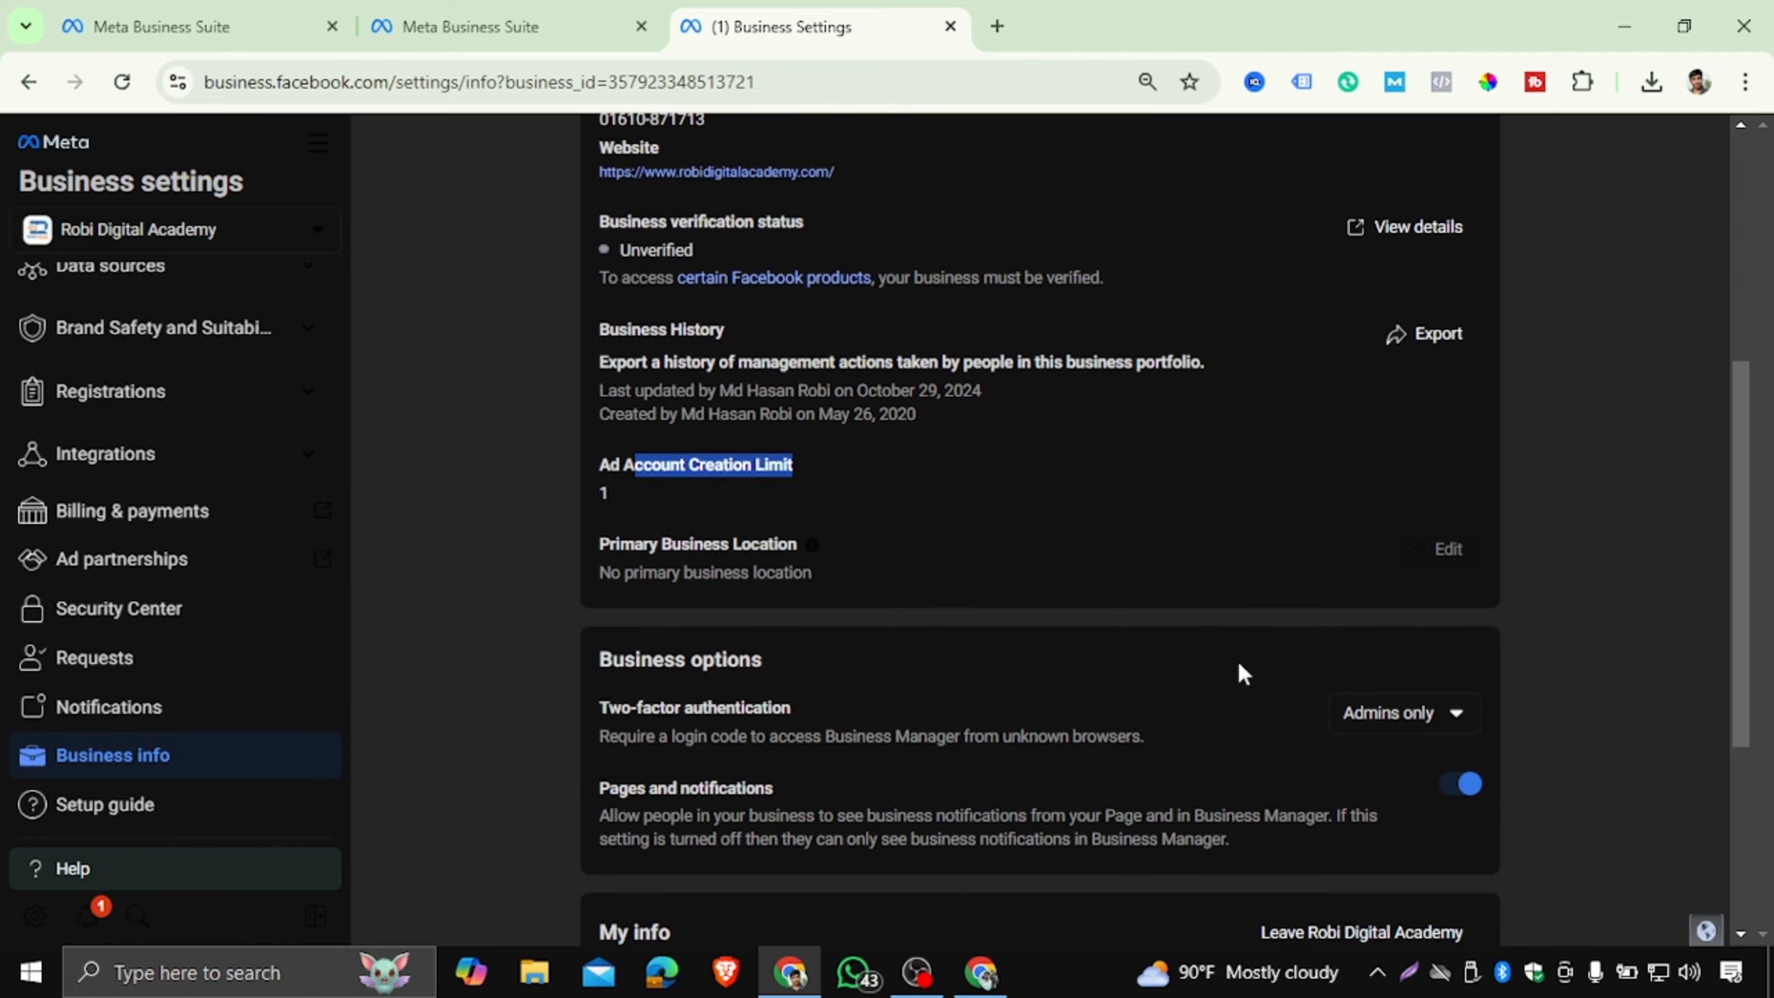
scroll(879, 608, "down", 4)
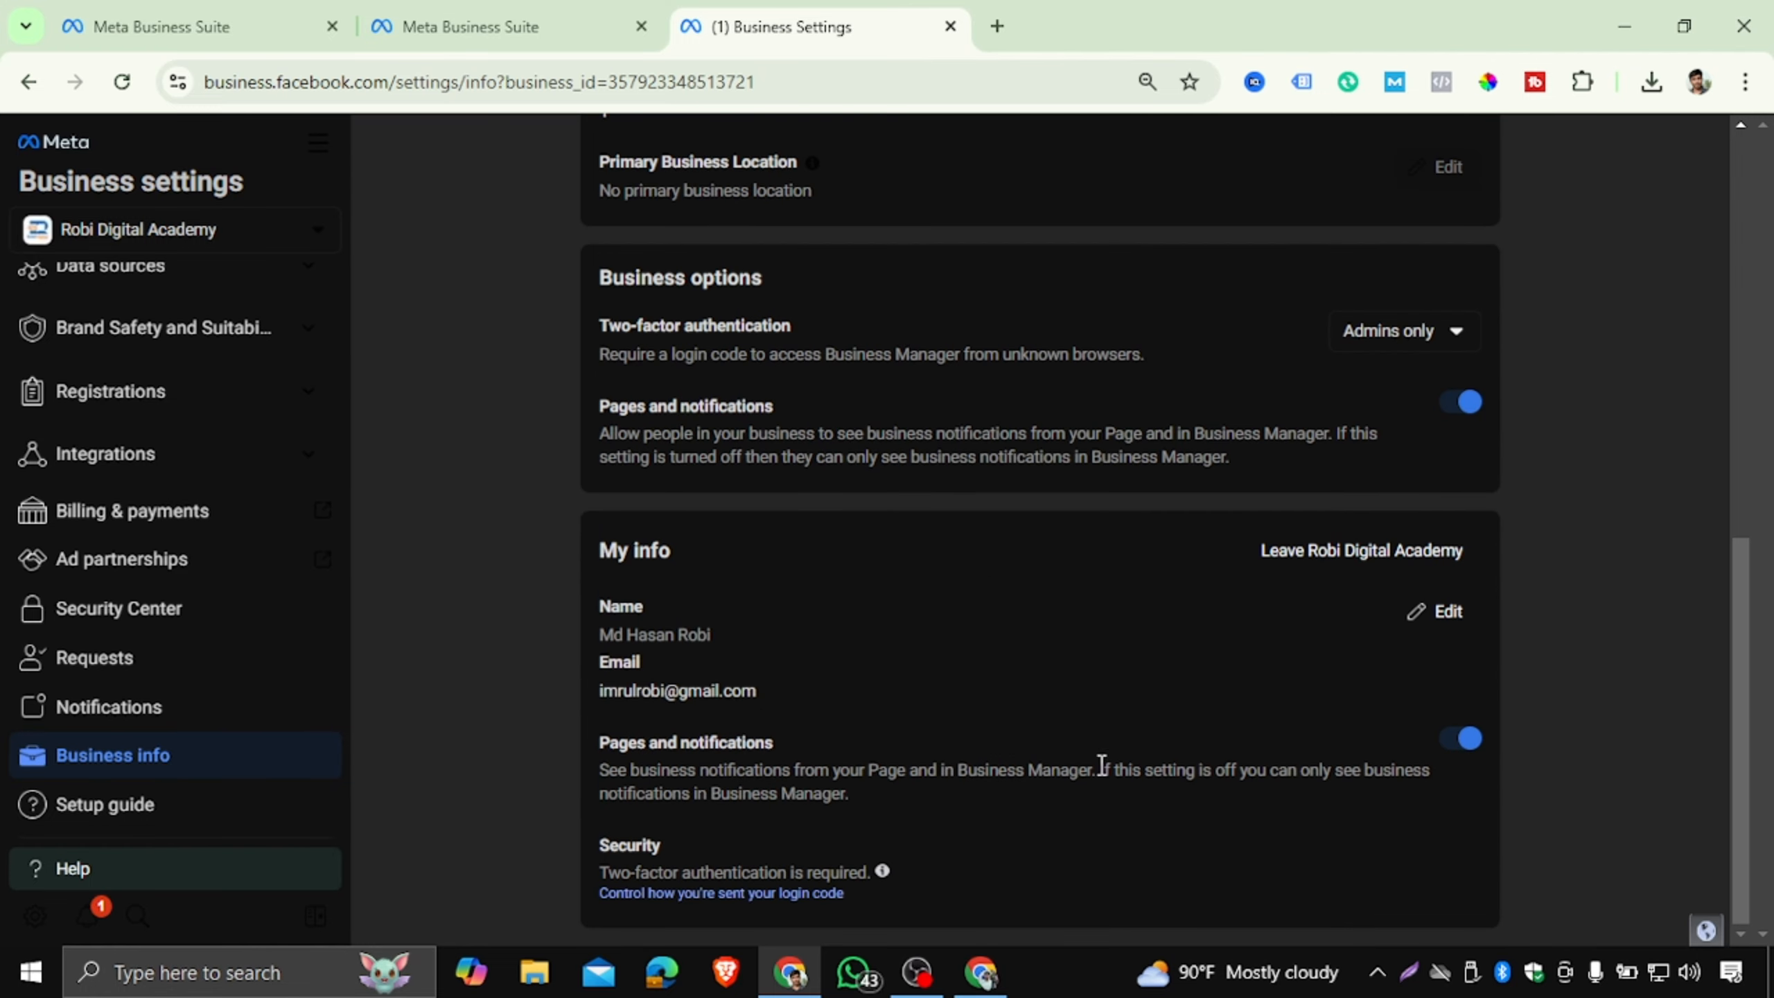
scroll(1323, 682, "up", 8)
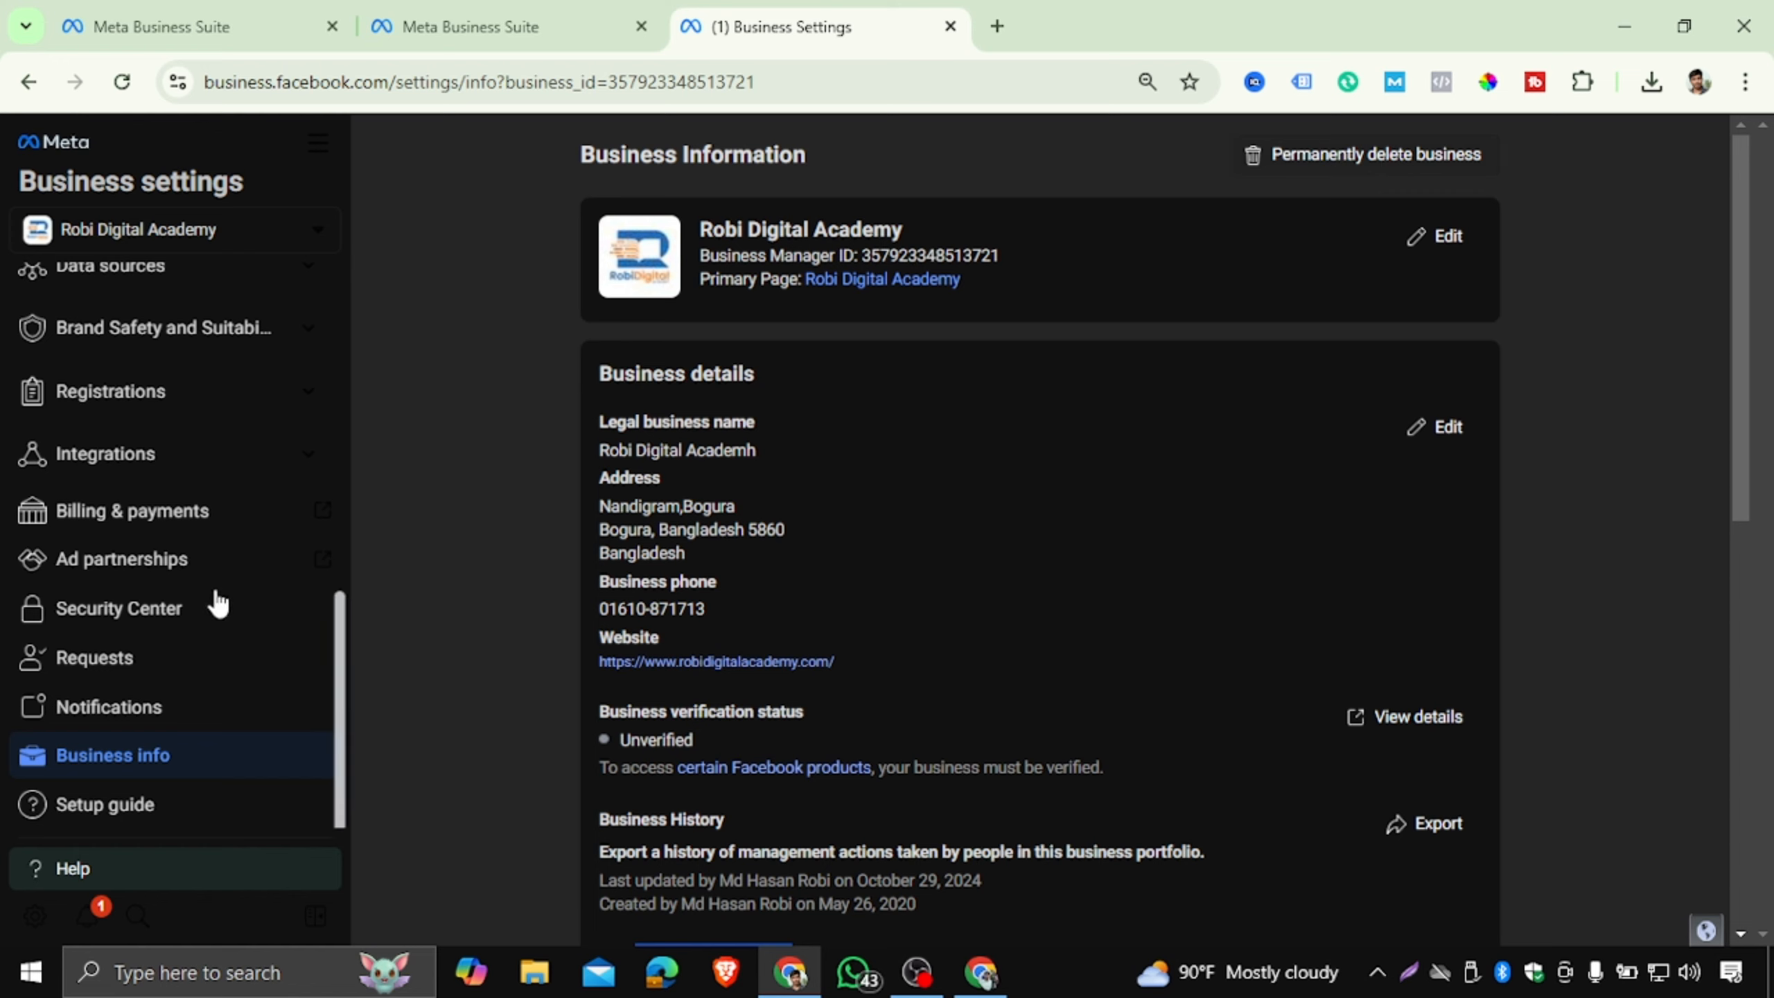
scroll(218, 598, "up", 3)
scroll(218, 601, "down", 3)
Go to Billing & payments > Payment methods and start adding a business payment method.
left_click(144, 511)
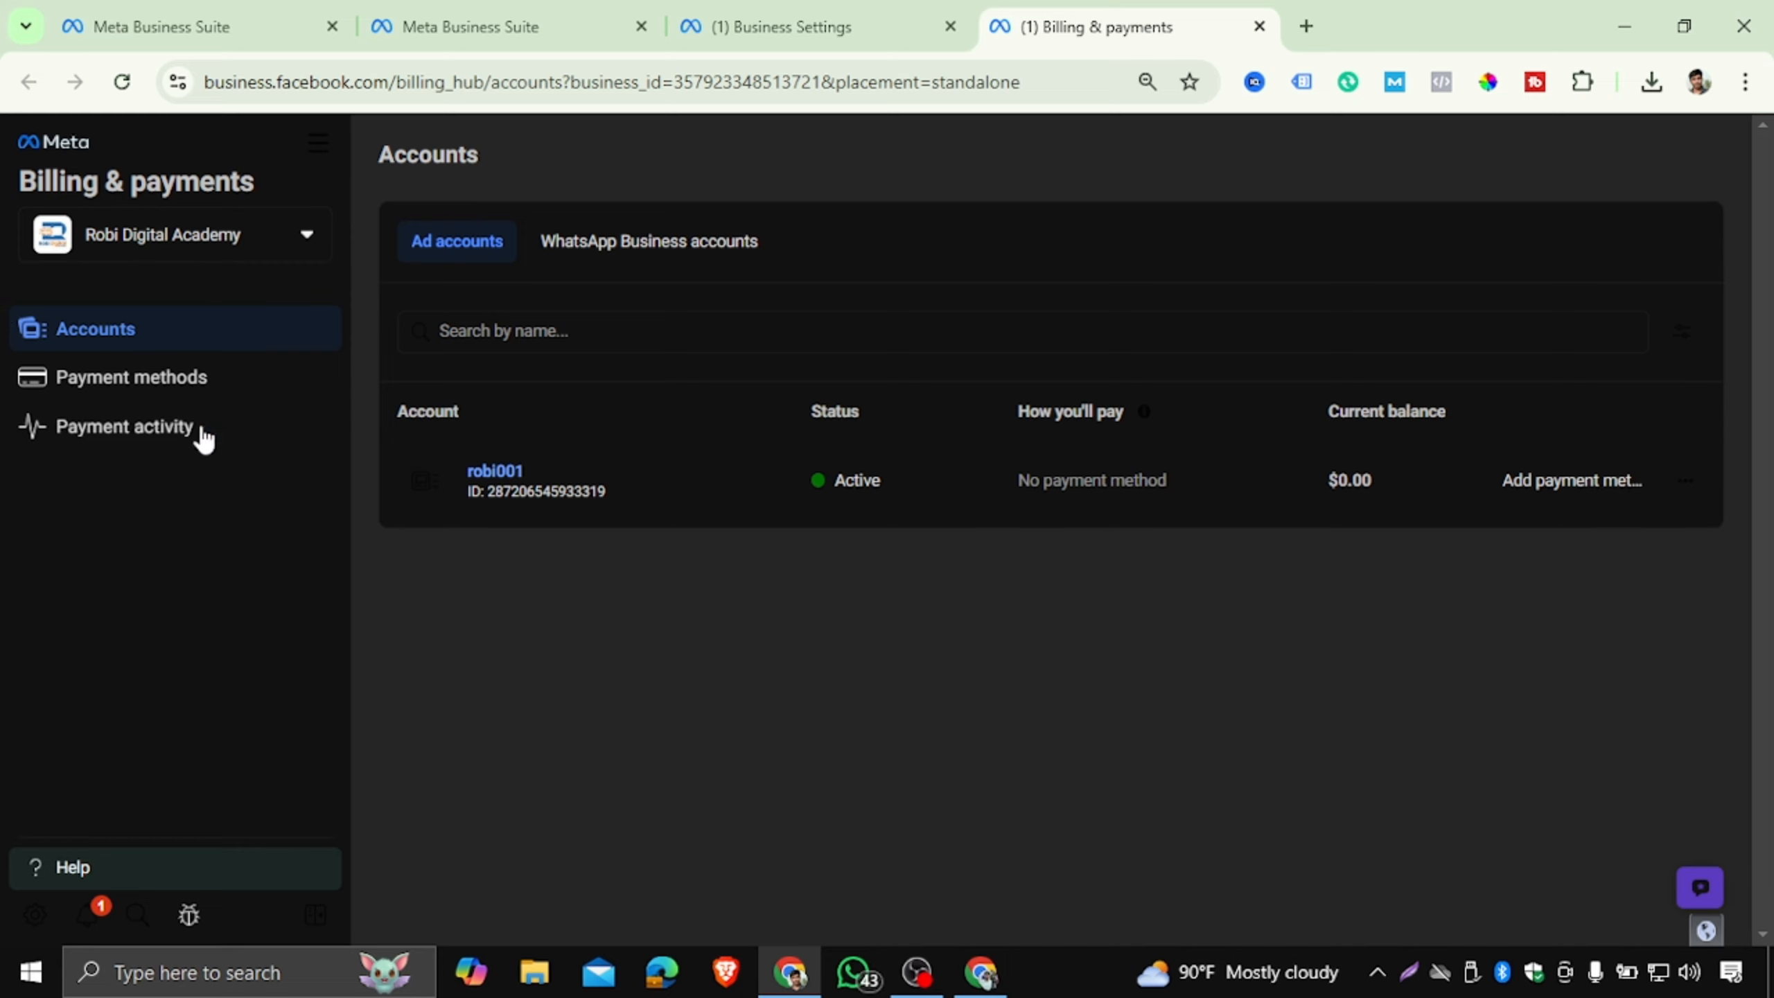
left_click(179, 386)
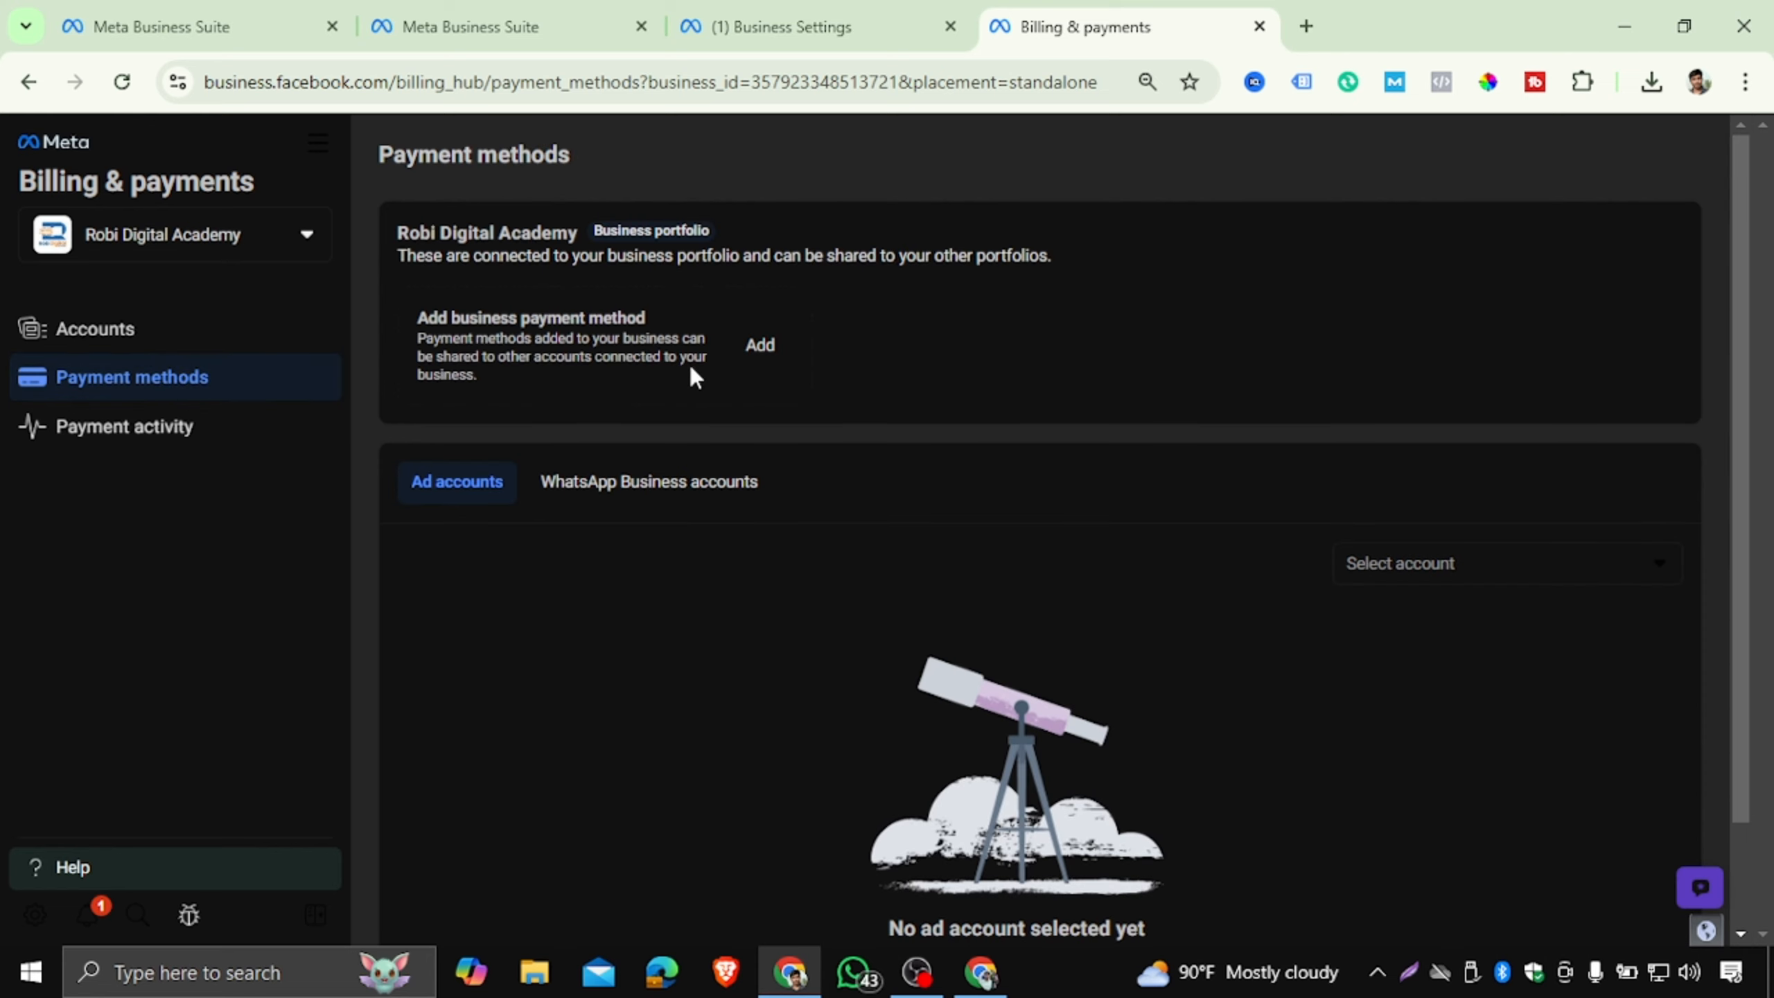
left_click(769, 347)
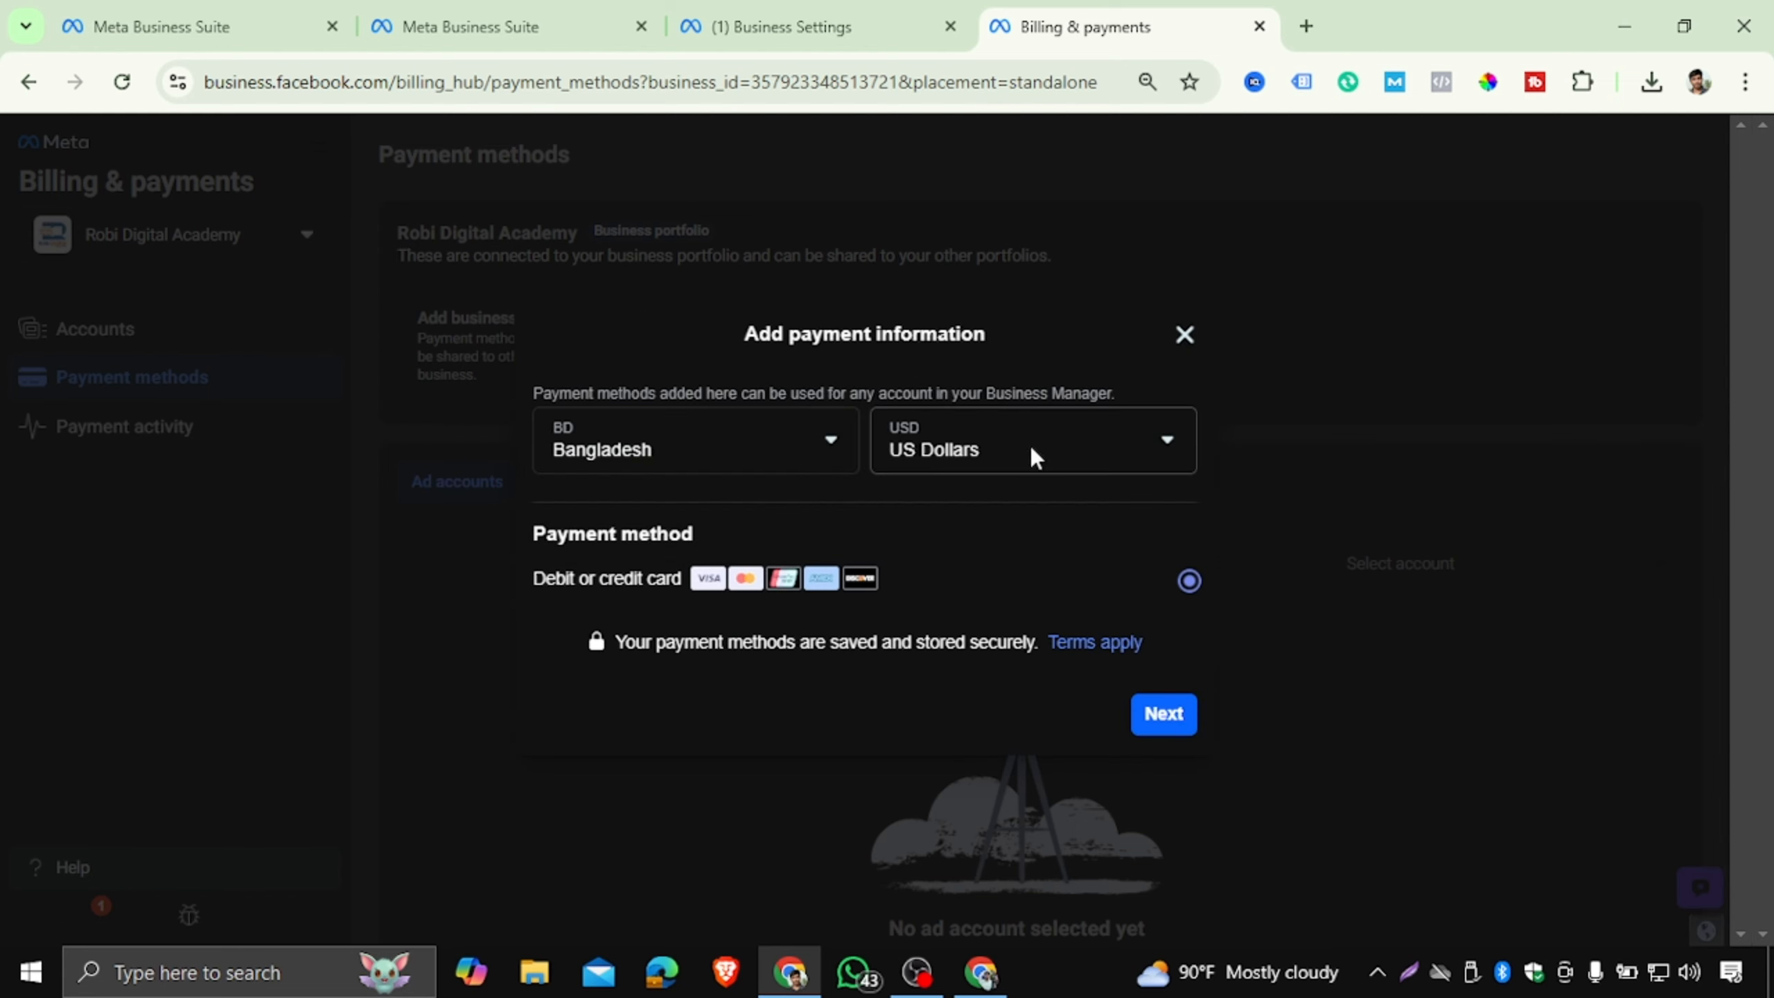
Continue to the card form and fill in the saved cardholder name, card number, expiry date and CVV.
left_click(1154, 720)
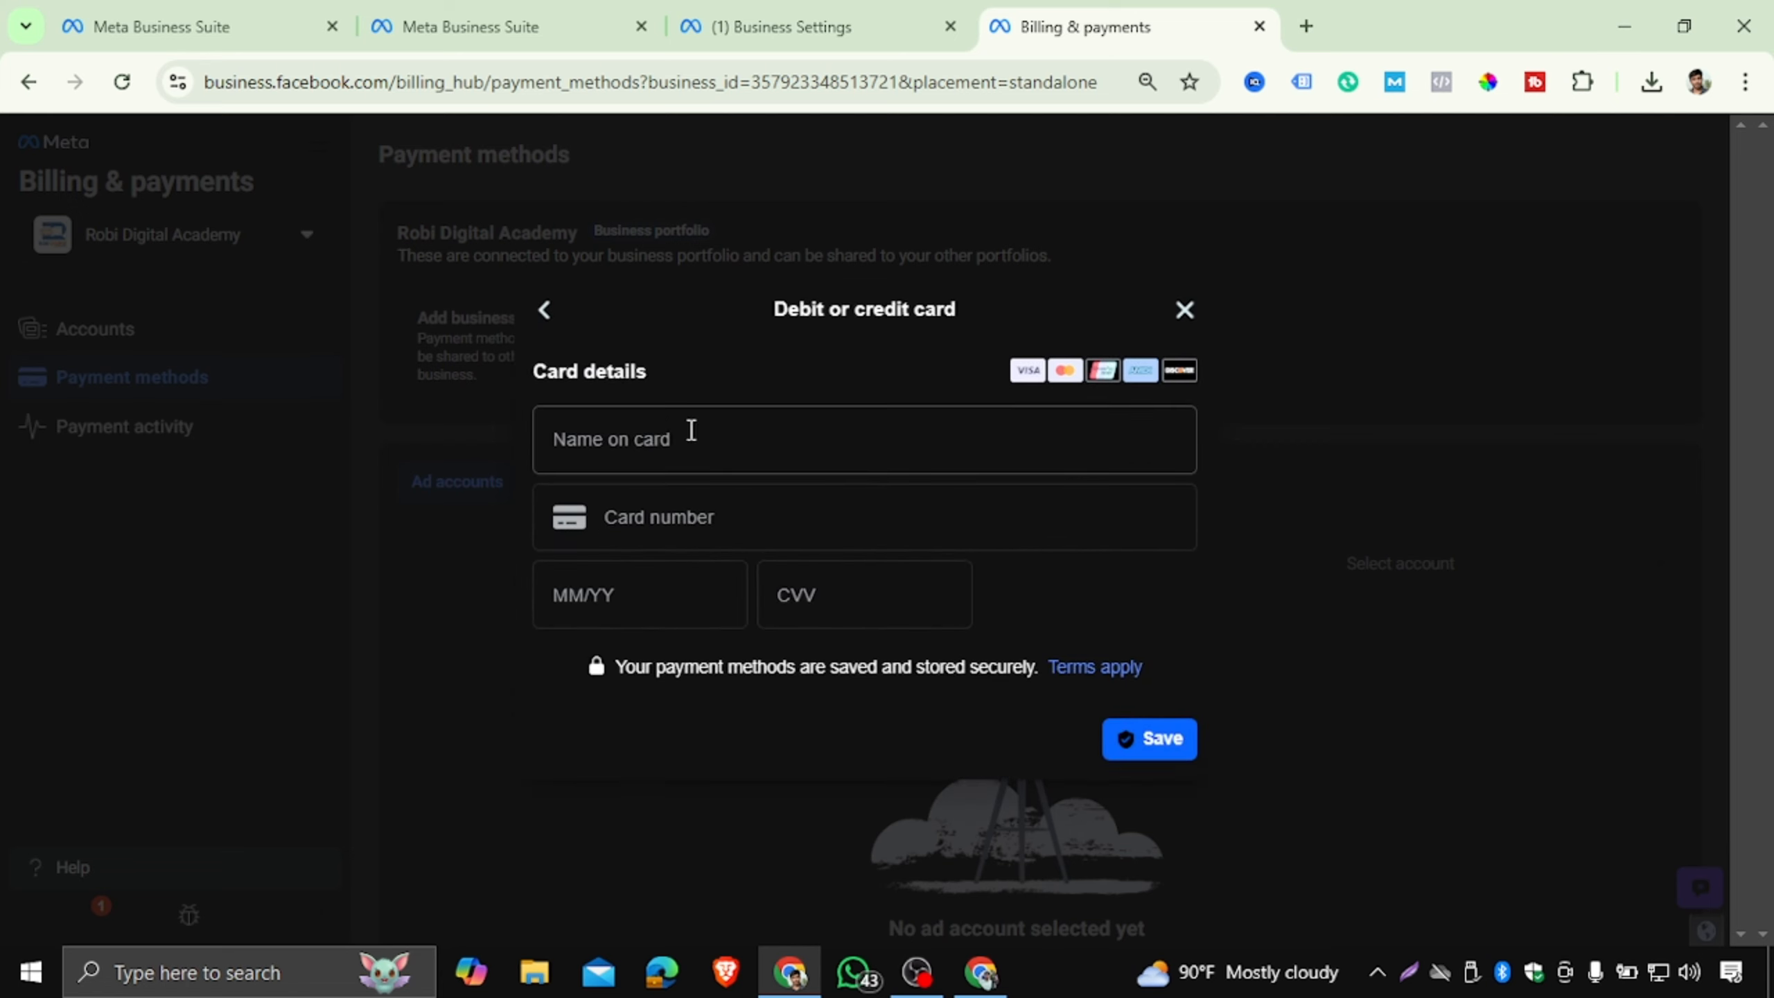
left_click(692, 430)
left_click(796, 517)
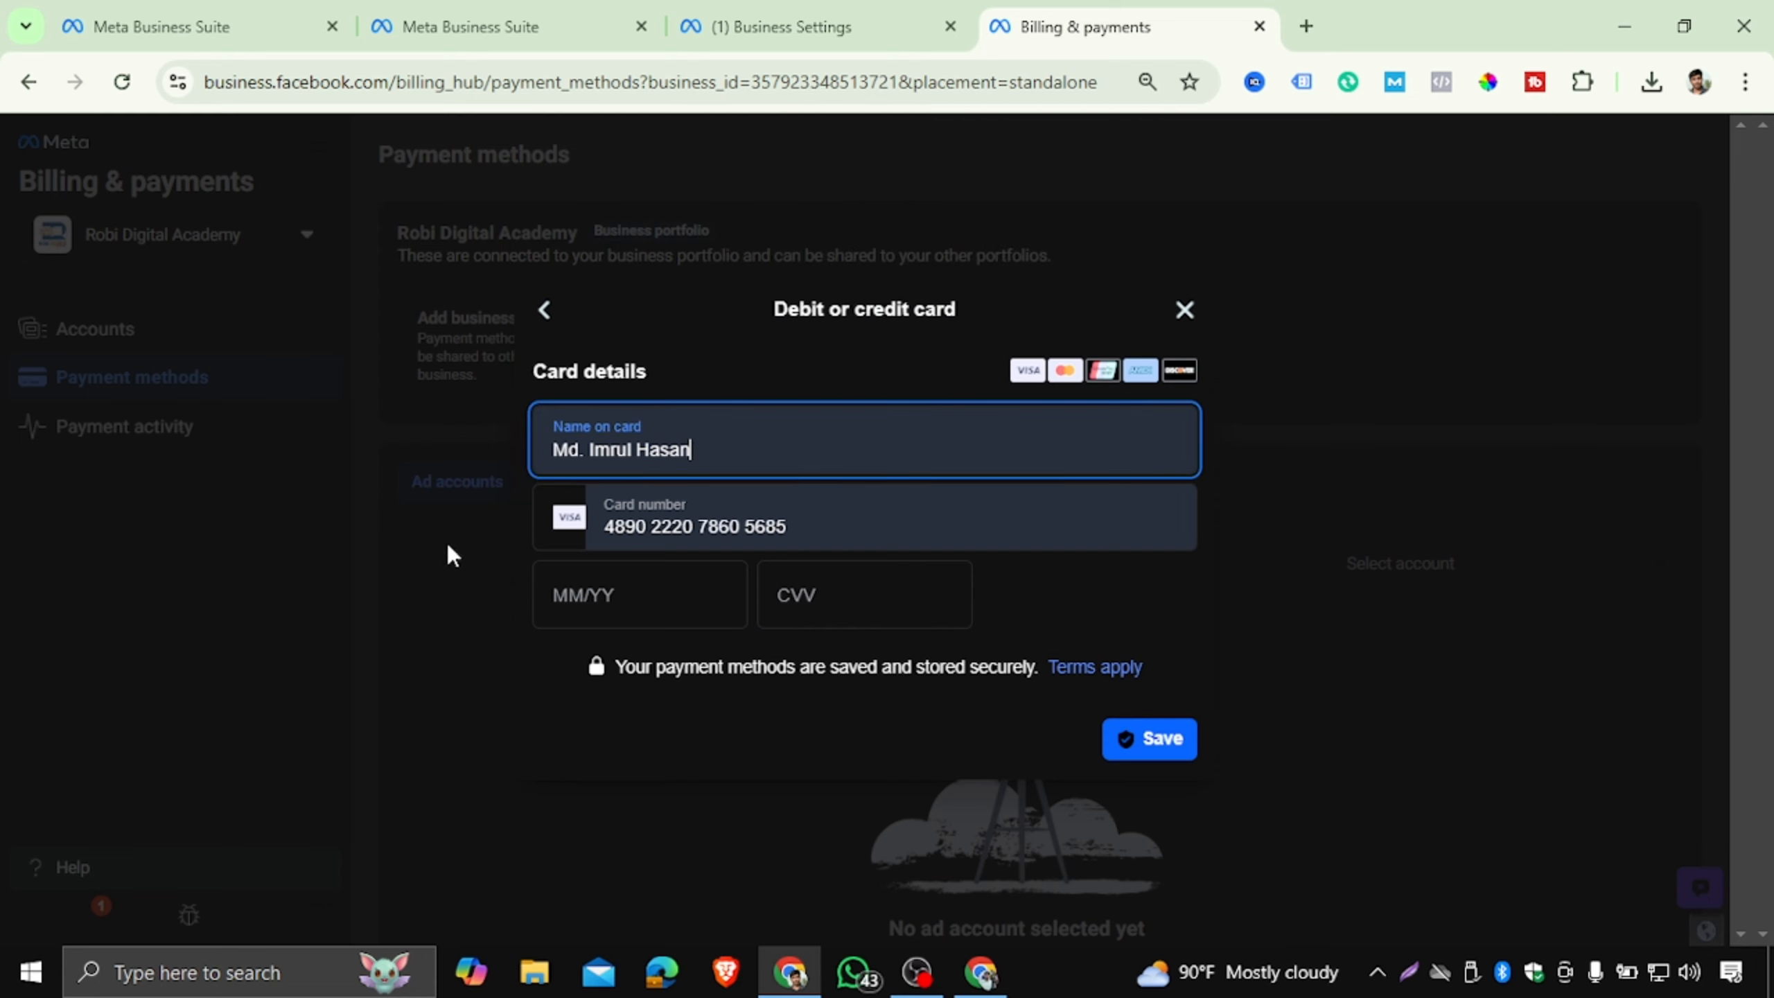
left_click(588, 580)
type("1")
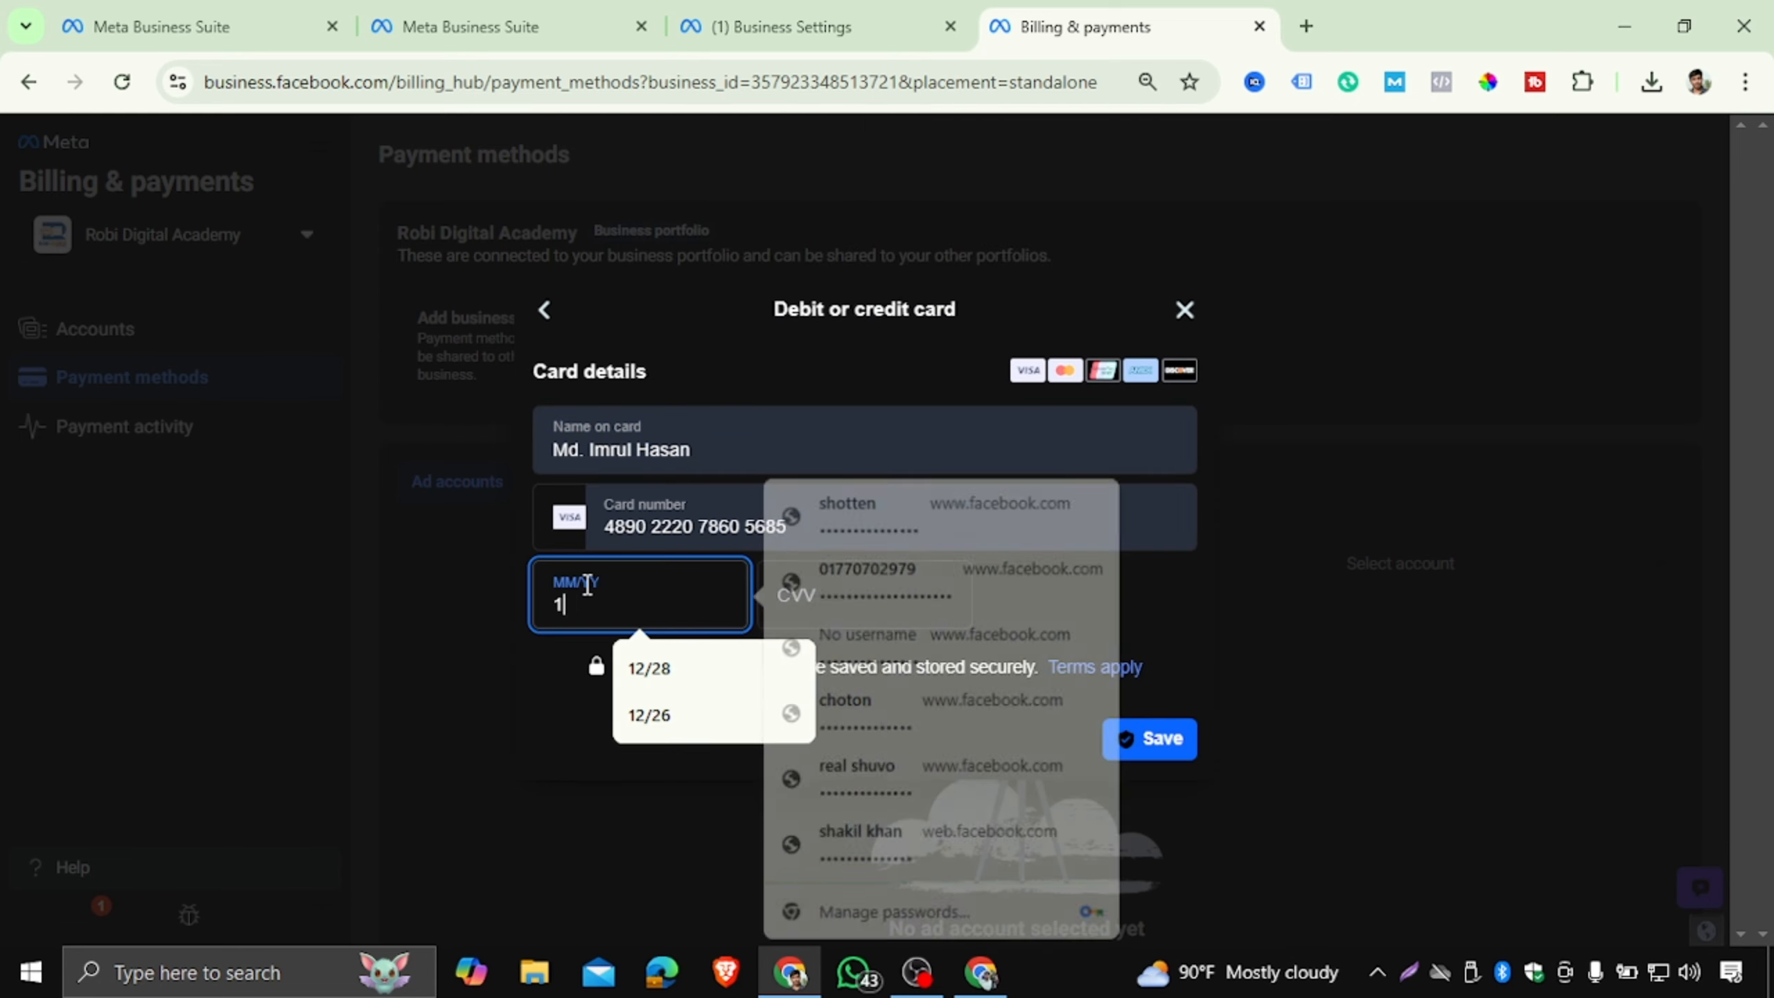
type("2/27")
left_click(859, 589)
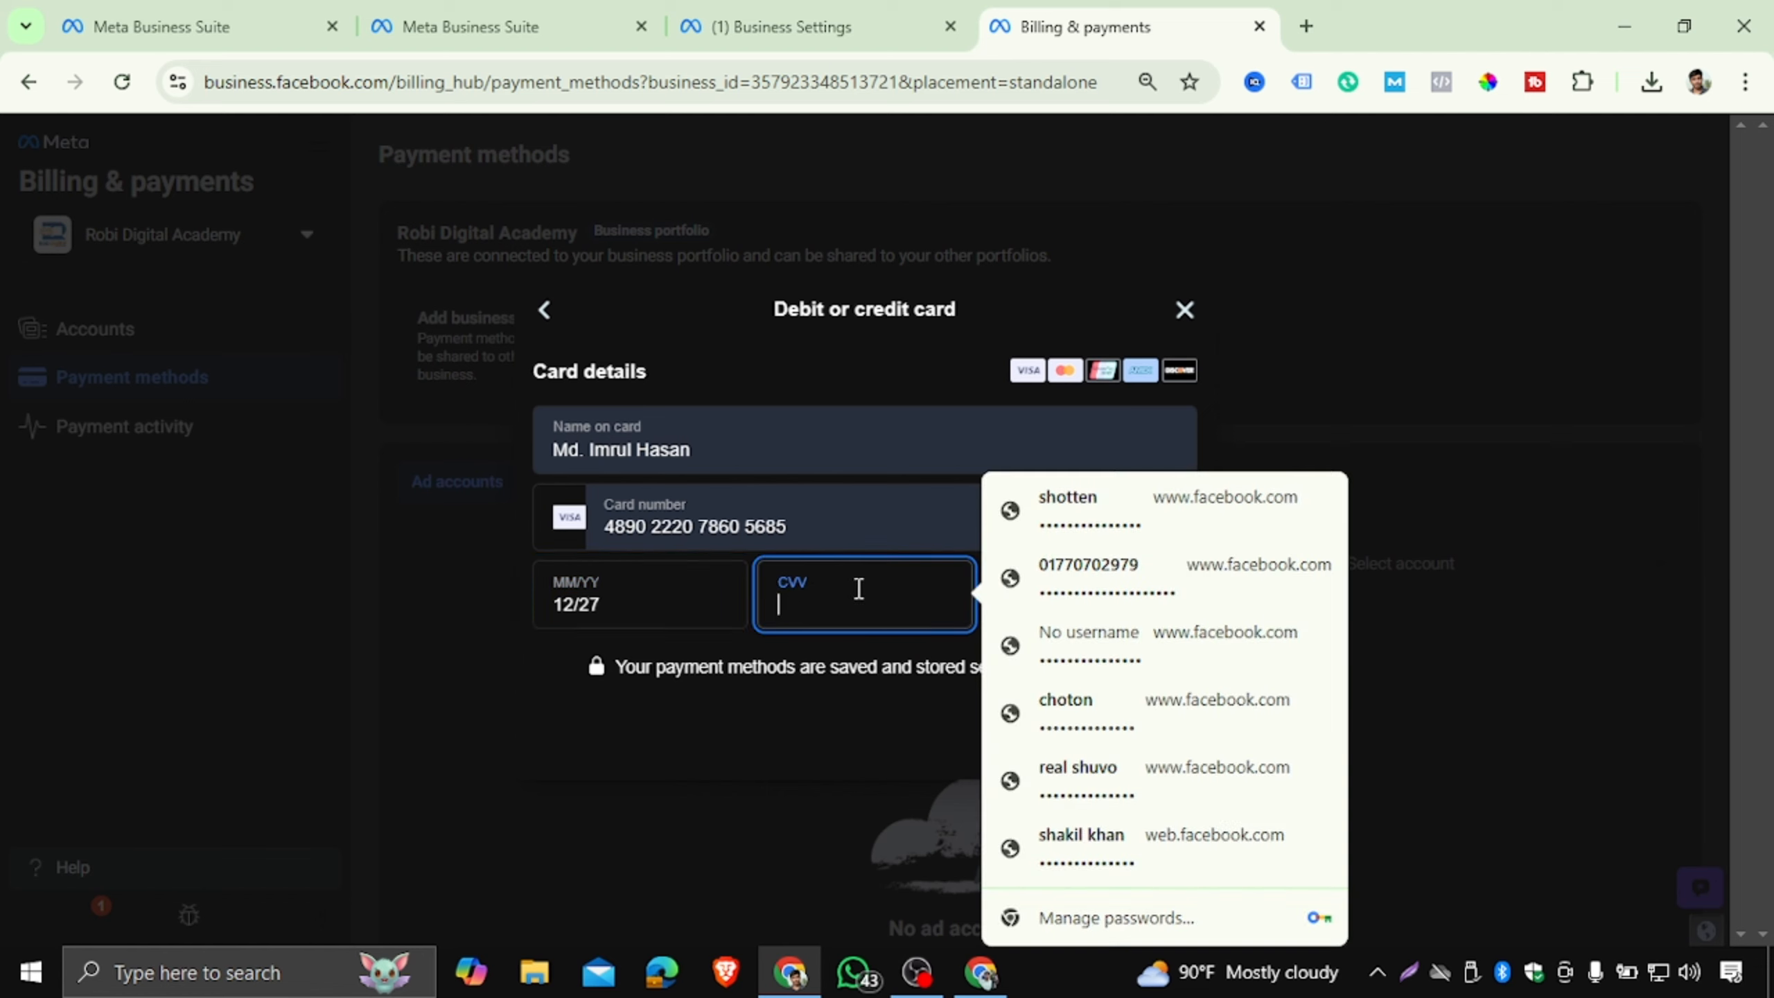
type("••••")
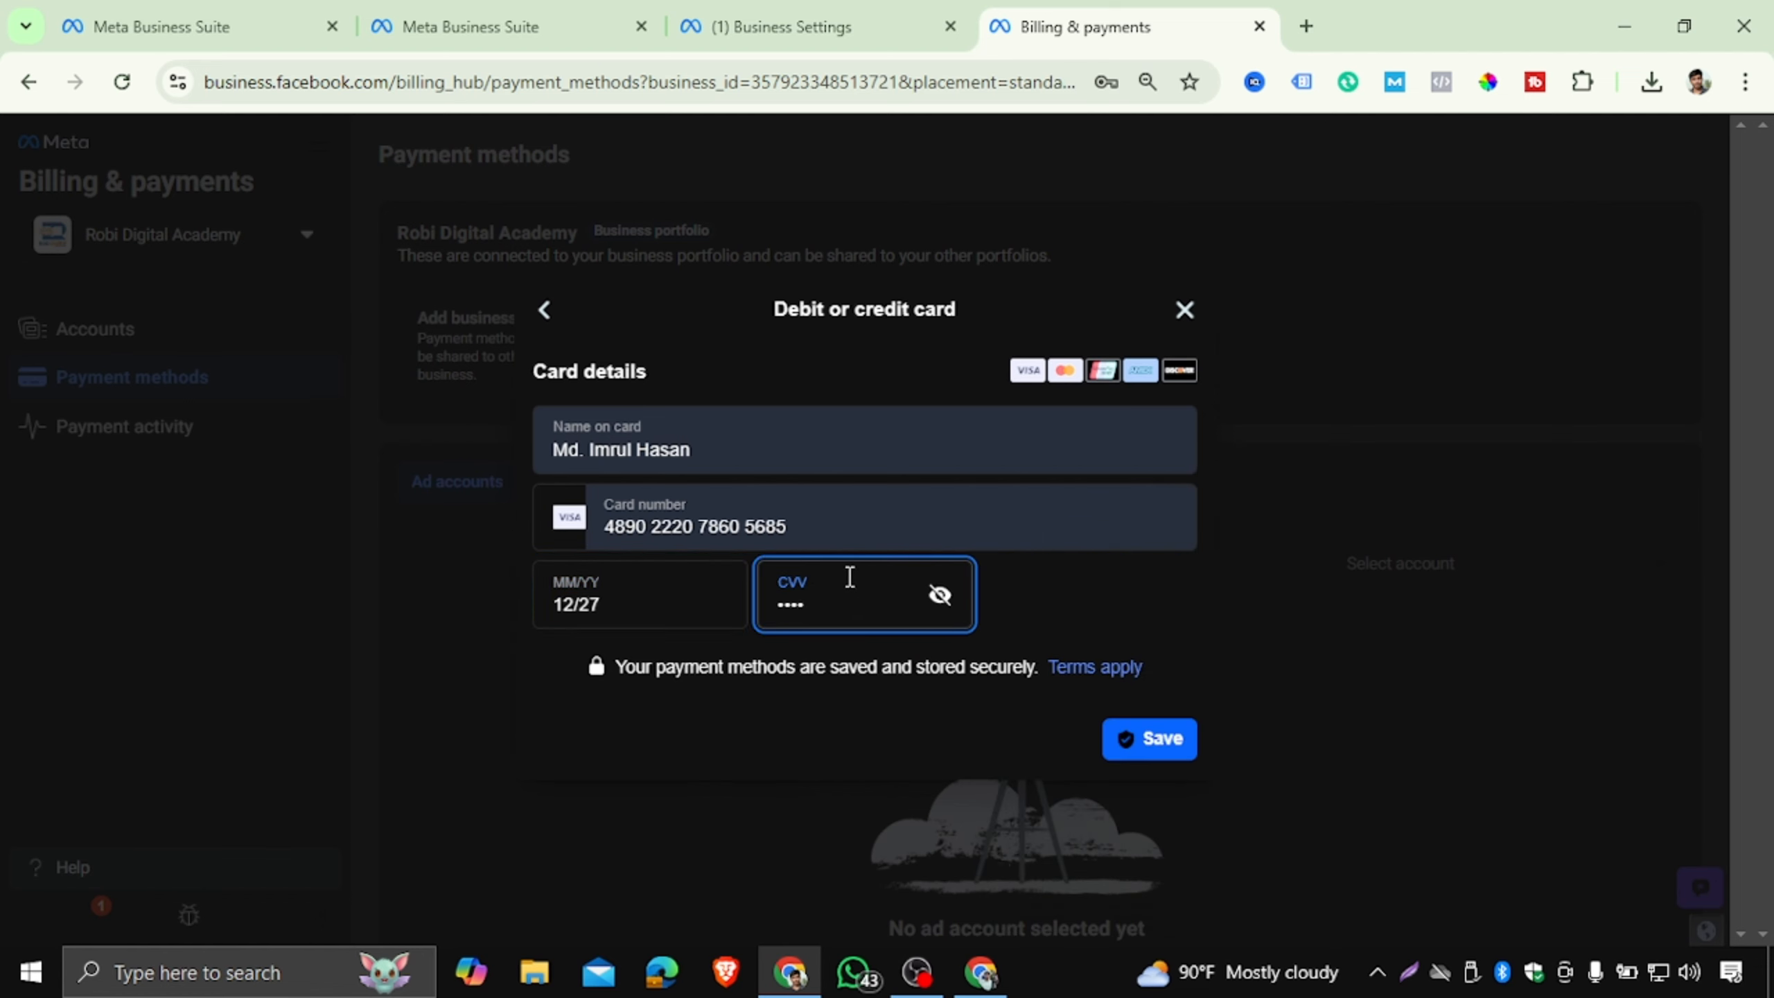
key("BackSpace")
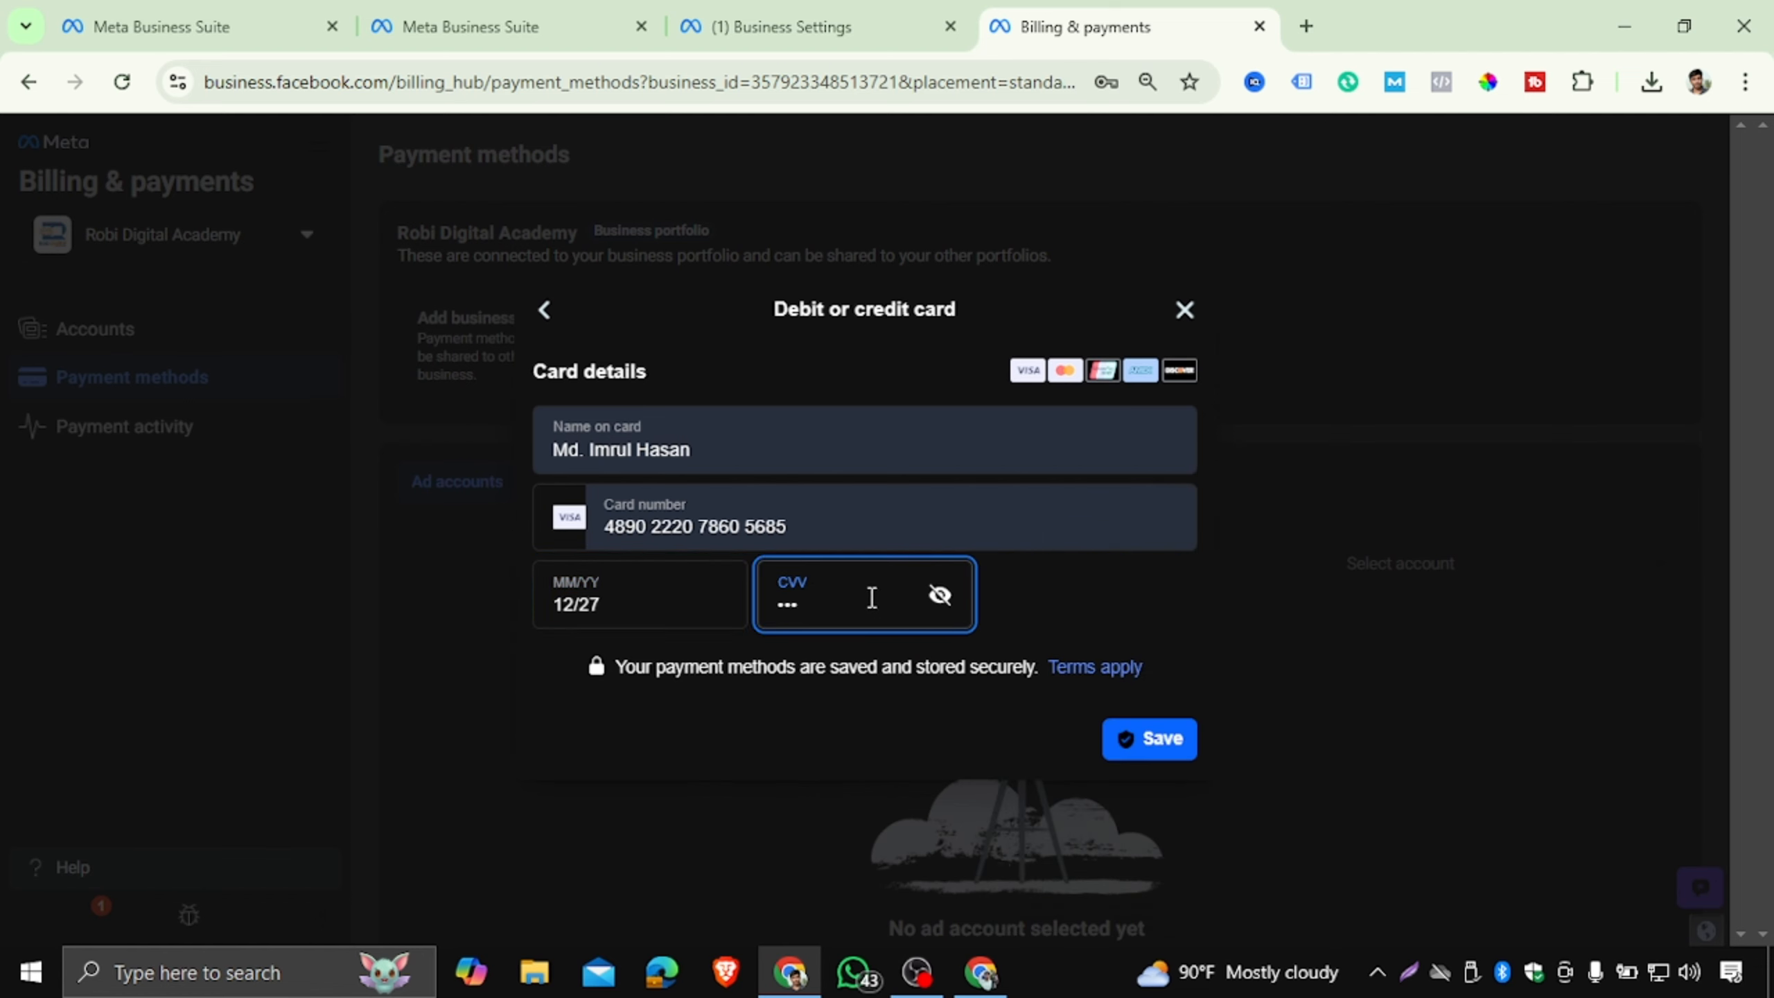
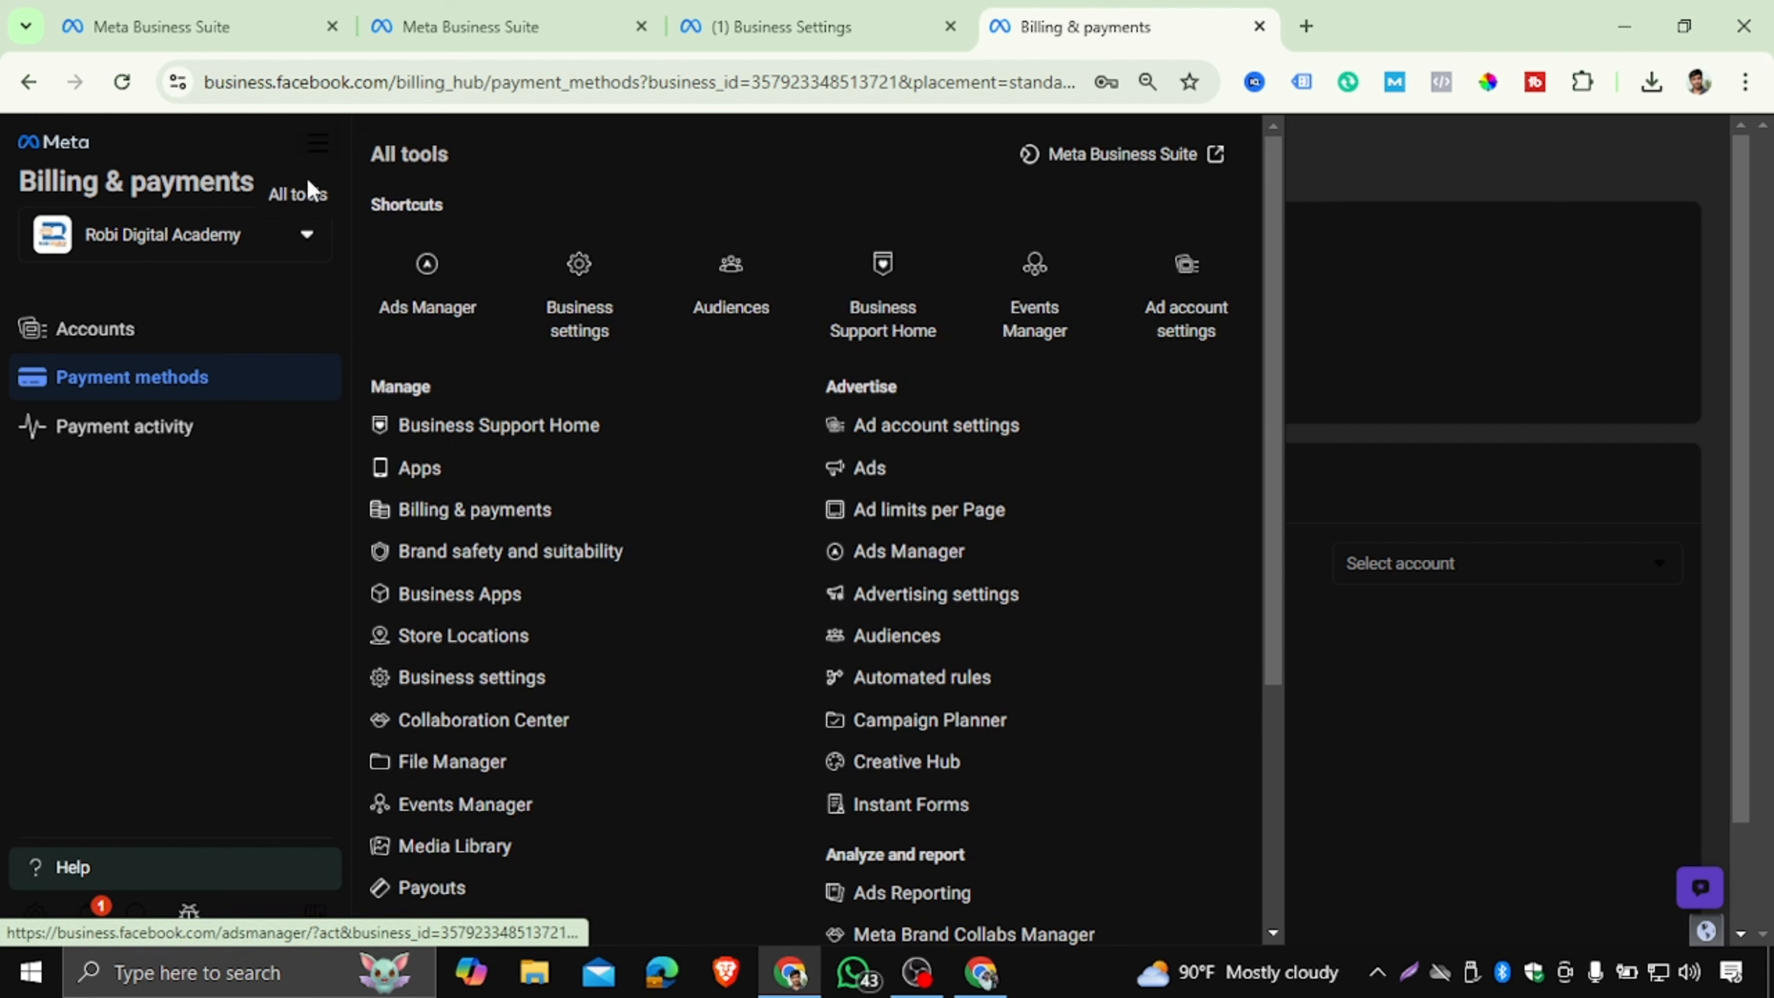
Leave the billing card form and return to the ad accounts list.
left_click(28, 84)
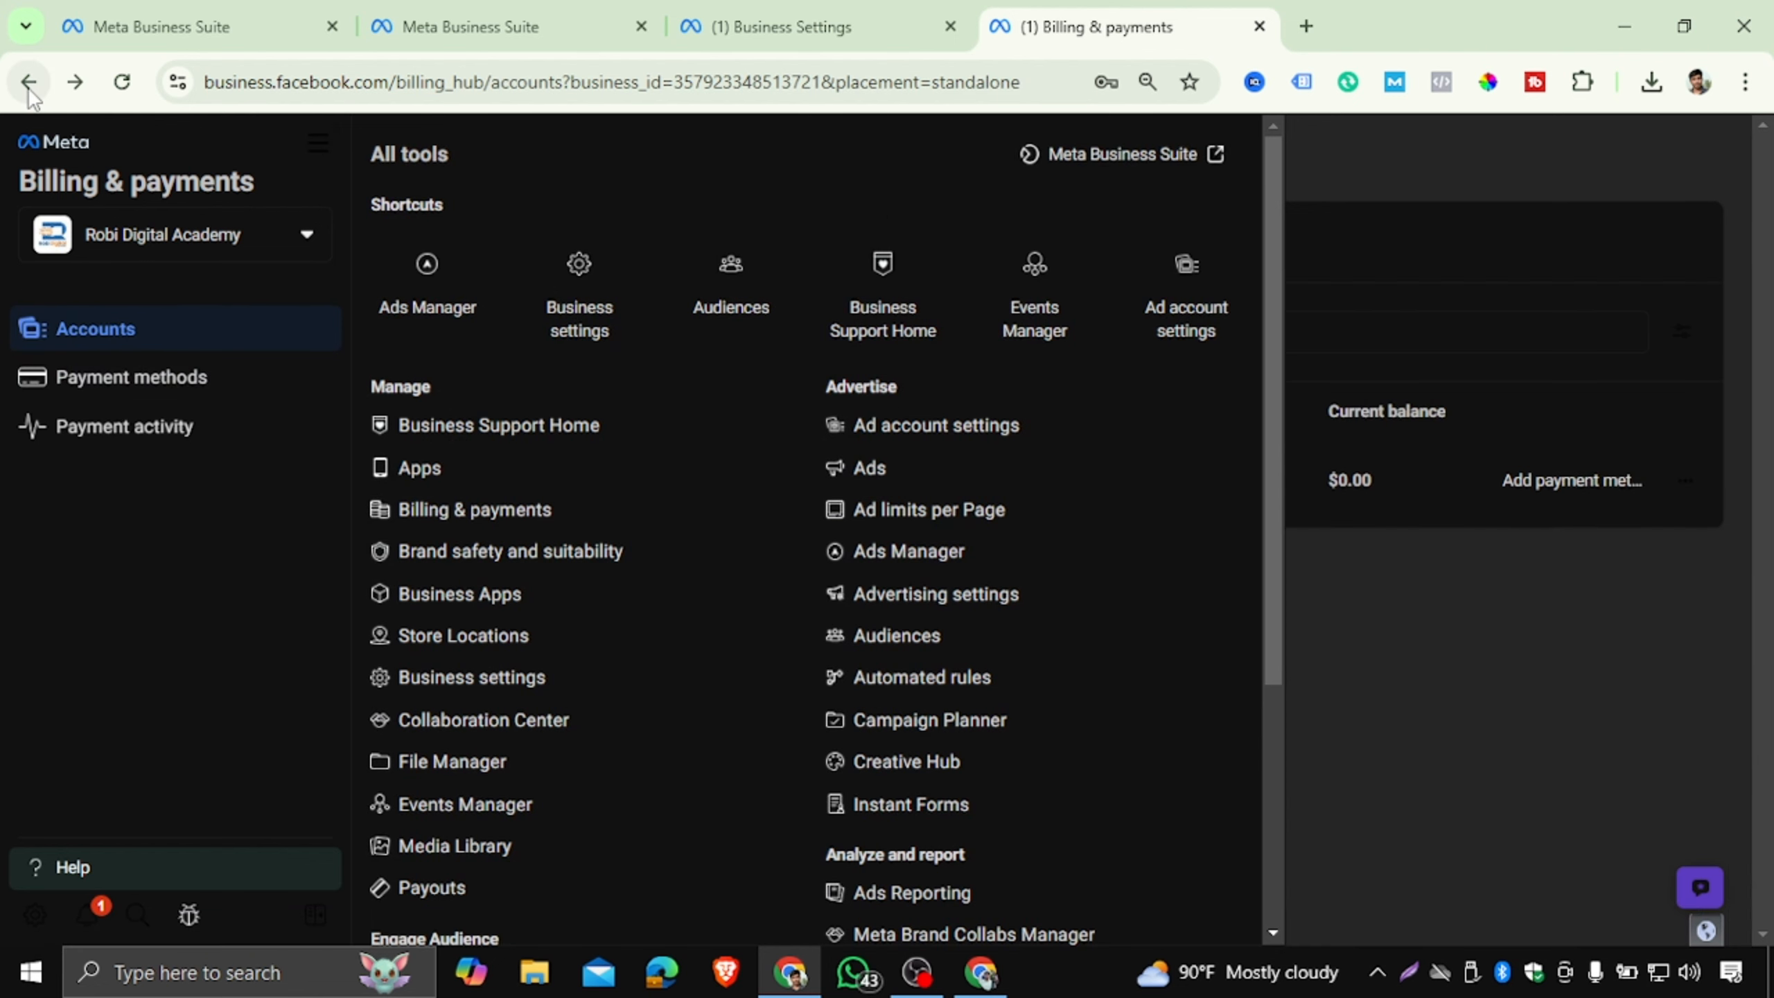
left_click(1369, 150)
left_click(29, 83)
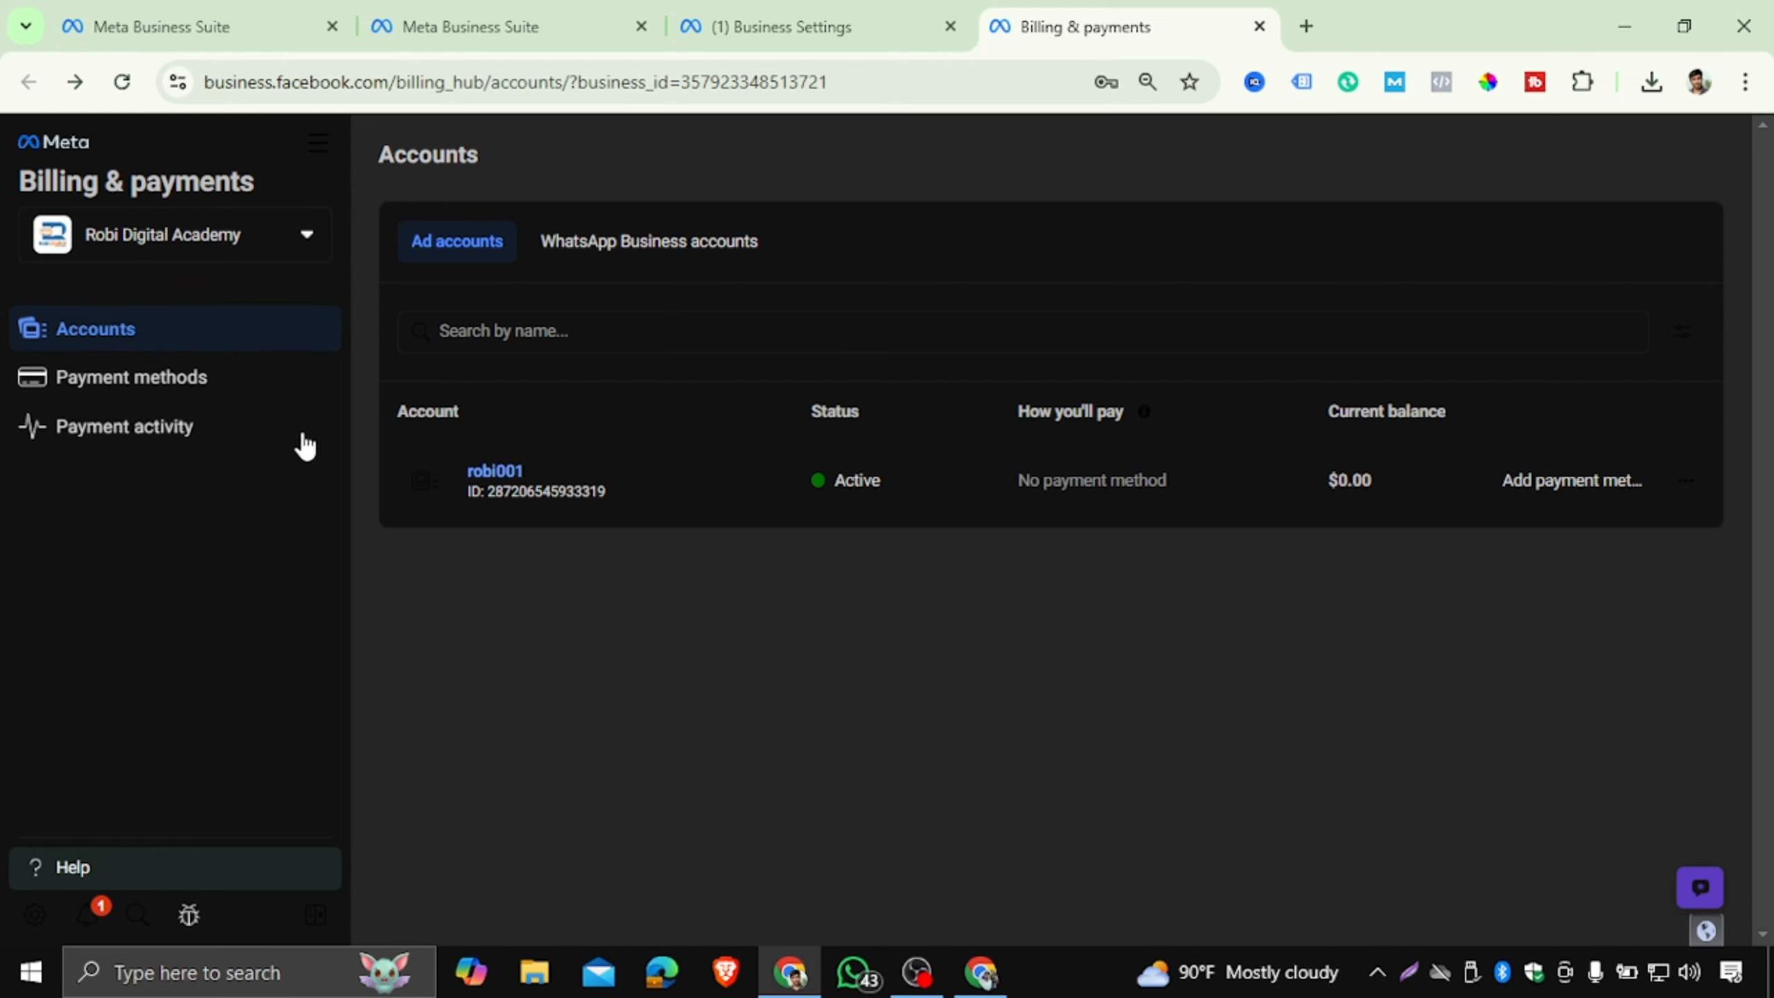
Open Business settings from the All tools overview.
left_click(319, 143)
scroll(693, 455, "down", 5)
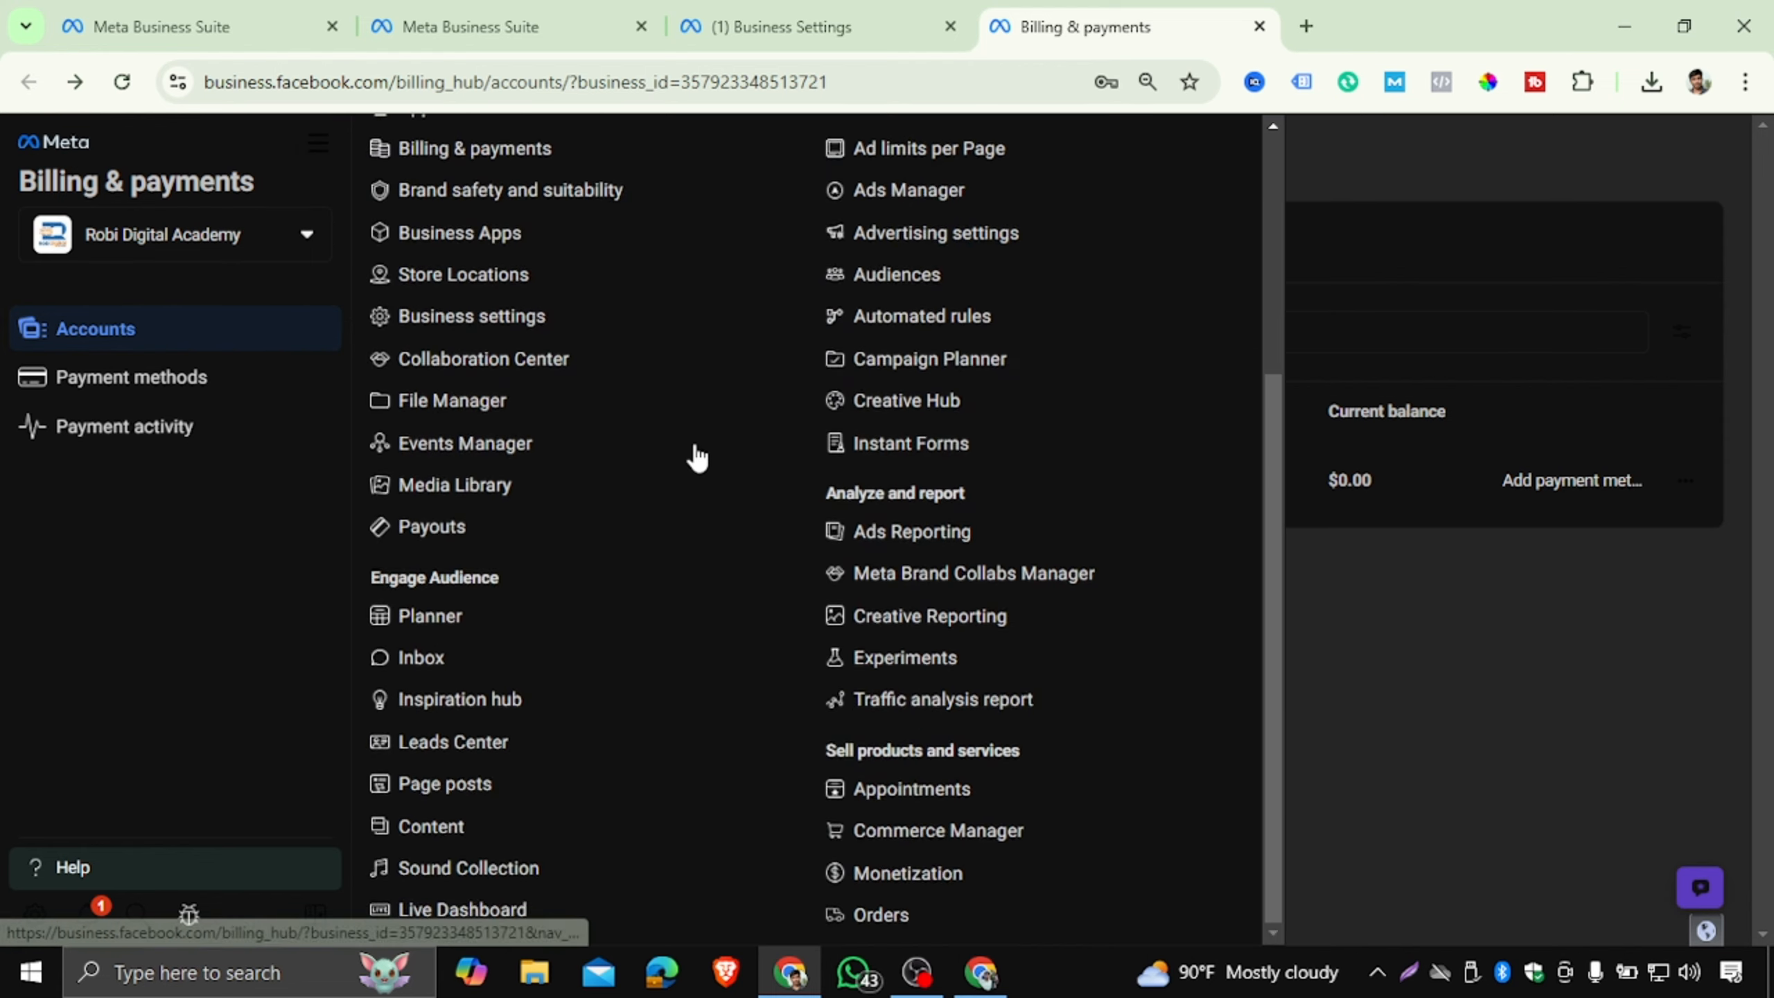
scroll(657, 356, "up", 5)
left_click(557, 301)
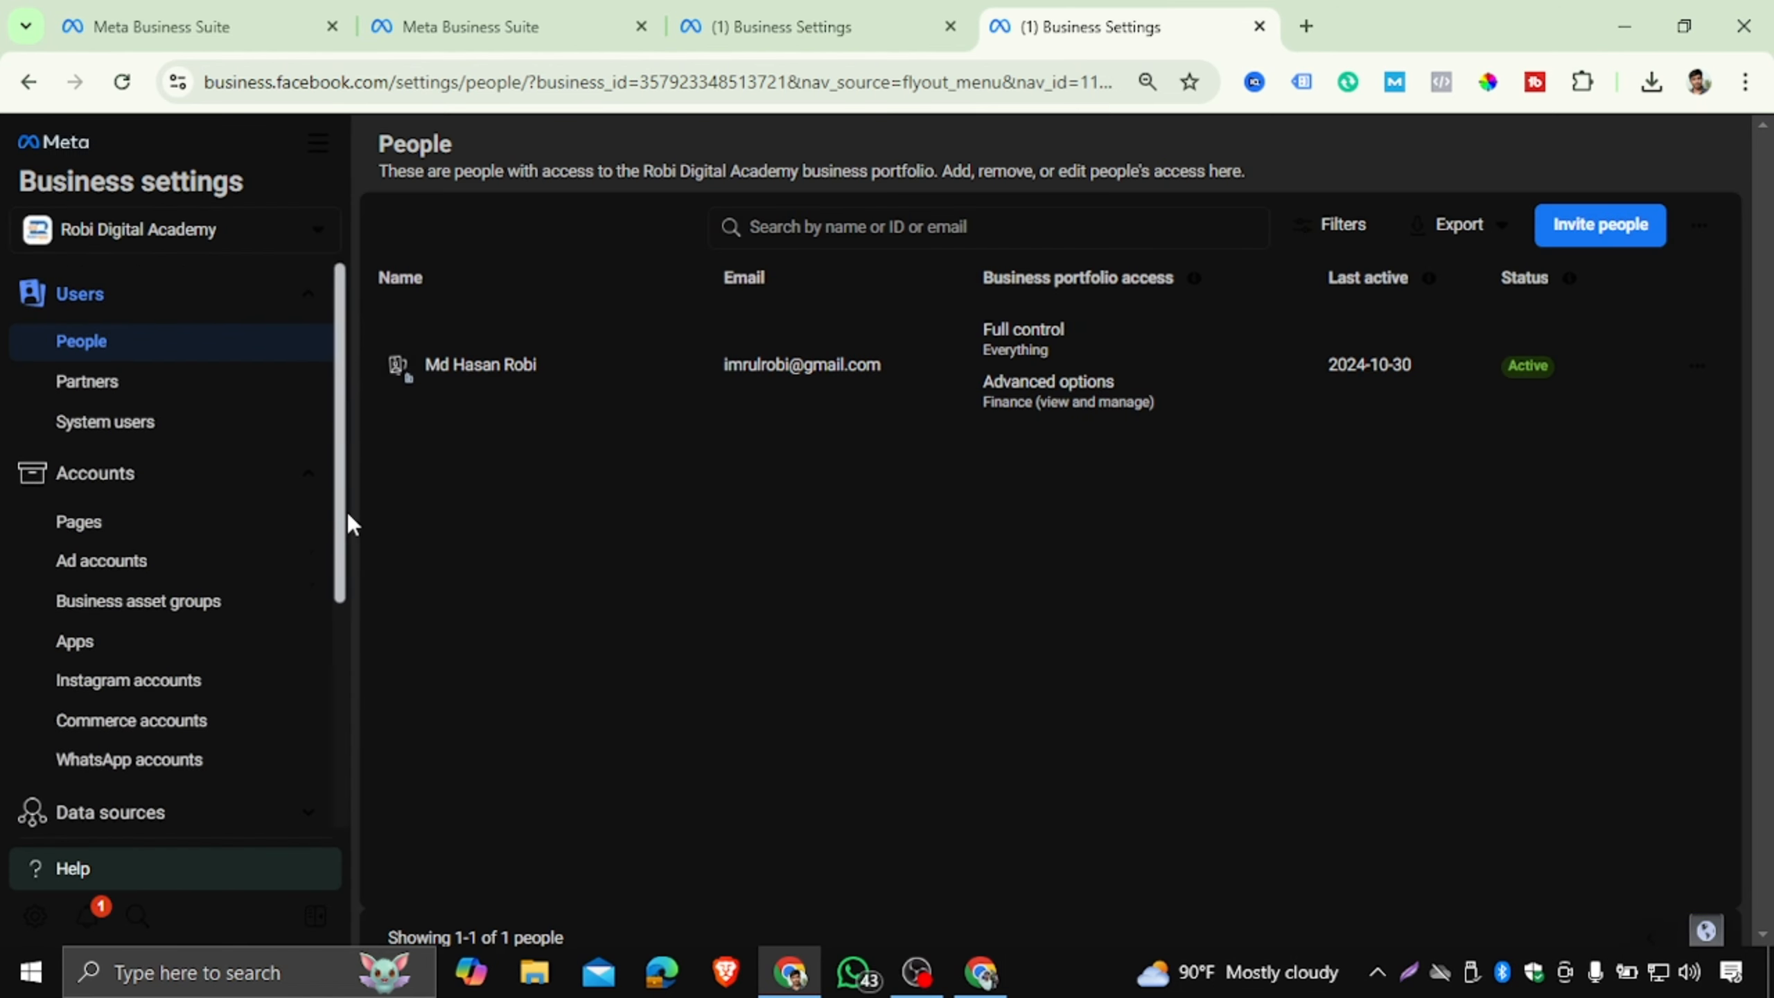
scroll(347, 517, "down", 5)
scroll(348, 517, "up", 5)
Collapse the Accounts and Users groups in the settings sidebar and expand Data sources.
left_click(307, 474)
left_click(306, 294)
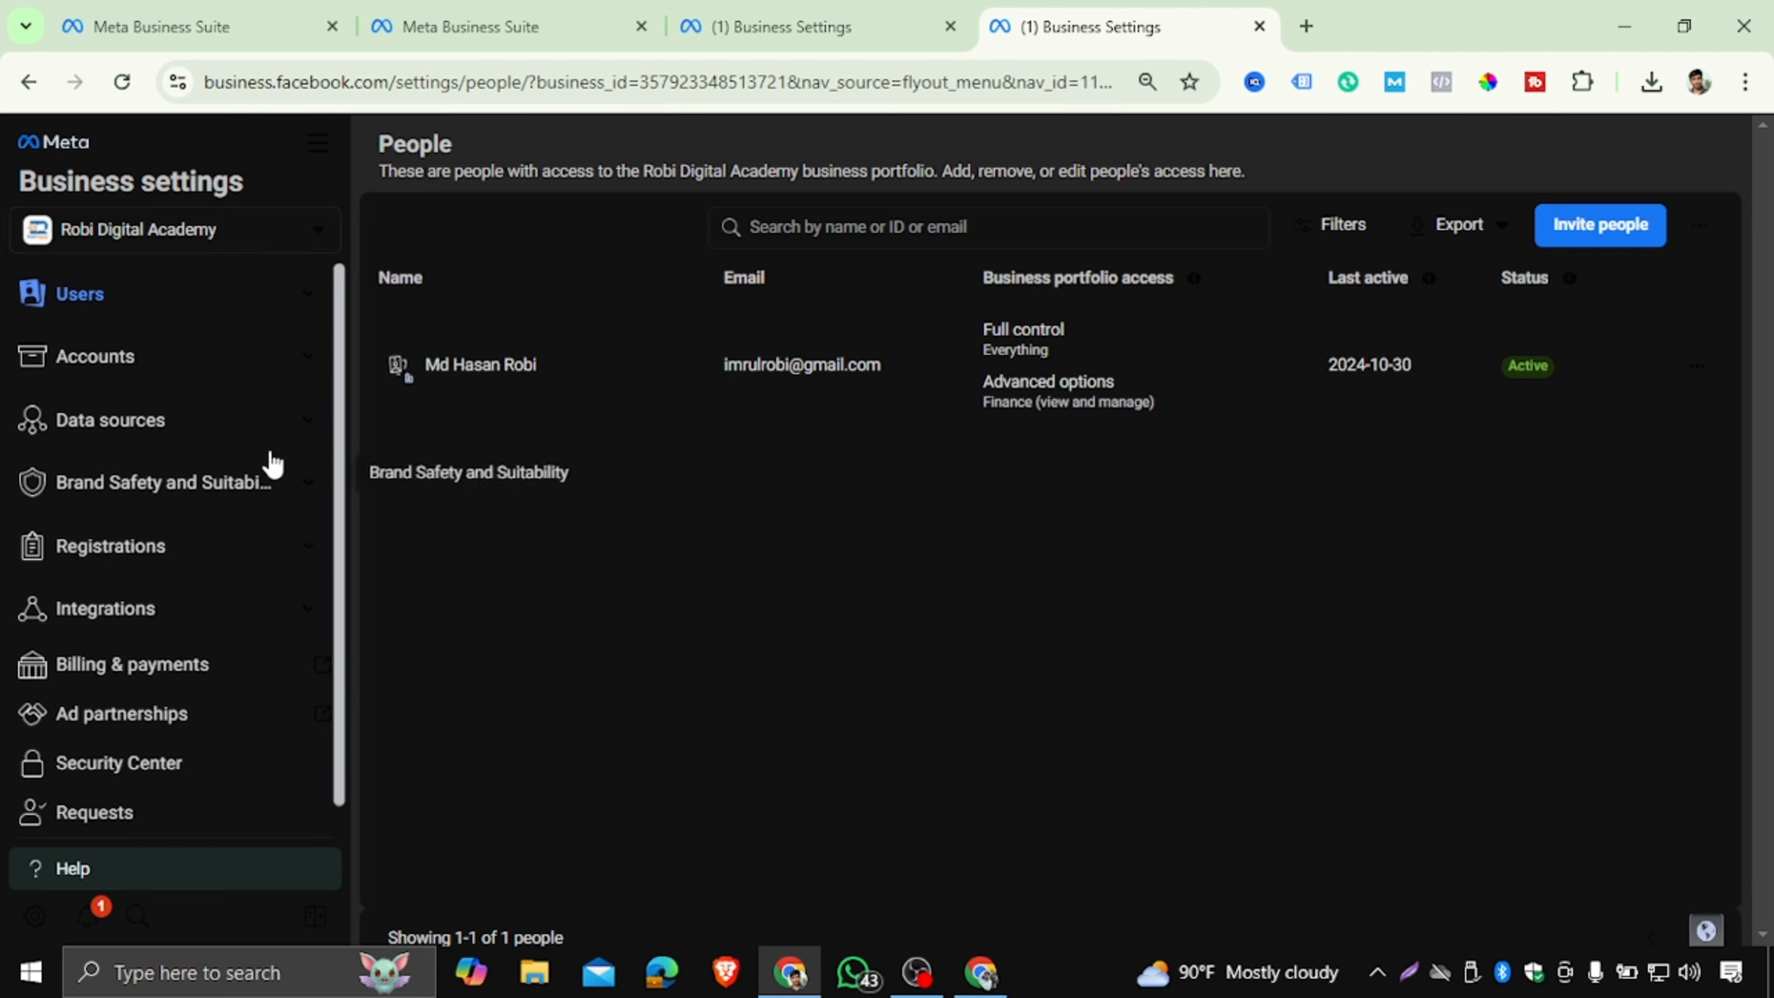
scroll(270, 463, "down", 2)
scroll(272, 464, "up", 2)
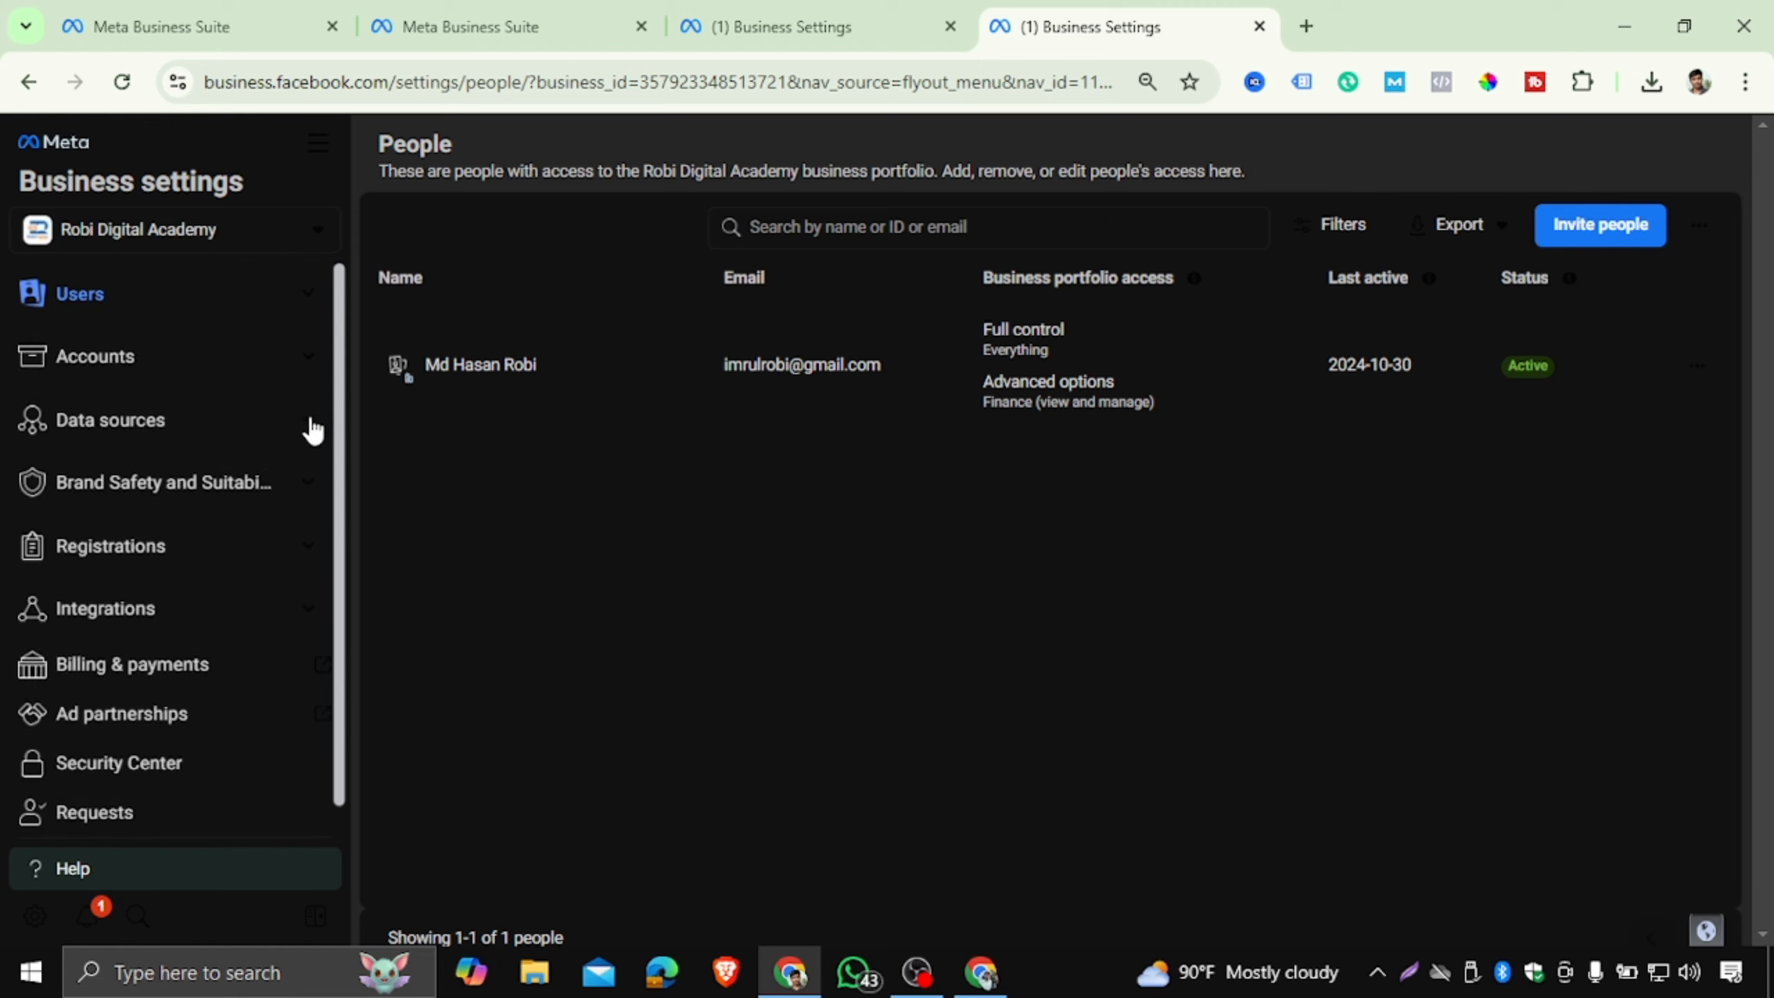
left_click(312, 428)
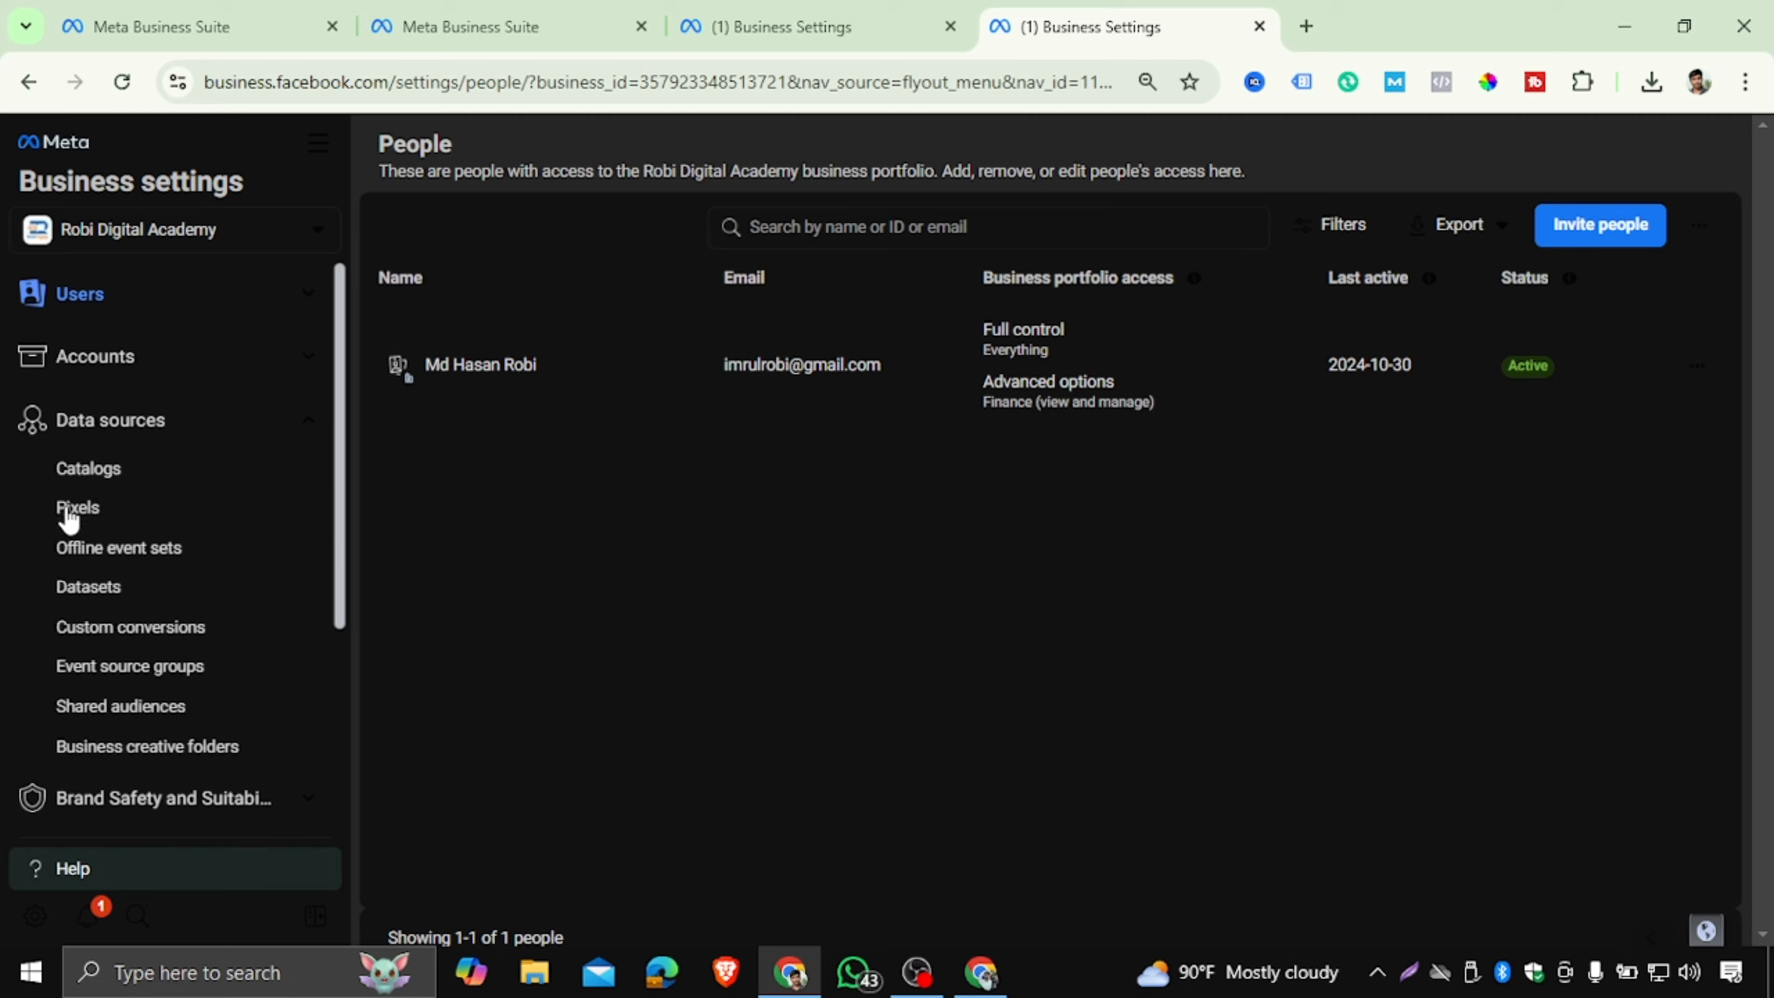
Open Pixels settings and follow its notice on to View Datasets.
left_click(87, 514)
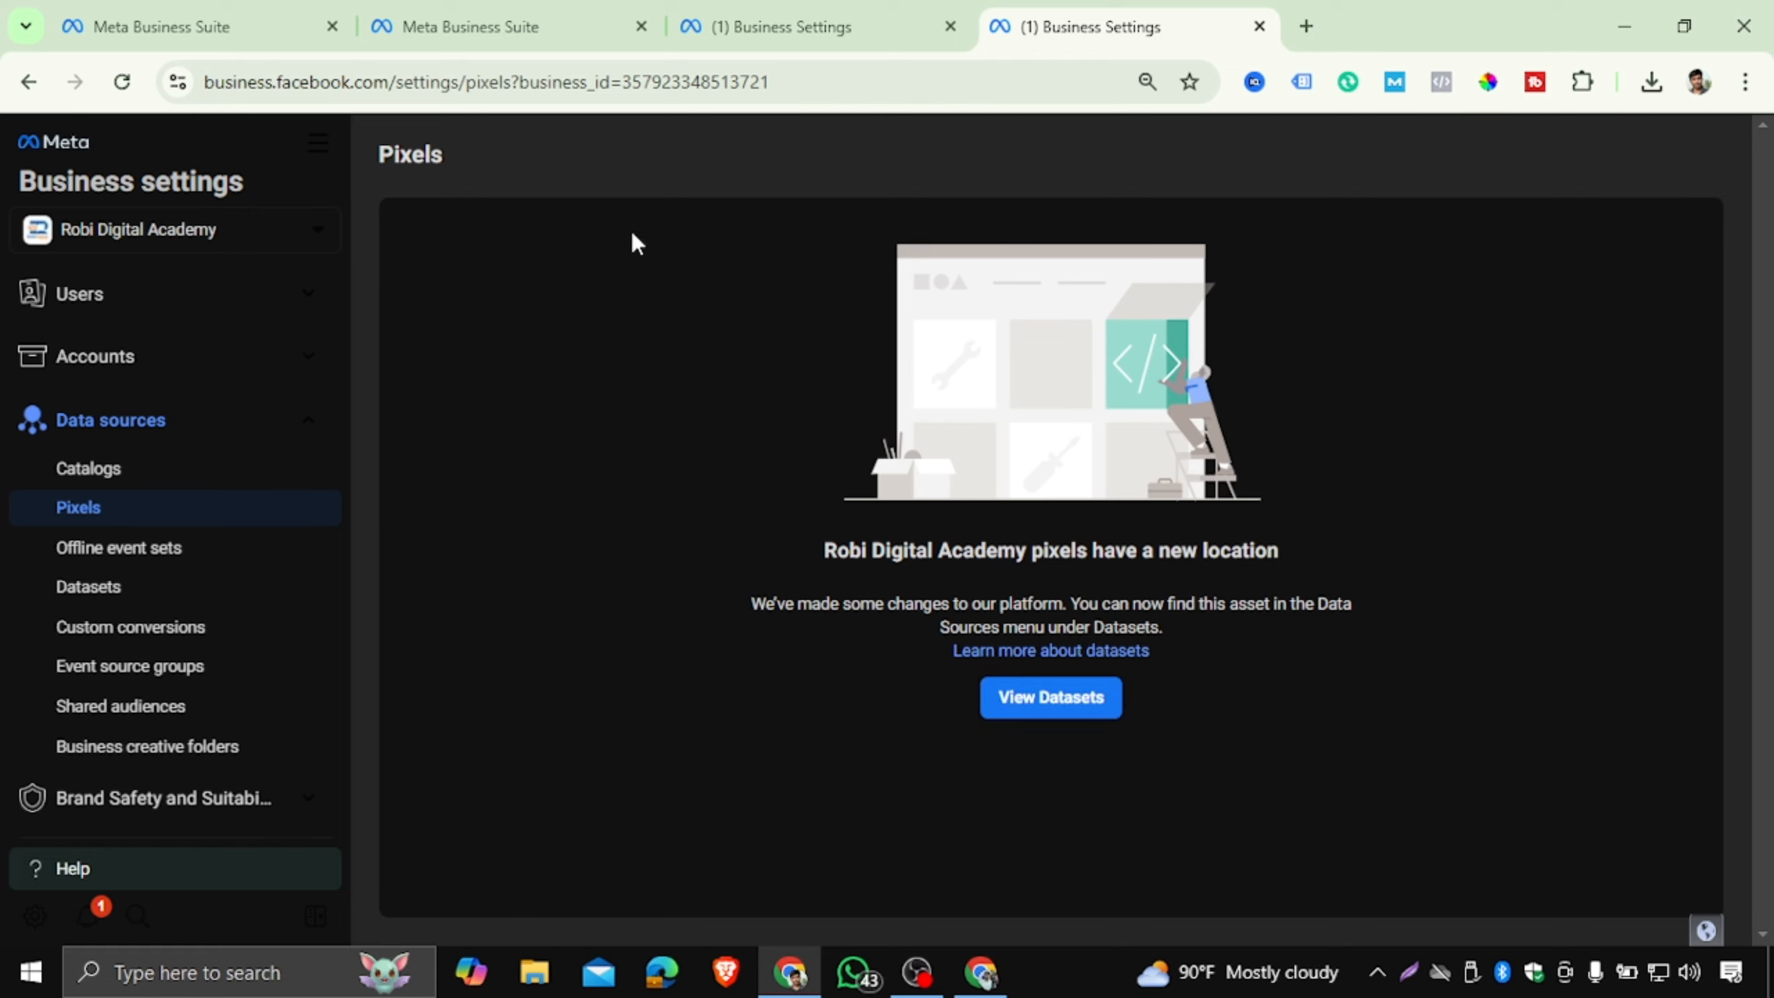
left_click(1081, 706)
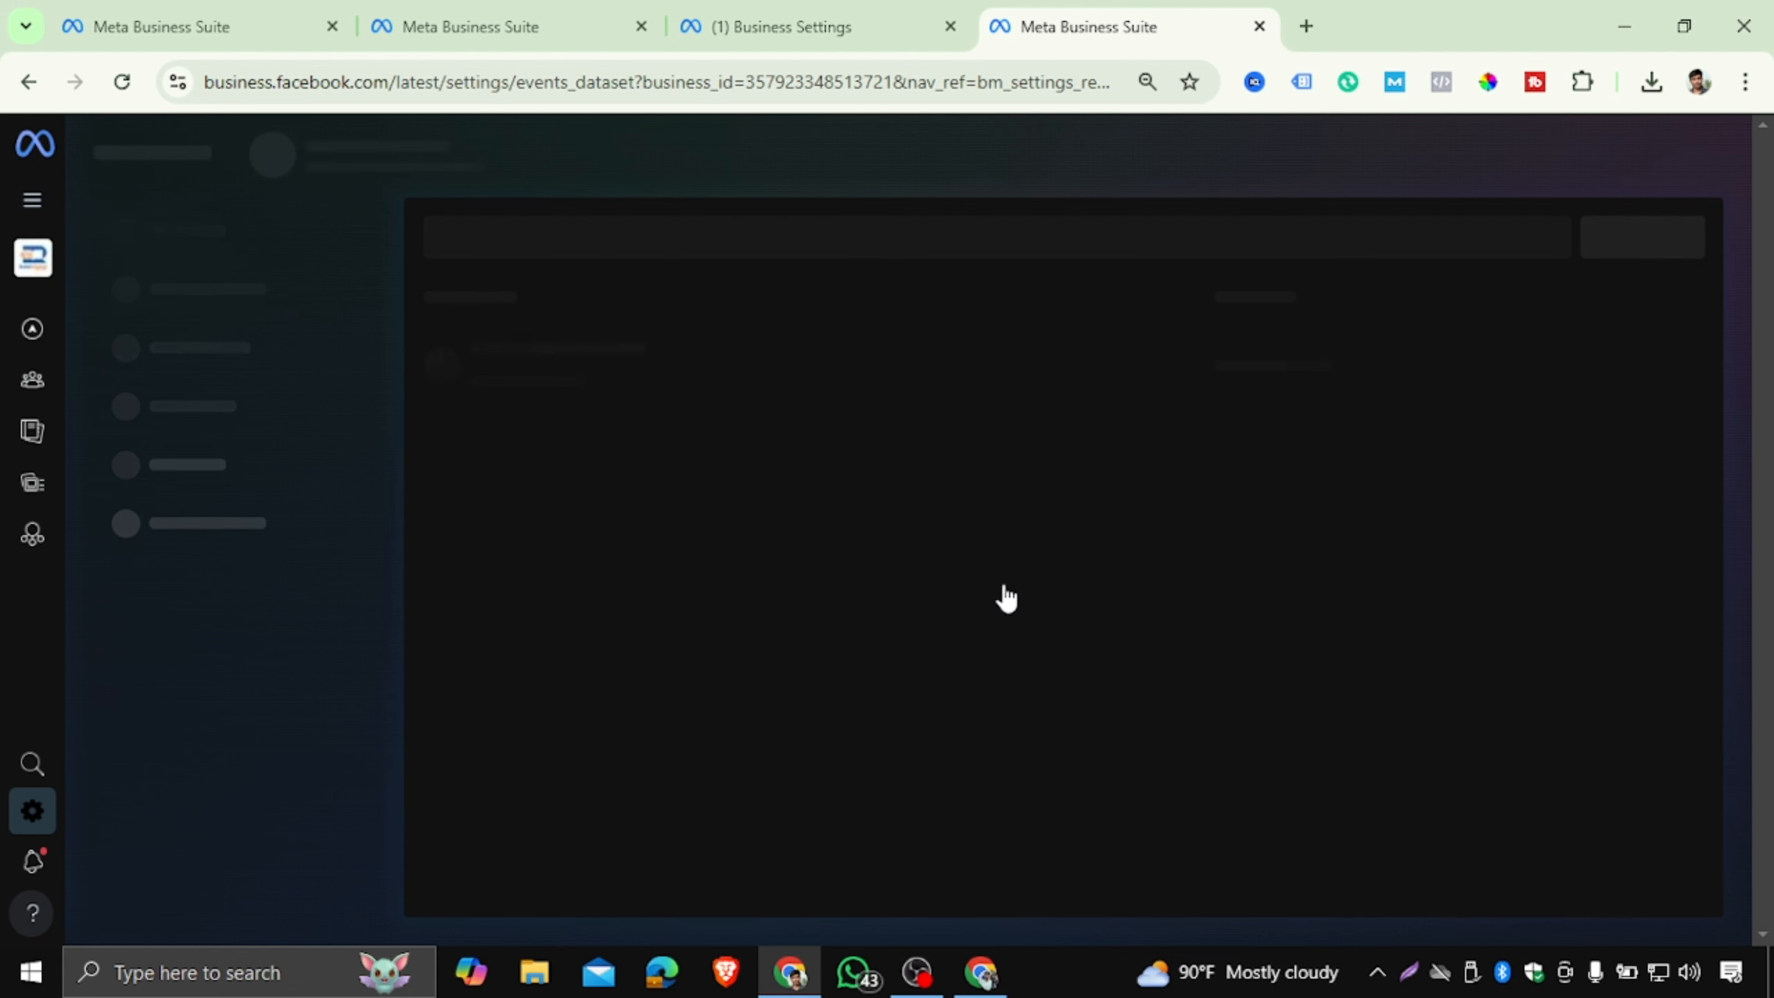
Open the Batch-07 Group-B dataset's details and select its ID.
left_click(657, 377)
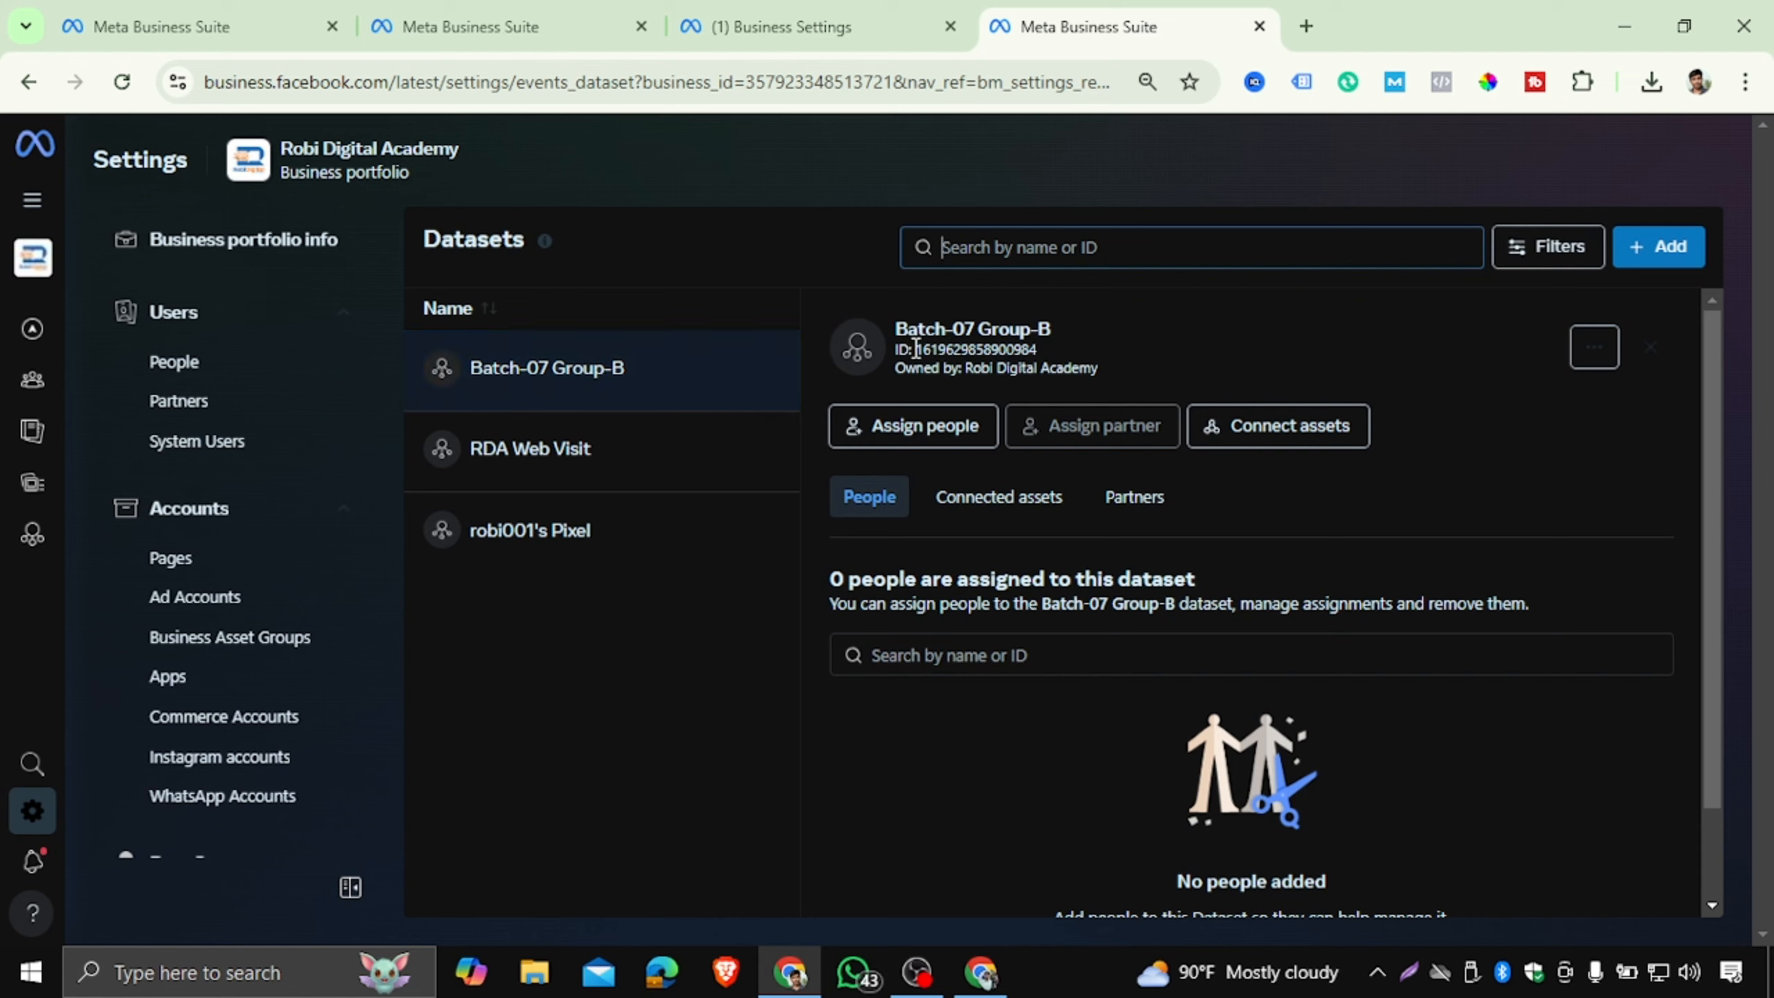
left_click_drag(916, 349, 1056, 365)
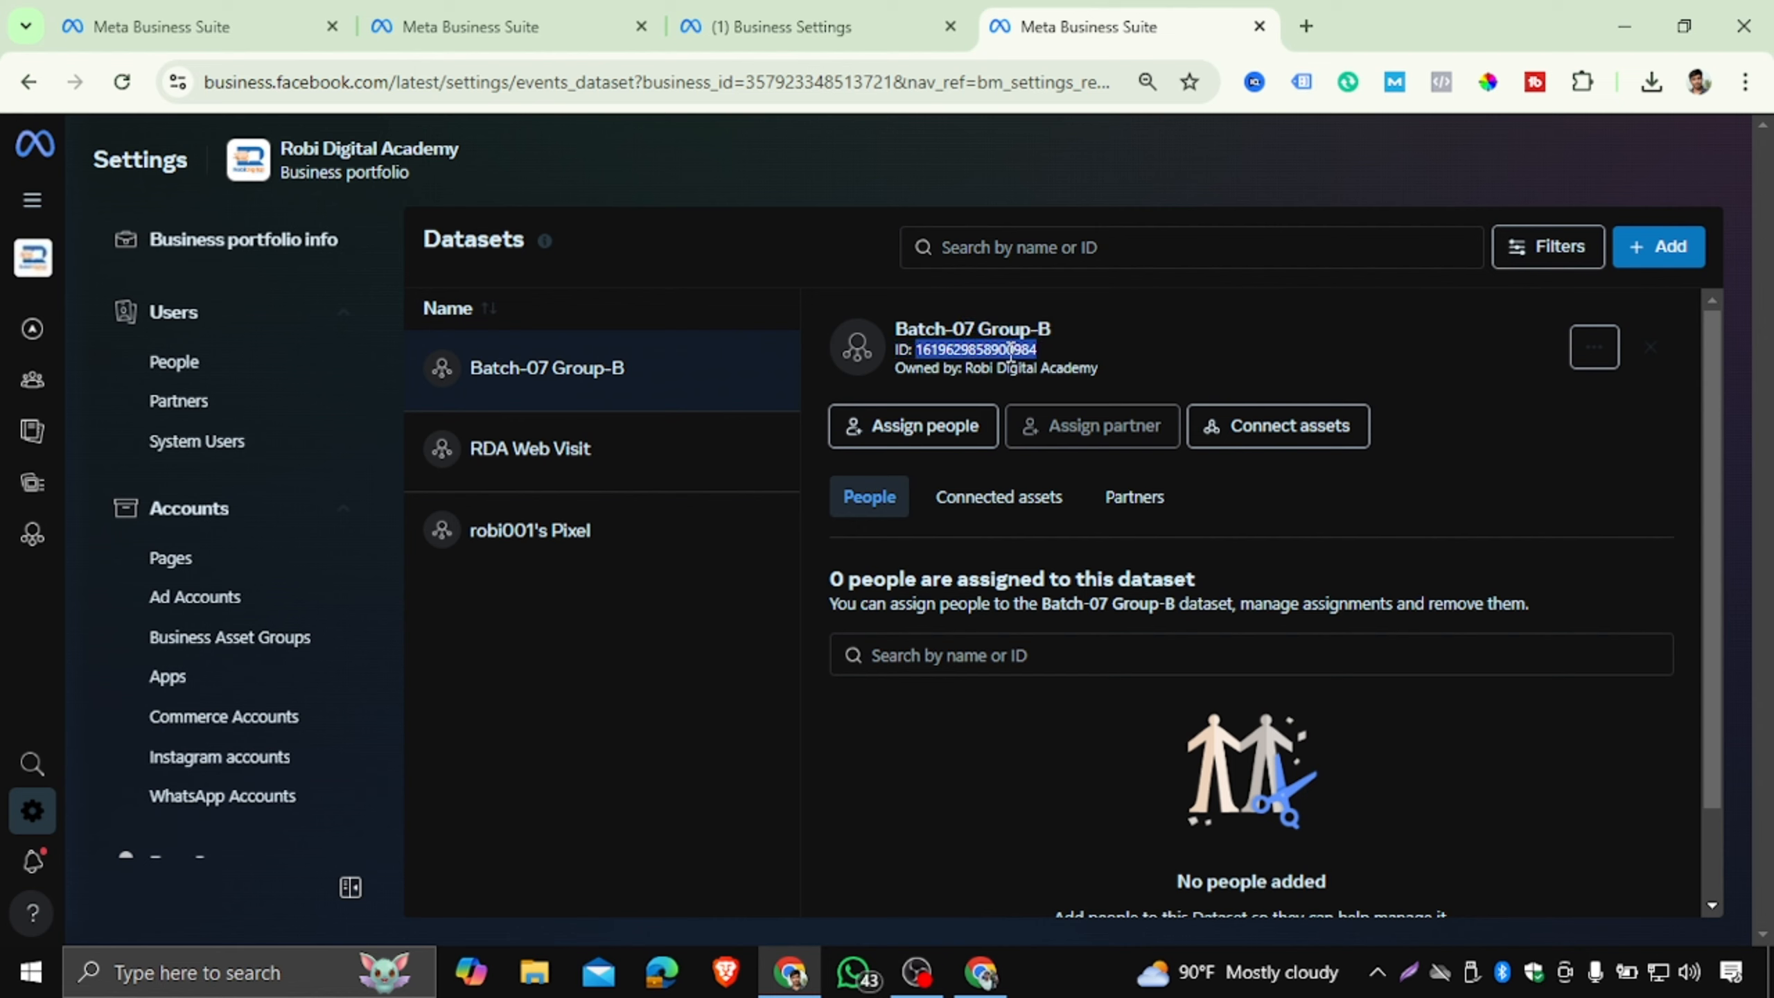
left_click(926, 342)
left_click_drag(917, 347, 1039, 351)
left_click(886, 319)
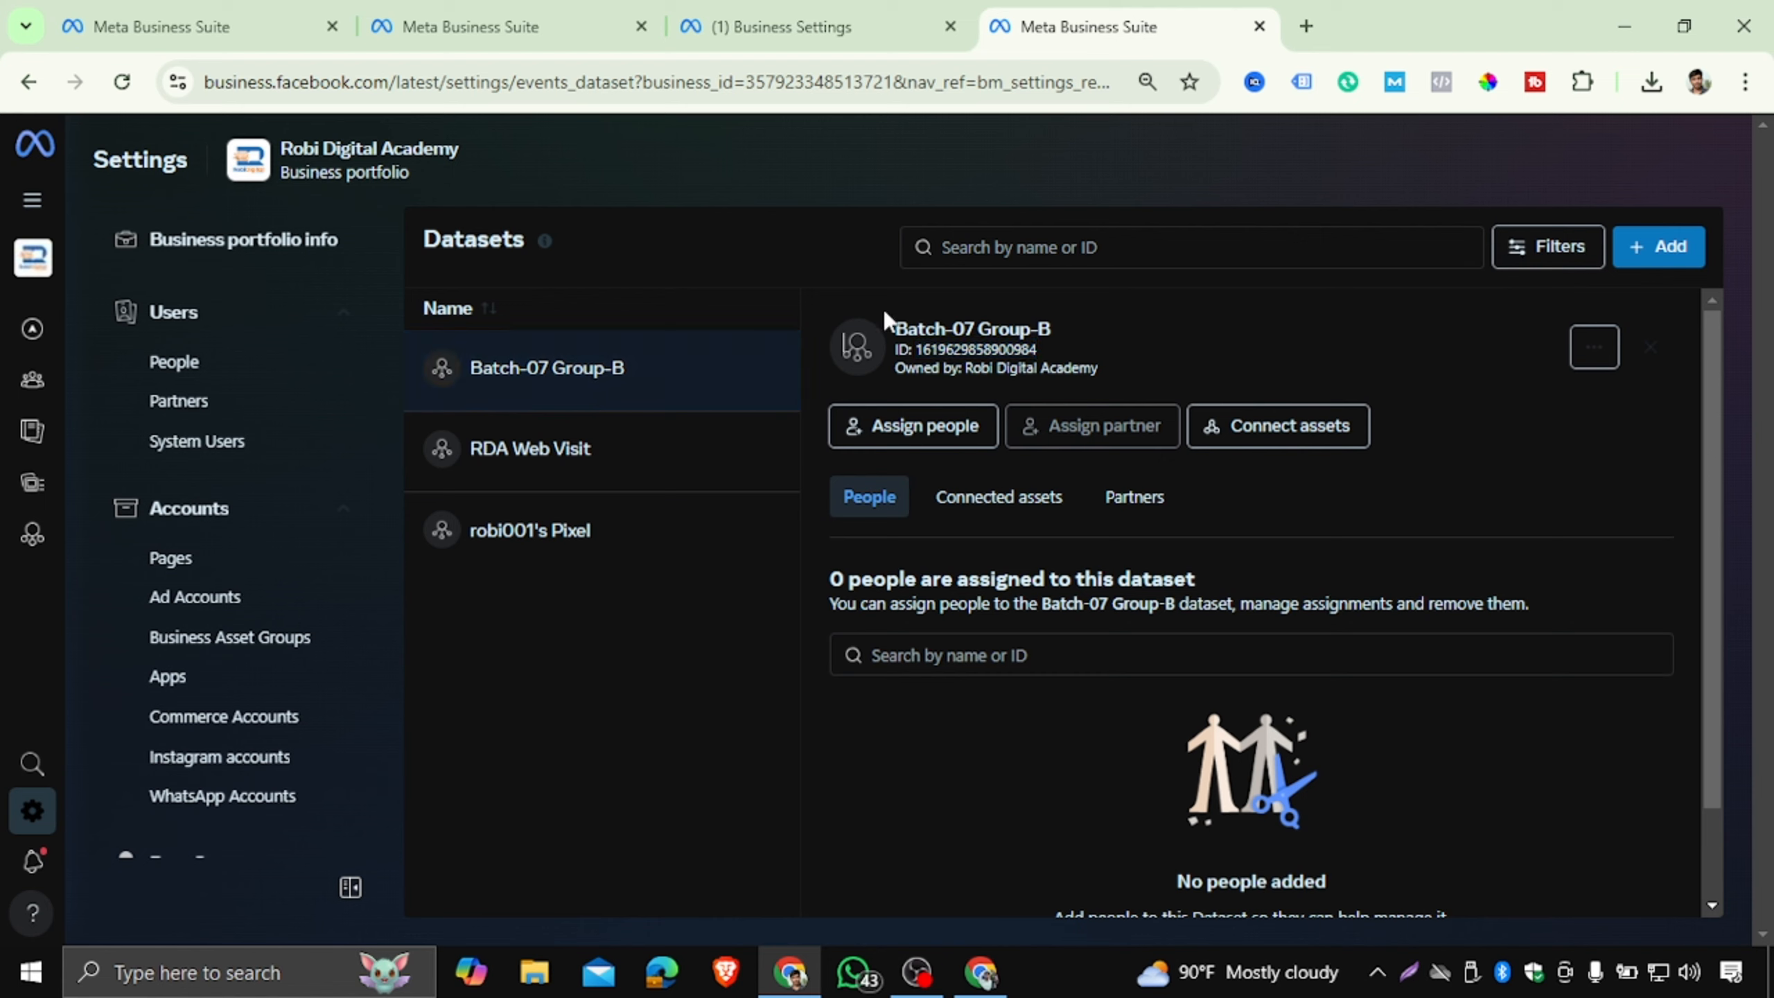
Create a dataset named 'Batch-7 Group-A' and open its details.
left_click(1649, 245)
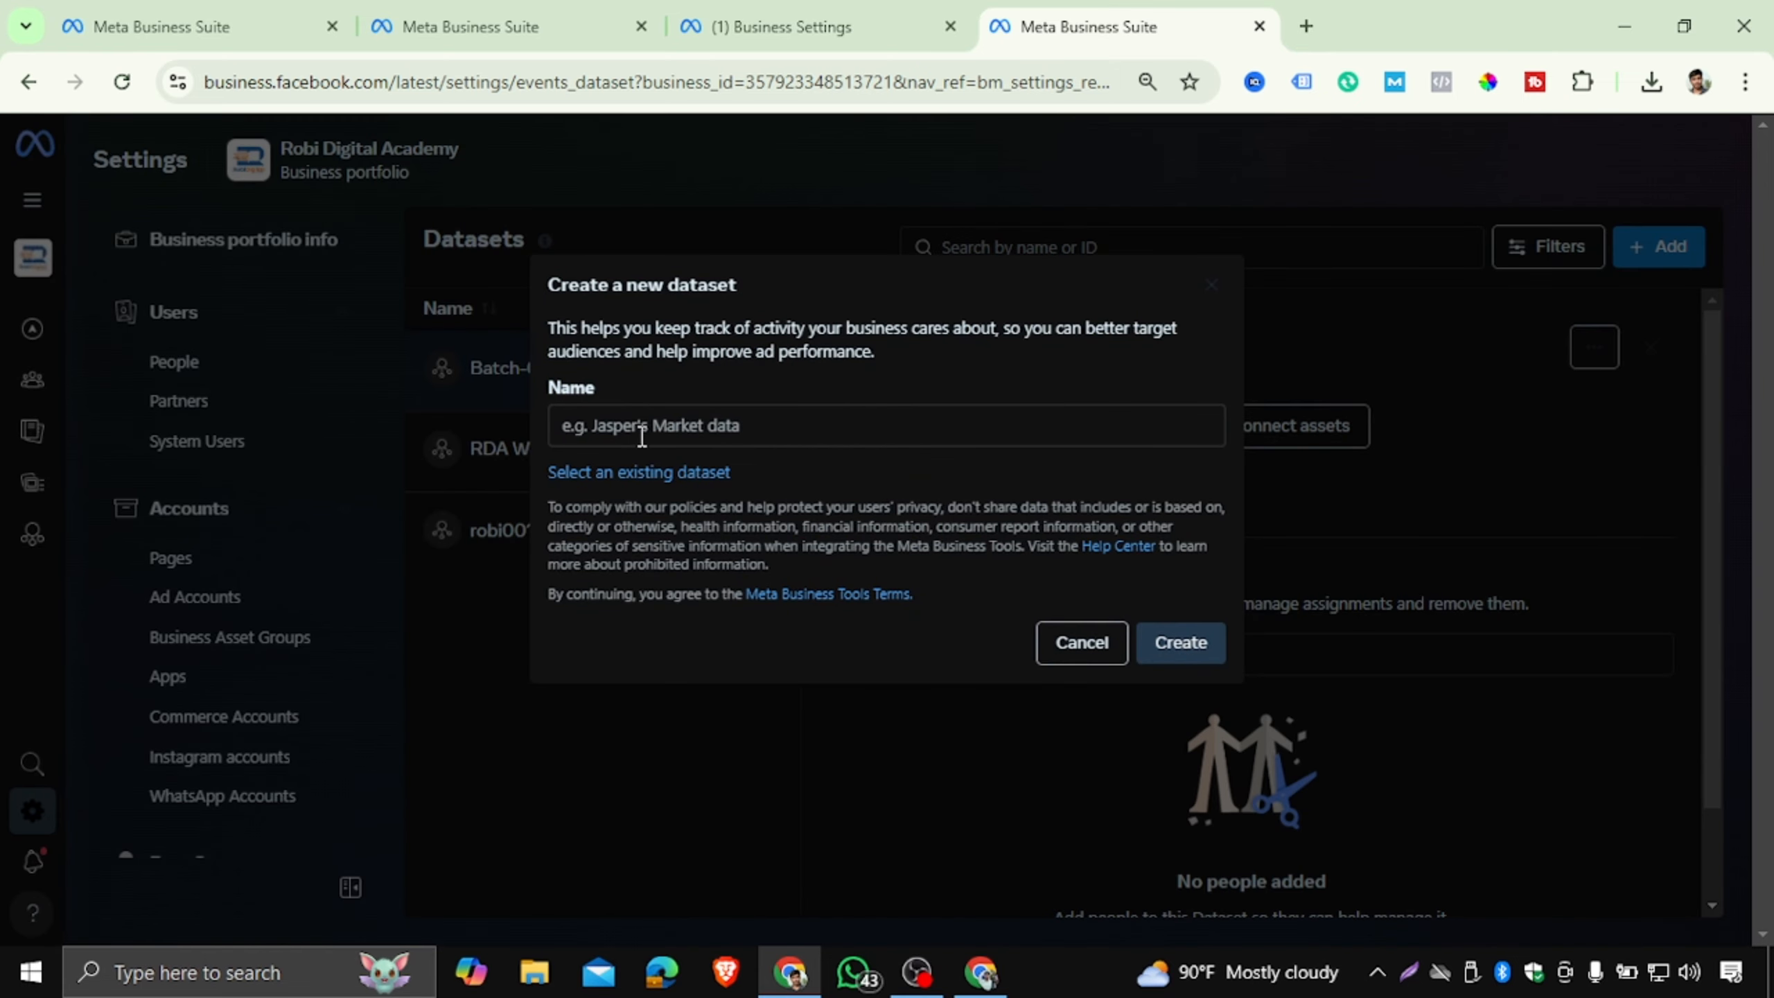
left_click(638, 428)
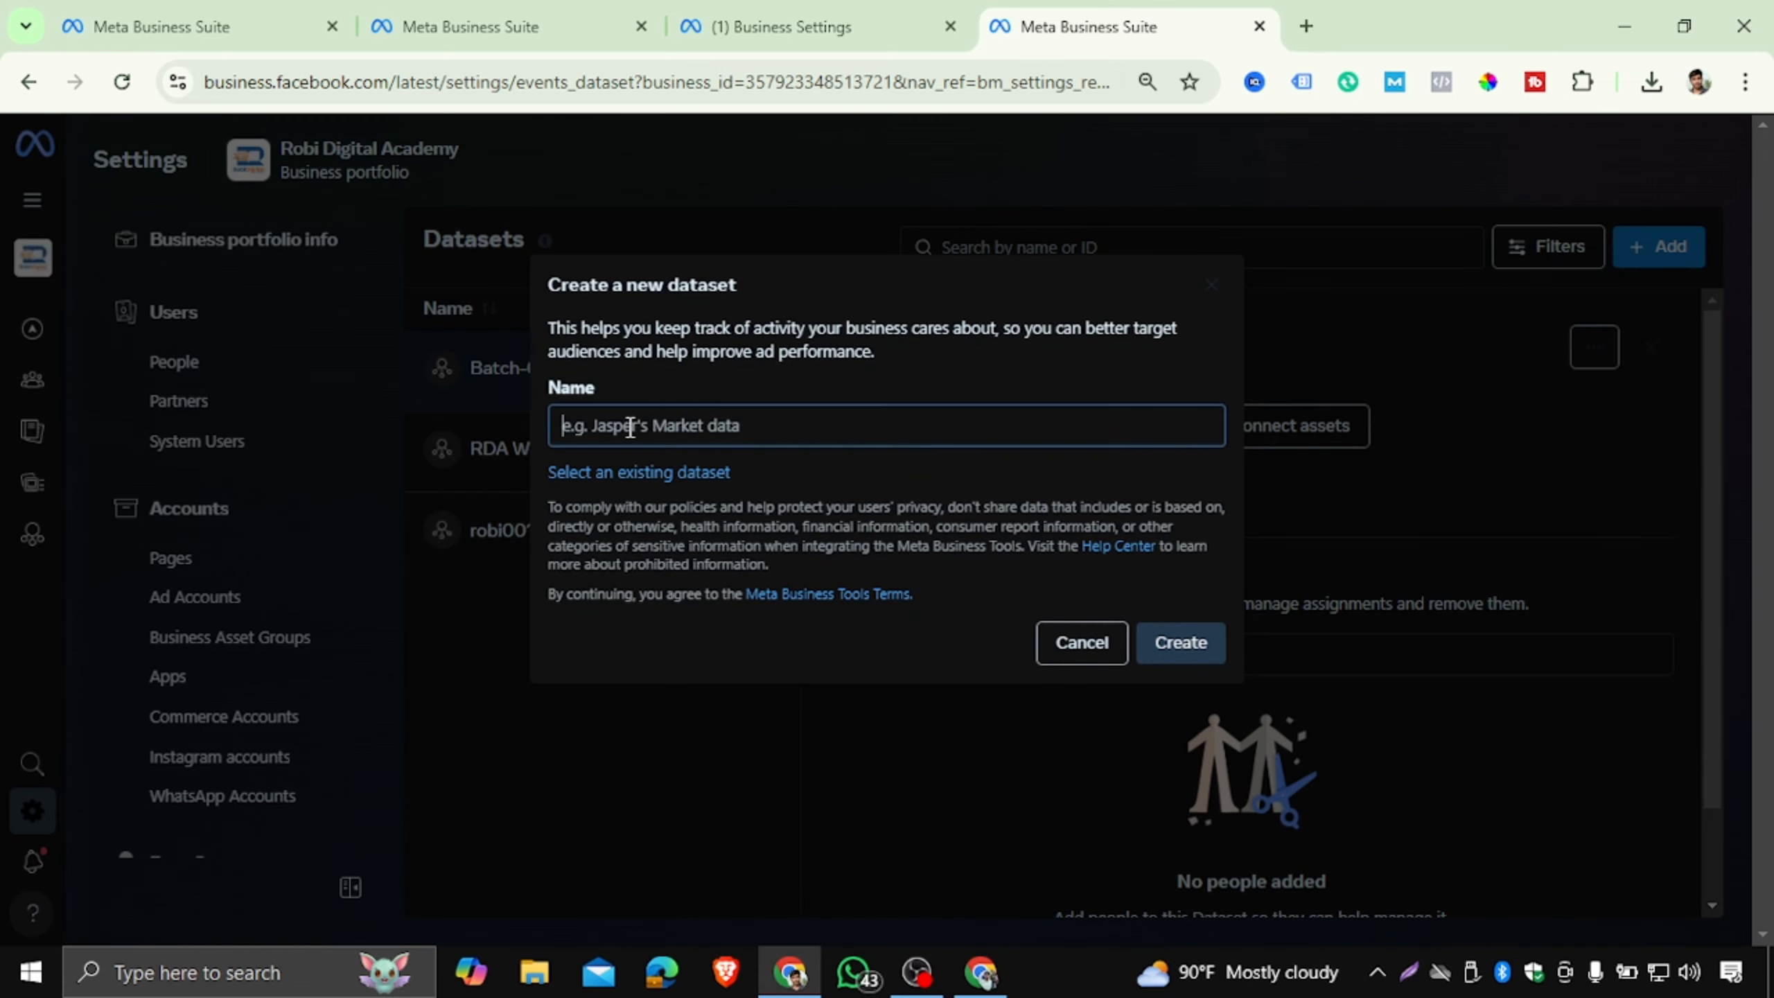
type("Bat")
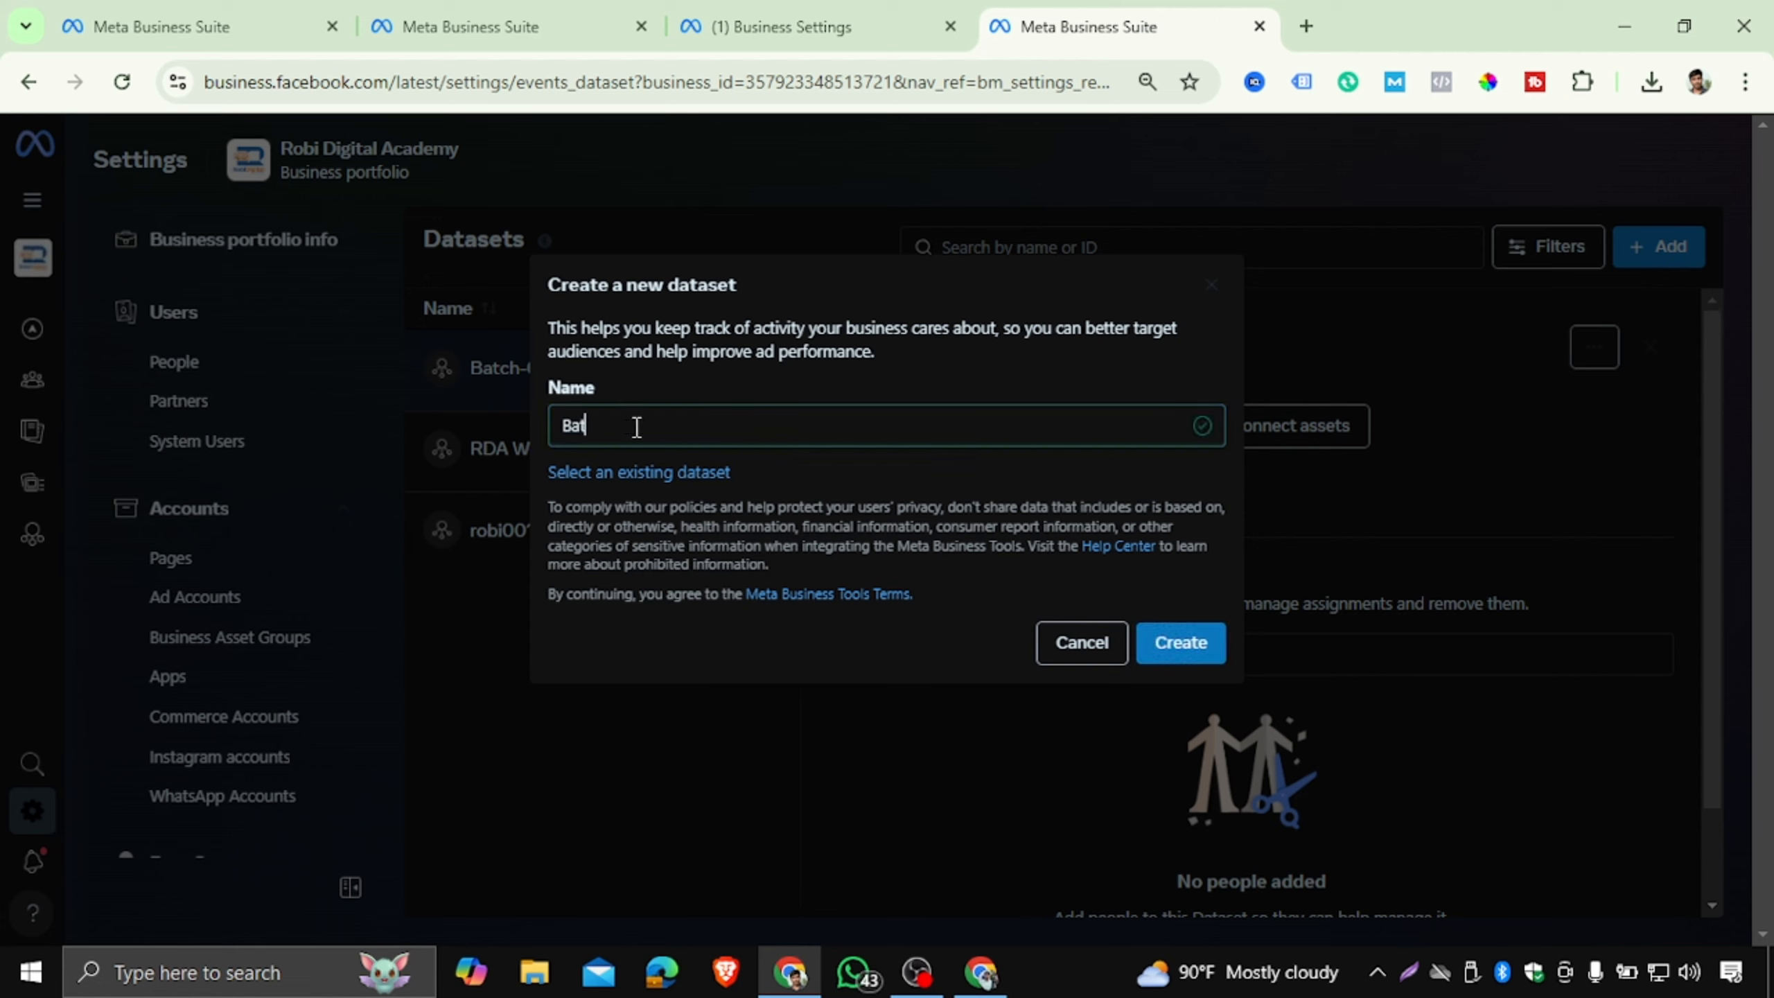
type("ch")
type("-7 Group-A")
left_click(1200, 645)
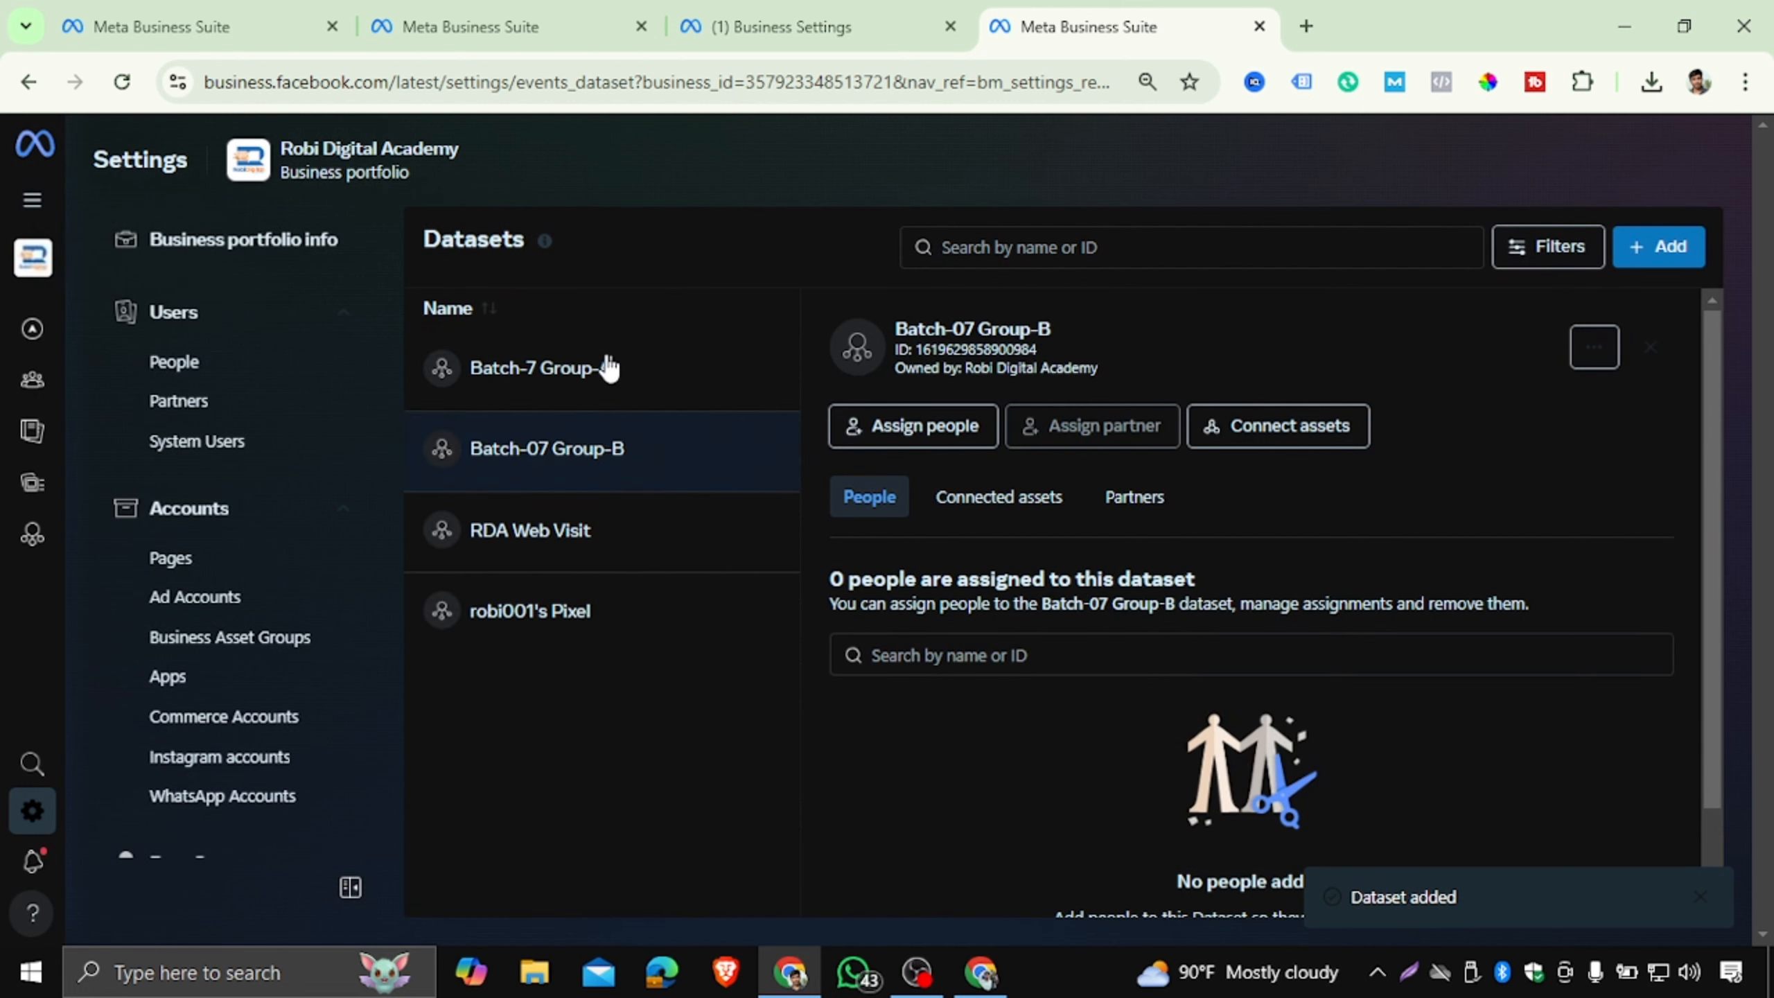
left_click(609, 368)
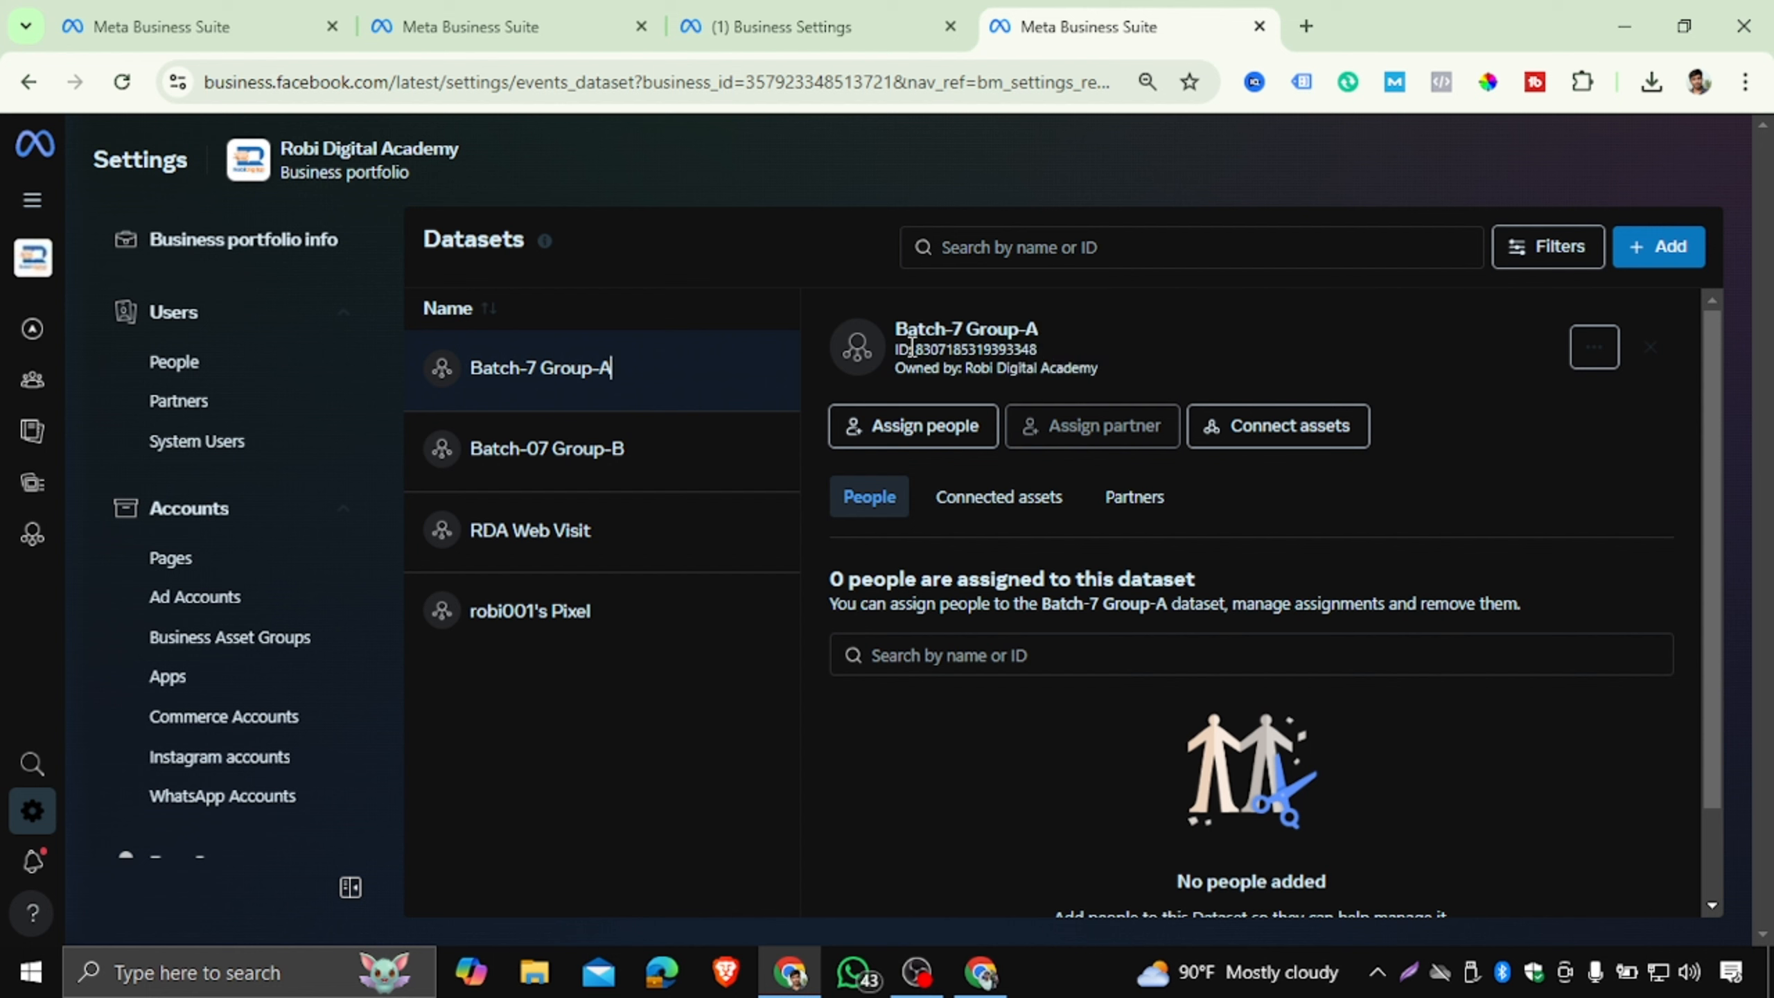
Compare the IDs of Batch-07 Group-B, RDA Web Visit and robi001's Pixel, then select Batch-7 Group-A's ID.
left_click_drag(917, 349, 1016, 353)
left_click(551, 450)
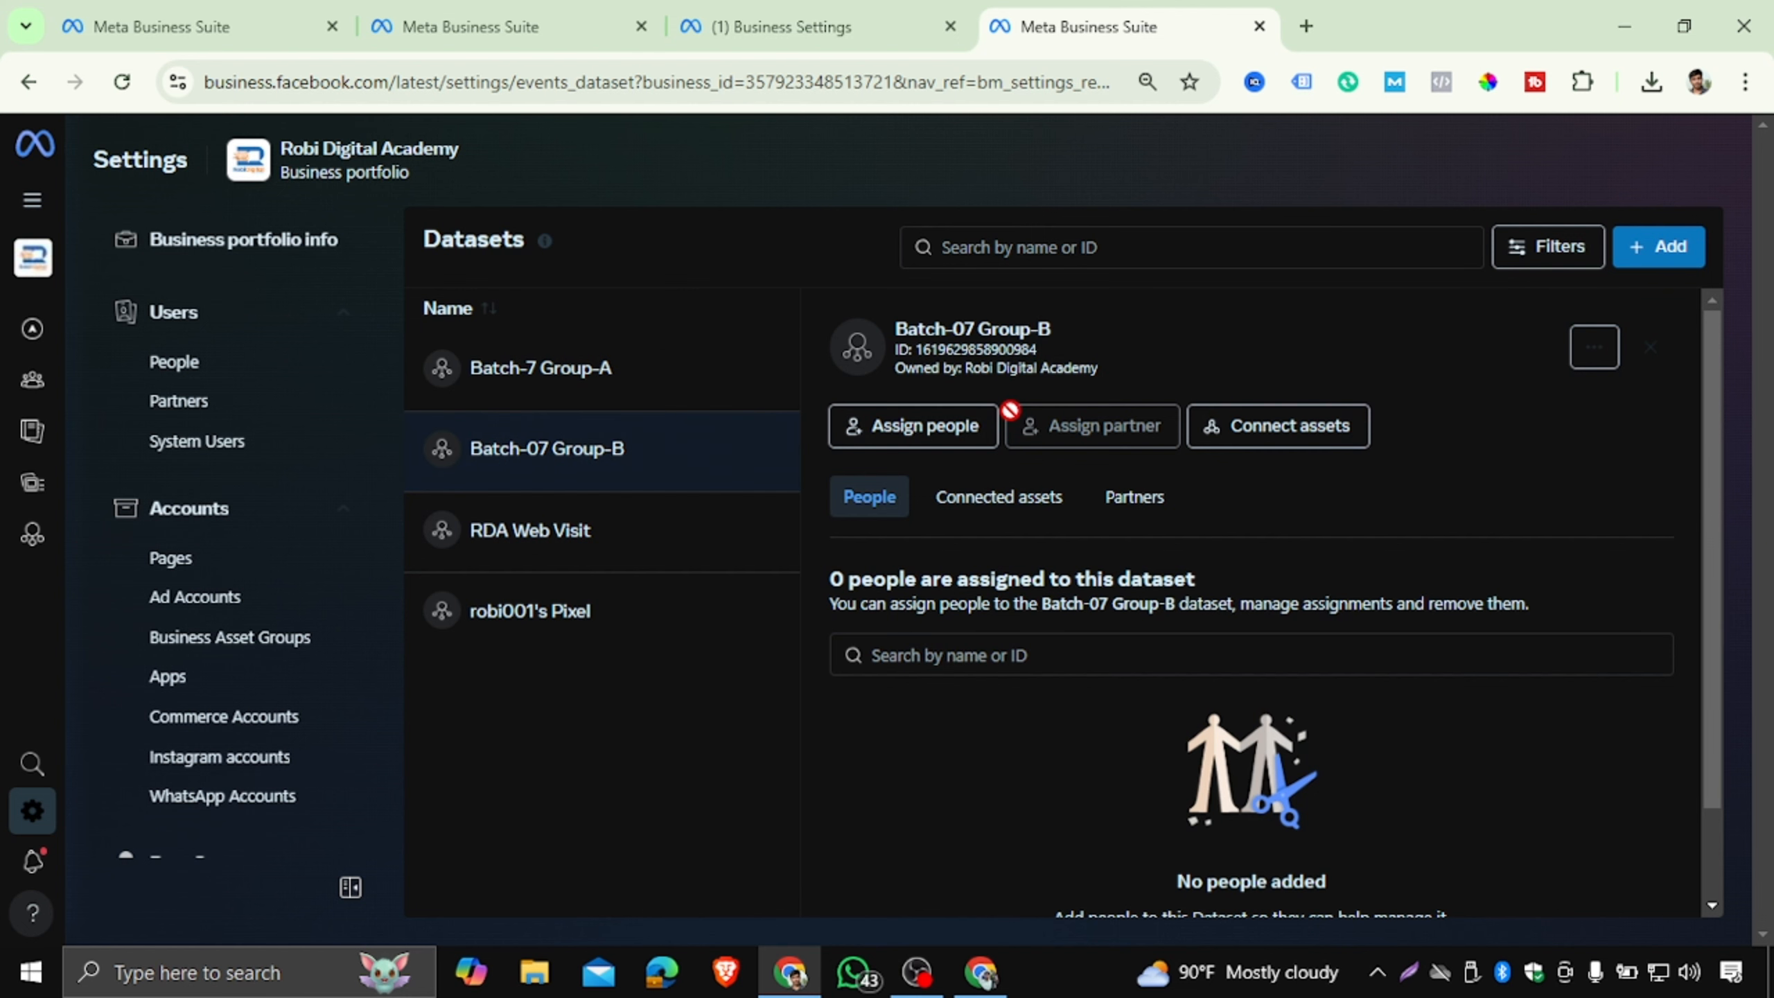
left_click_drag(1017, 350, 1046, 355)
left_click(578, 542)
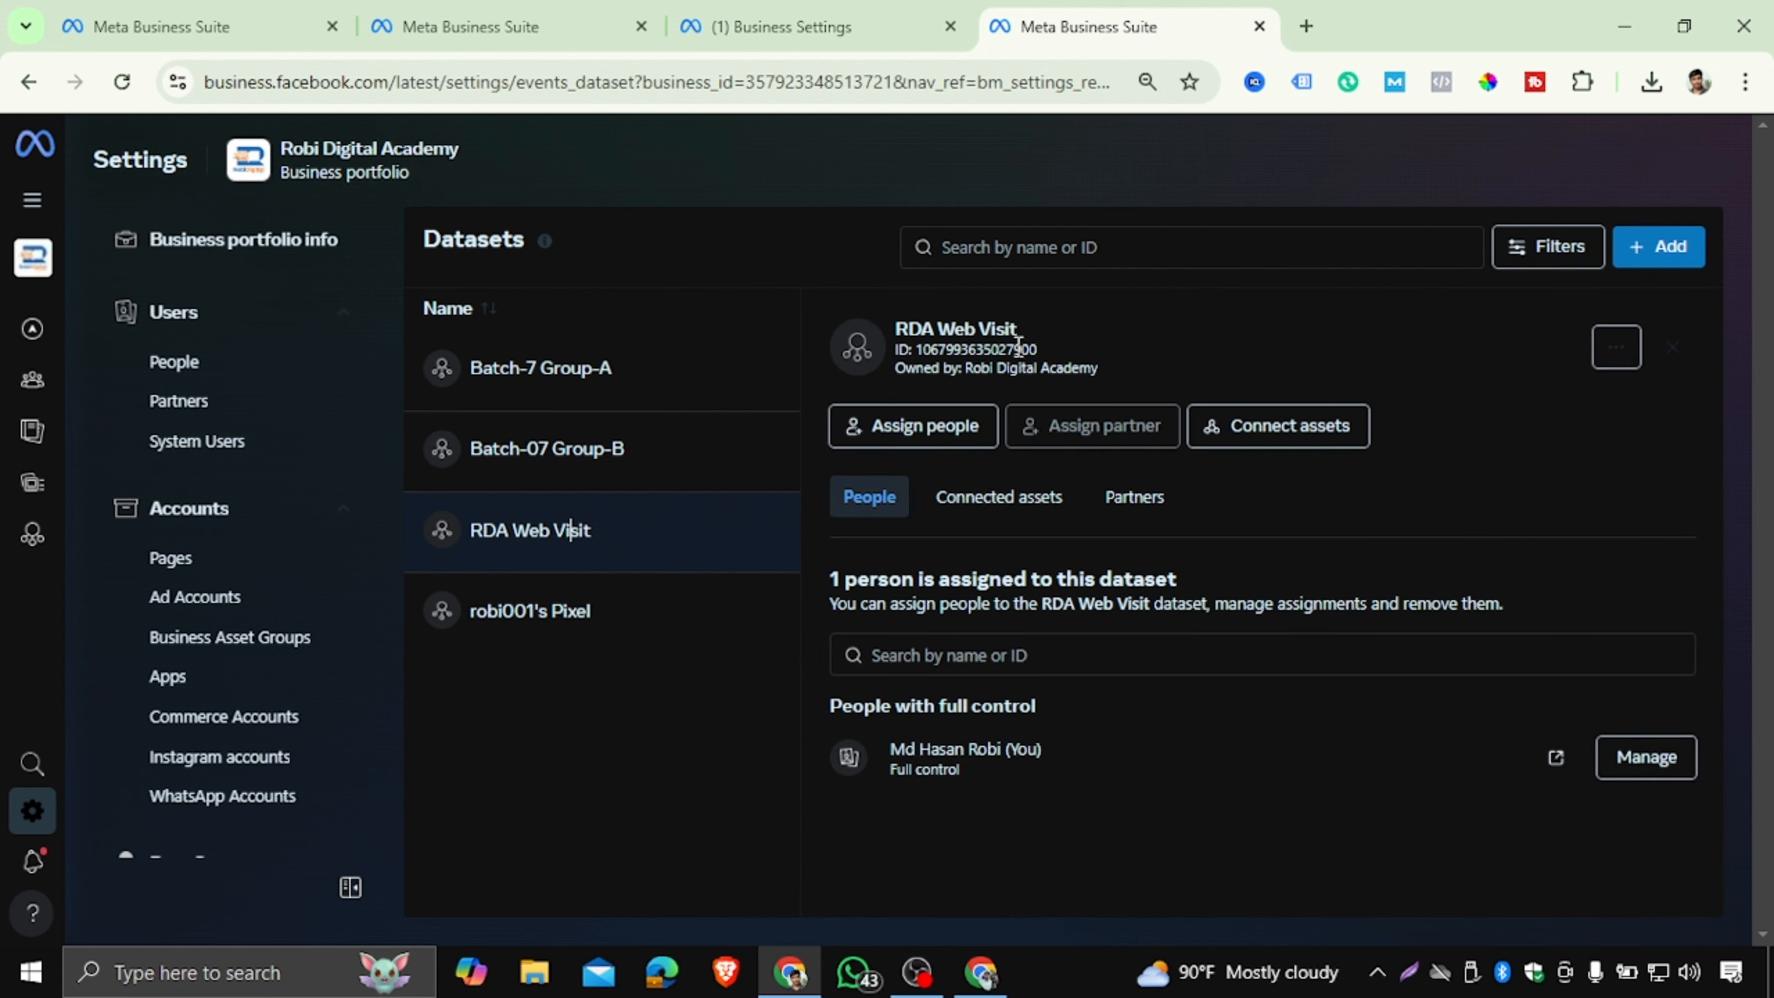
left_click_drag(1014, 349, 1057, 353)
left_click(607, 621)
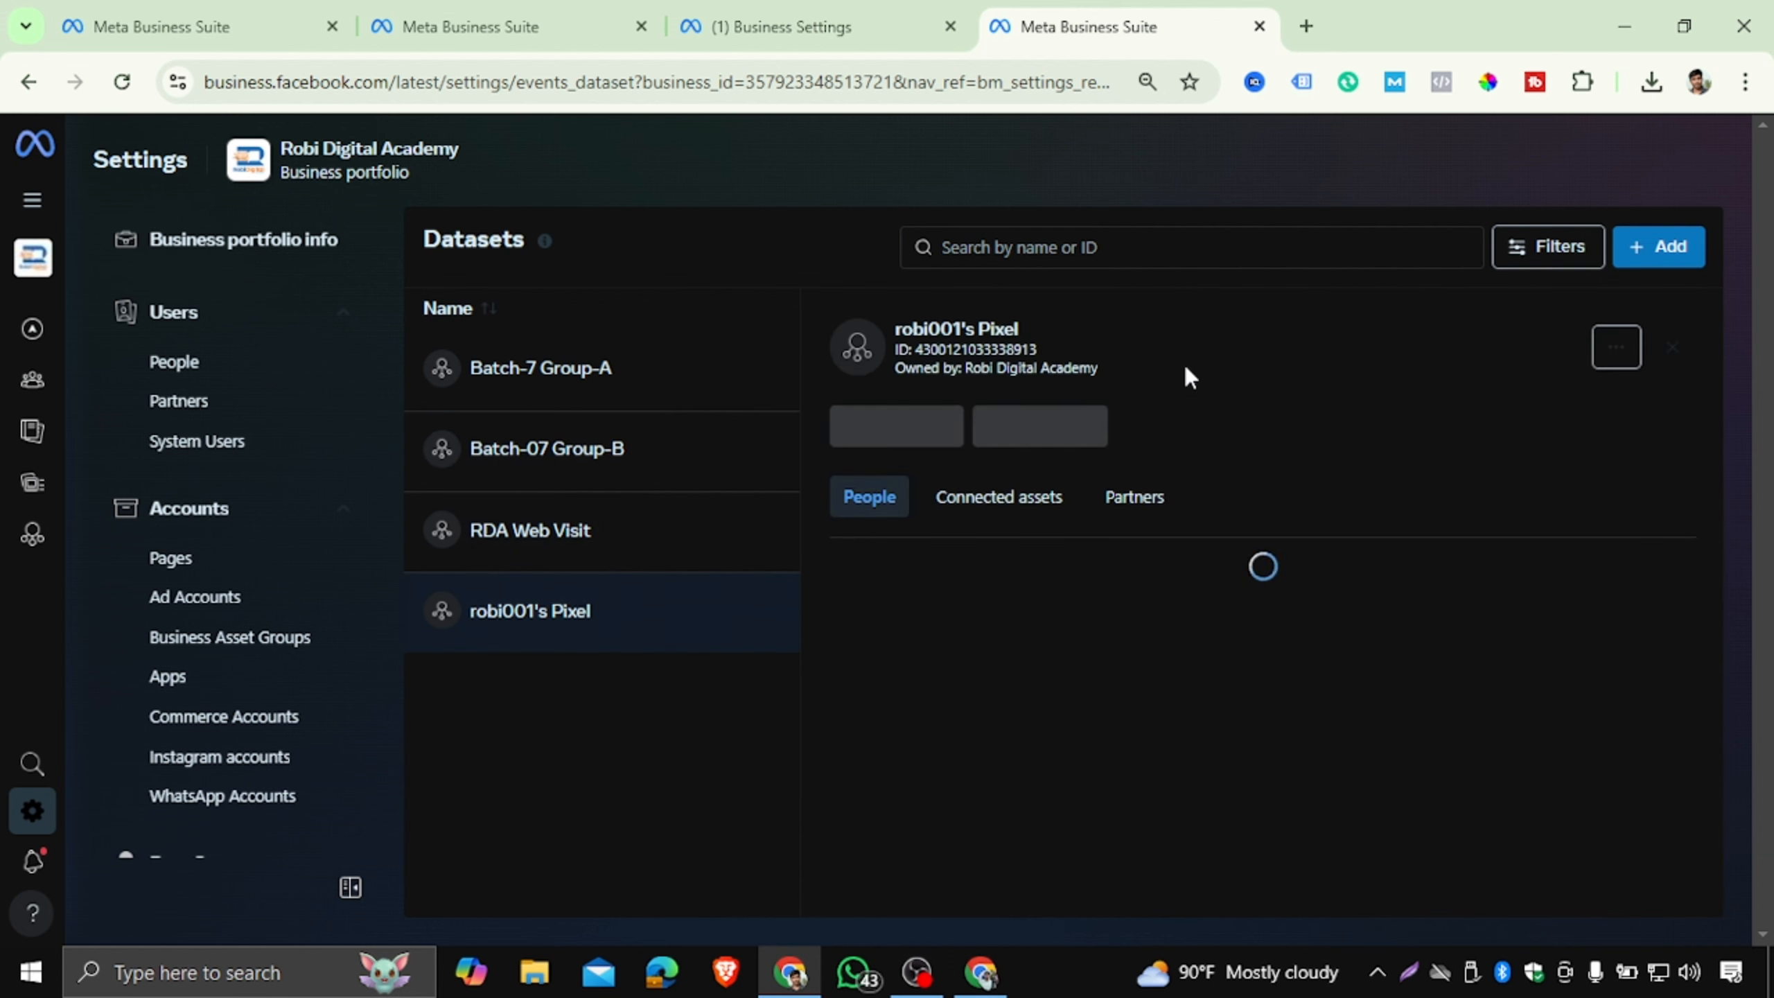
left_click_drag(1014, 349, 1039, 351)
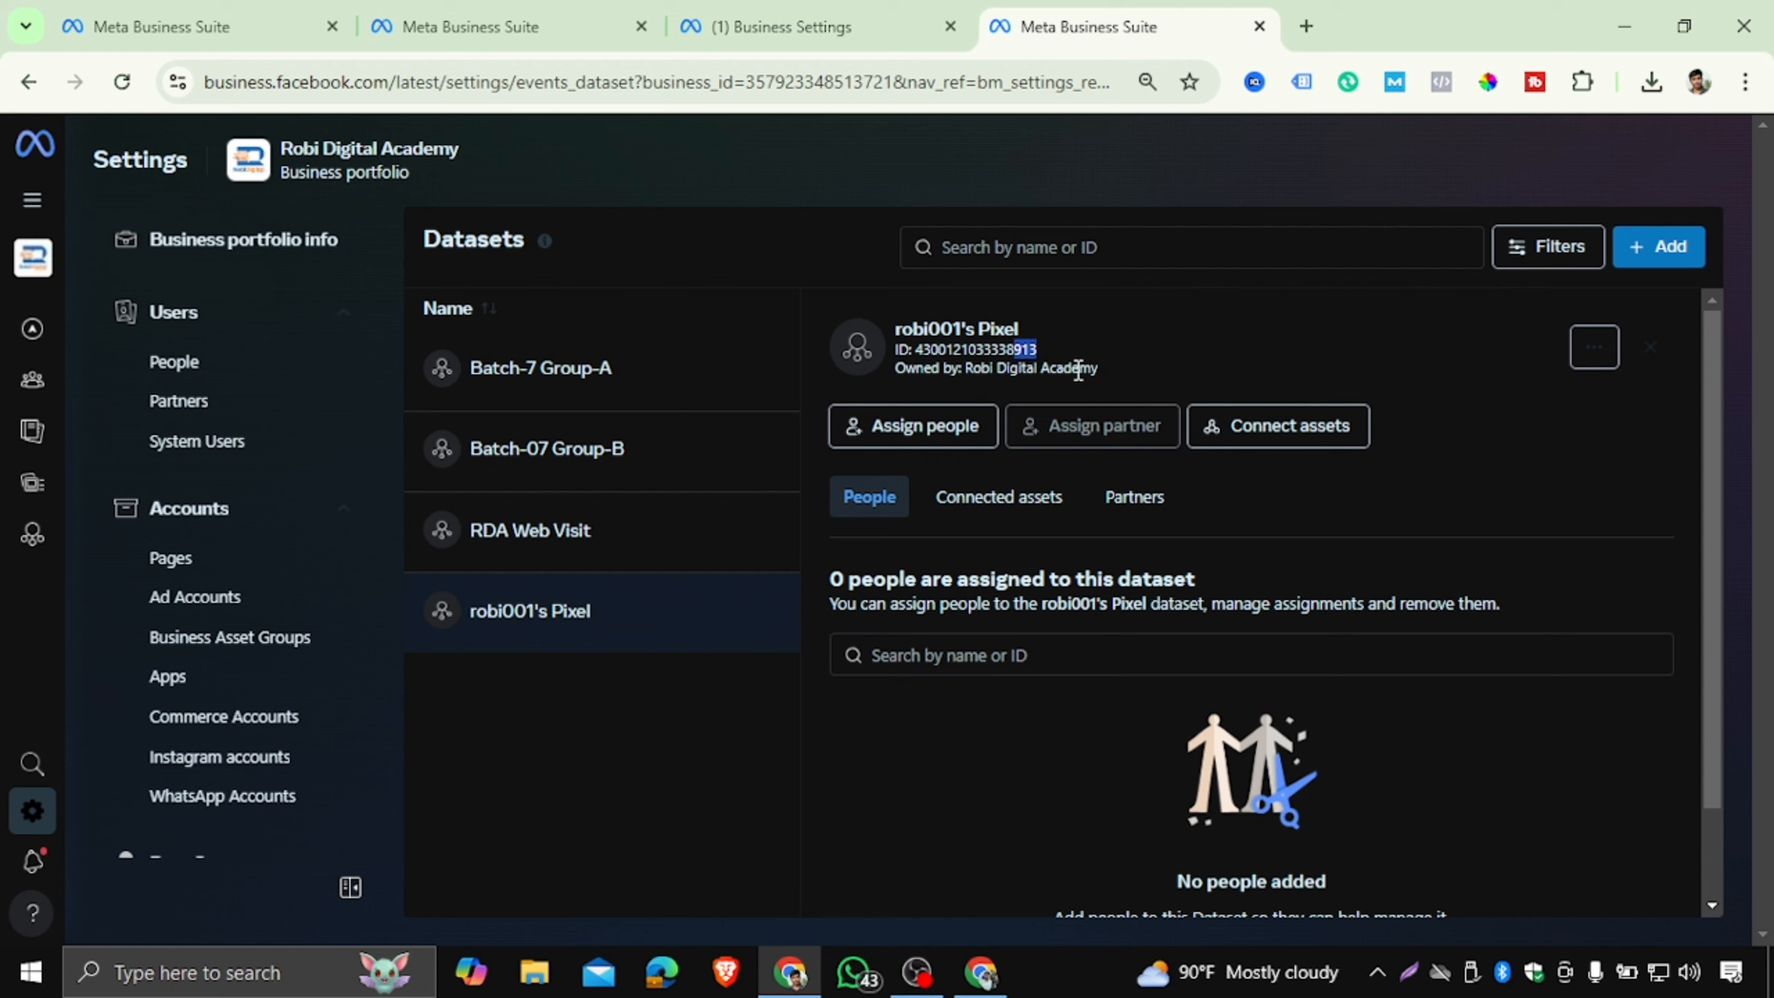
left_click(601, 392)
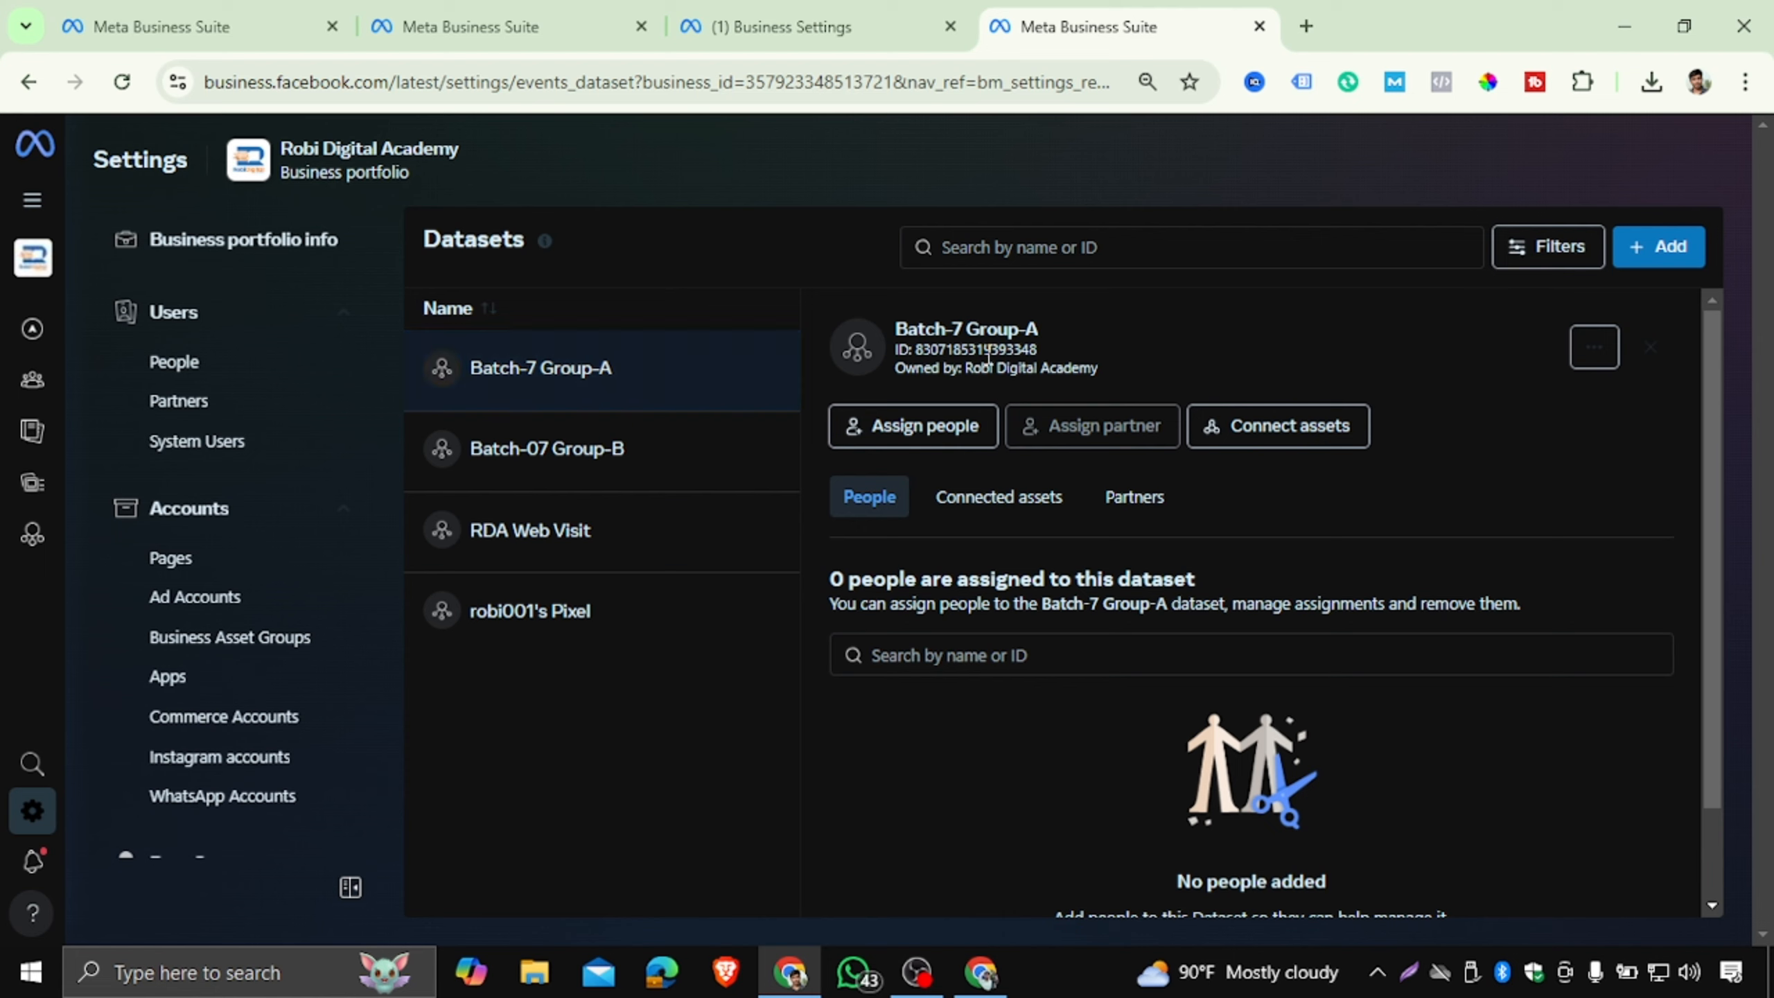
left_click_drag(925, 350, 1046, 359)
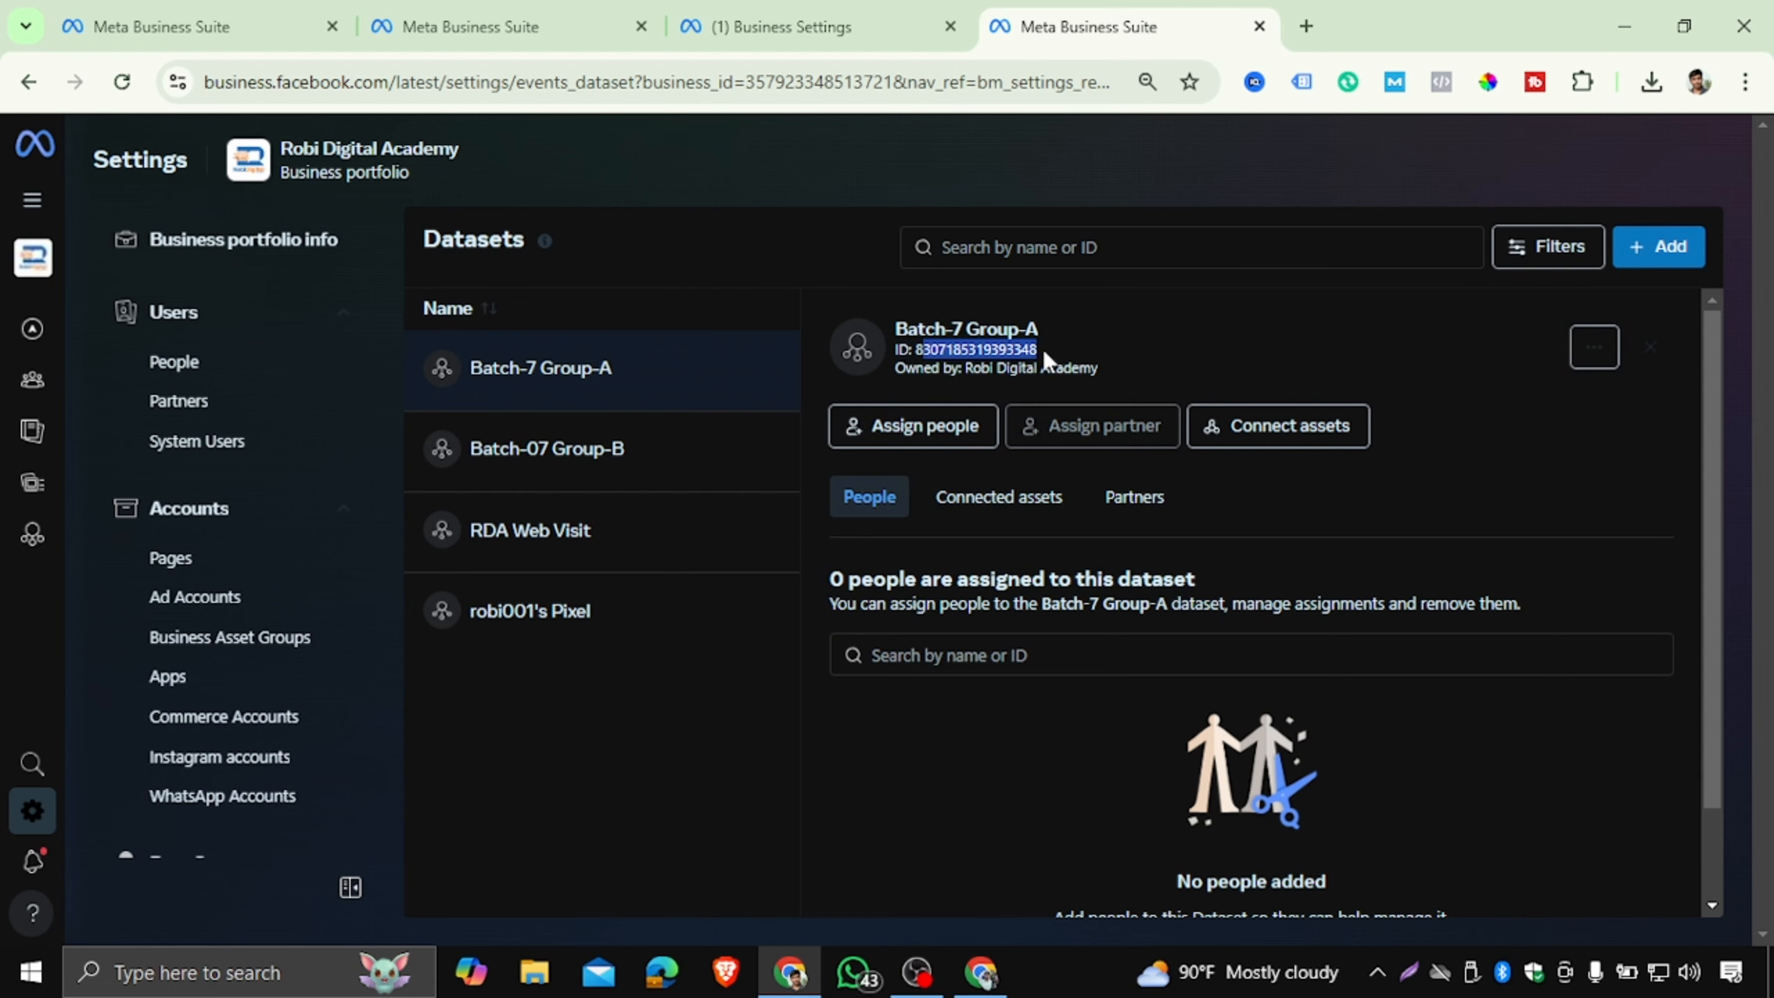
Search Google for 'meta pixel code' and open the Get Started - Meta Pixel result.
left_click(1307, 25)
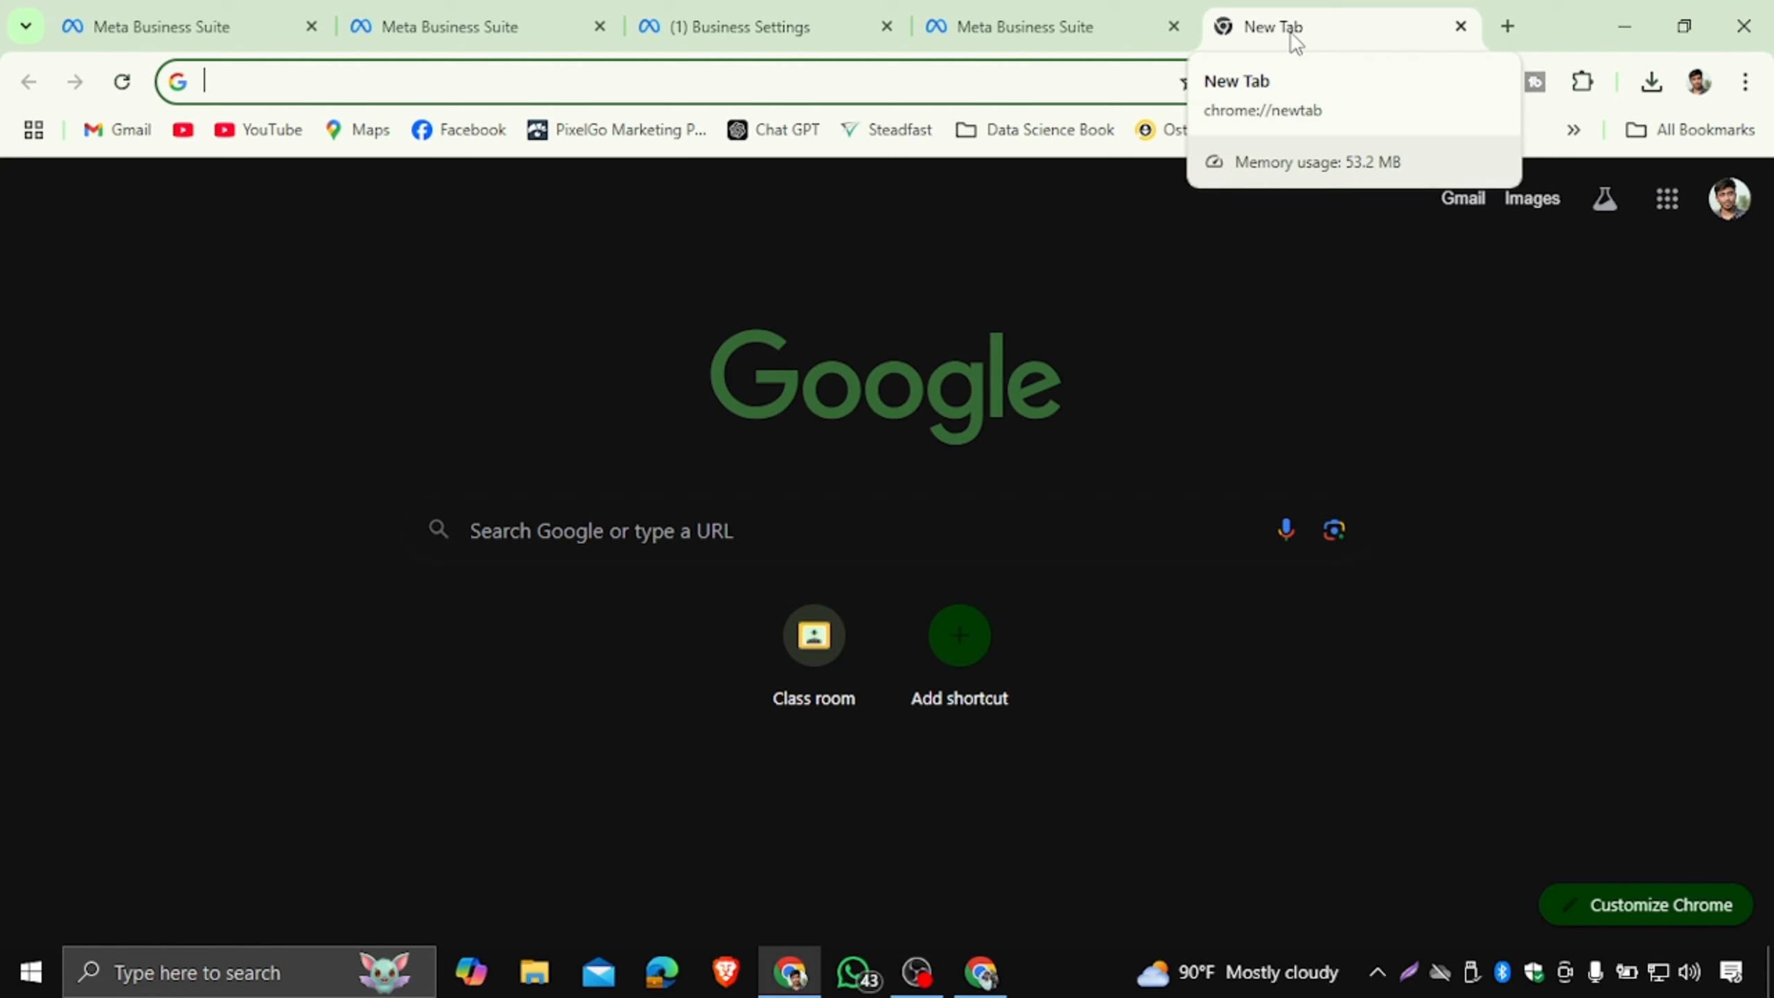
type("meta")
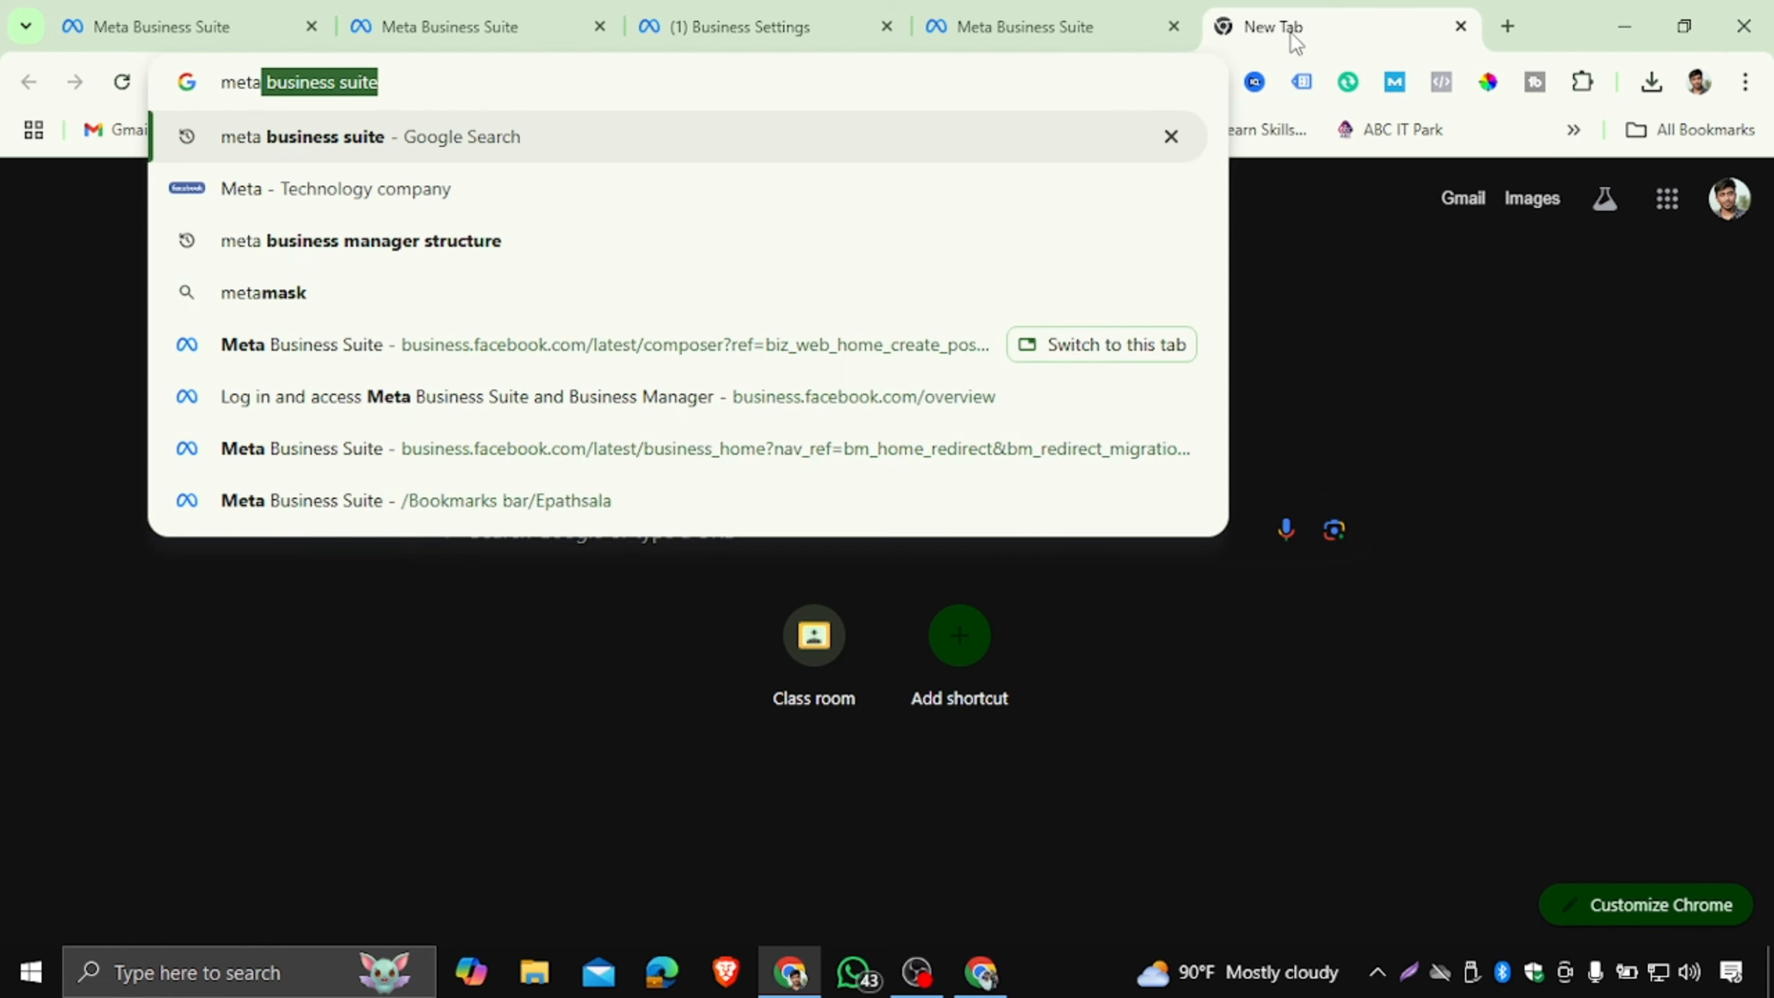
type(" pi")
key("Return")
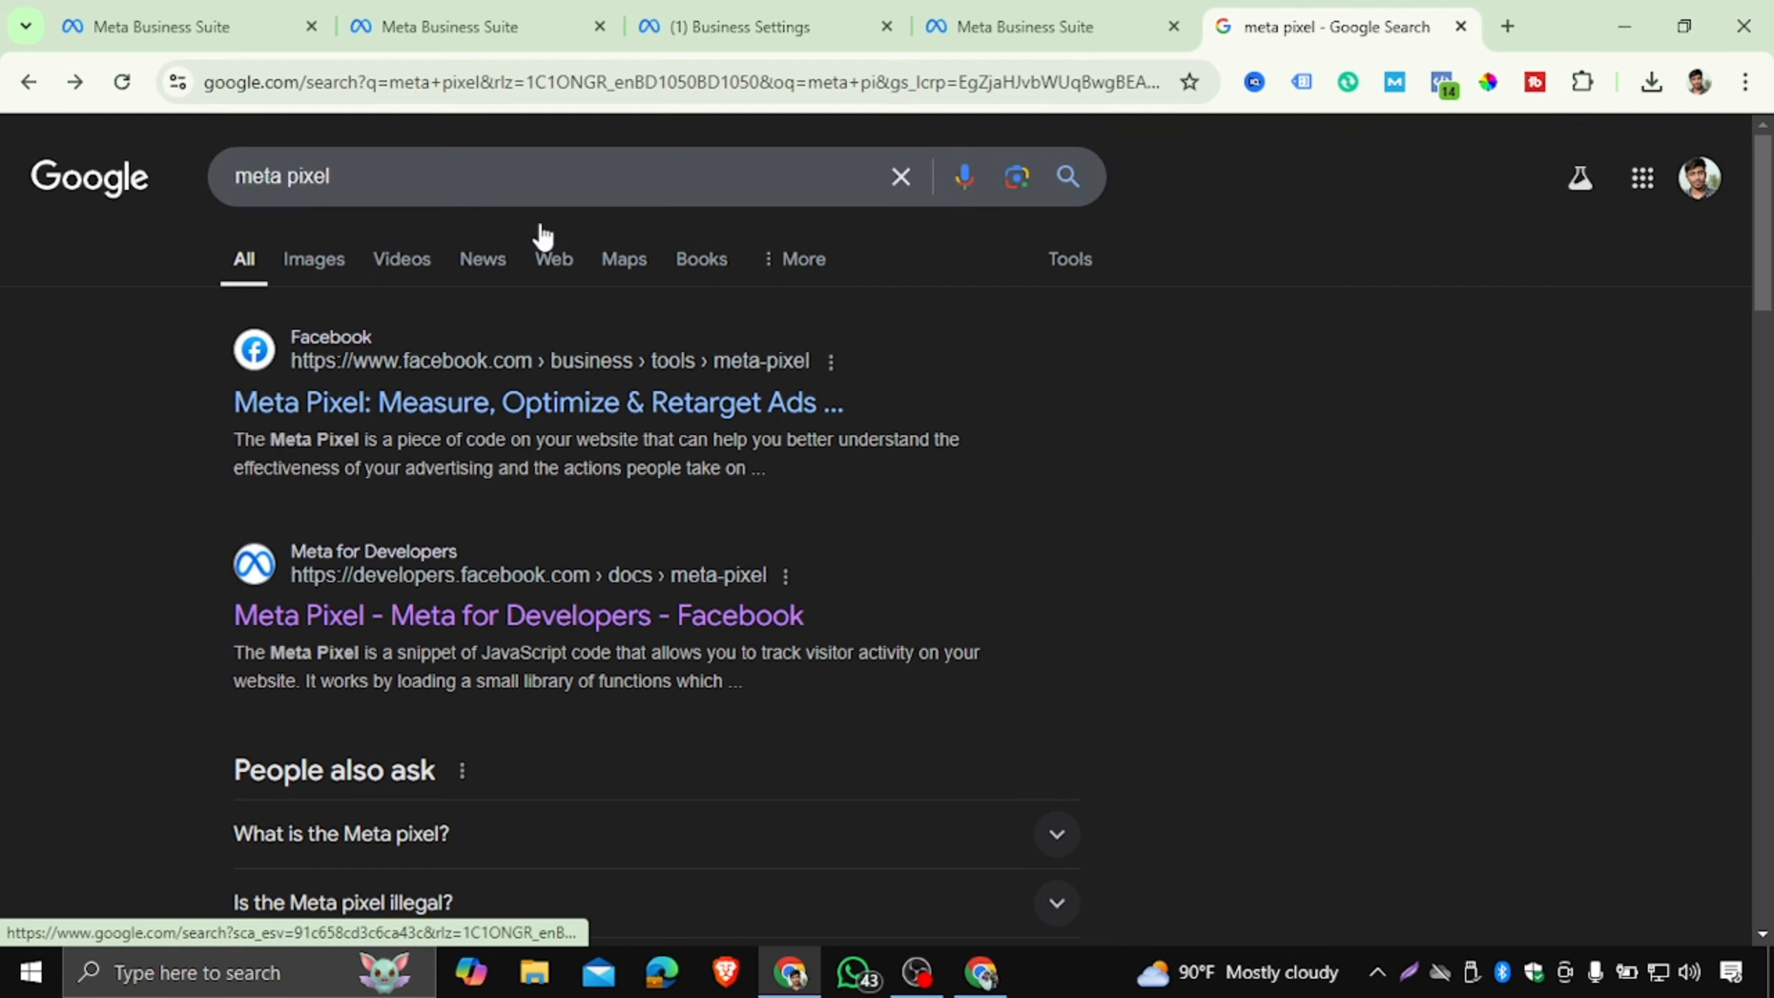
left_click(422, 156)
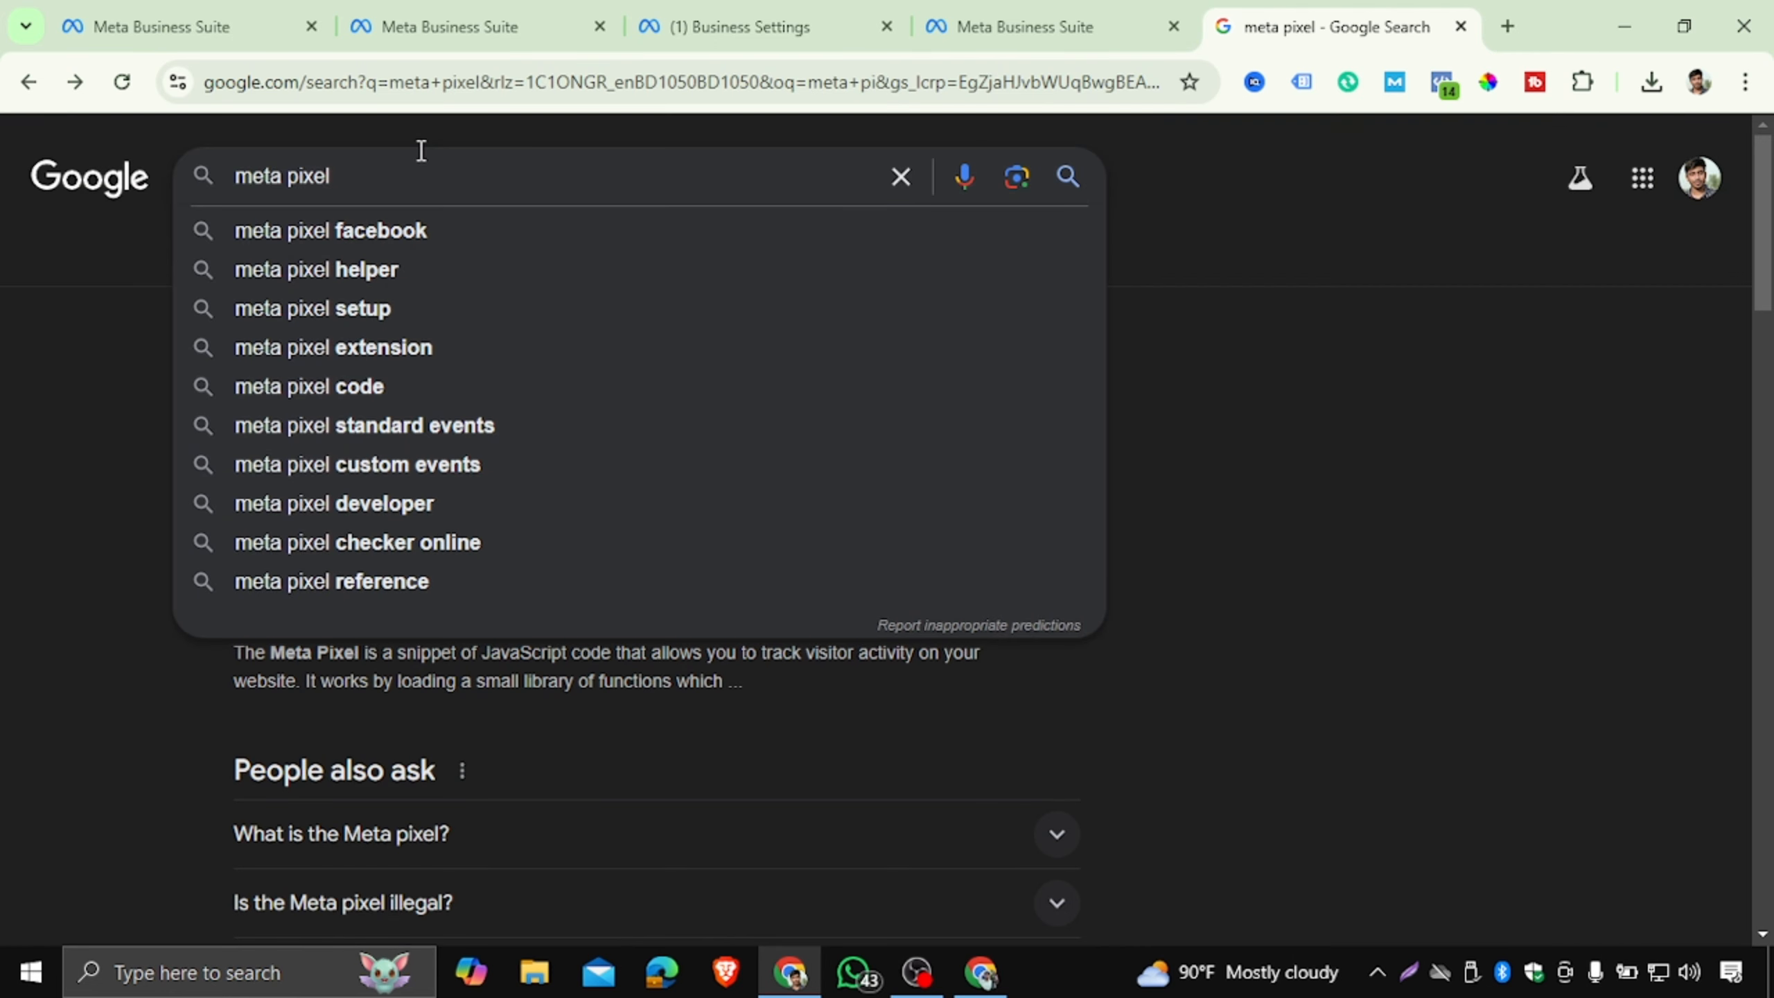
type("code")
key("Return")
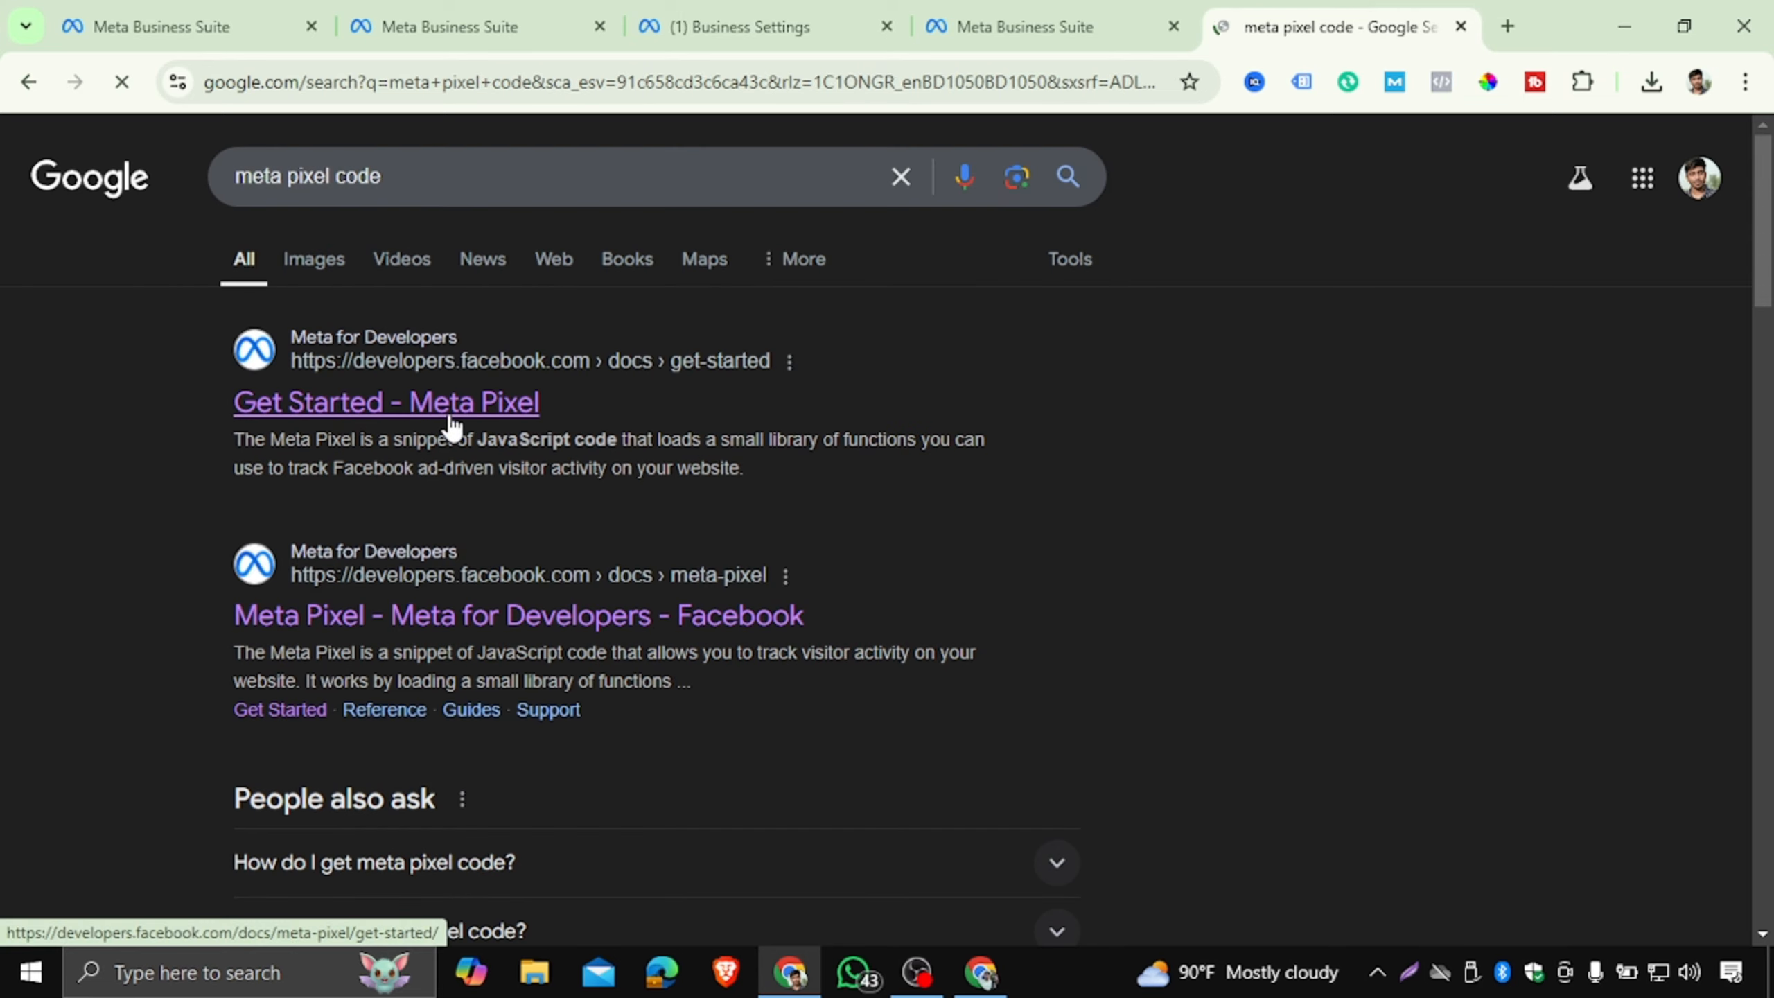
left_click(454, 414)
Select and copy the whole Meta Pixel base code sample.
scroll(871, 543, "down", 15)
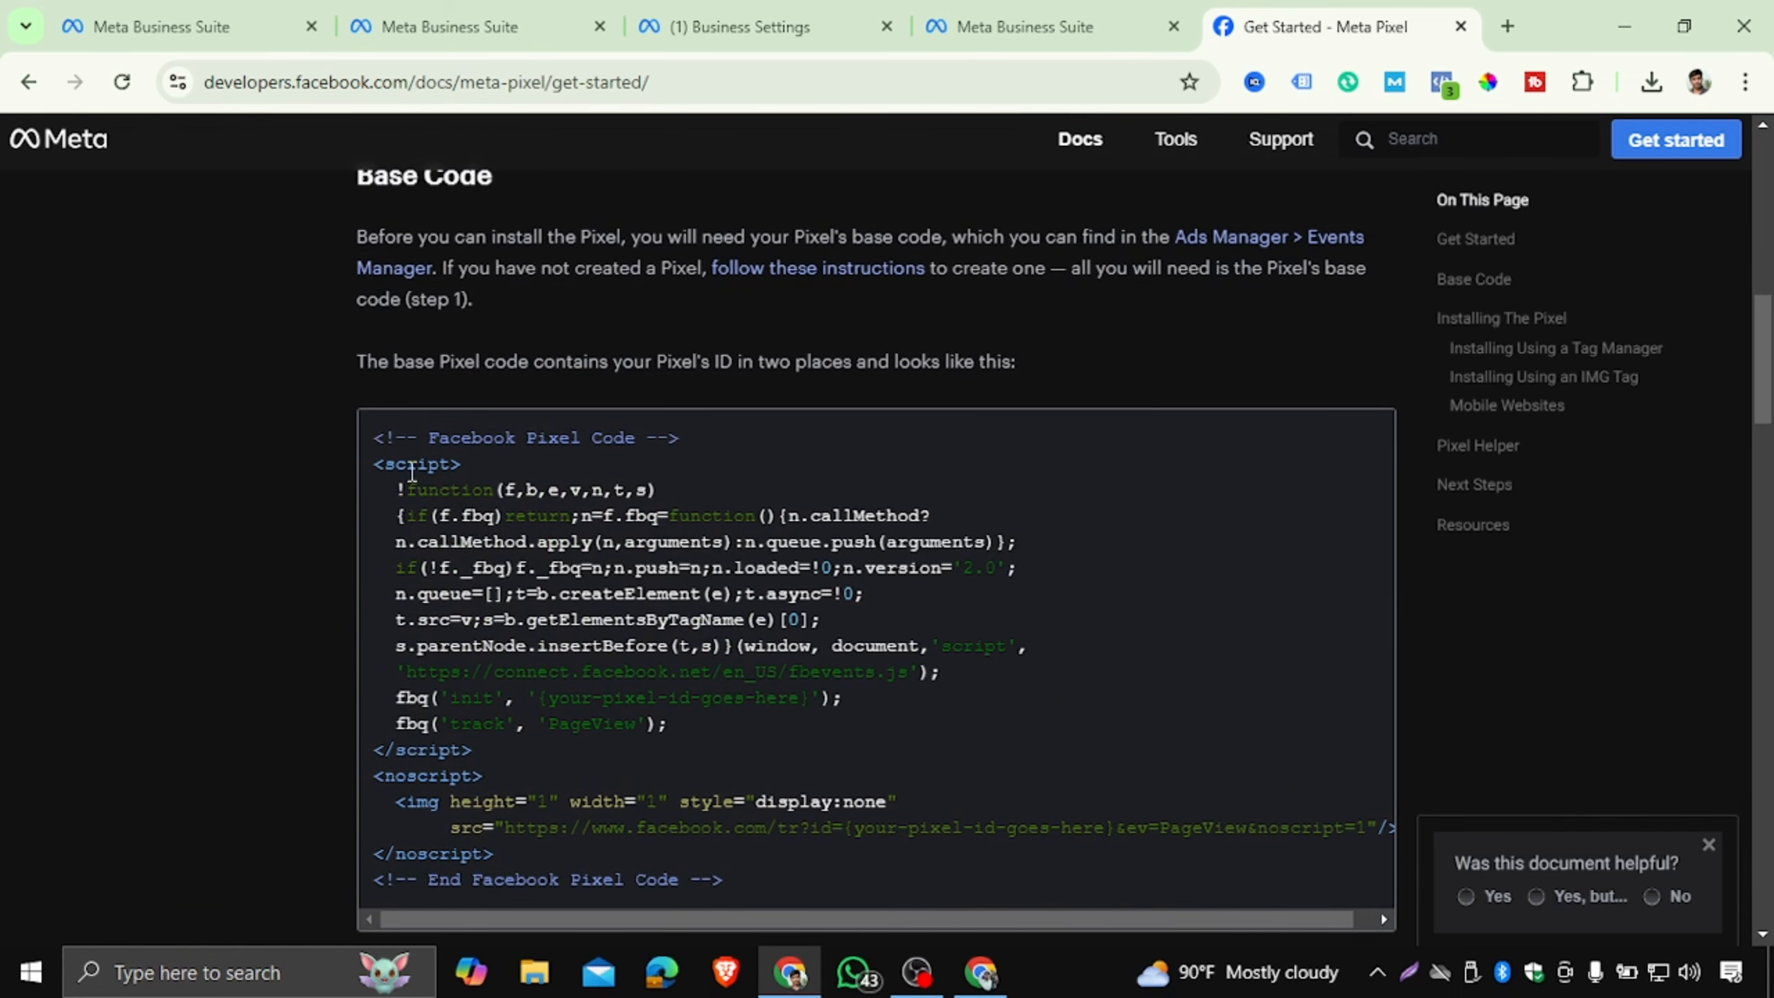
left_click_drag(373, 438, 825, 868)
key("ctrl+c")
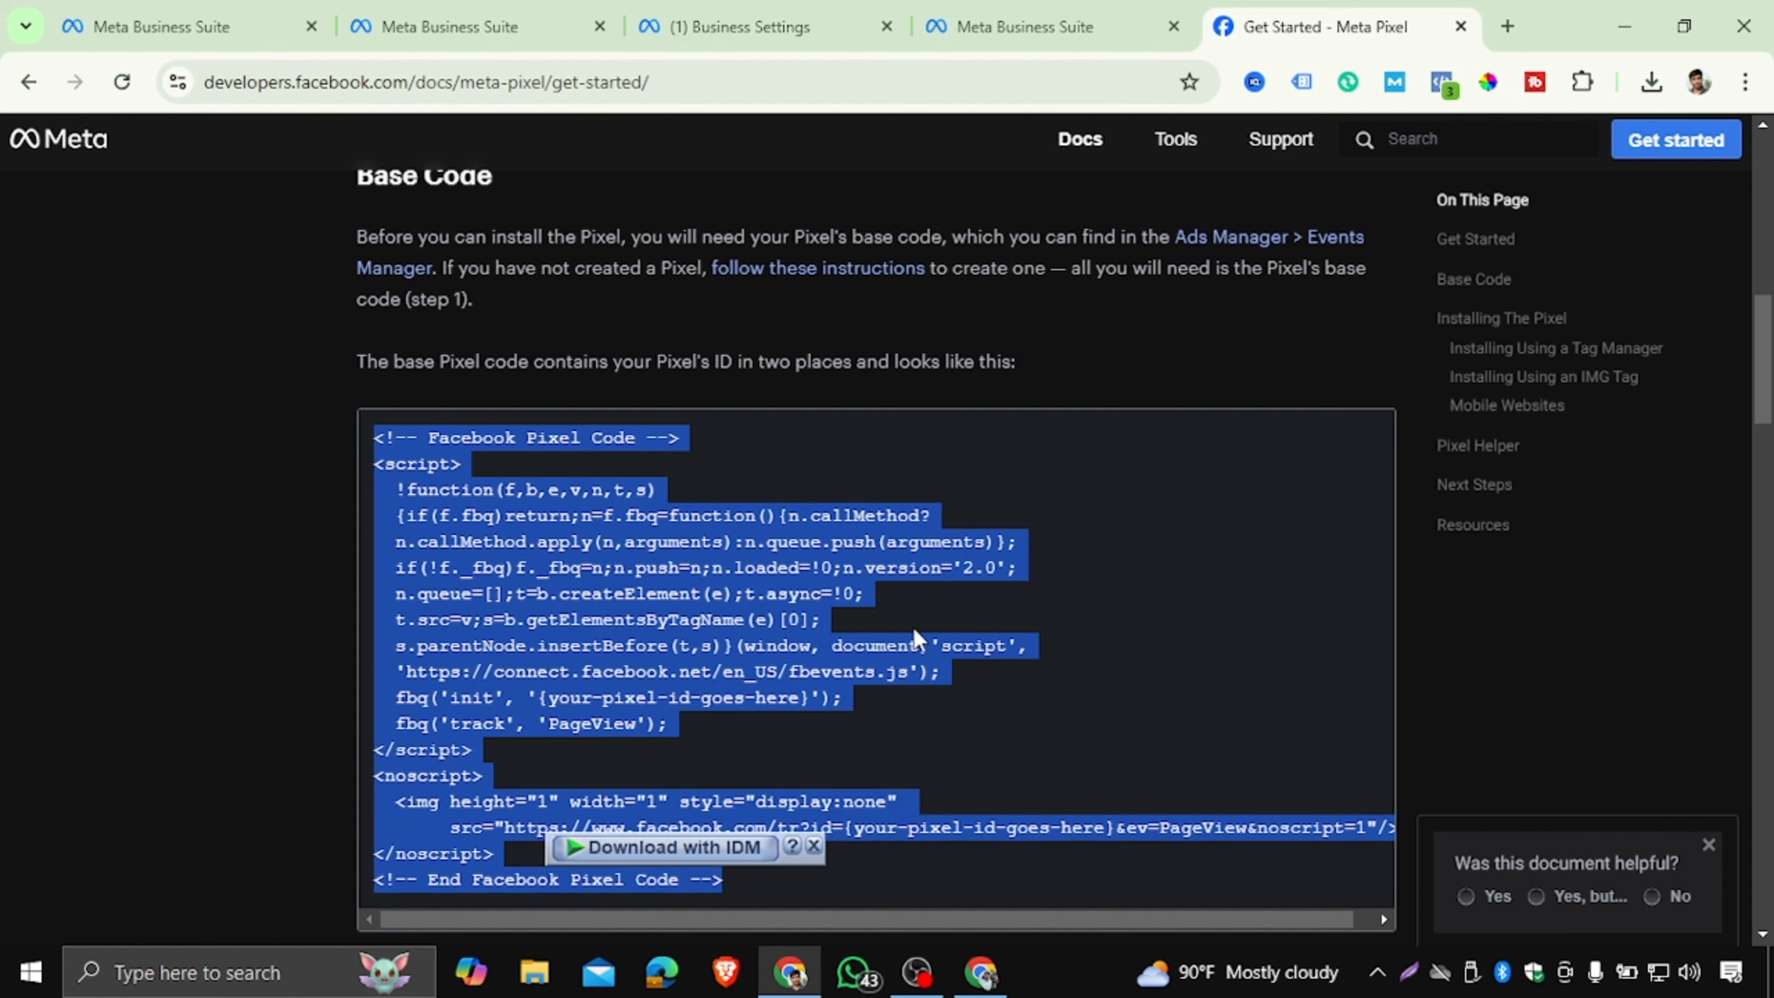
left_click(276, 965)
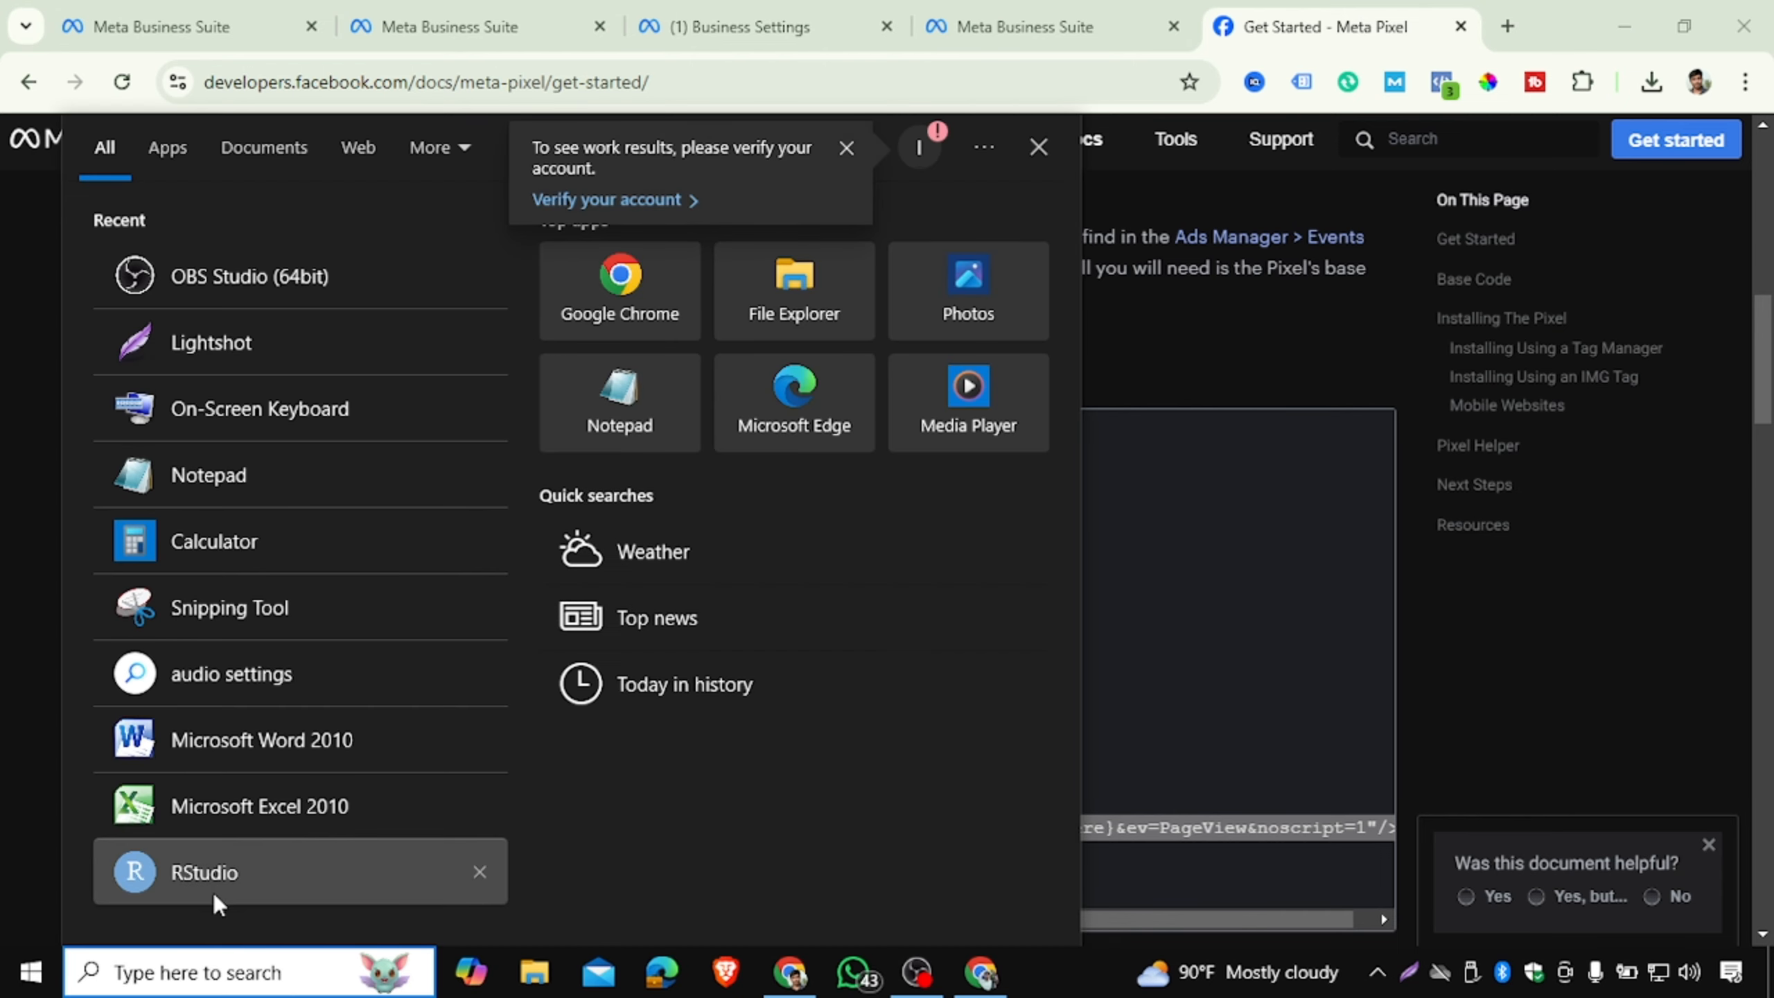
Paste the pixel base code into a new, maximized Notepad document.
left_click(228, 481)
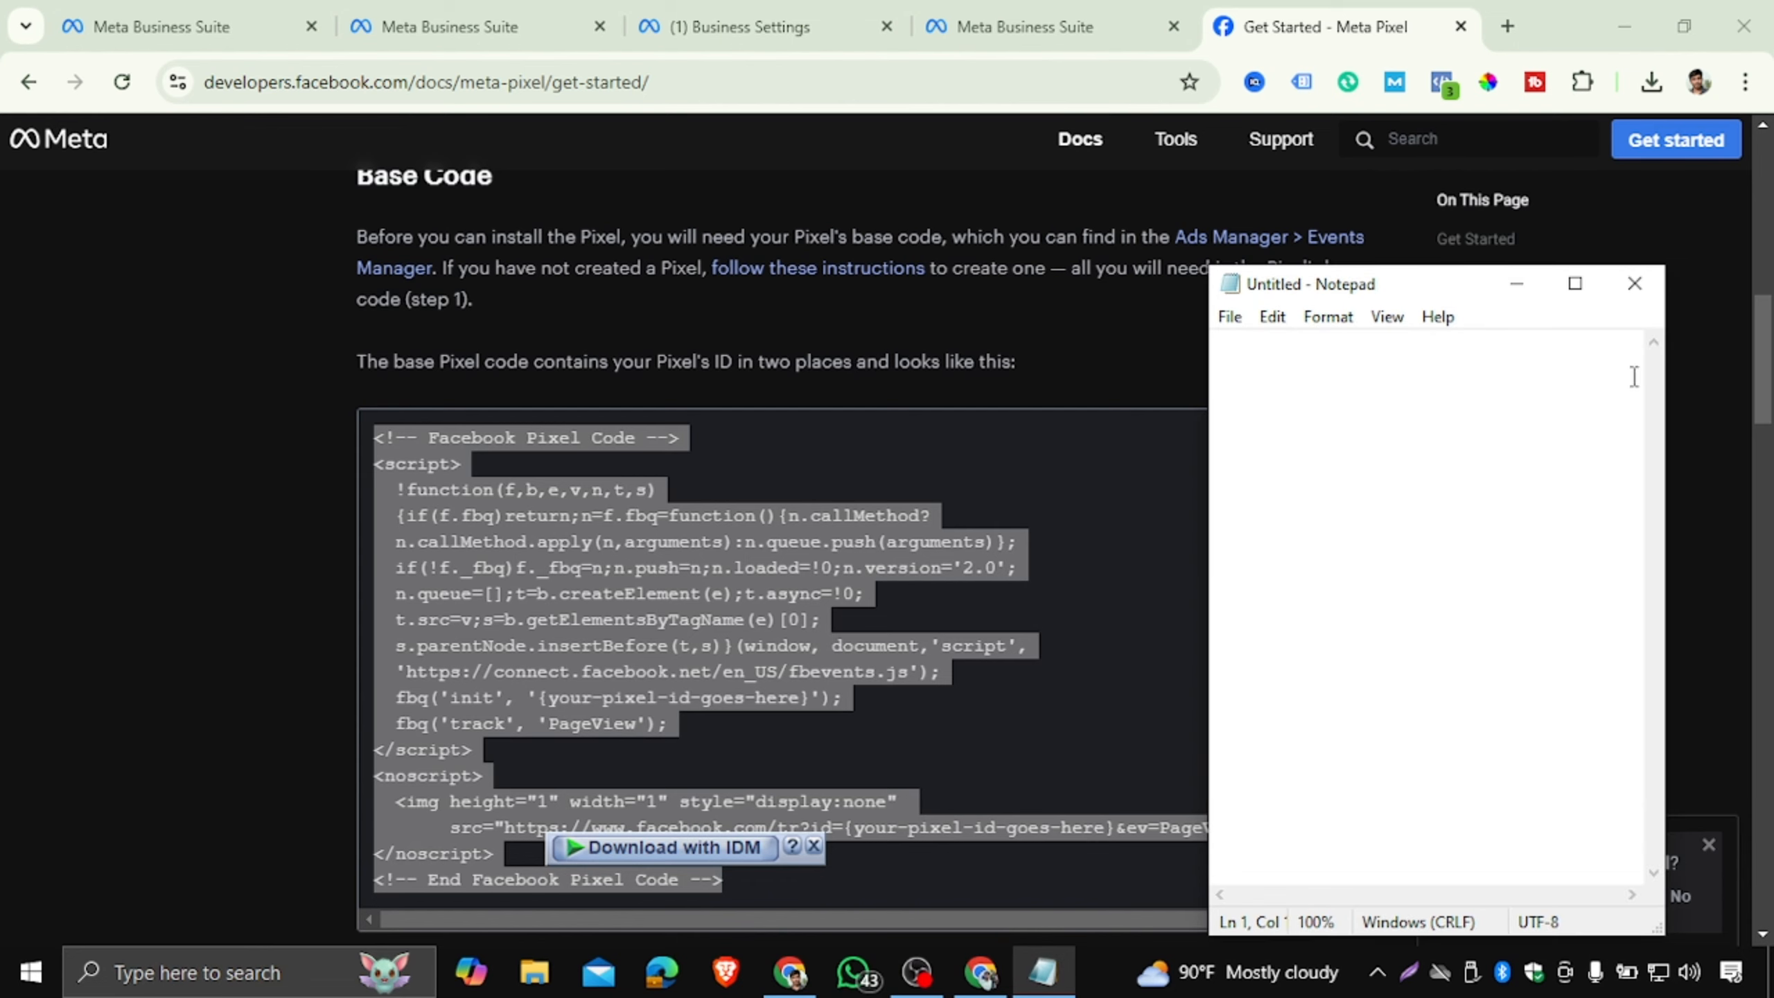
left_click(1576, 284)
key("ctrl+v")
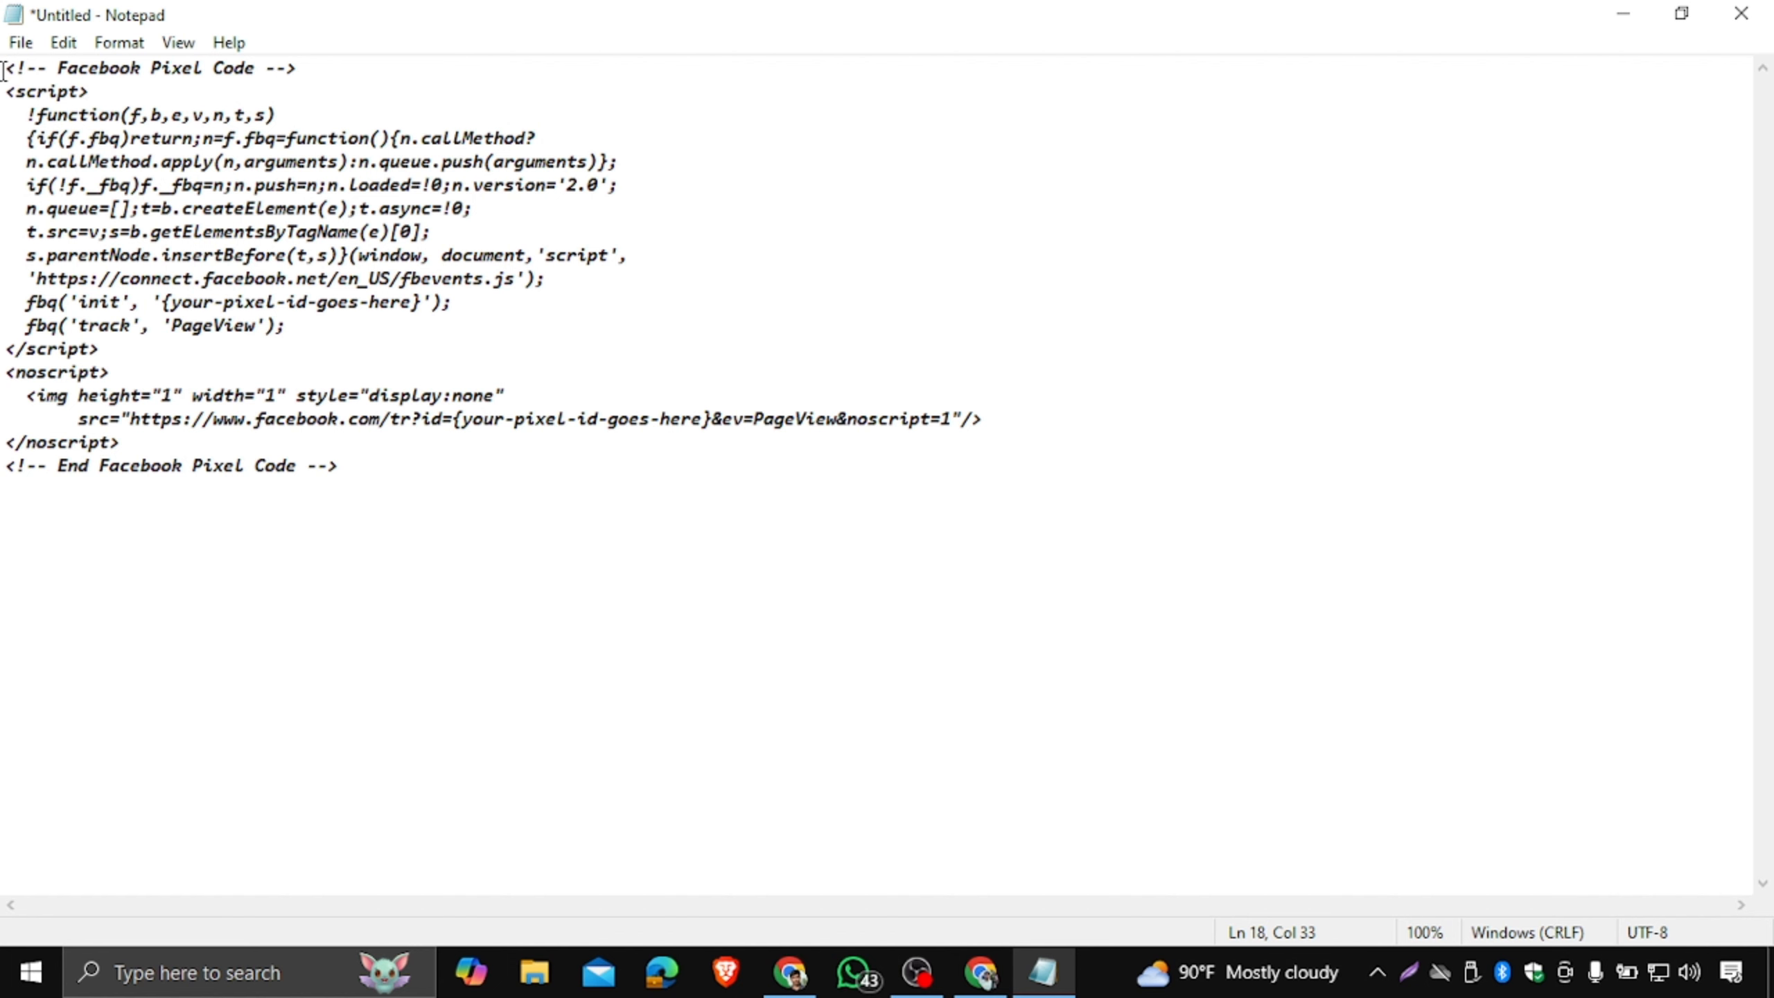
Review the pasted code: the comment, script tag, function block and pixel ID placeholder.
left_click_drag(5, 68, 467, 511)
left_click(430, 488)
left_click_drag(58, 68, 255, 68)
left_click(255, 67)
left_click_drag(103, 92, 4, 101)
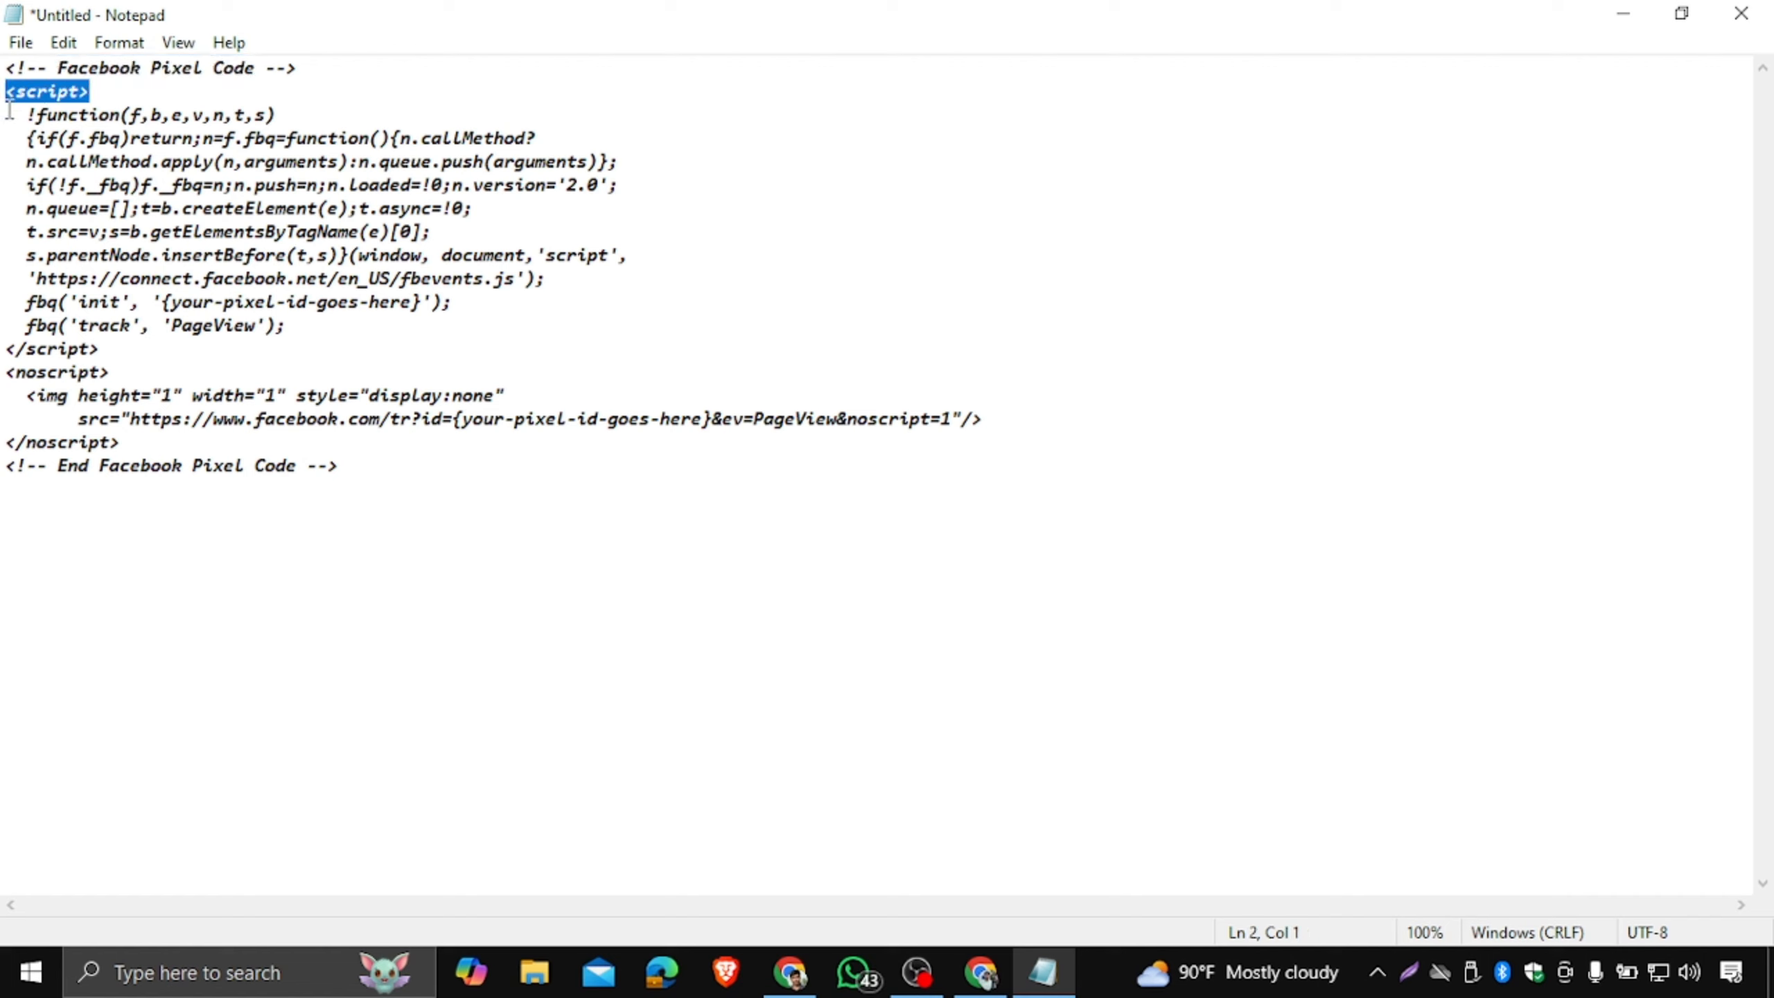
left_click_drag(104, 101, 4, 102)
left_click(81, 114)
left_click_drag(15, 94, 70, 93)
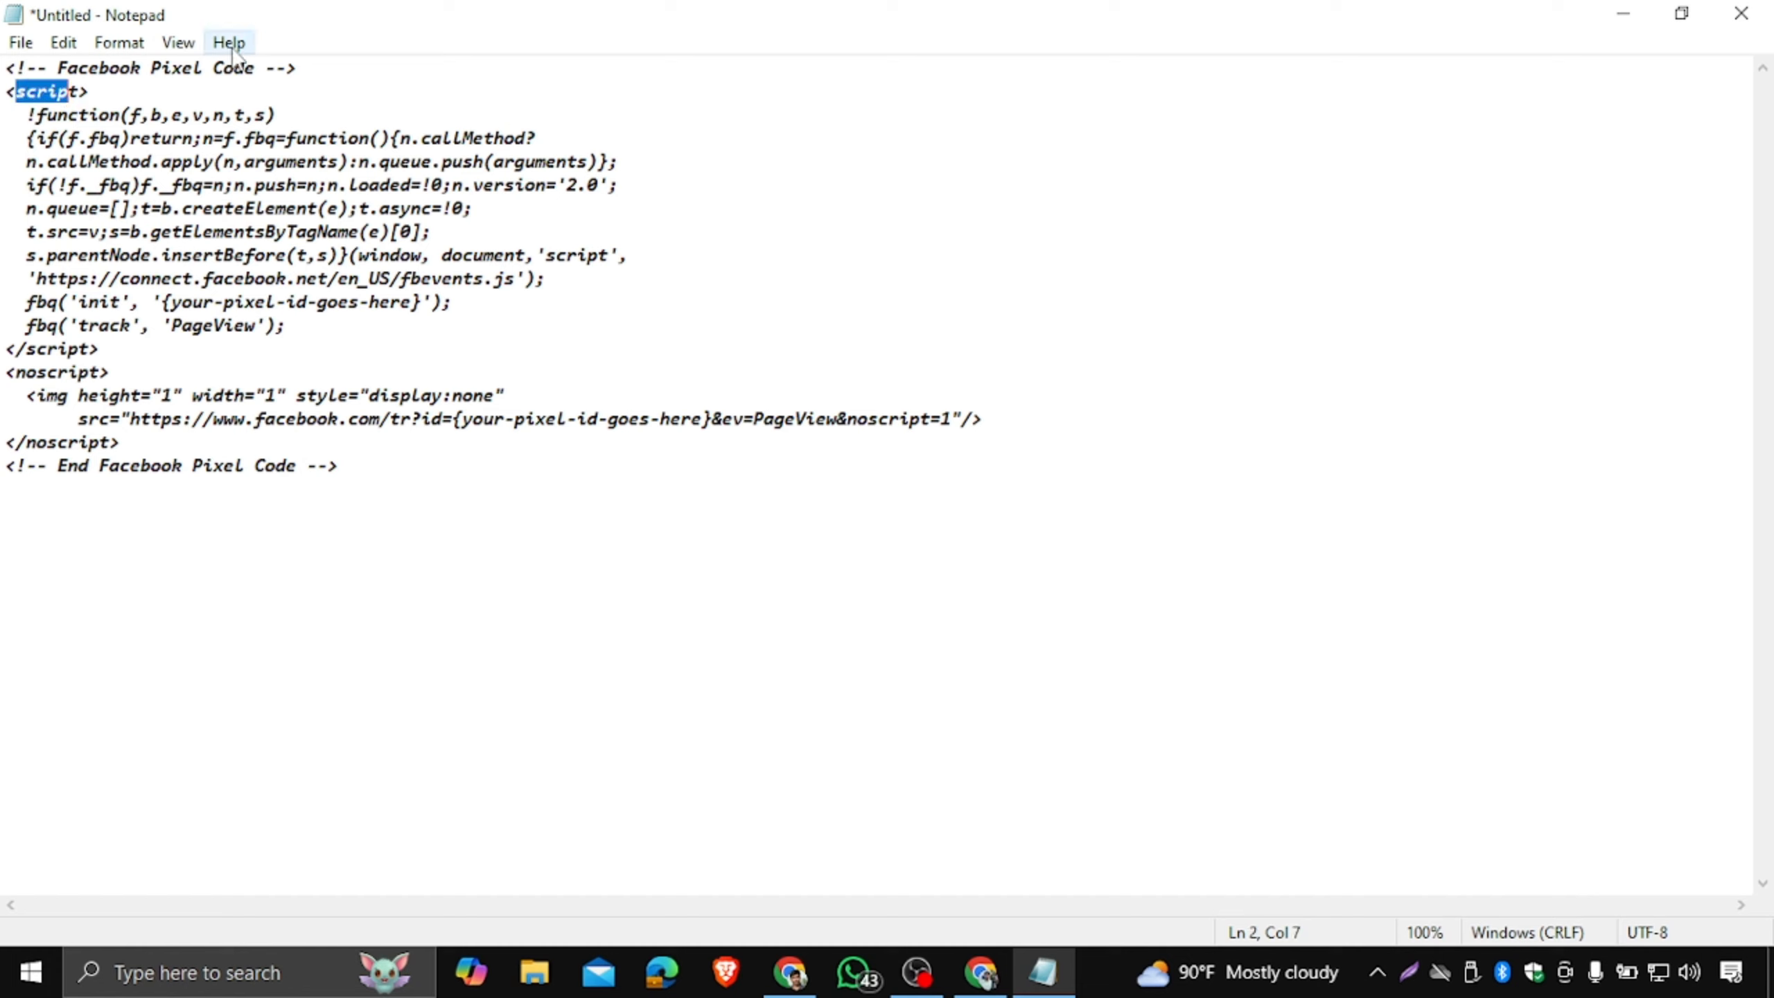
left_click_drag(36, 115, 592, 291)
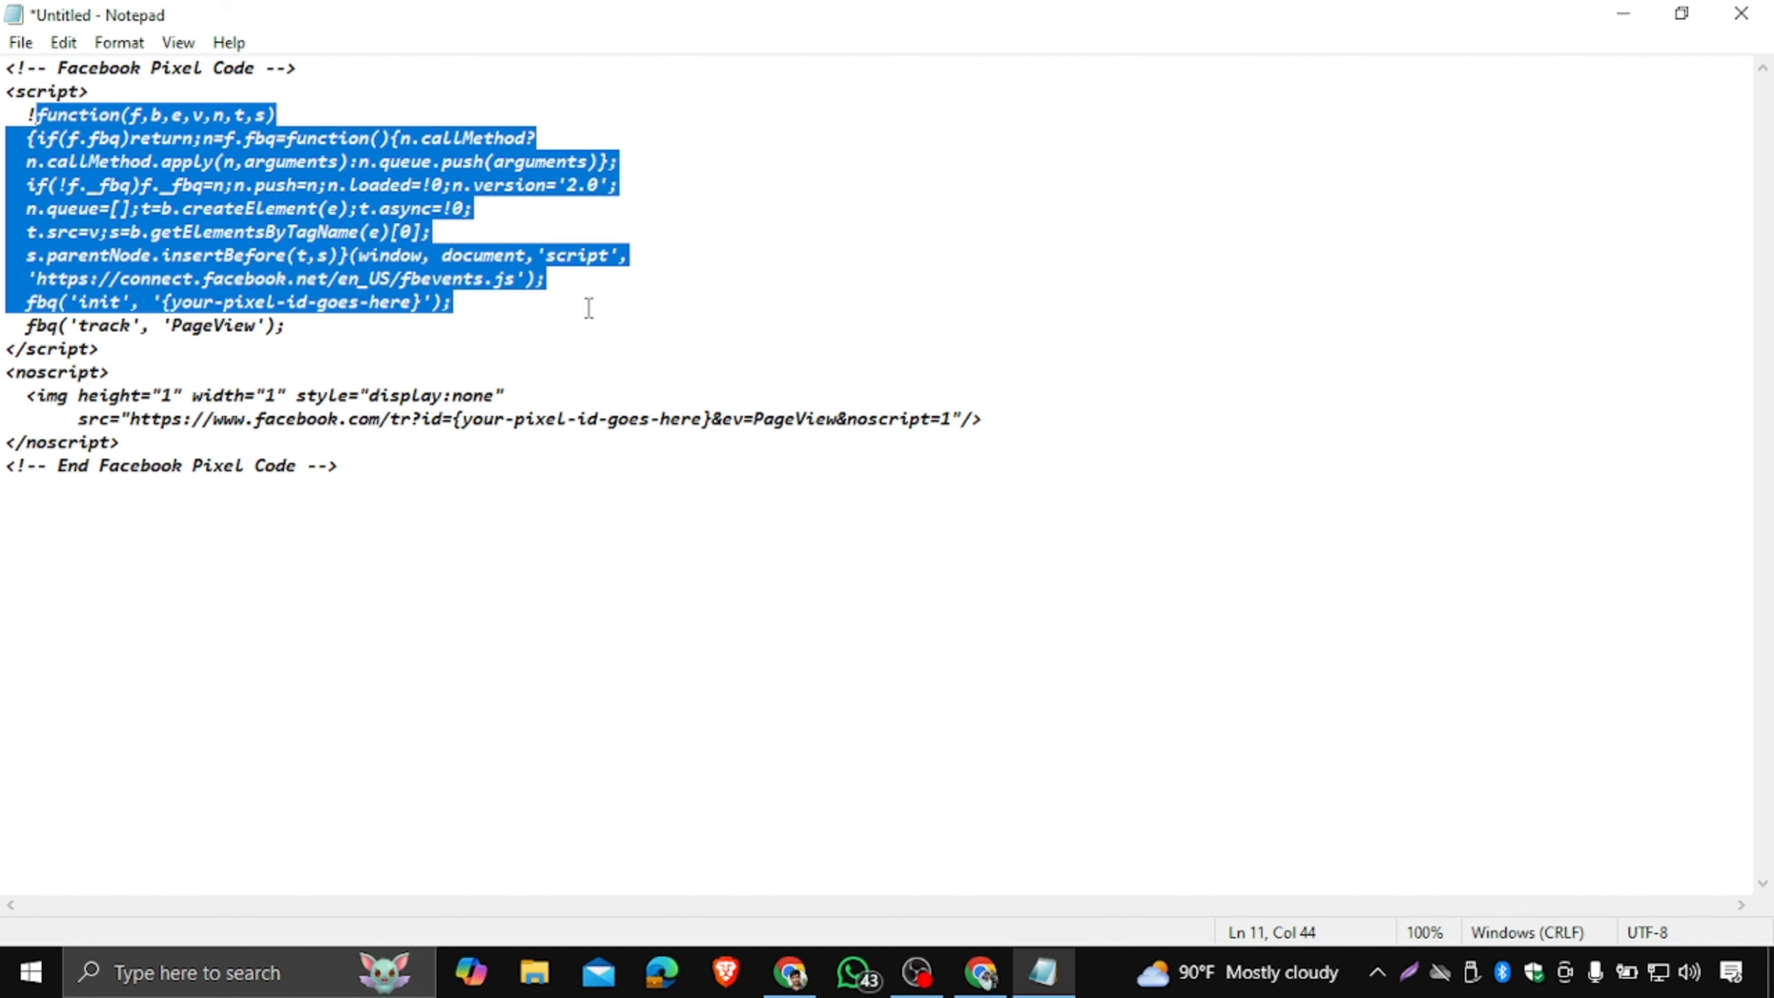
left_click(473, 276)
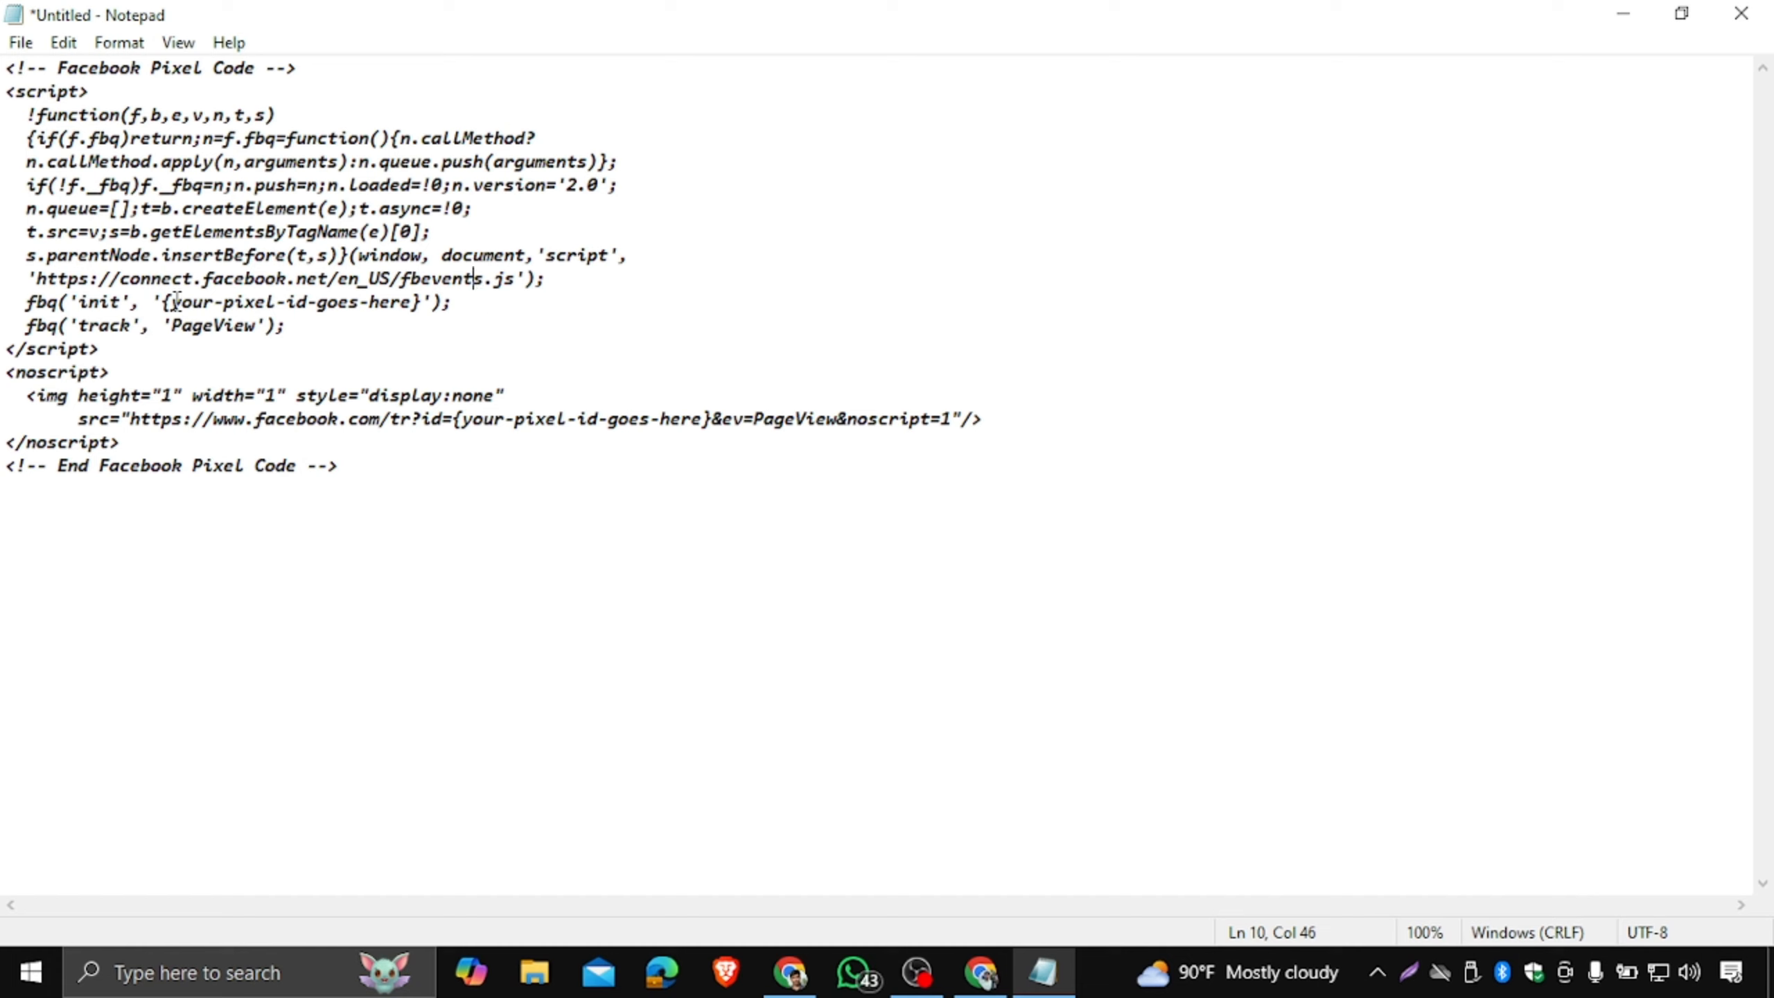
left_click_drag(172, 302, 402, 303)
left_click(358, 303)
Return to the Business Settings tab in the browser.
left_click(790, 972)
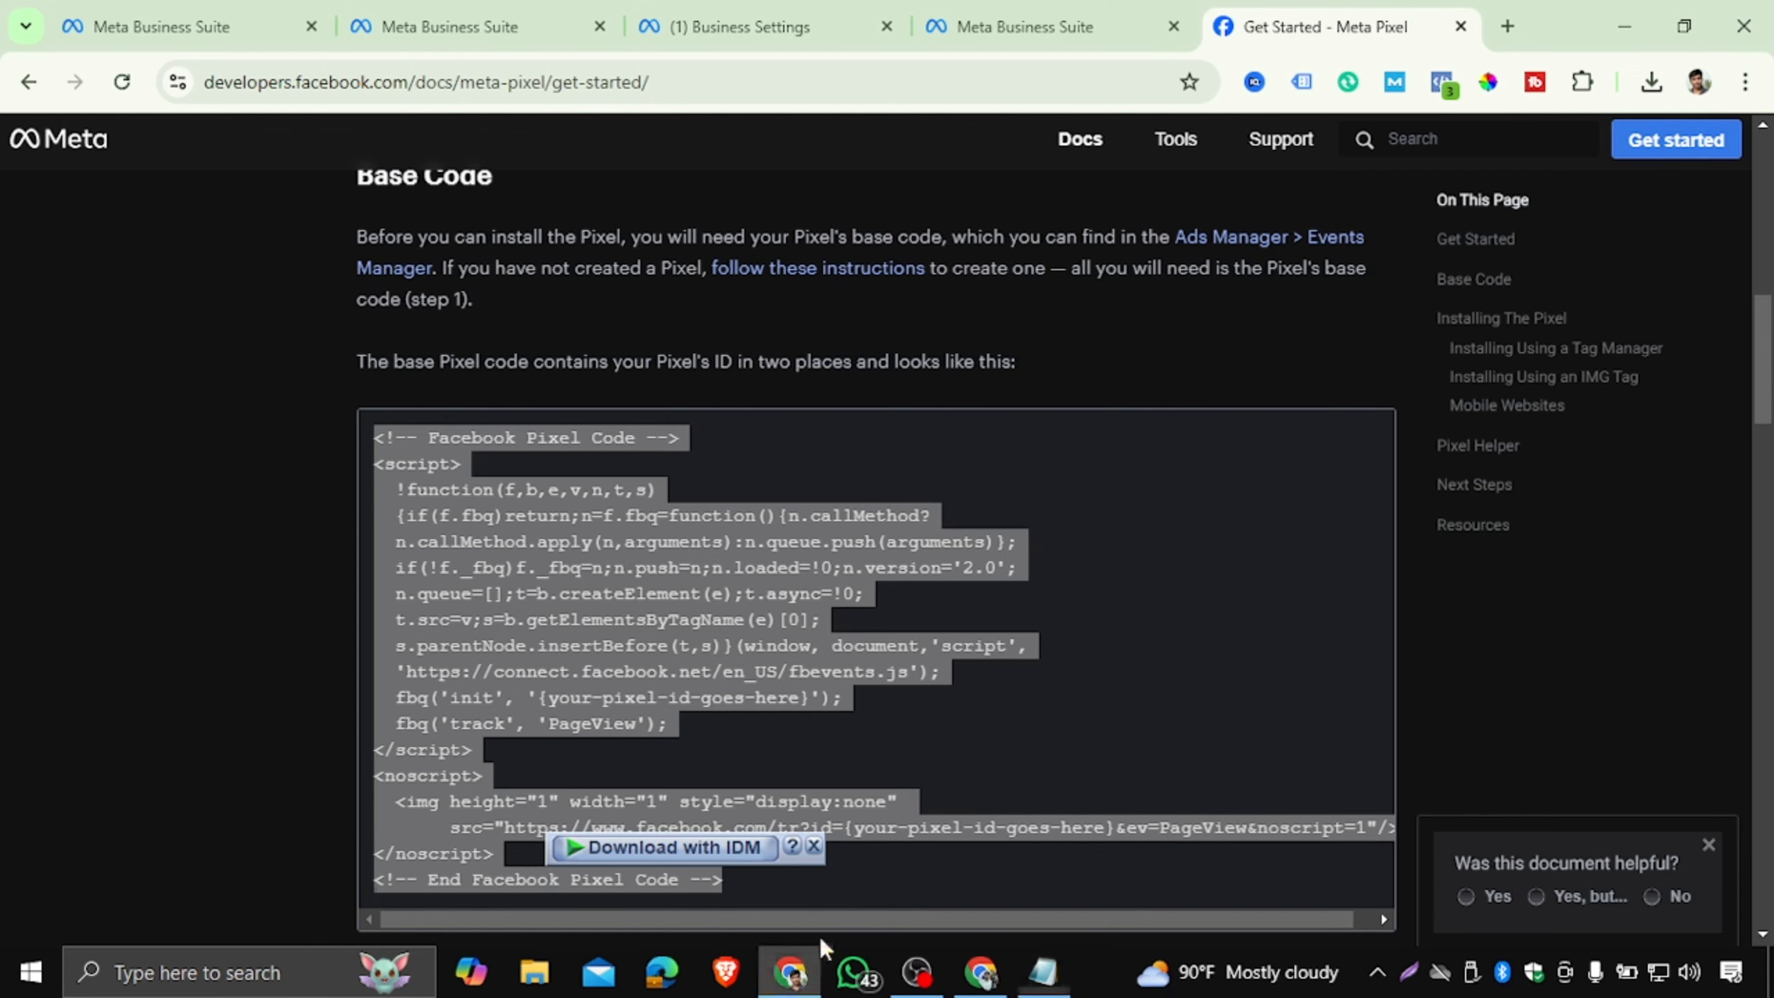
left_click(403, 14)
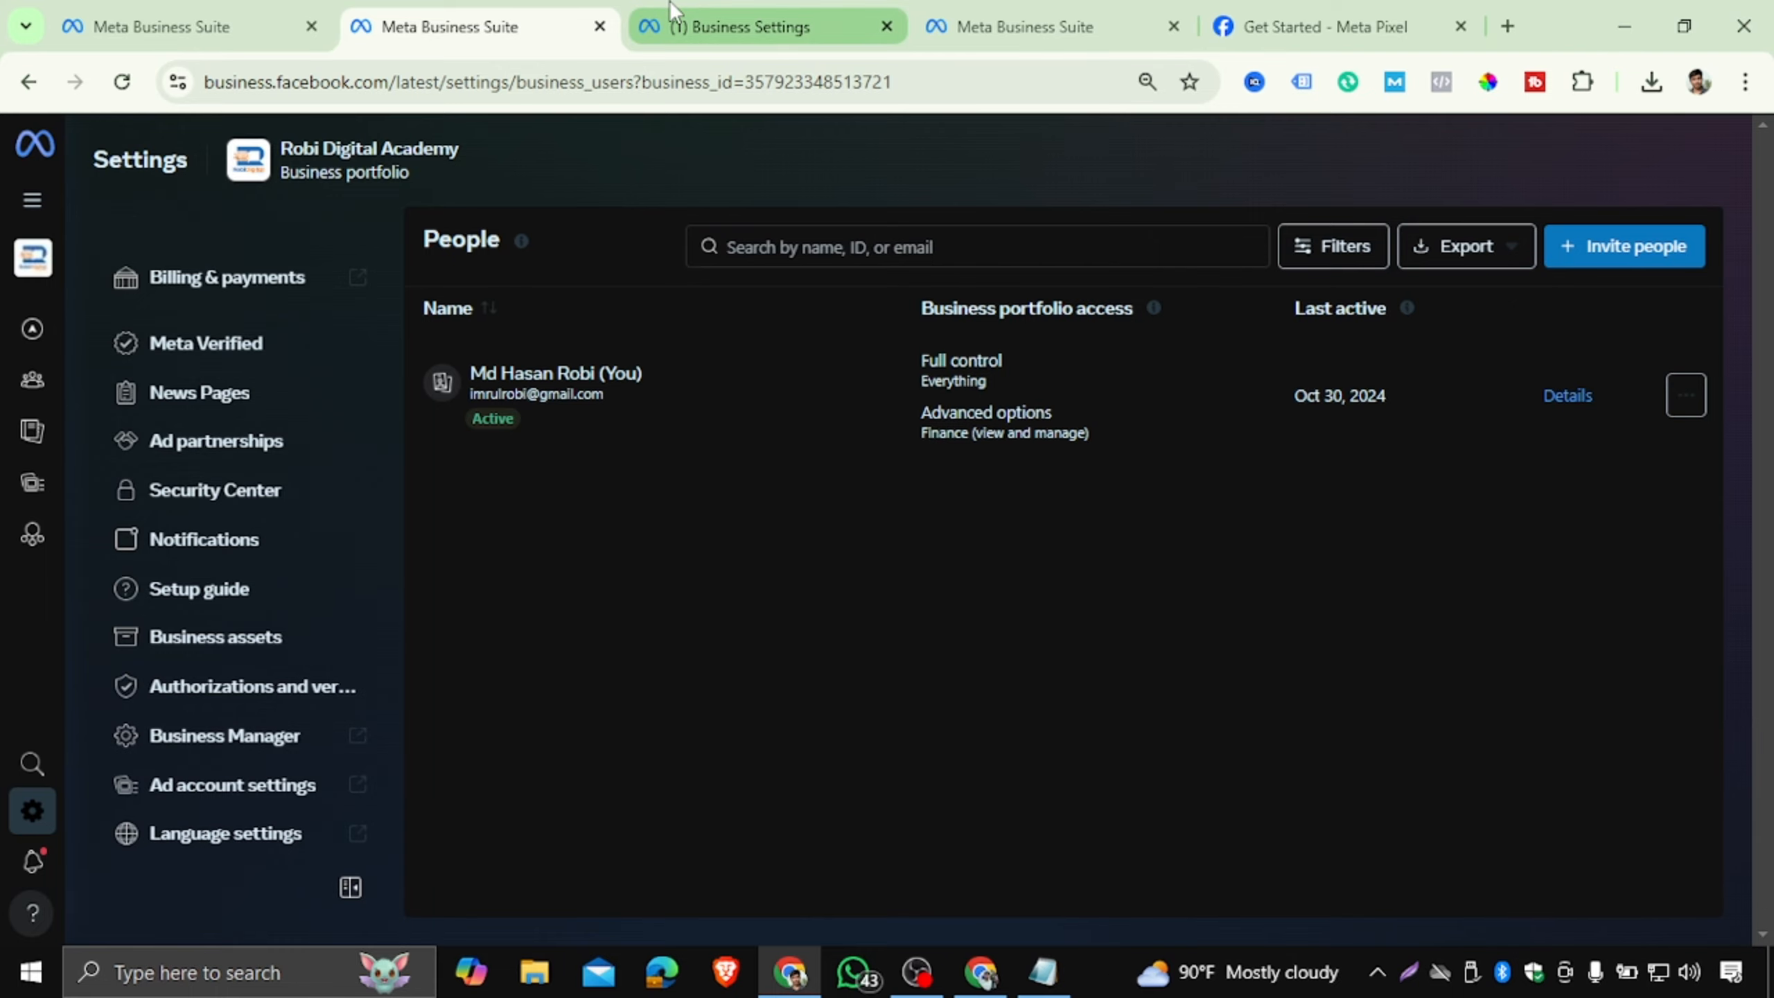
left_click(669, 1)
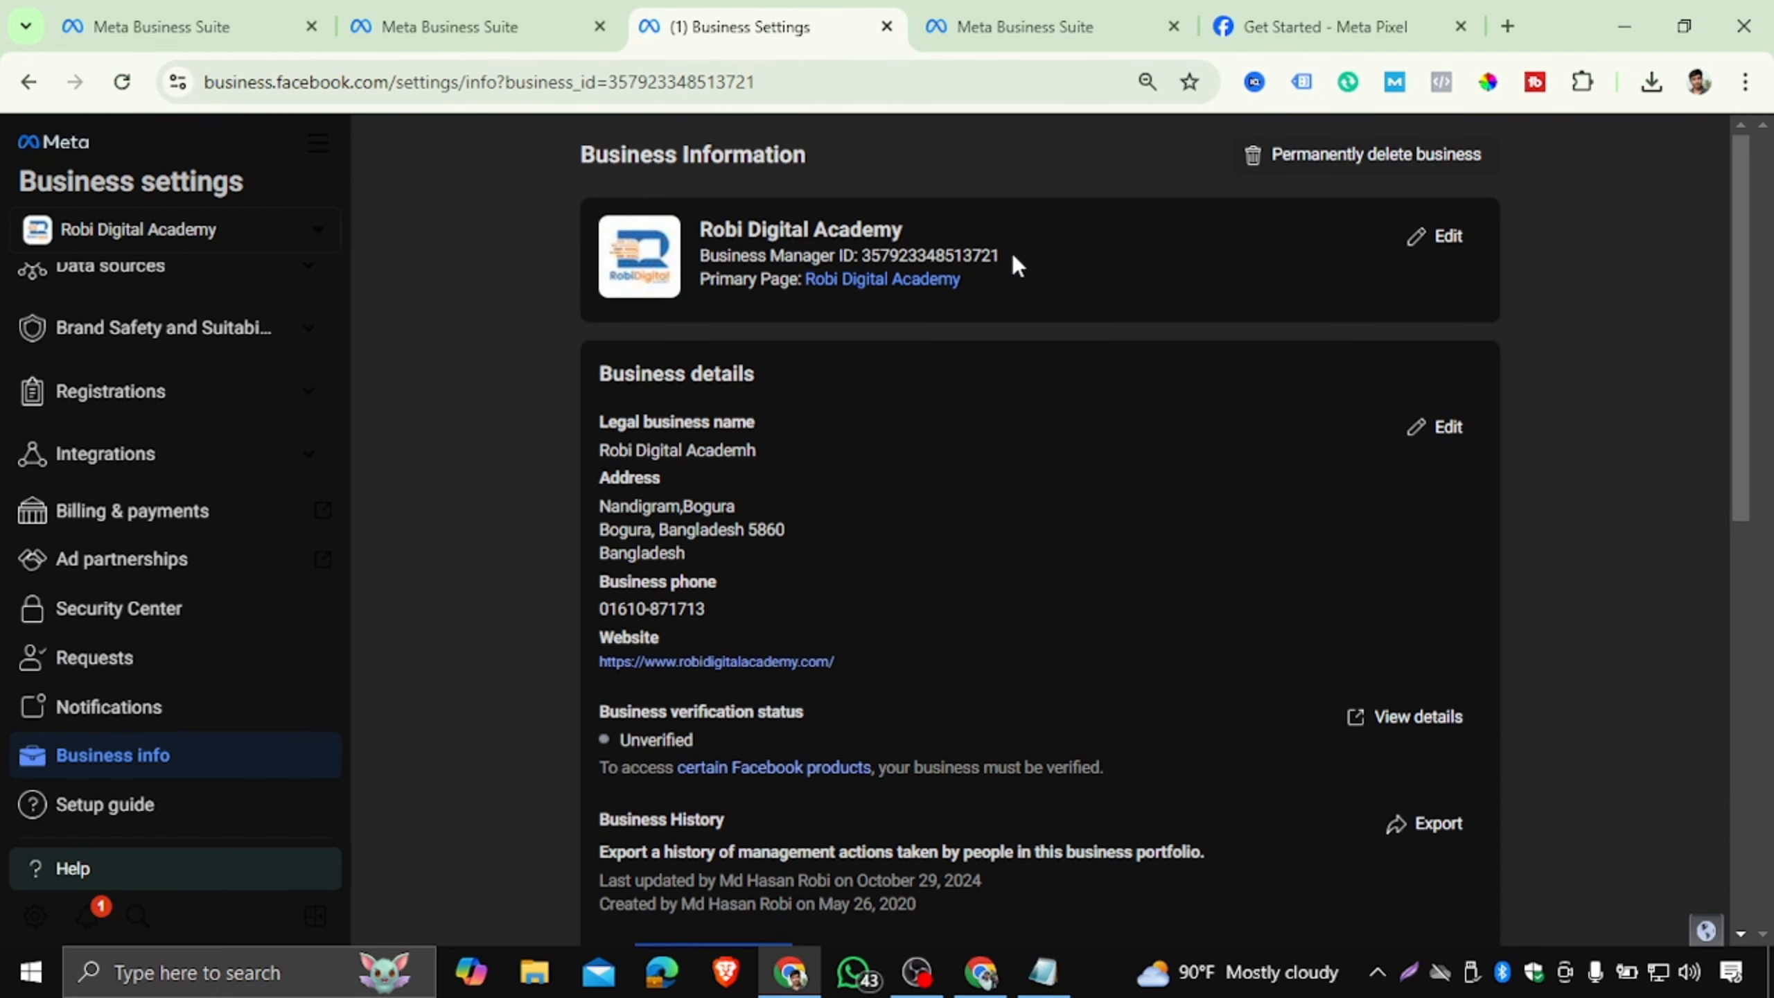
Copy the Batch-7 Group-A dataset ID from the Datasets tab.
left_click(1068, 18)
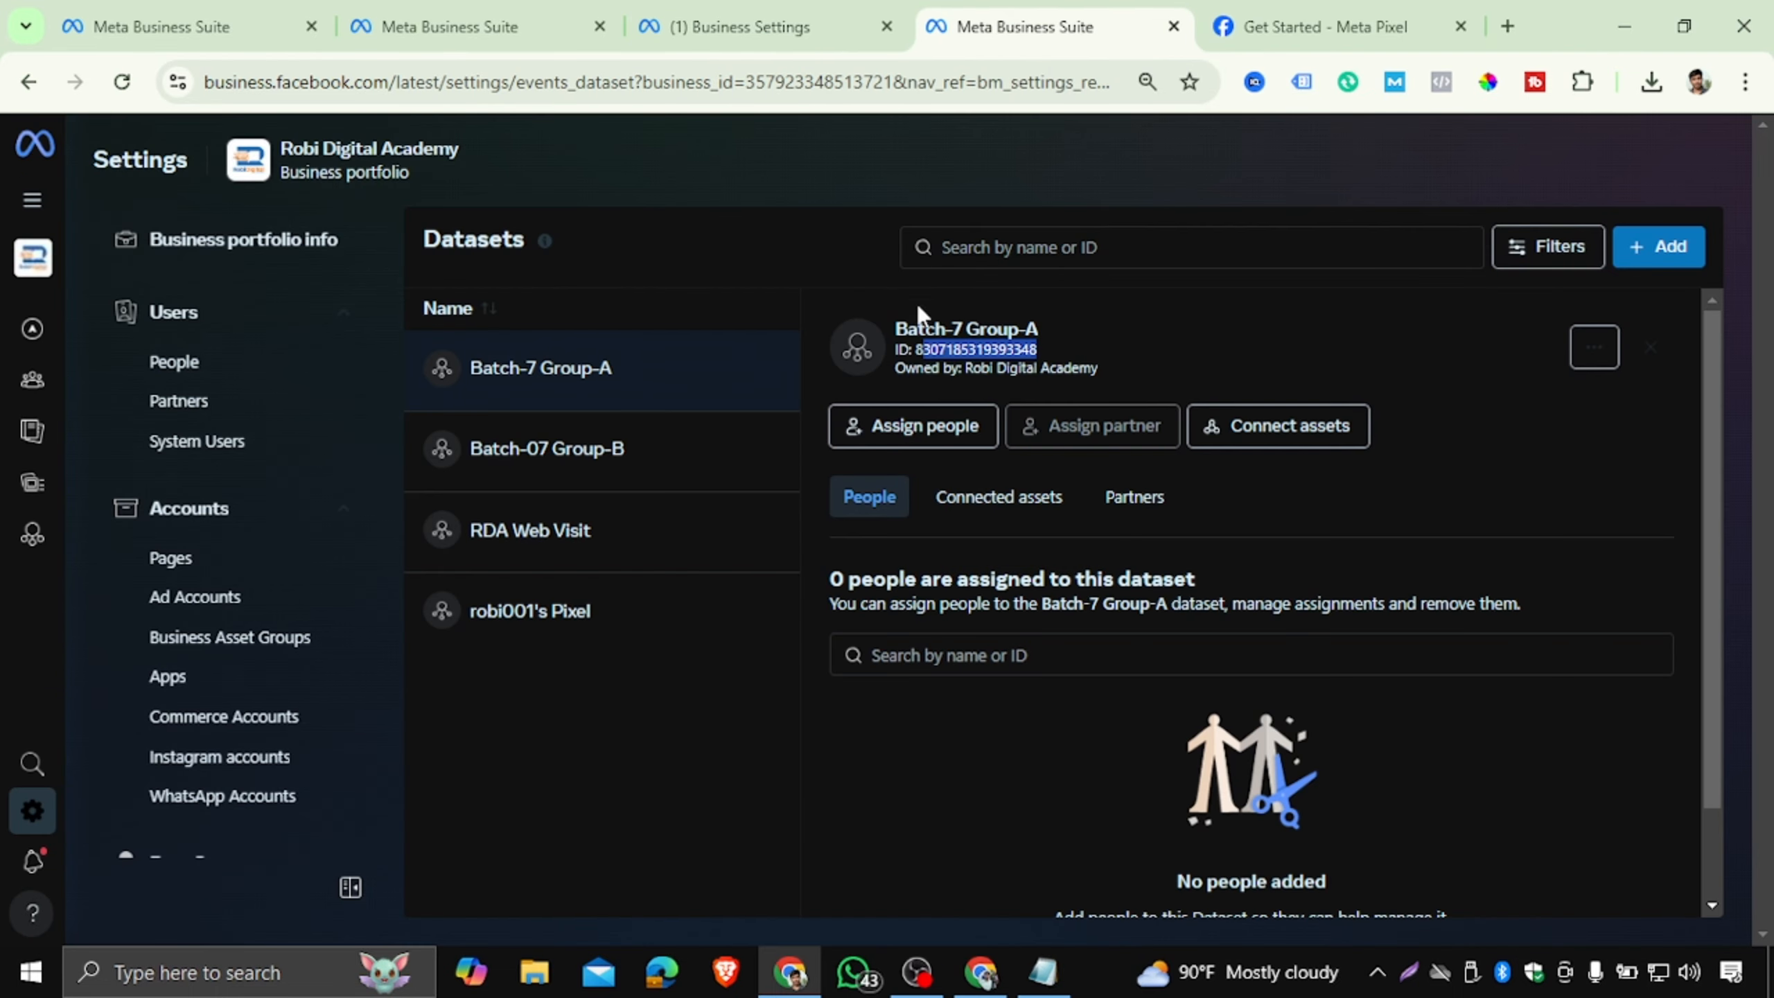
left_click(1037, 348)
left_click_drag(978, 344, 921, 345)
key("ctrl+c")
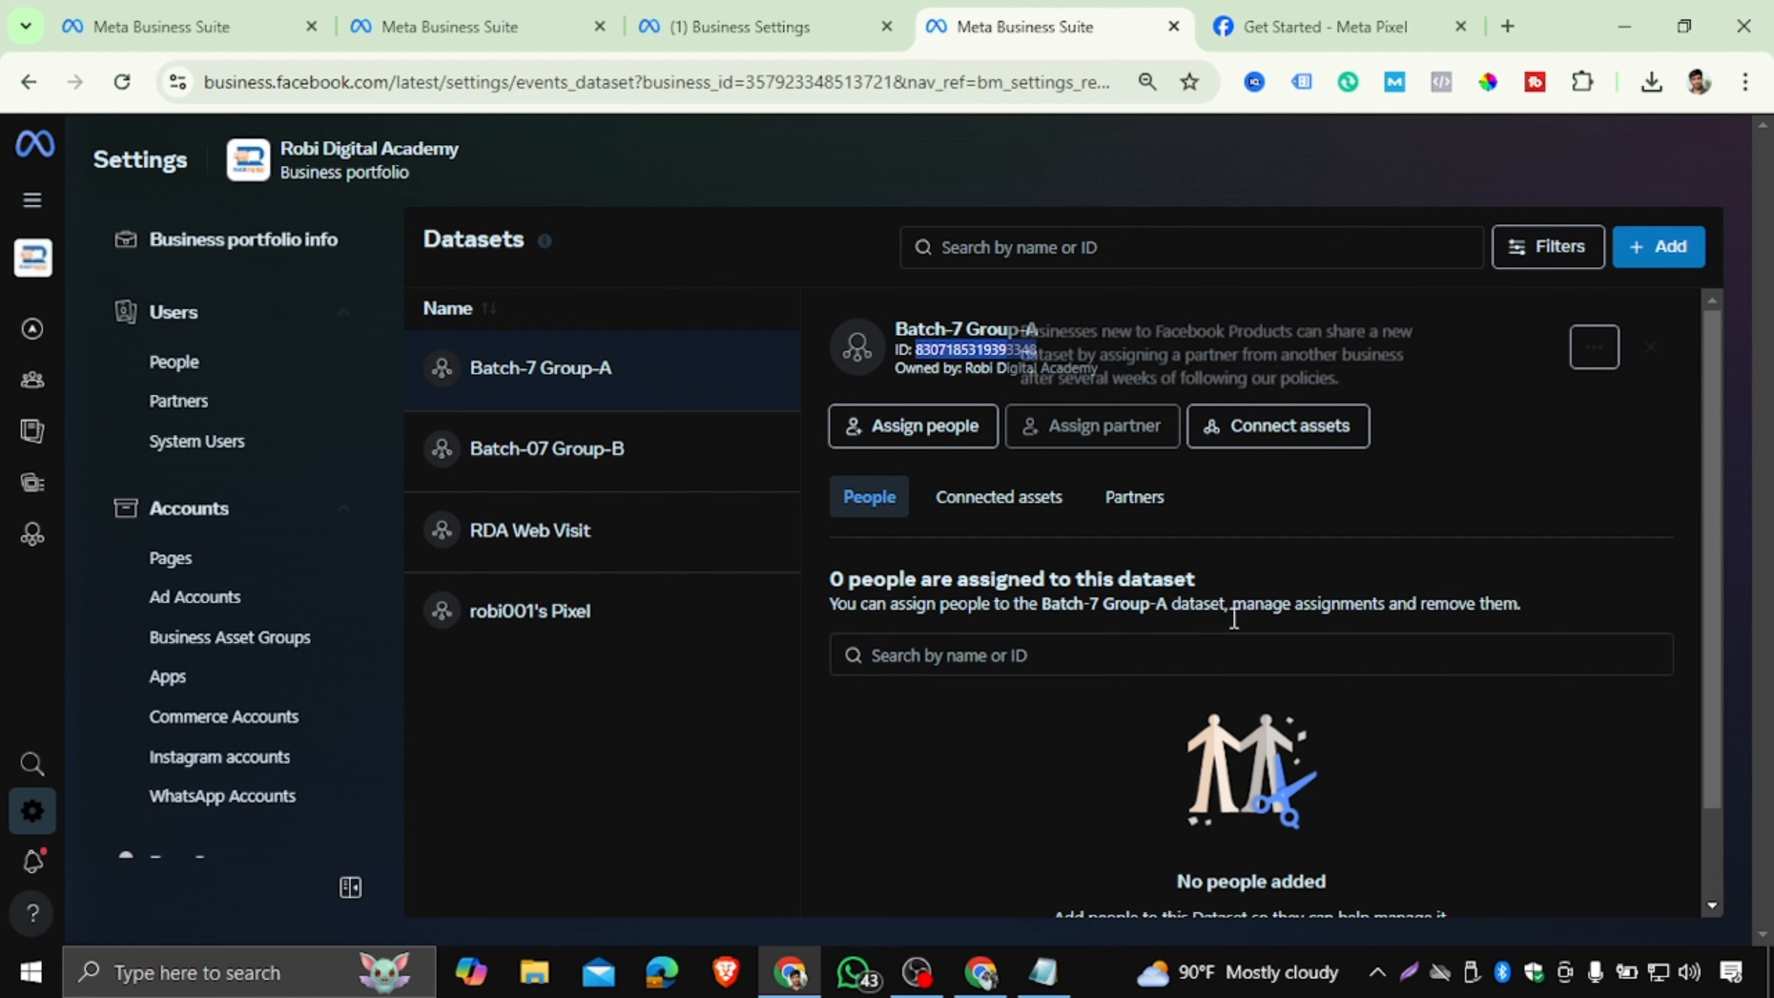
left_click(1043, 972)
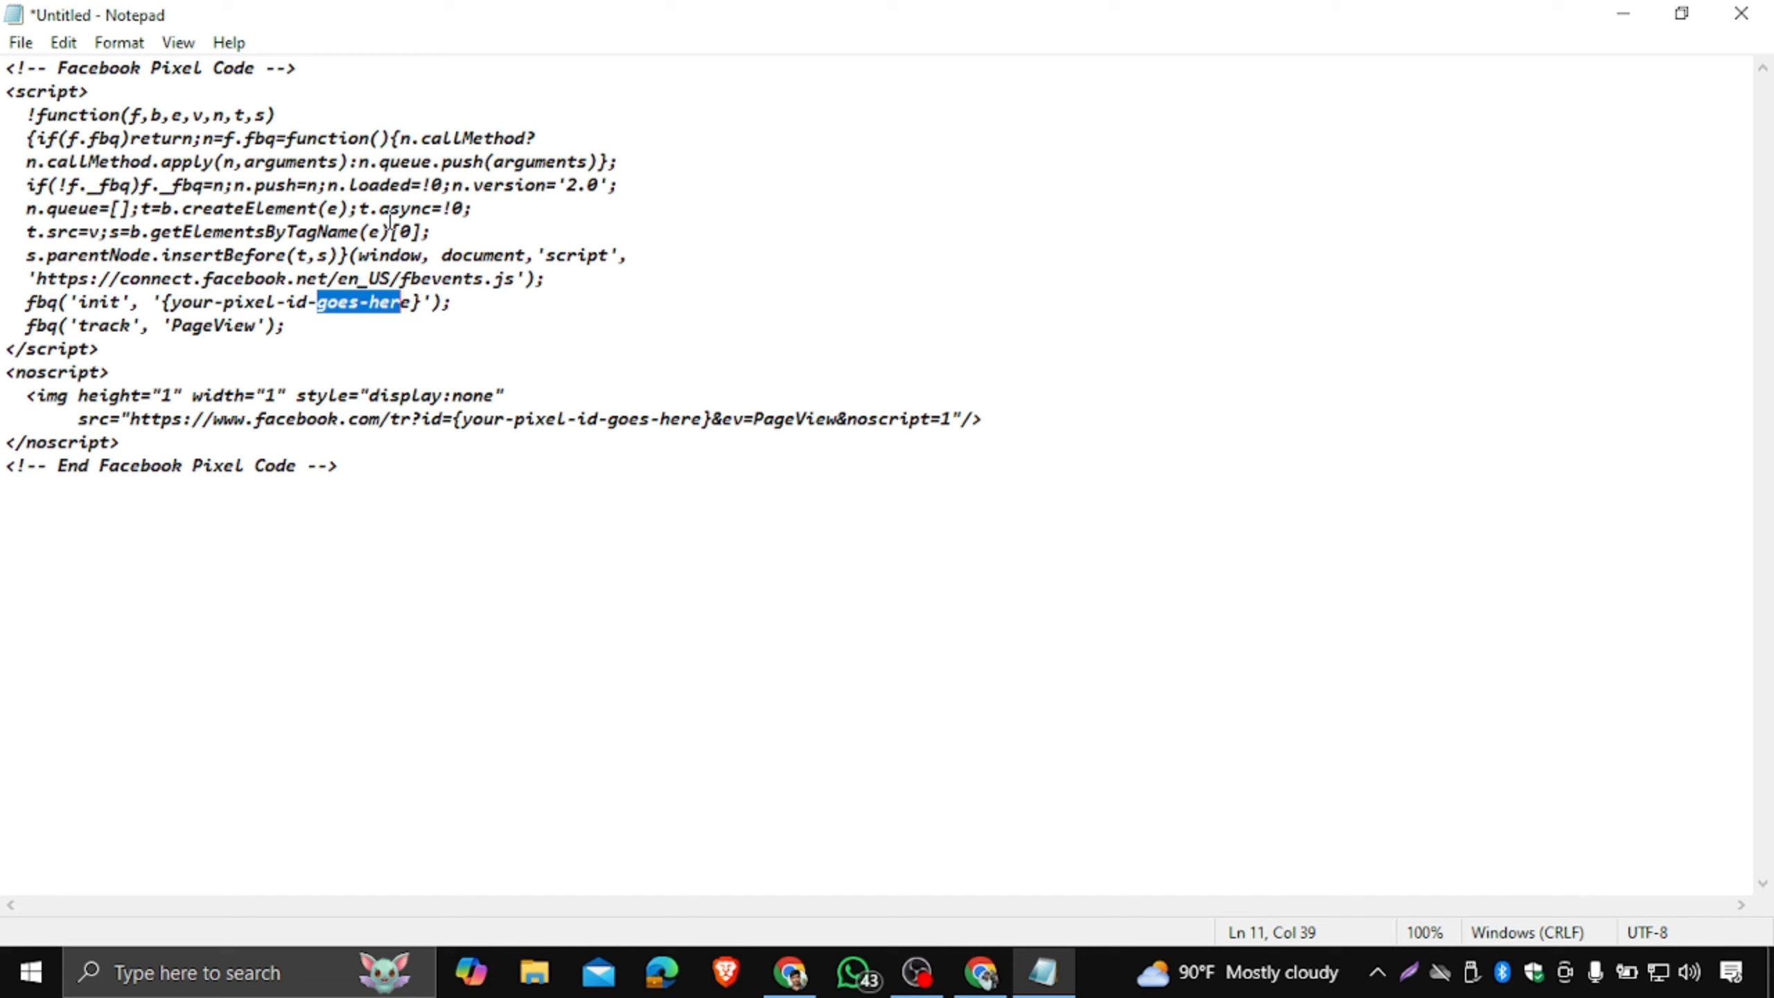
Replace the pixel ID placeholder on line 11 with the copied dataset ID.
left_click(396, 320)
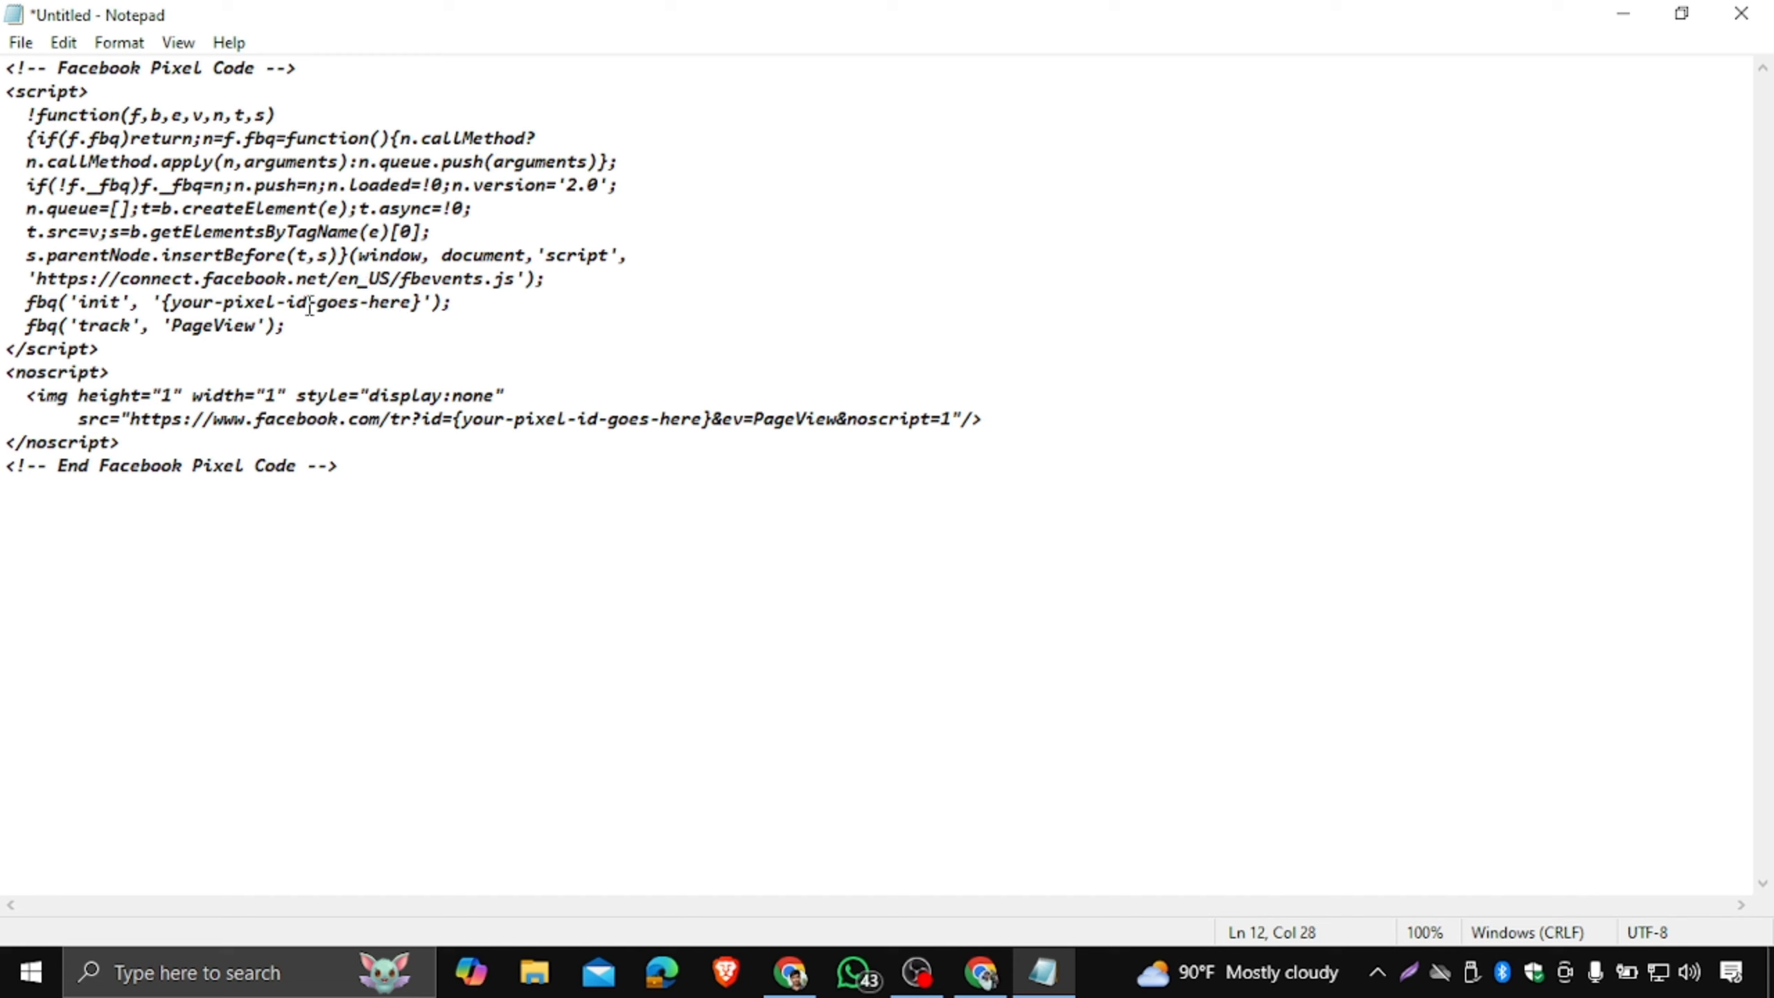
left_click_drag(320, 305, 395, 316)
key("ctrl+v")
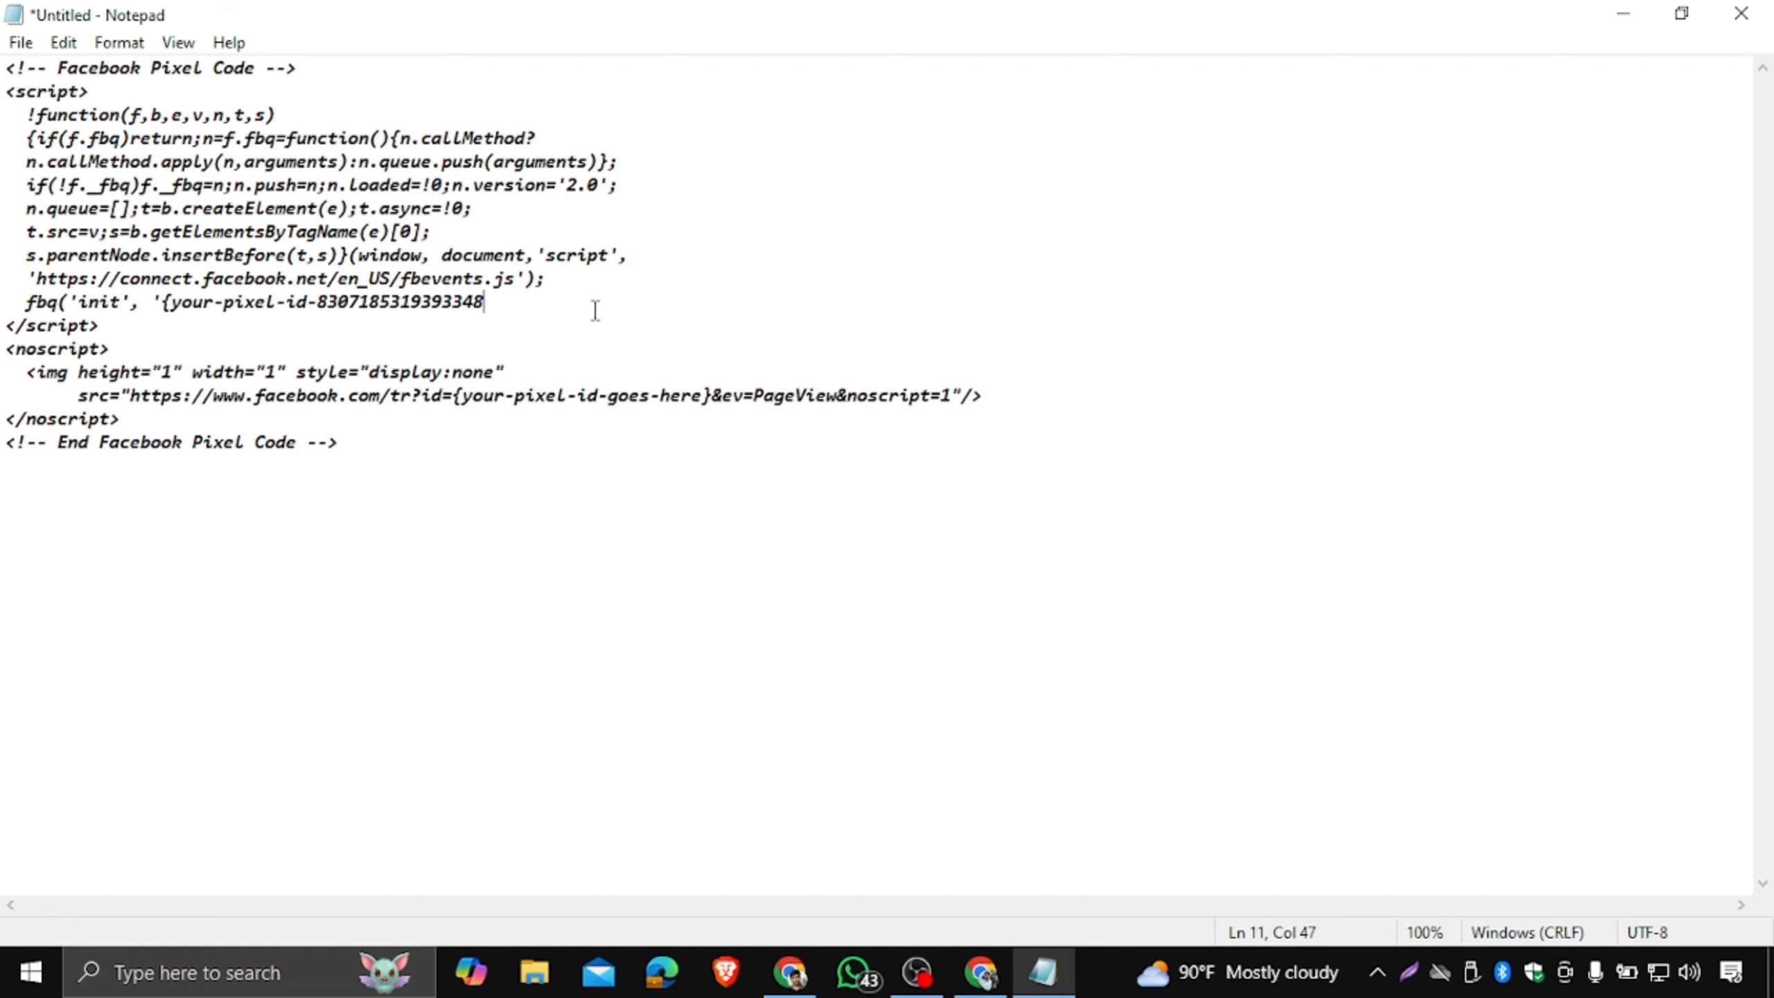
left_click_drag(317, 305, 484, 305)
Select the entire edited pixel code, then go back to the browser.
left_click_drag(401, 455, 3, 69)
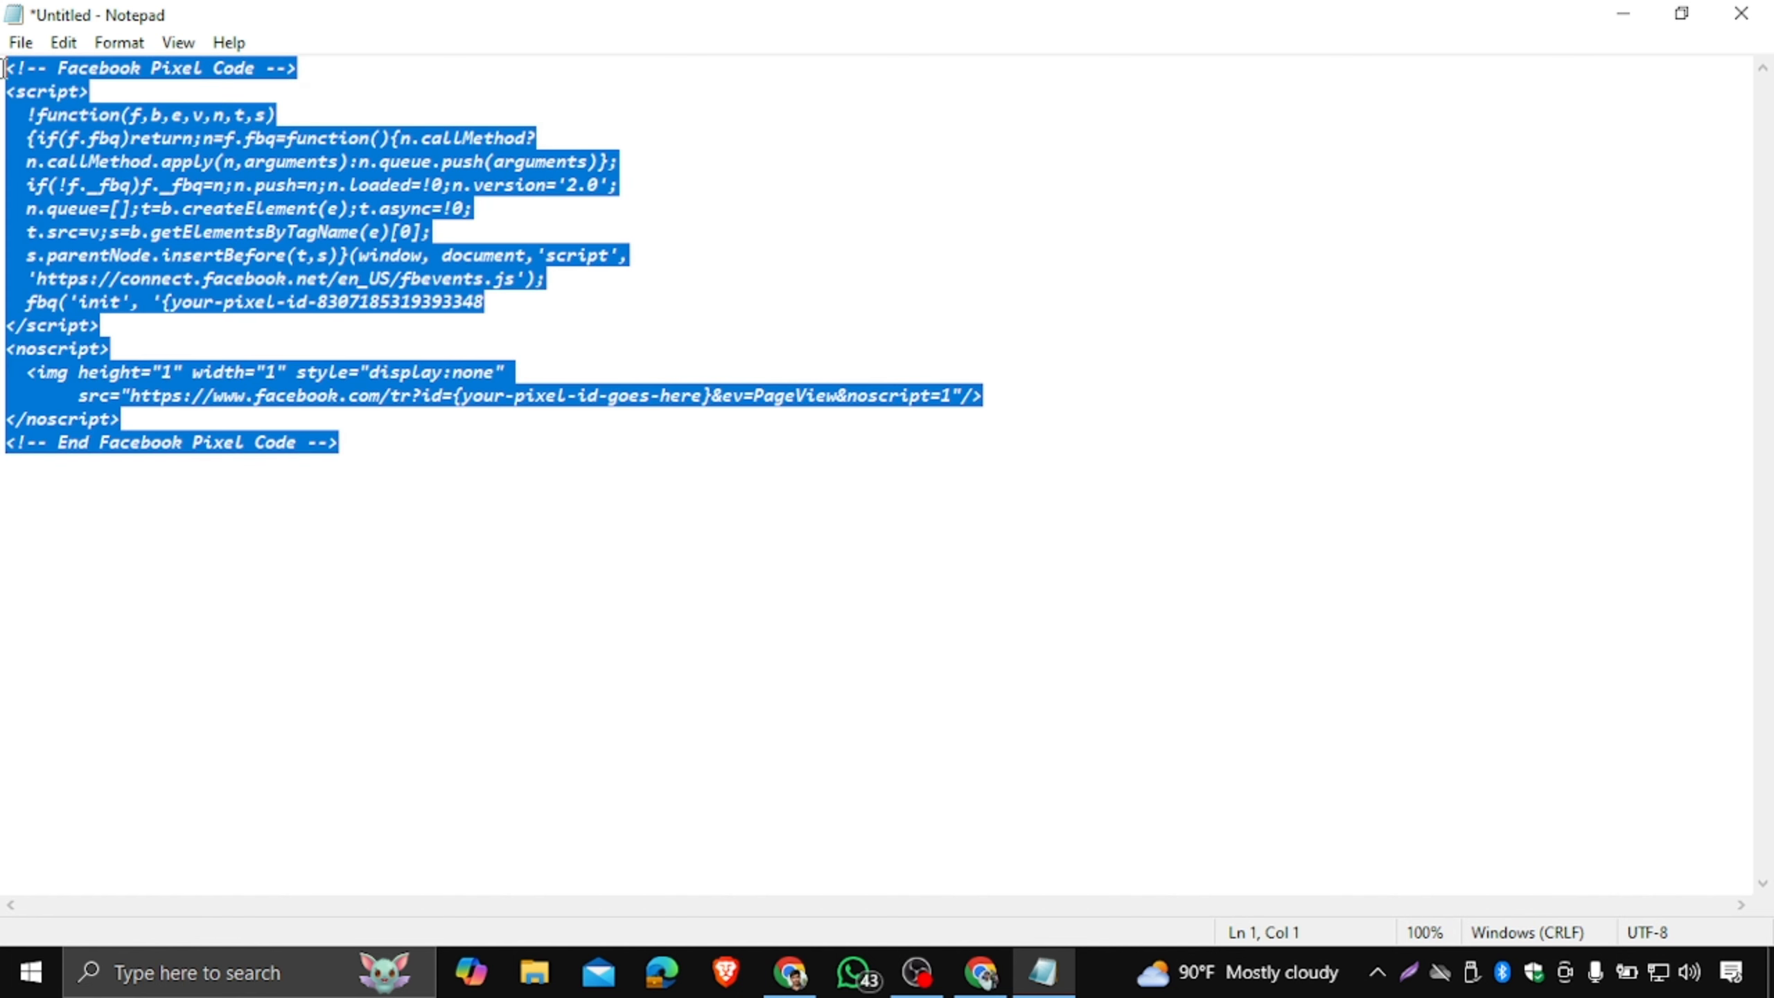
left_click(398, 228)
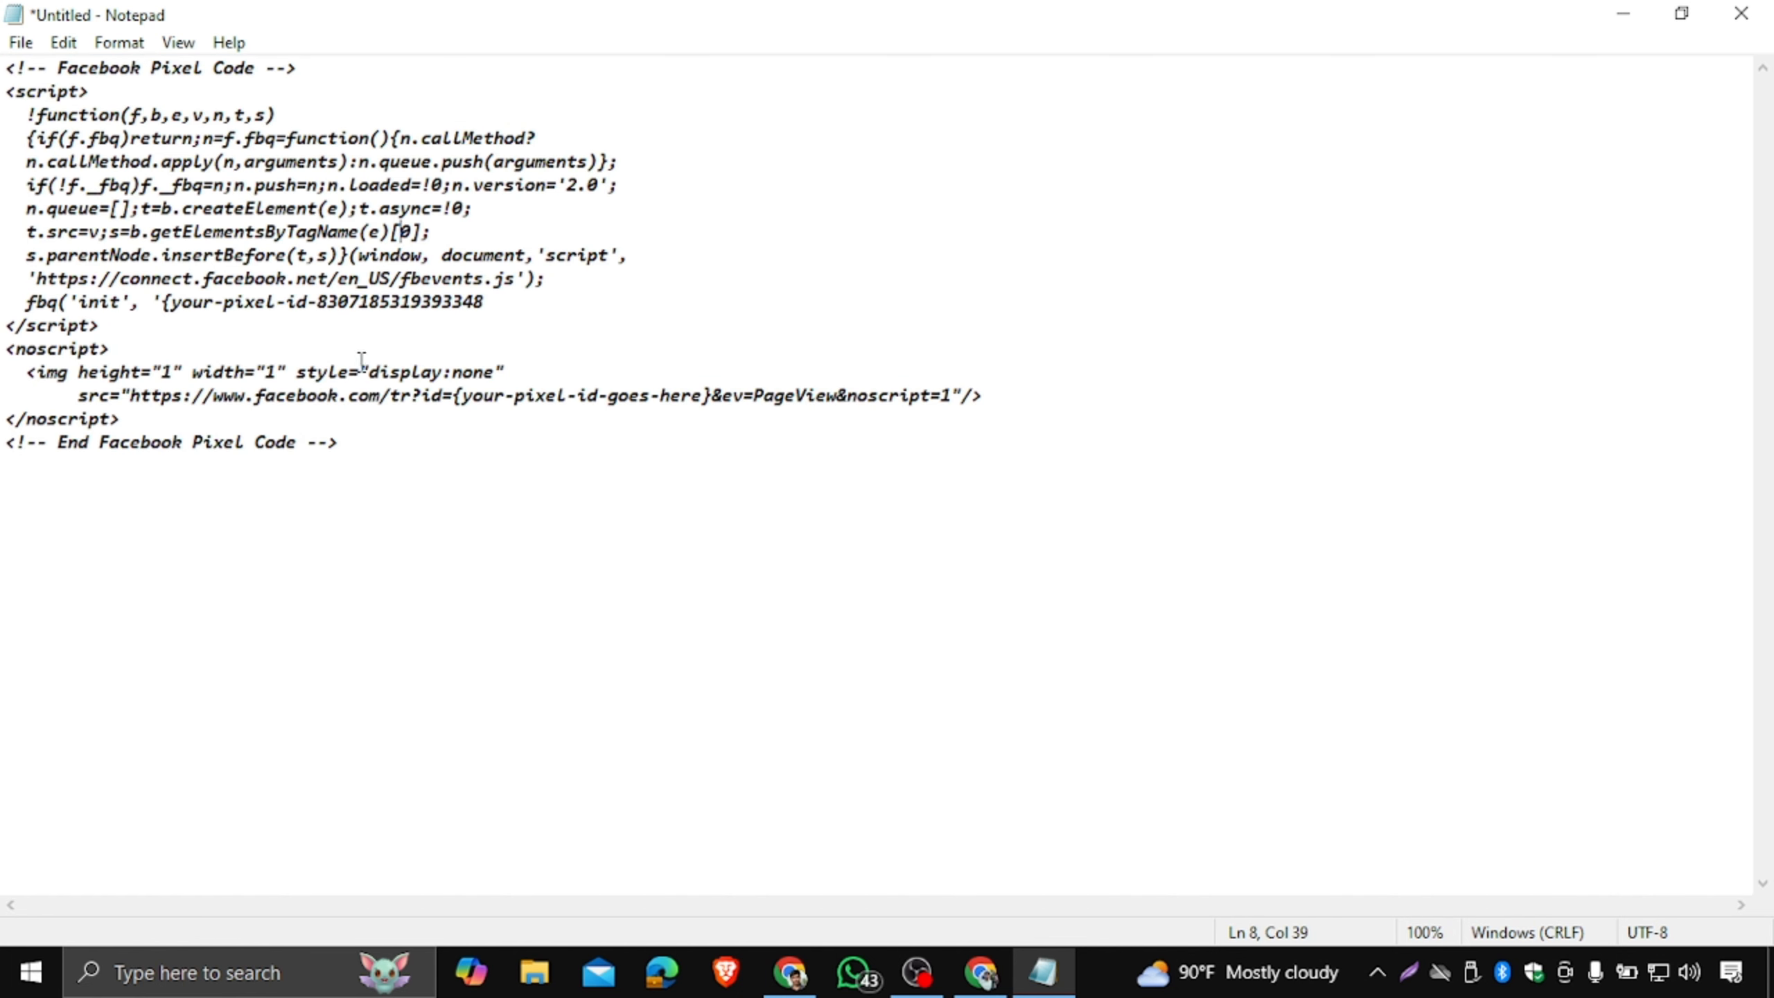
left_click_drag(352, 447, 4, 70)
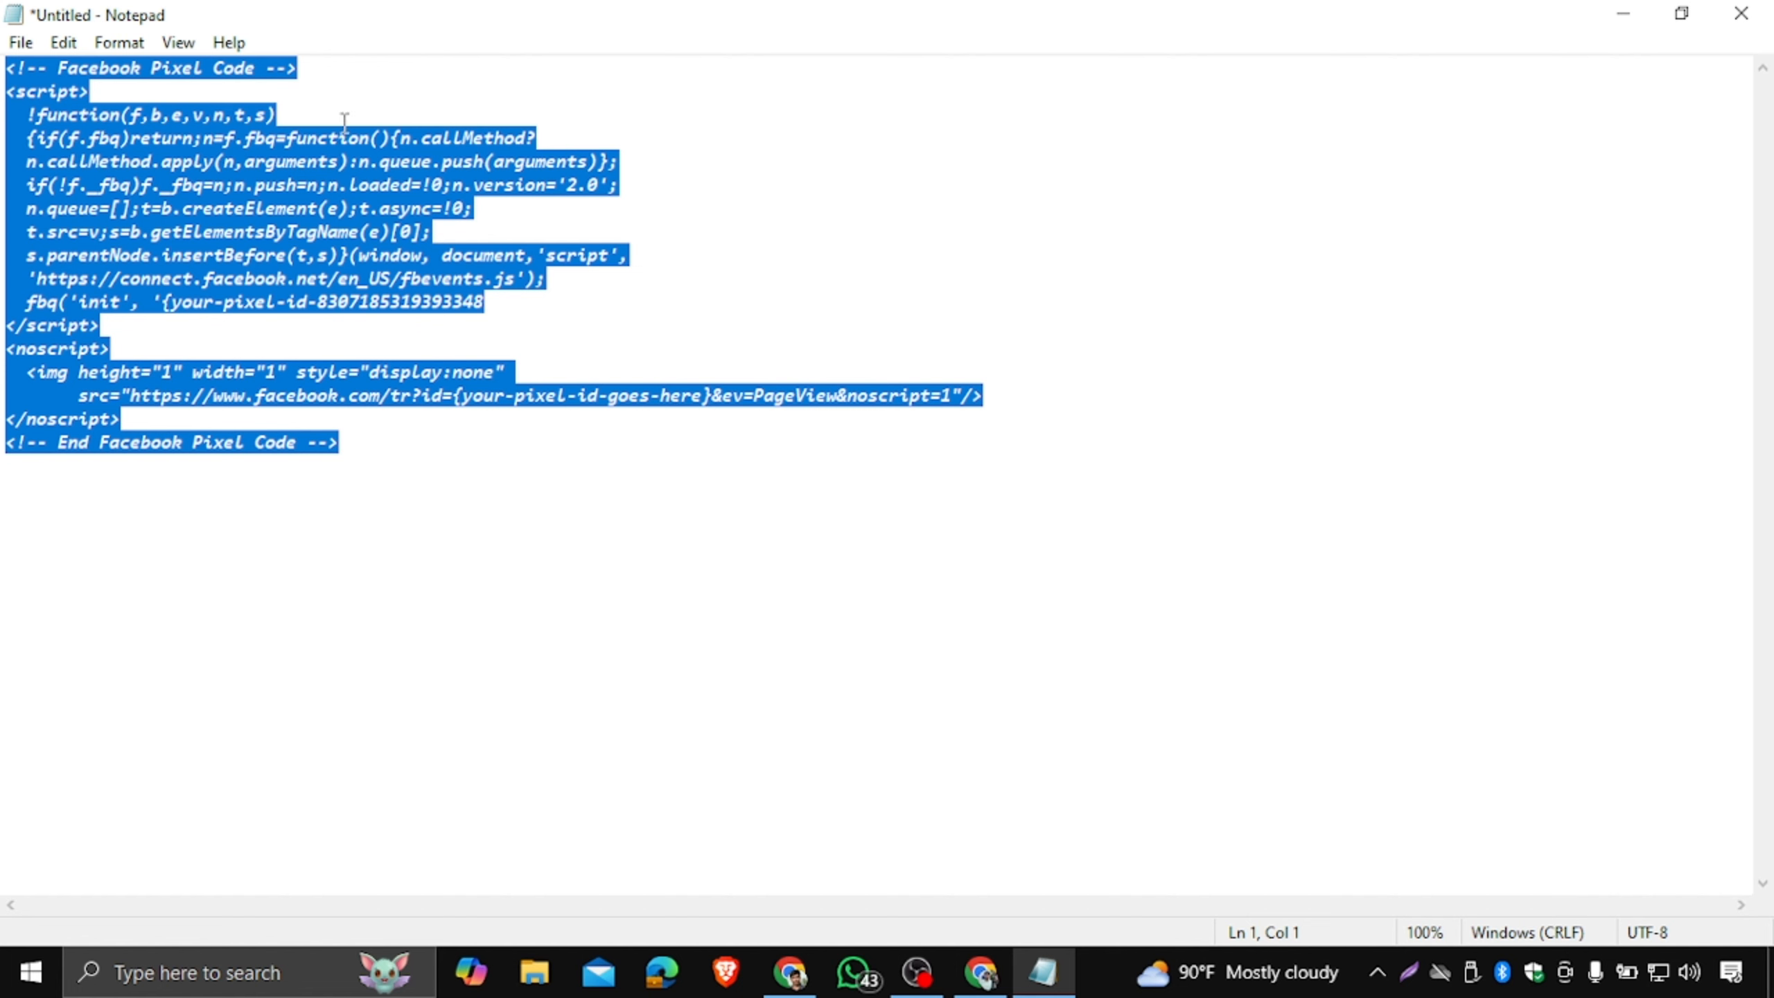
left_click(390, 456)
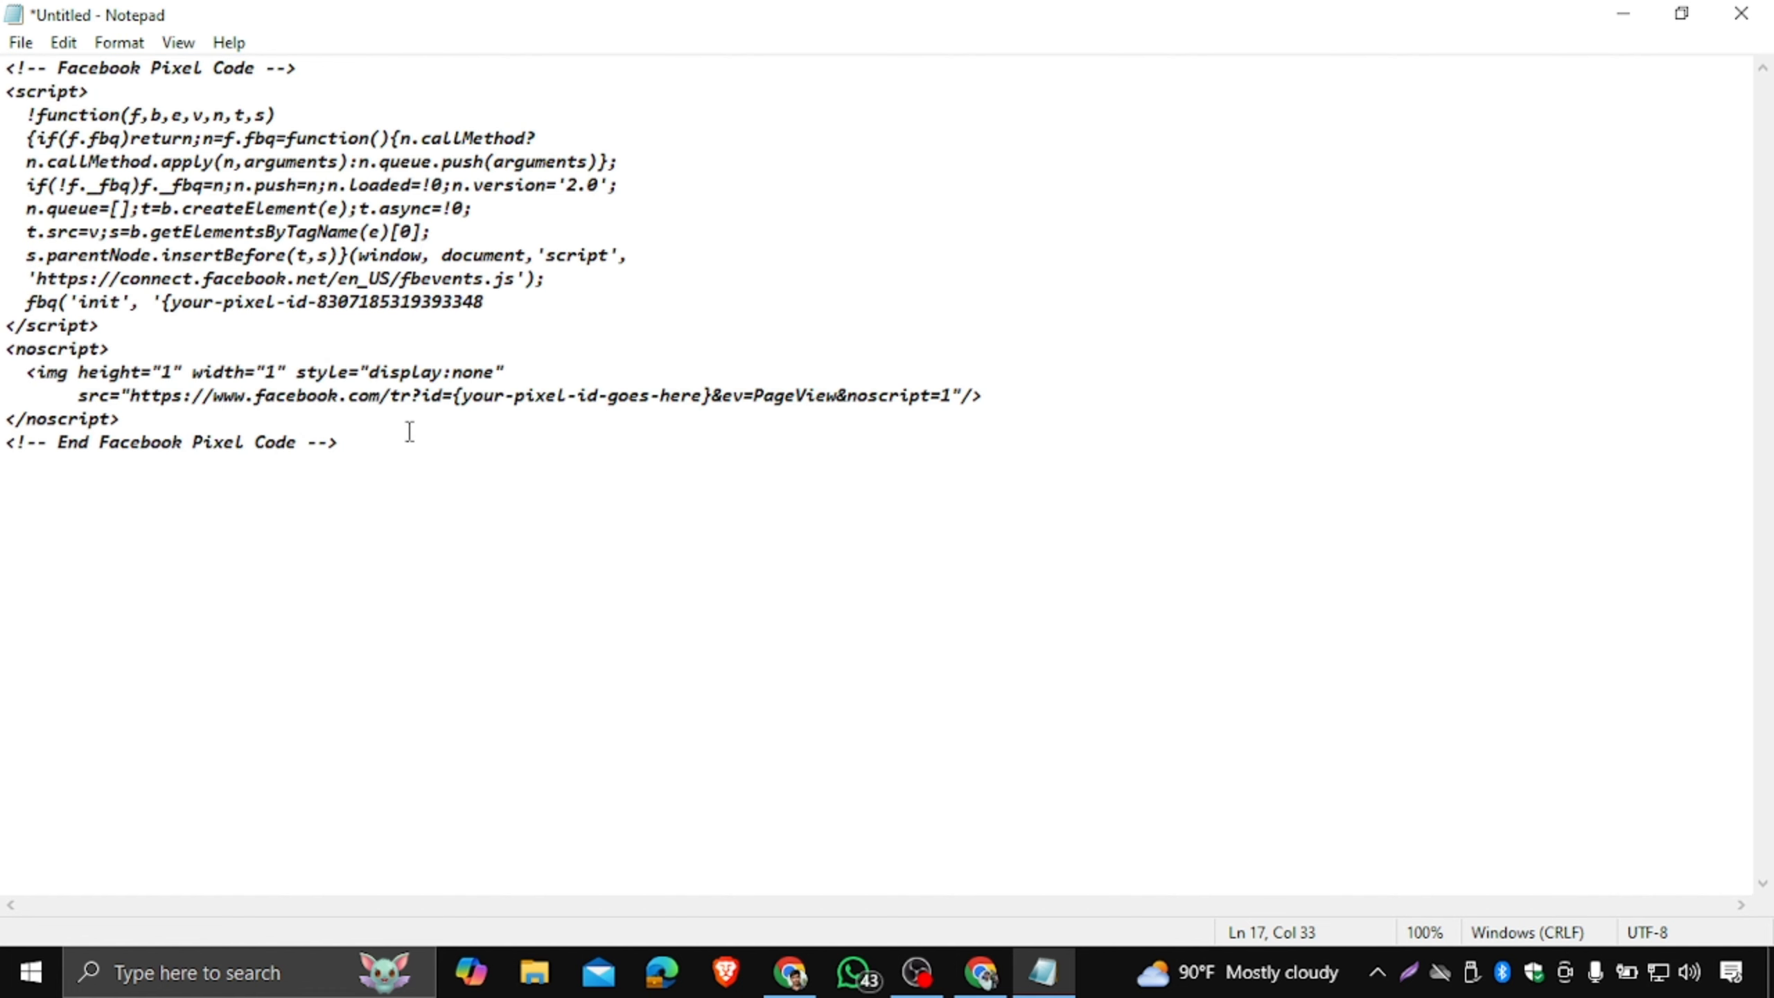
left_click_drag(396, 454, 6, 68)
left_click(235, 225)
left_click(404, 443)
left_click_drag(345, 446, 5, 31)
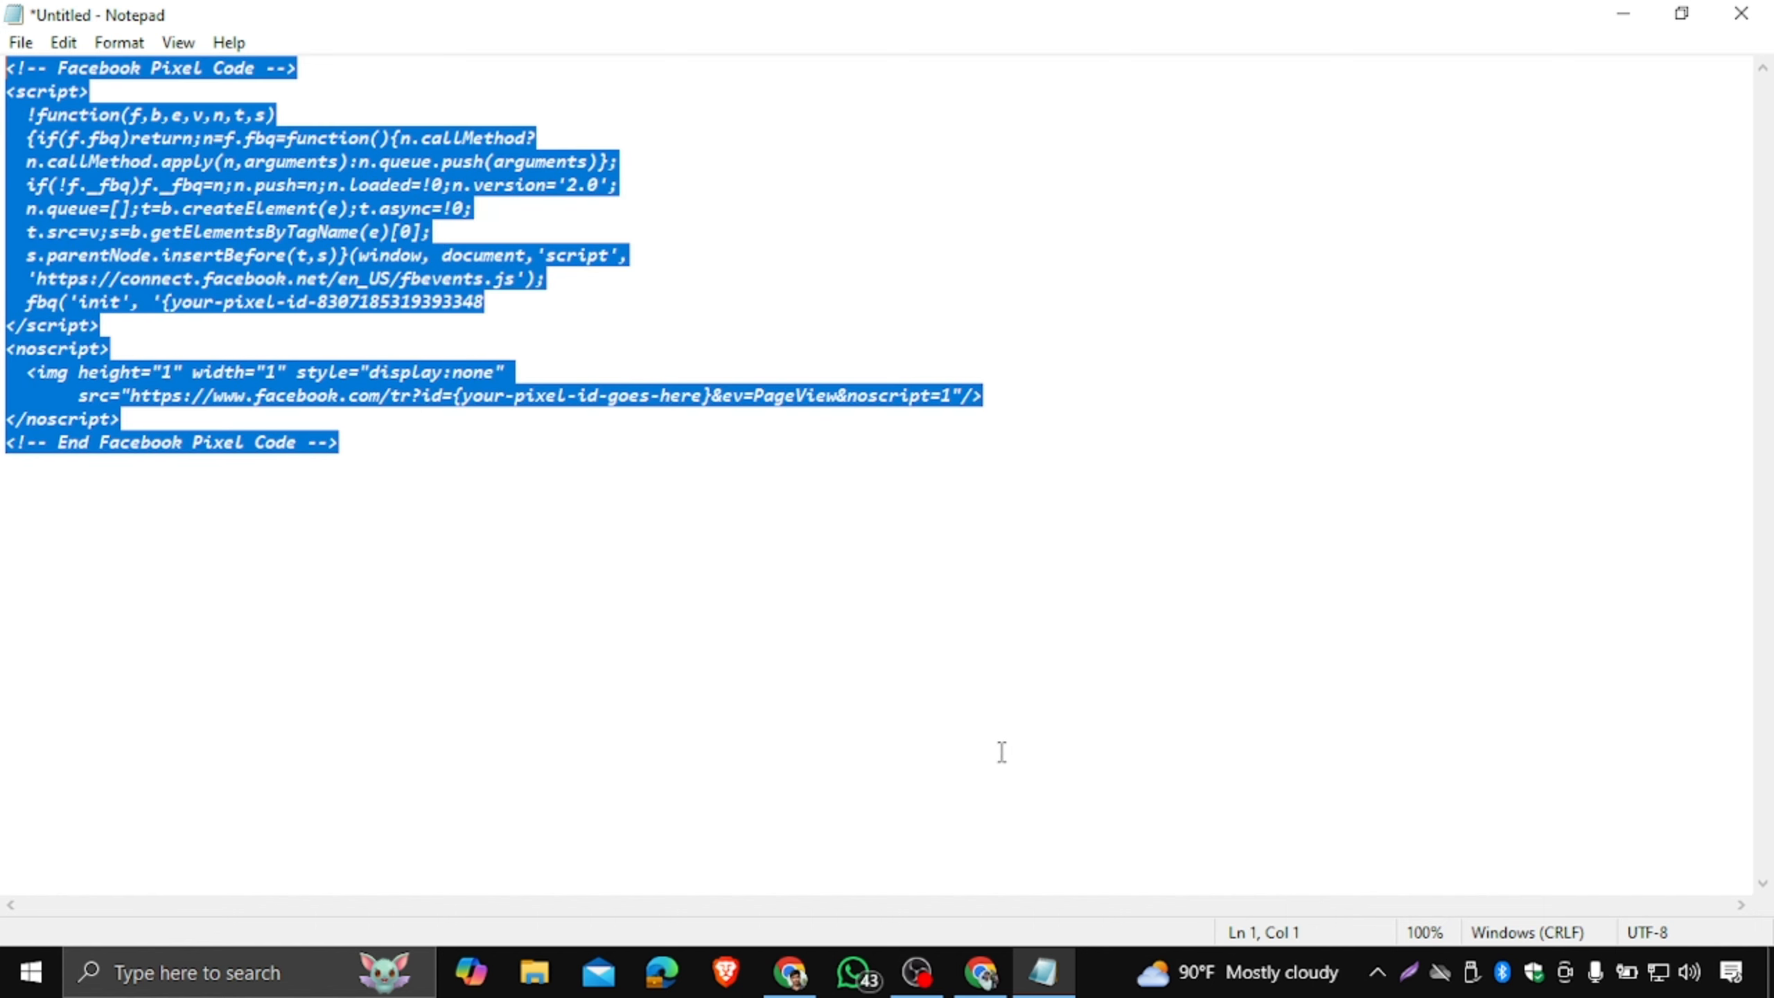
left_click(790, 972)
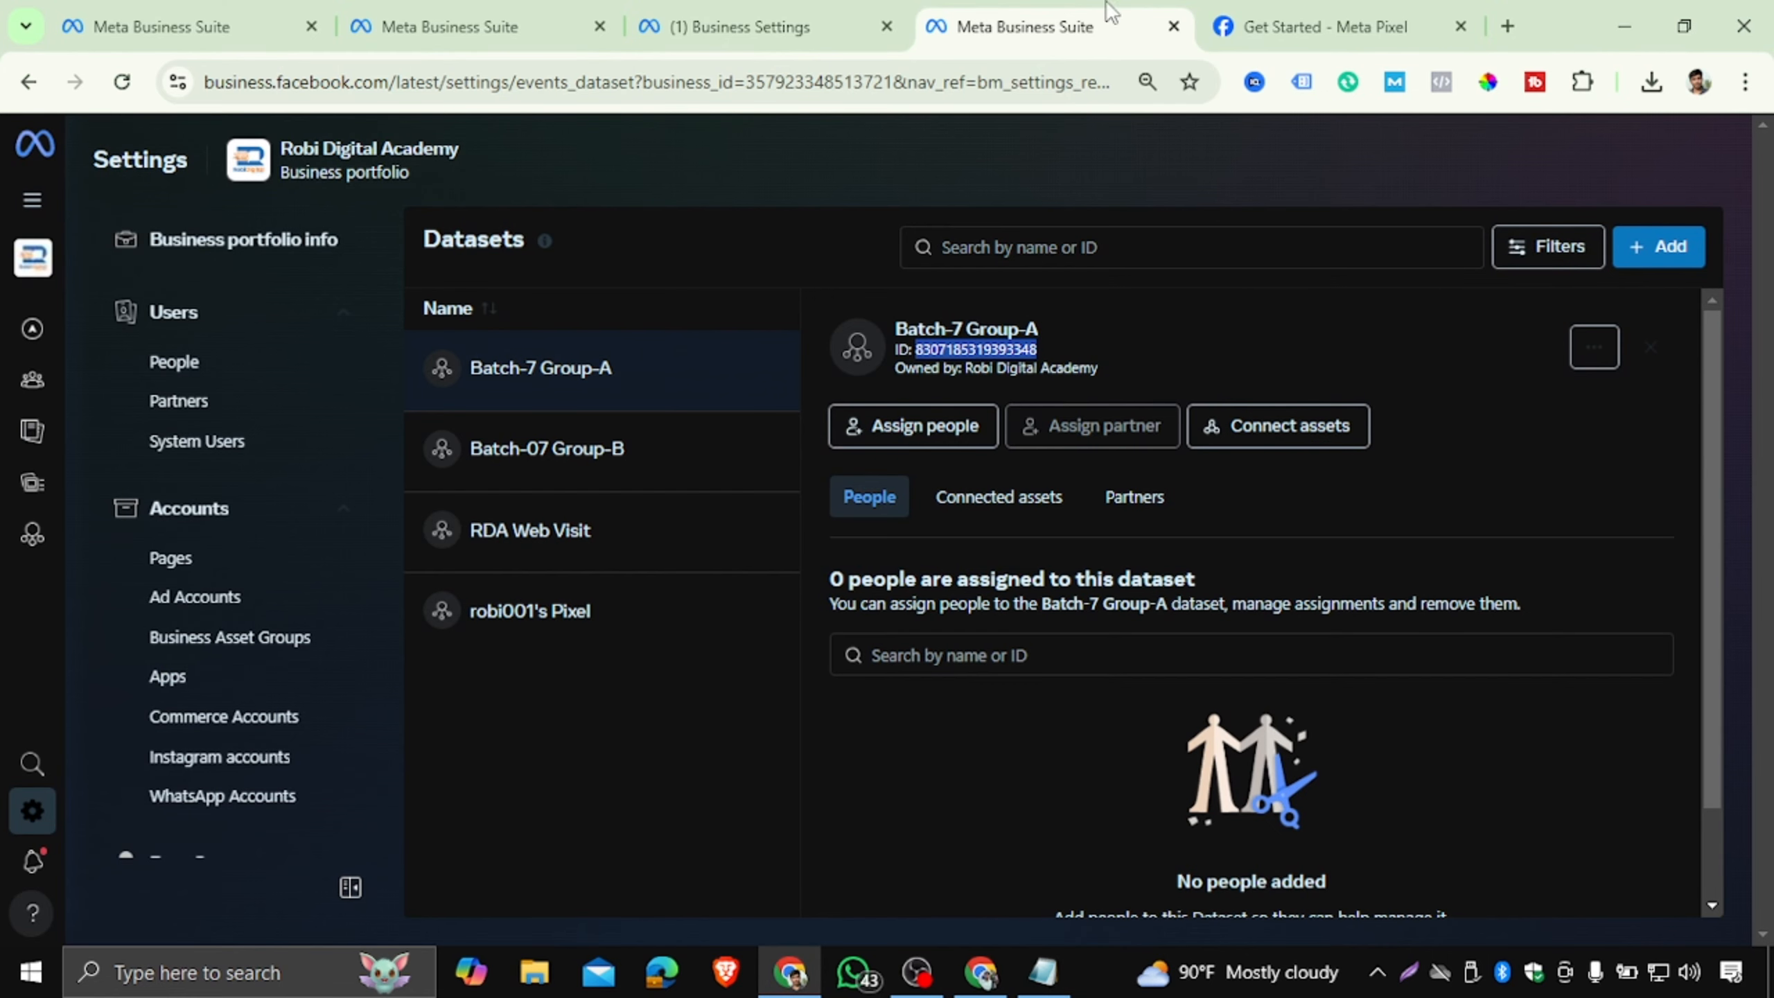
Clear the highlight on the Get Started sample code and the selection in the Notepad pixel code.
left_click(1314, 26)
left_click(737, 559)
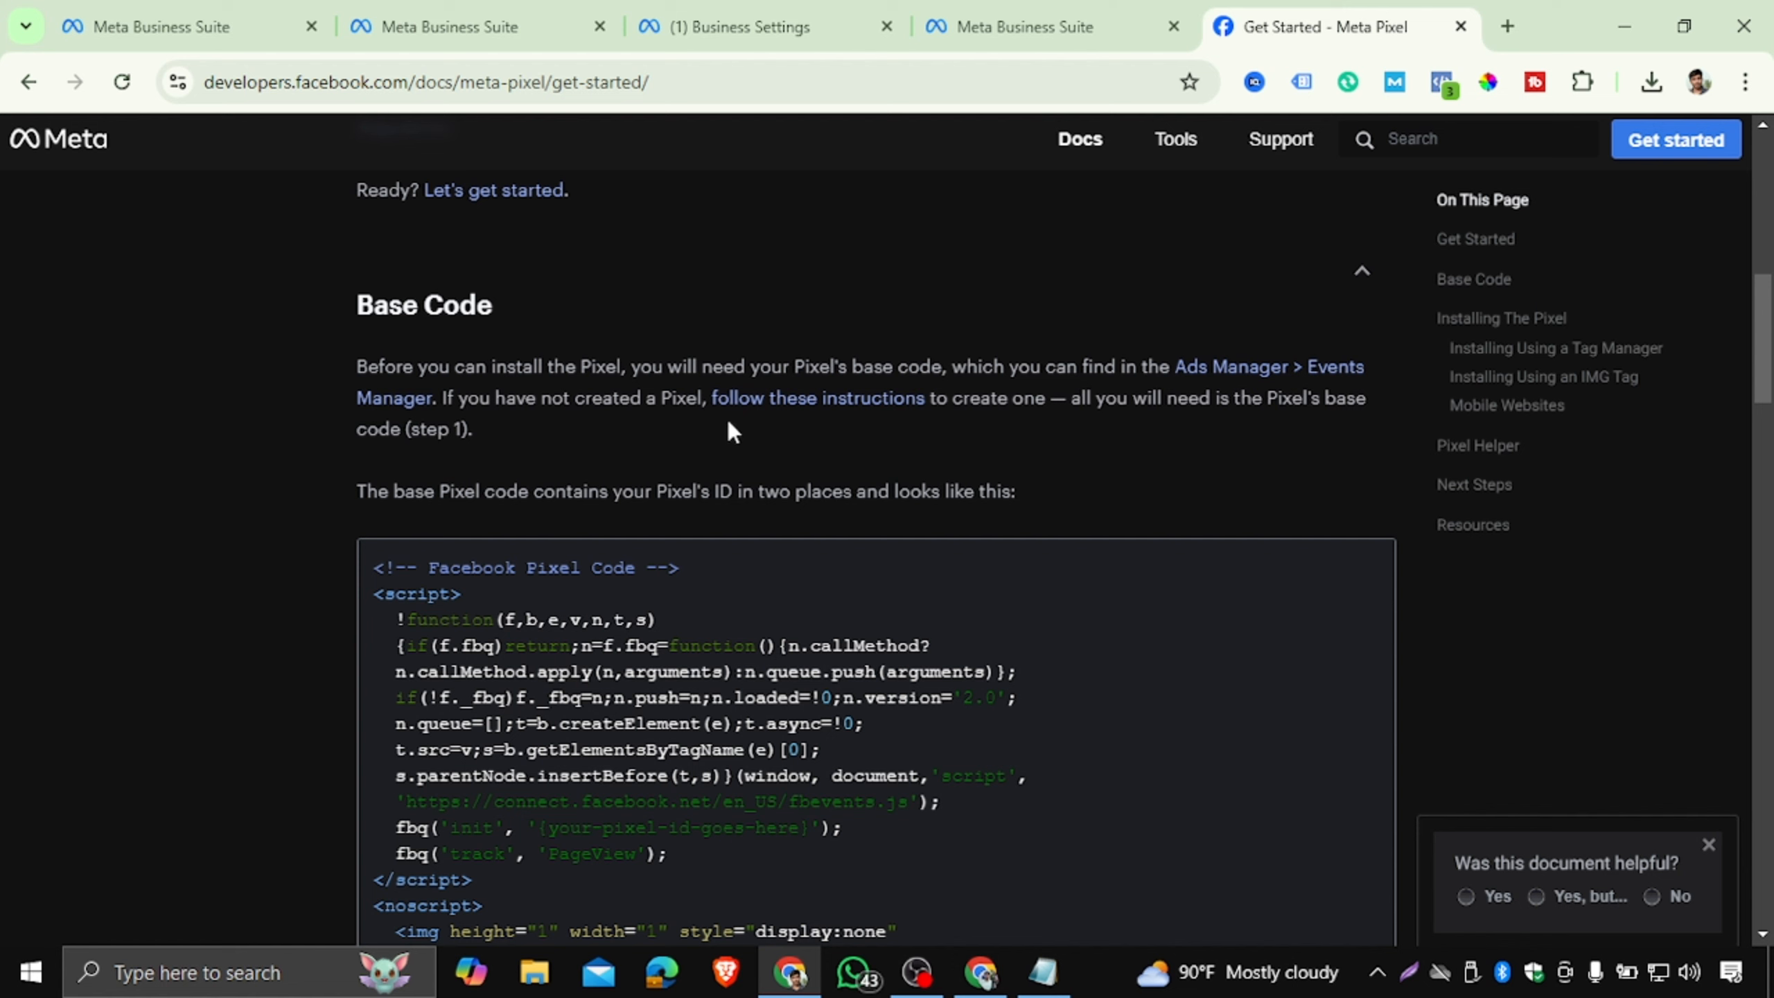
scroll(908, 482, "down", 5)
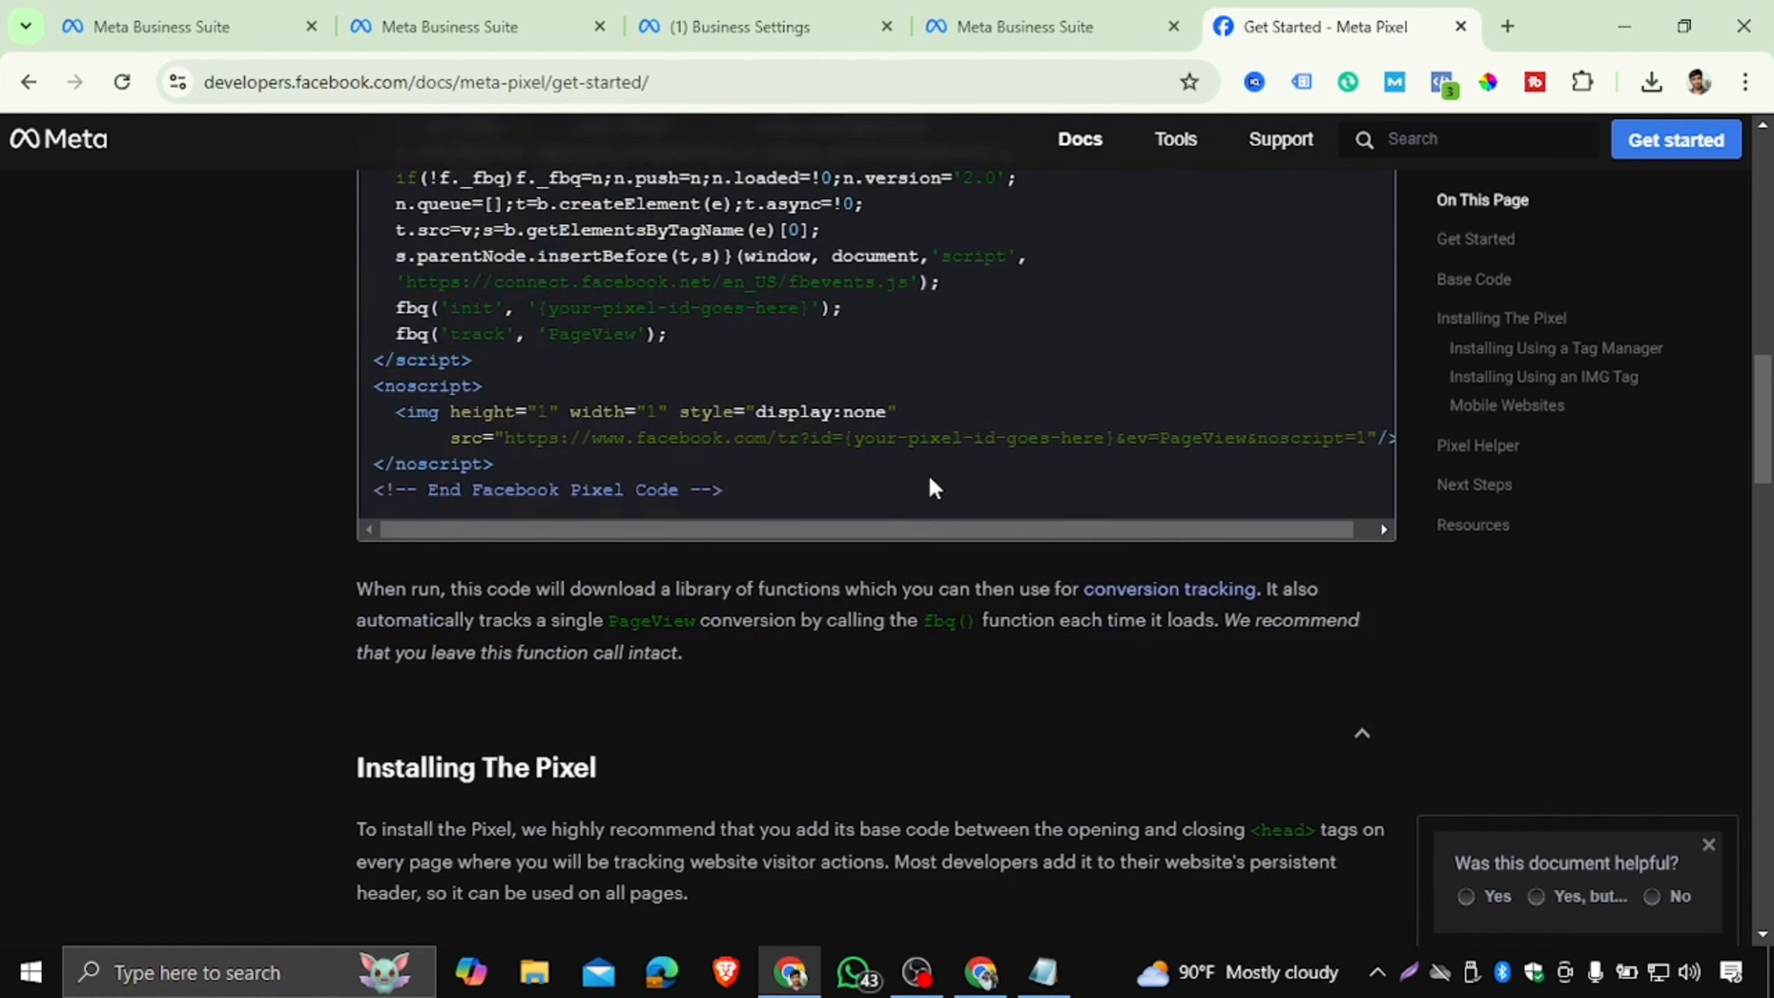
left_click_drag(619, 621, 702, 624)
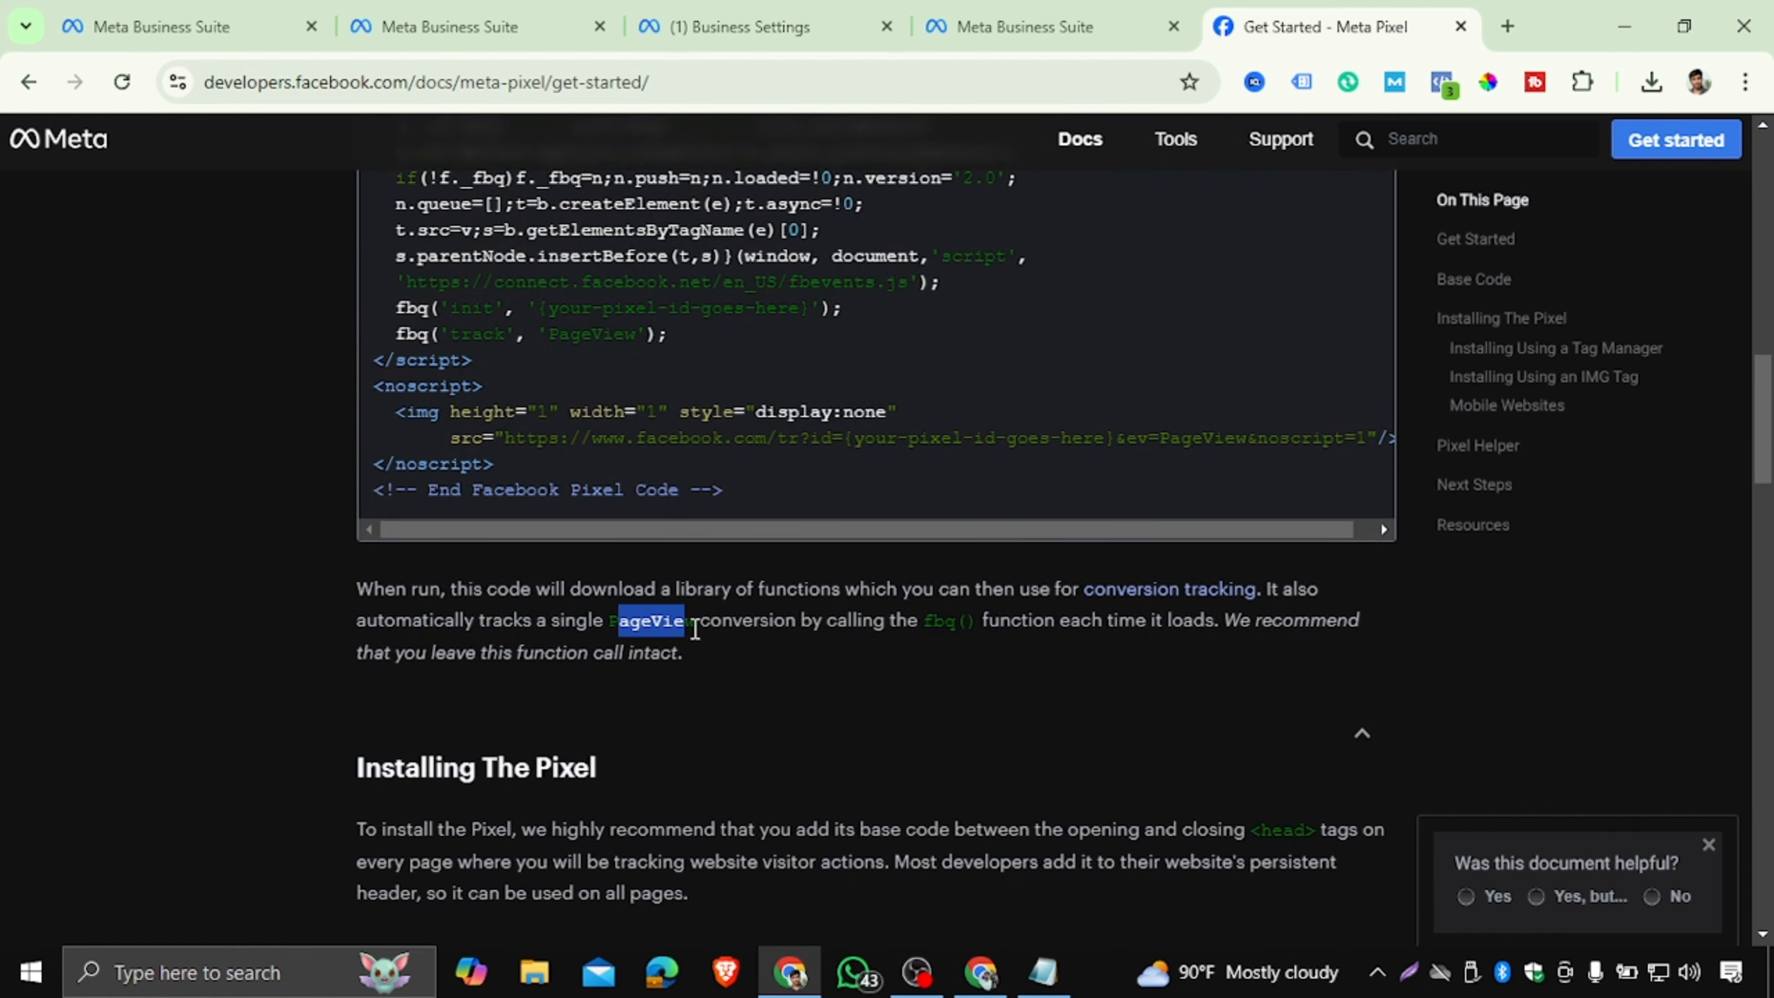
scroll(862, 608, "up", 1)
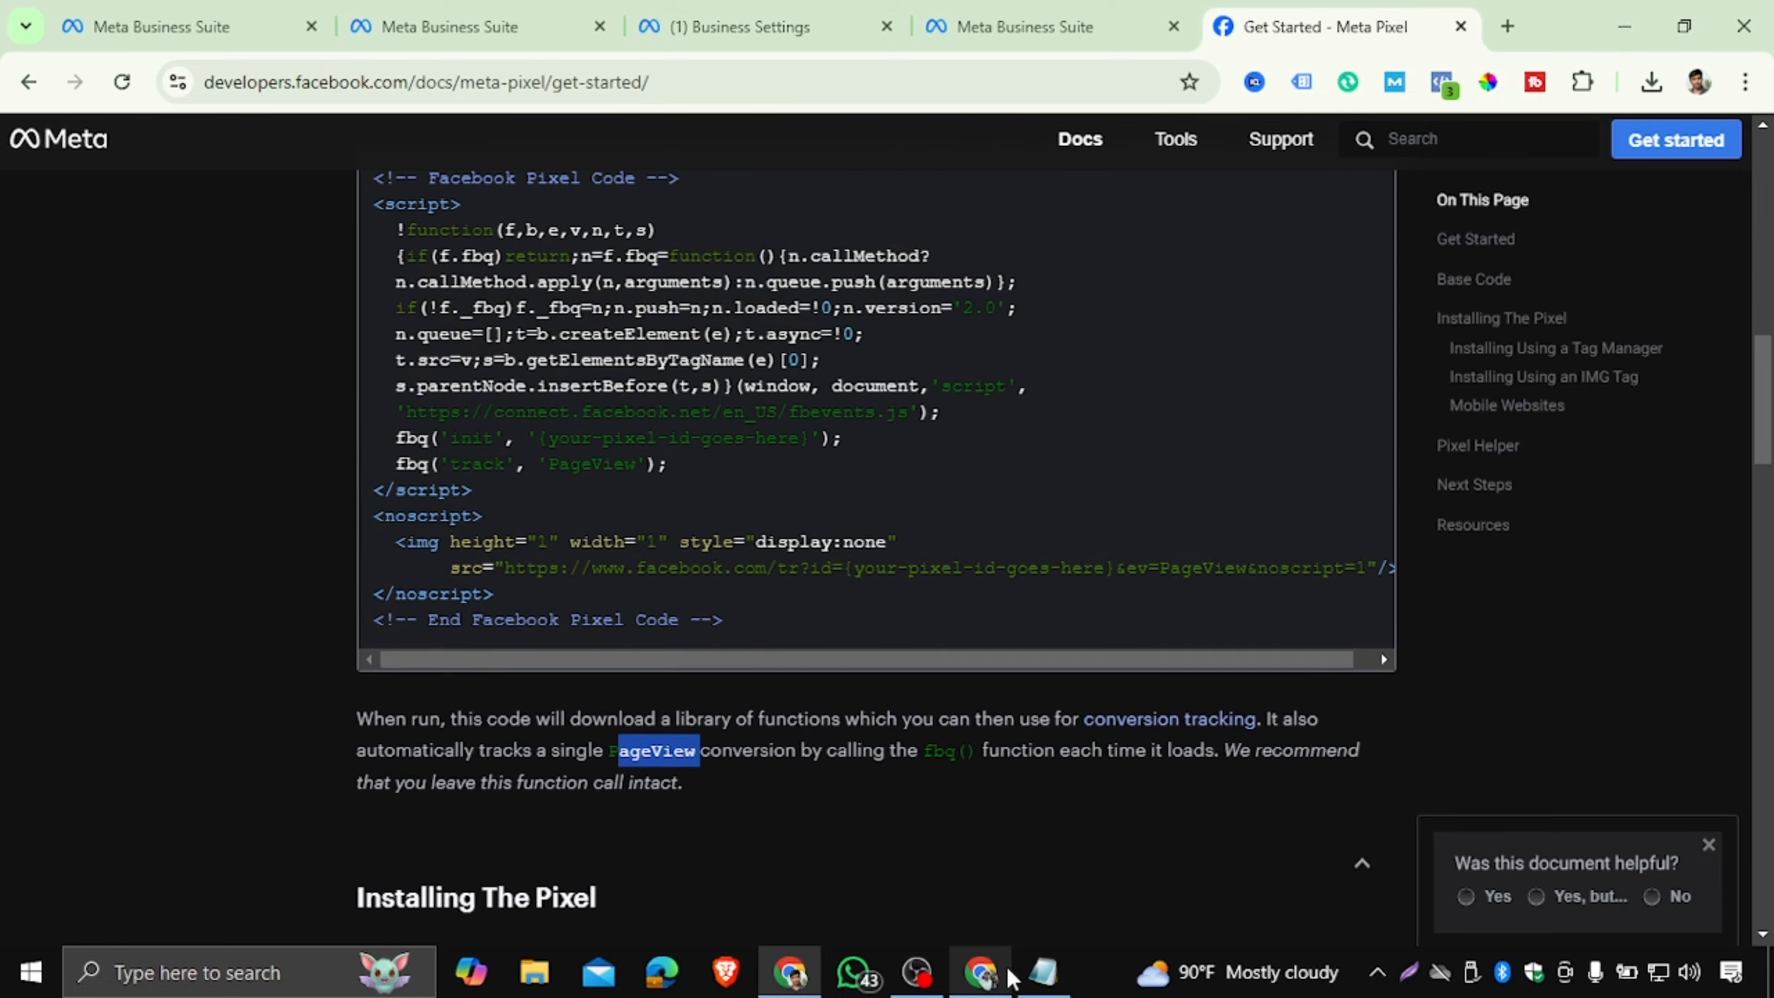
left_click(1045, 972)
left_click(208, 467)
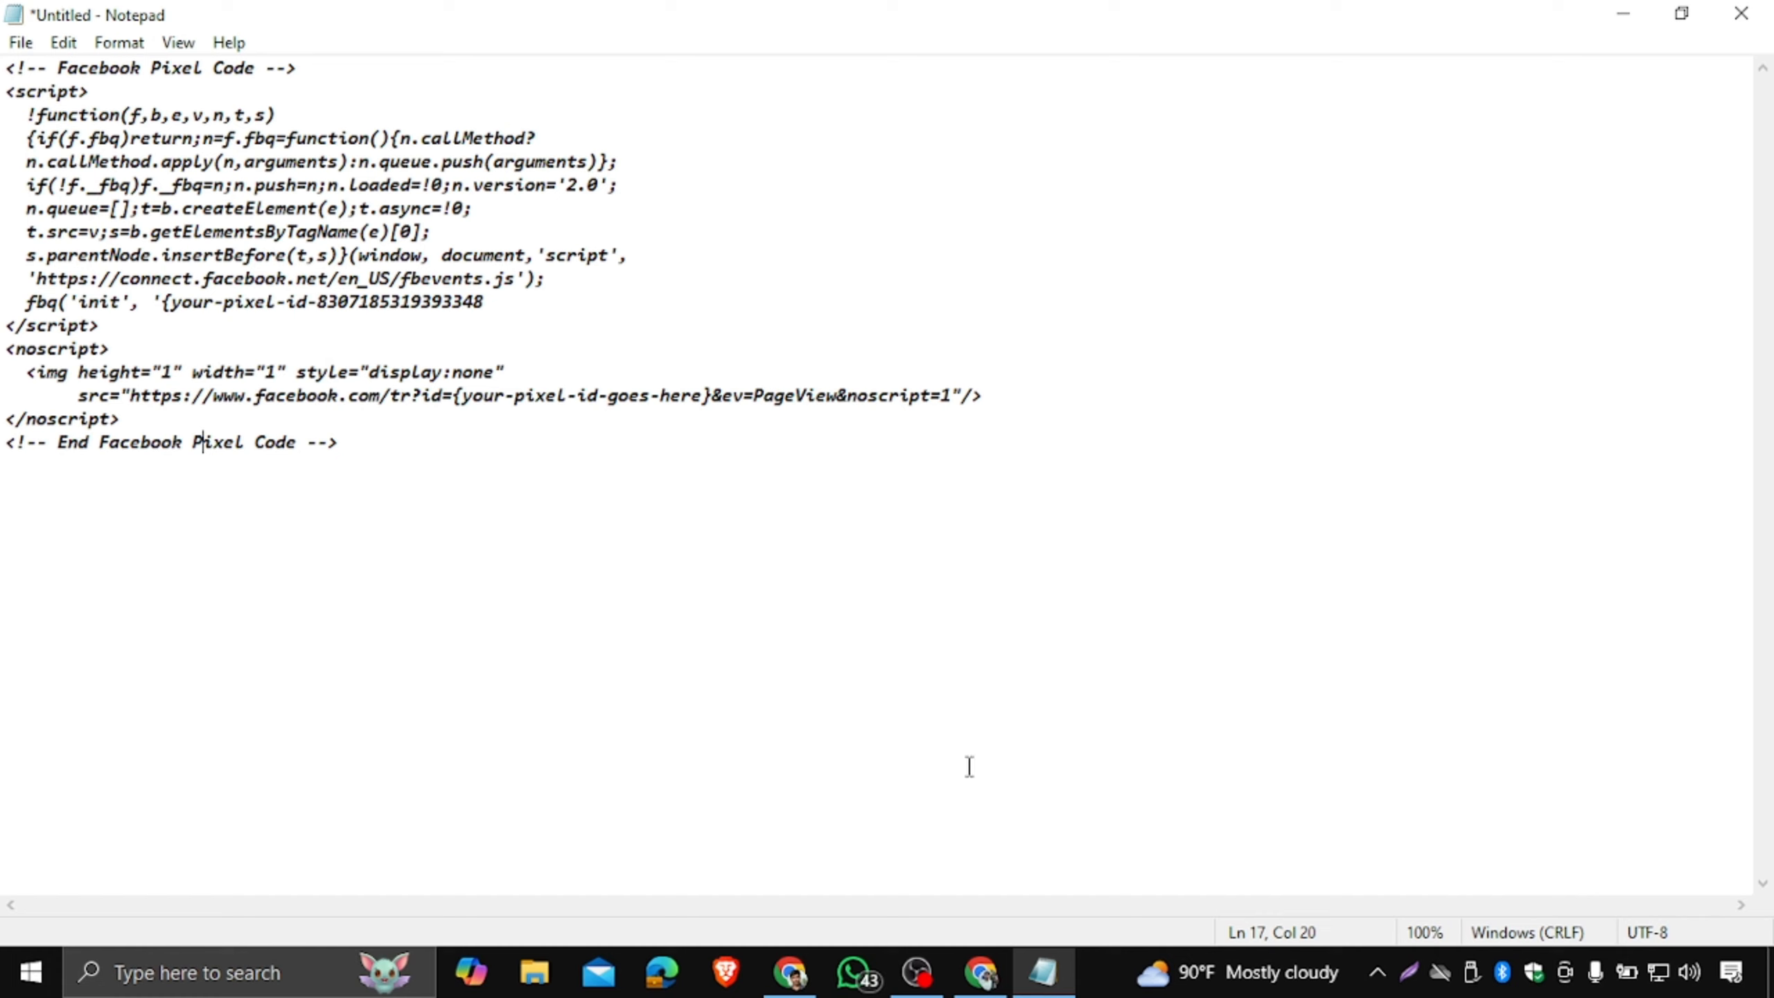
Back in the Meta Pixel documentation, select the entire Facebook Pixel base code snippet.
left_click(799, 969)
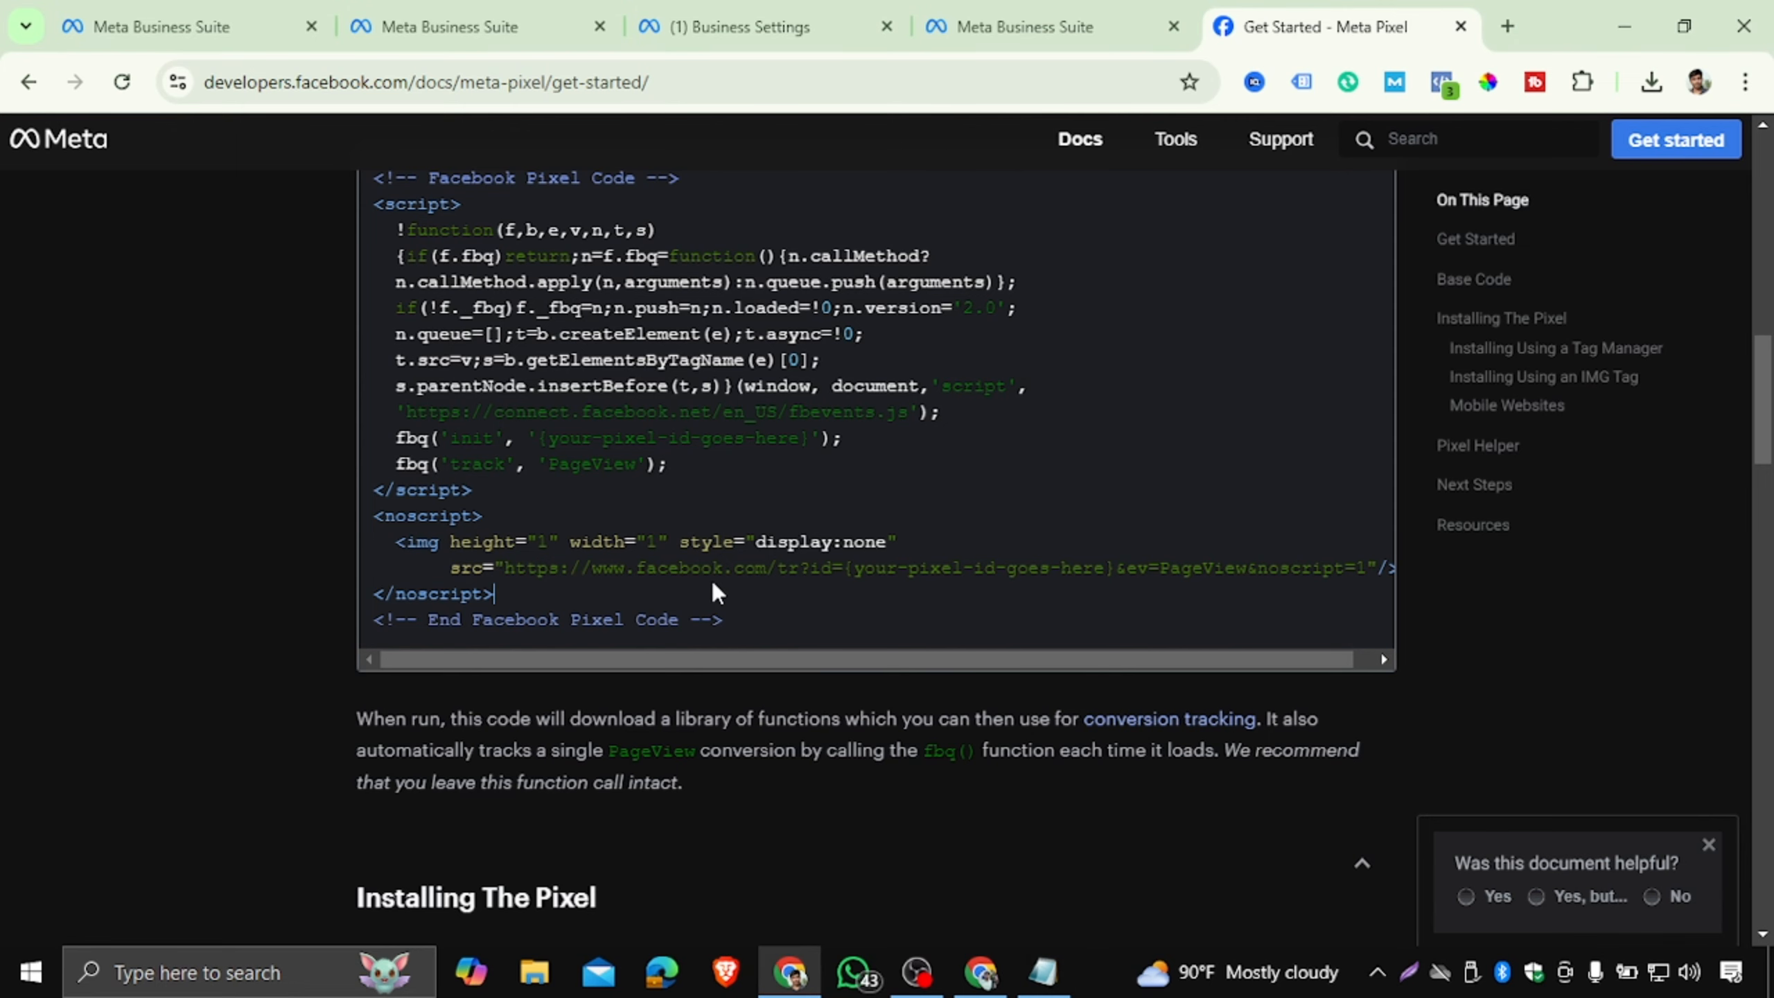
left_click_drag(724, 599, 712, 567)
left_click_drag(542, 468, 643, 470)
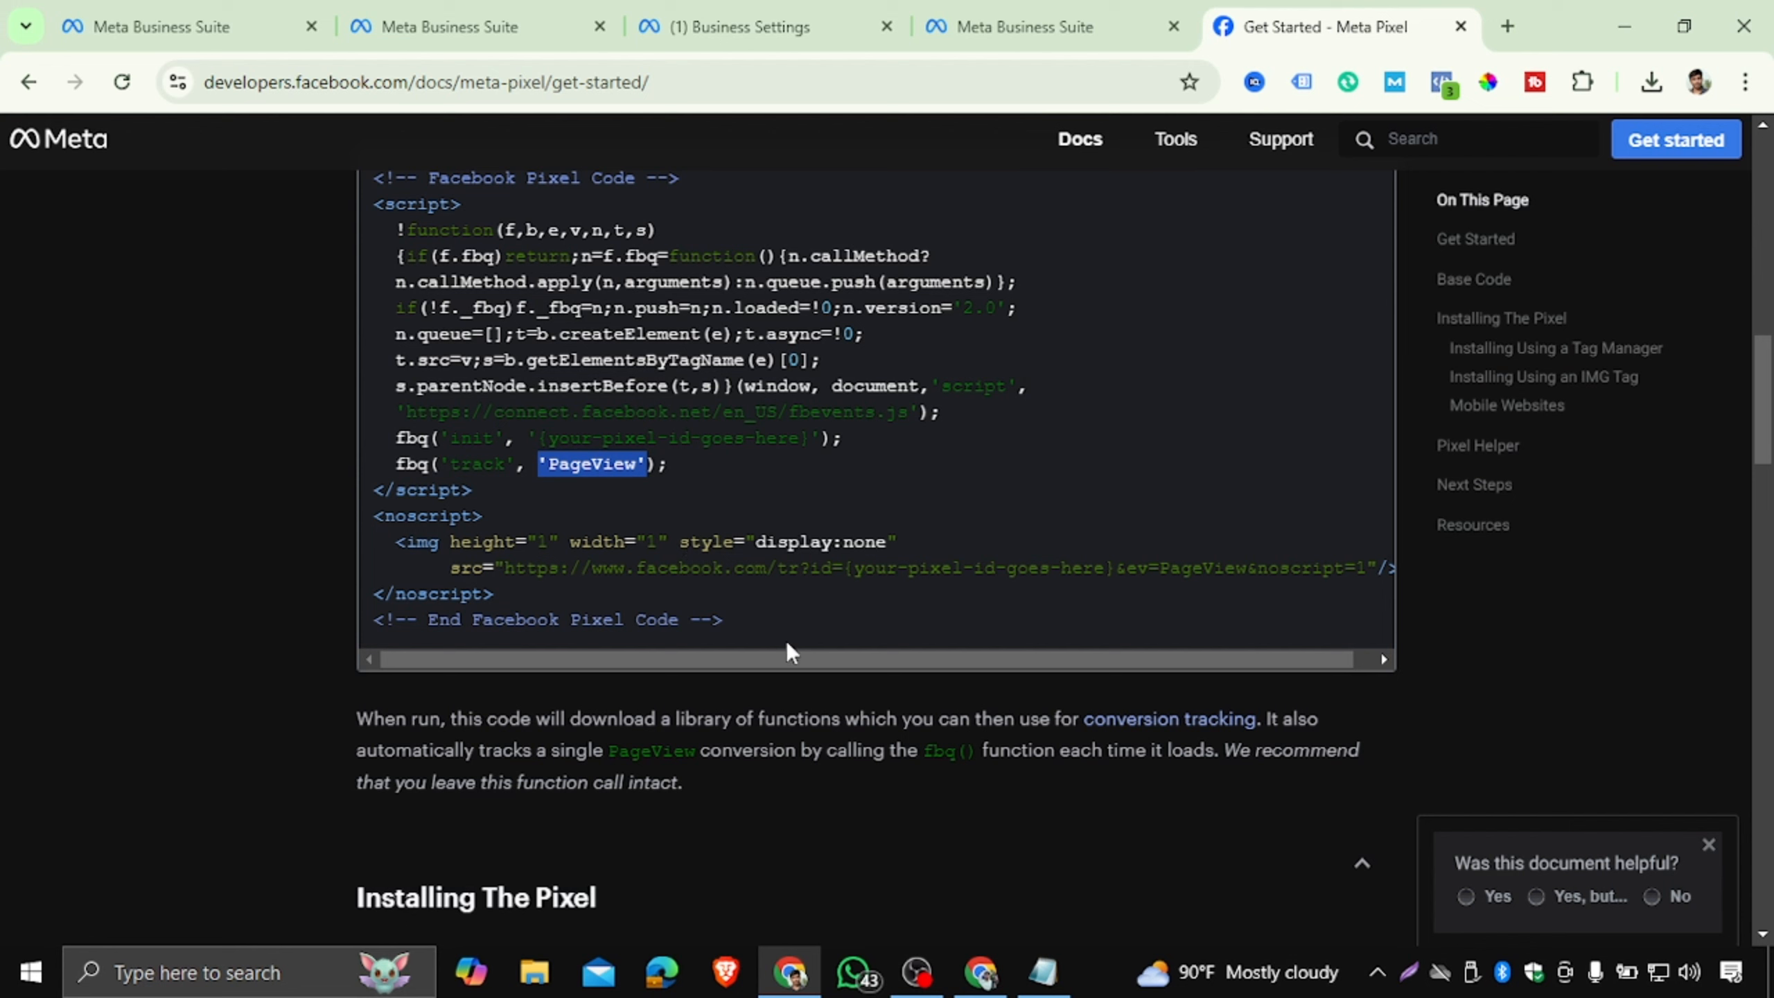
left_click_drag(786, 647, 328, 187)
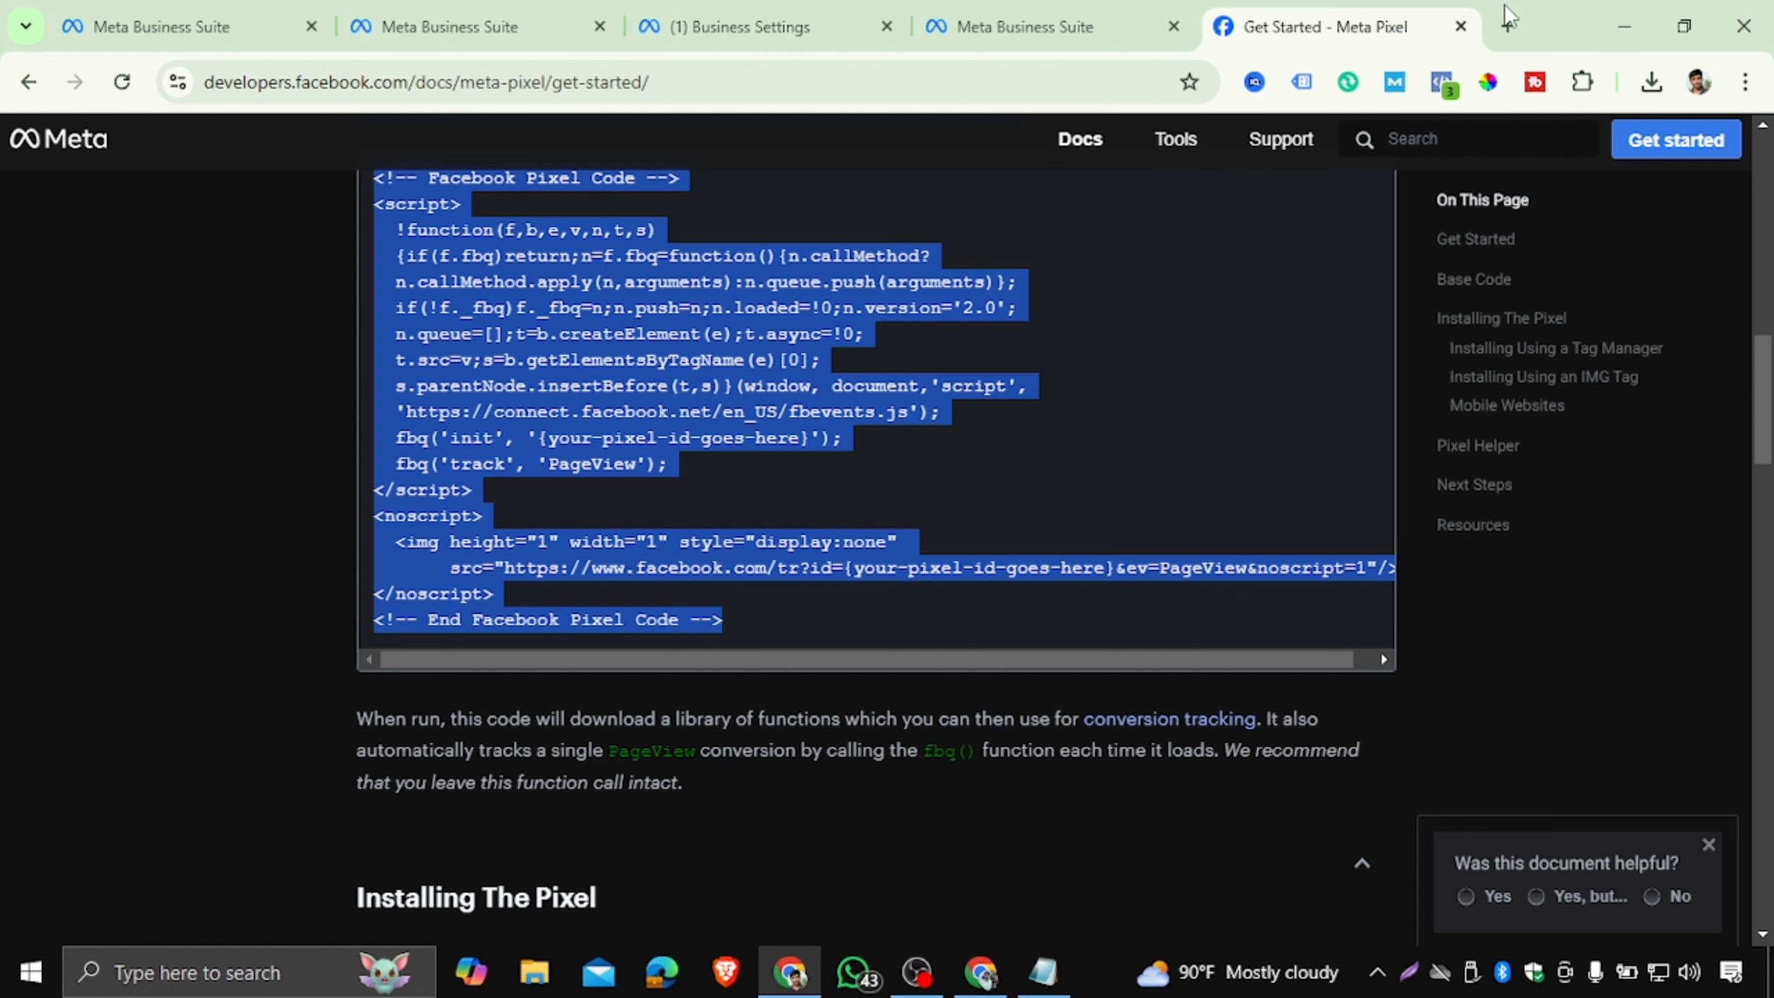
Open bdshop.com in a new browser tab and look over its home page.
left_click(1508, 25)
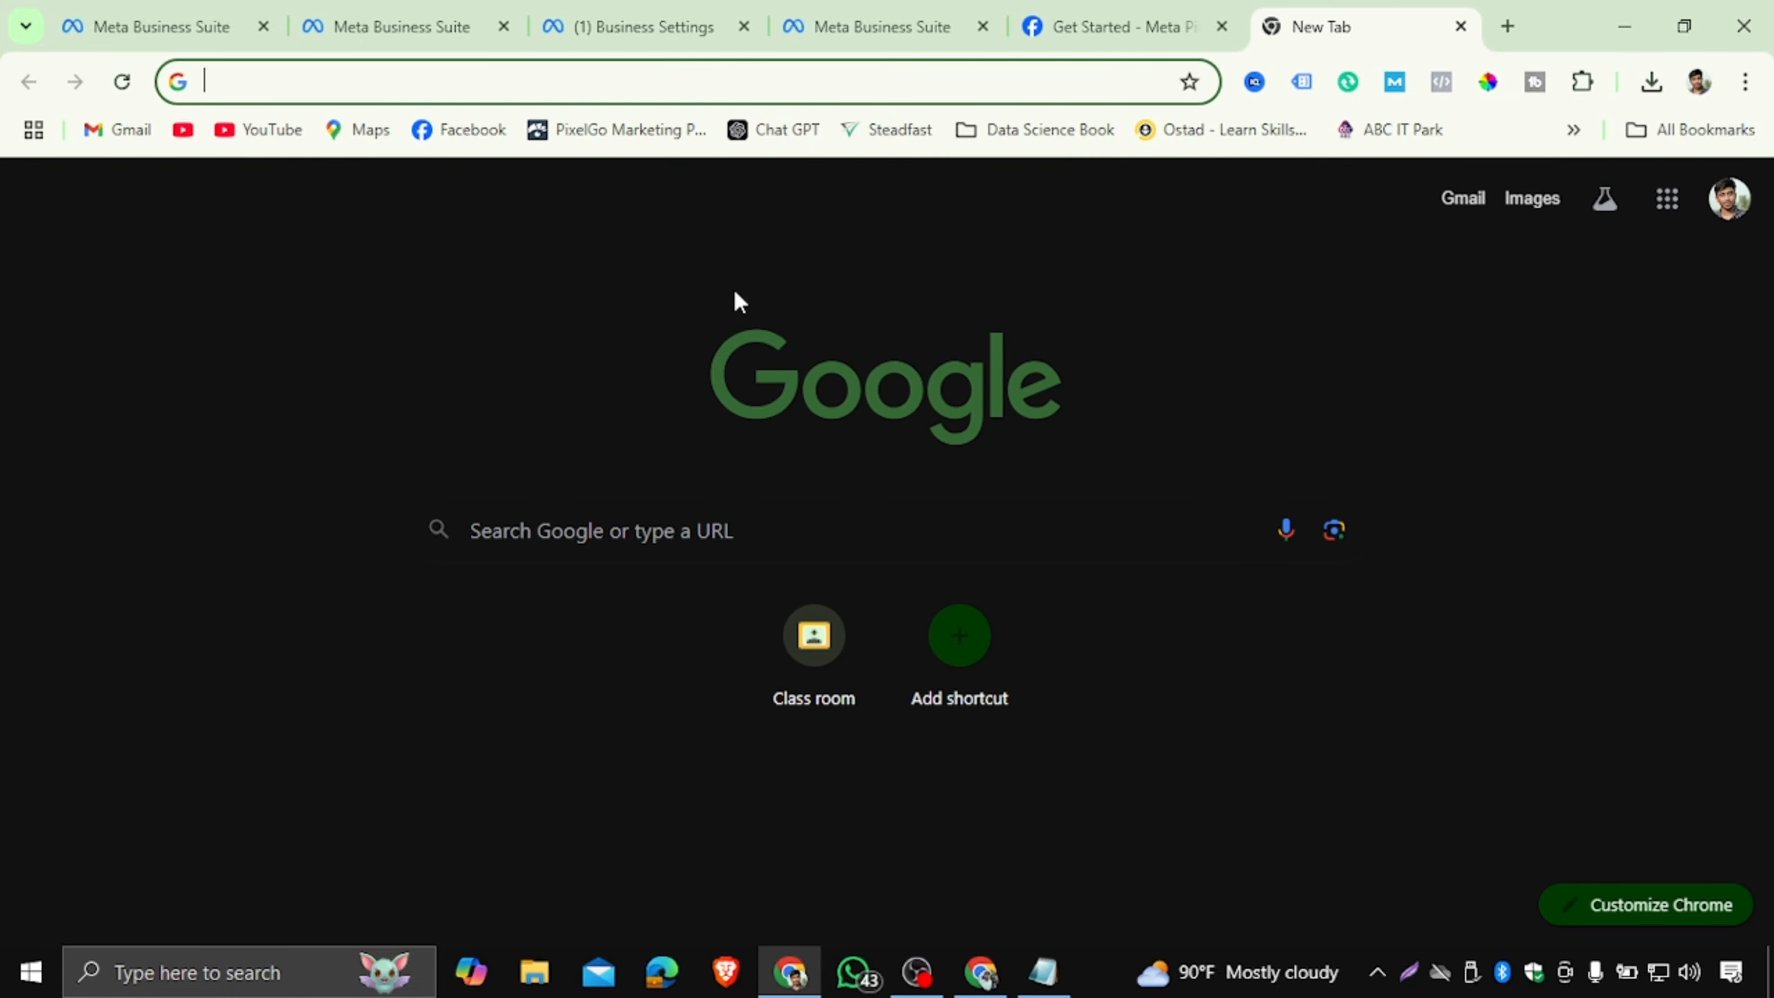
type("bd")
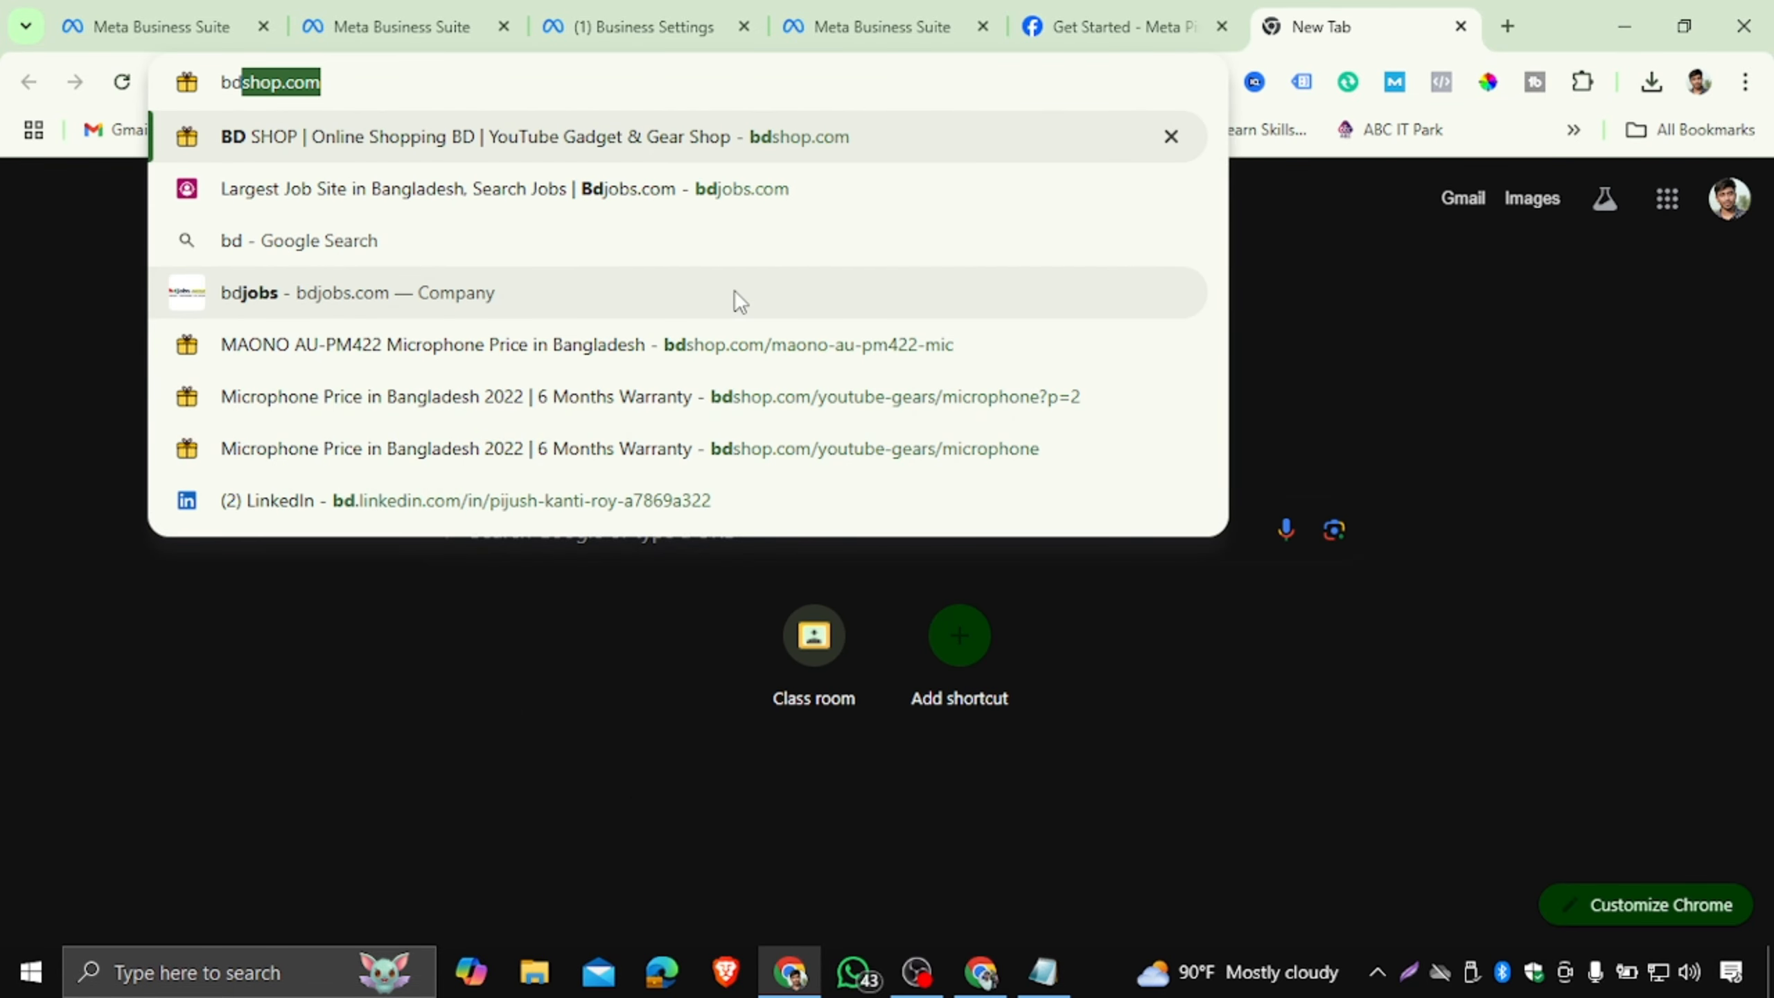
key("Return")
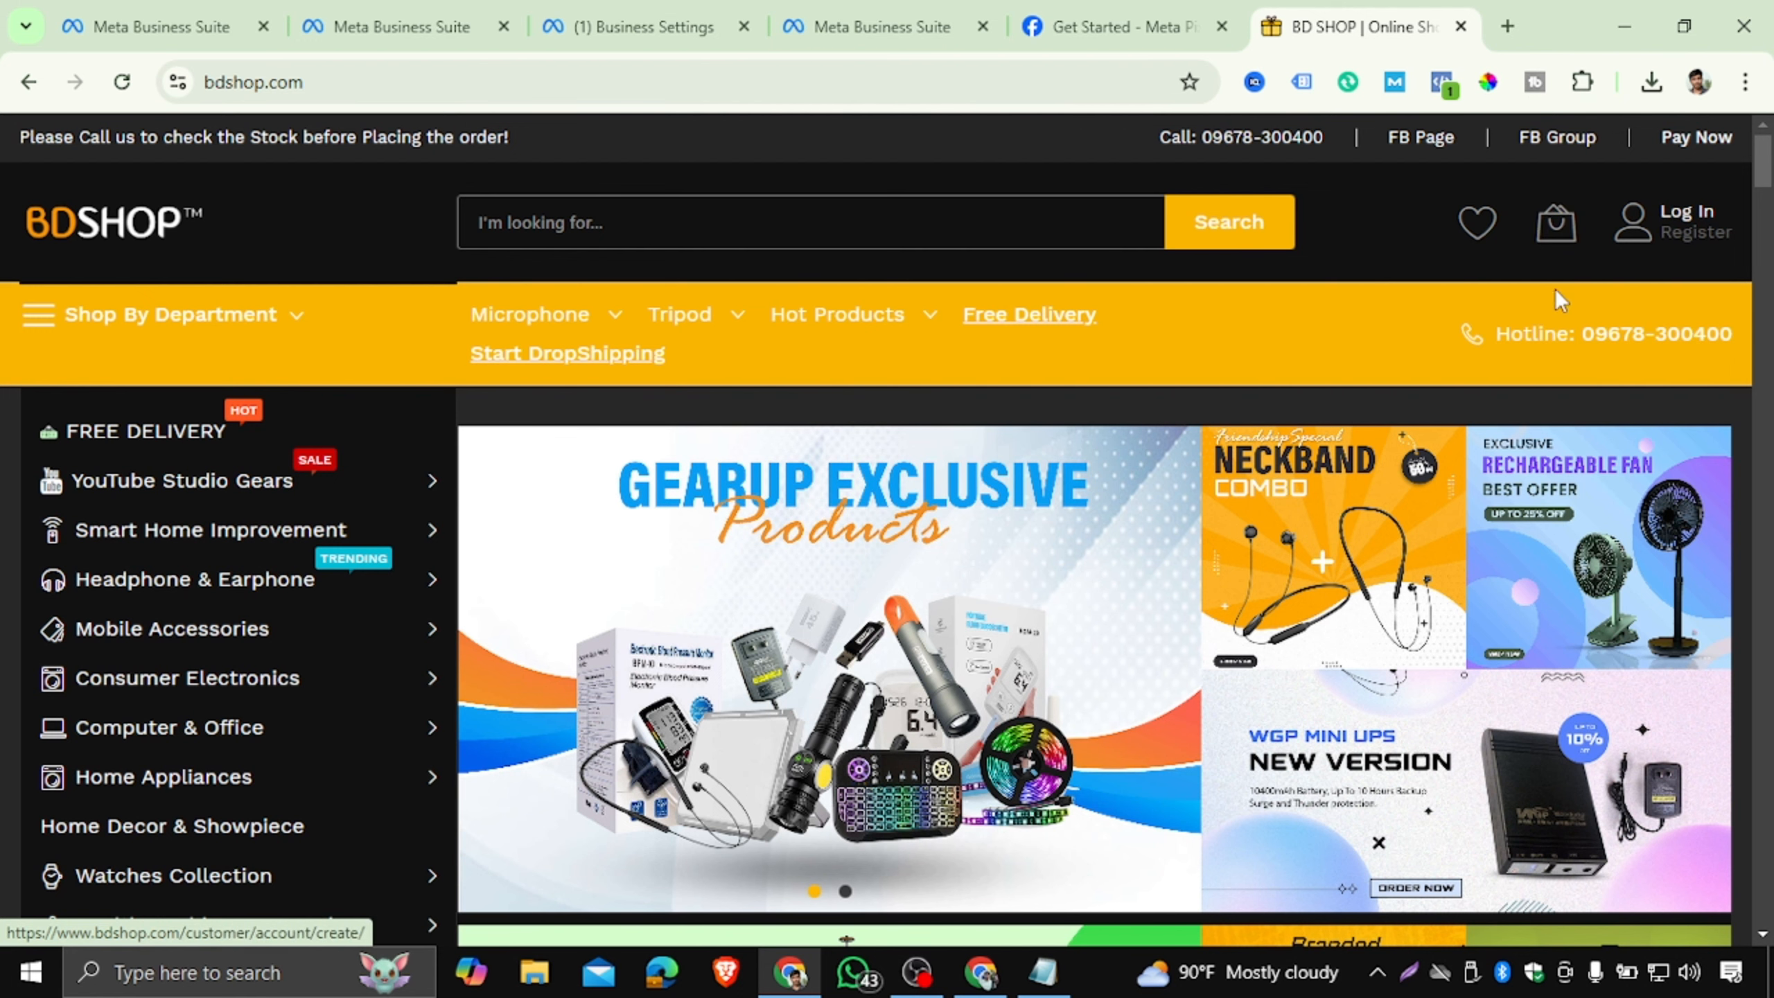
left_click_drag(1768, 179, 1771, 893)
scroll(1213, 731, "down", 5)
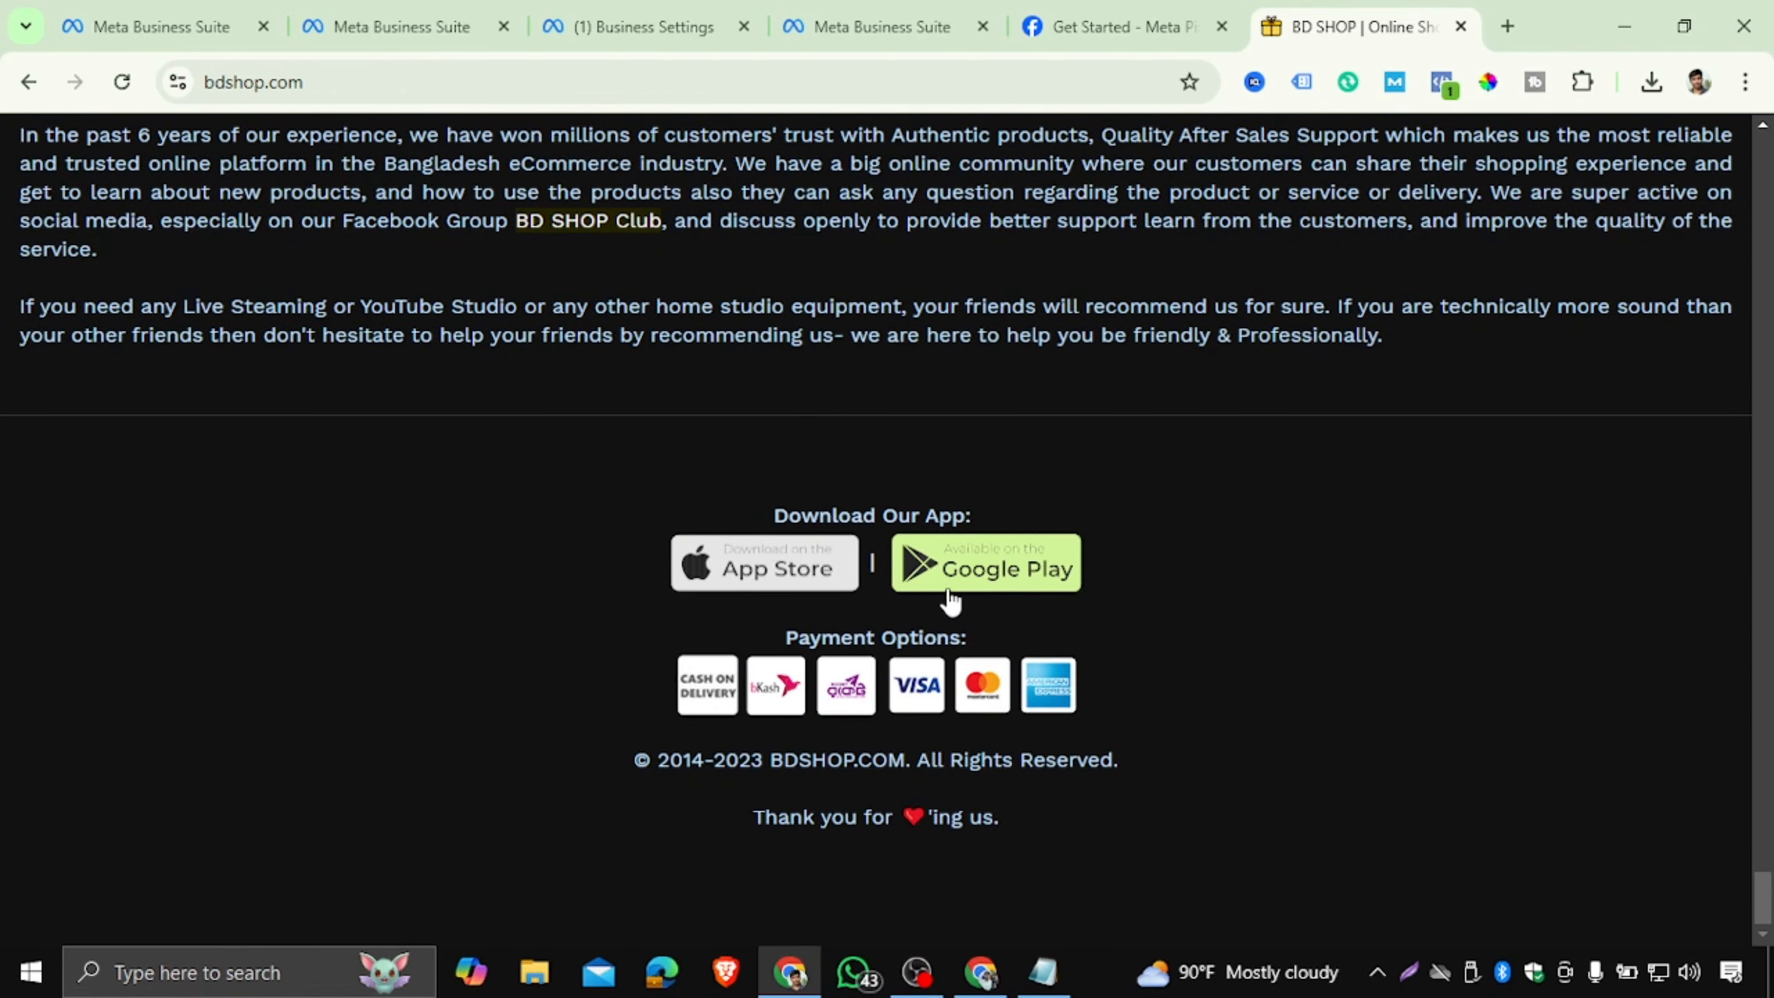
scroll(1420, 599, "up", 15)
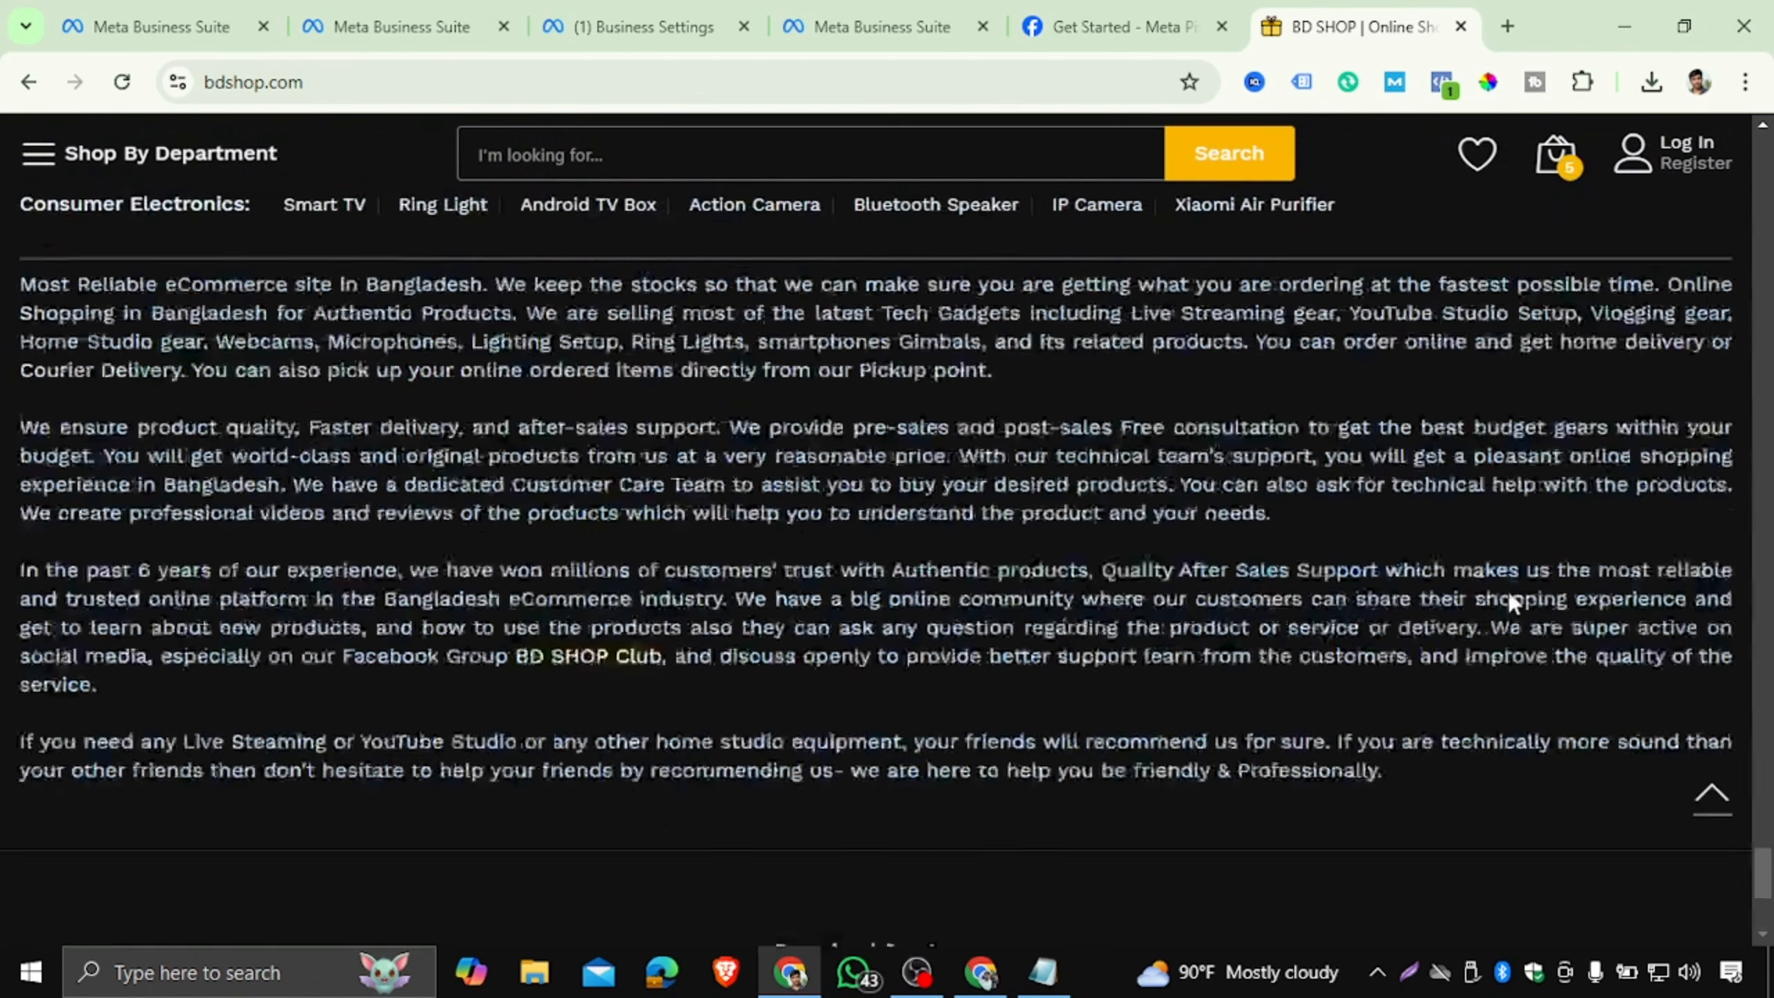
scroll(1511, 597, "up", 10)
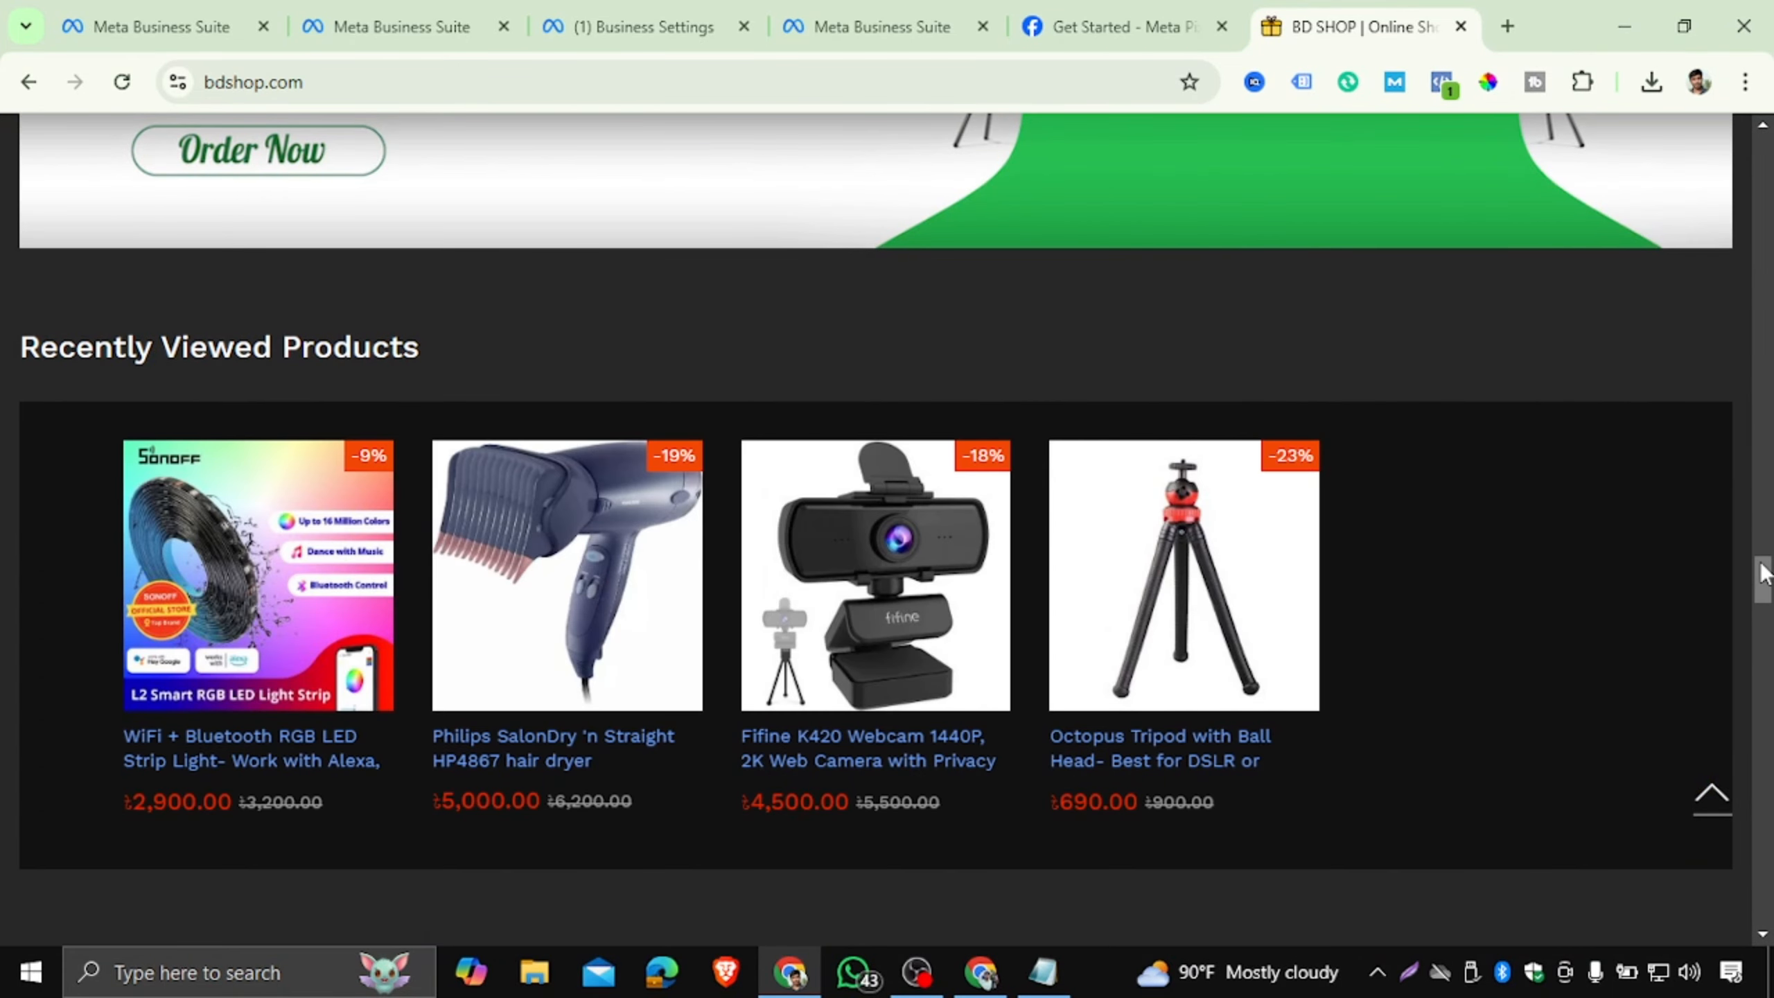
left_click_drag(1762, 572, 1725, 150)
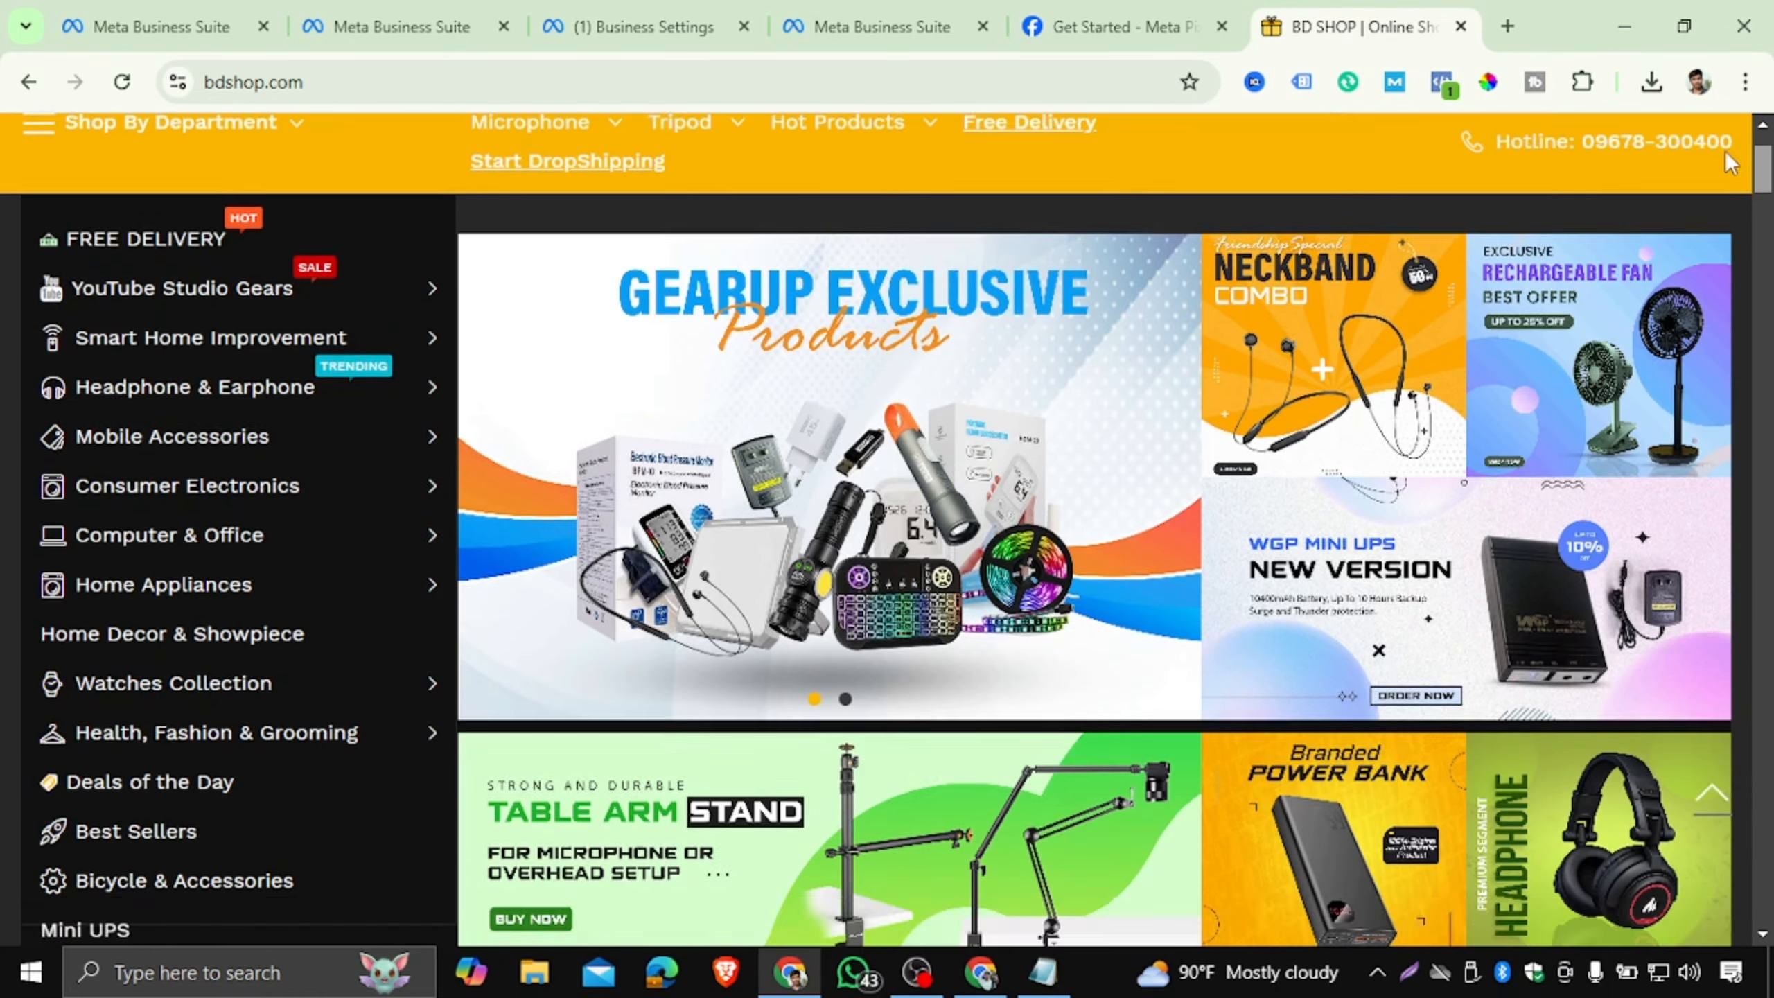
From the Tripod & Stand category, open the Philips SalonDry 'N Straight HP4867 Hair Dryer page.
mouse_move(305, 342)
left_click(609, 342)
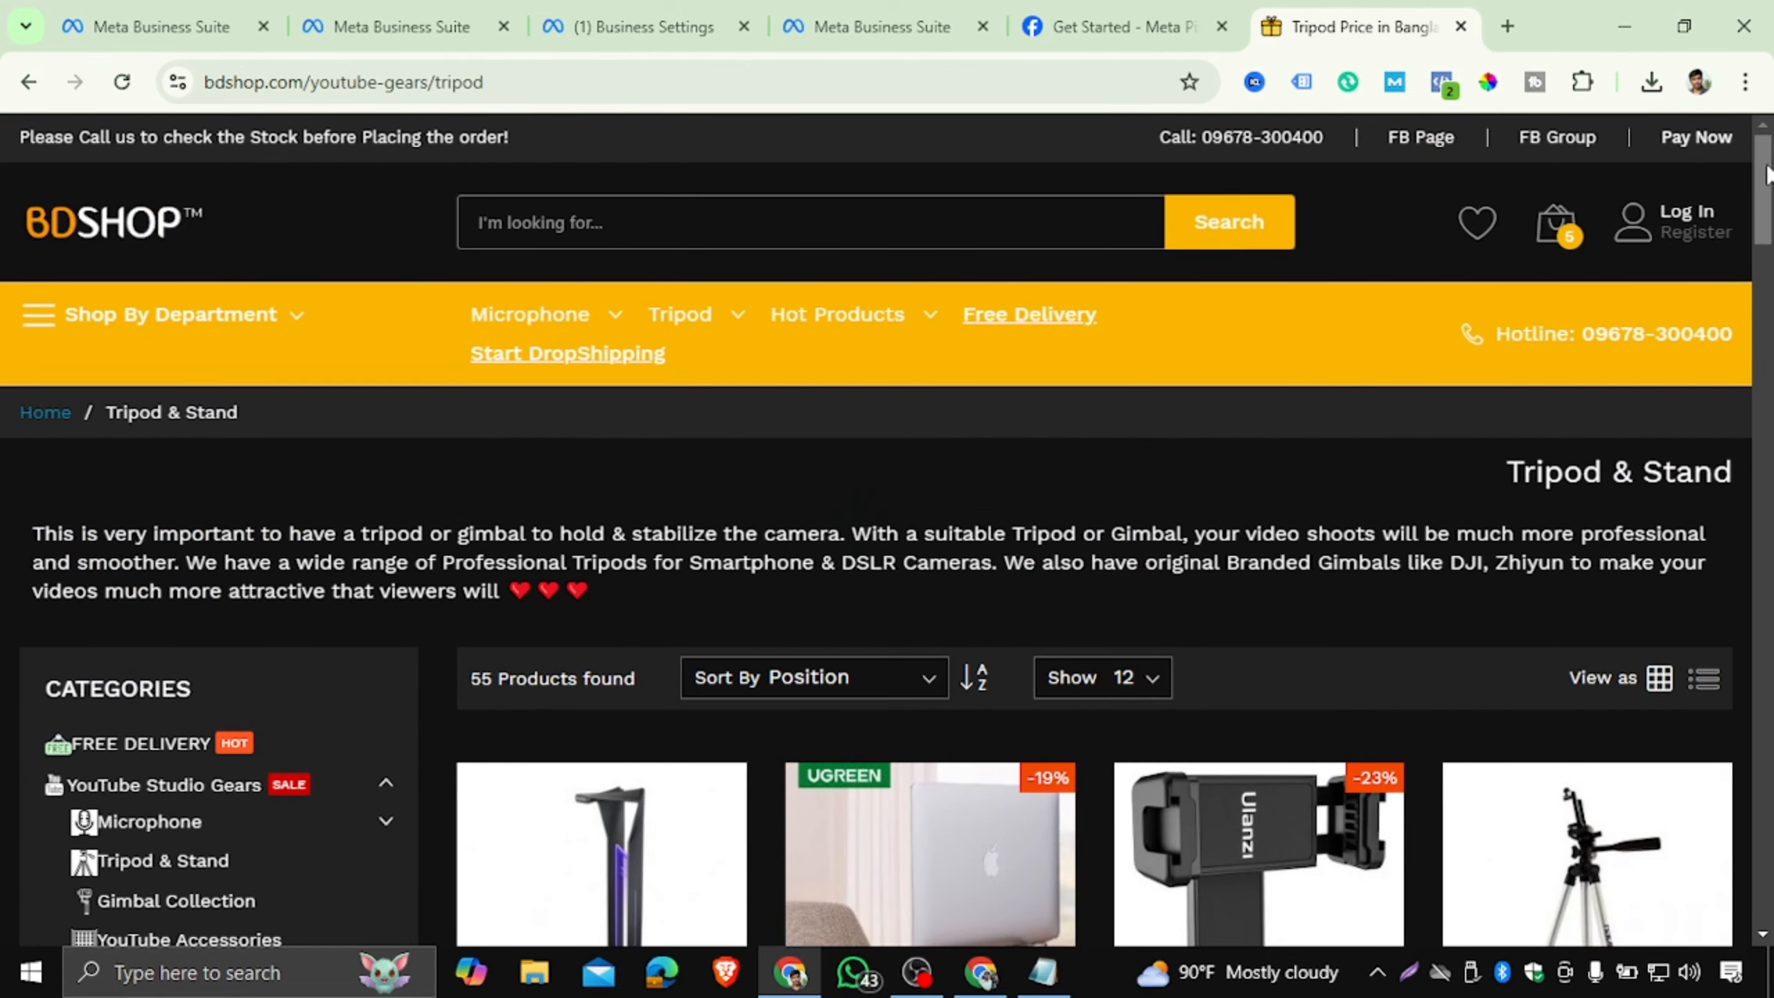
scroll(1364, 231, "down", 15)
scroll(617, 722, "down", 15)
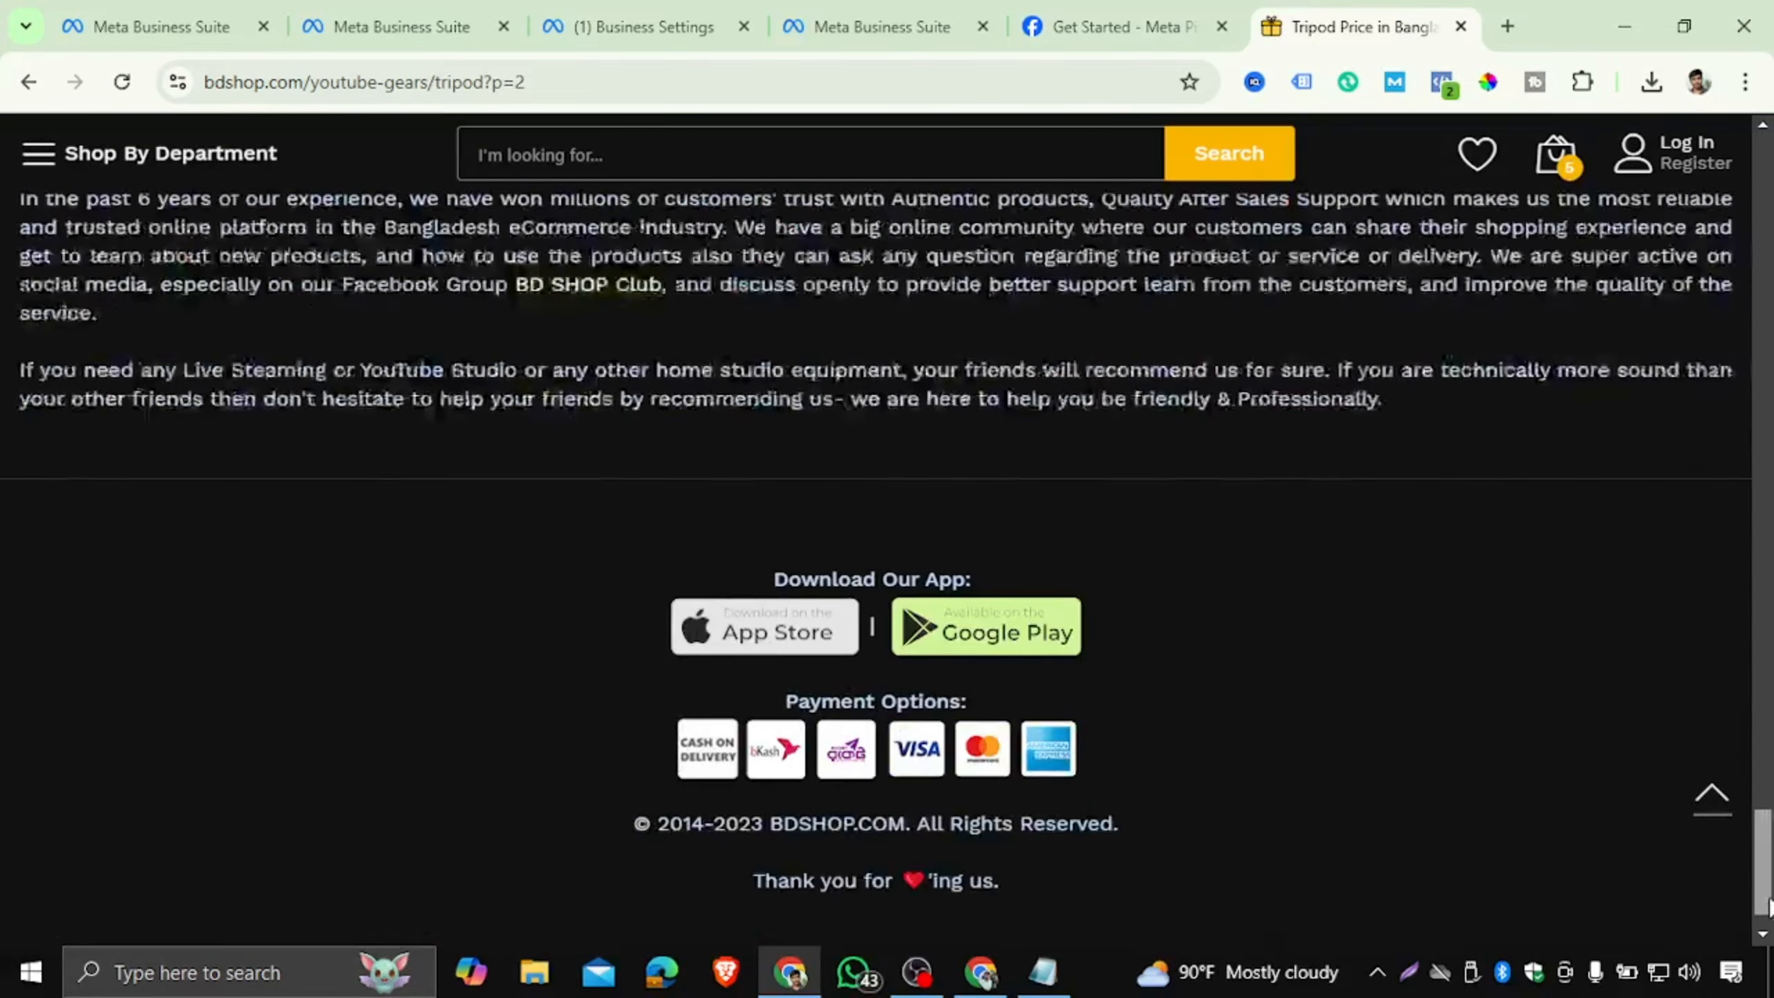
scroll(879, 261, "up", 12)
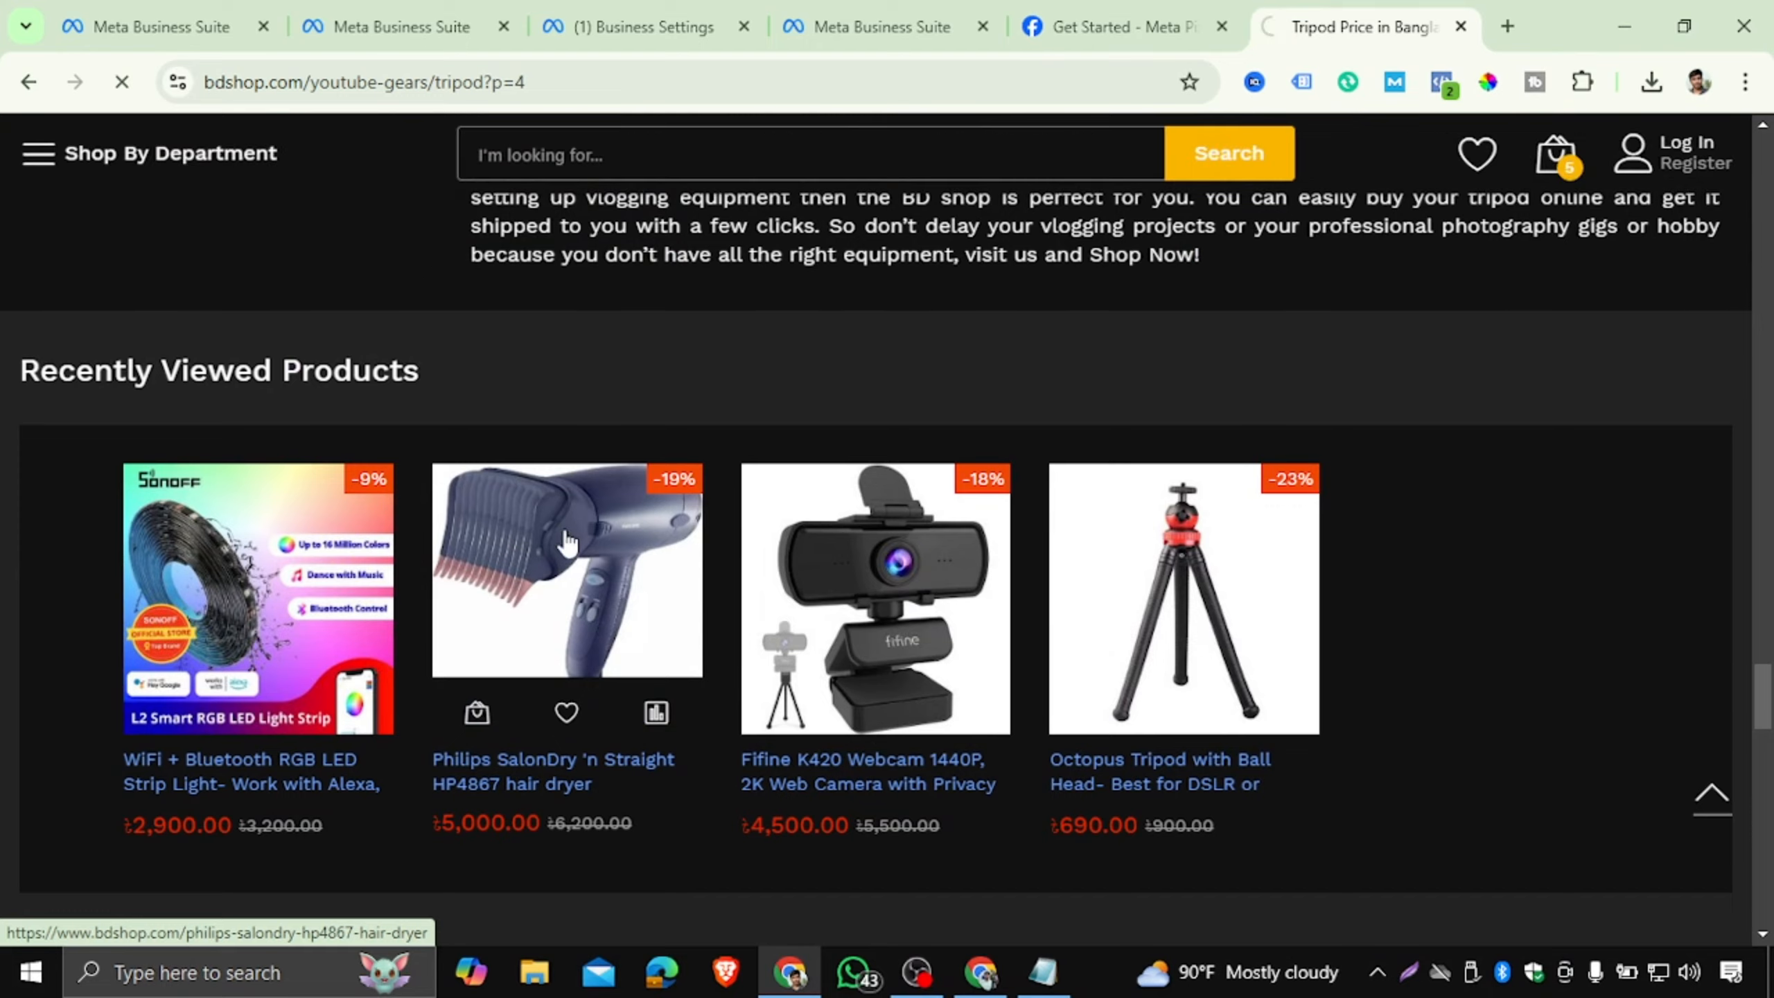
left_click(566, 542)
scroll(901, 489, "down", 6)
scroll(911, 493, "up", 5)
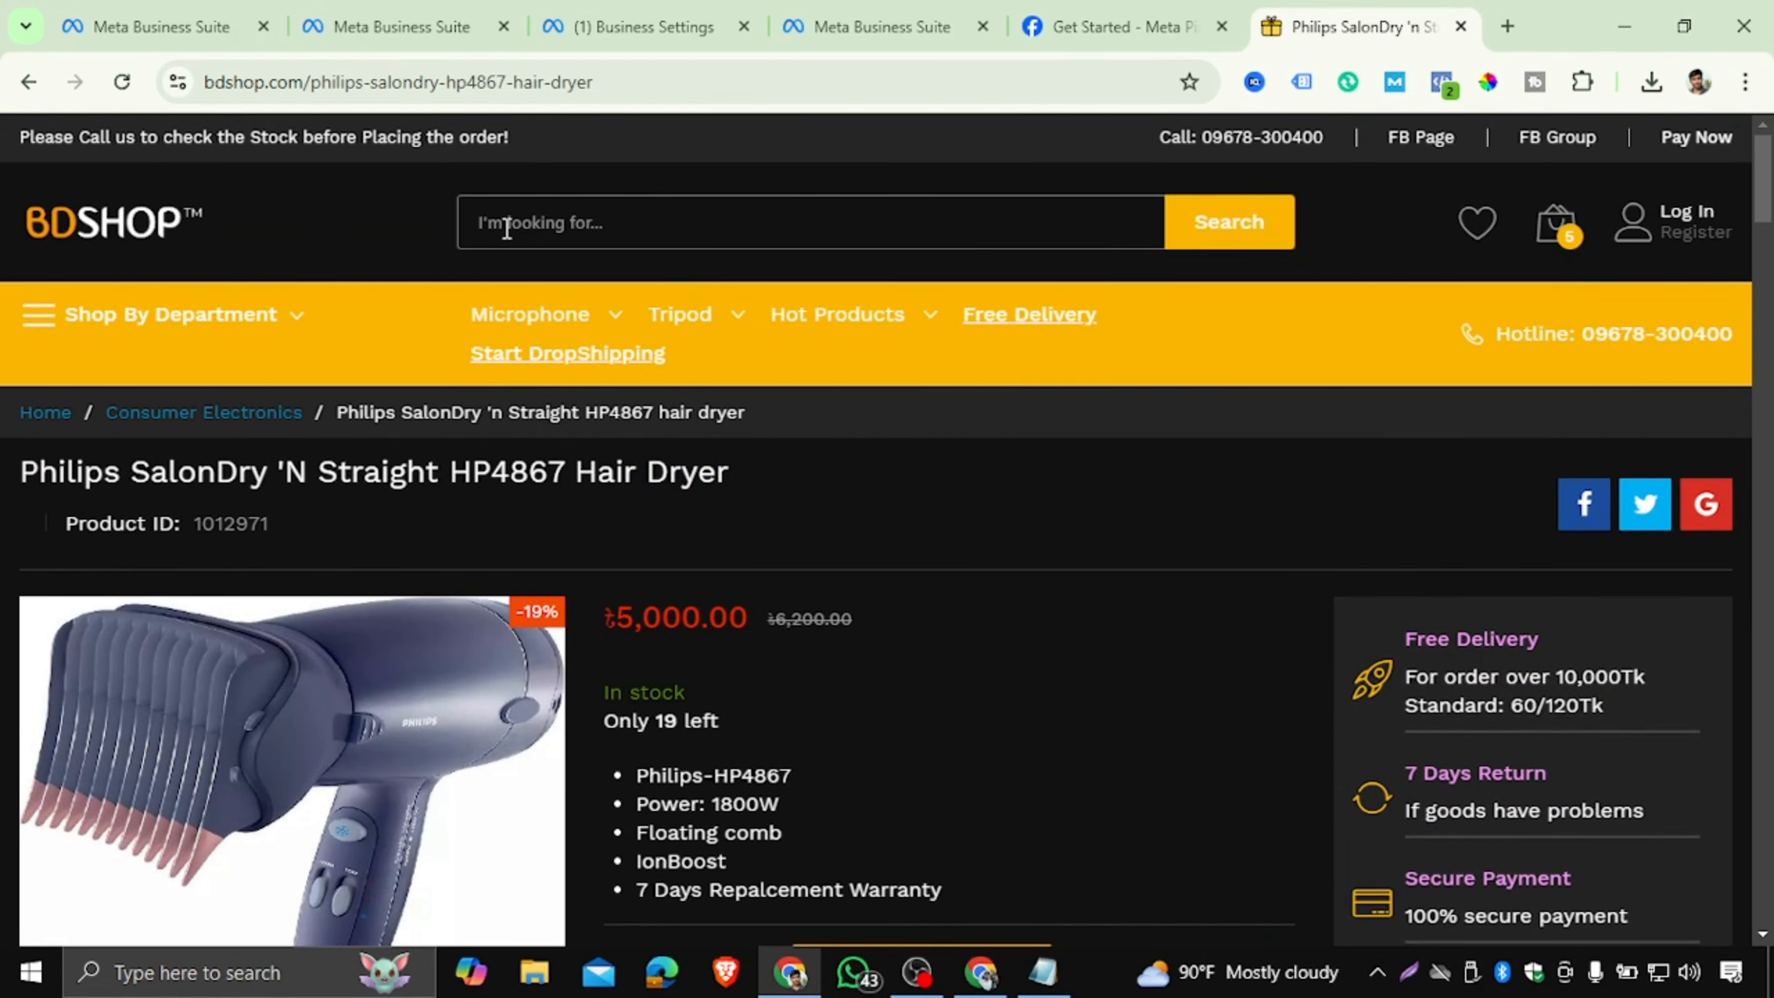
left_click_drag(1762, 195, 1762, 895)
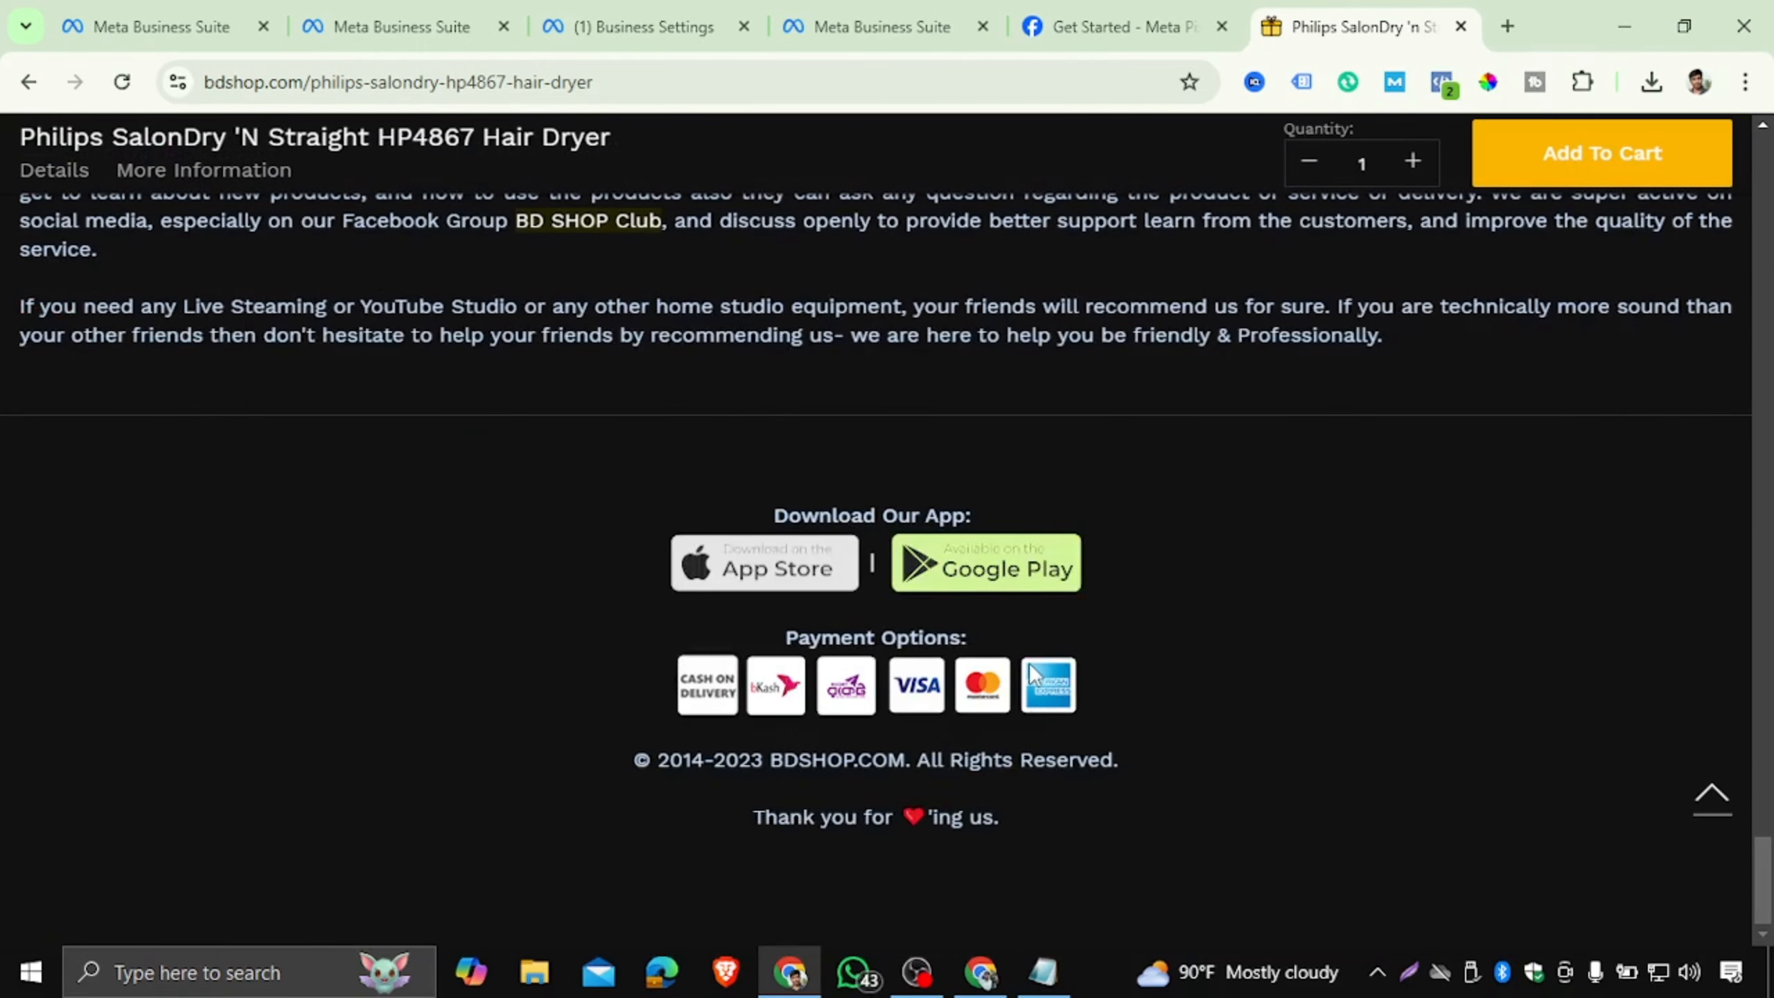
Select all the pixel code in Notepad, then bring the BD Shop product page back up.
left_click(1043, 971)
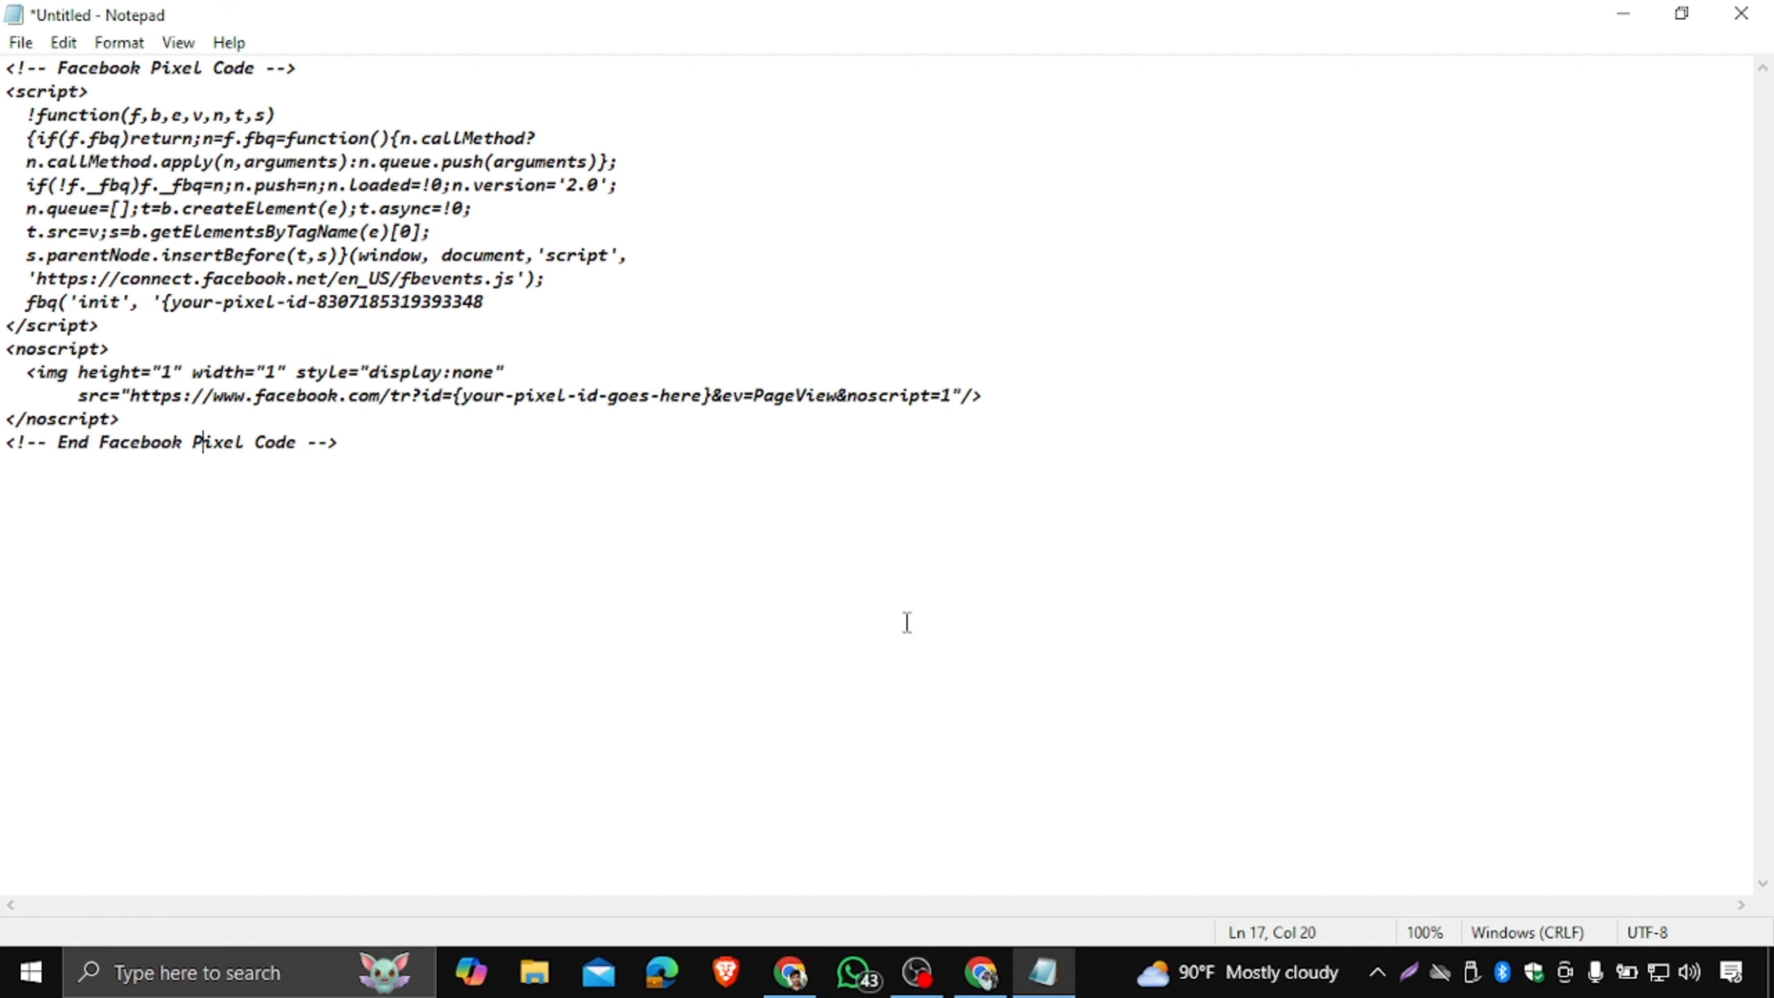
left_click_drag(339, 442, 3, 30)
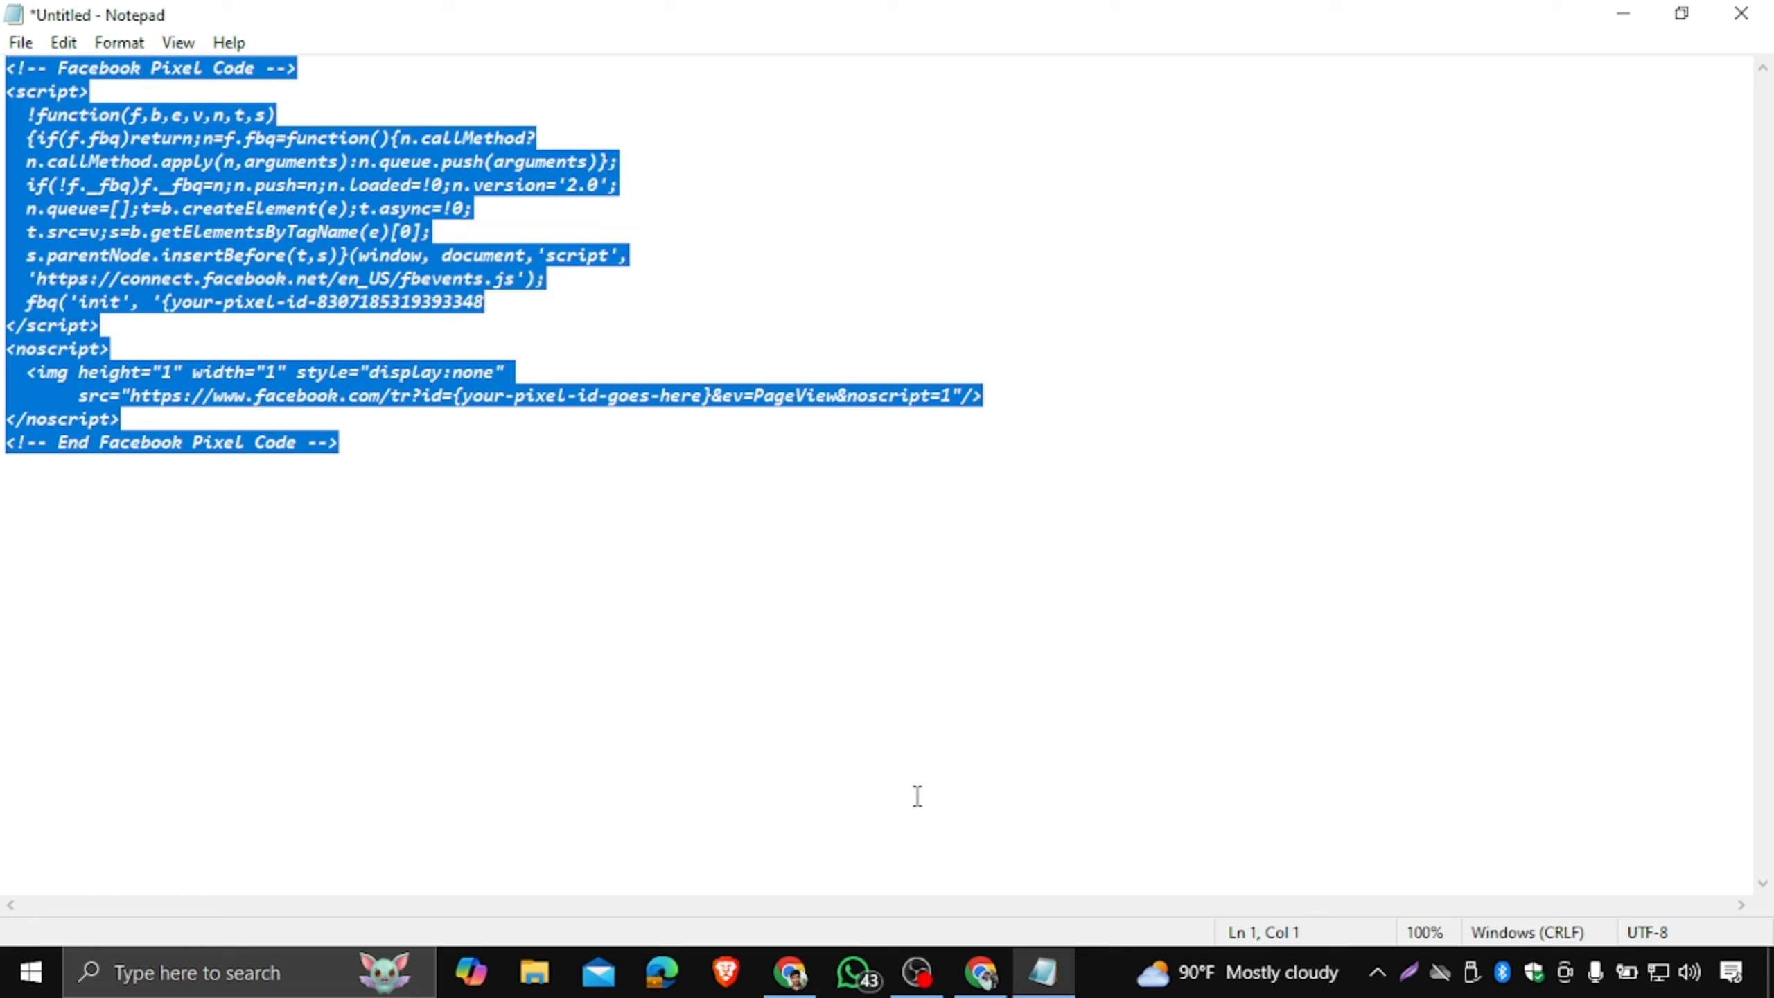
left_click(982, 973)
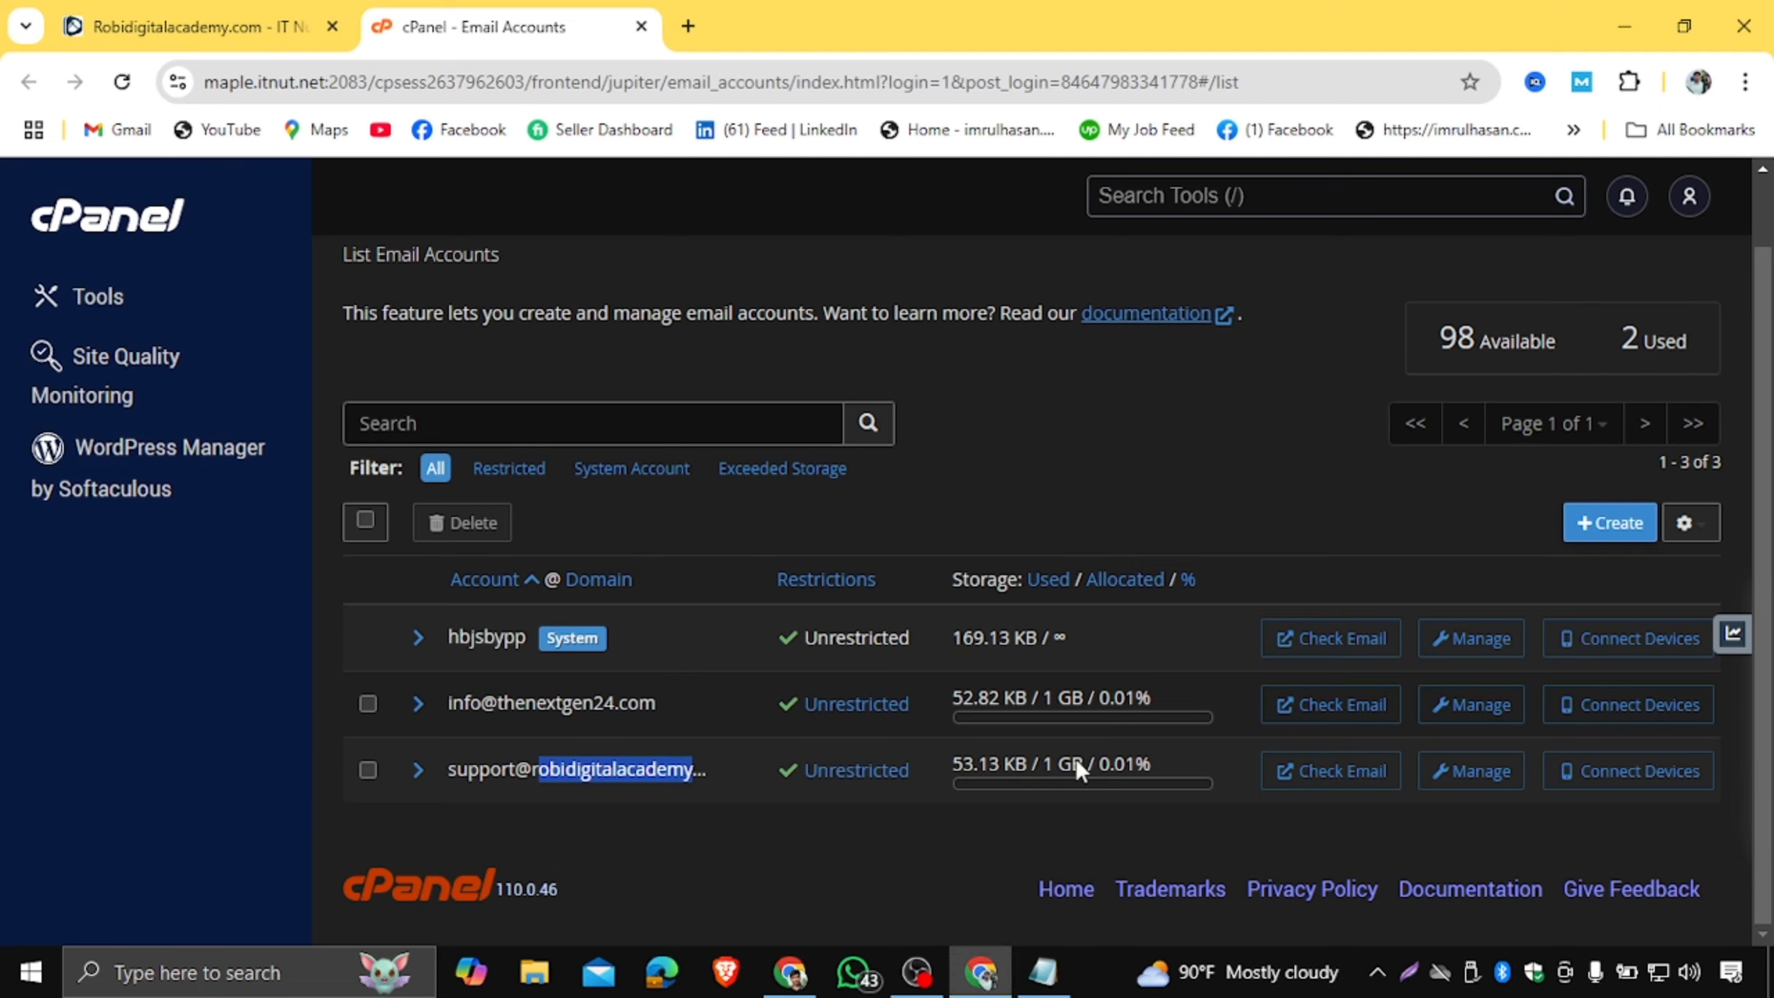
left_click(790, 972)
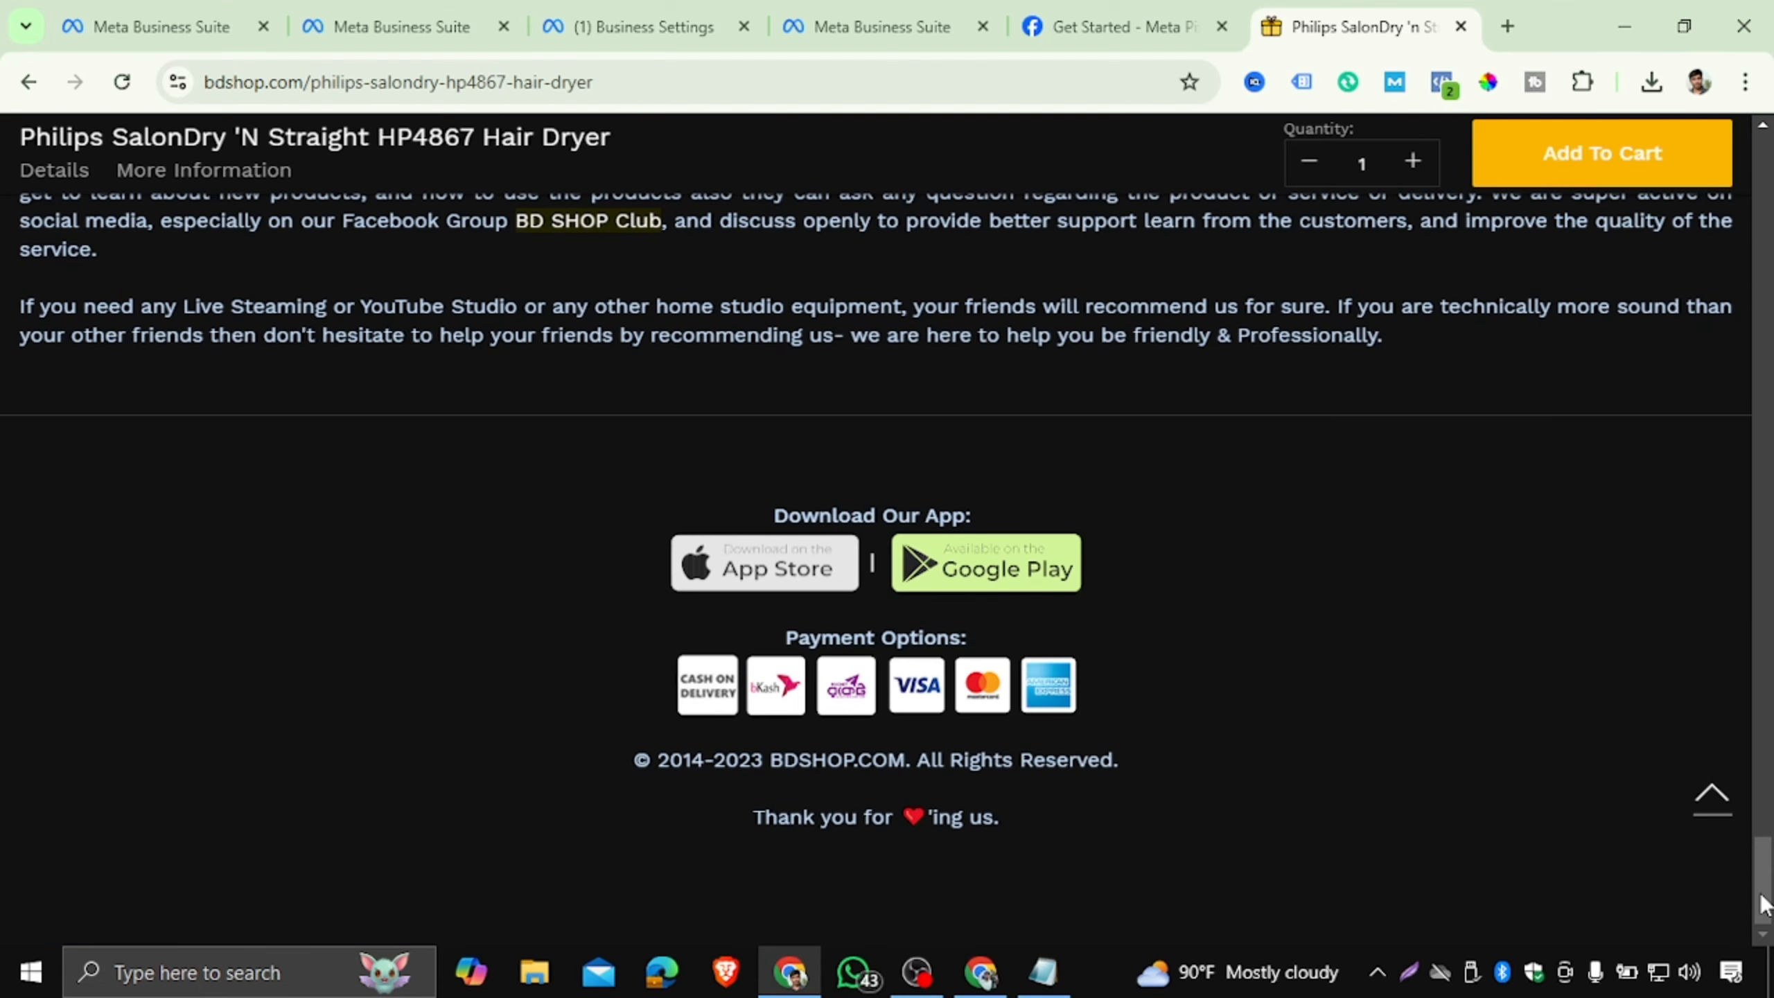
Scroll through the Philips hair dryer page (৳5,000.00, 19 in stock) down to the bottom.
left_click_drag(1764, 895, 1753, 158)
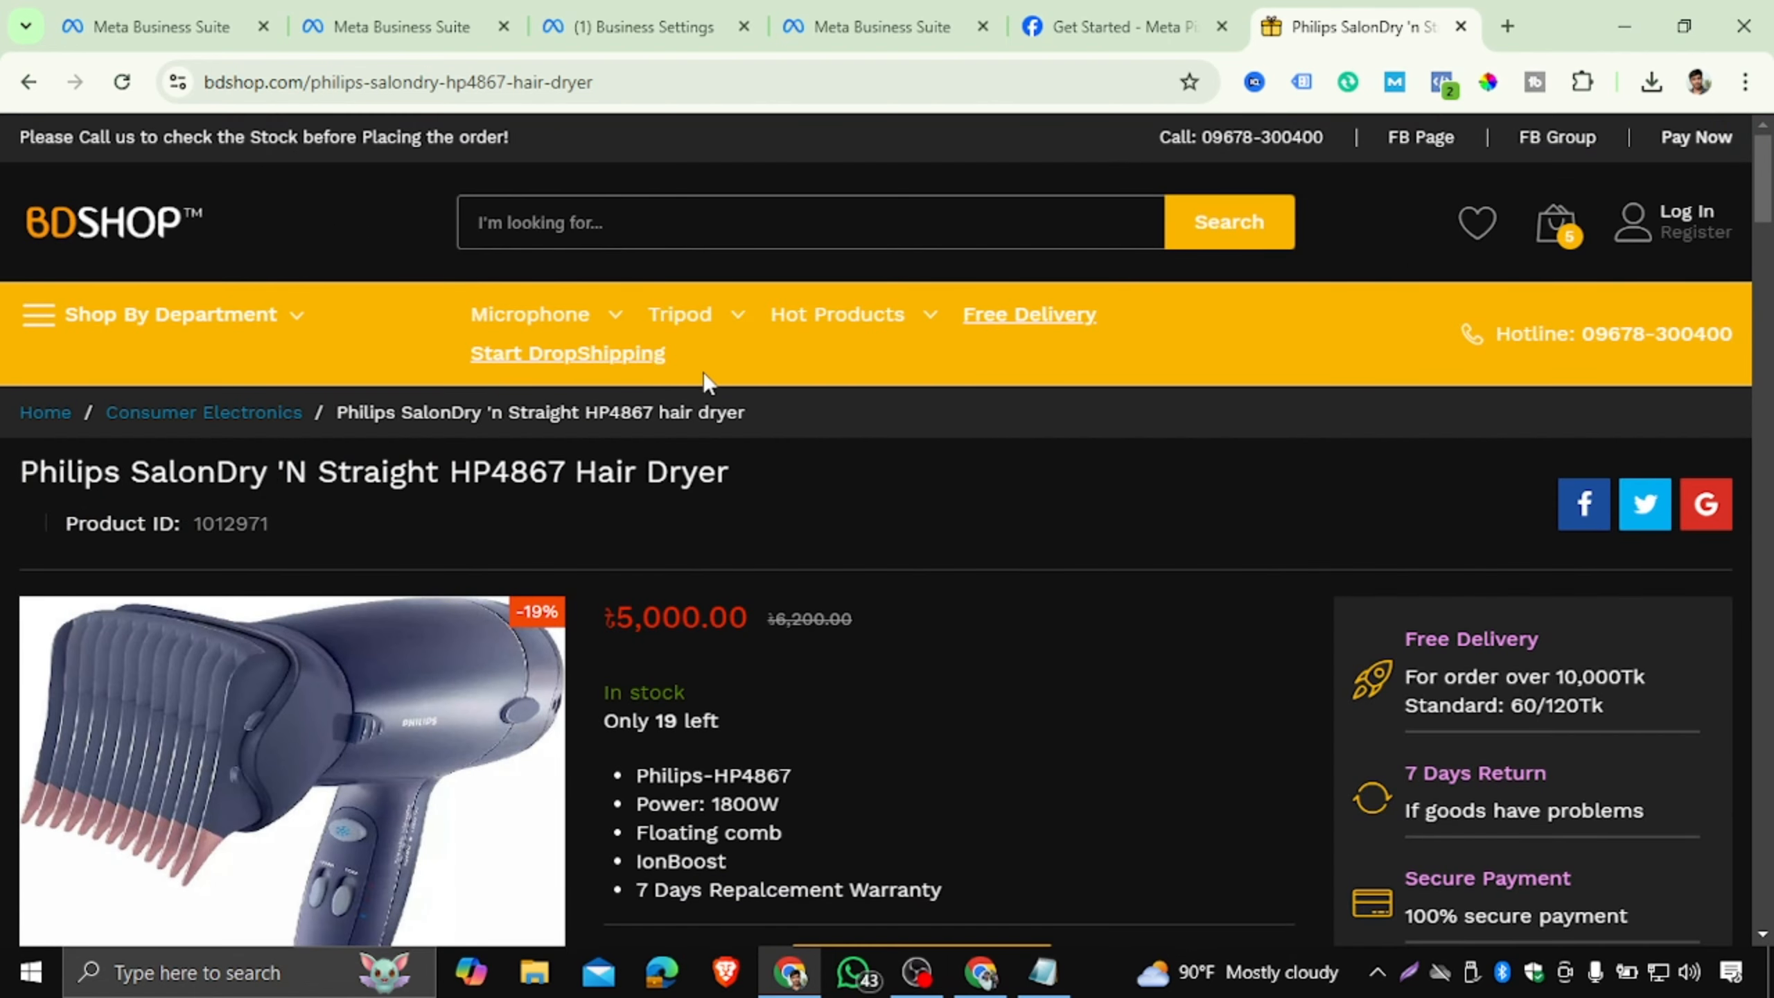
mouse_move(474, 314)
scroll(904, 602, "down", 1)
scroll(908, 608, "down", 10)
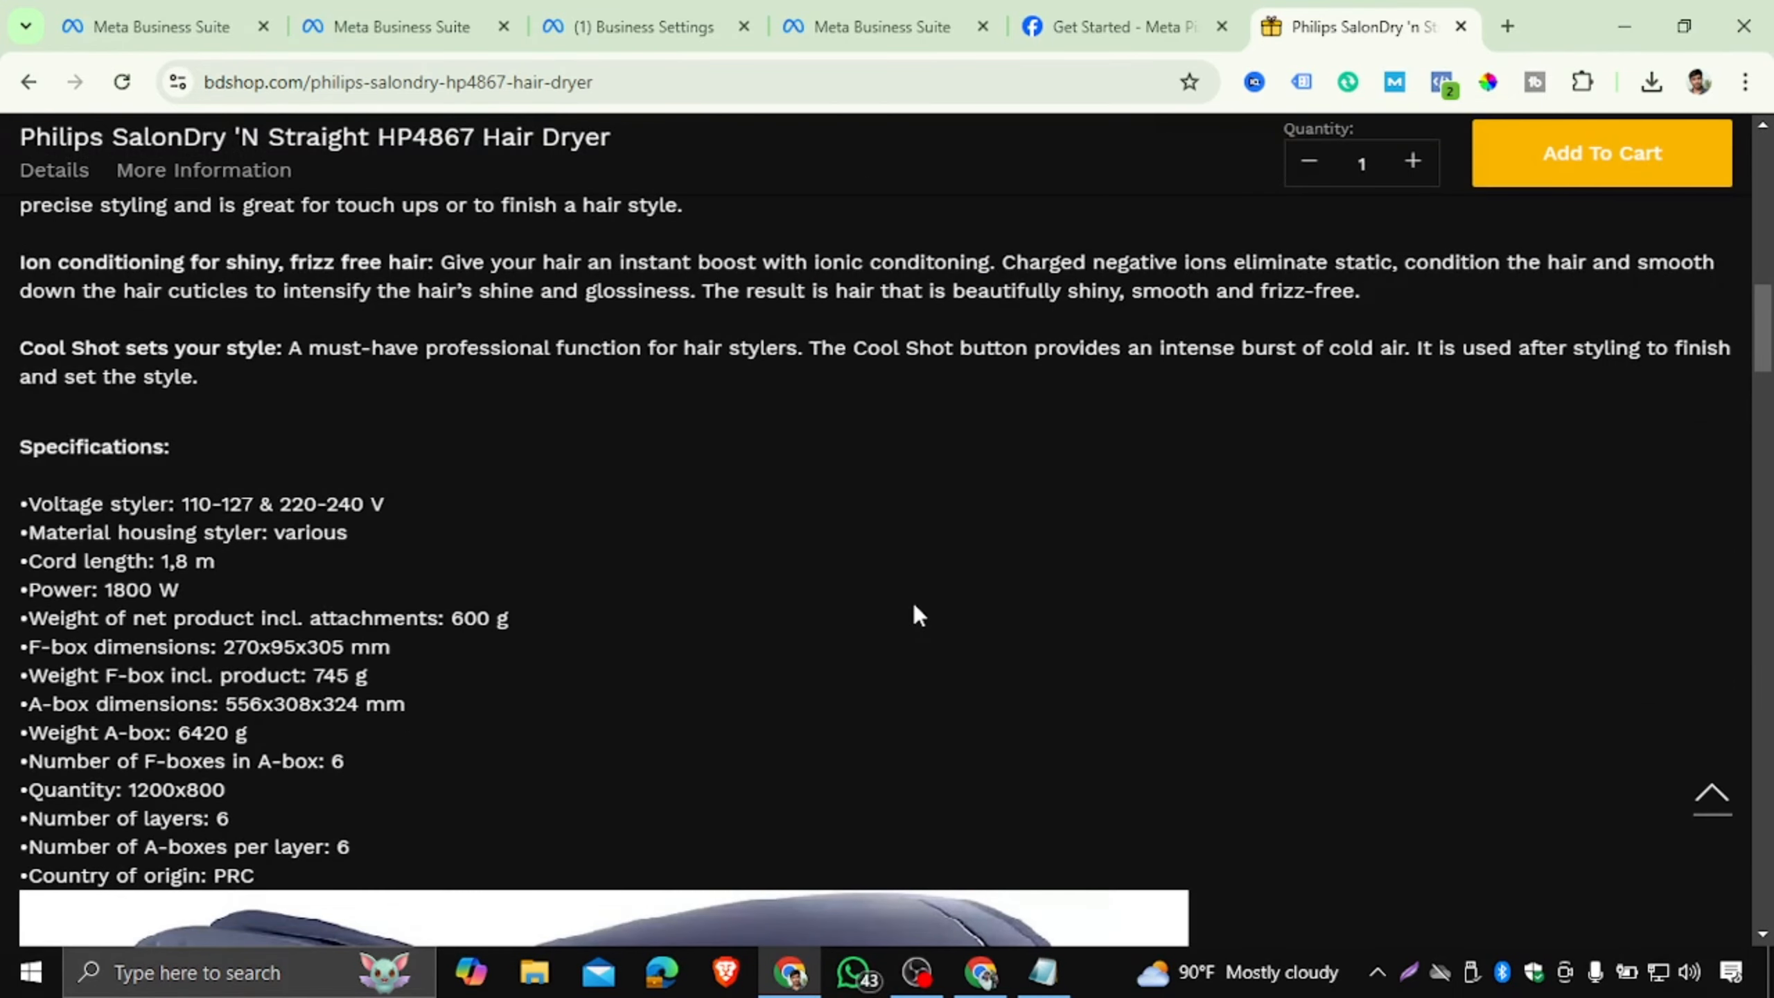
scroll(912, 599, "up", 15)
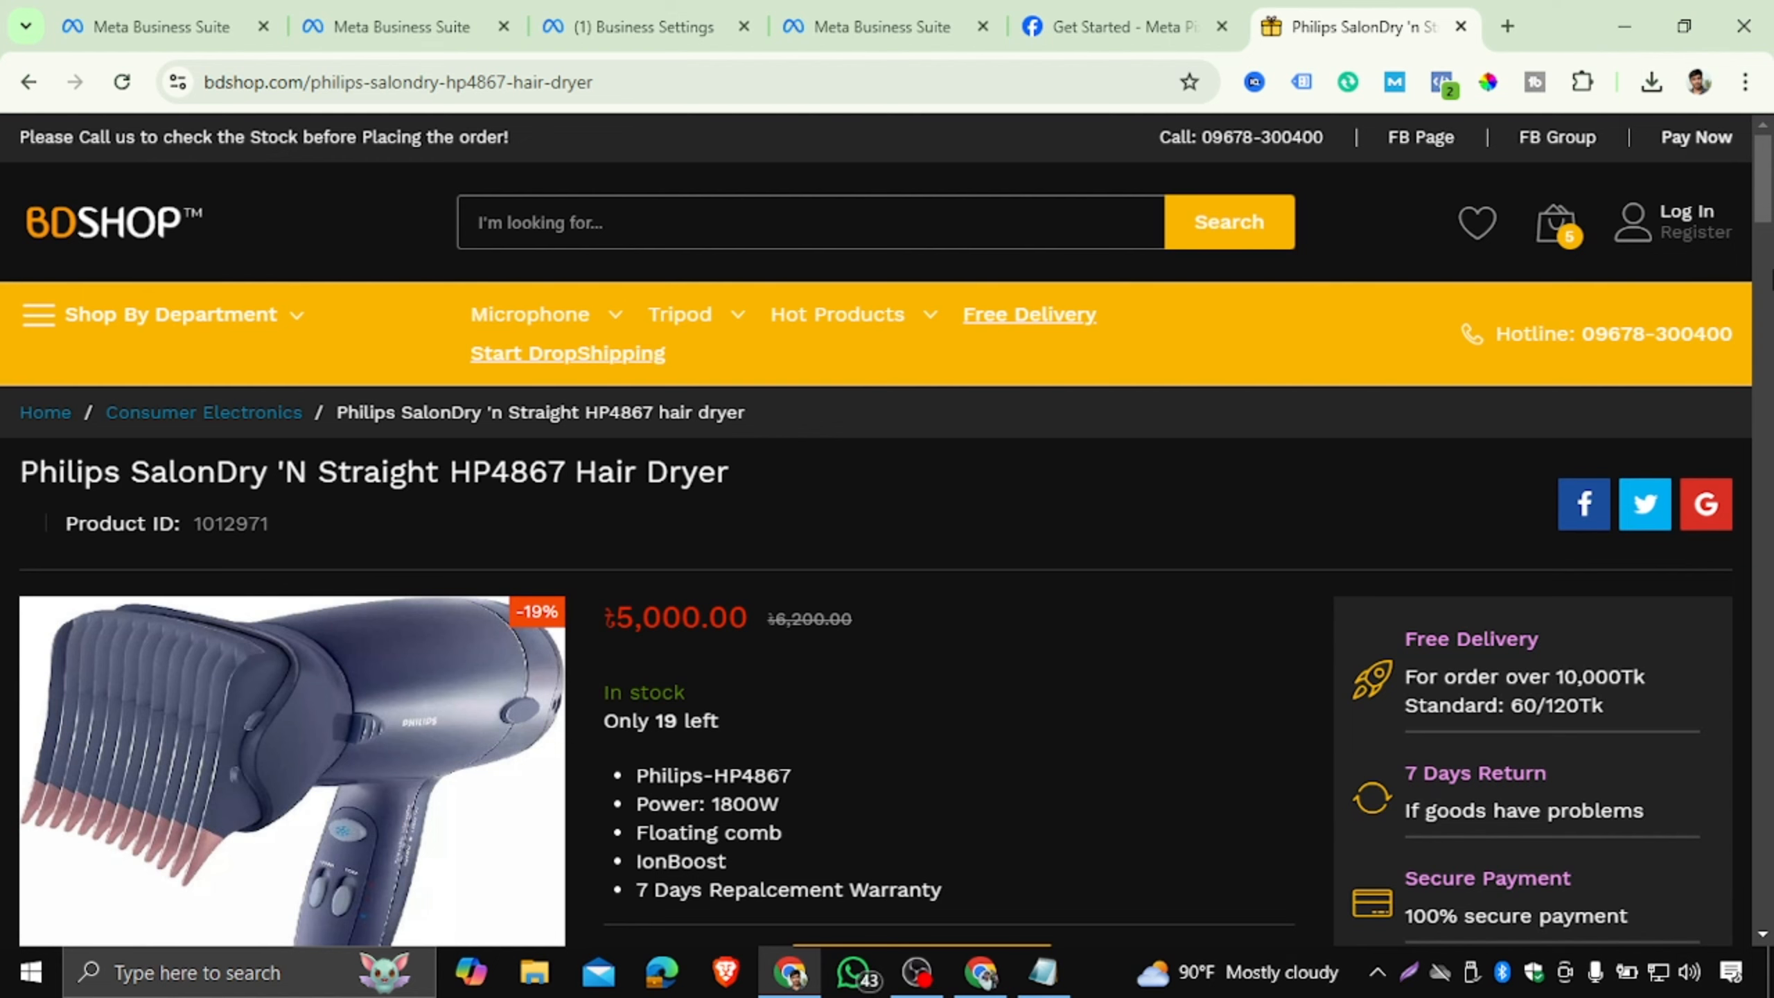
key("End")
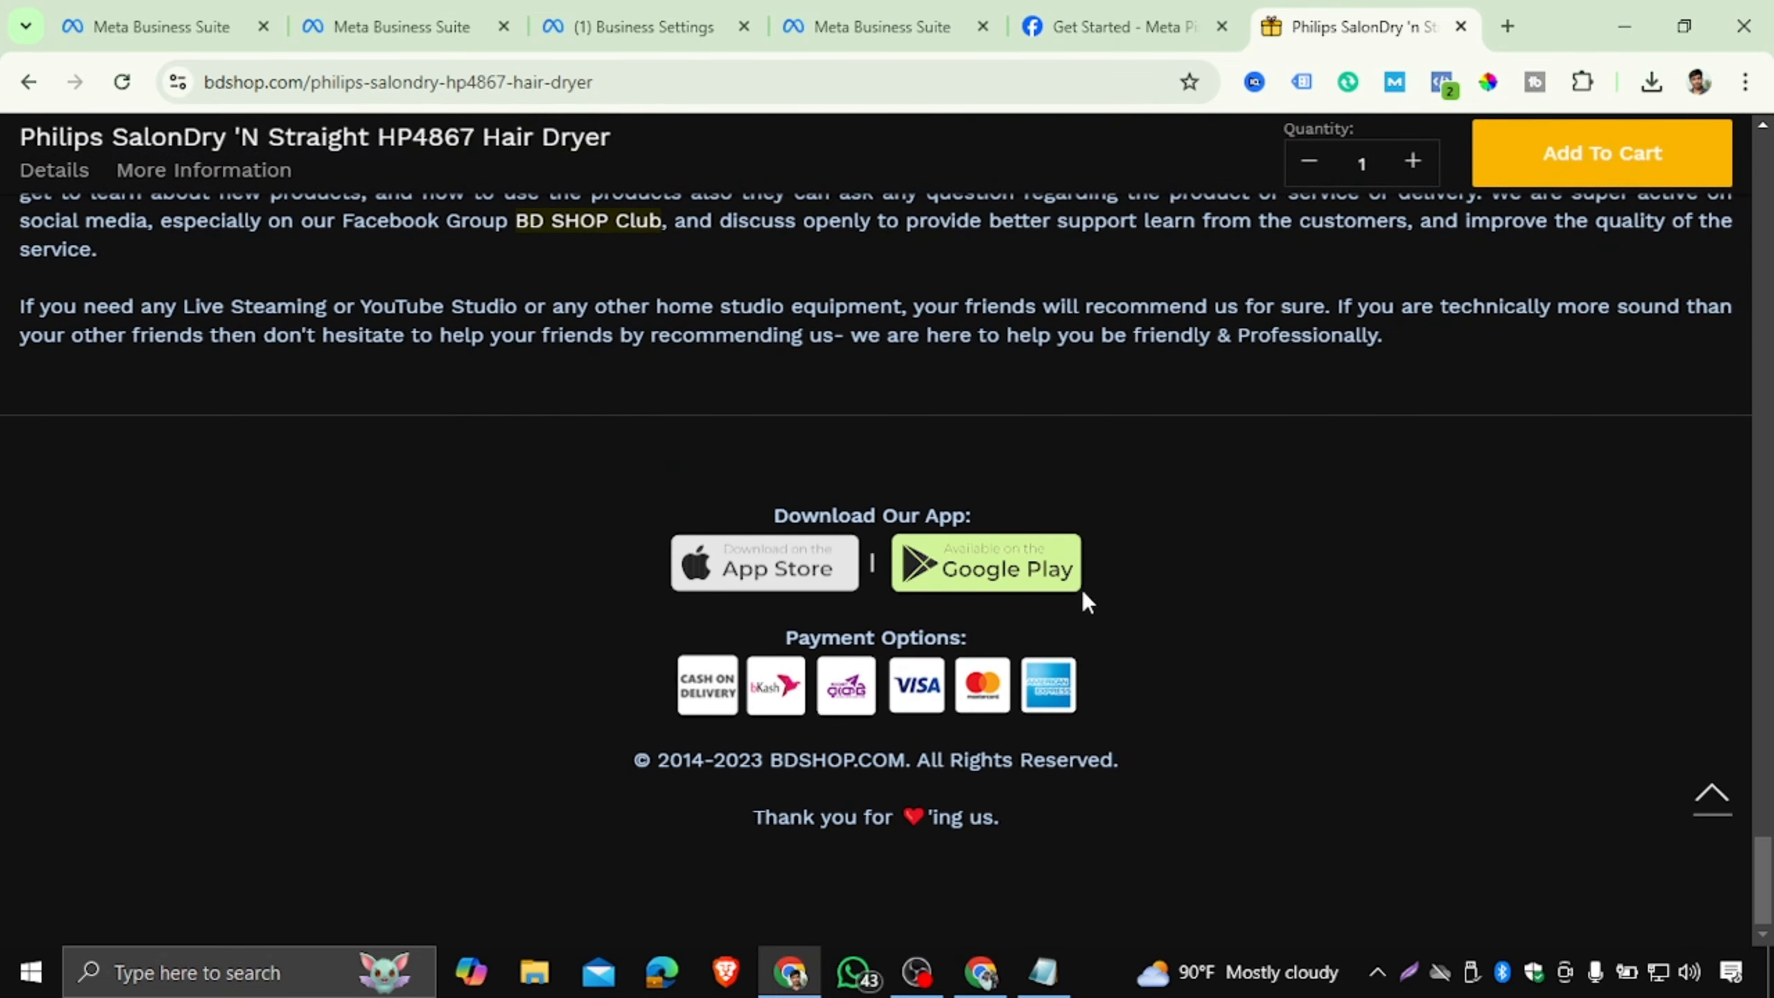
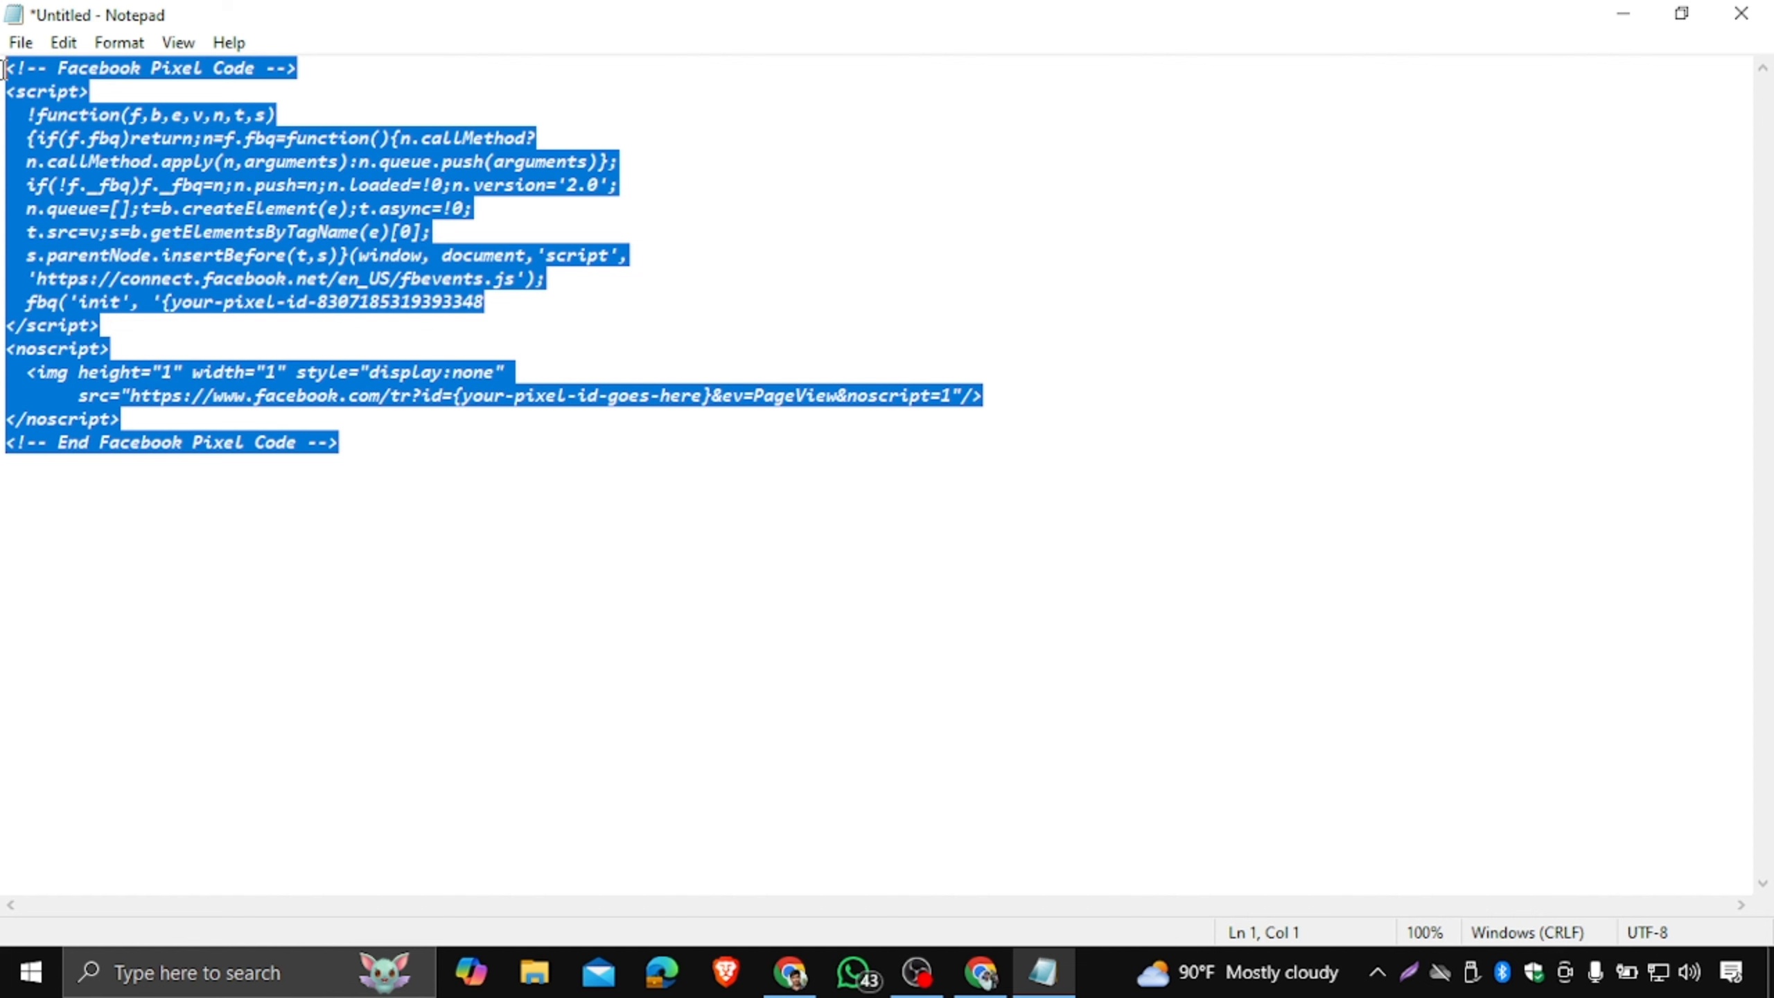
left_click_drag(368, 448, 3, 70)
In WordPress's Theme File Editor, scroll through TutorStarter's header.php down to the closing head tag.
left_click(791, 974)
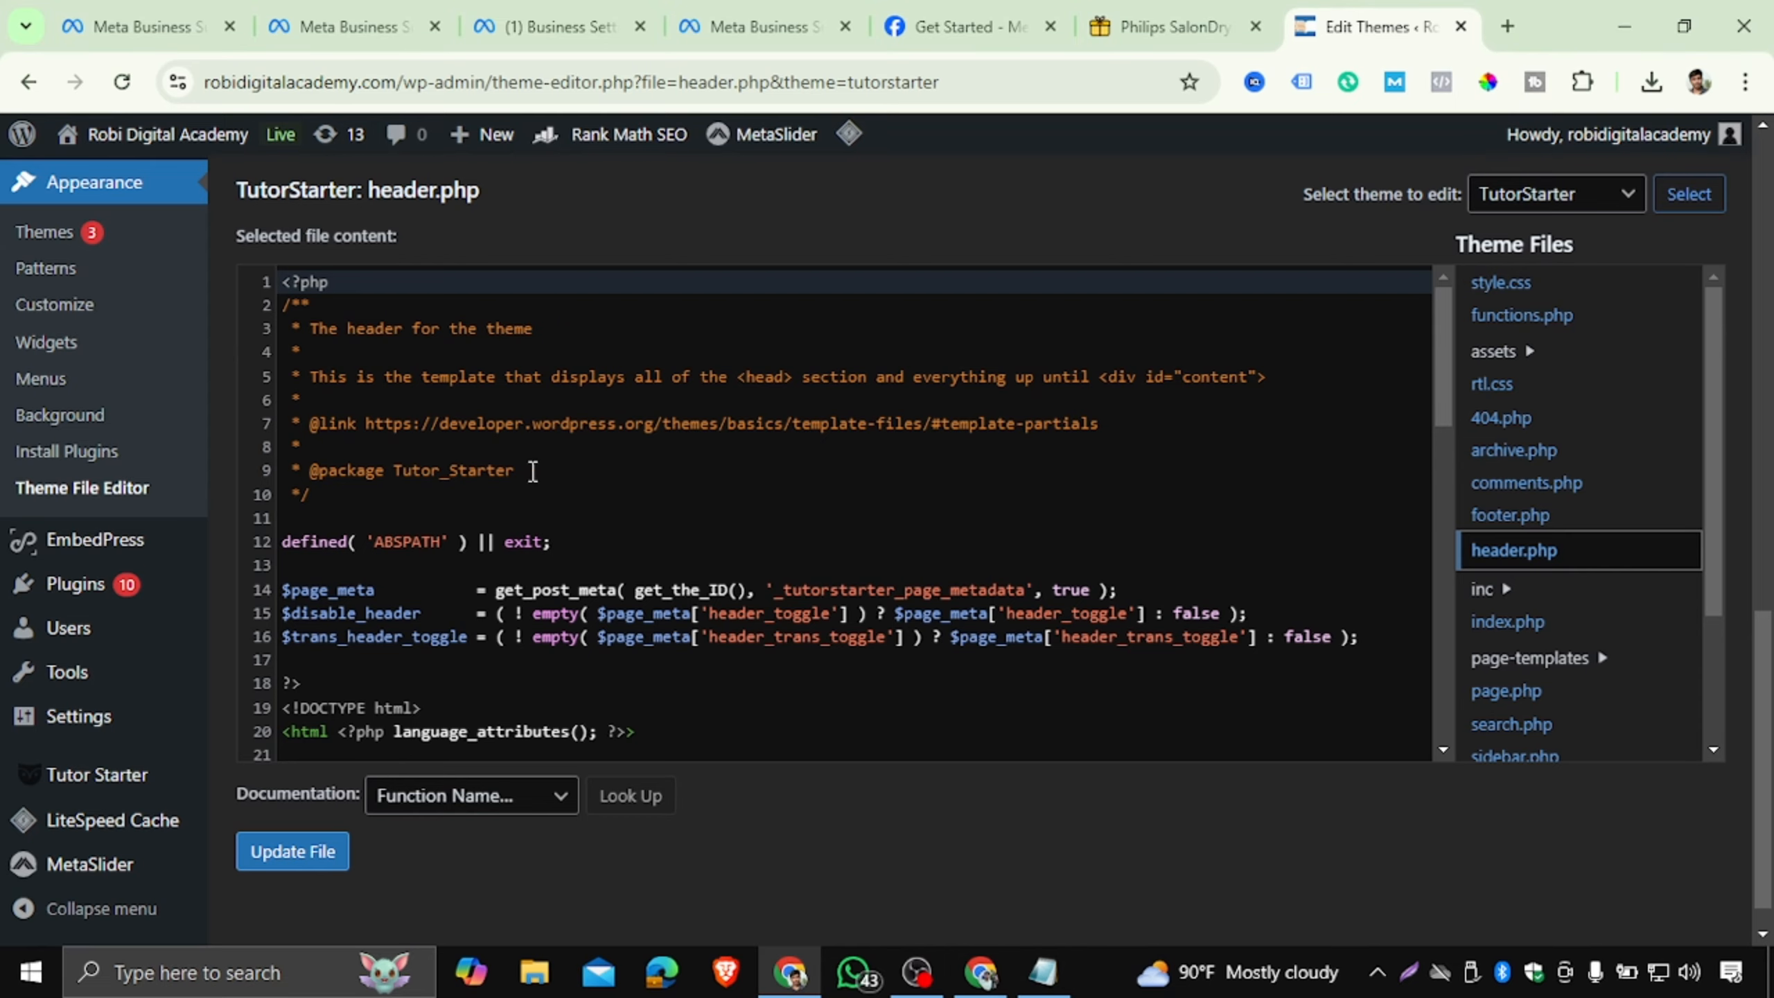
scroll(538, 472, "down", 4)
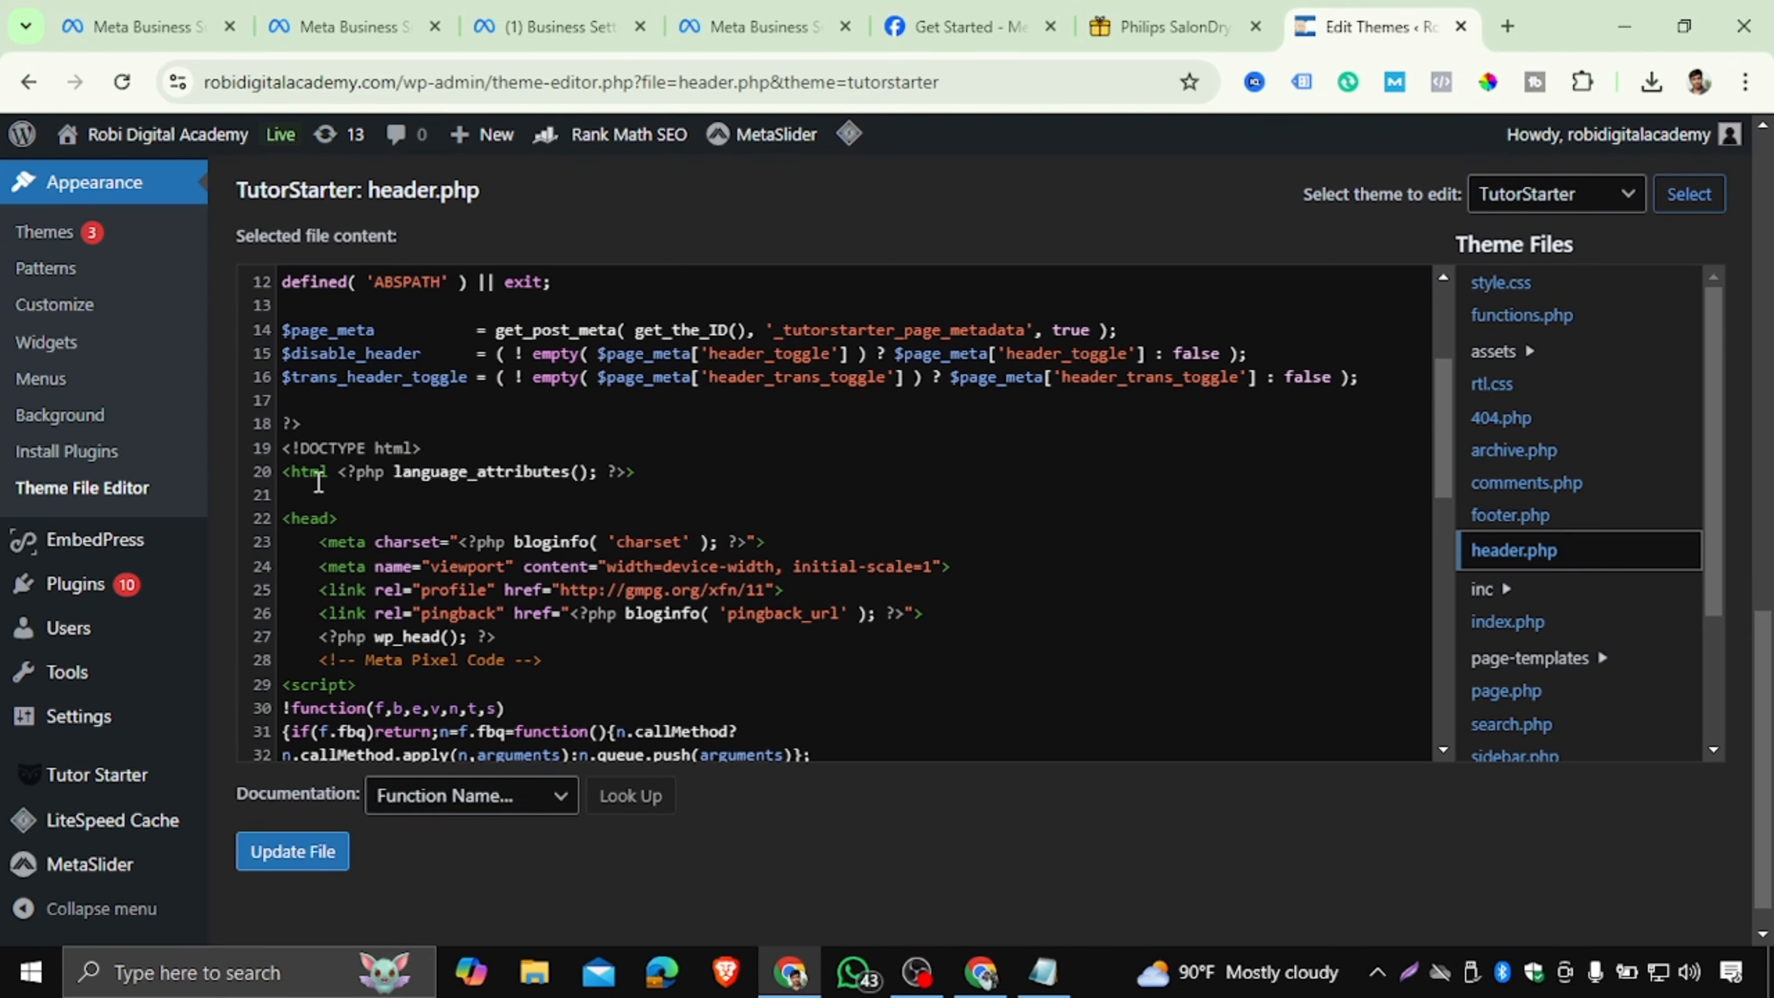
left_click_drag(340, 472, 284, 472)
left_click(396, 502)
scroll(370, 501, "down", 2)
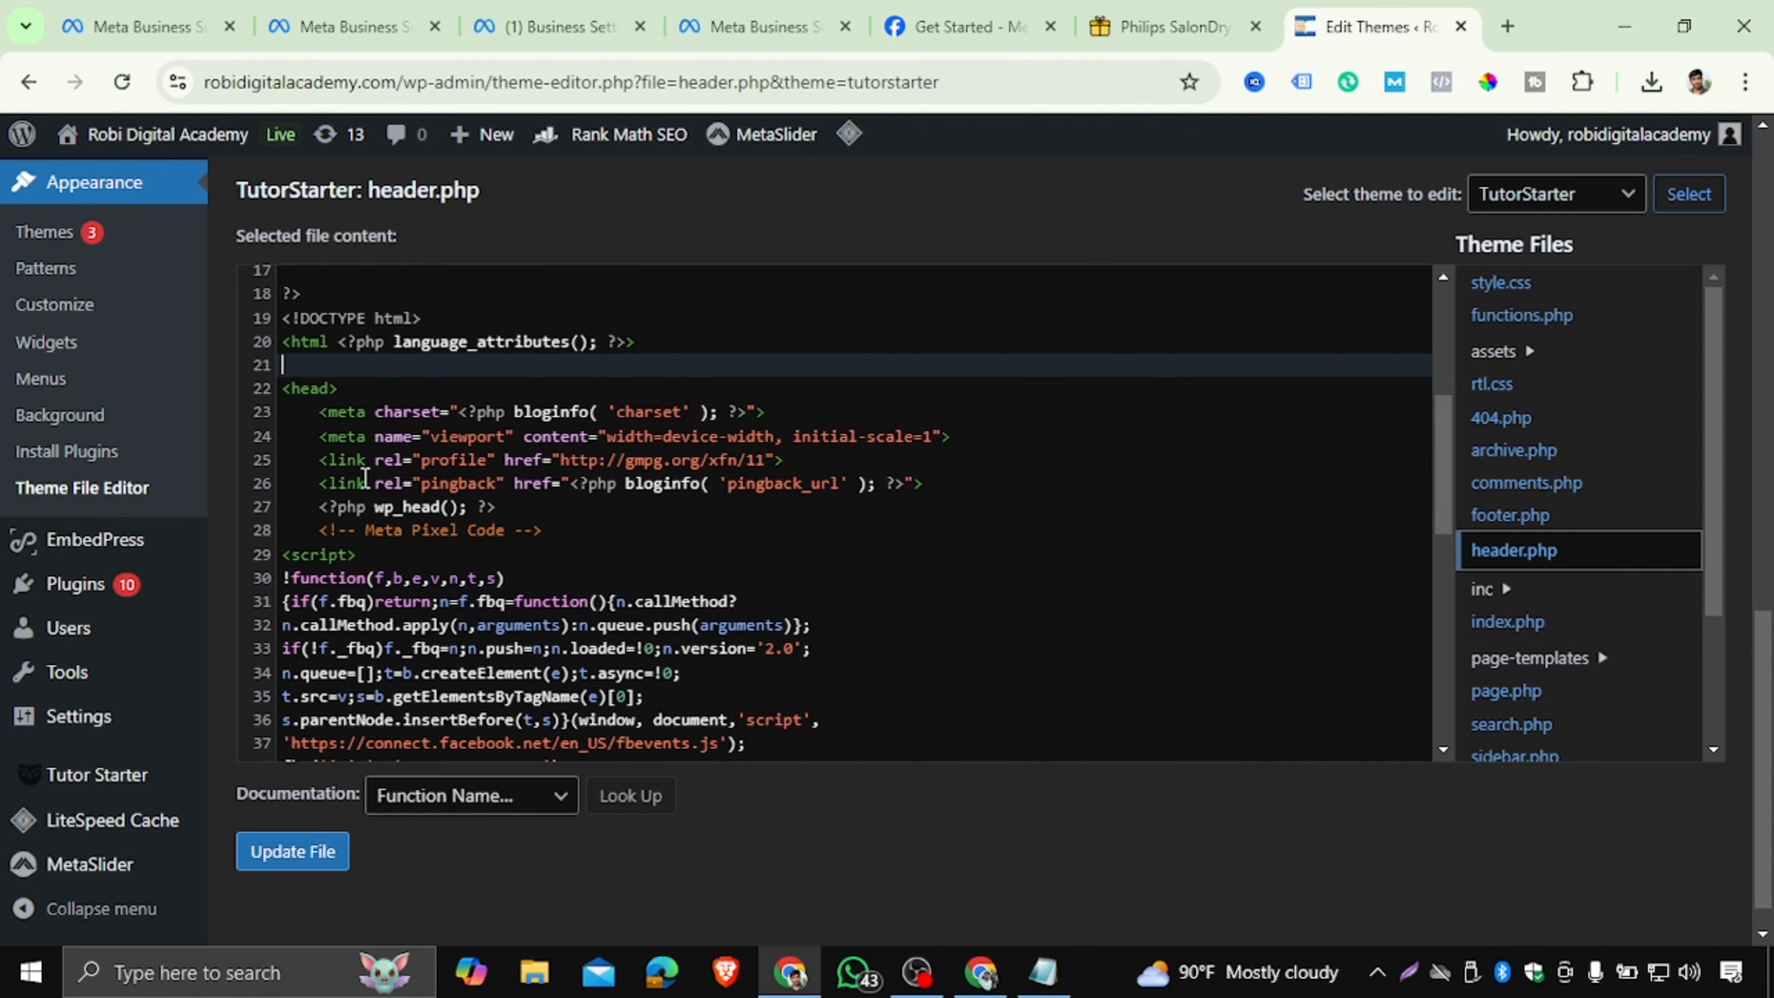
left_click_drag(338, 388, 283, 387)
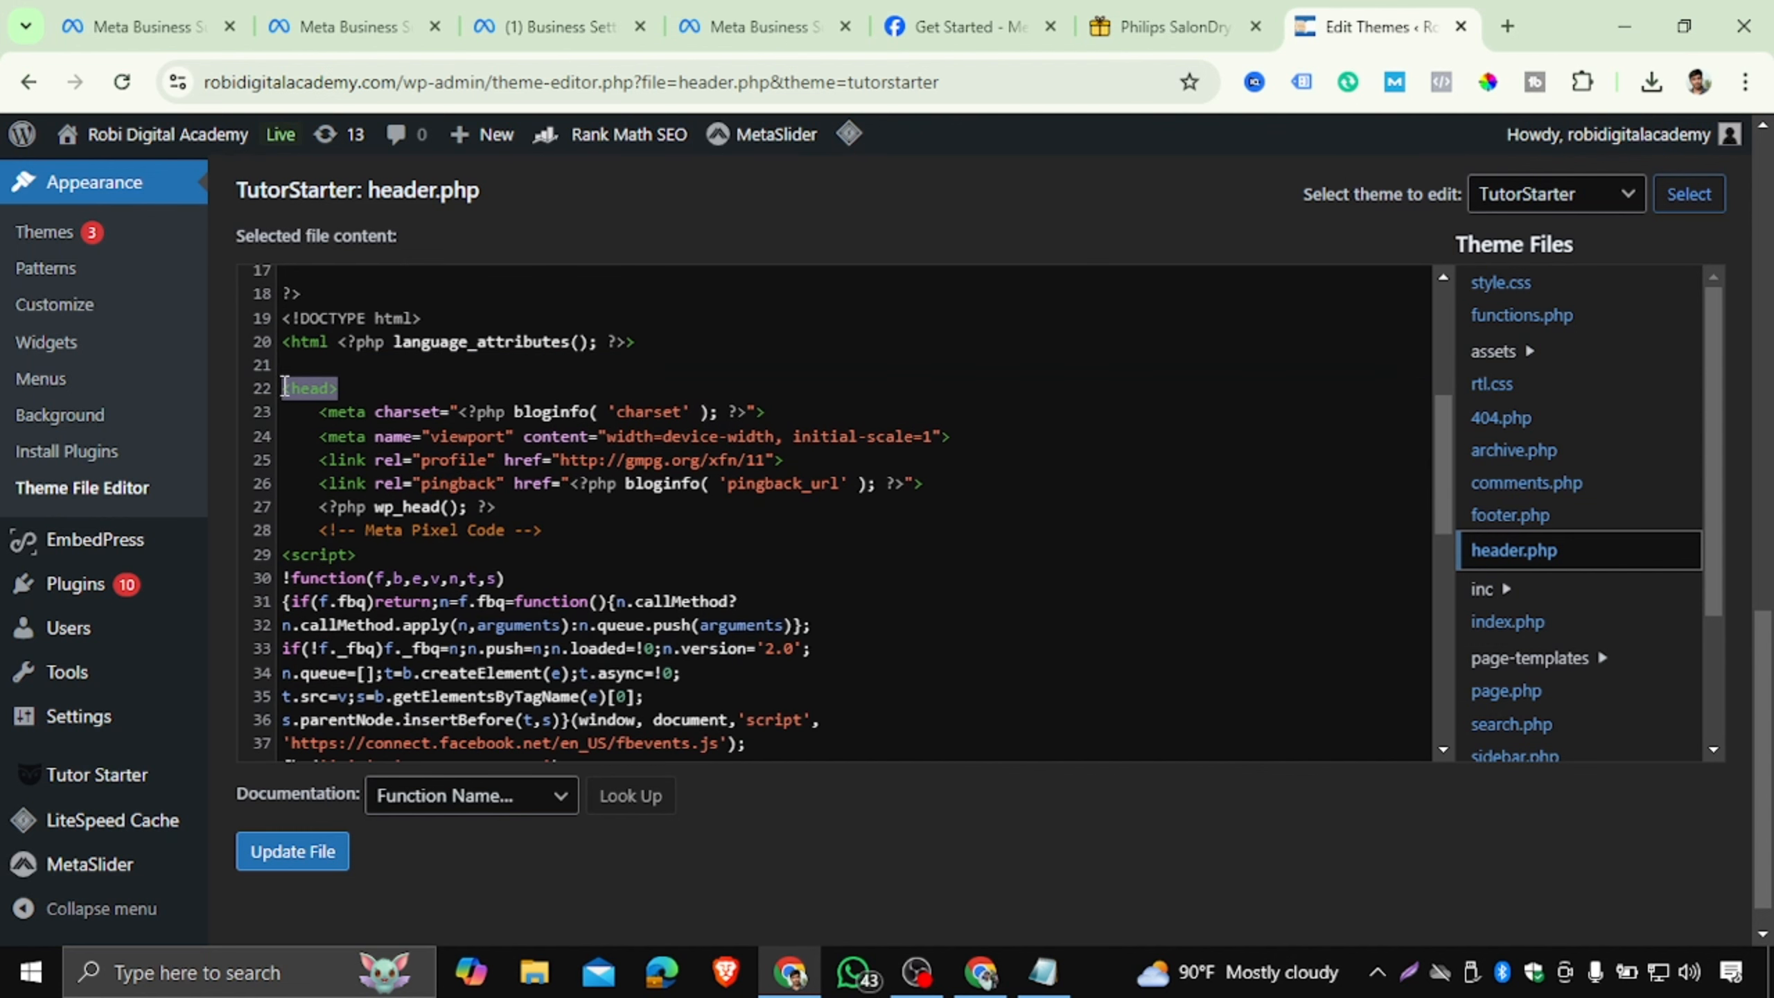
scroll(574, 517, "down", 2)
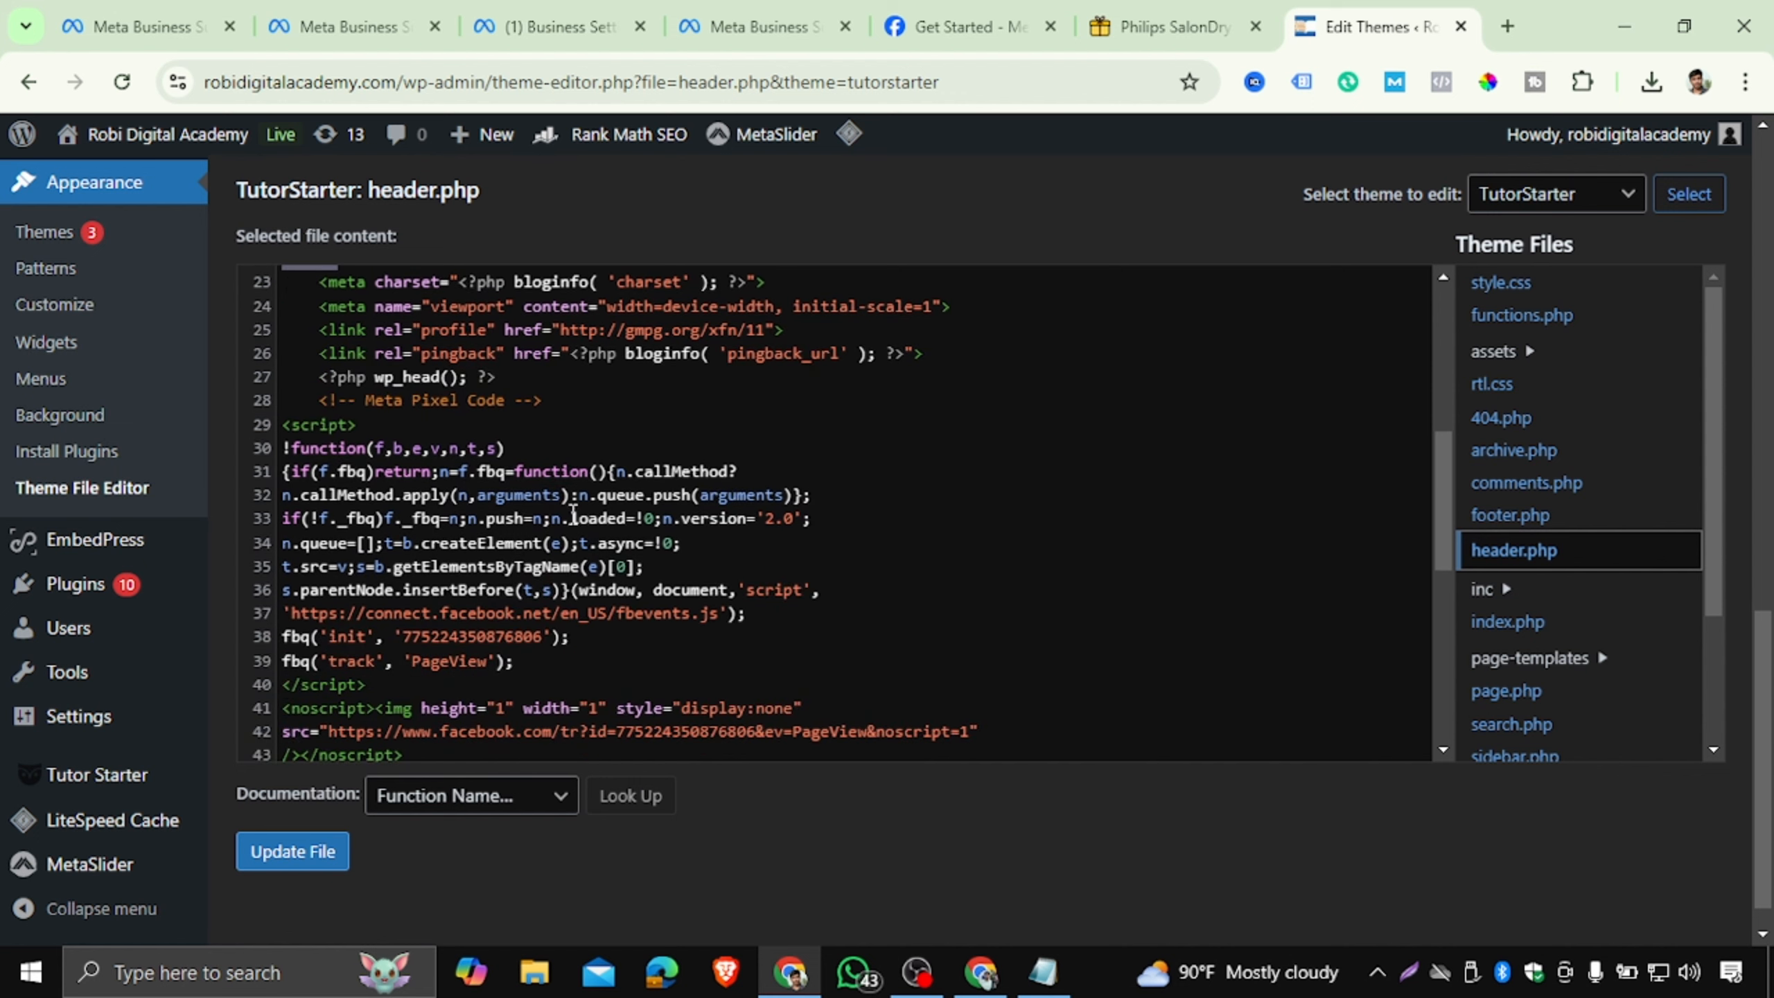
scroll(574, 518, "down", 4)
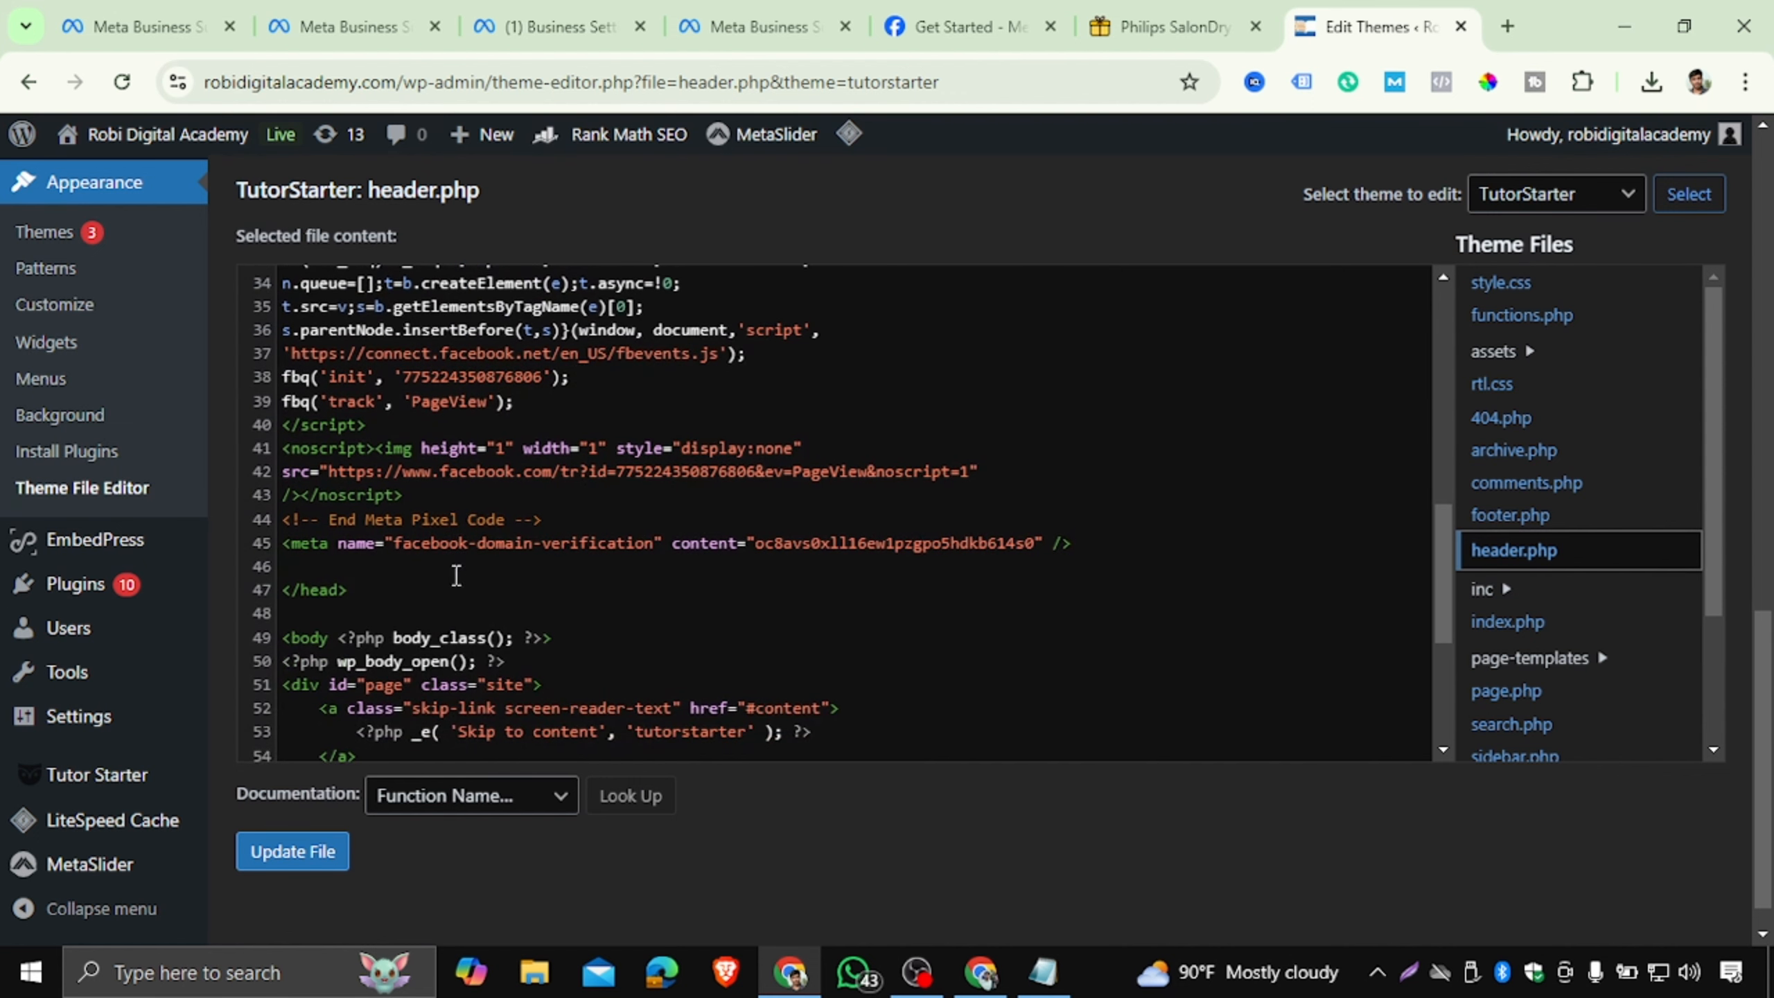
left_click(378, 588)
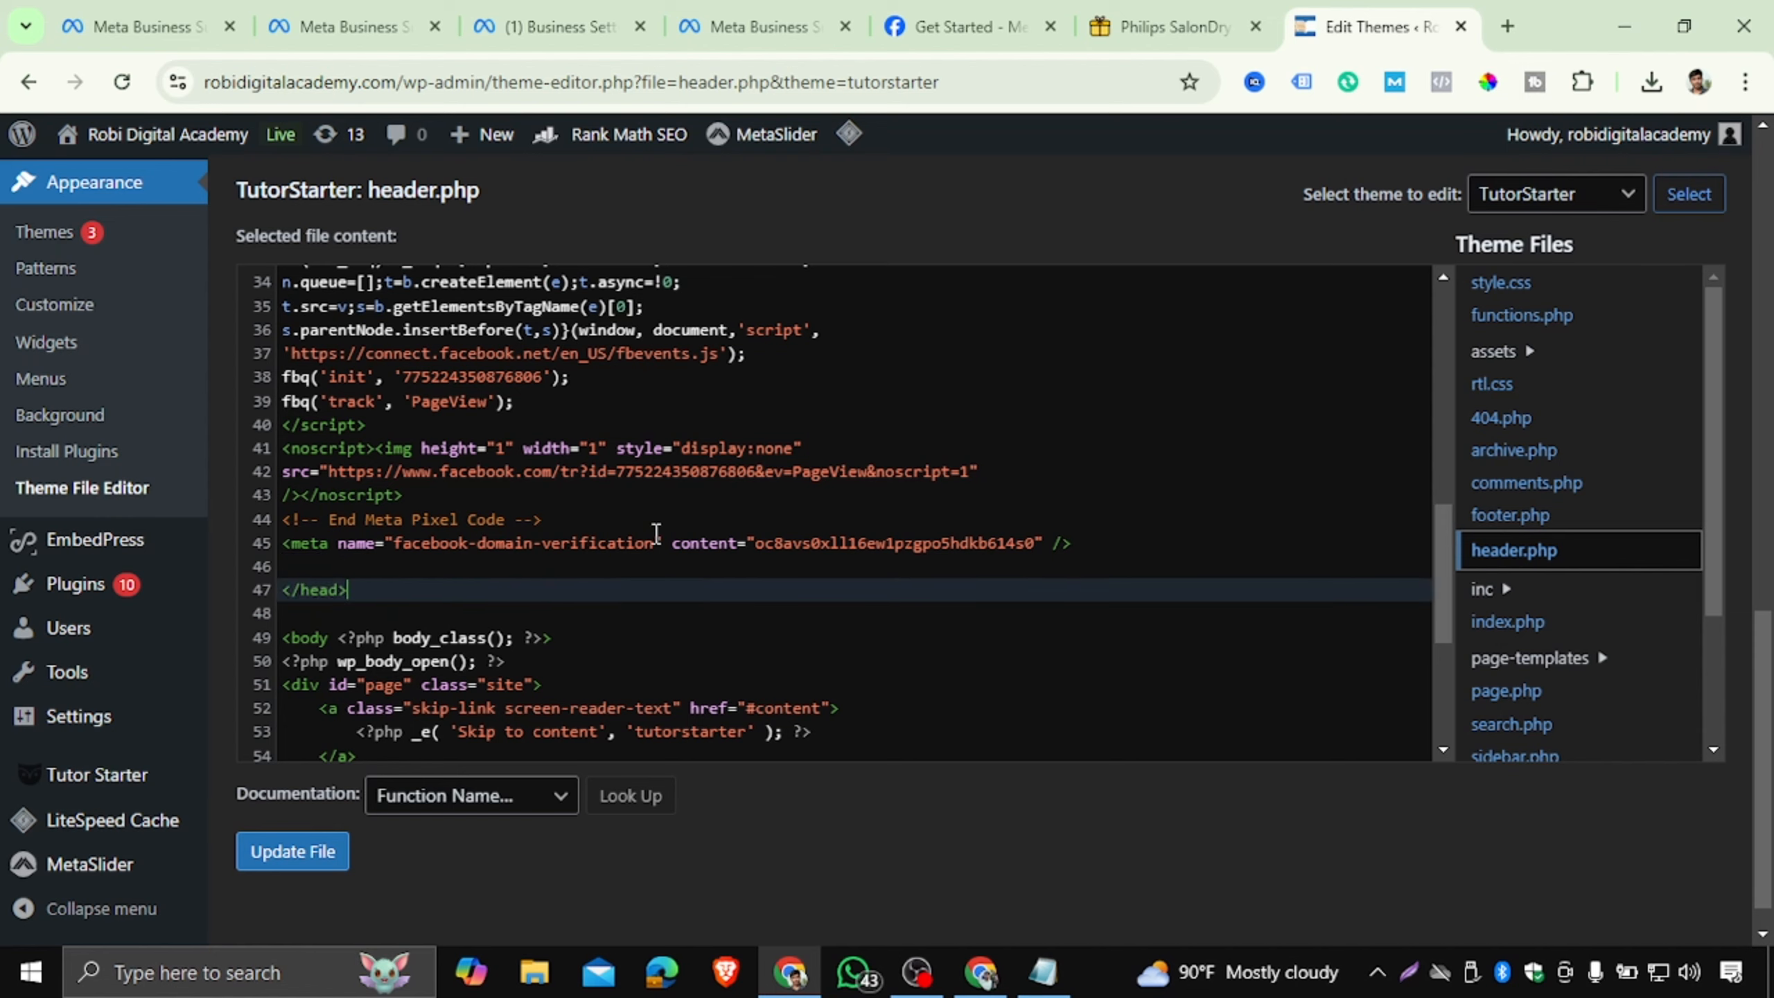
Review the head section with its existing Meta Pixel block, then leave the caret at </head>.
scroll(657, 533, "up", 6)
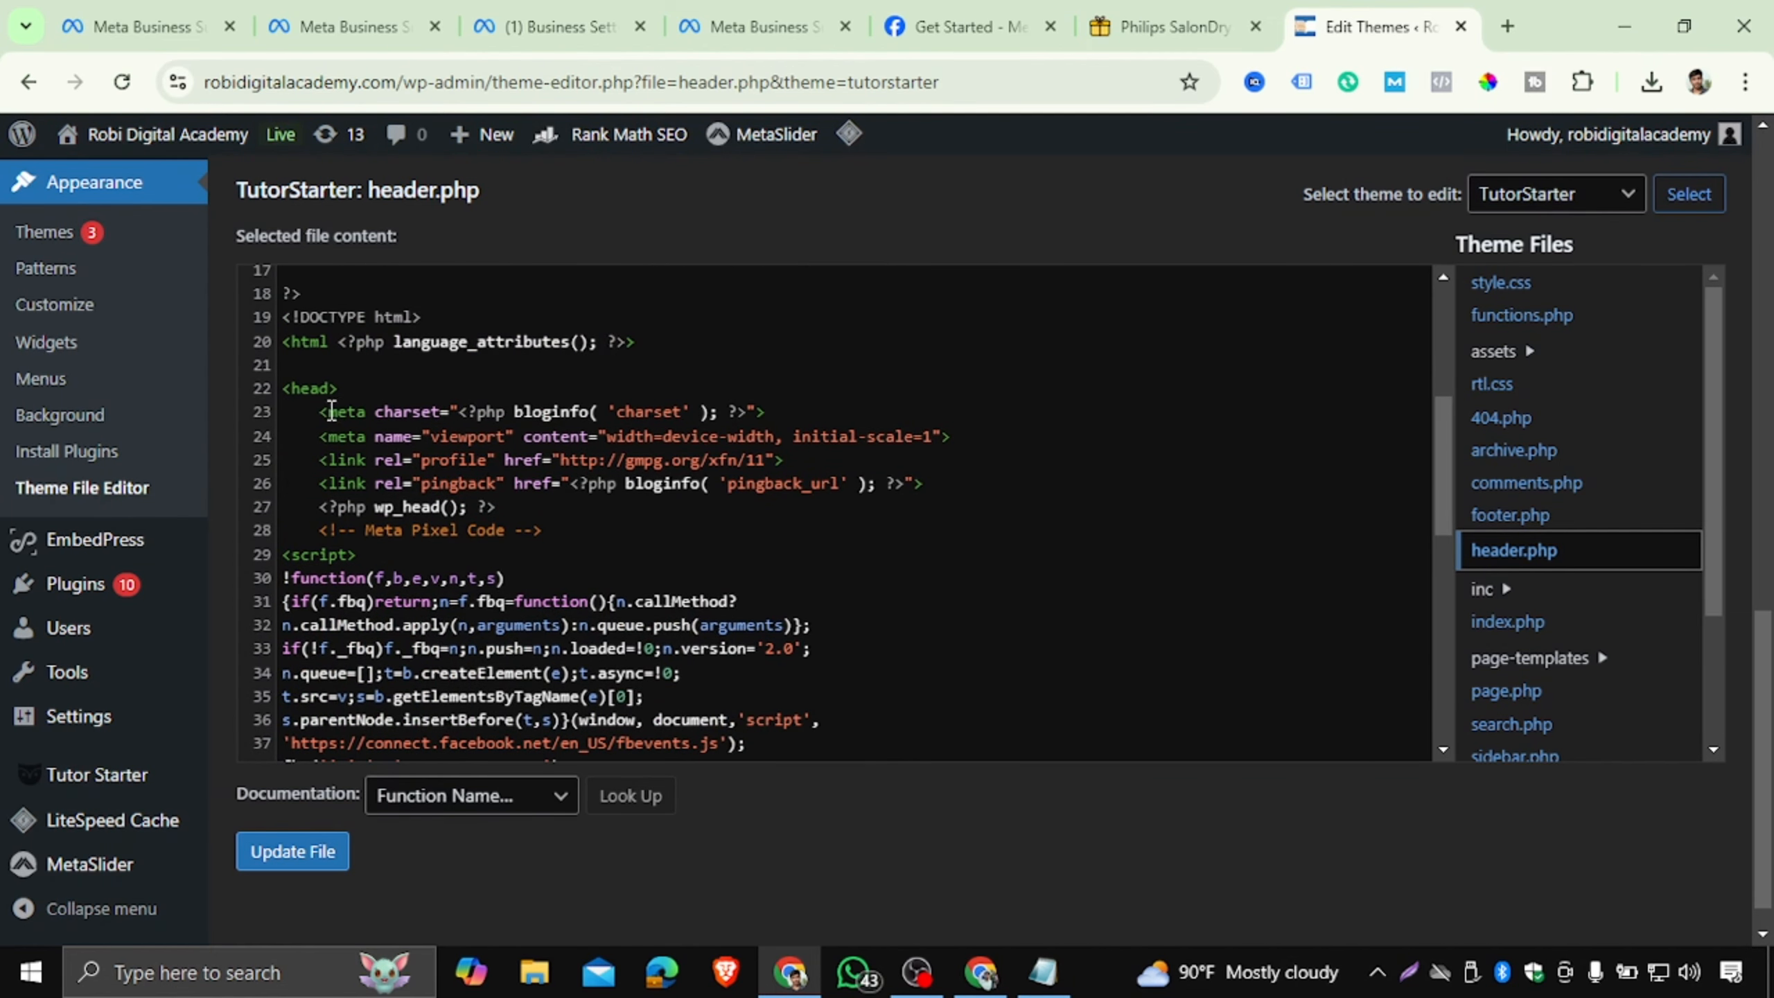
left_click_drag(286, 396, 621, 508)
scroll(622, 505, "up", 7)
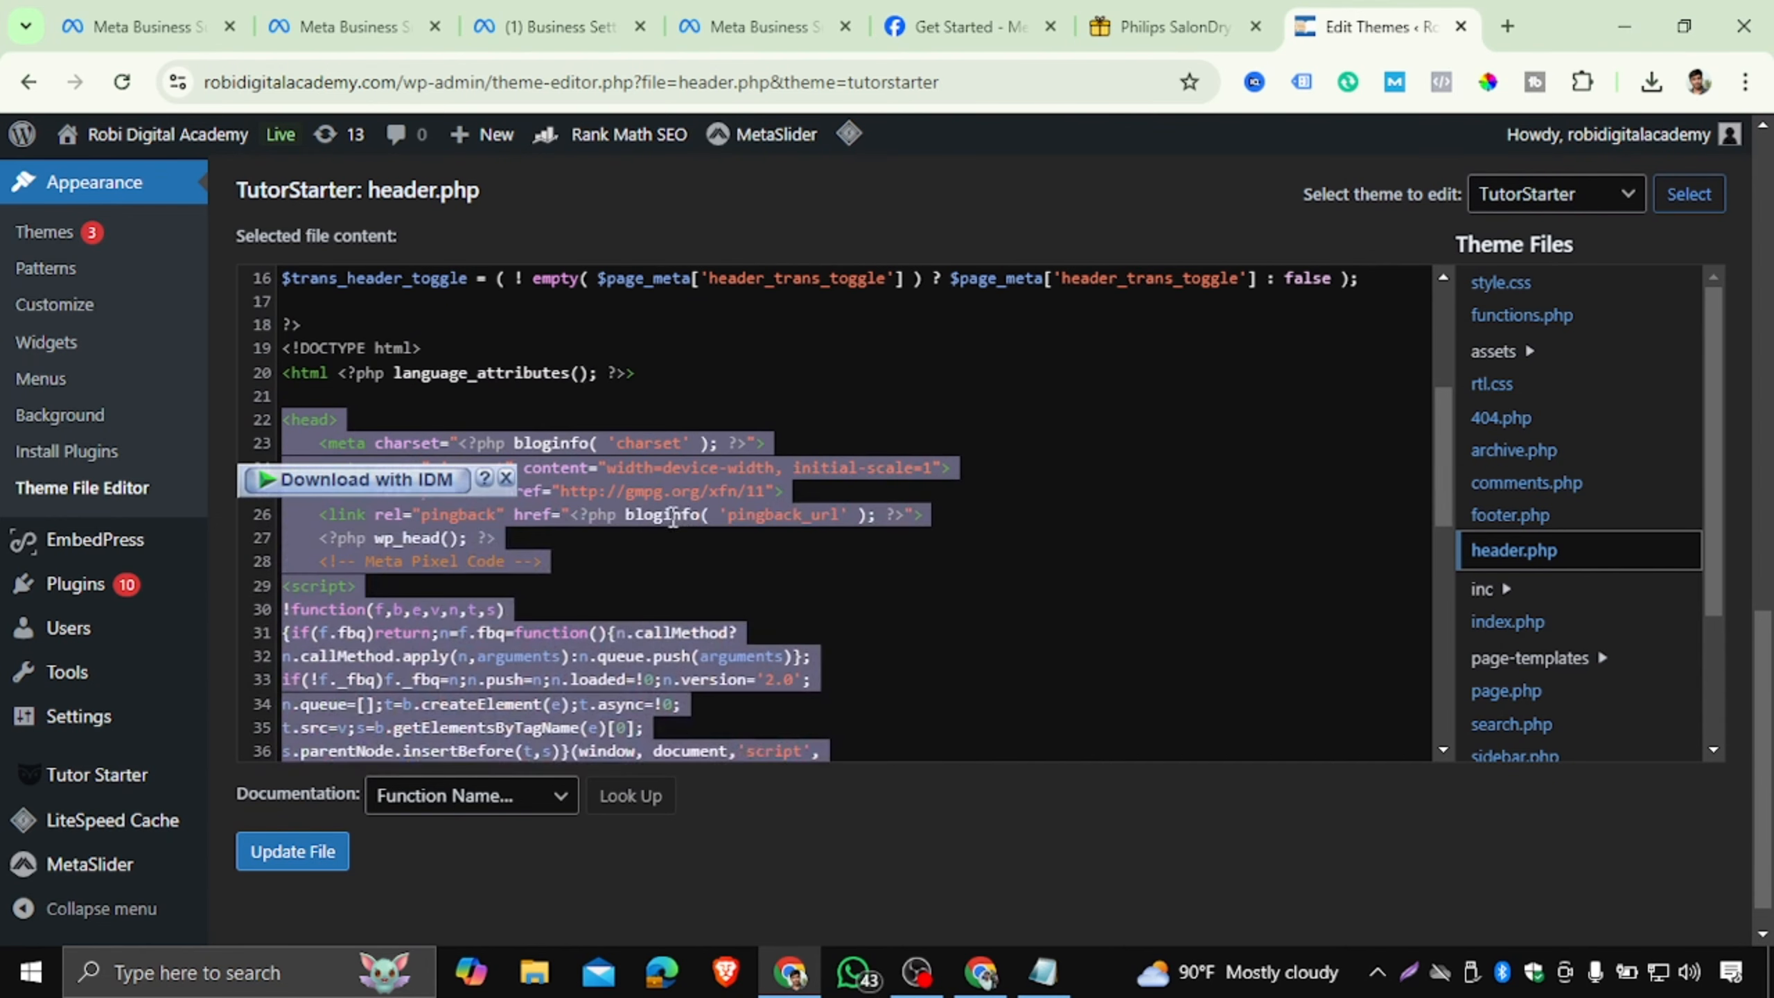
scroll(683, 516, "down", 2)
scroll(756, 542, "up", 5)
scroll(756, 542, "down", 15)
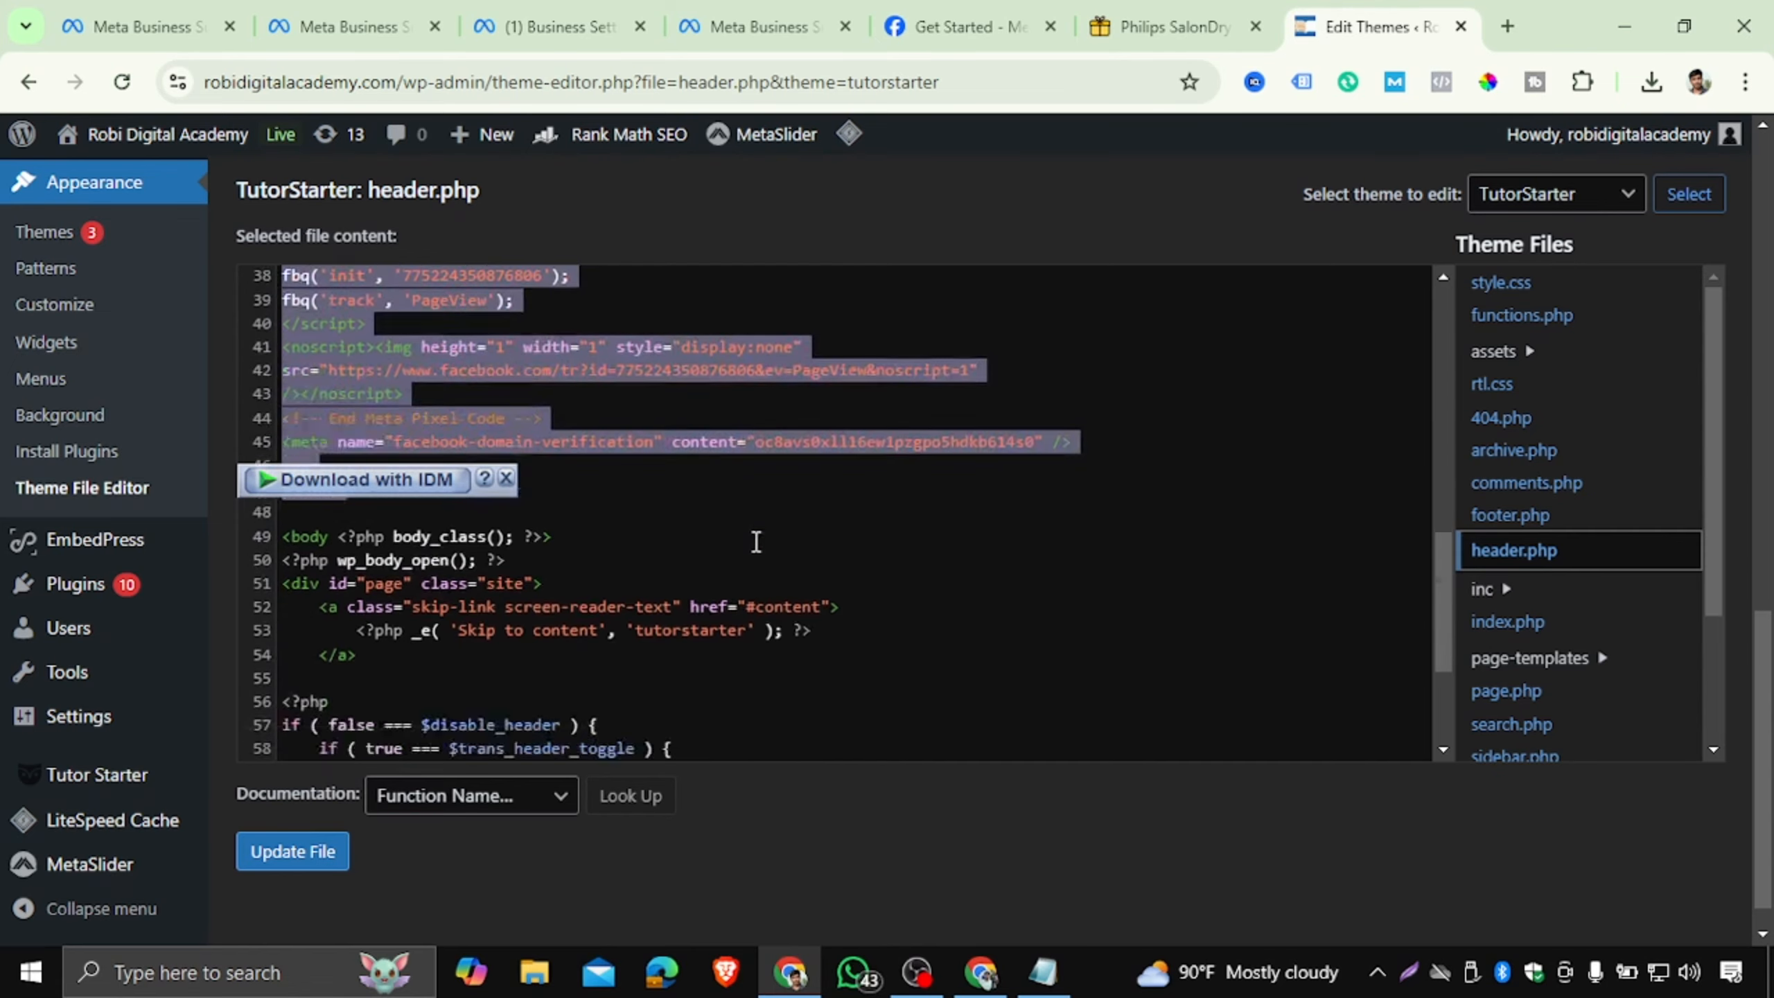
scroll(756, 542, "up", 4)
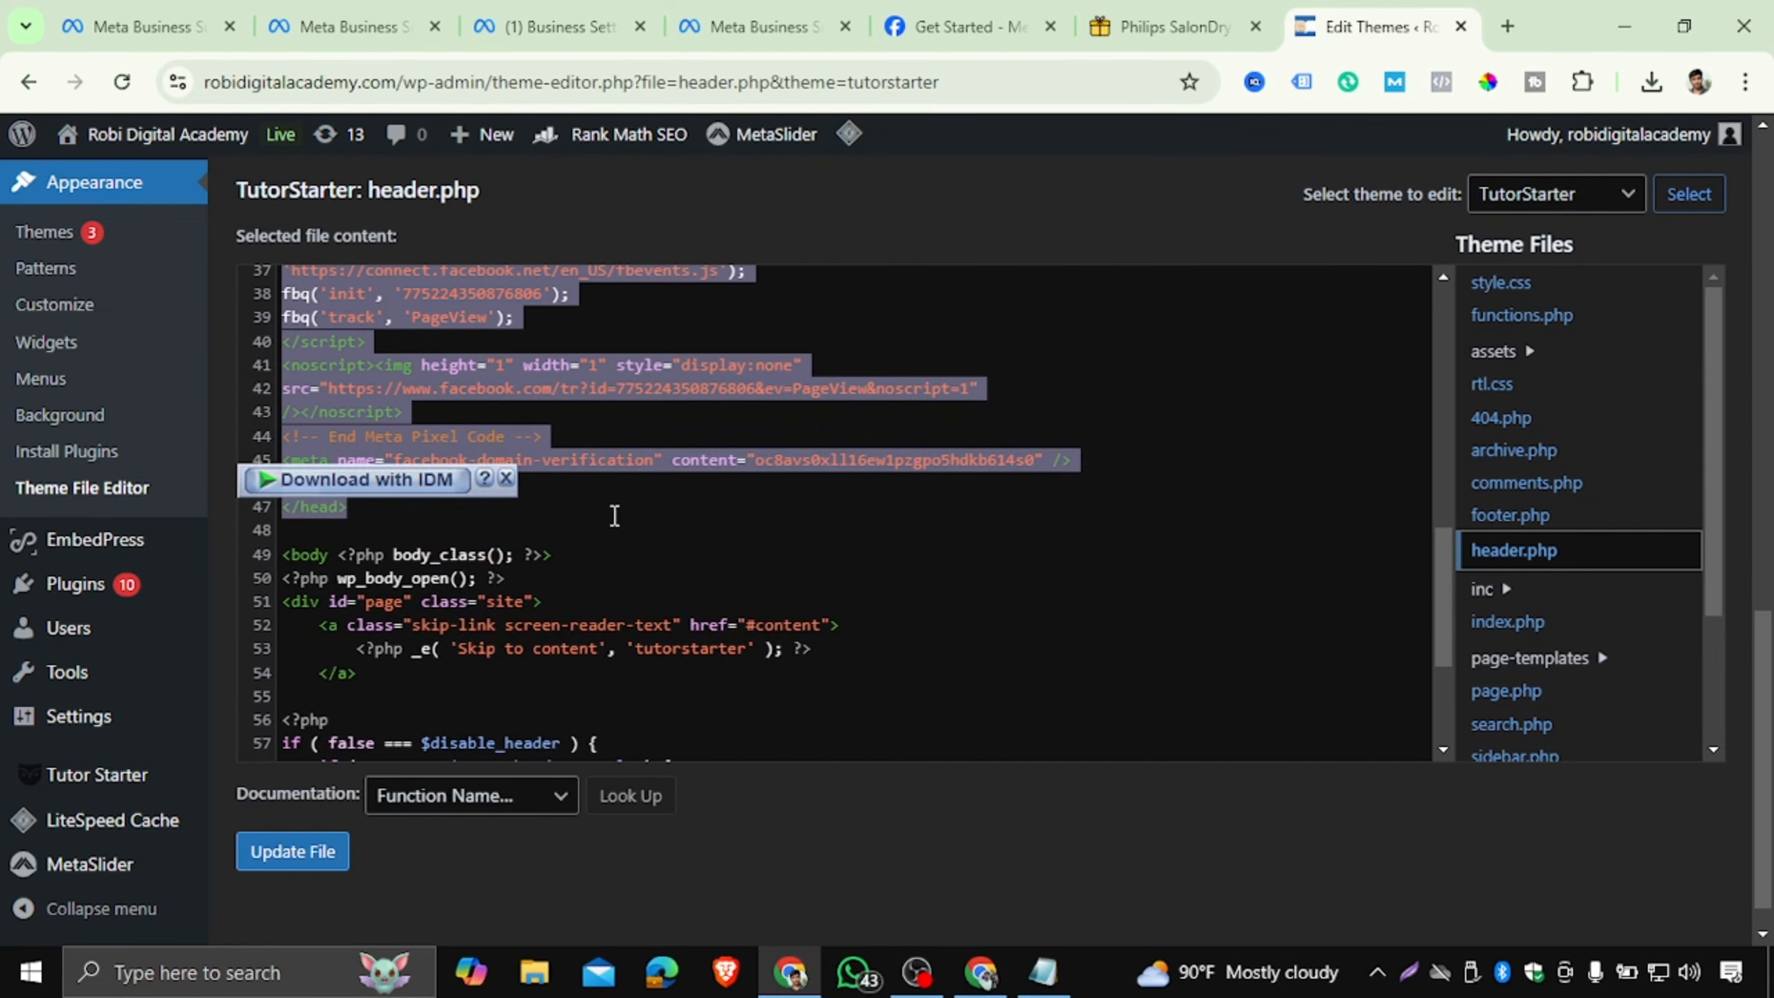
left_click(506, 479)
left_click(674, 507)
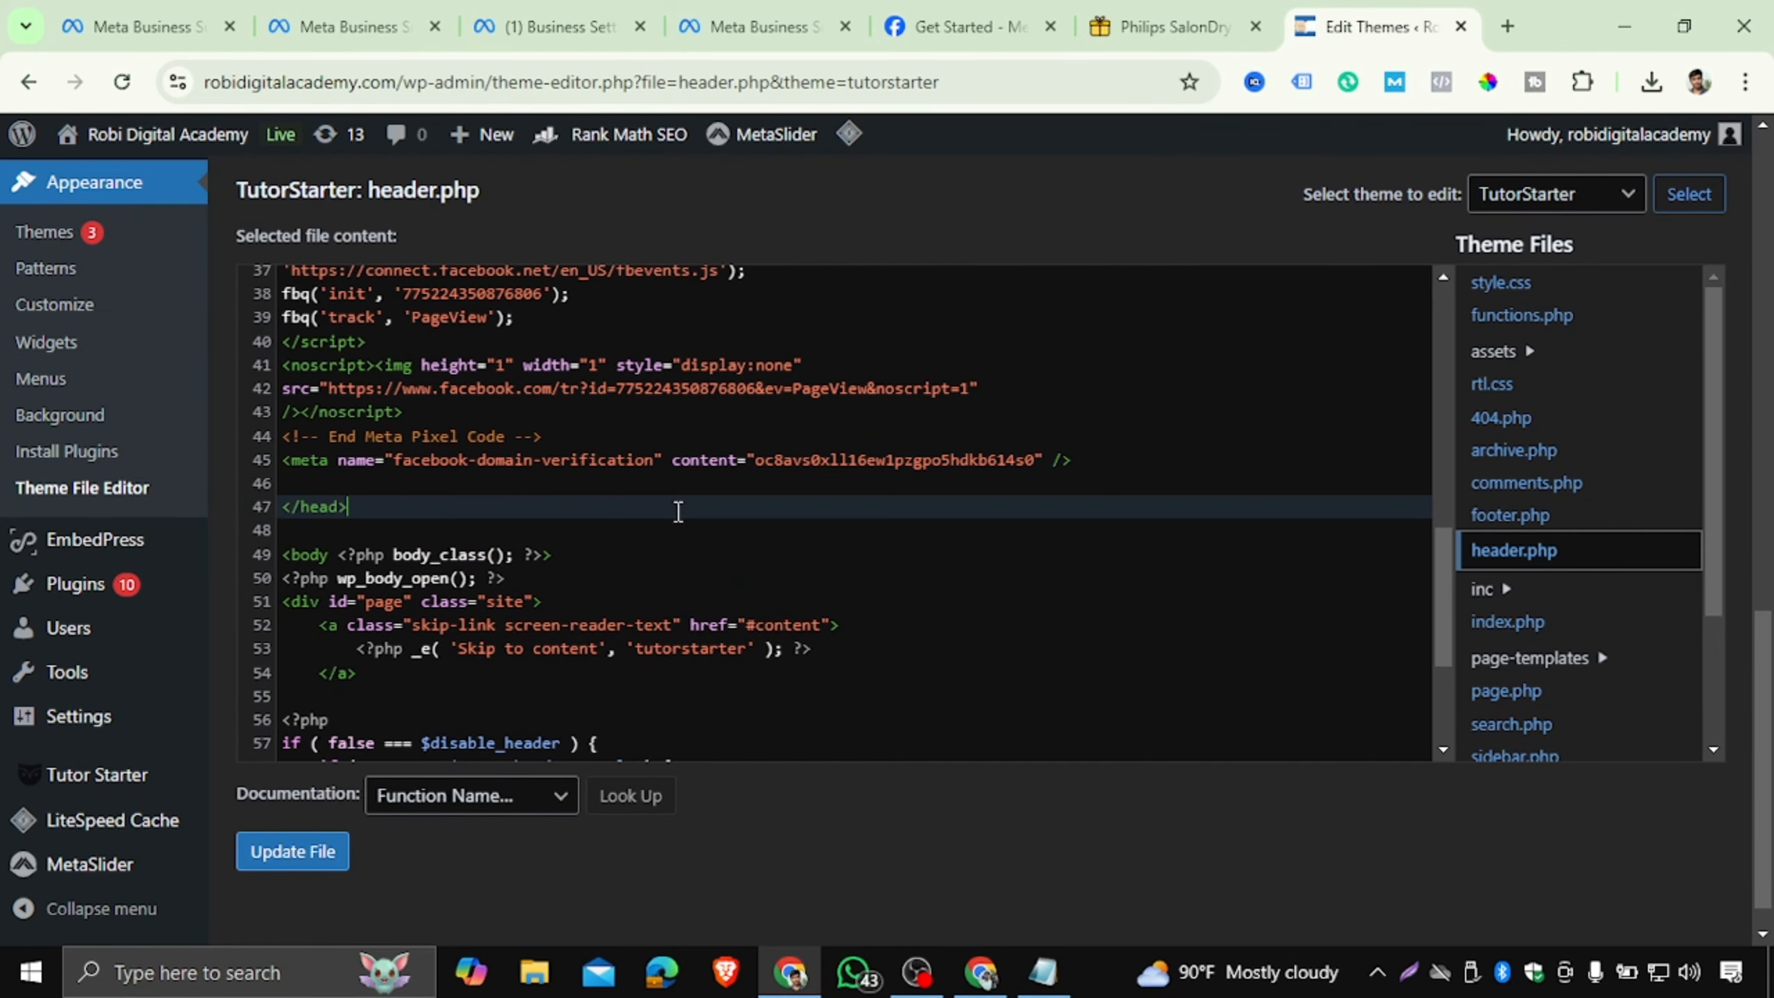
scroll(366, 465, "up", 2)
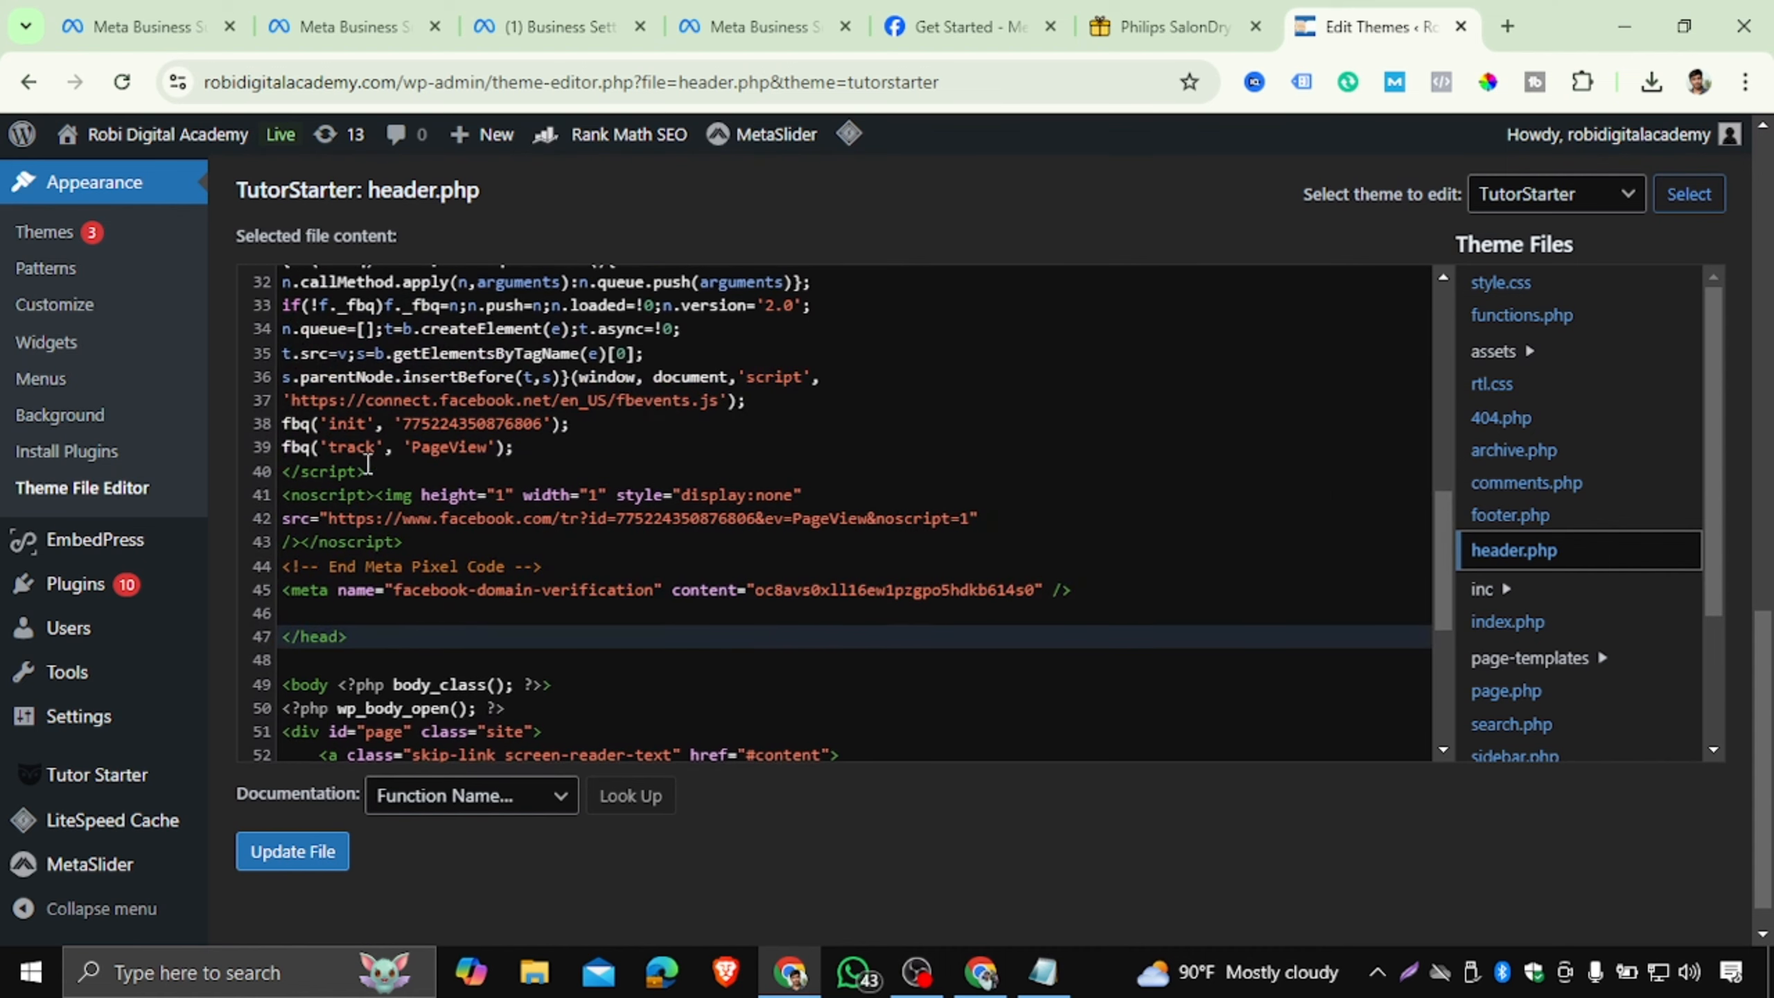
left_click(1041, 970)
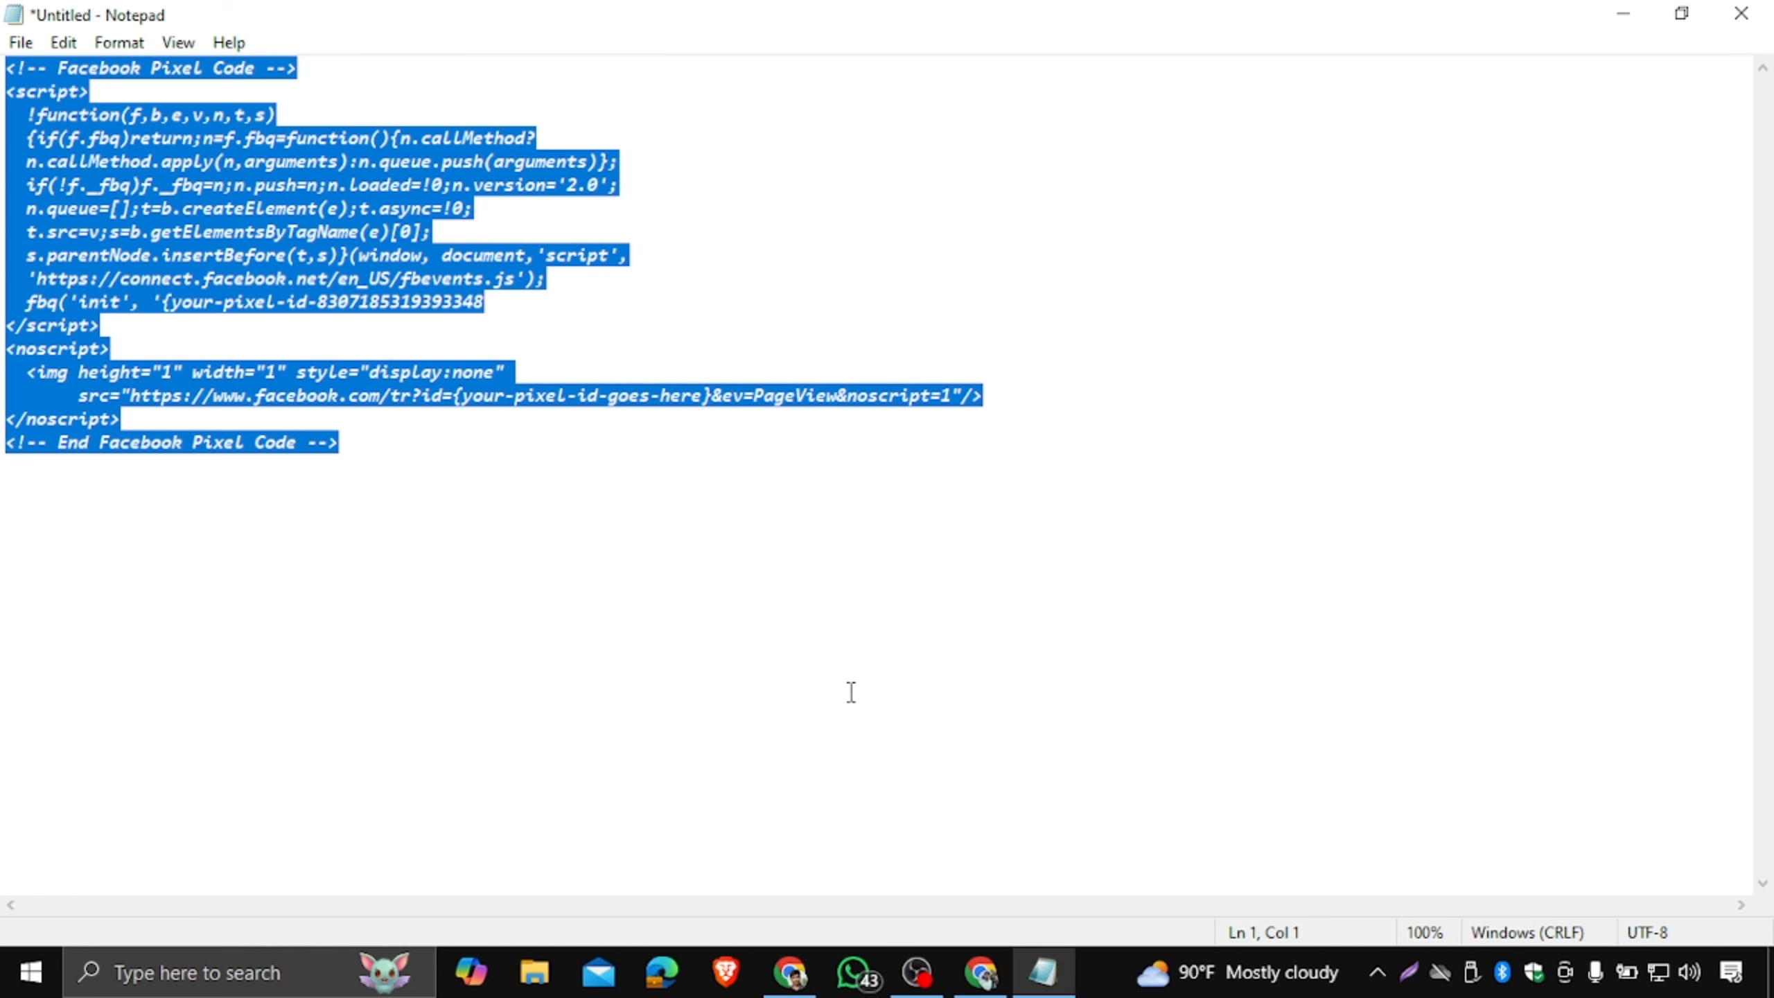
right_click(377, 234)
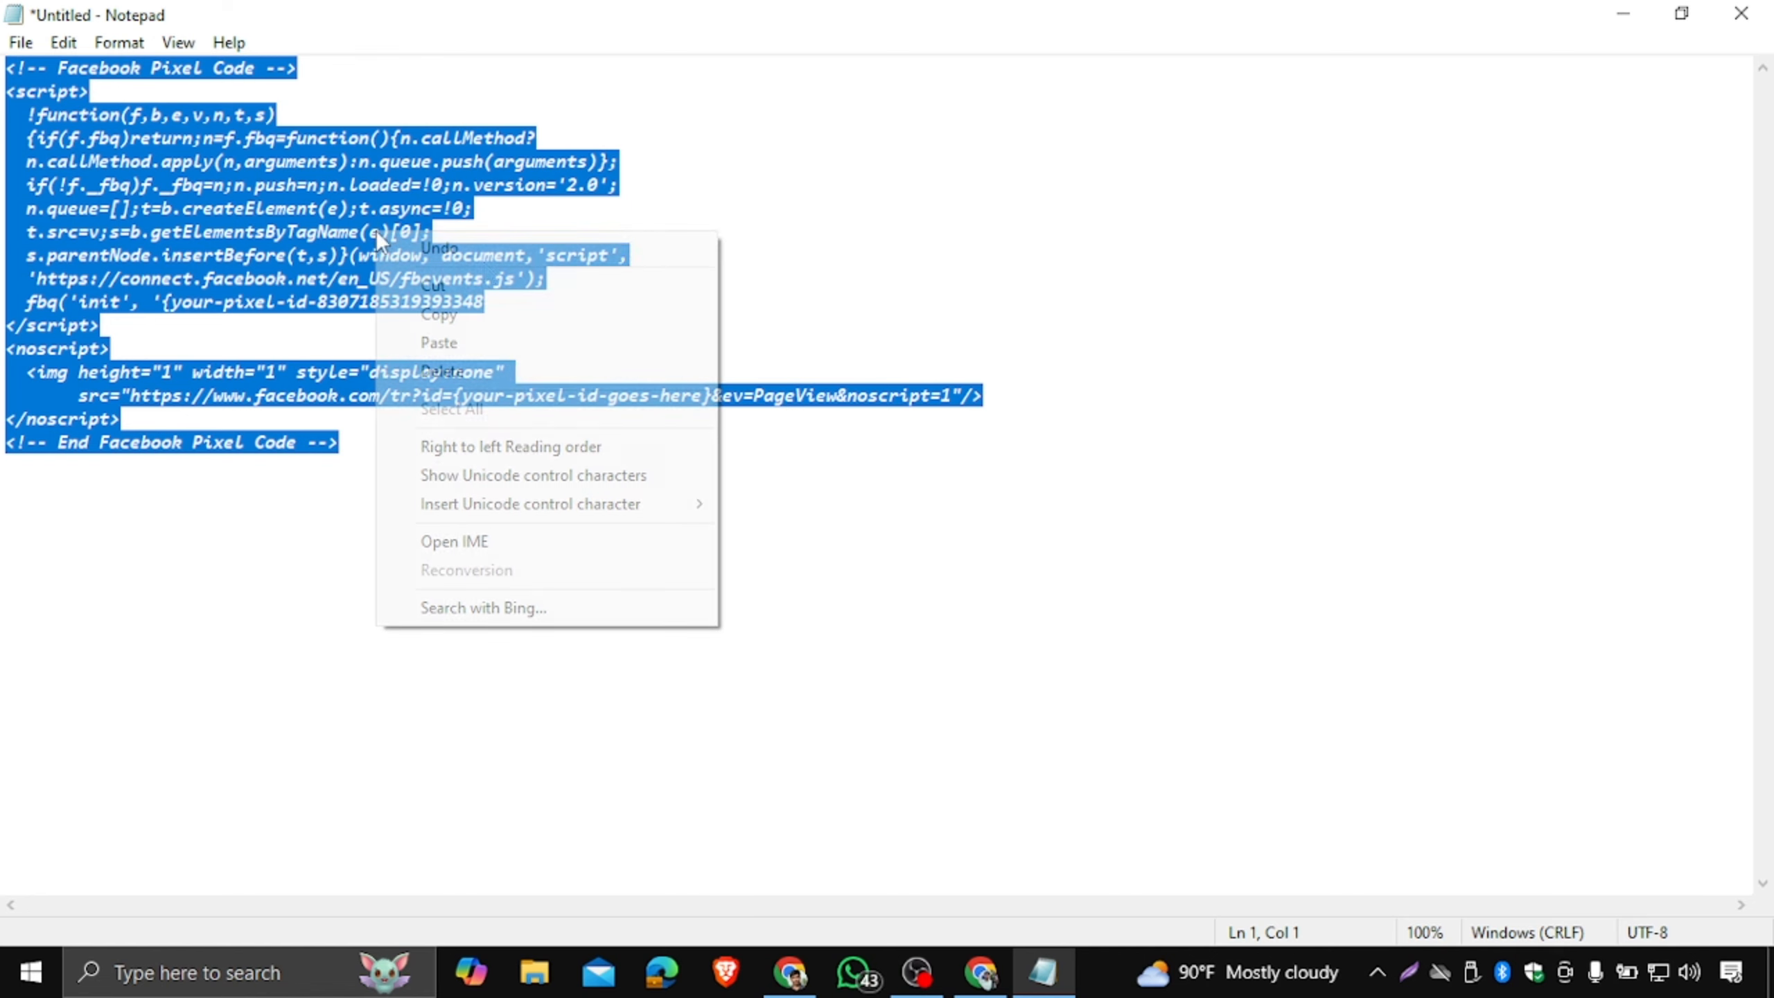
left_click(436, 316)
left_click(982, 954)
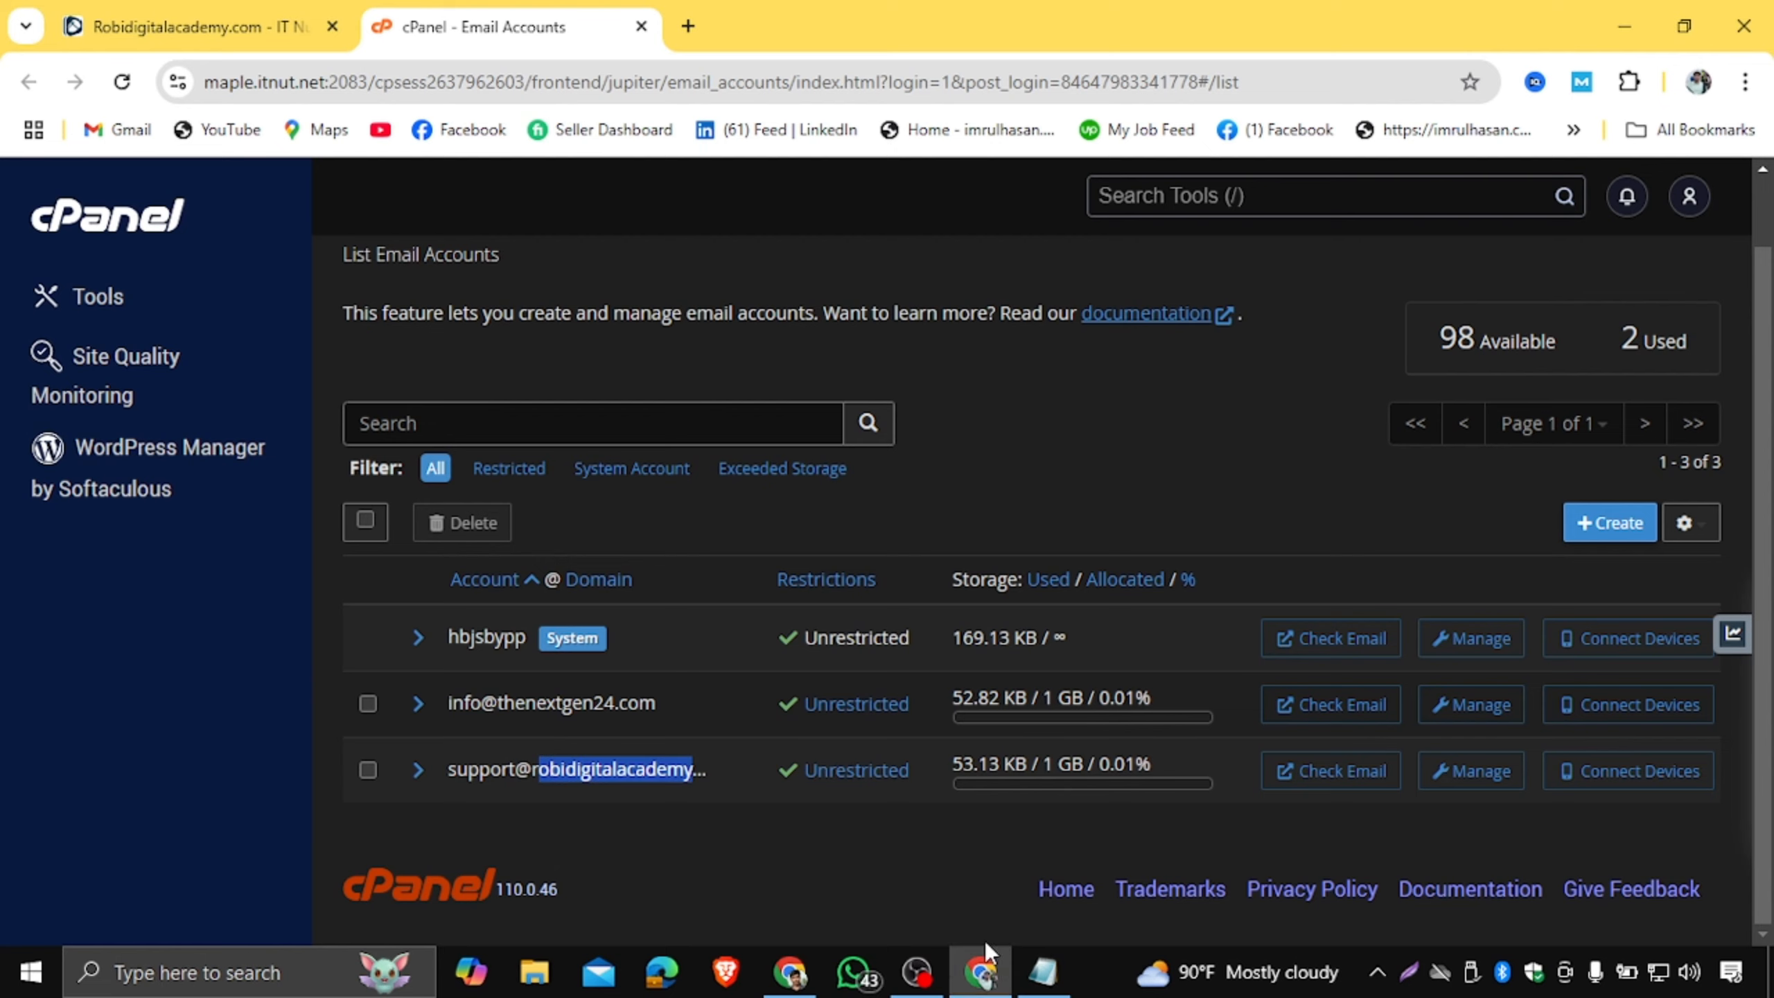
left_click(791, 971)
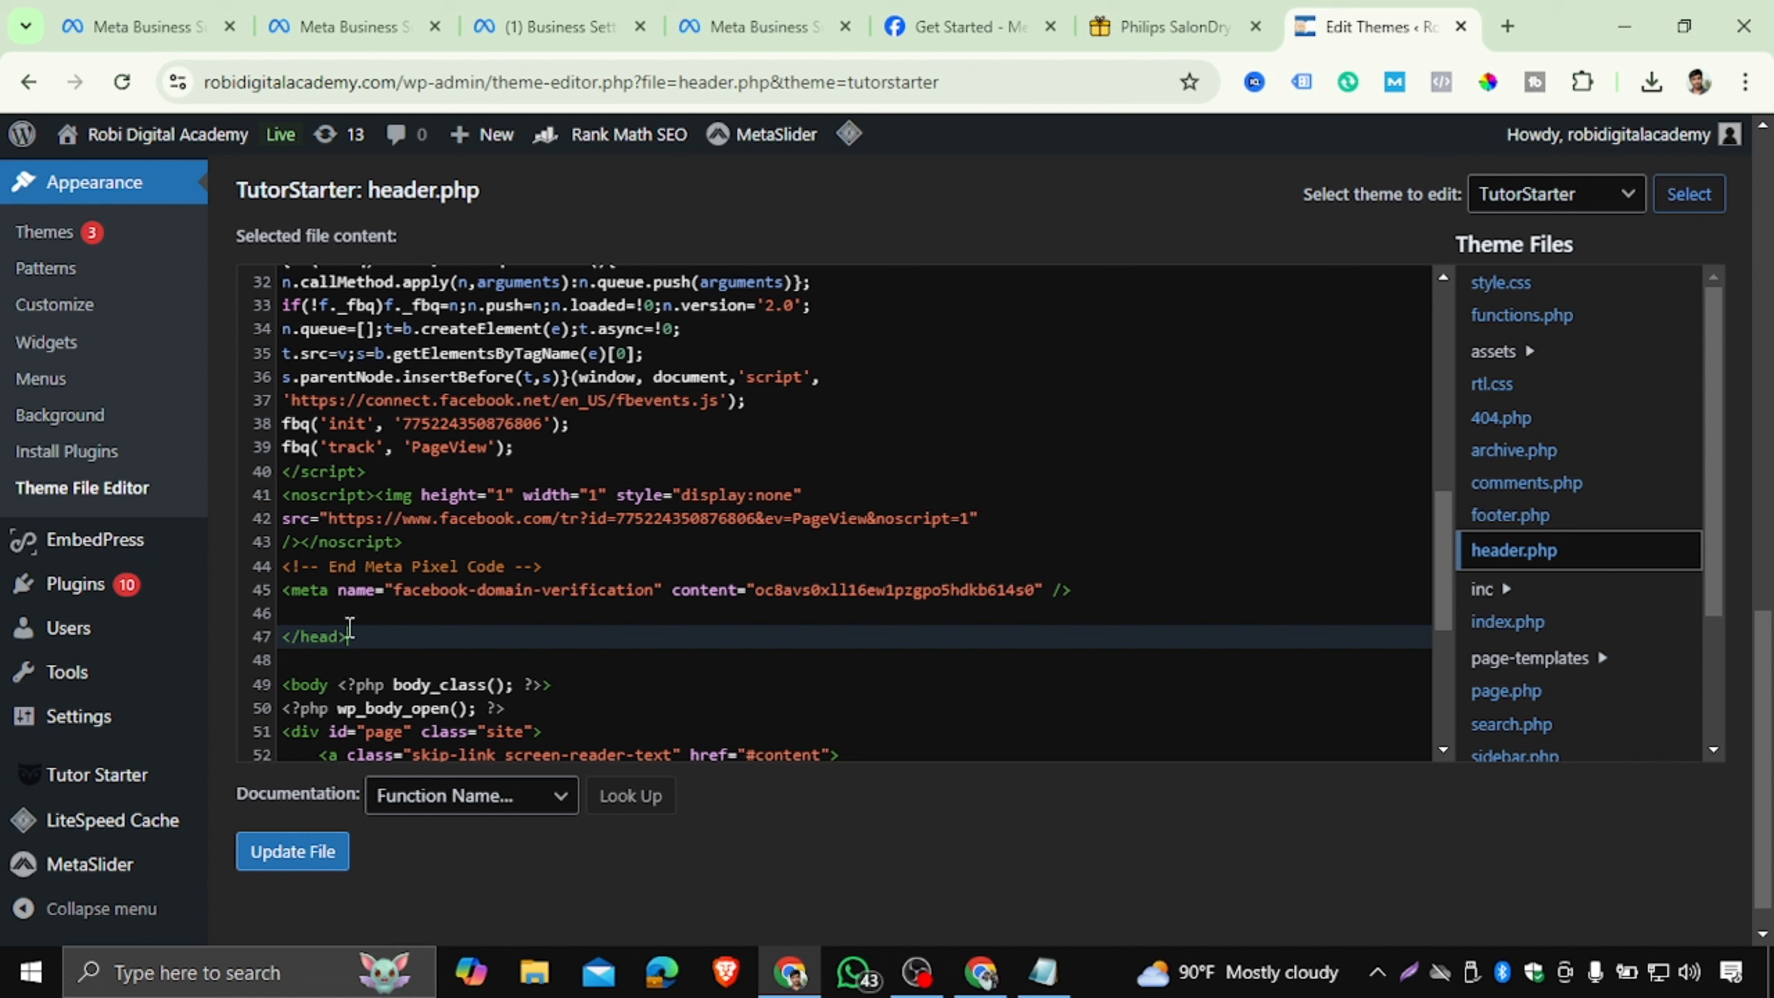
Paste the Facebook Pixel code after the domain-verification meta line, above </head>.
left_click(1089, 590)
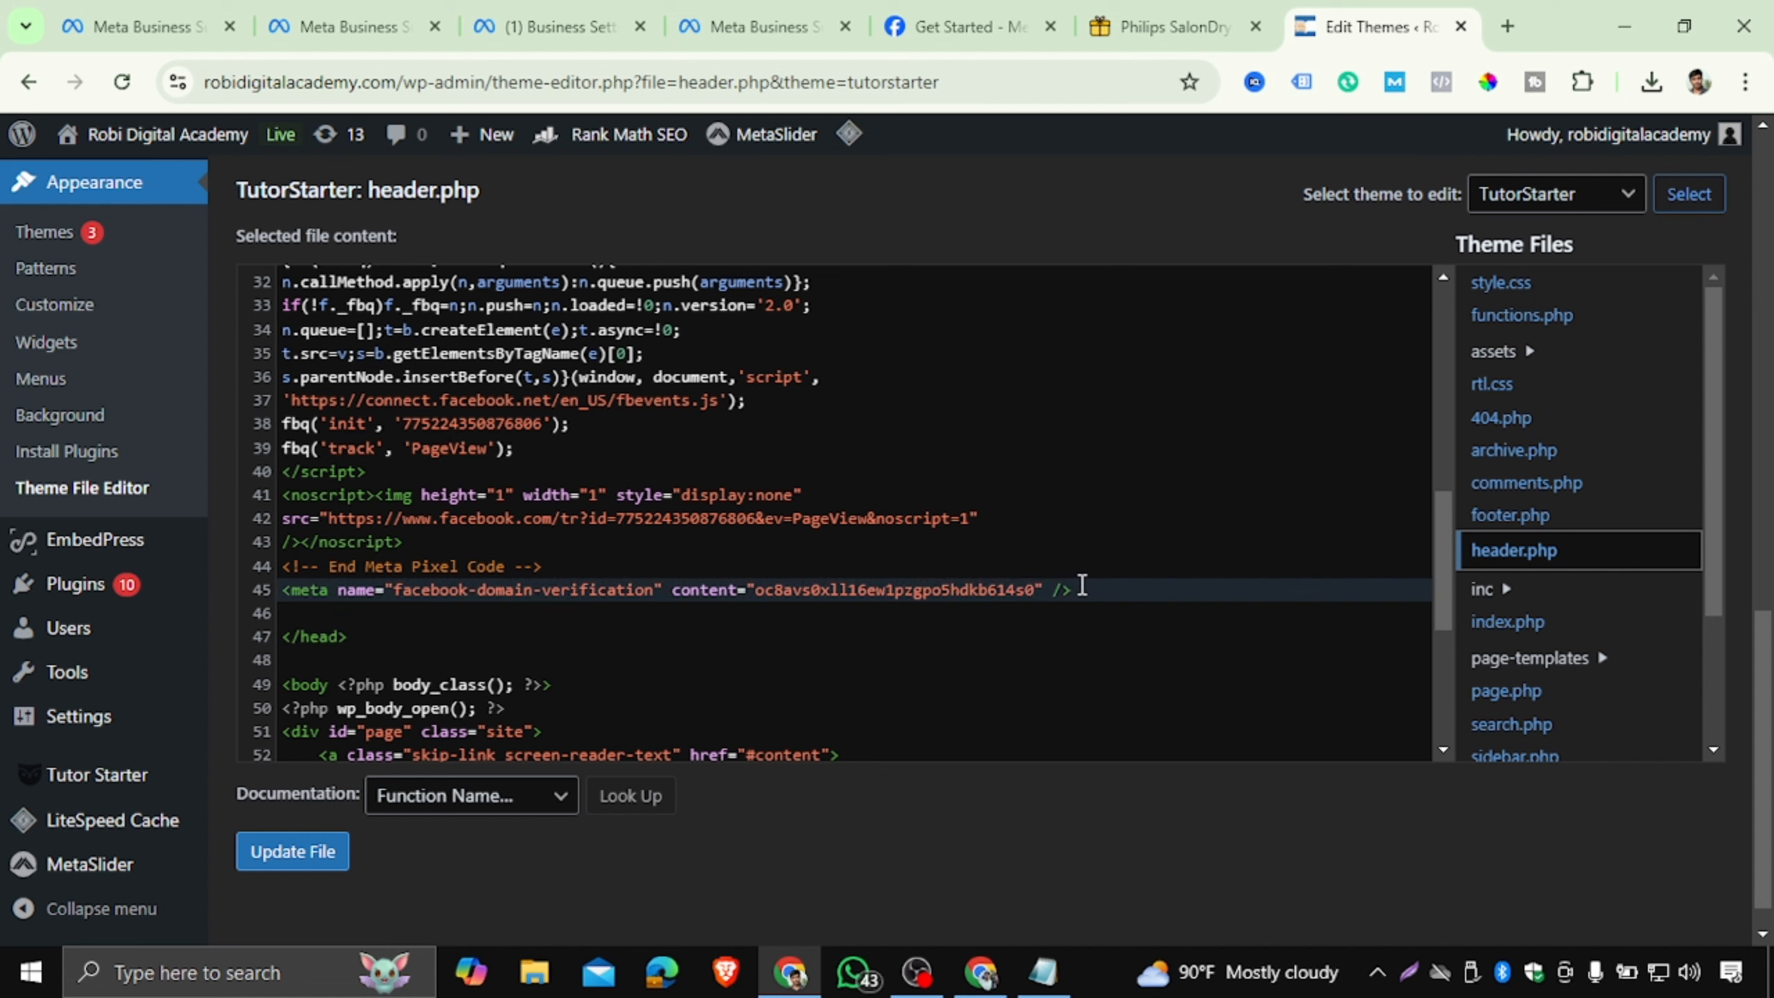
key("Return")
key("Return")
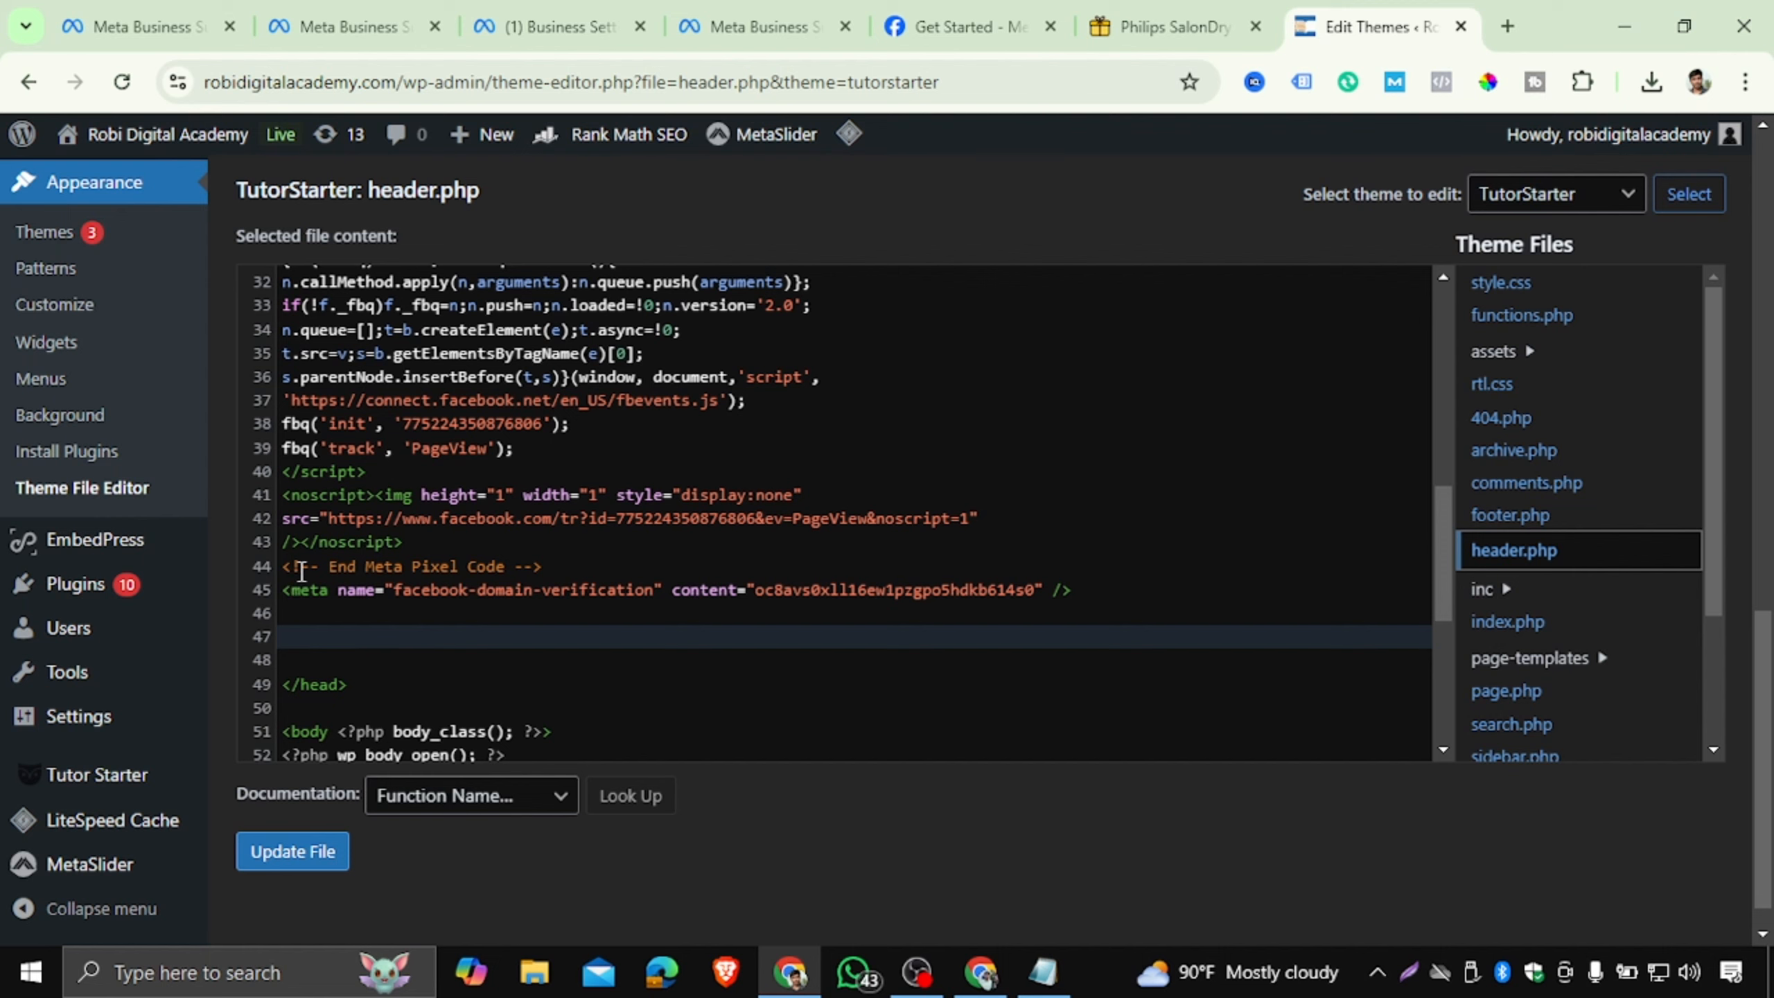
key("ctrl+v")
scroll(561, 545, "down", 3)
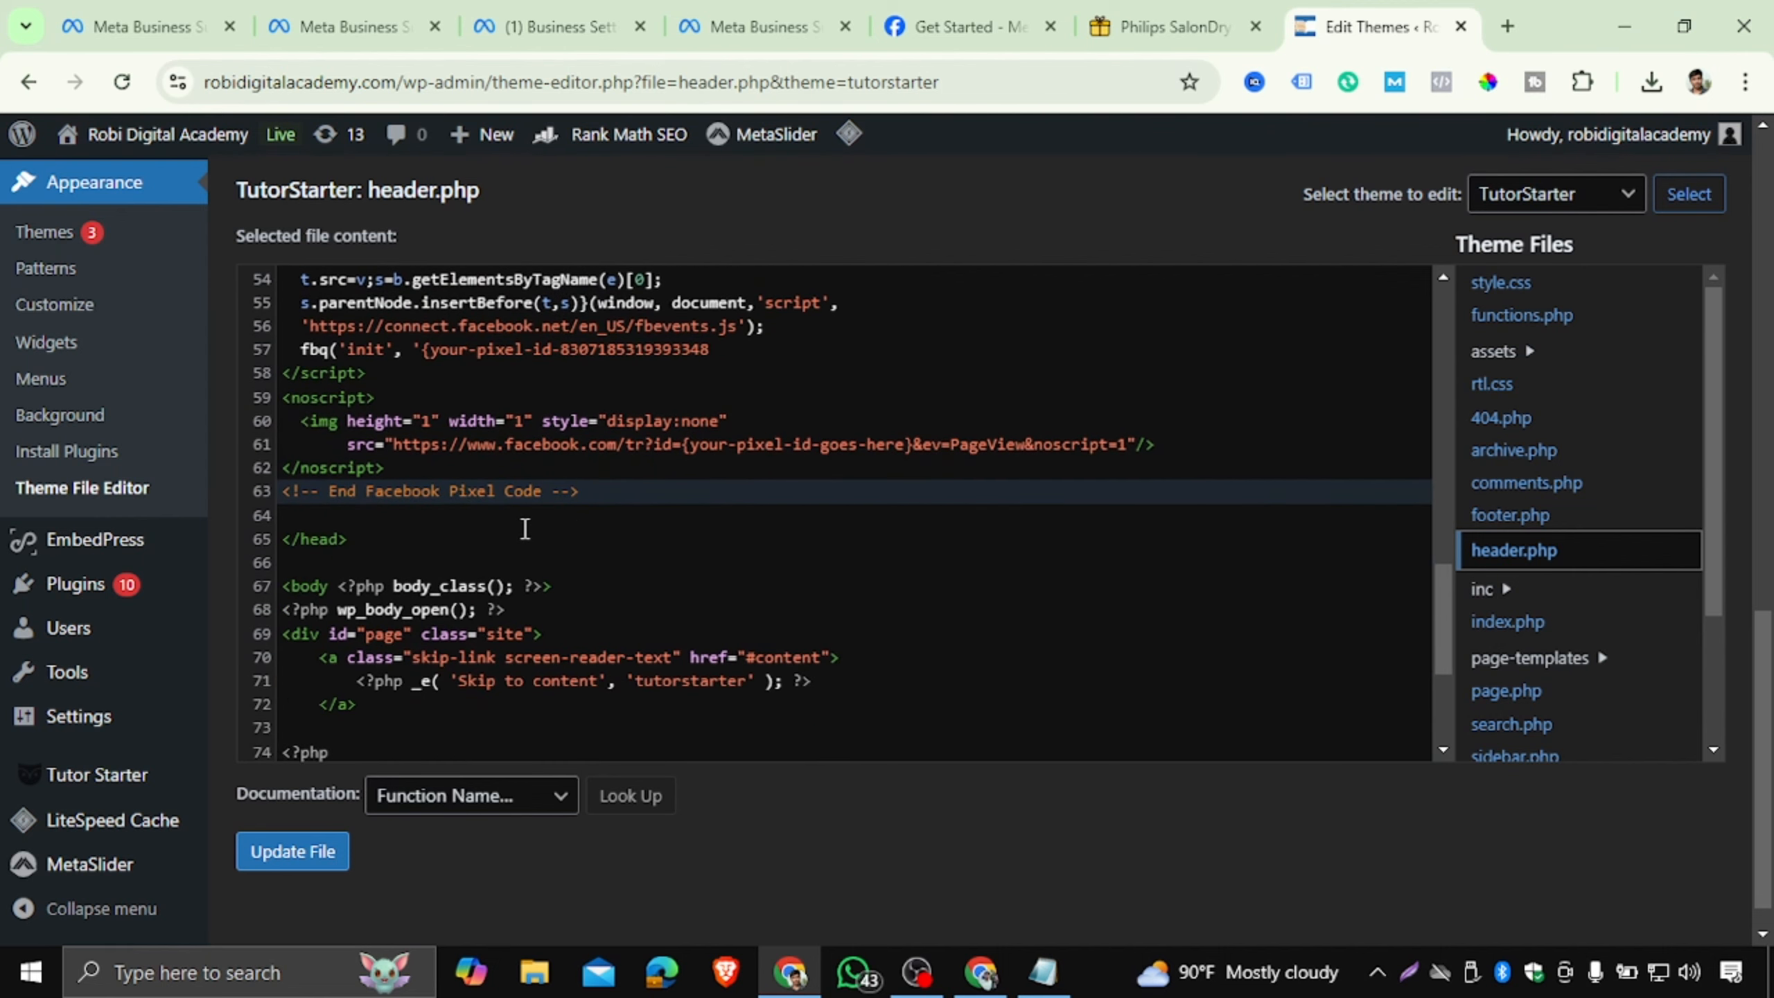
scroll(552, 538, "down", 3)
scroll(525, 529, "down", 2)
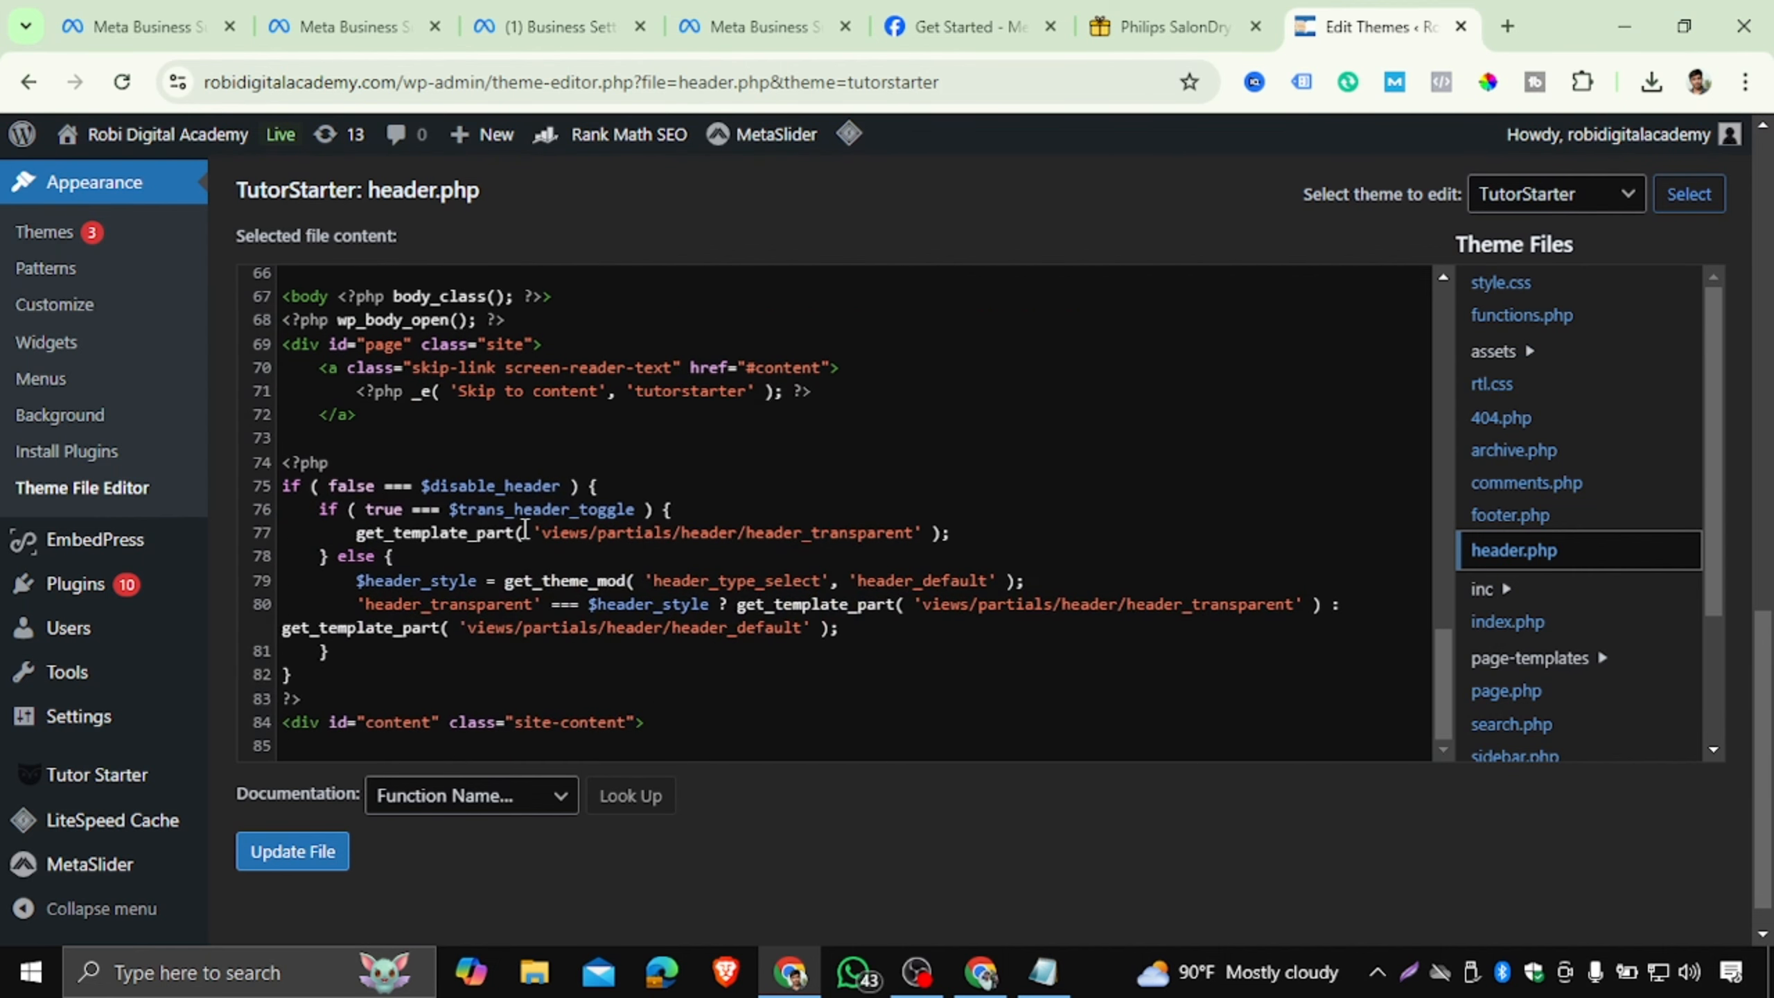
scroll(510, 546, "up", 8)
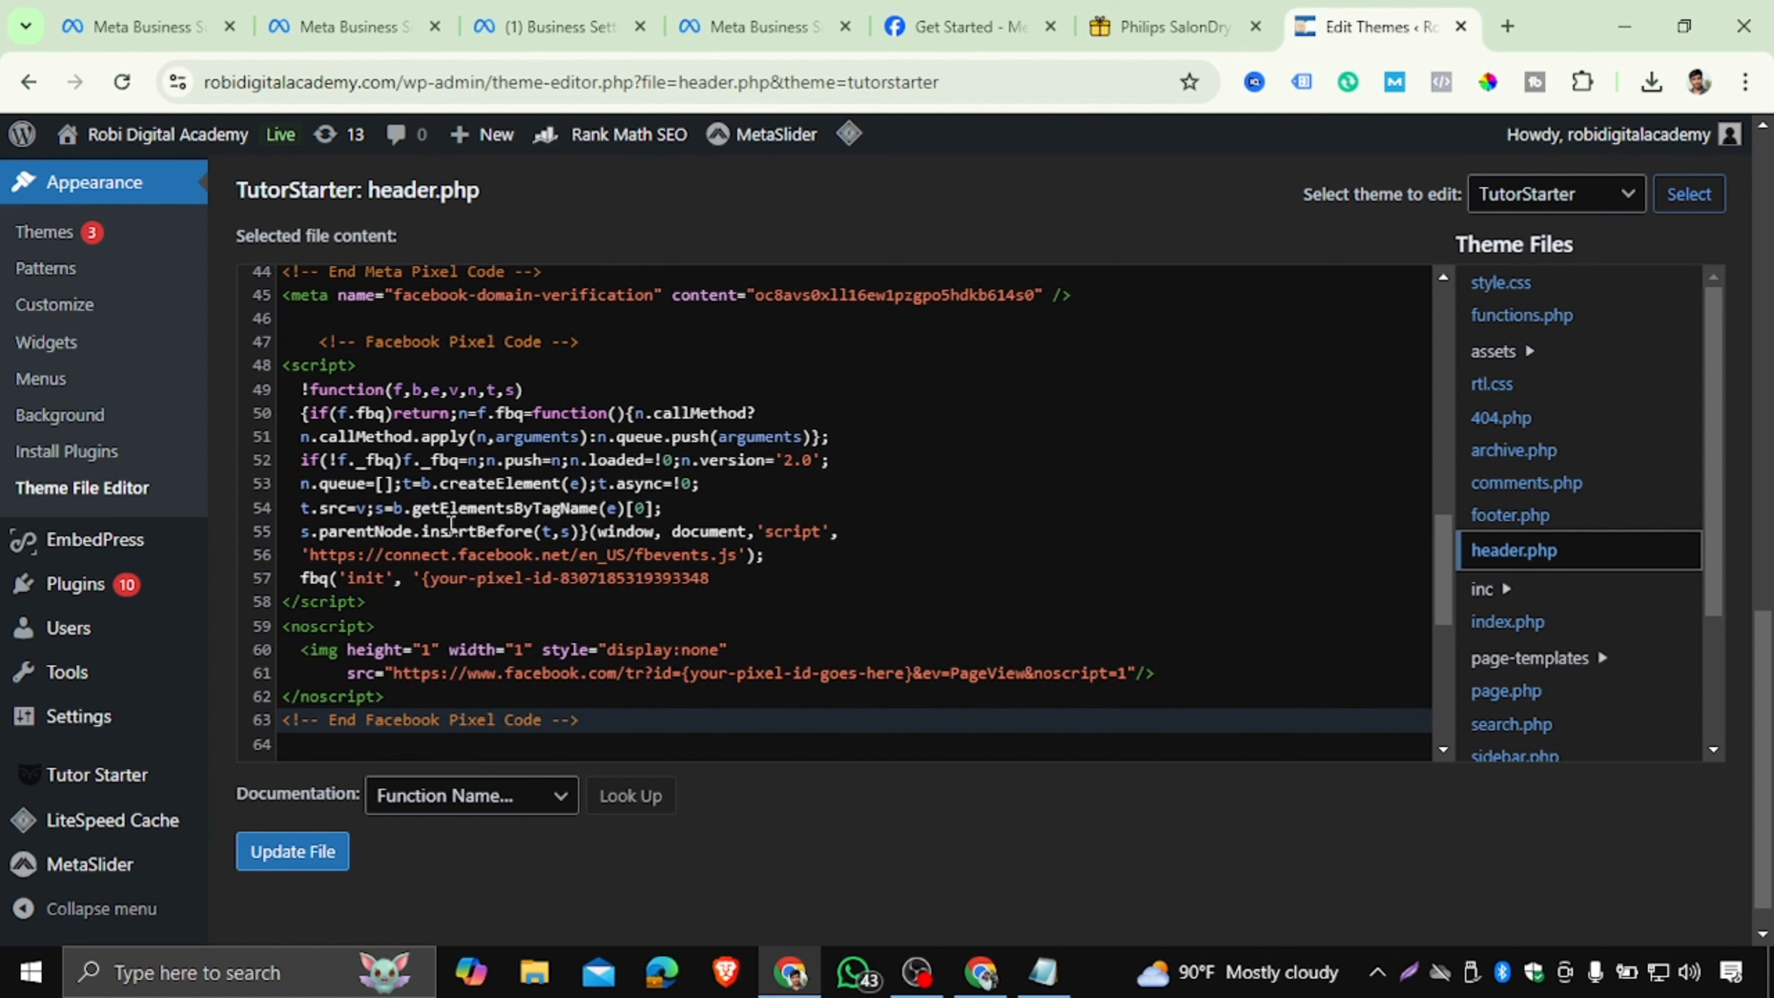
scroll(502, 588, "up", 2)
Select the pasted pixel block to check it, and close the download popup.
left_click(333, 471)
left_click_drag(333, 471, 1181, 542)
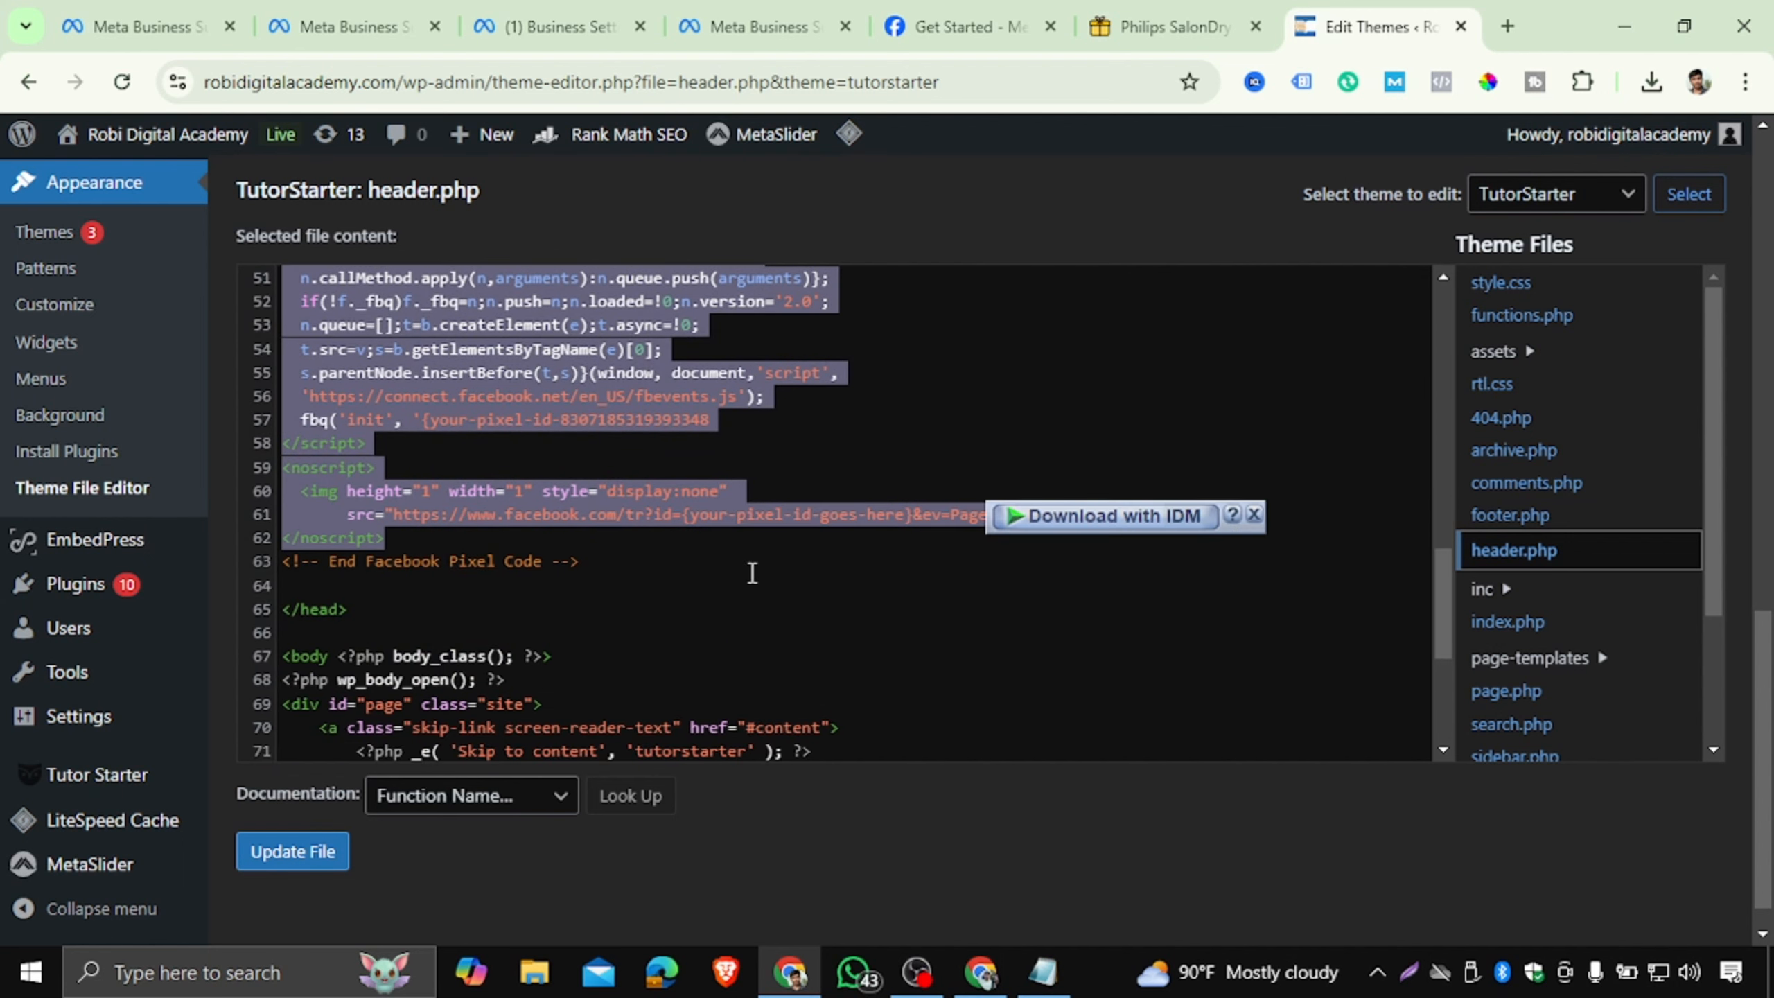
scroll(767, 543, "up", 2)
scroll(767, 542, "down", 2)
left_click(1254, 515)
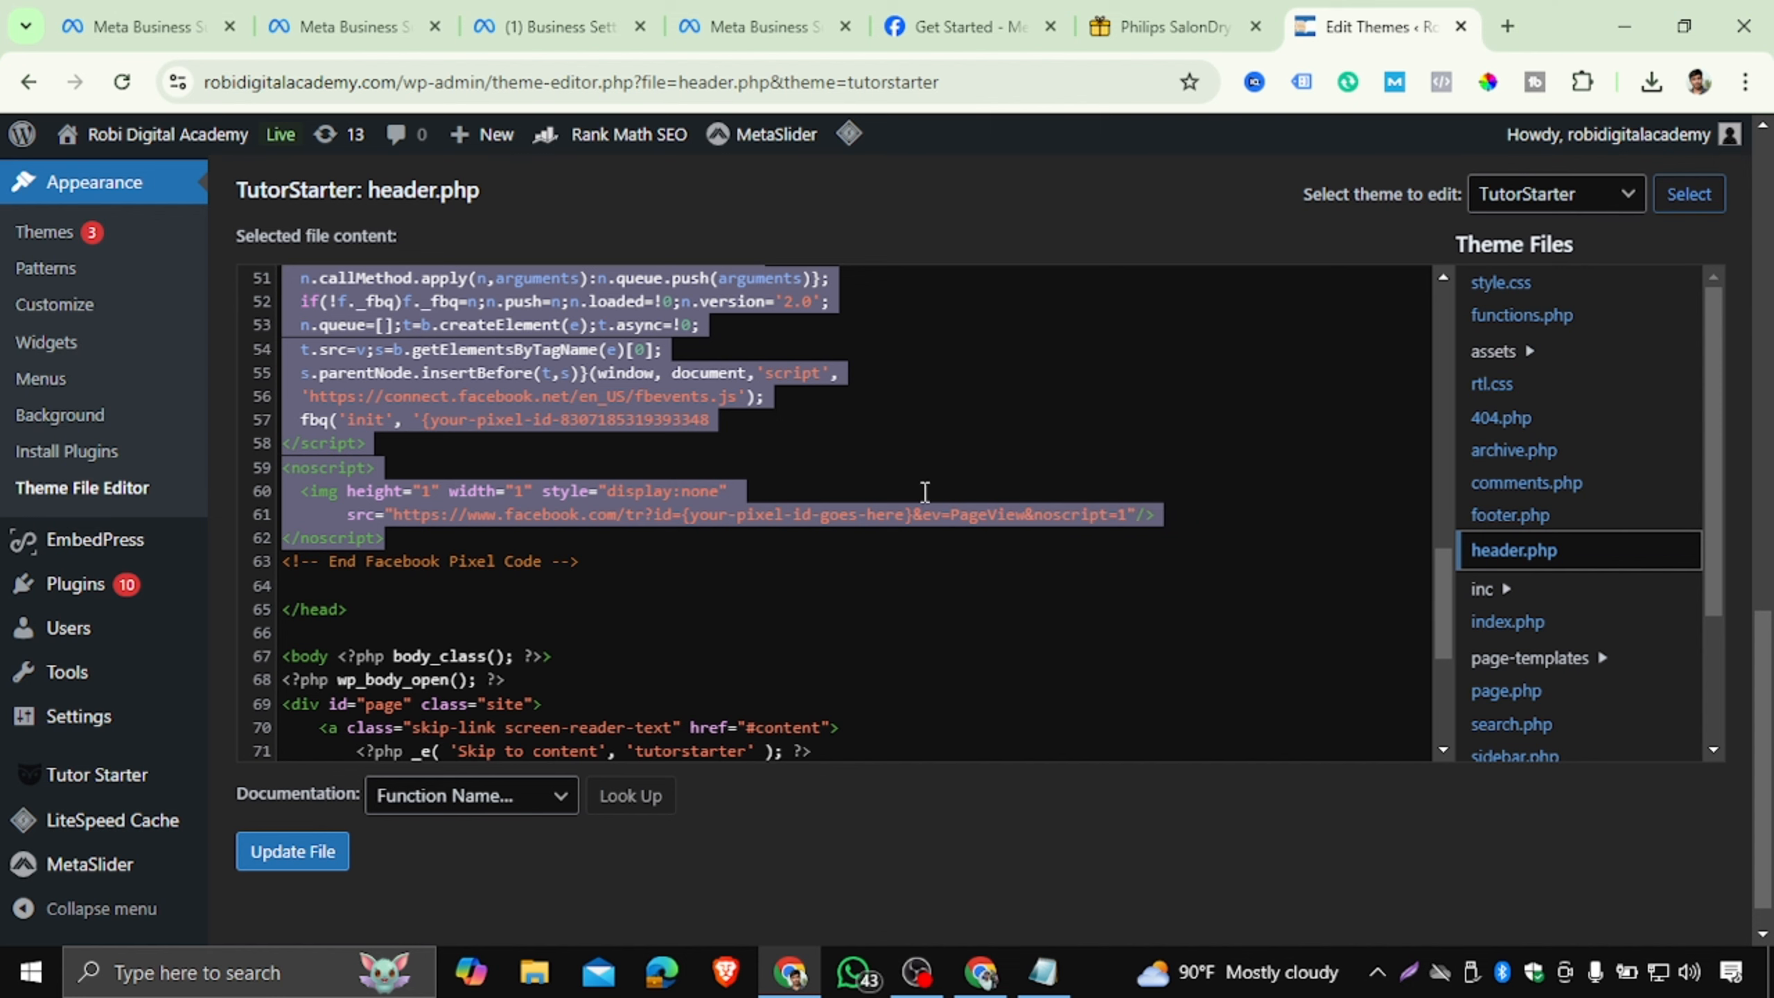
left_click(594, 11)
left_click(698, 17)
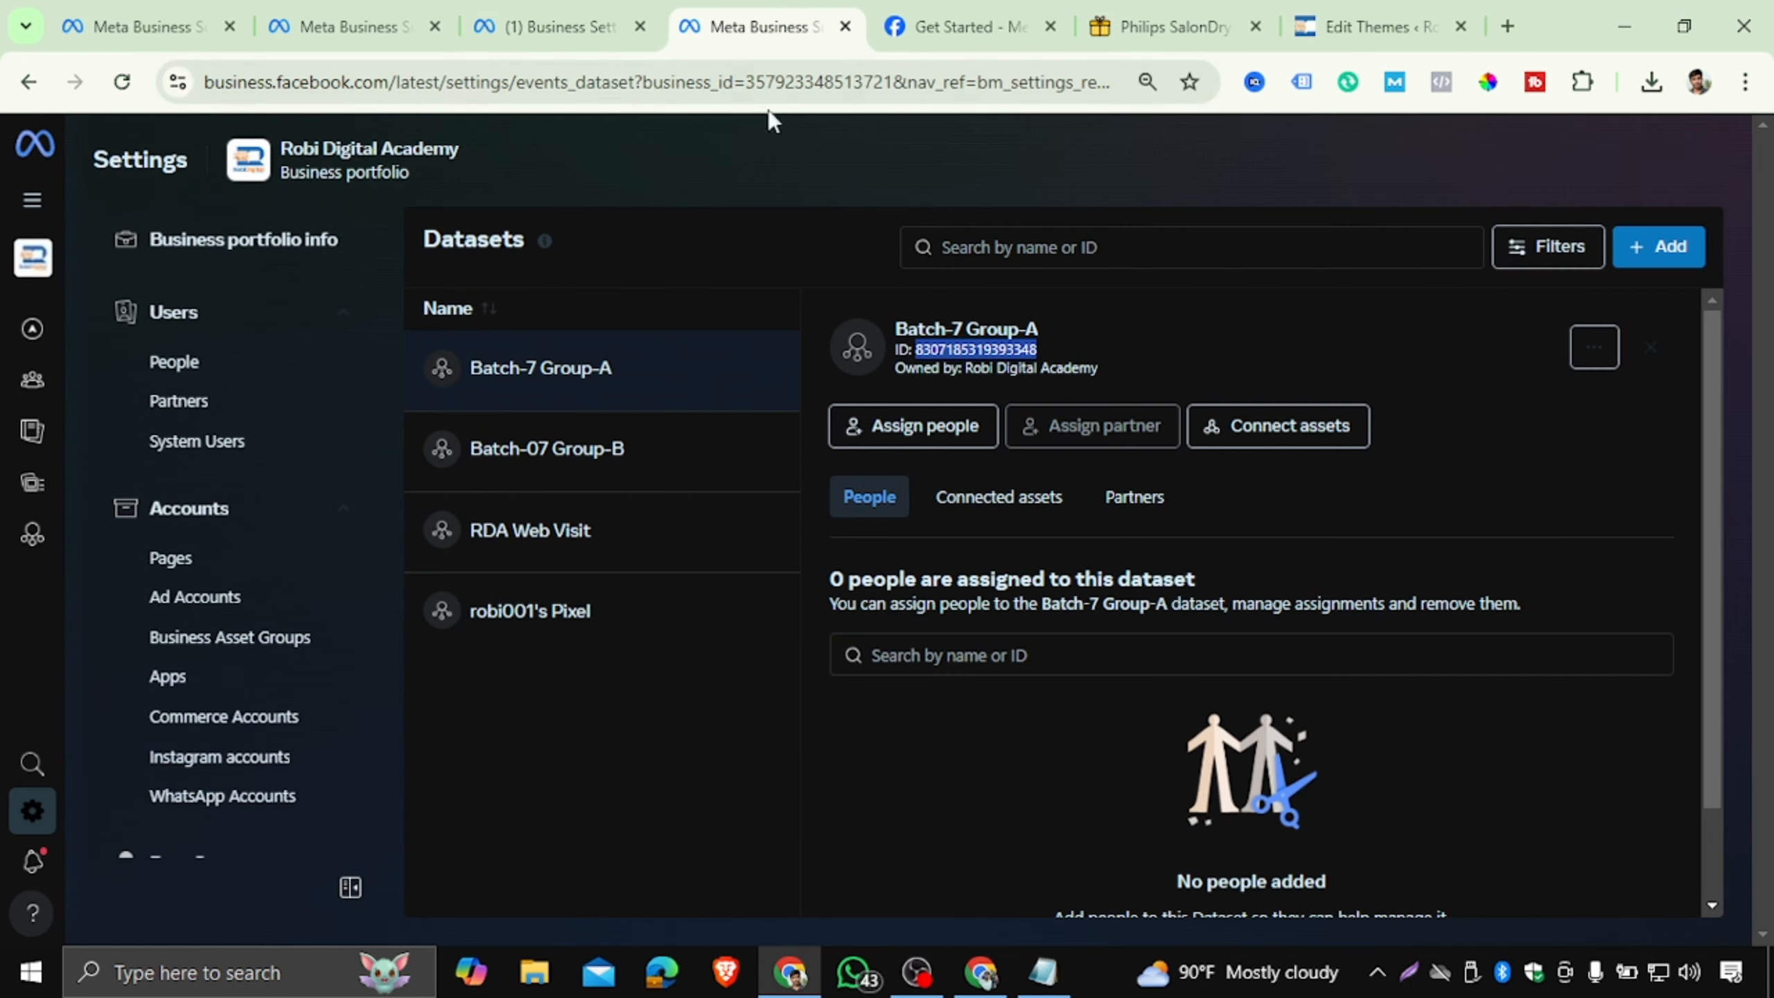
left_click_drag(919, 348, 1038, 350)
left_click(976, 361)
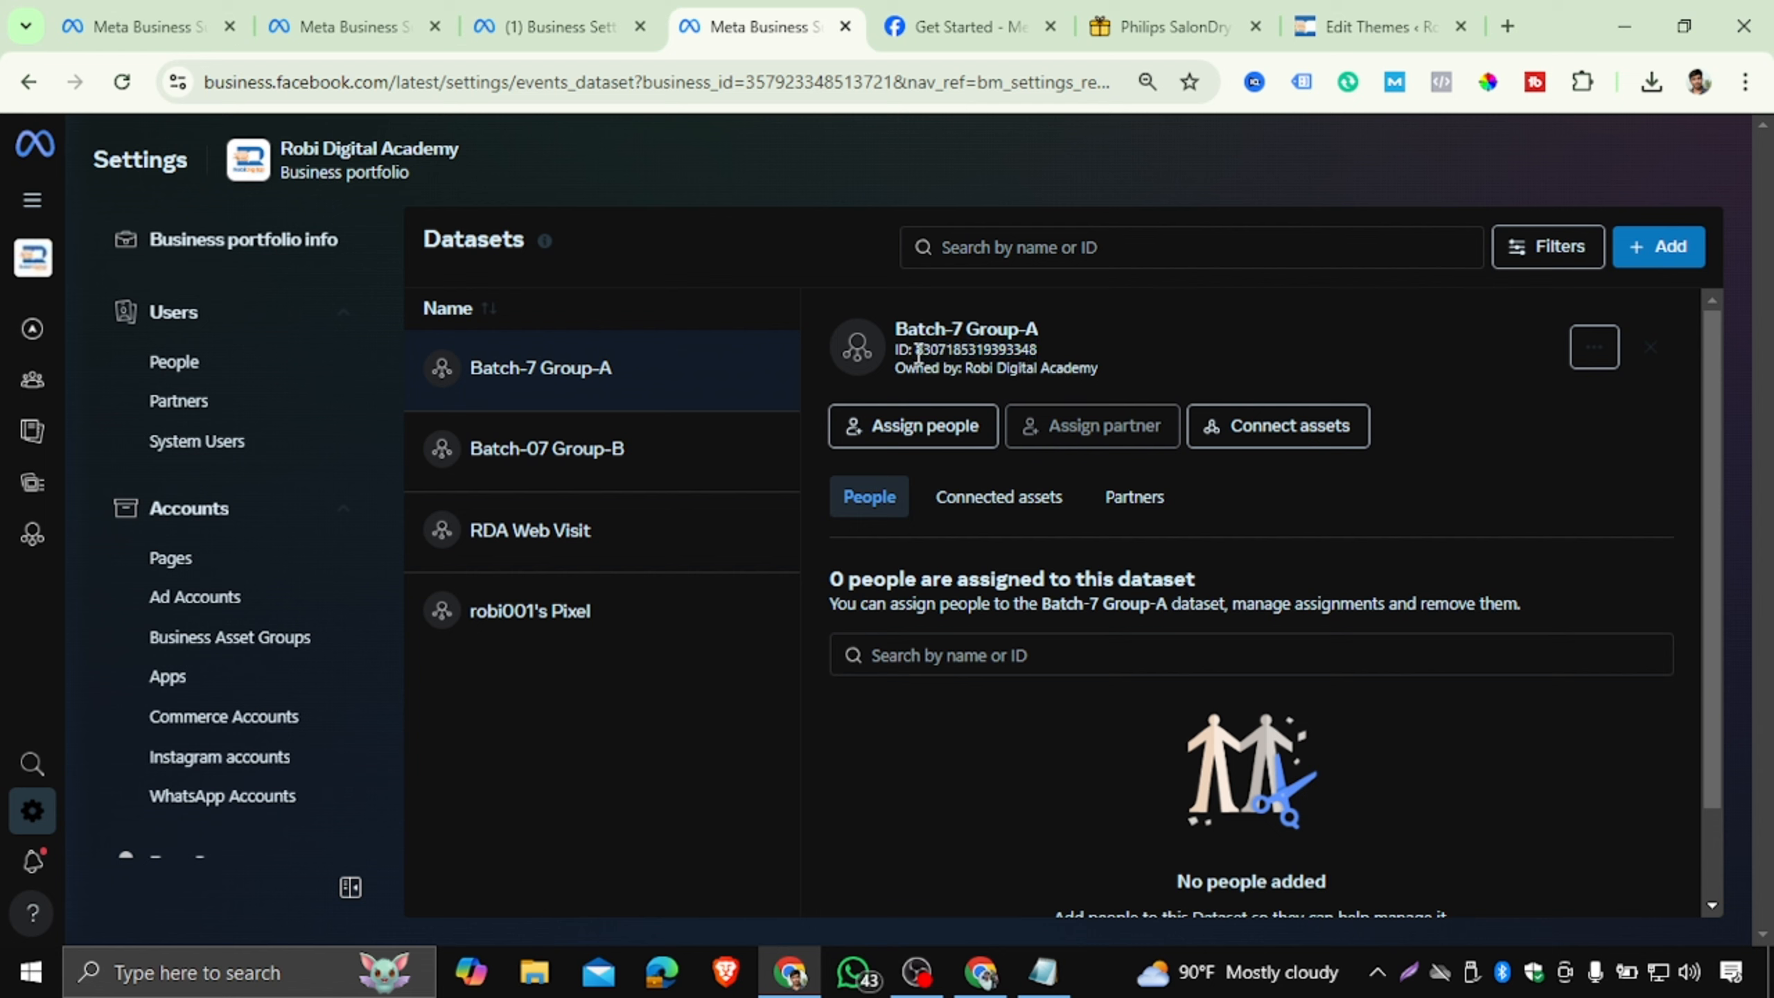
left_click_drag(912, 351, 1052, 350)
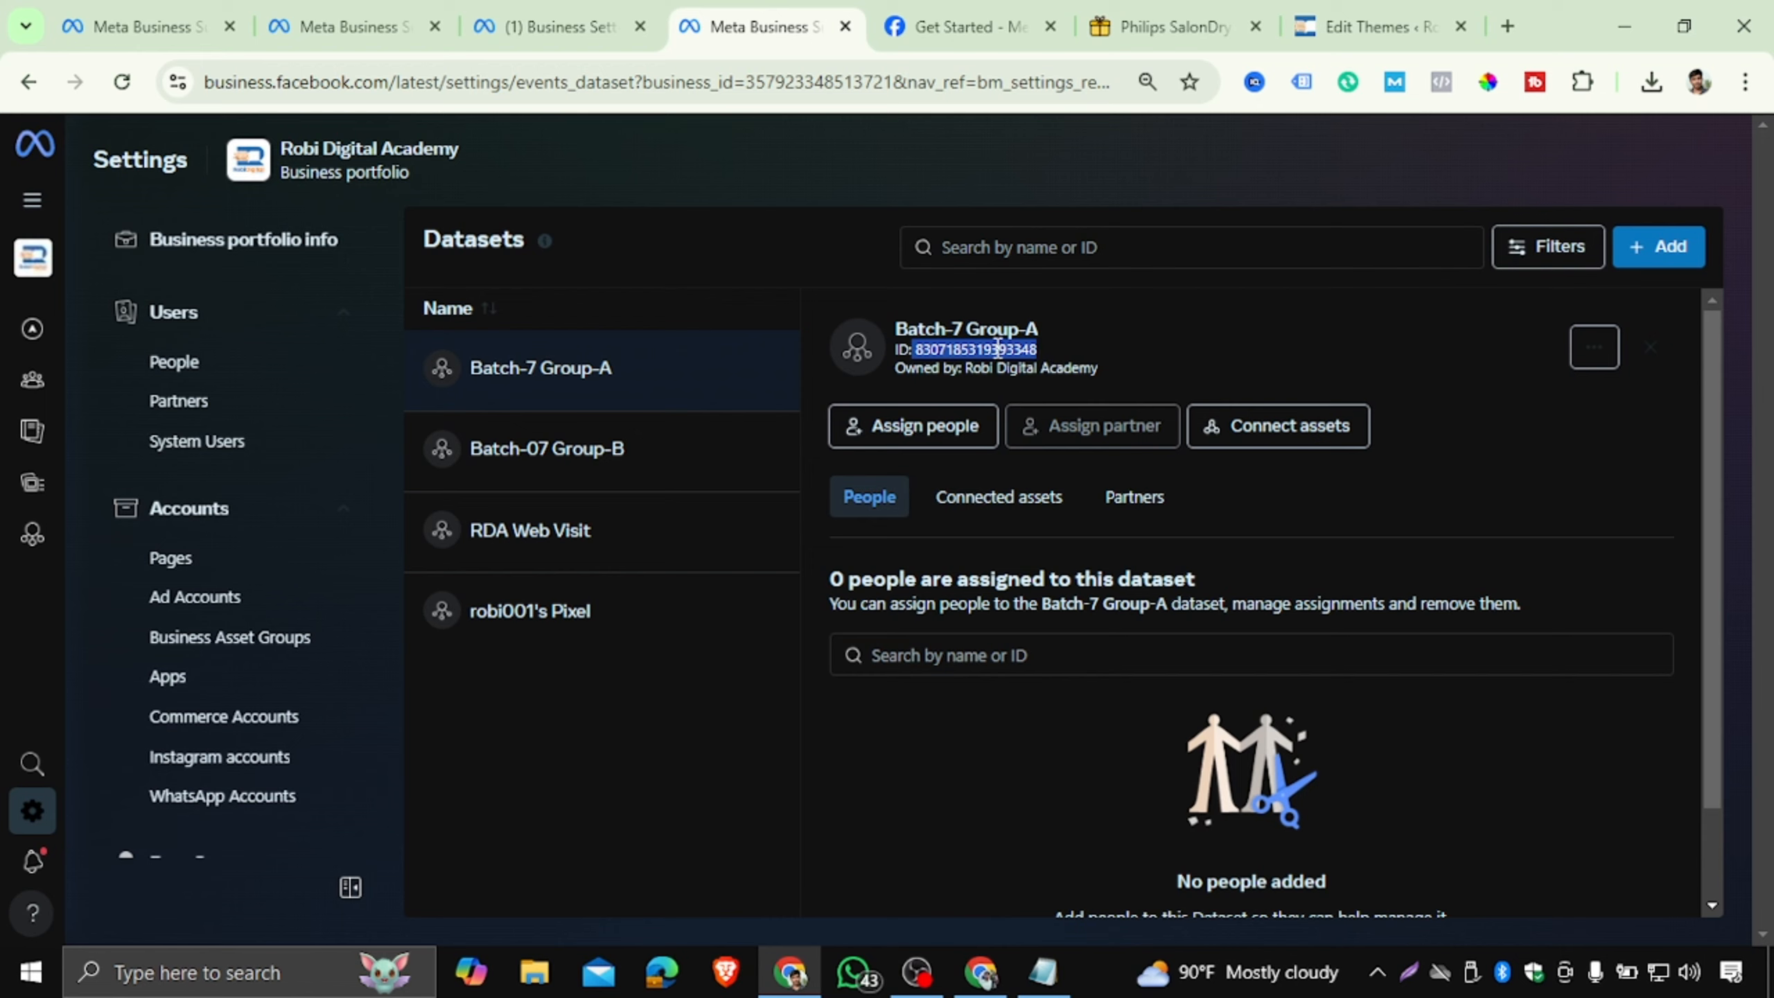
Reselect the whole Facebook Pixel code in Notepad, then return to Meta Business Settings.
left_click(1044, 971)
left_click(333, 442)
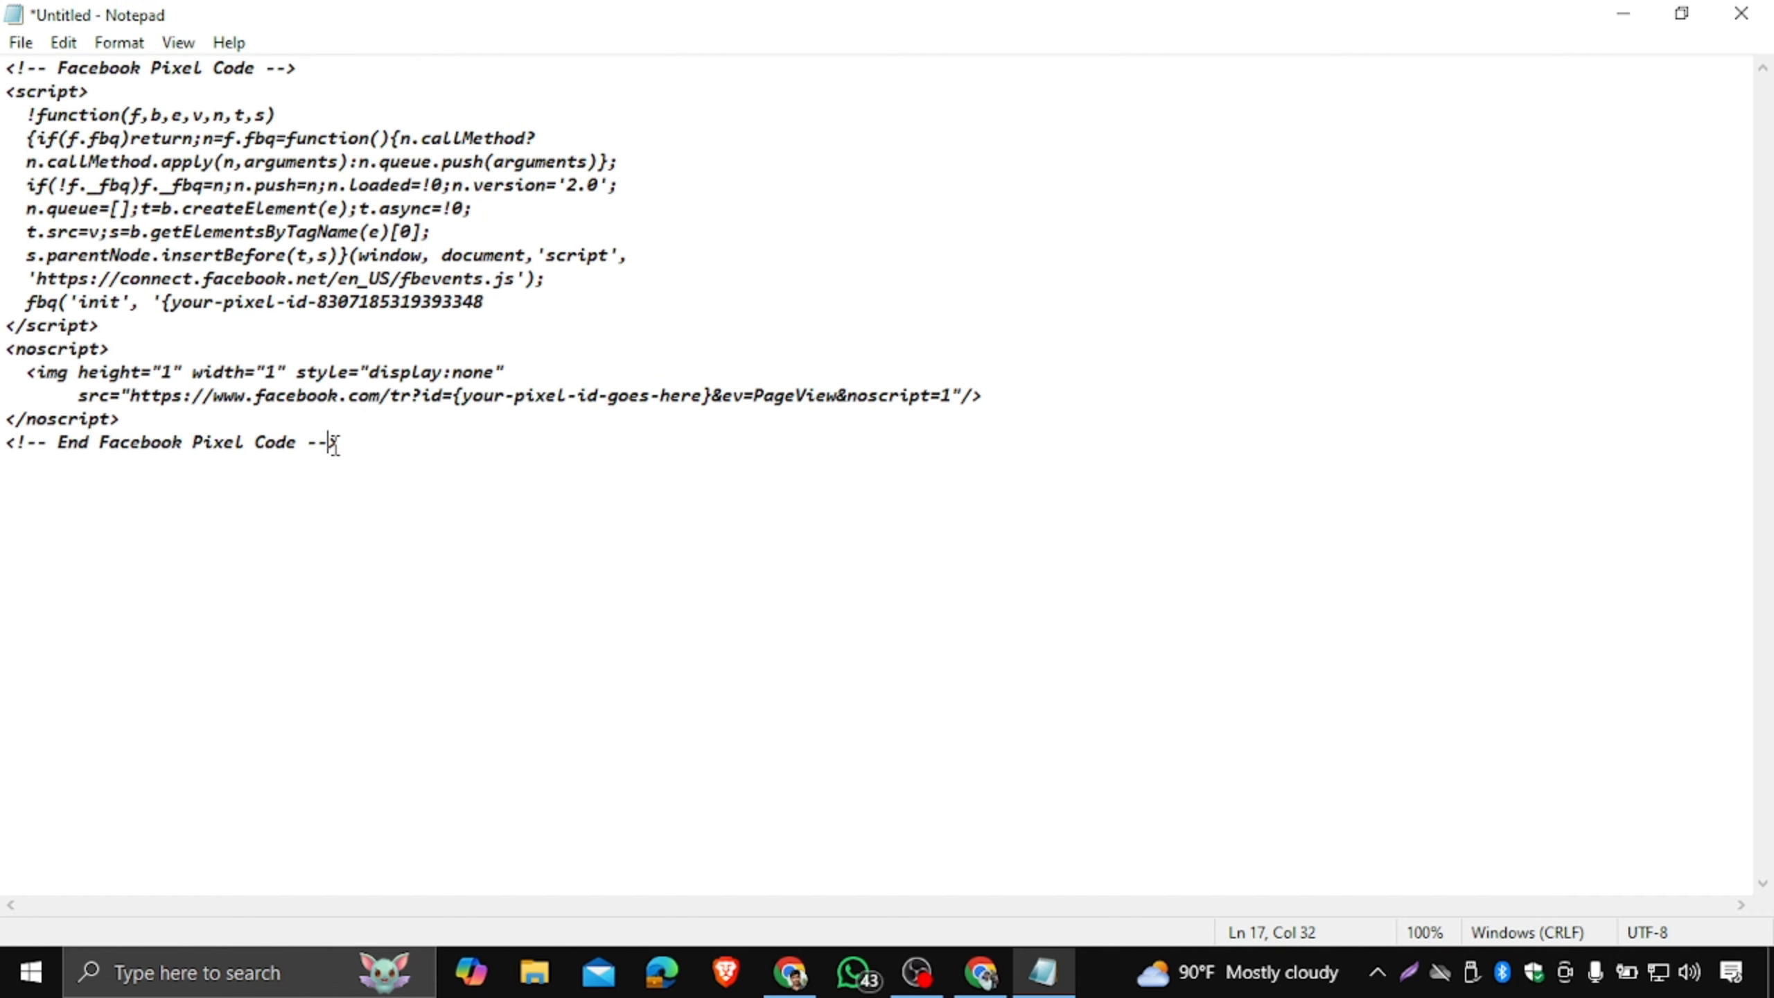
left_click_drag(333, 442, 4, 27)
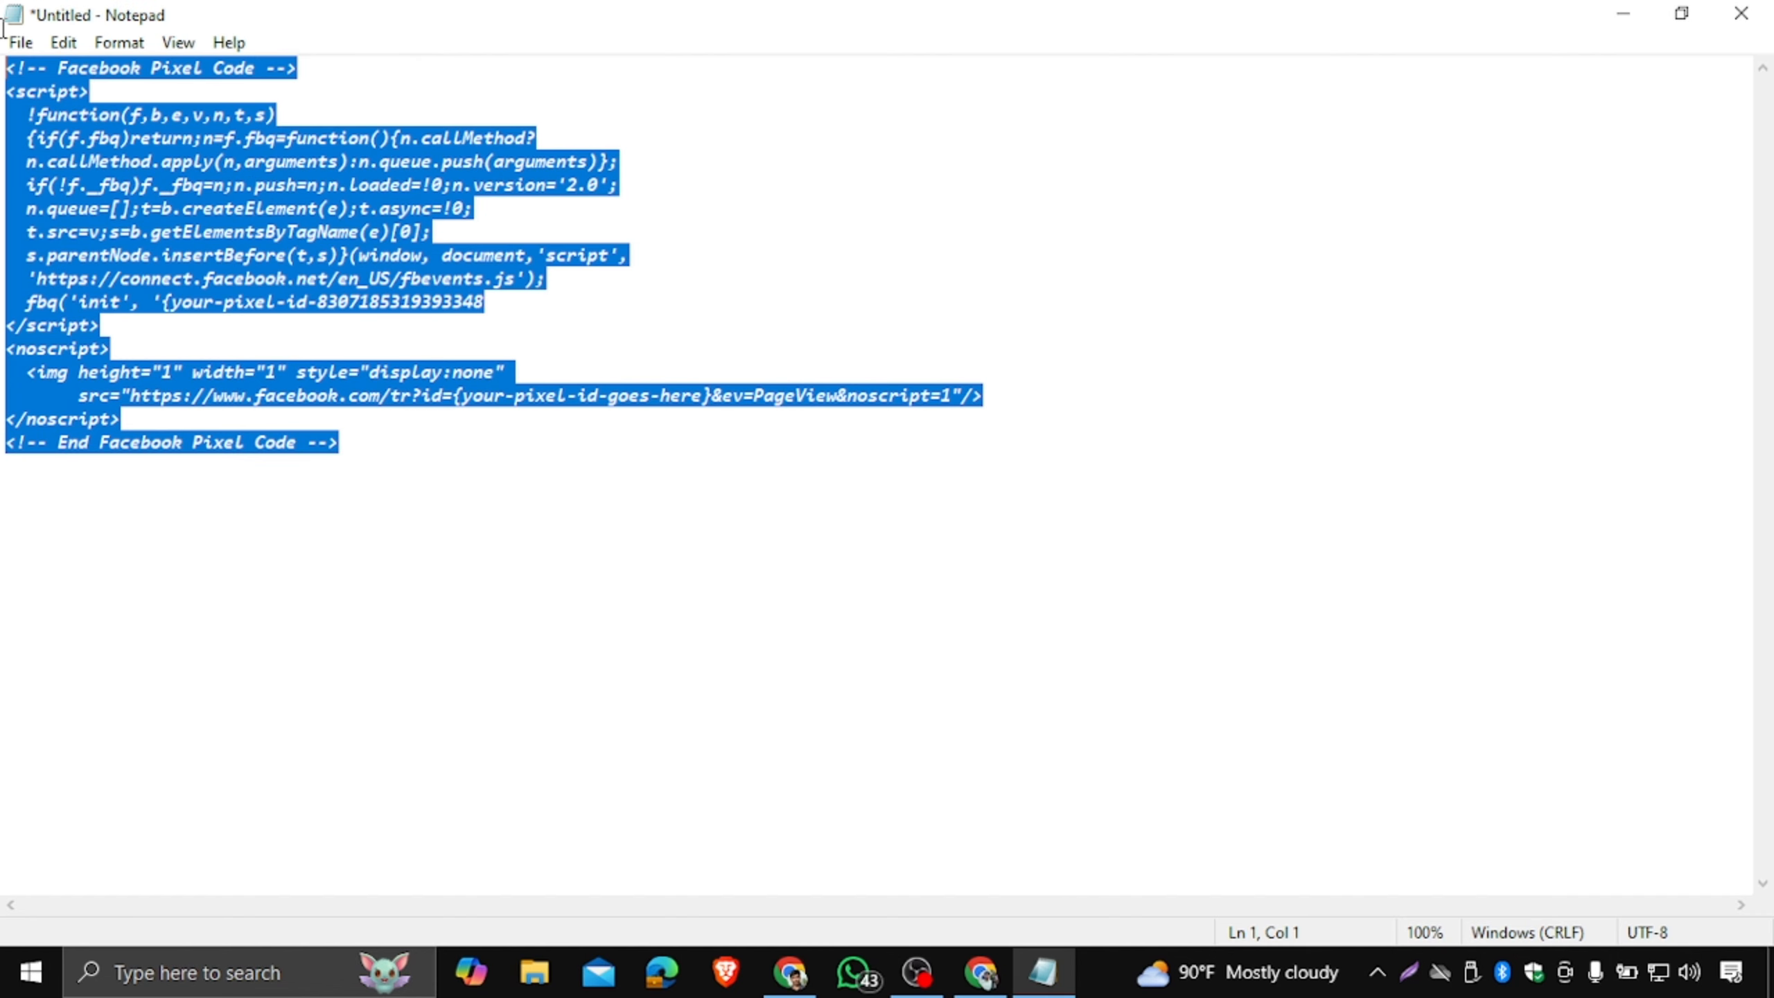
left_click(980, 972)
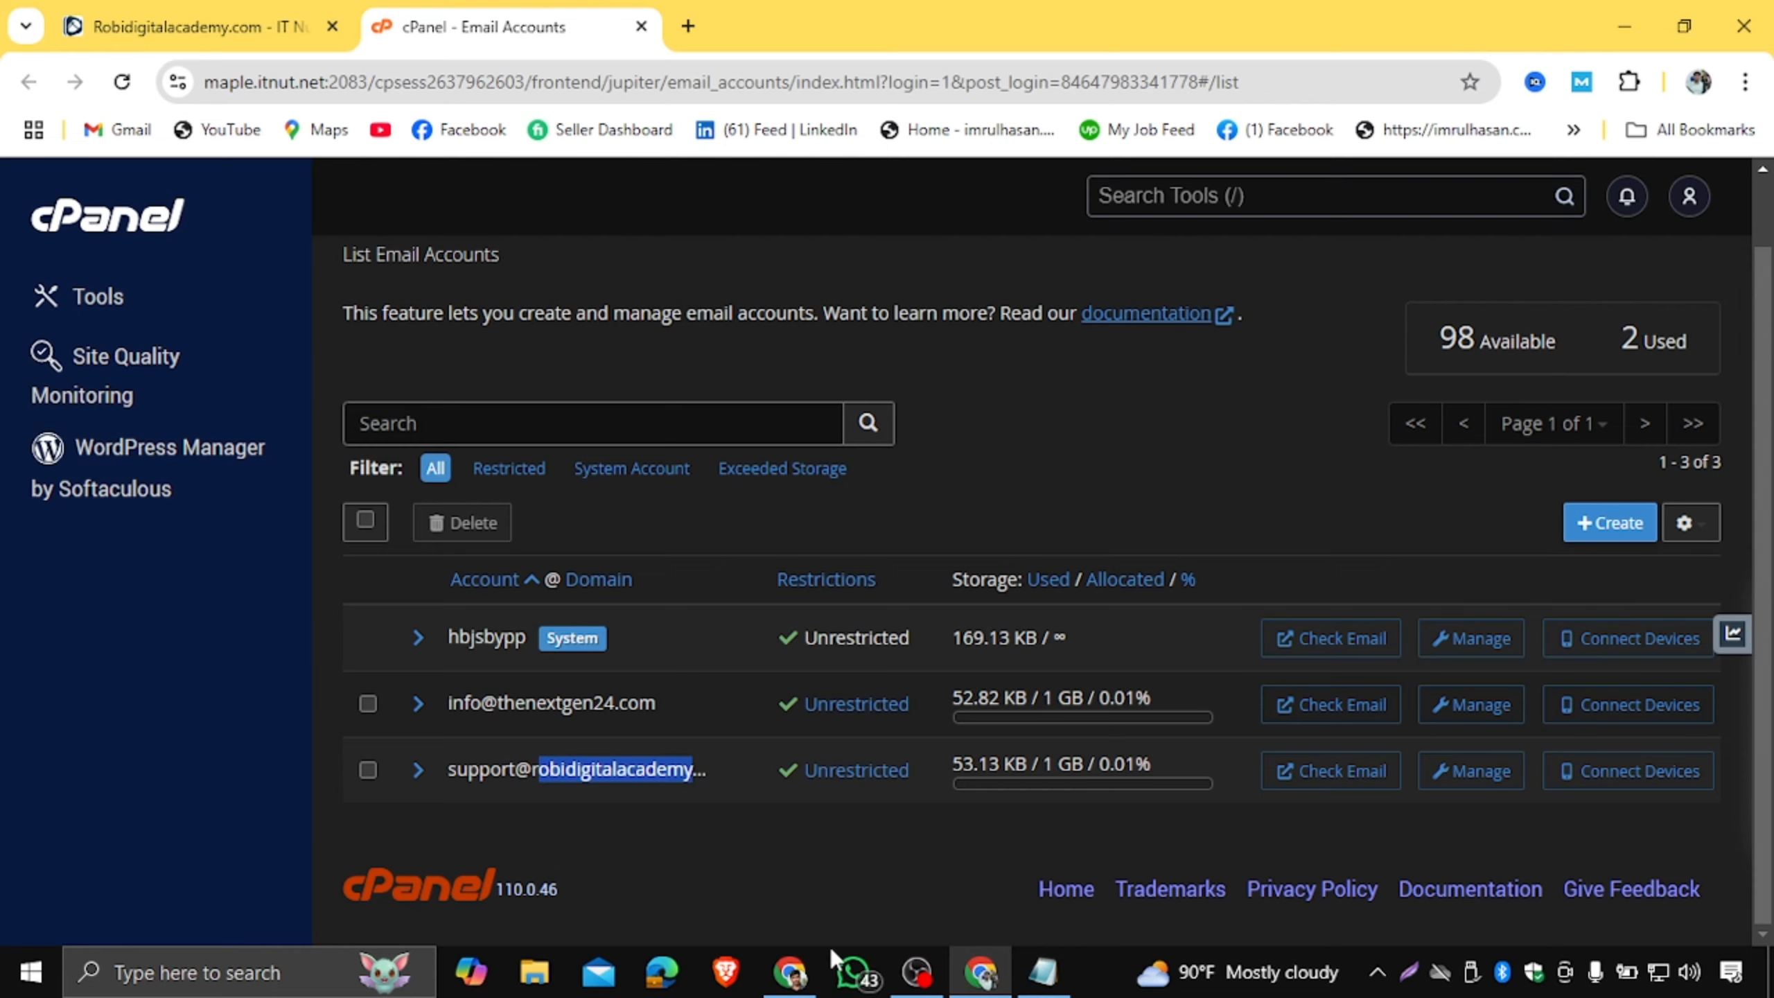
left_click(793, 971)
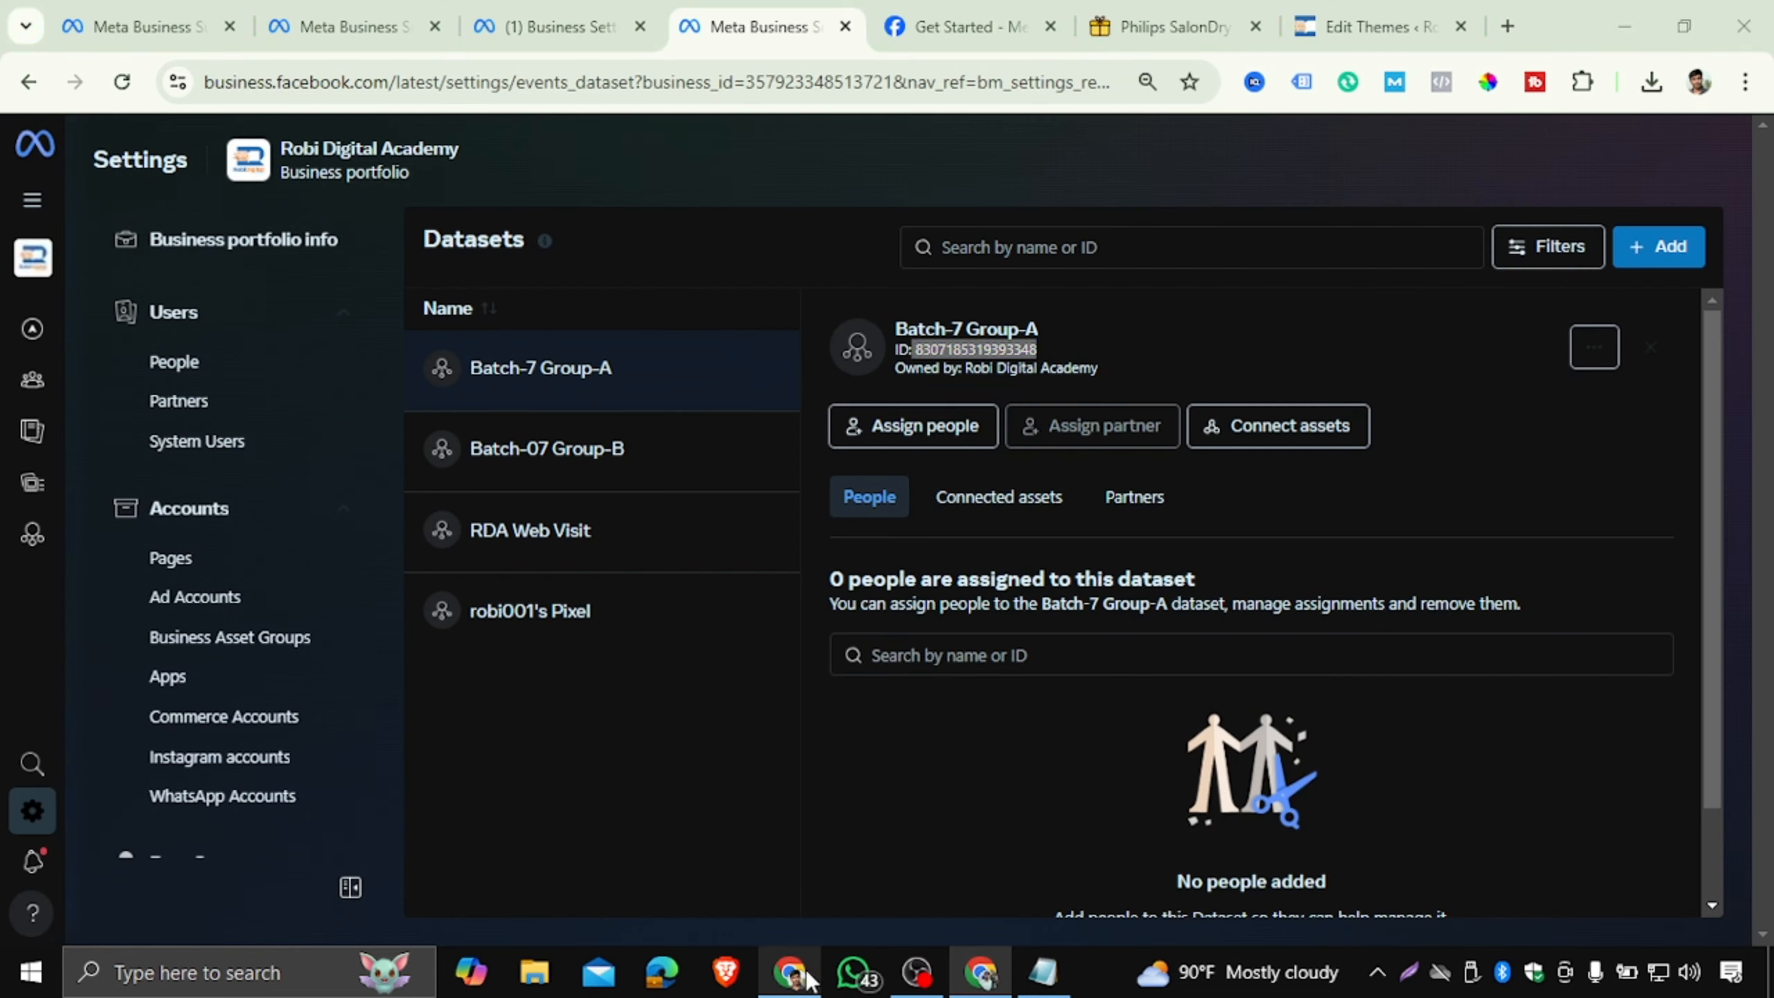
Add the Philips SalonDry hair dryer to the cart from its BDSHOP product page.
left_click(1134, 7)
scroll(895, 504, "up", 15)
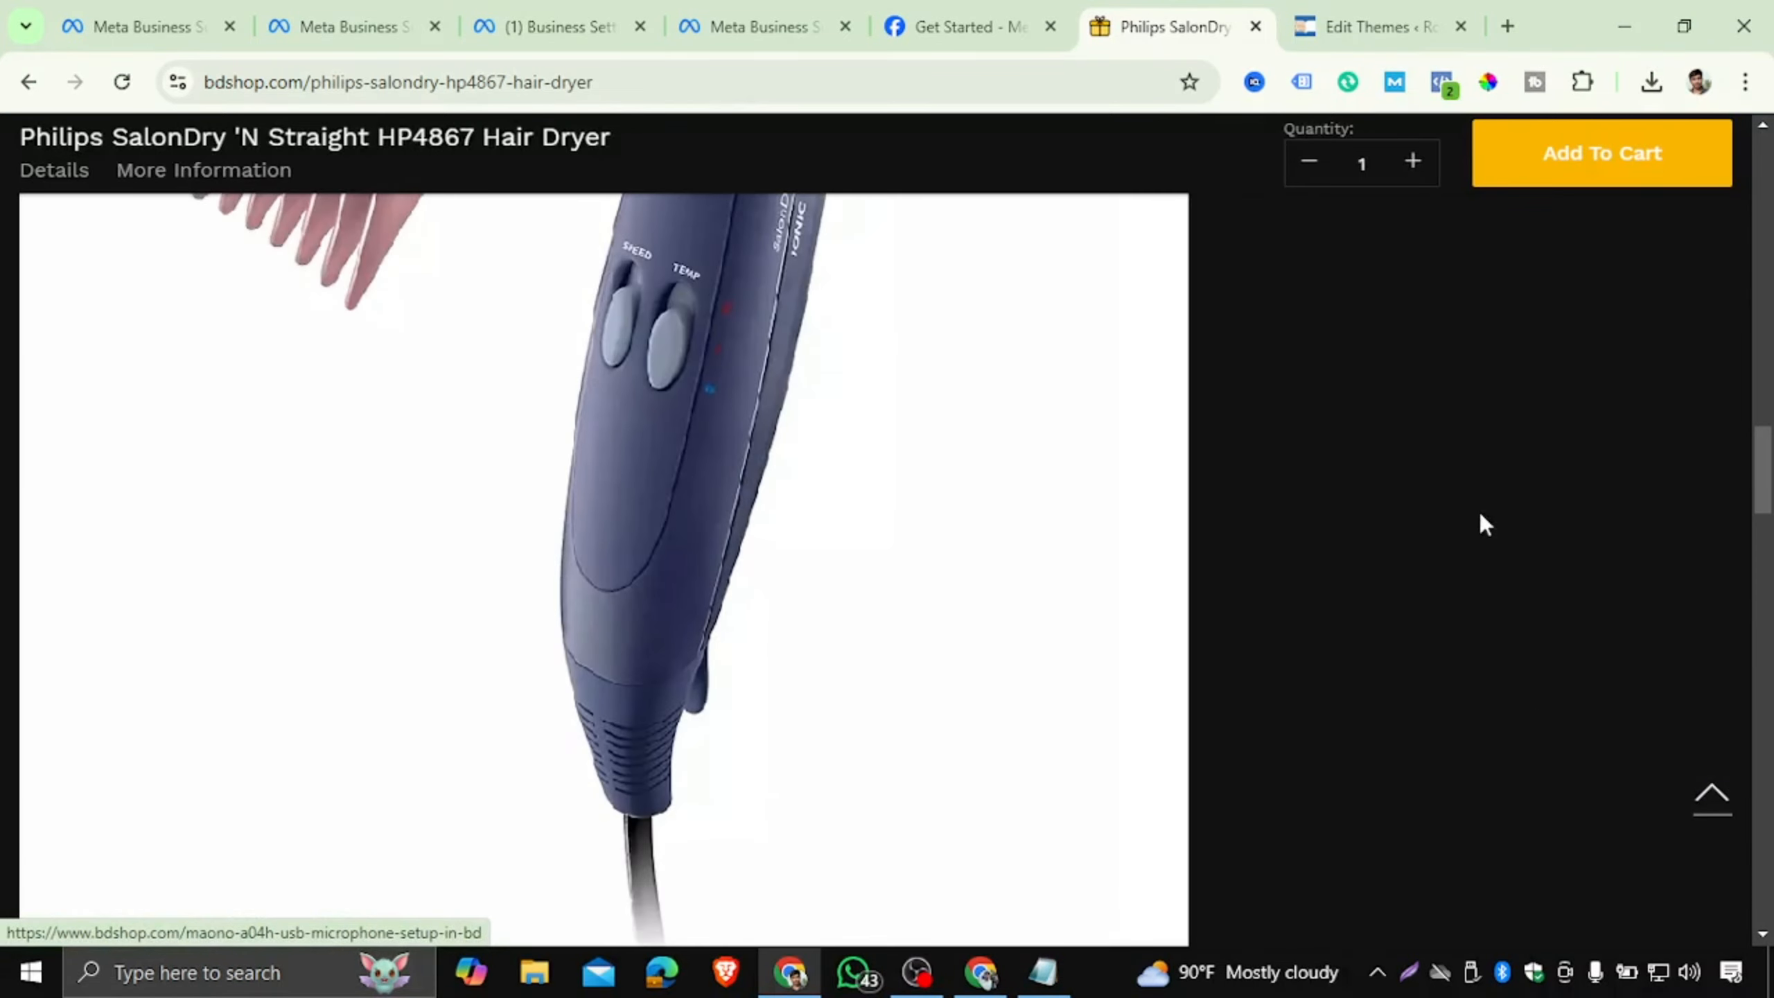
scroll(1485, 524, "up", 10)
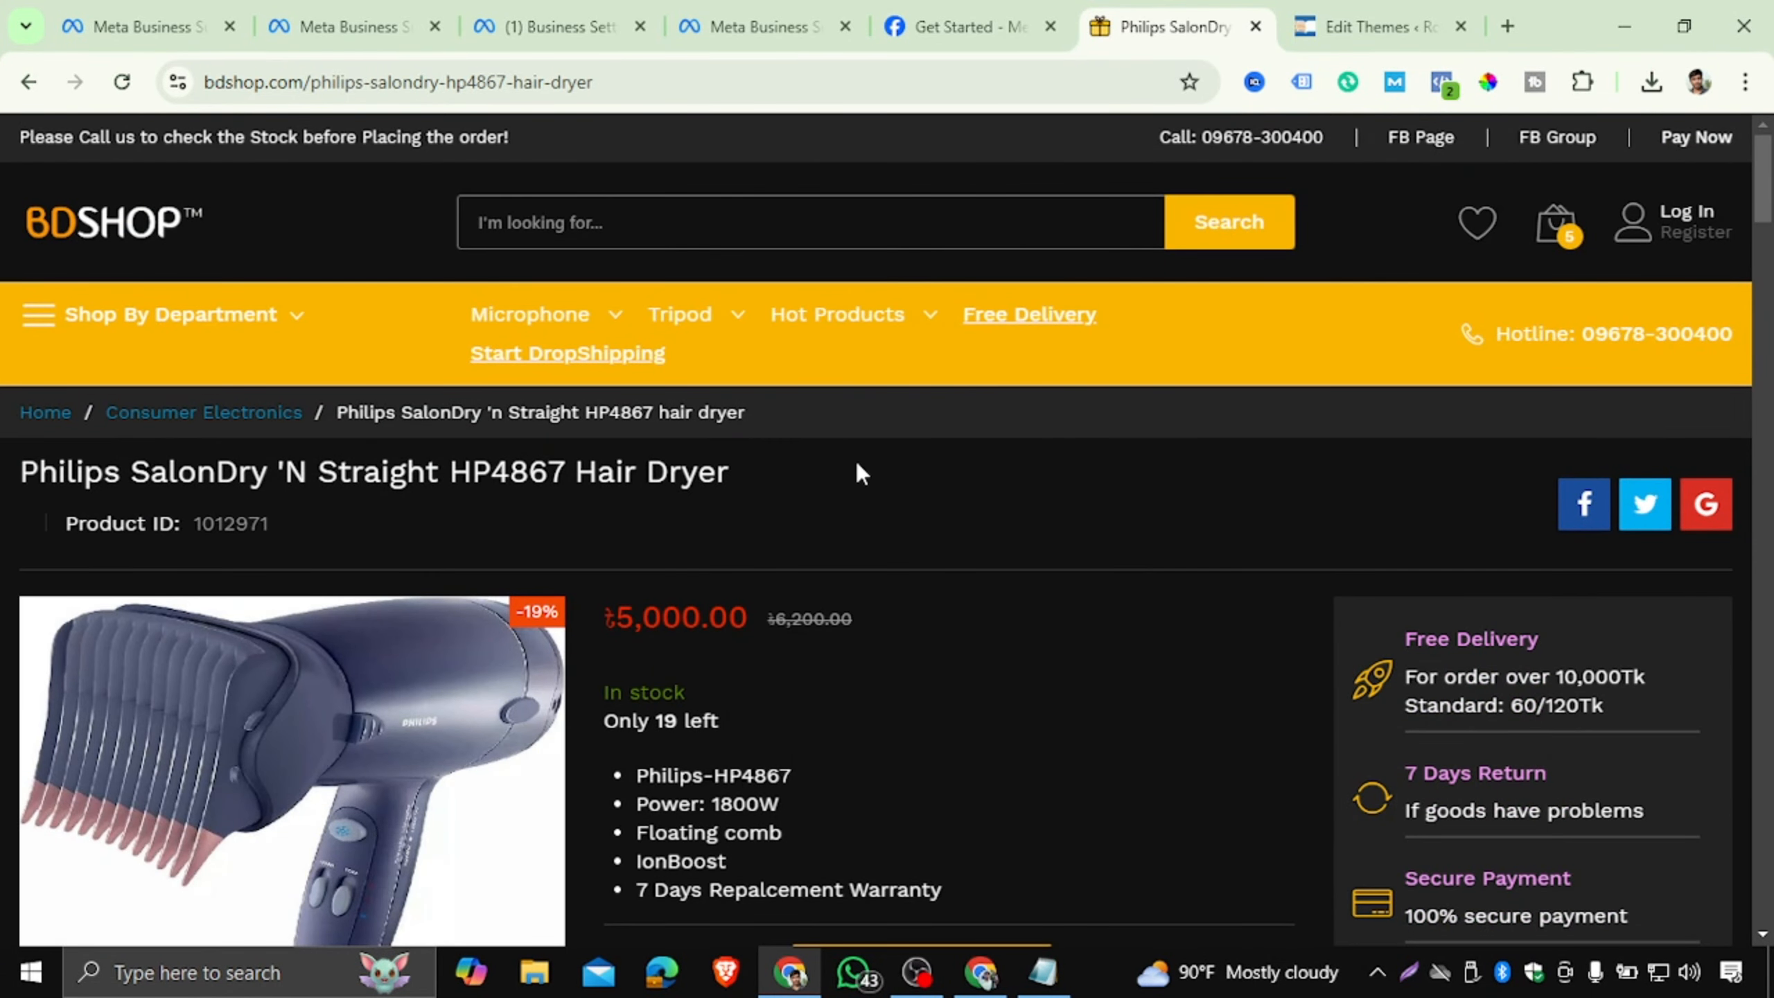
scroll(858, 474, "down", 15)
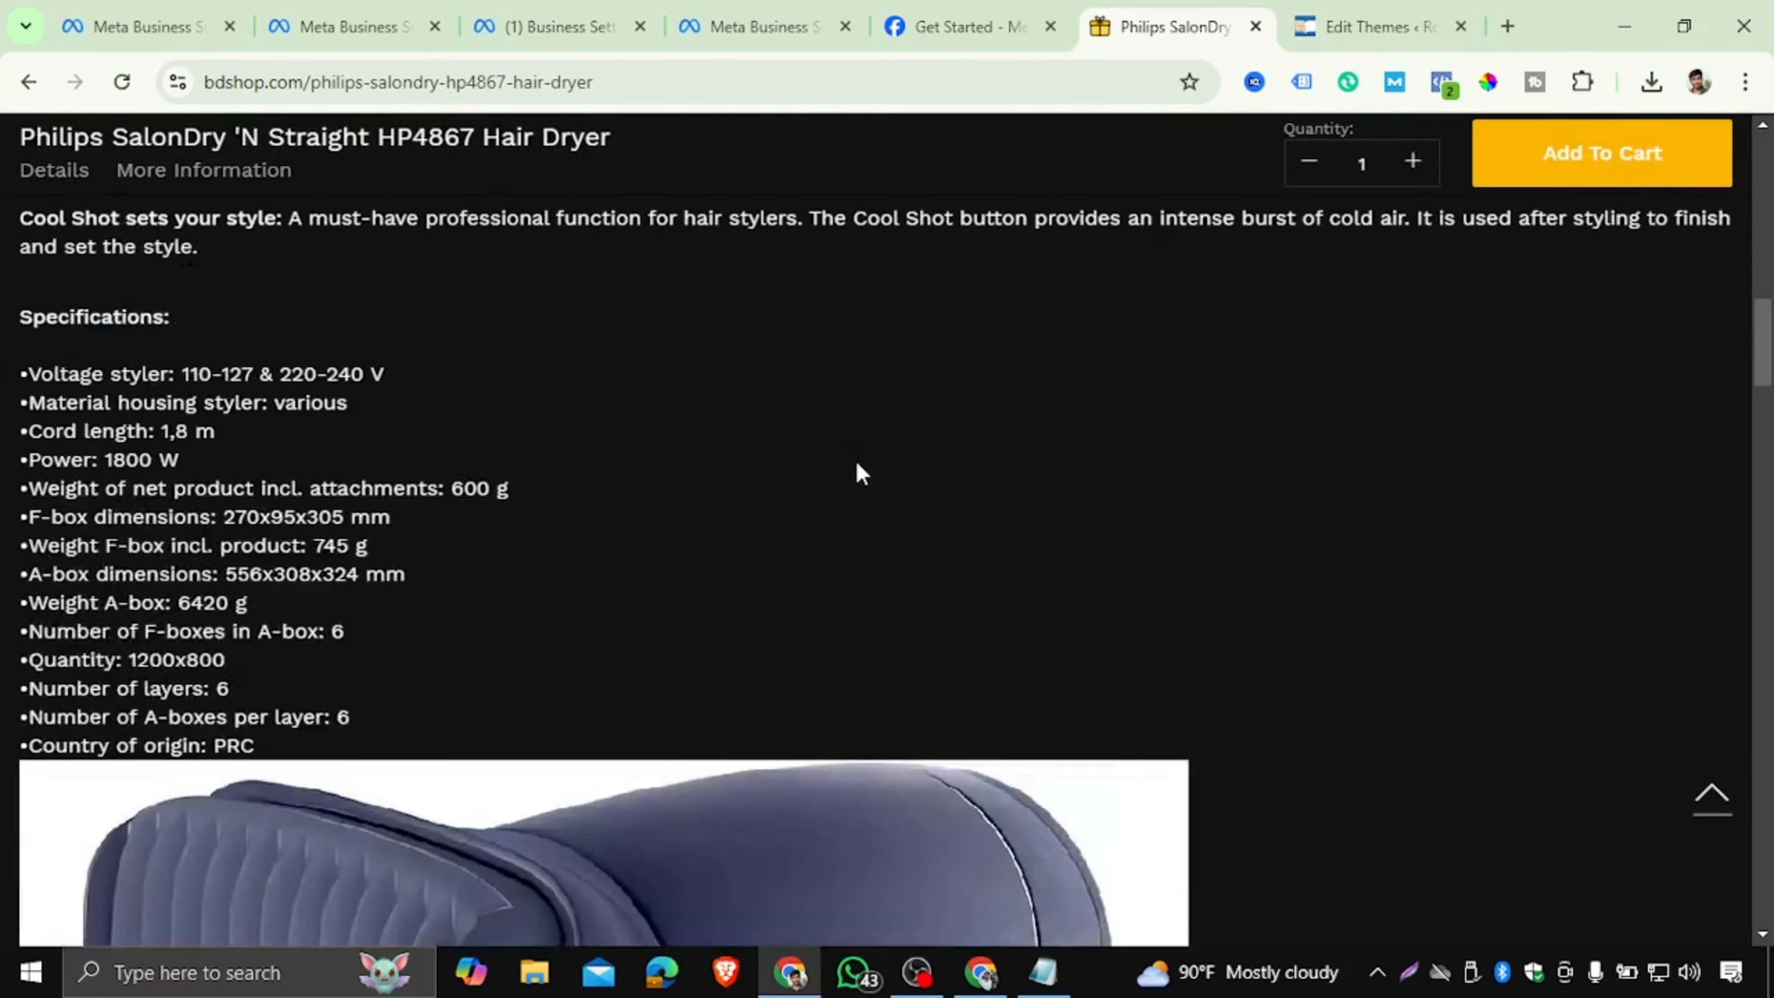
scroll(861, 473, "down", 3)
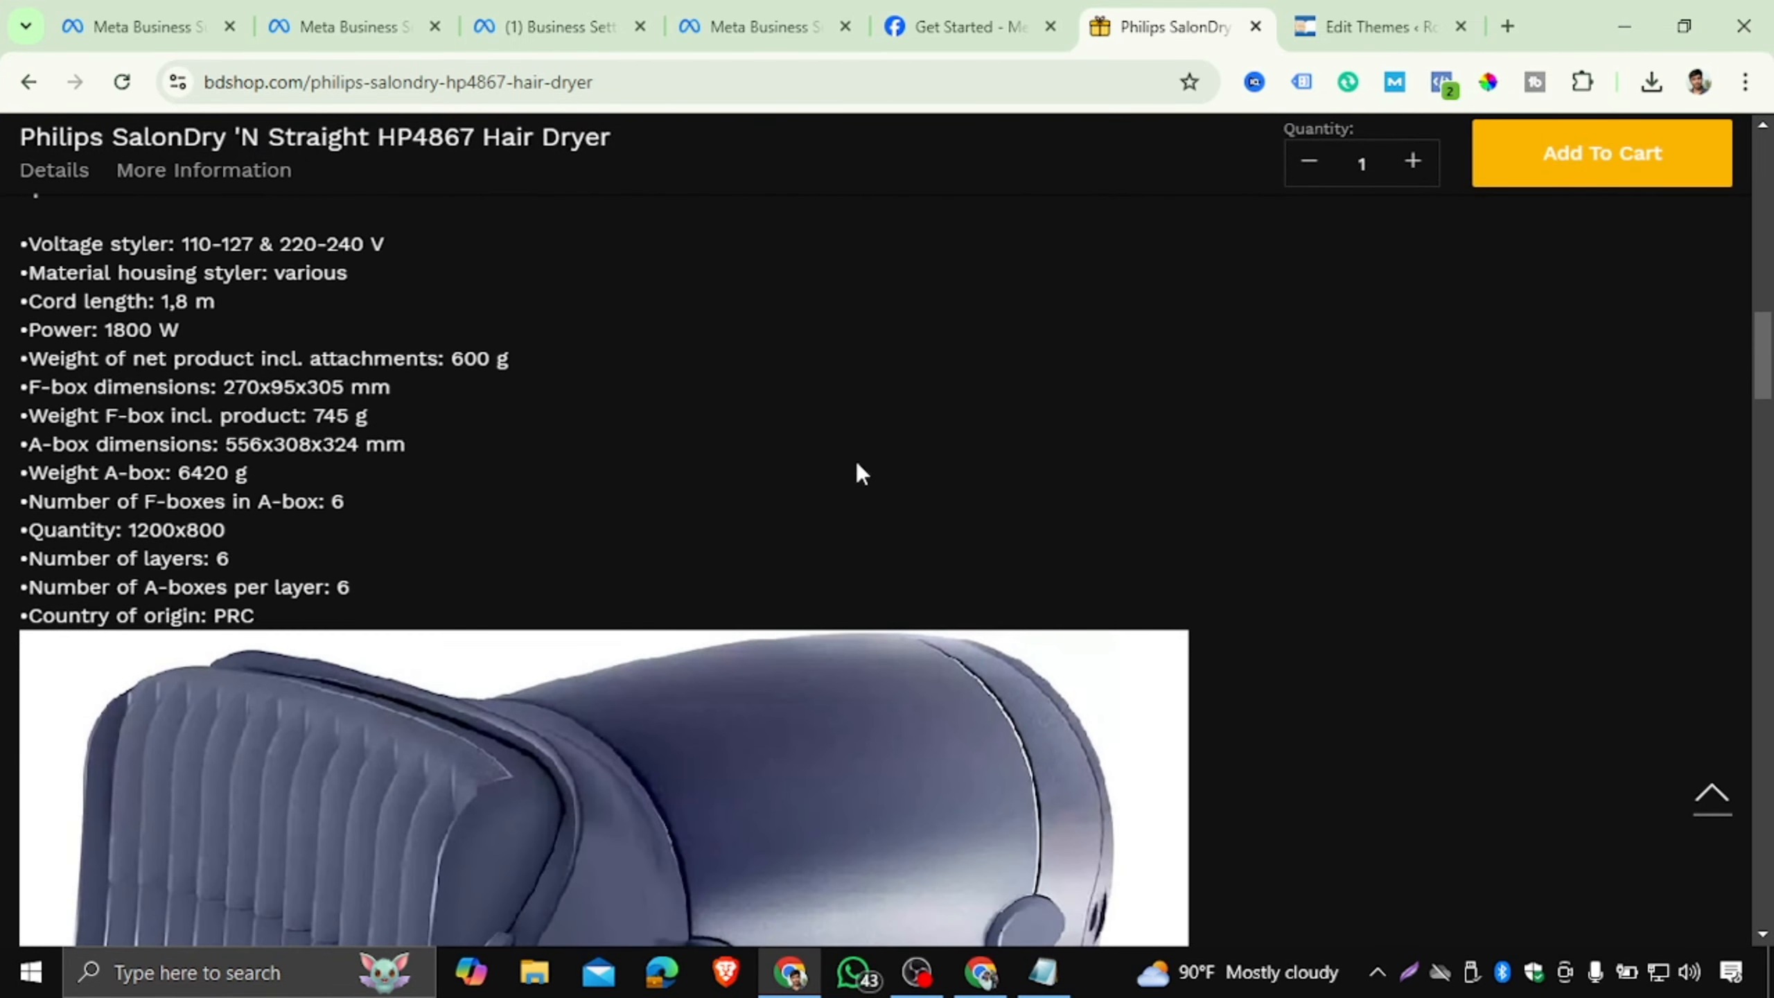
scroll(861, 473, "up", 15)
scroll(860, 474, "up", 2)
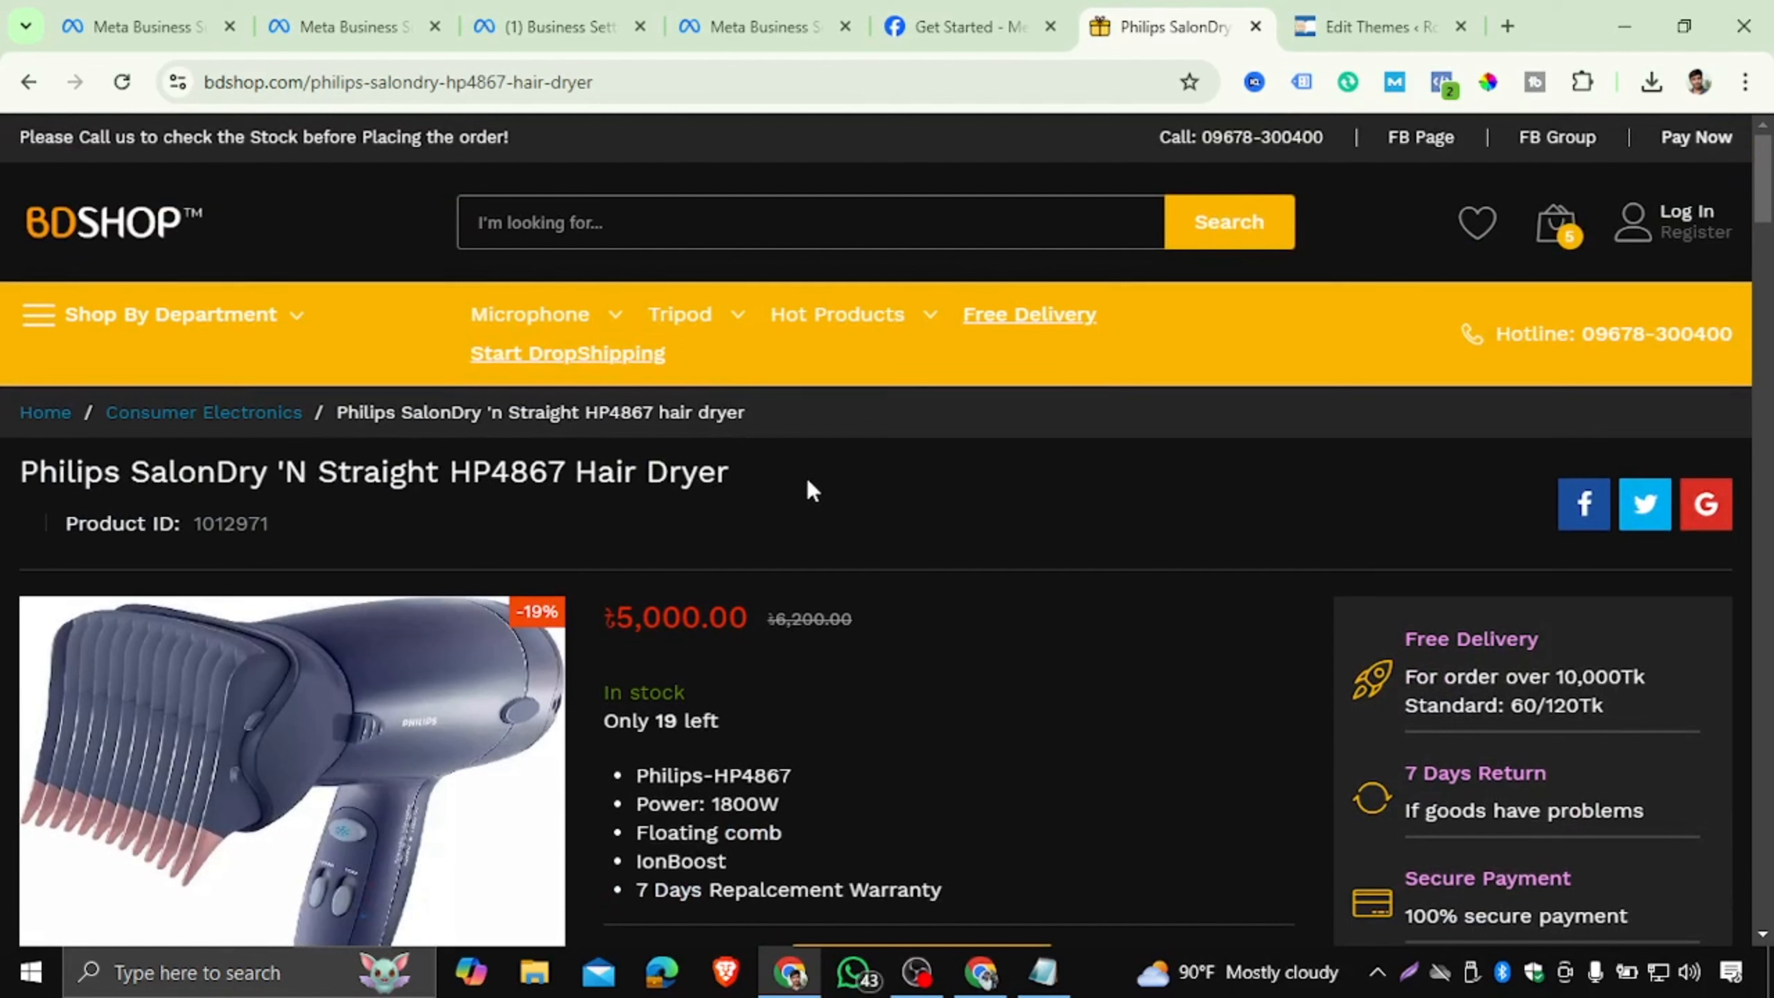
left_click_drag(803, 479, 3, 507)
scroll(758, 485, "down", 8)
left_click(891, 330)
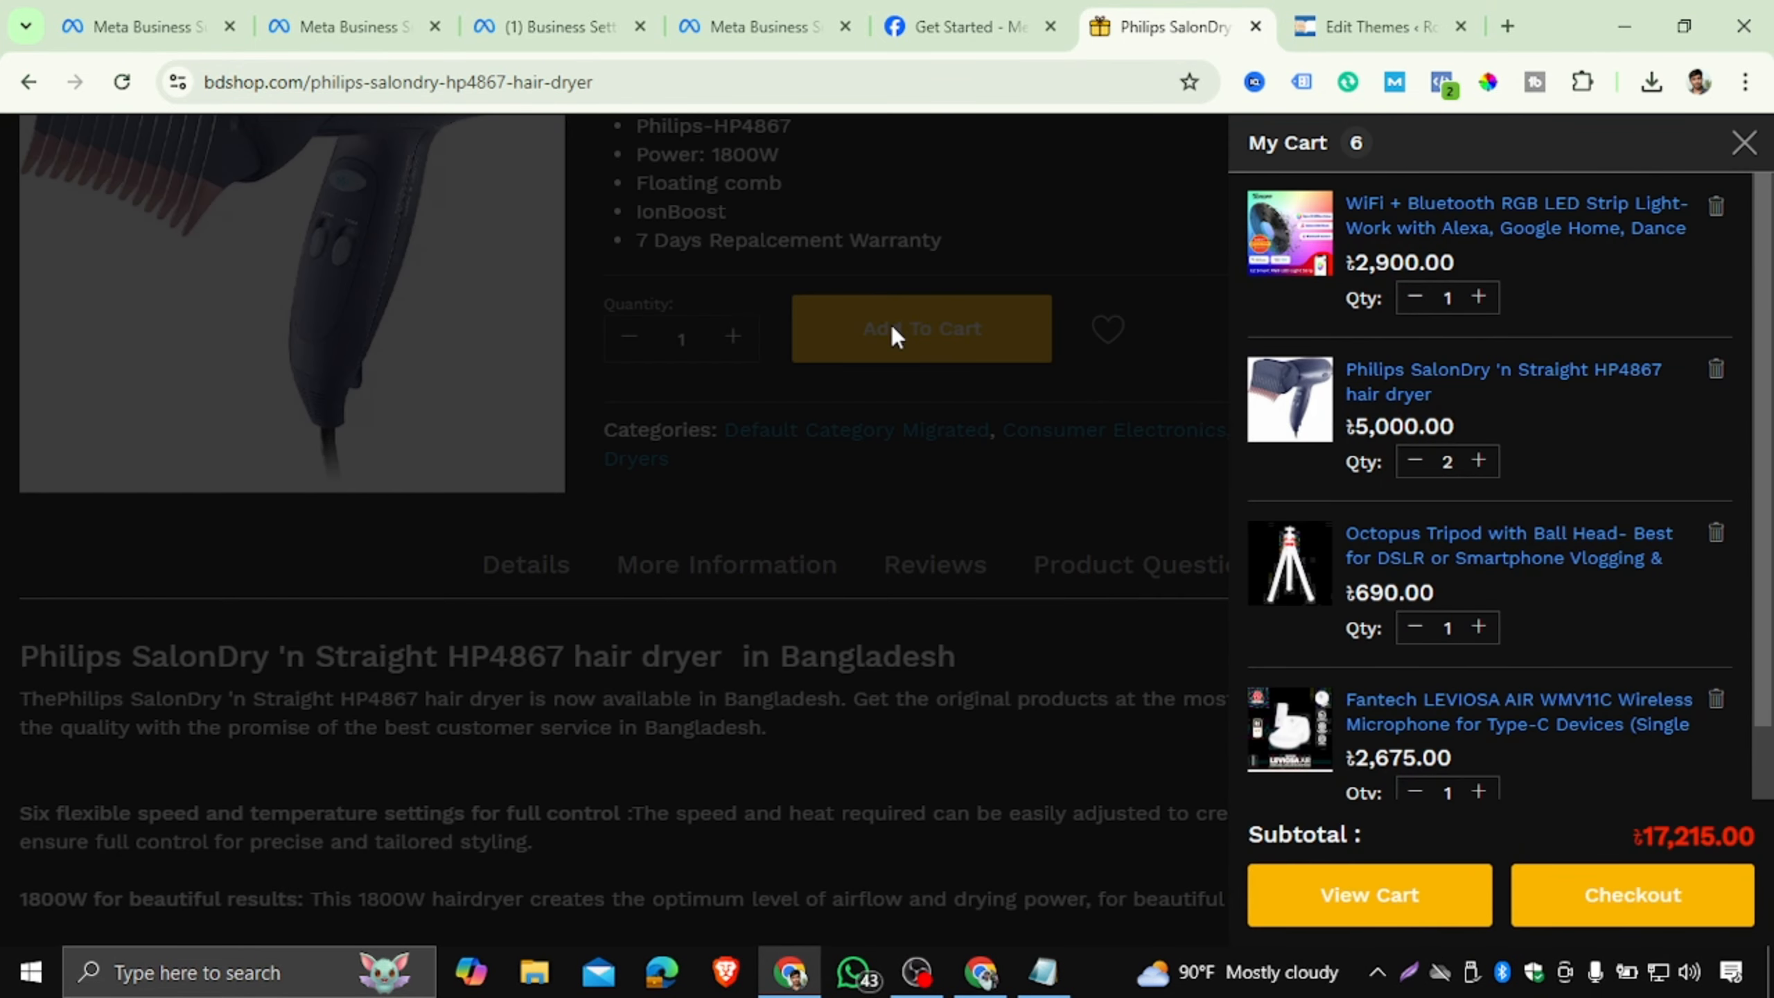
Confirm Meta Pixel Helper shows AddToCart, then open the full shopping cart page.
left_click(1441, 82)
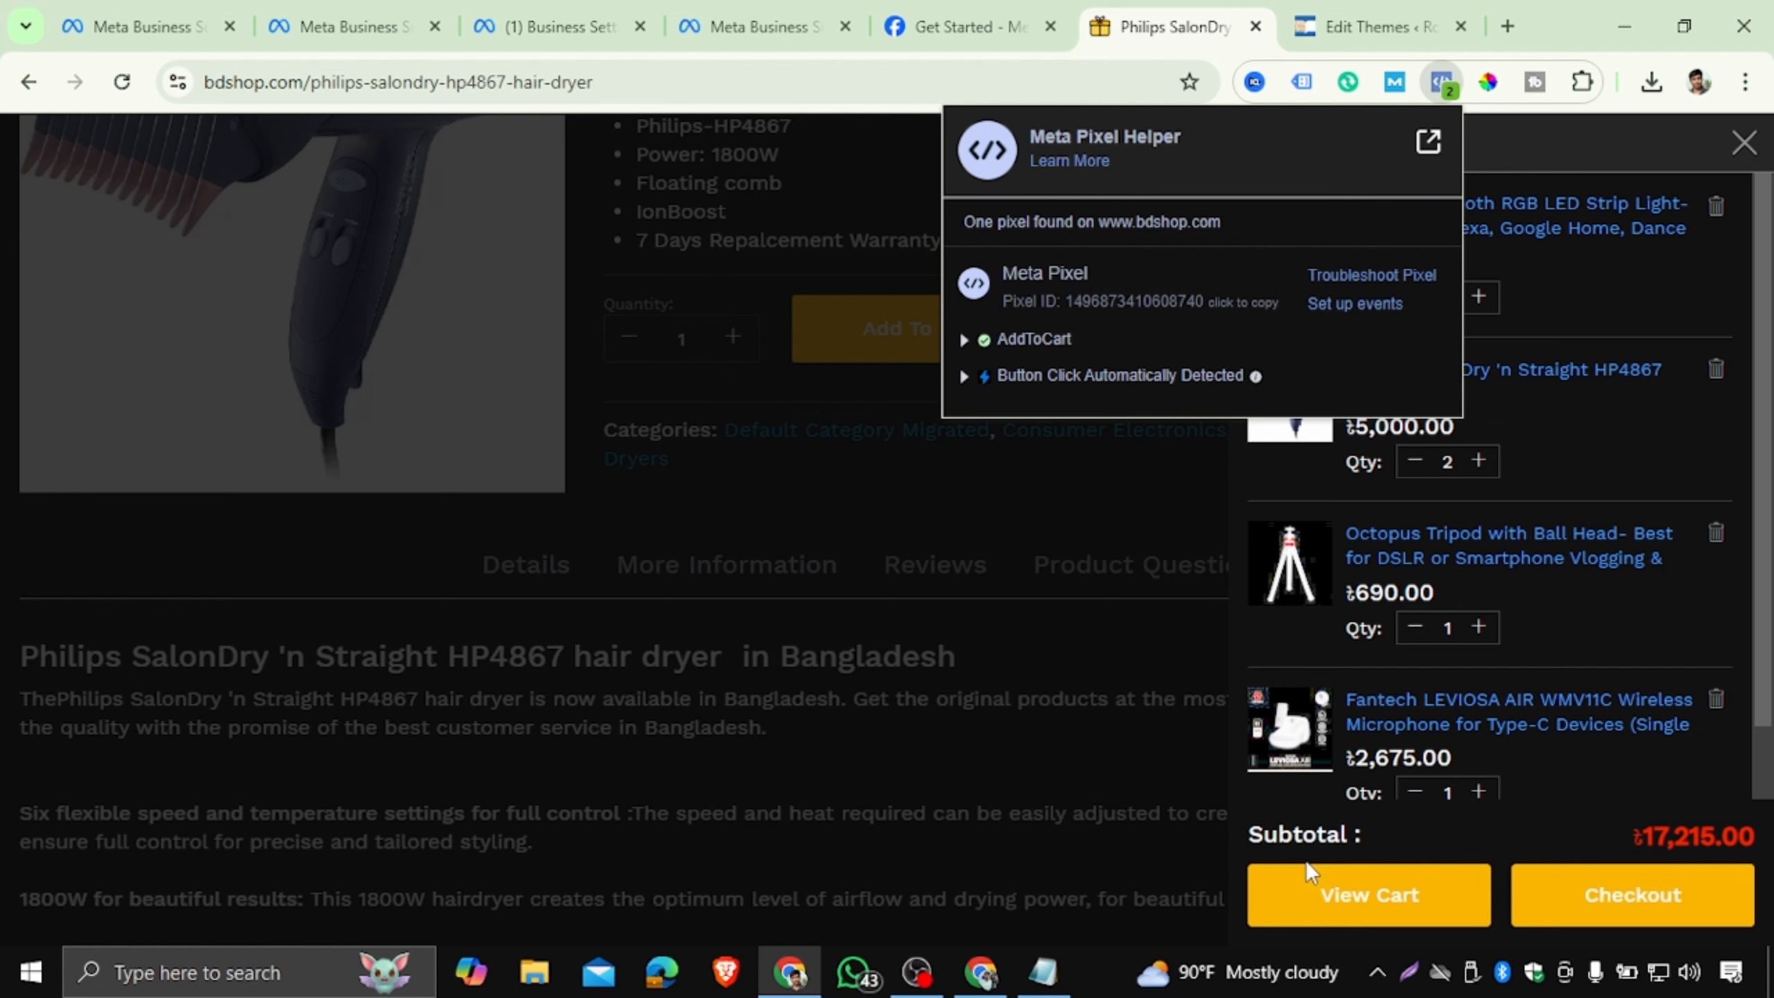
left_click(1359, 888)
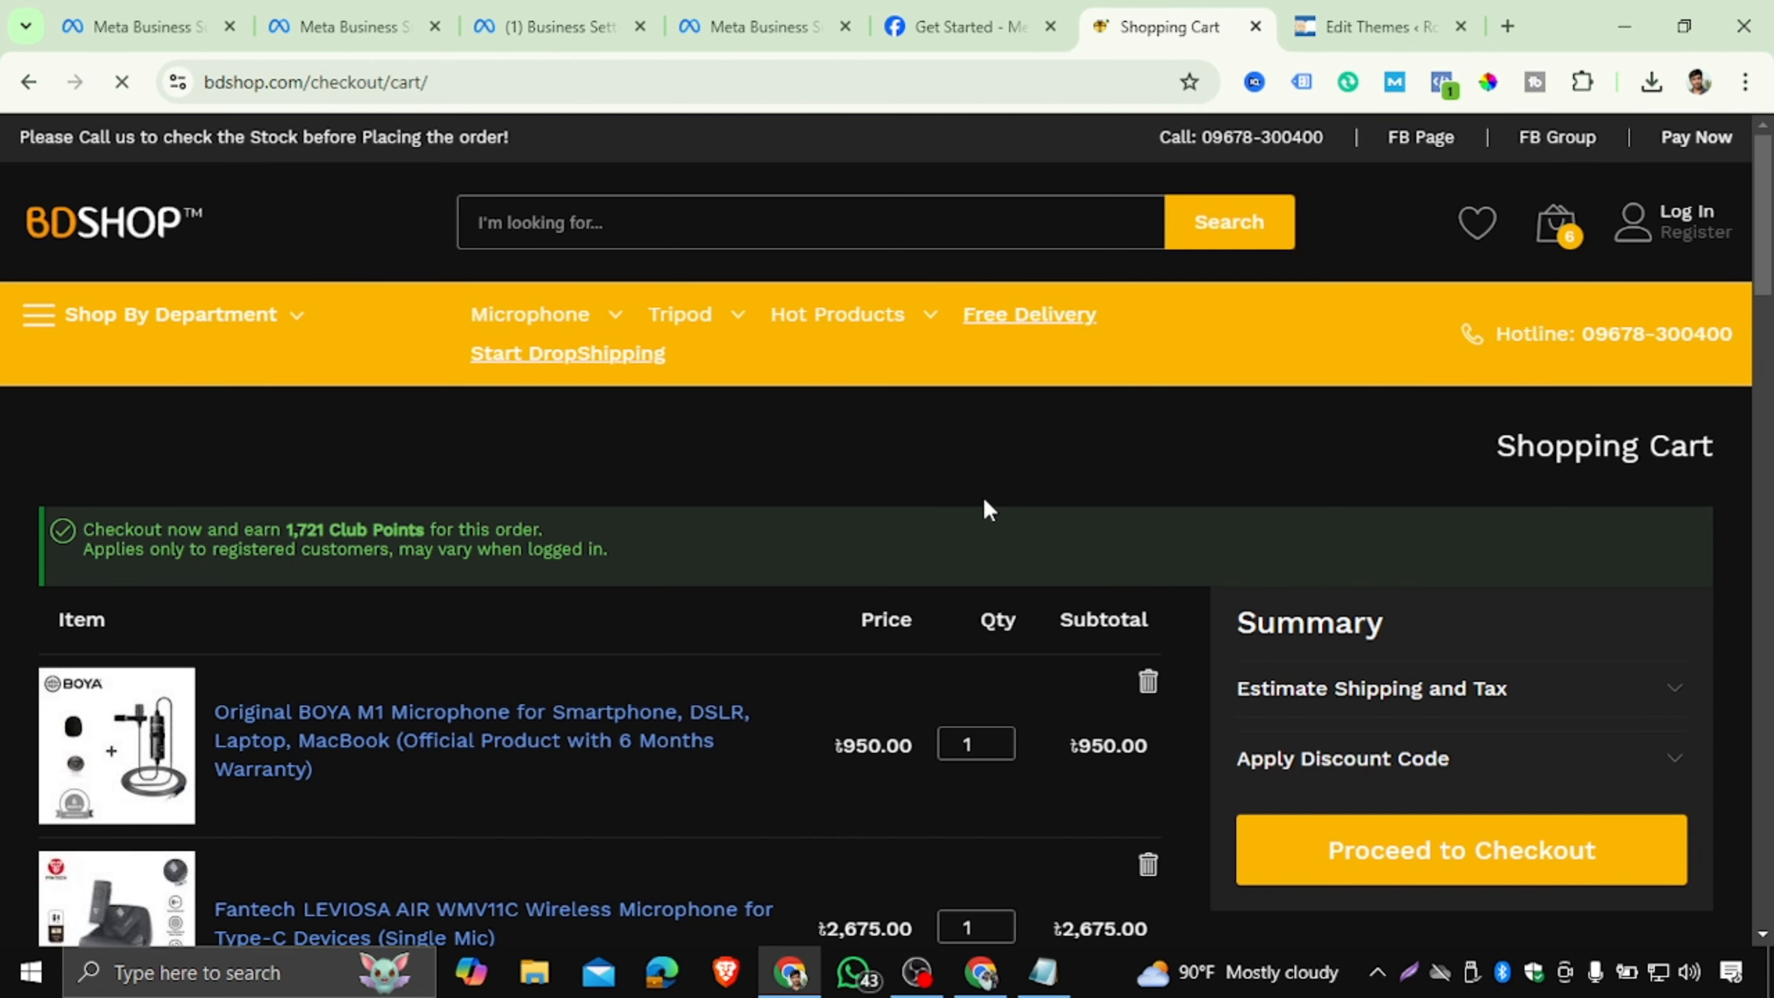
left_click(1046, 973)
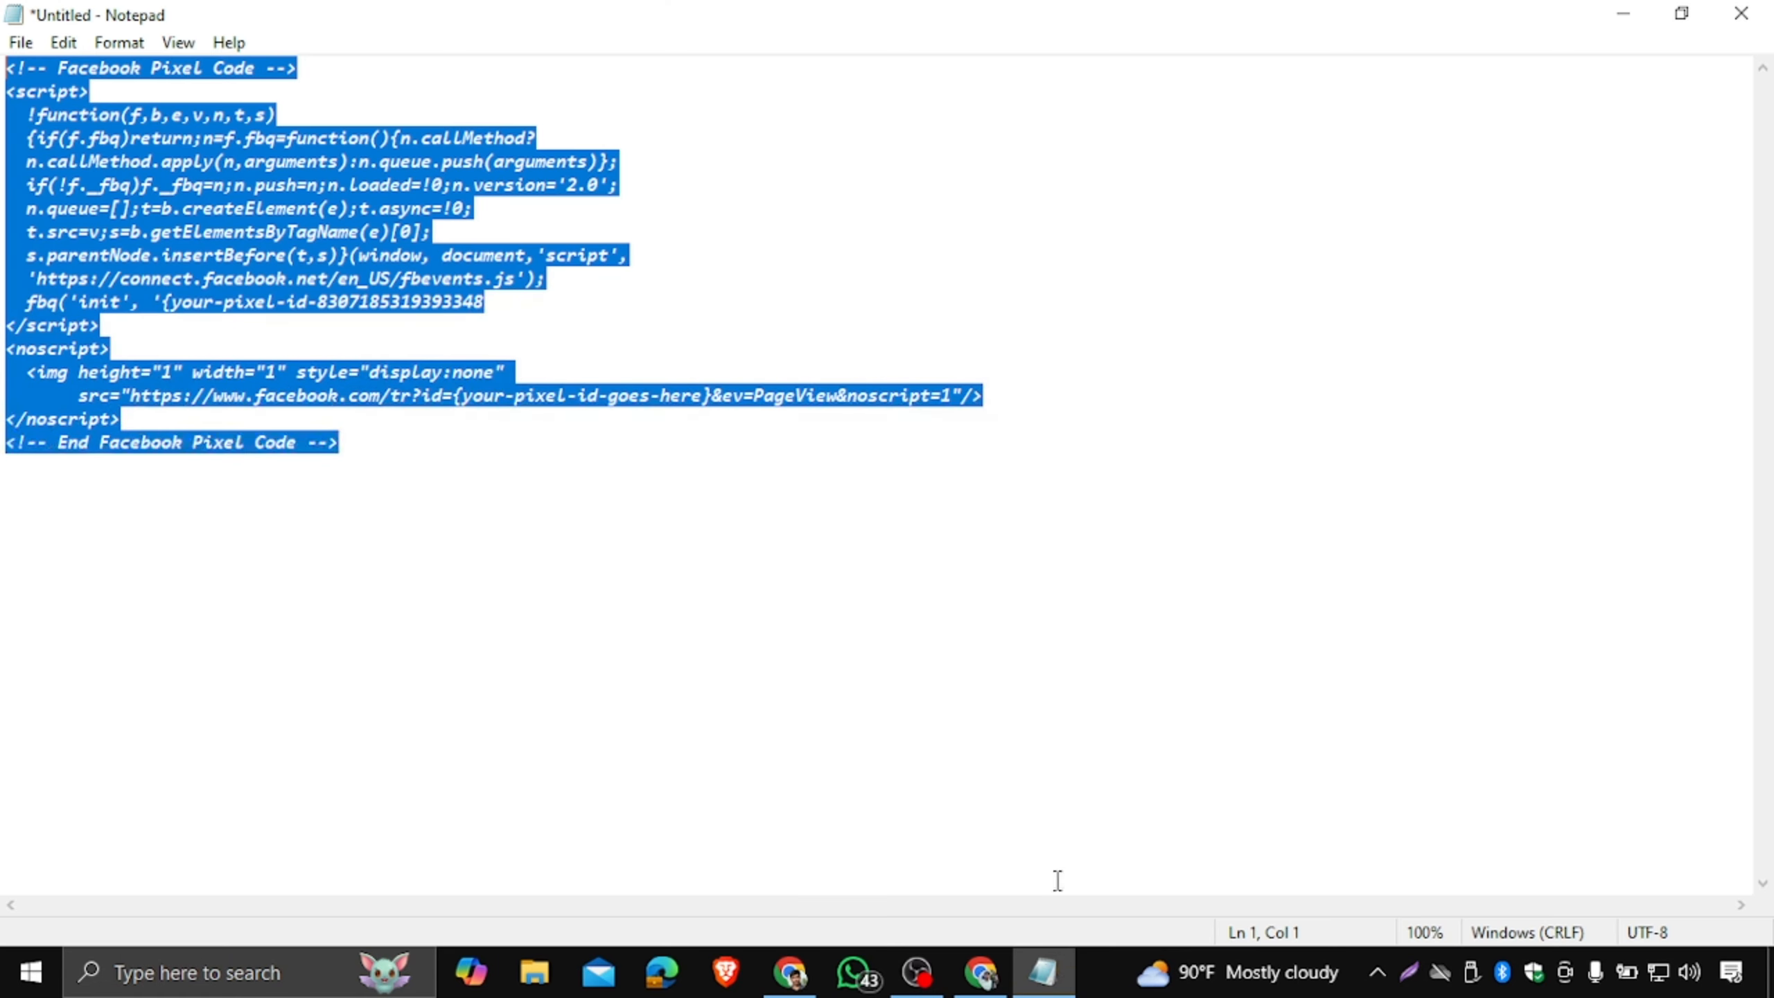
left_click_drag(404, 472, 6, 91)
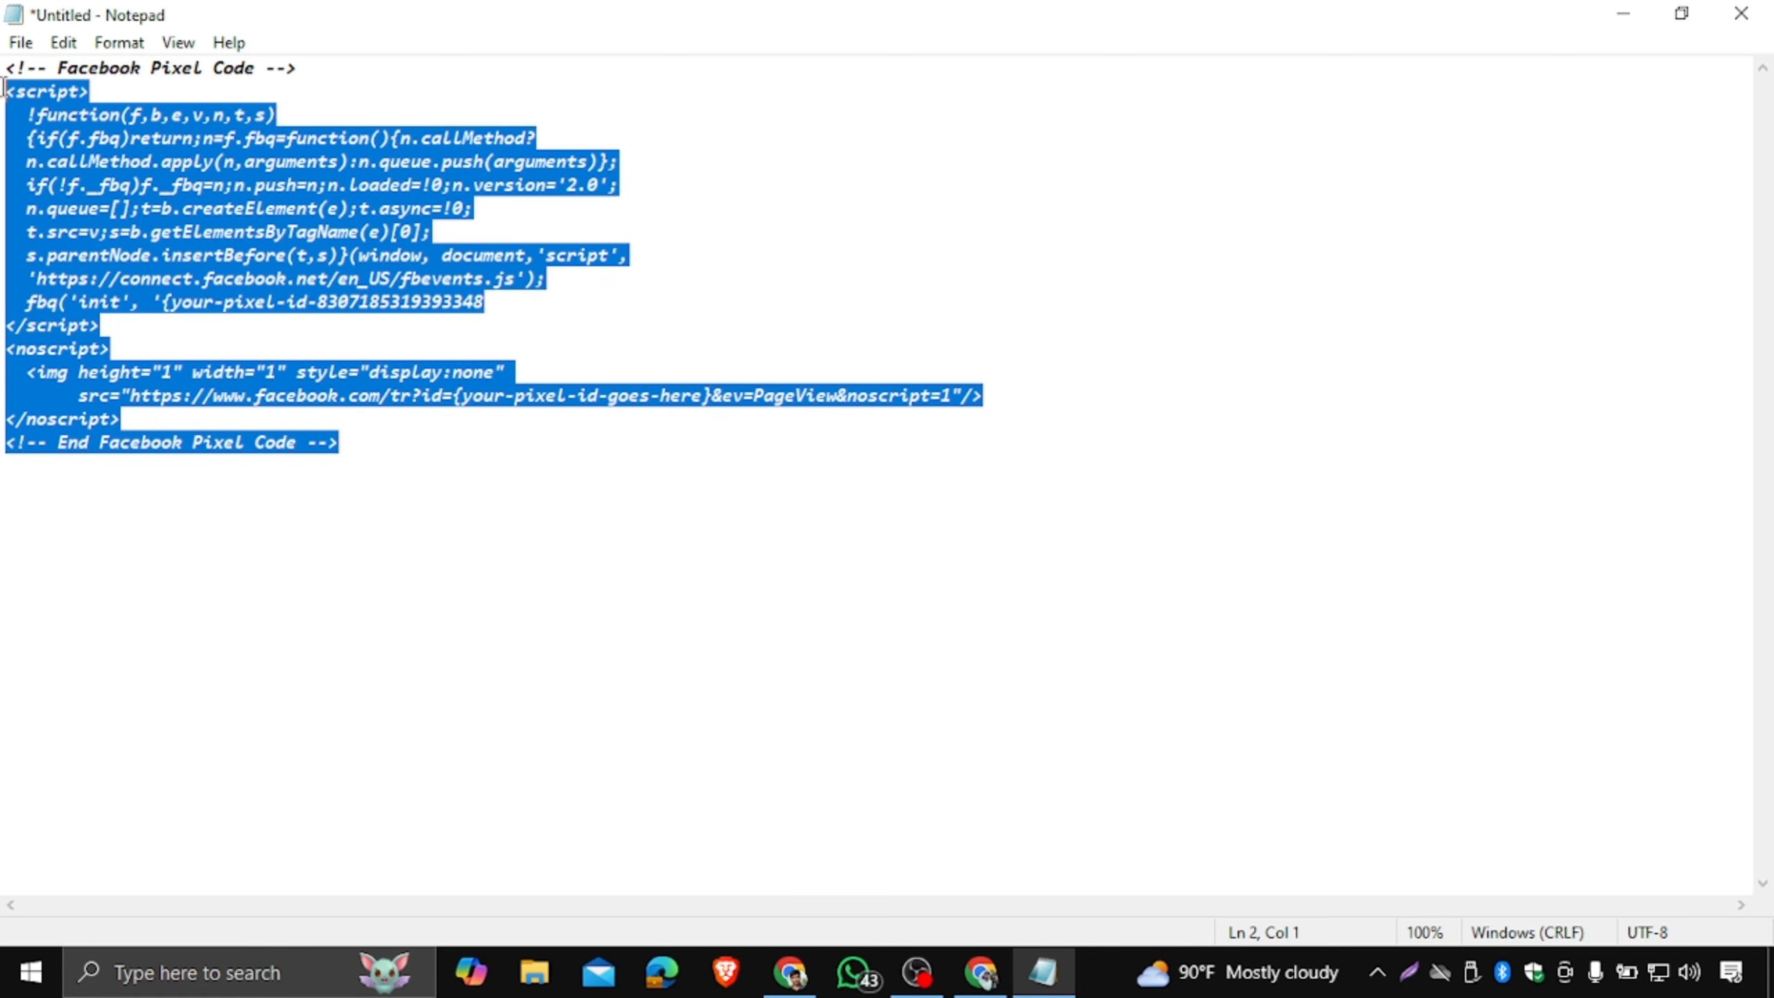
left_click(790, 973)
scroll(831, 545, "down", 5)
Proceed to checkout from the cart and close the Log In prompt that appears.
scroll(1010, 575, "down", 5)
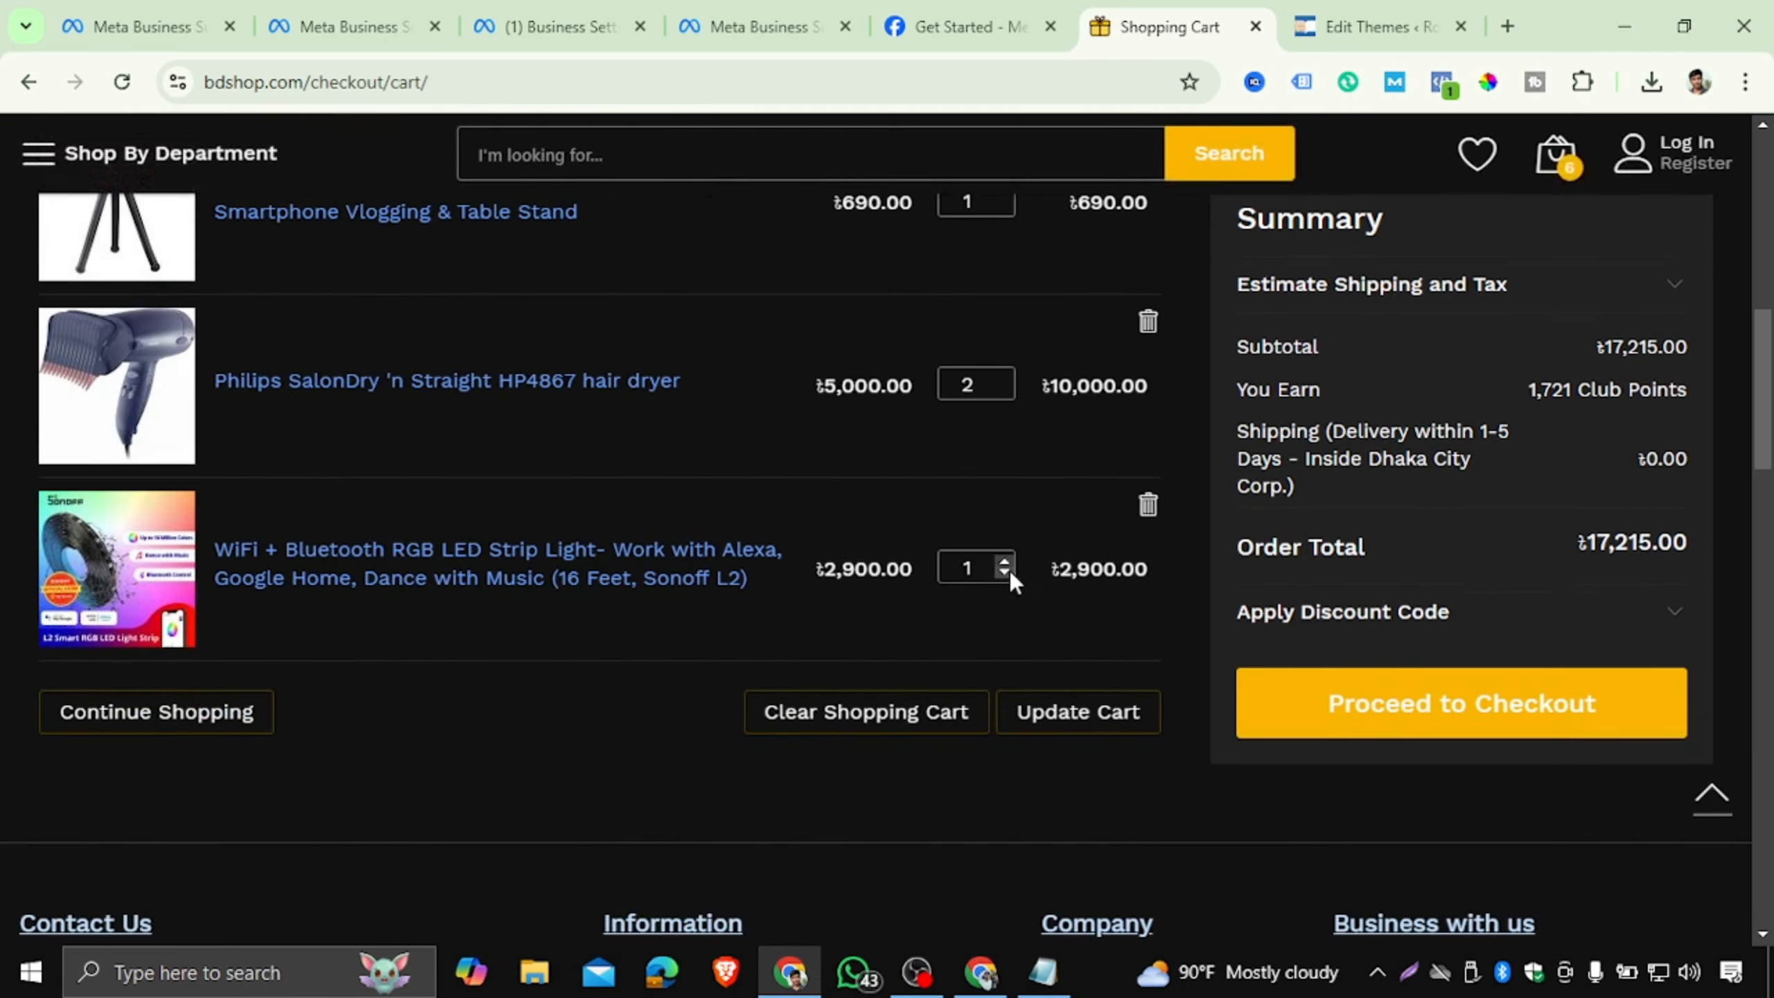
scroll(1020, 572, "up", 2)
scroll(1023, 575, "down", 2)
left_click(1397, 708)
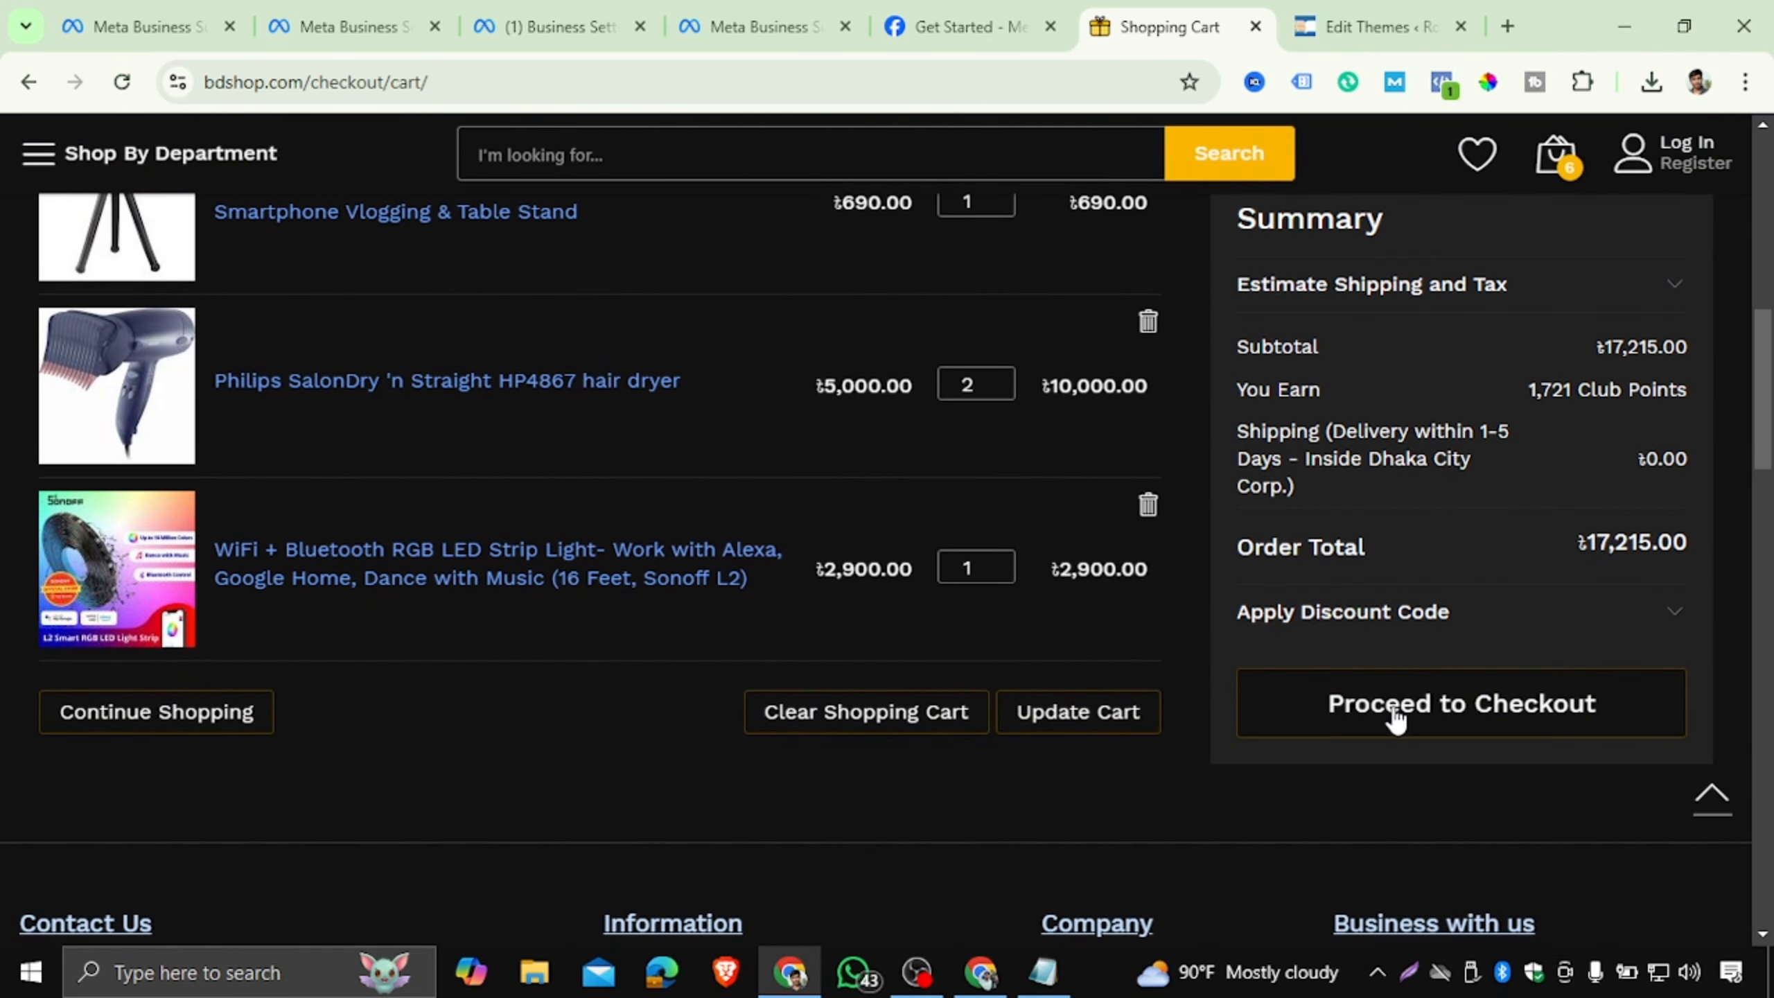
left_click(1138, 252)
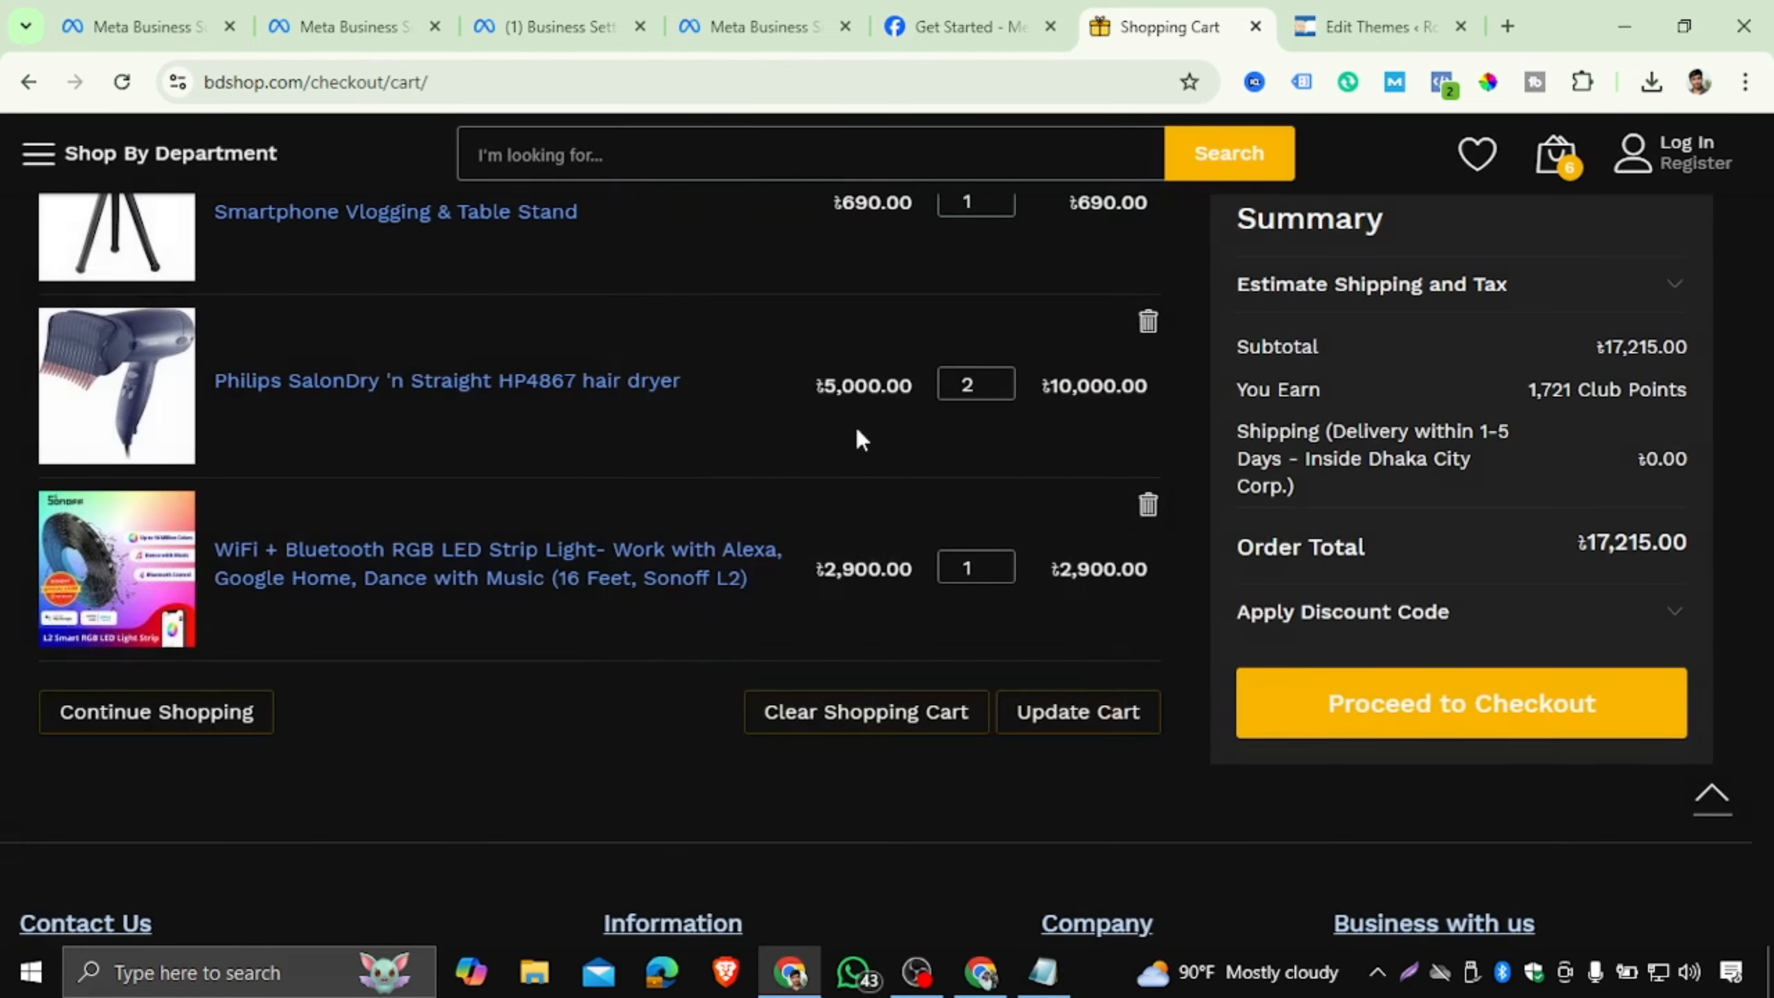
scroll(885, 505, "up", 9)
scroll(83, 435, "down", 4)
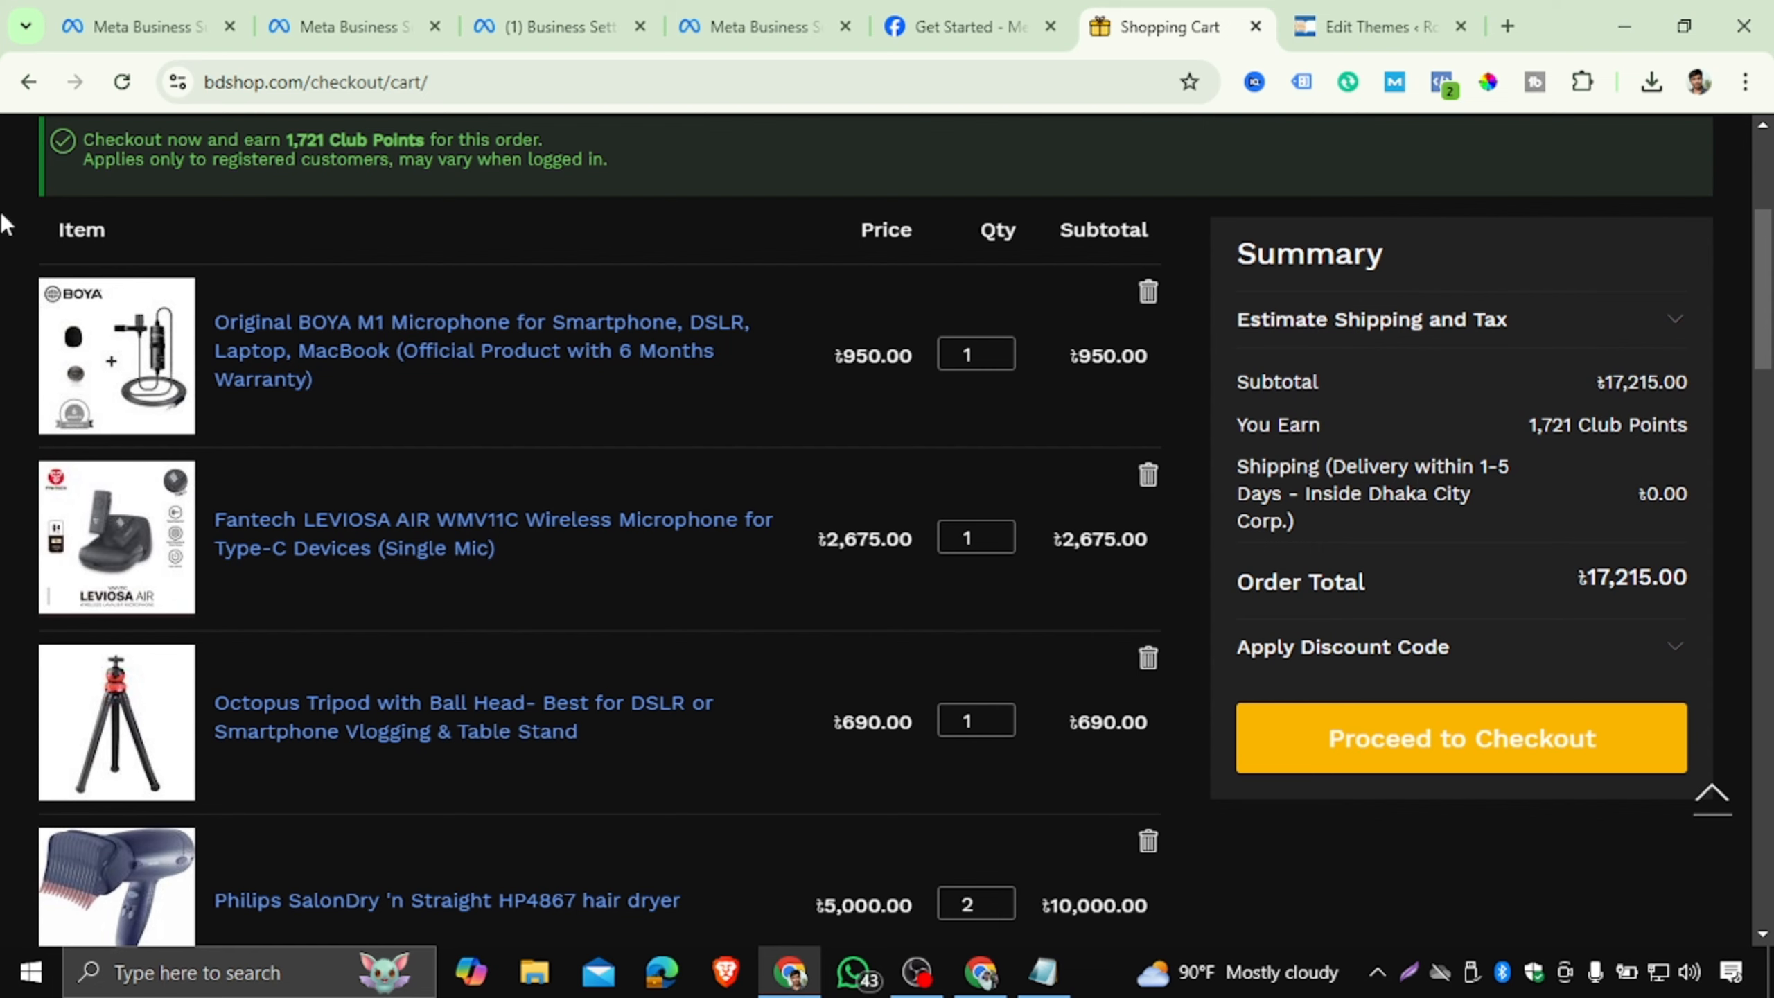
scroll(5, 224, "up", 5)
scroll(19, 231, "down", 20)
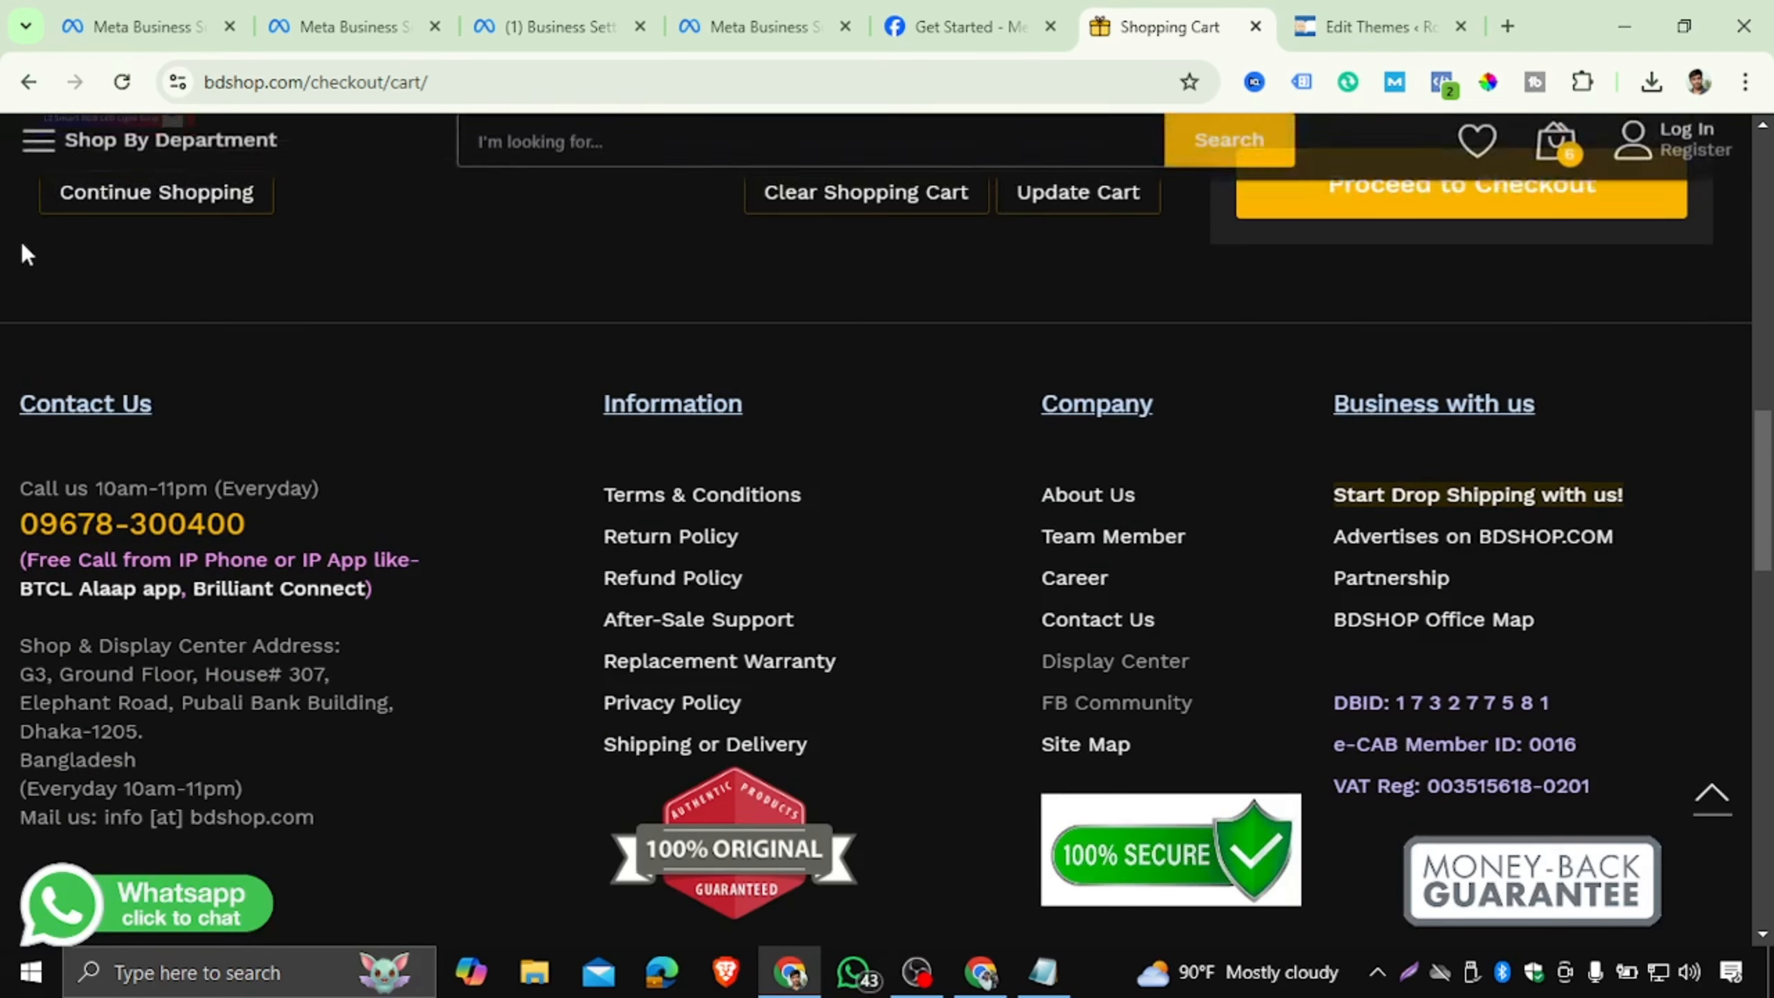
scroll(19, 238, "up", 6)
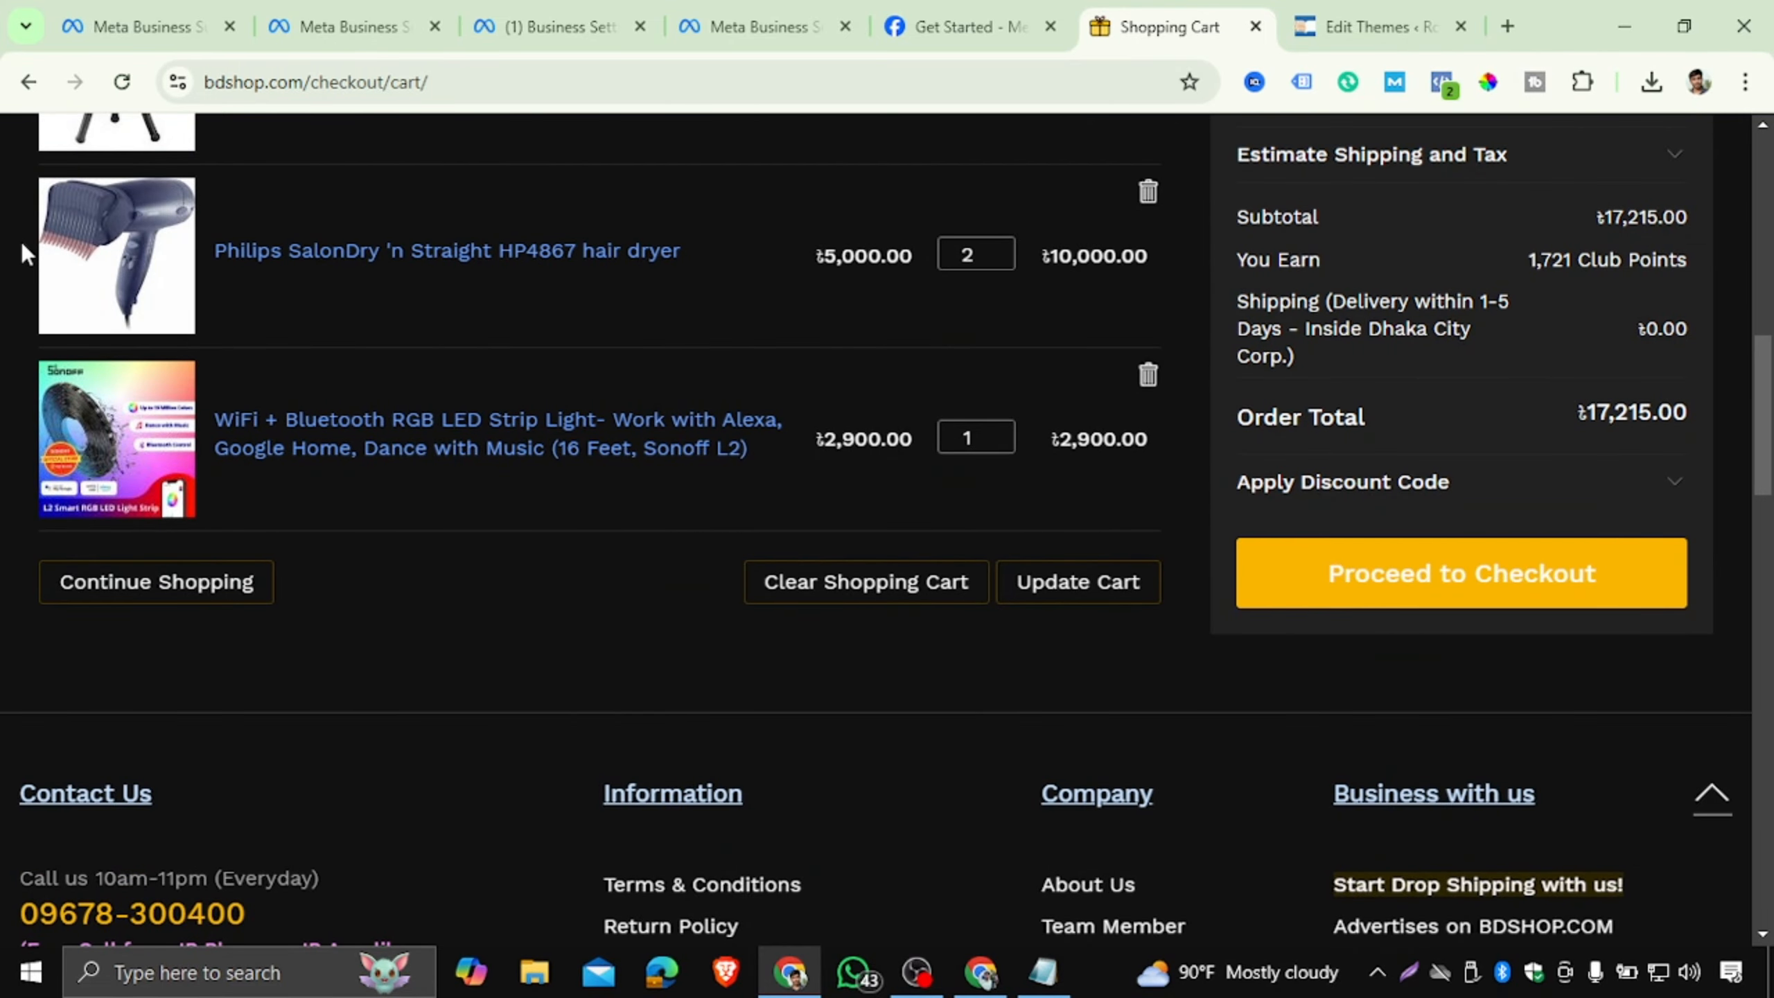
scroll(21, 241, "up", 15)
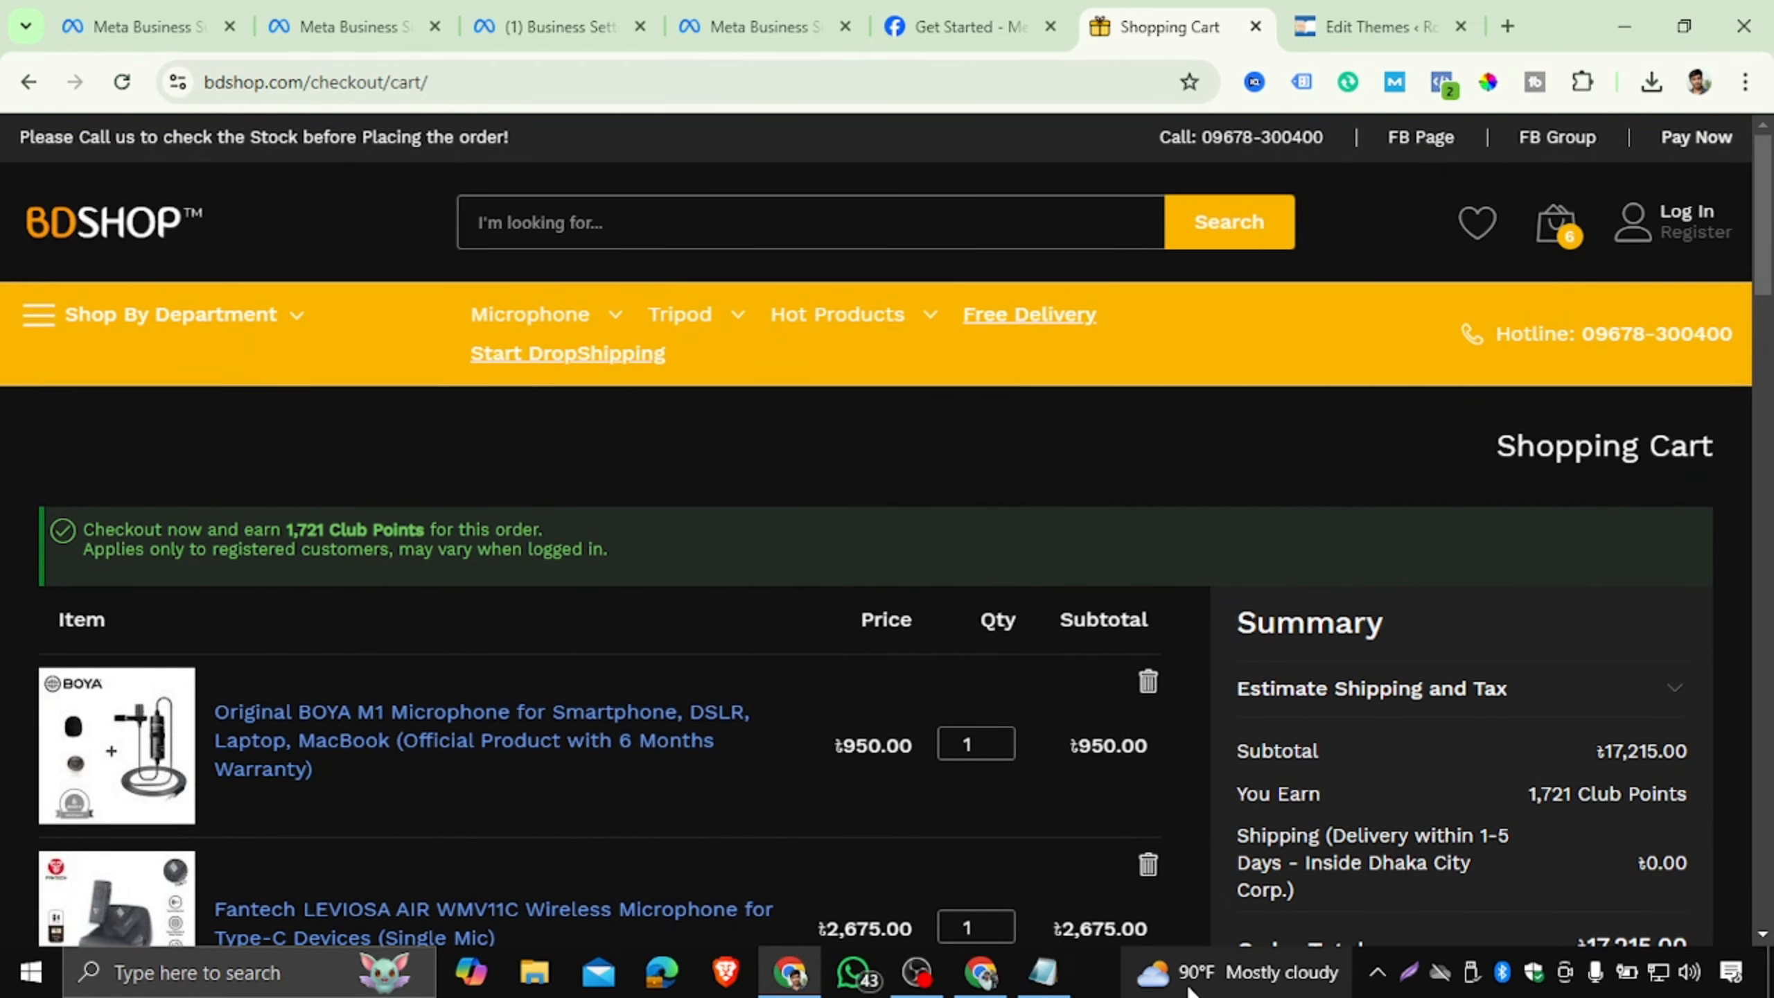
Select the whole Facebook Pixel code in Notepad again.
left_click(1044, 985)
left_click(487, 538)
left_click_drag(487, 538, 5, 63)
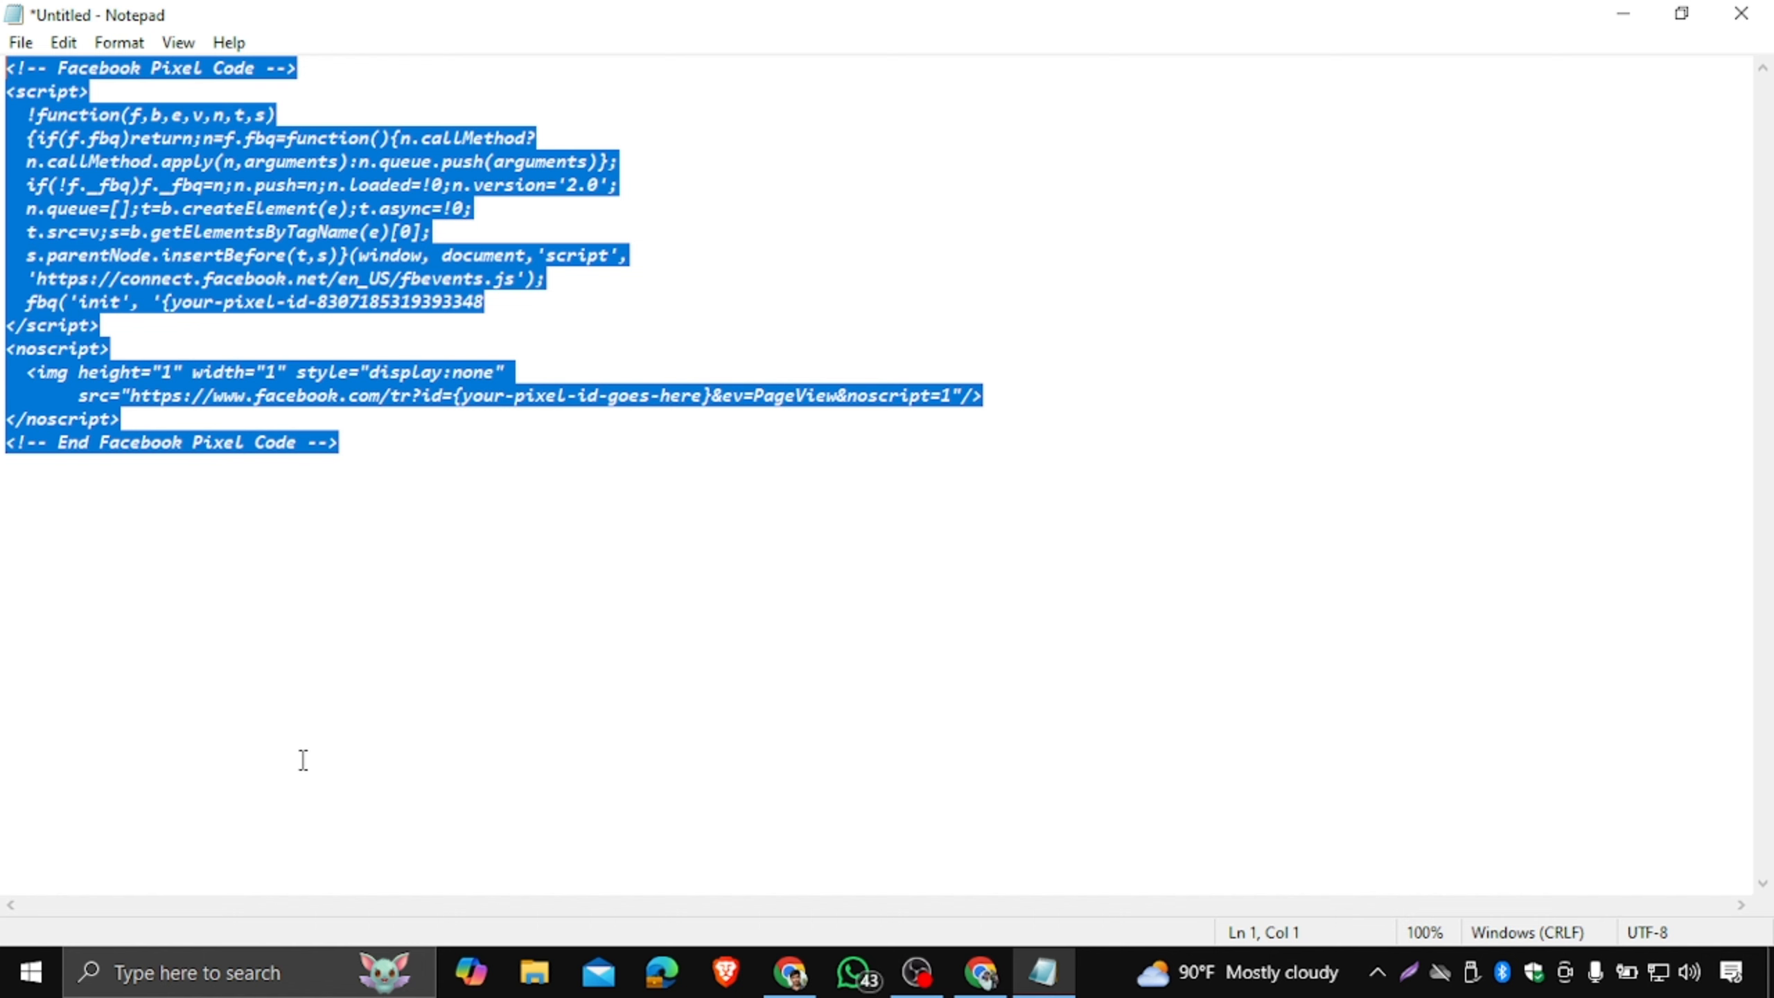
Return to the BDSHOP shopping cart showing the ৳17,215.00 total.
left_click(790, 972)
scroll(854, 888, "down", 7)
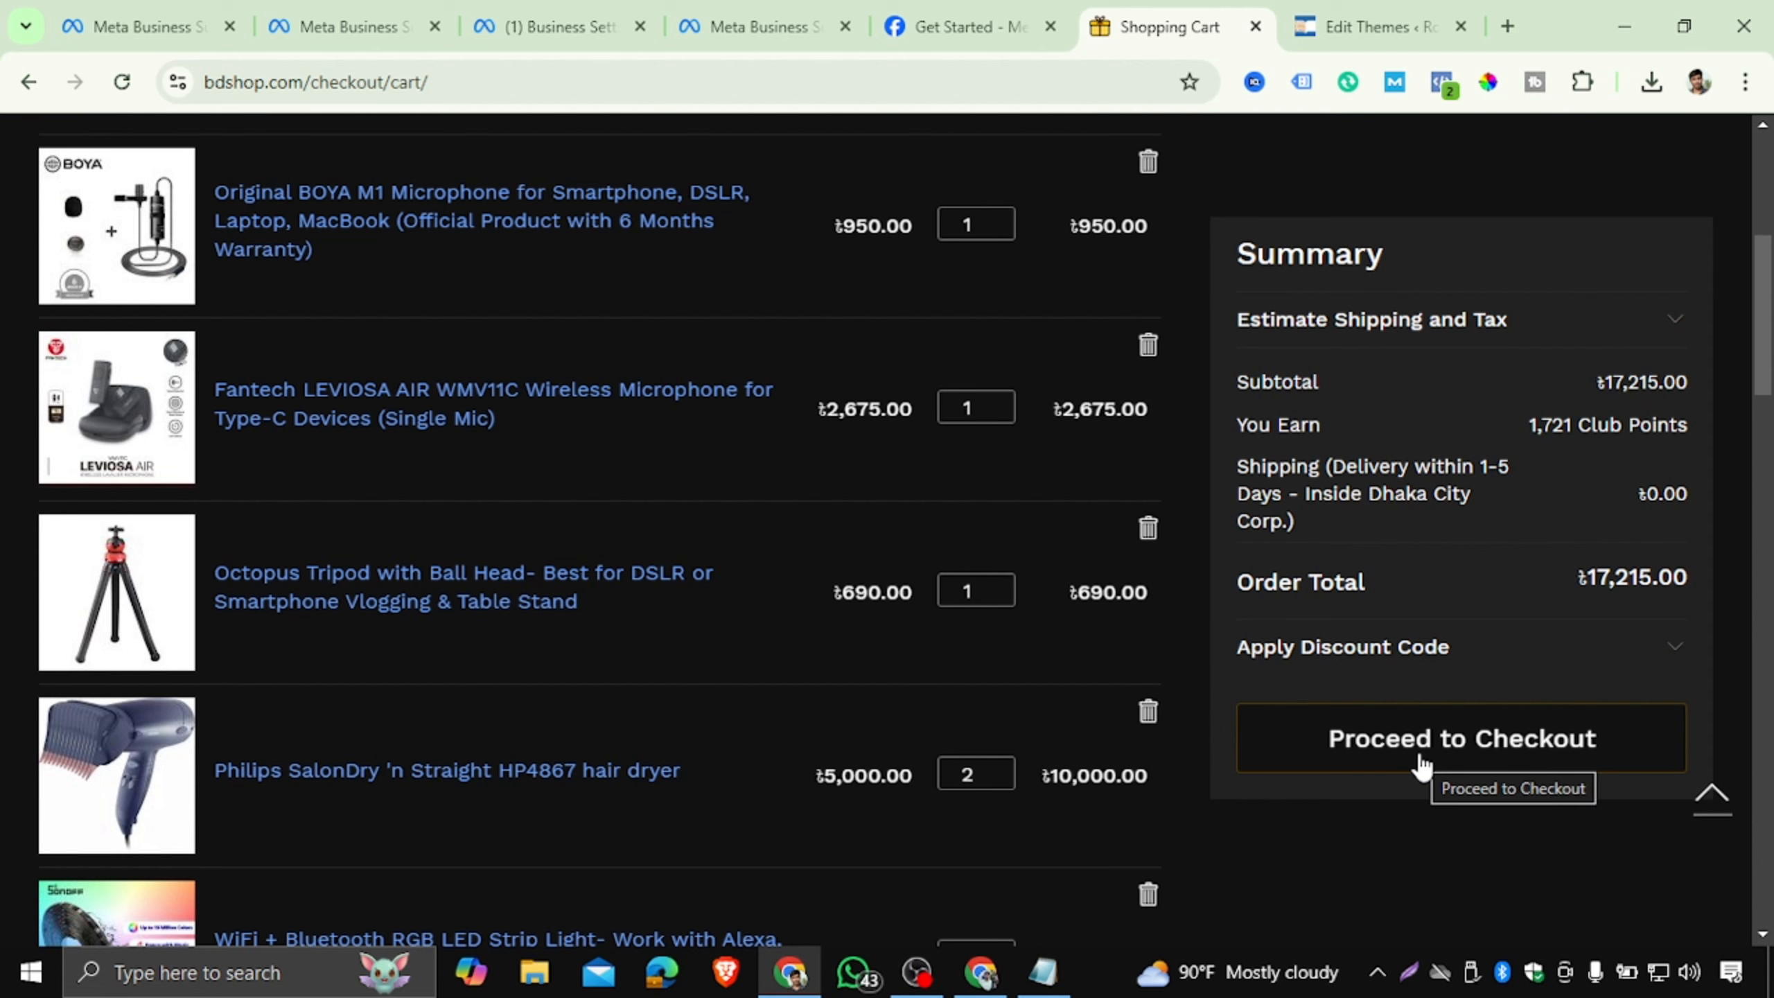
Try the wishlist, dismiss its Log In prompt, and bring the Notepad pixel code forward.
scroll(1089, 377, "up", 7)
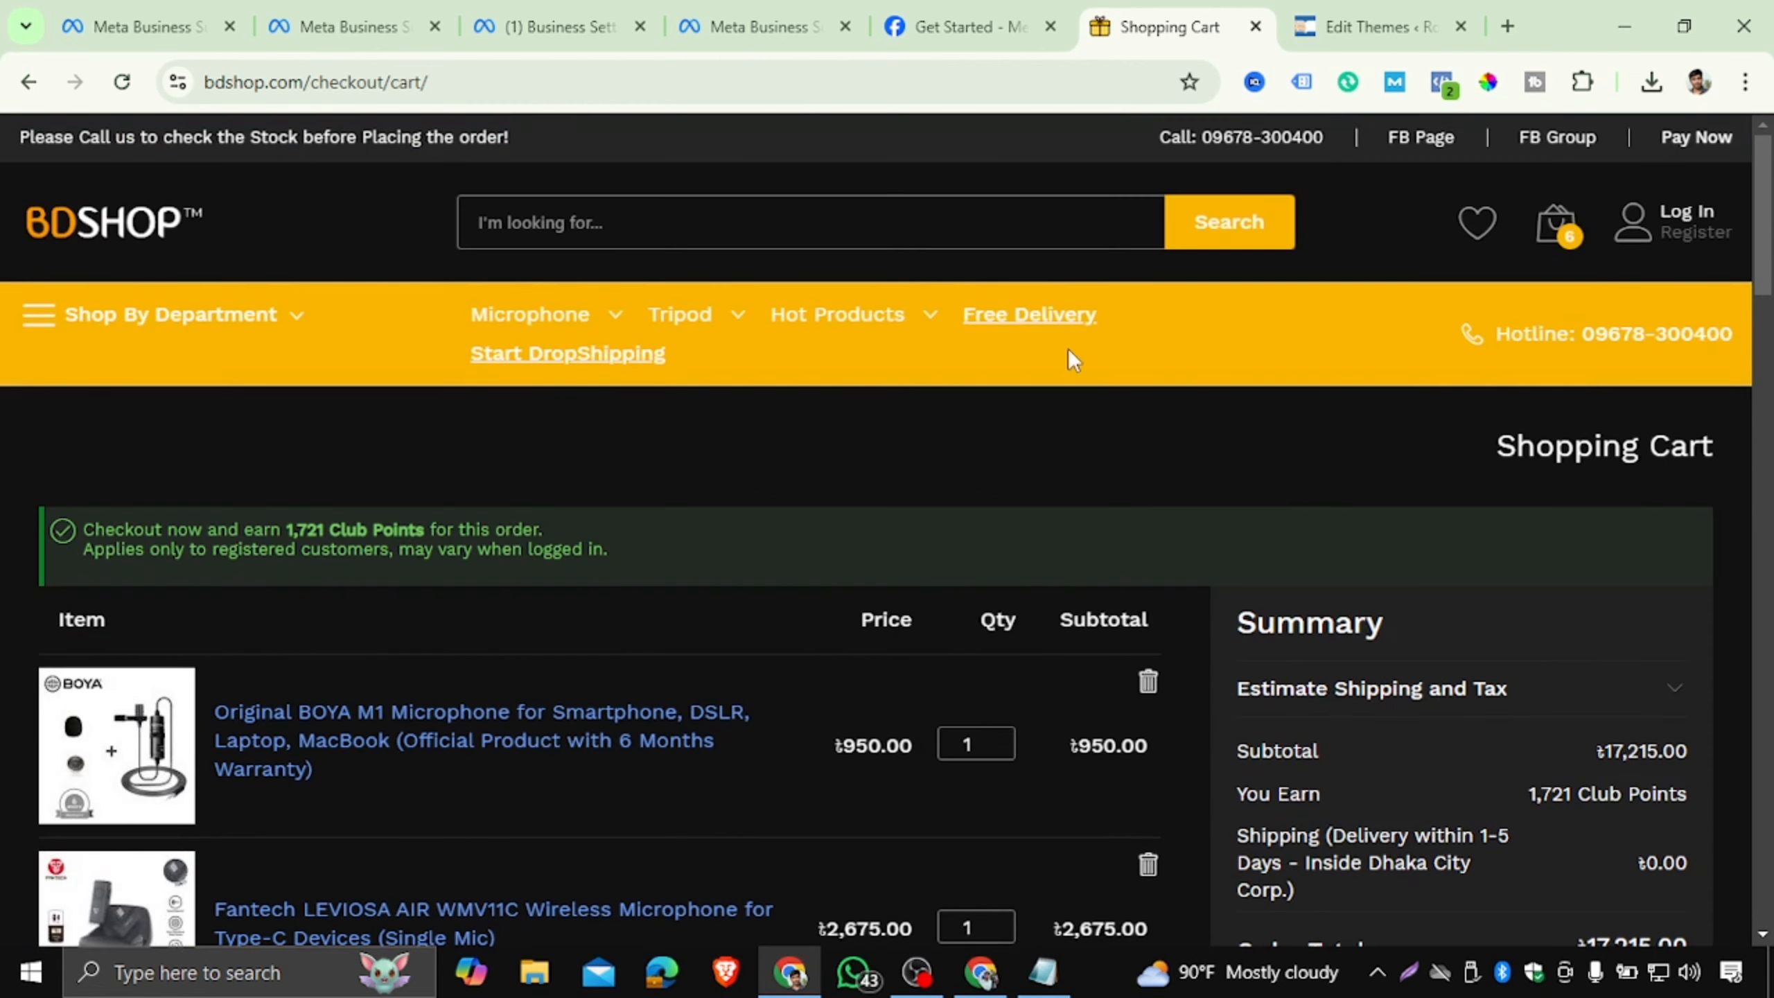
left_click(1487, 225)
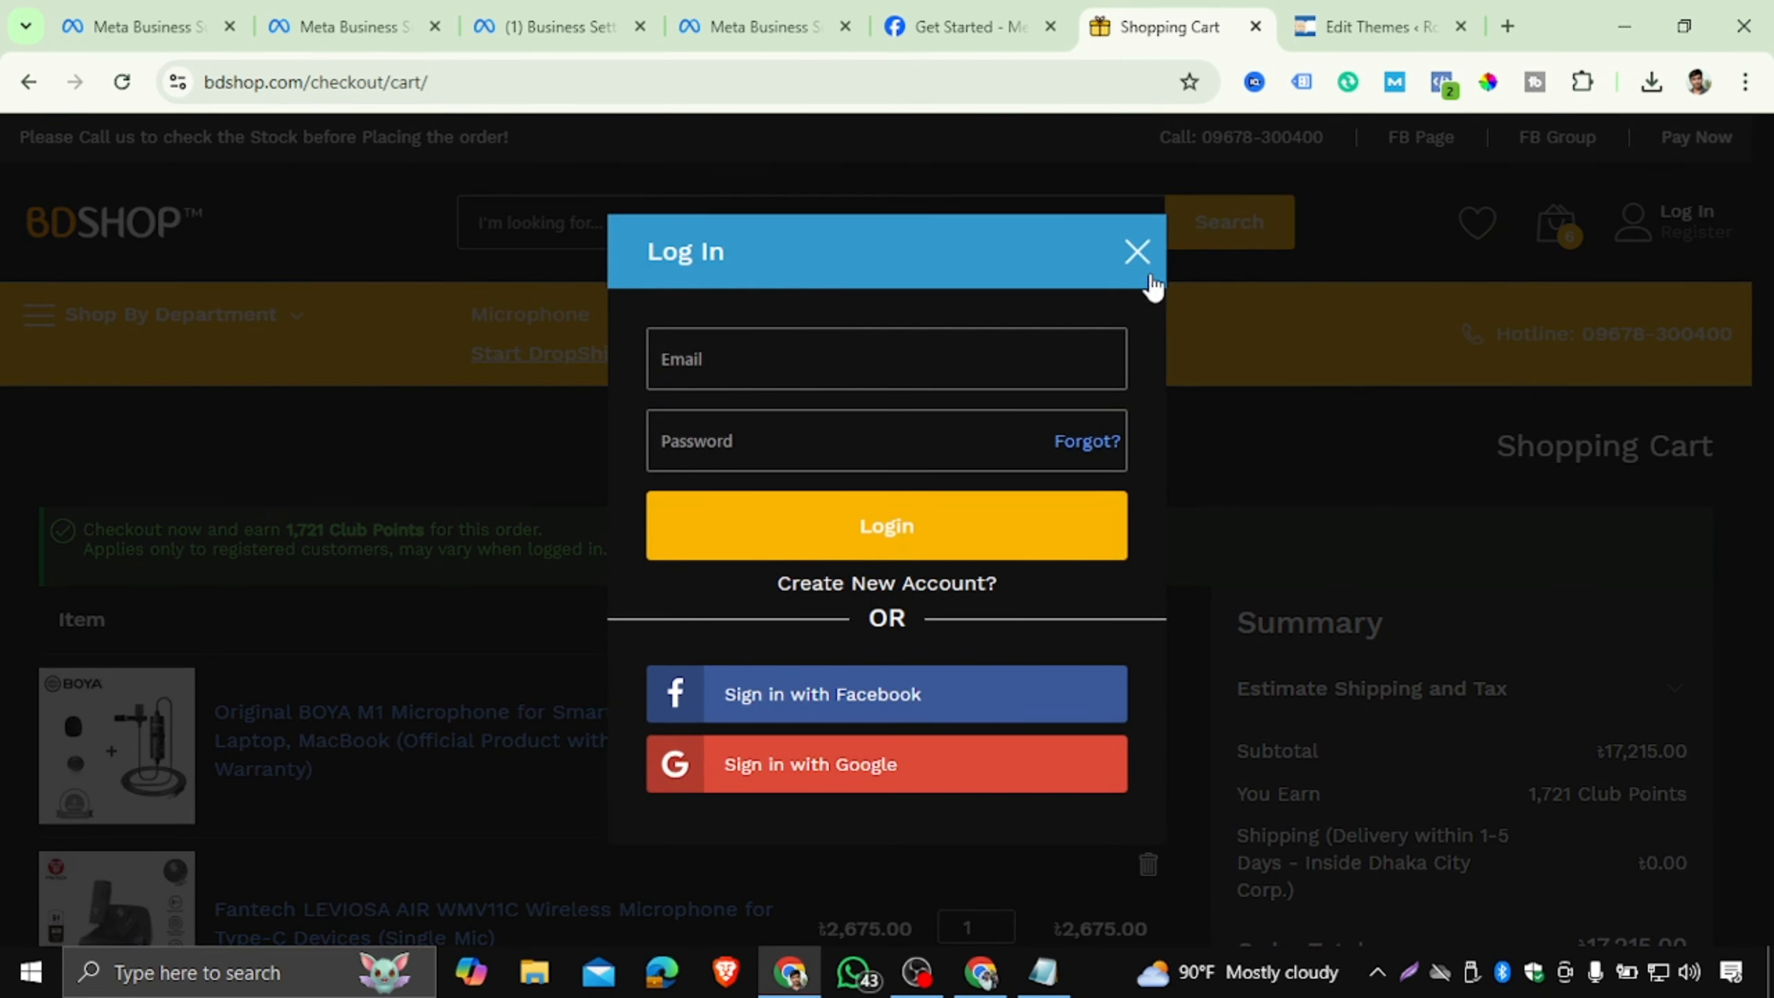
left_click(1137, 249)
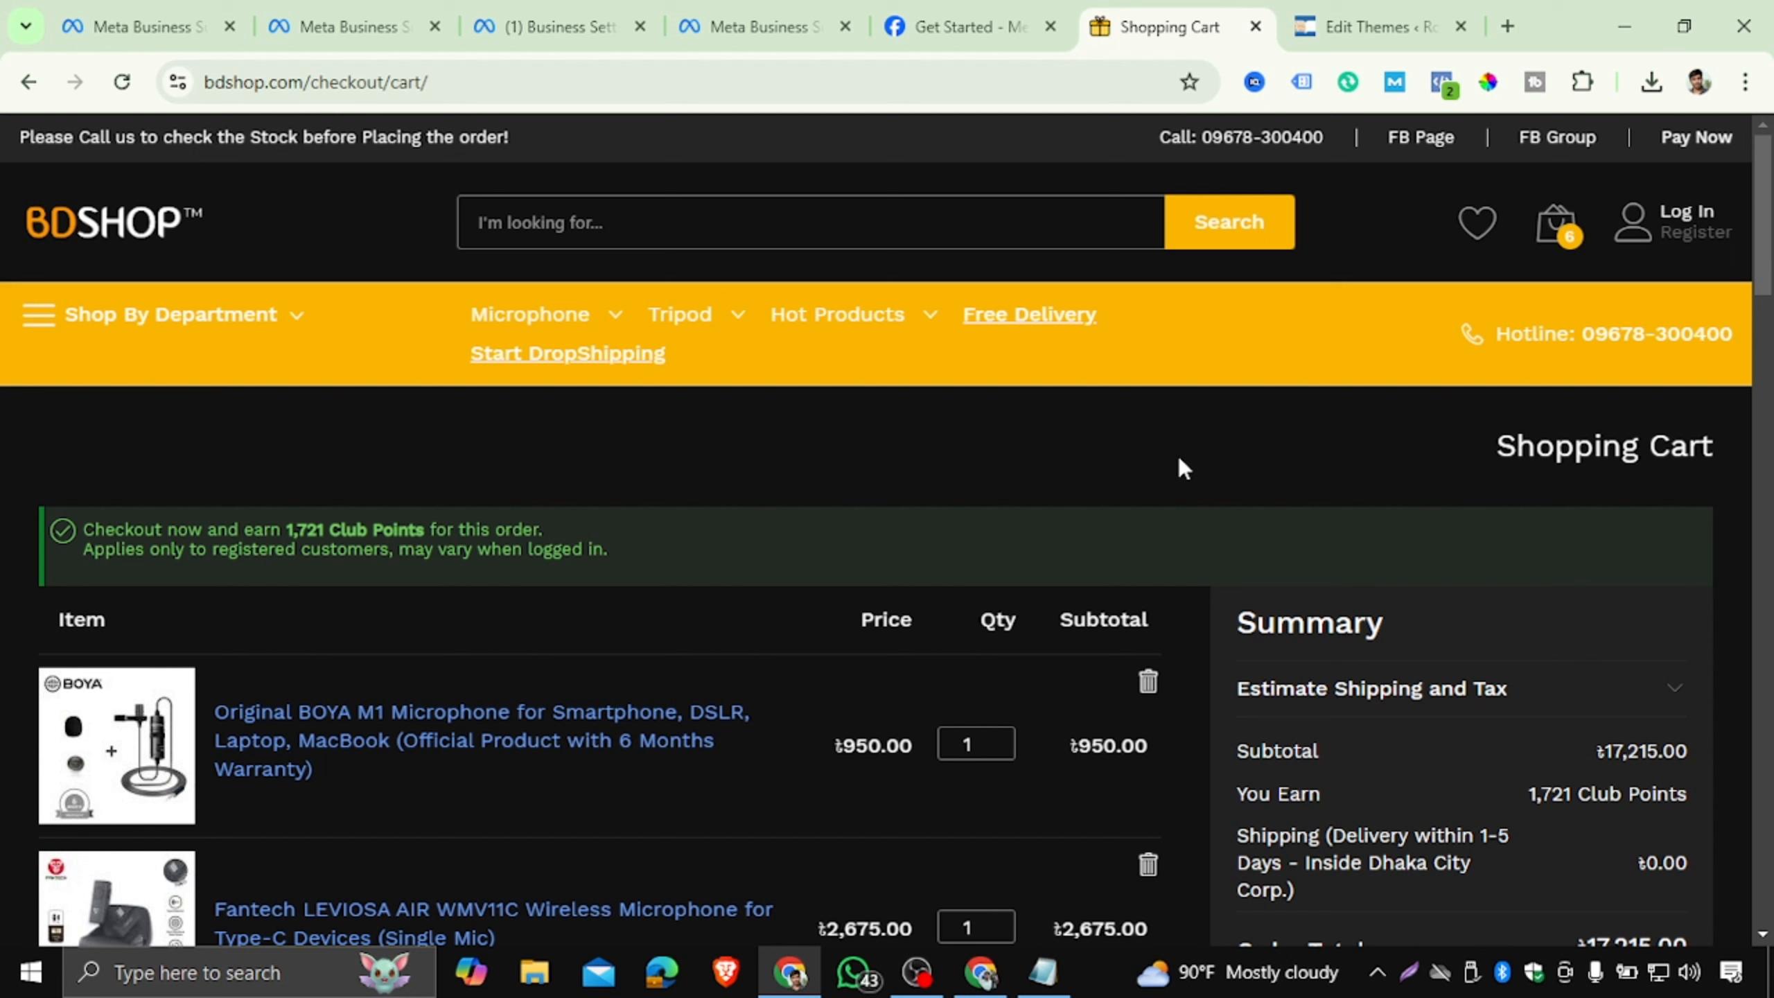
left_click(1048, 971)
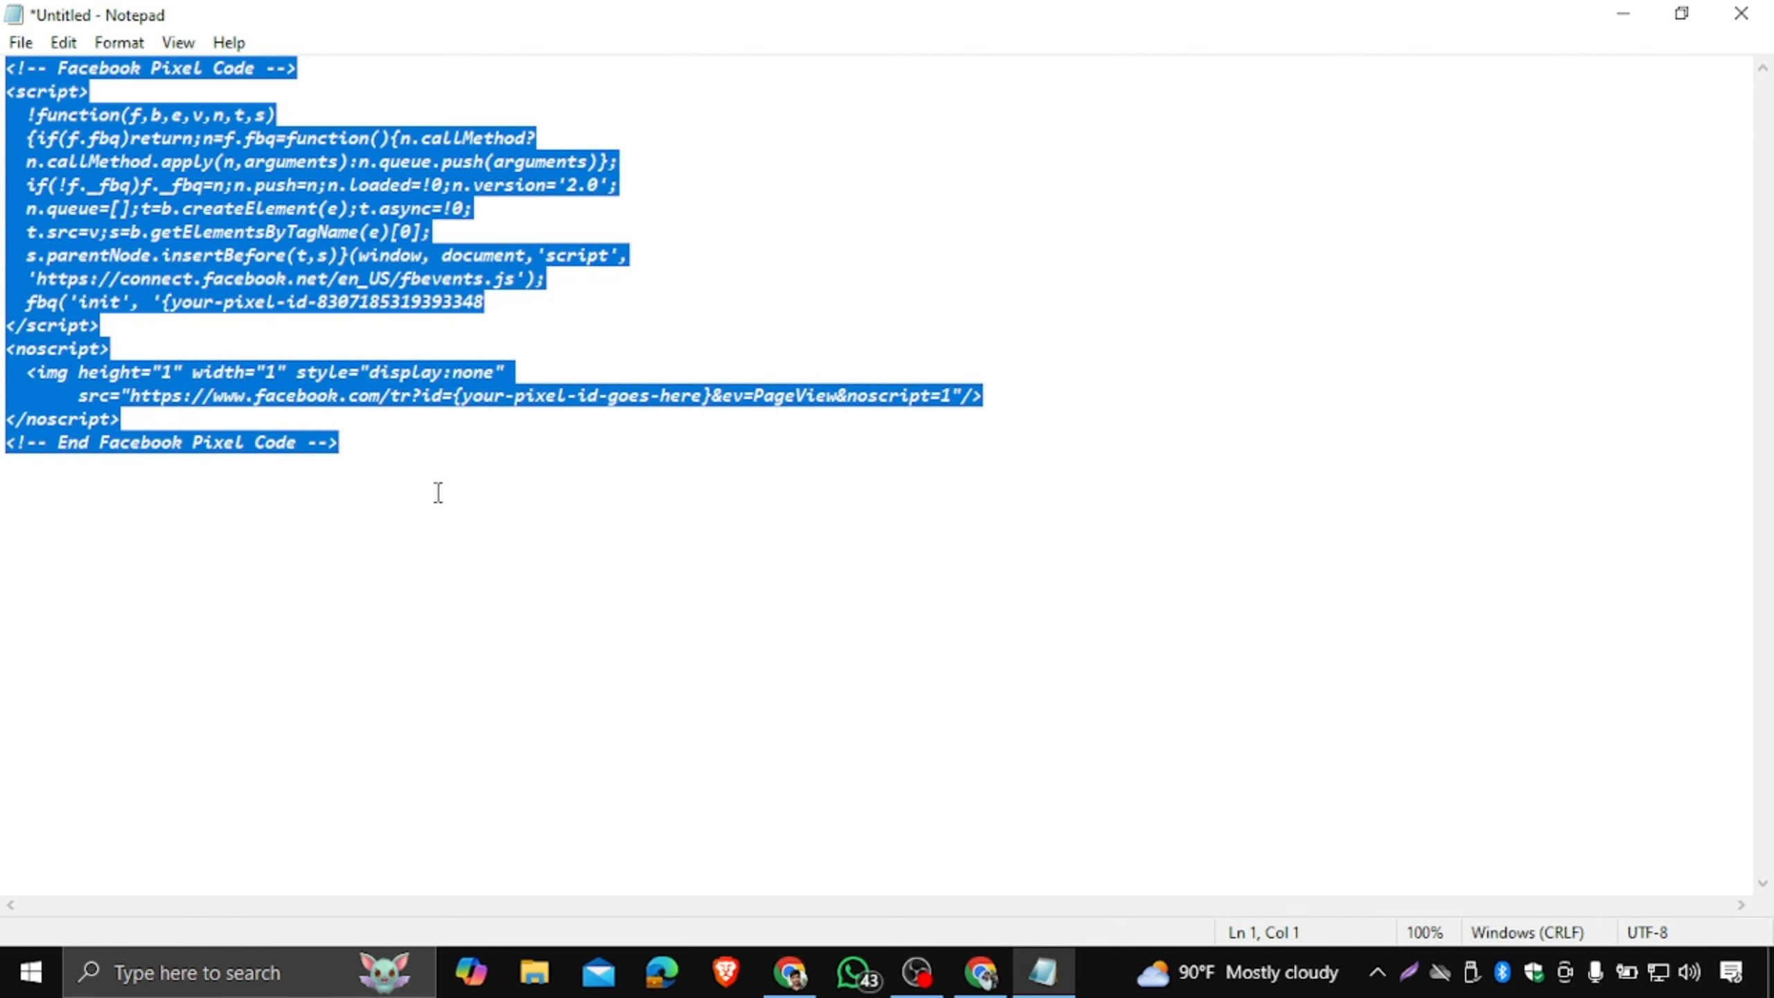
Select various ranges of the pixel code, from its last lines up to the whole script.
left_click_drag(439, 492, 13, 70)
left_click(374, 442)
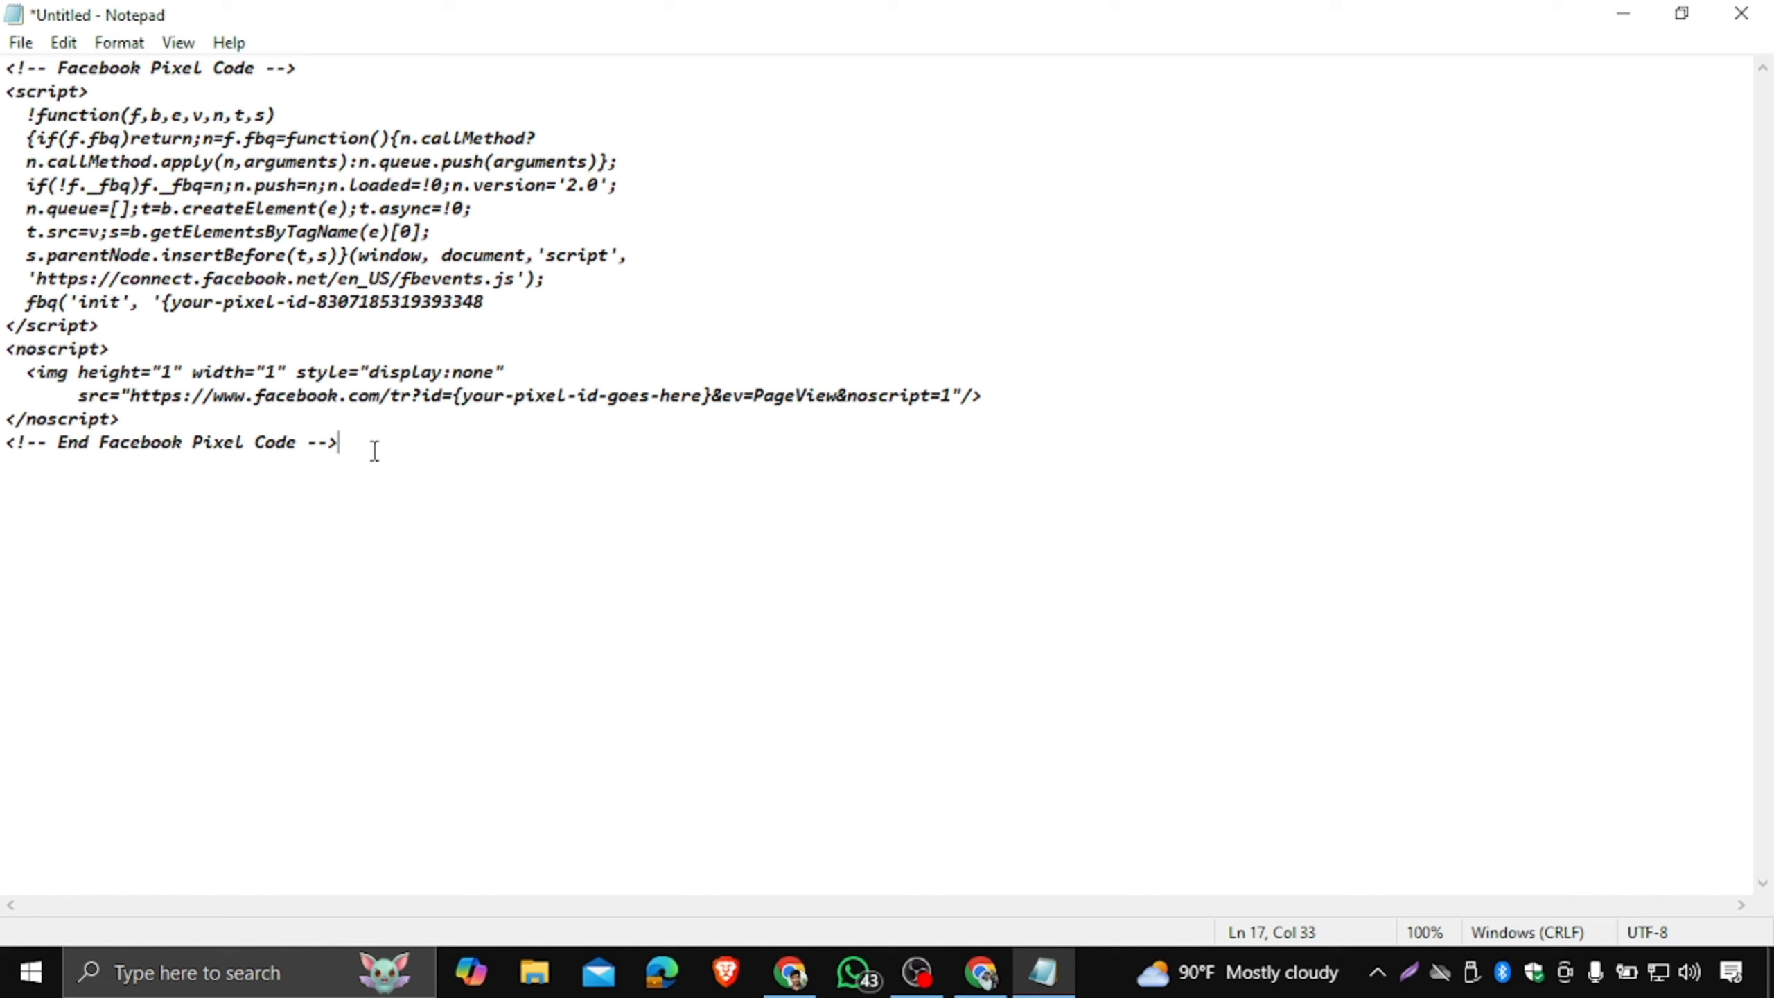
left_click_drag(337, 447, 4, 441)
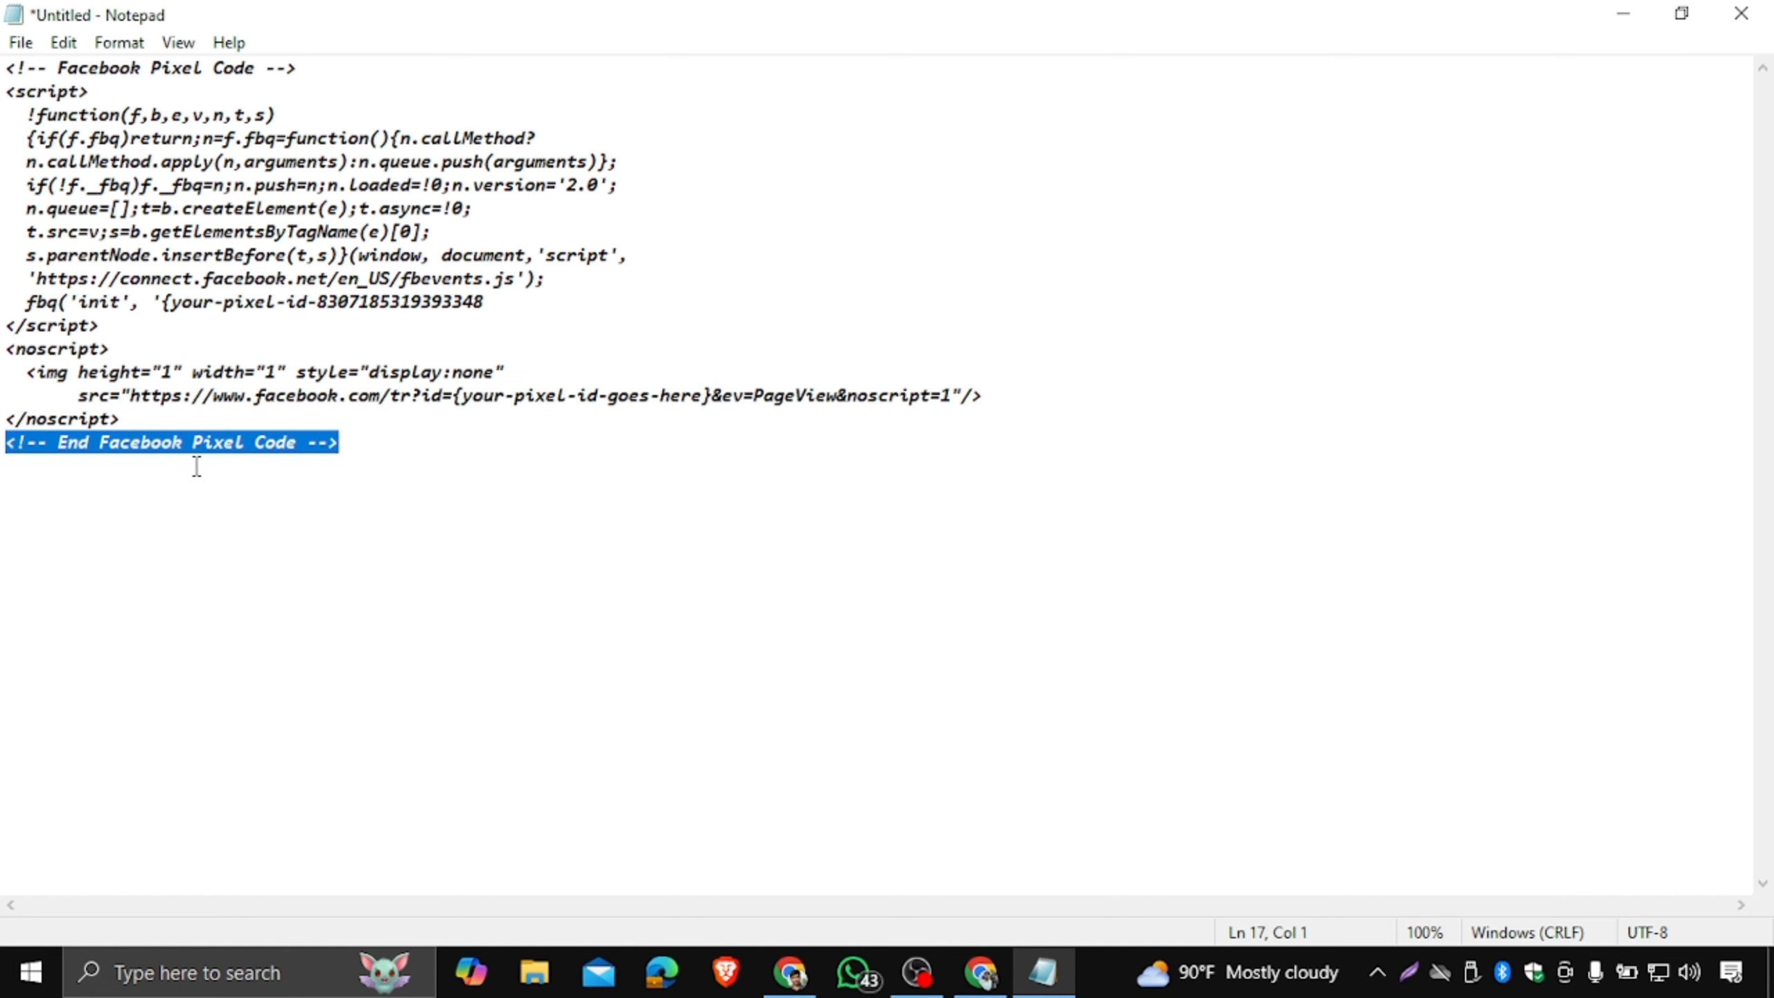
left_click(377, 447)
left_click_drag(377, 447, 3, 67)
left_click(145, 161)
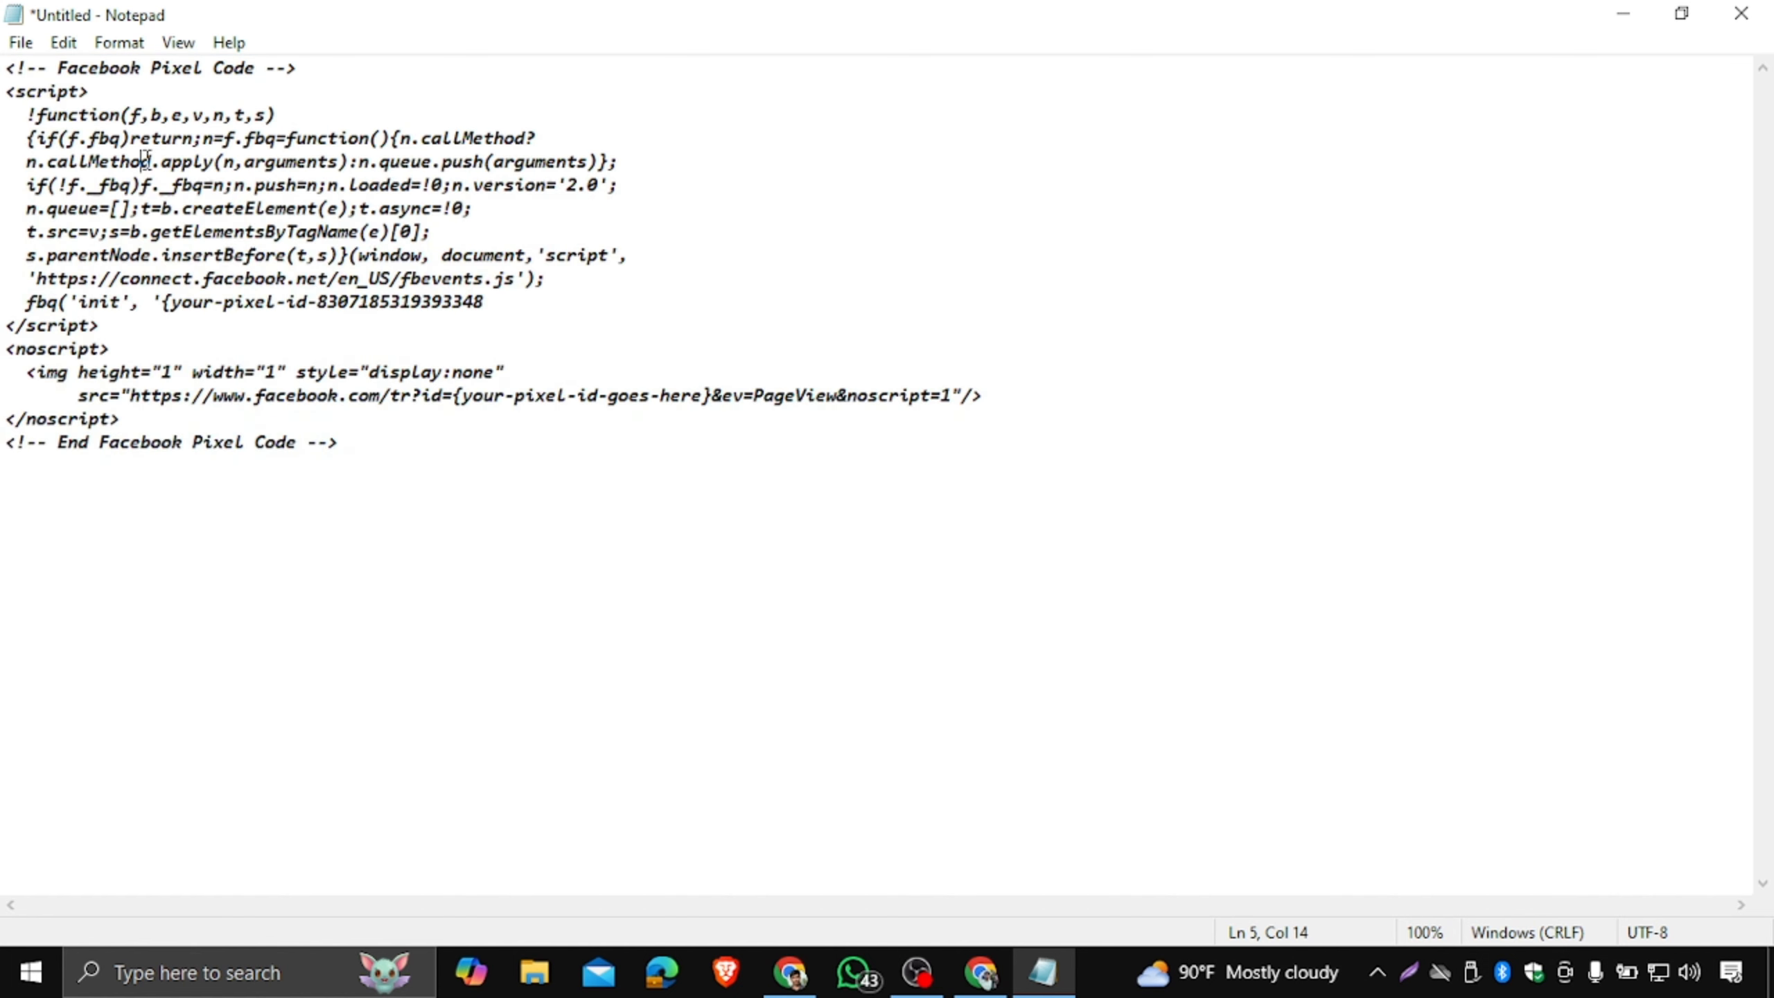
left_click_drag(364, 451, 4, 67)
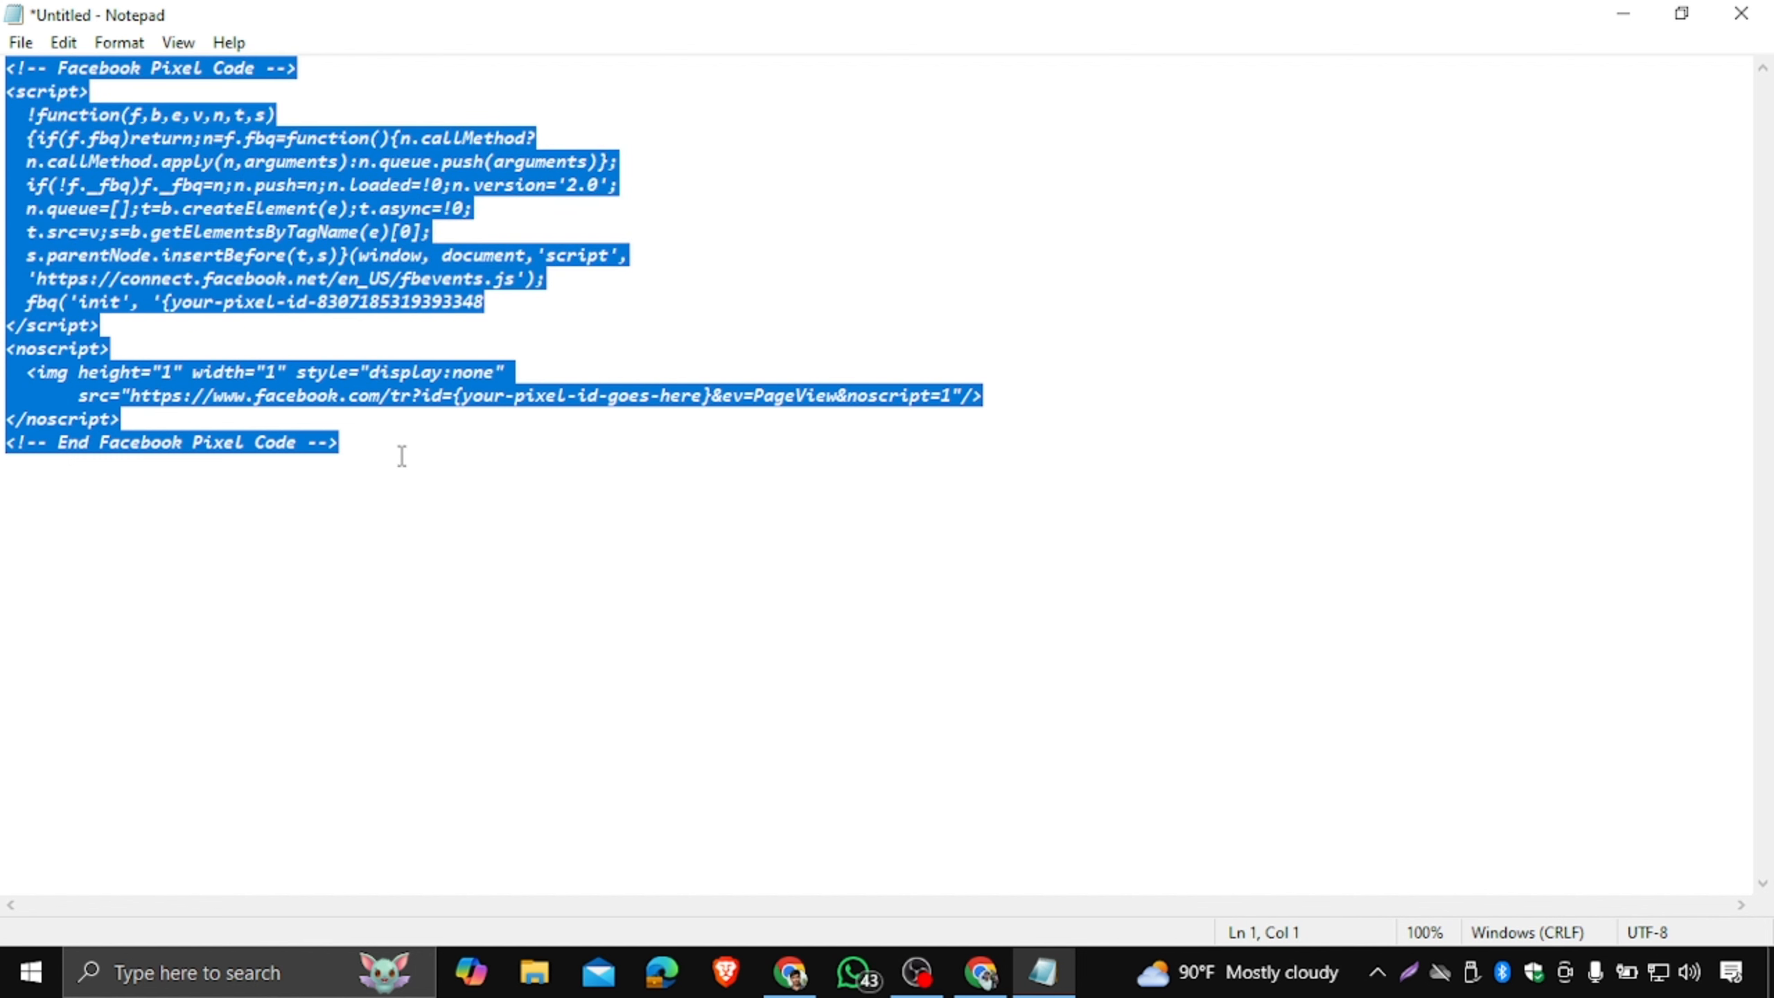
Review the code from the n.queue and script-tag lines, then go back to the BDSHOP cart.
left_click_drag(394, 454, 4, 67)
left_click(428, 472)
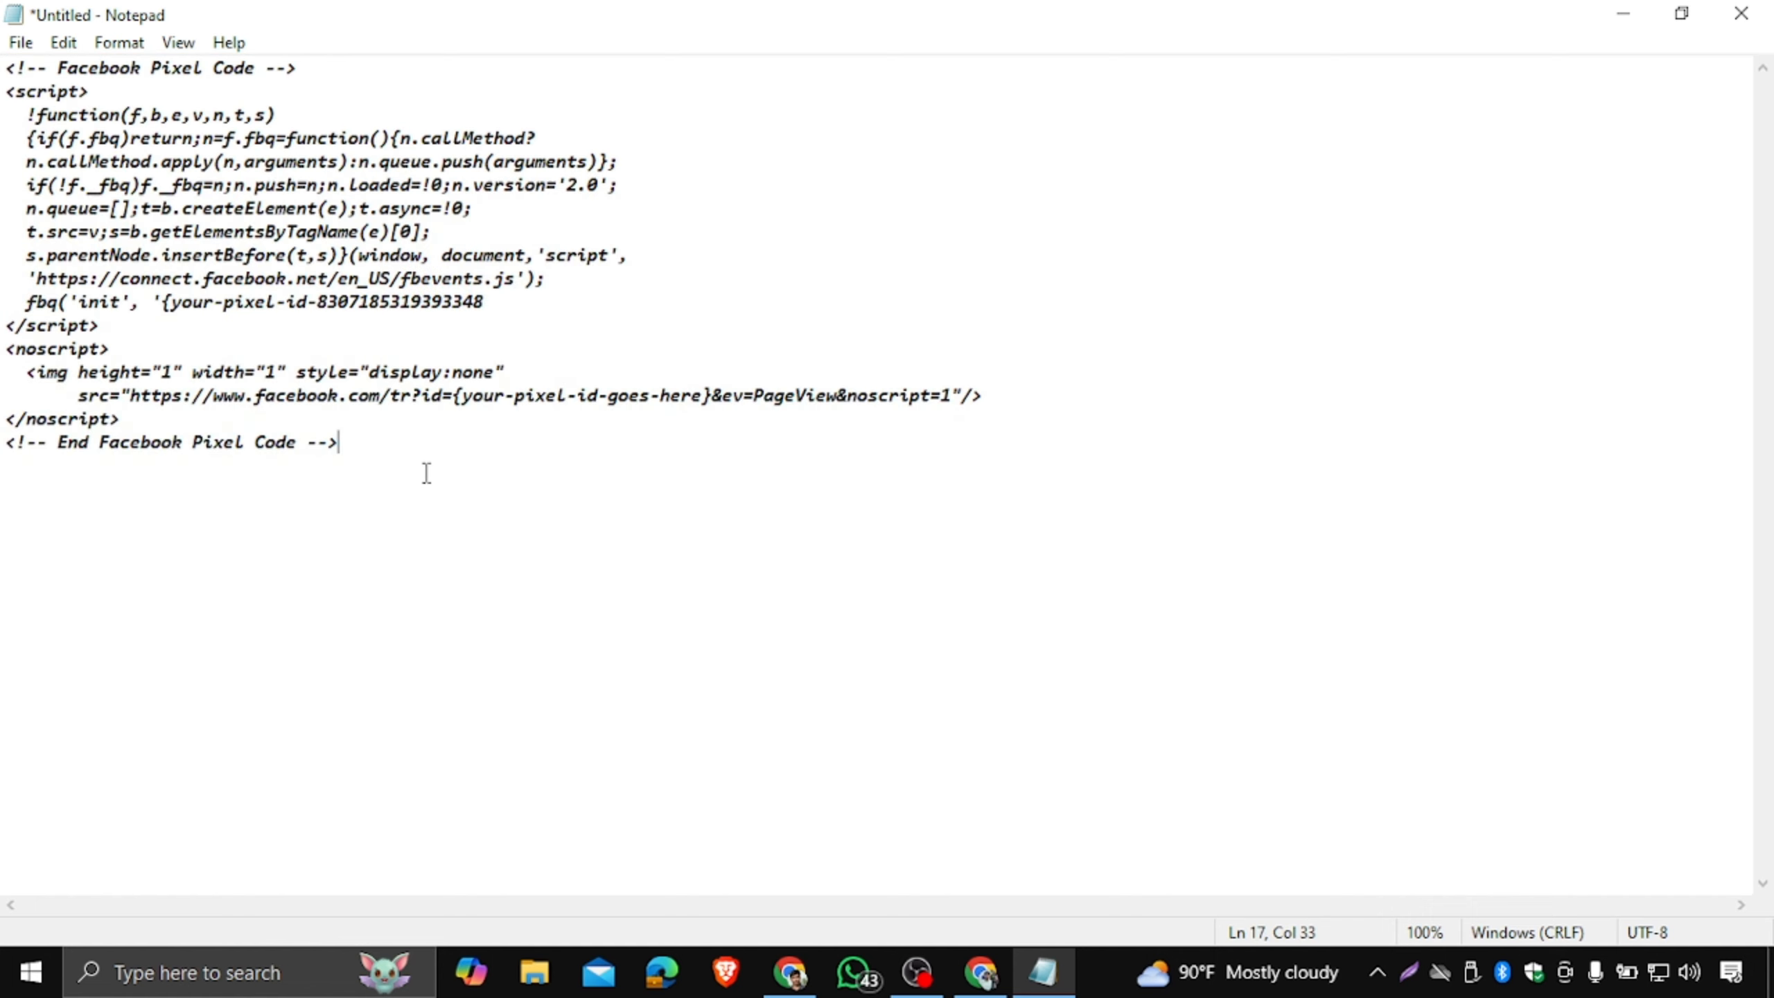
left_click_drag(419, 469, 77, 73)
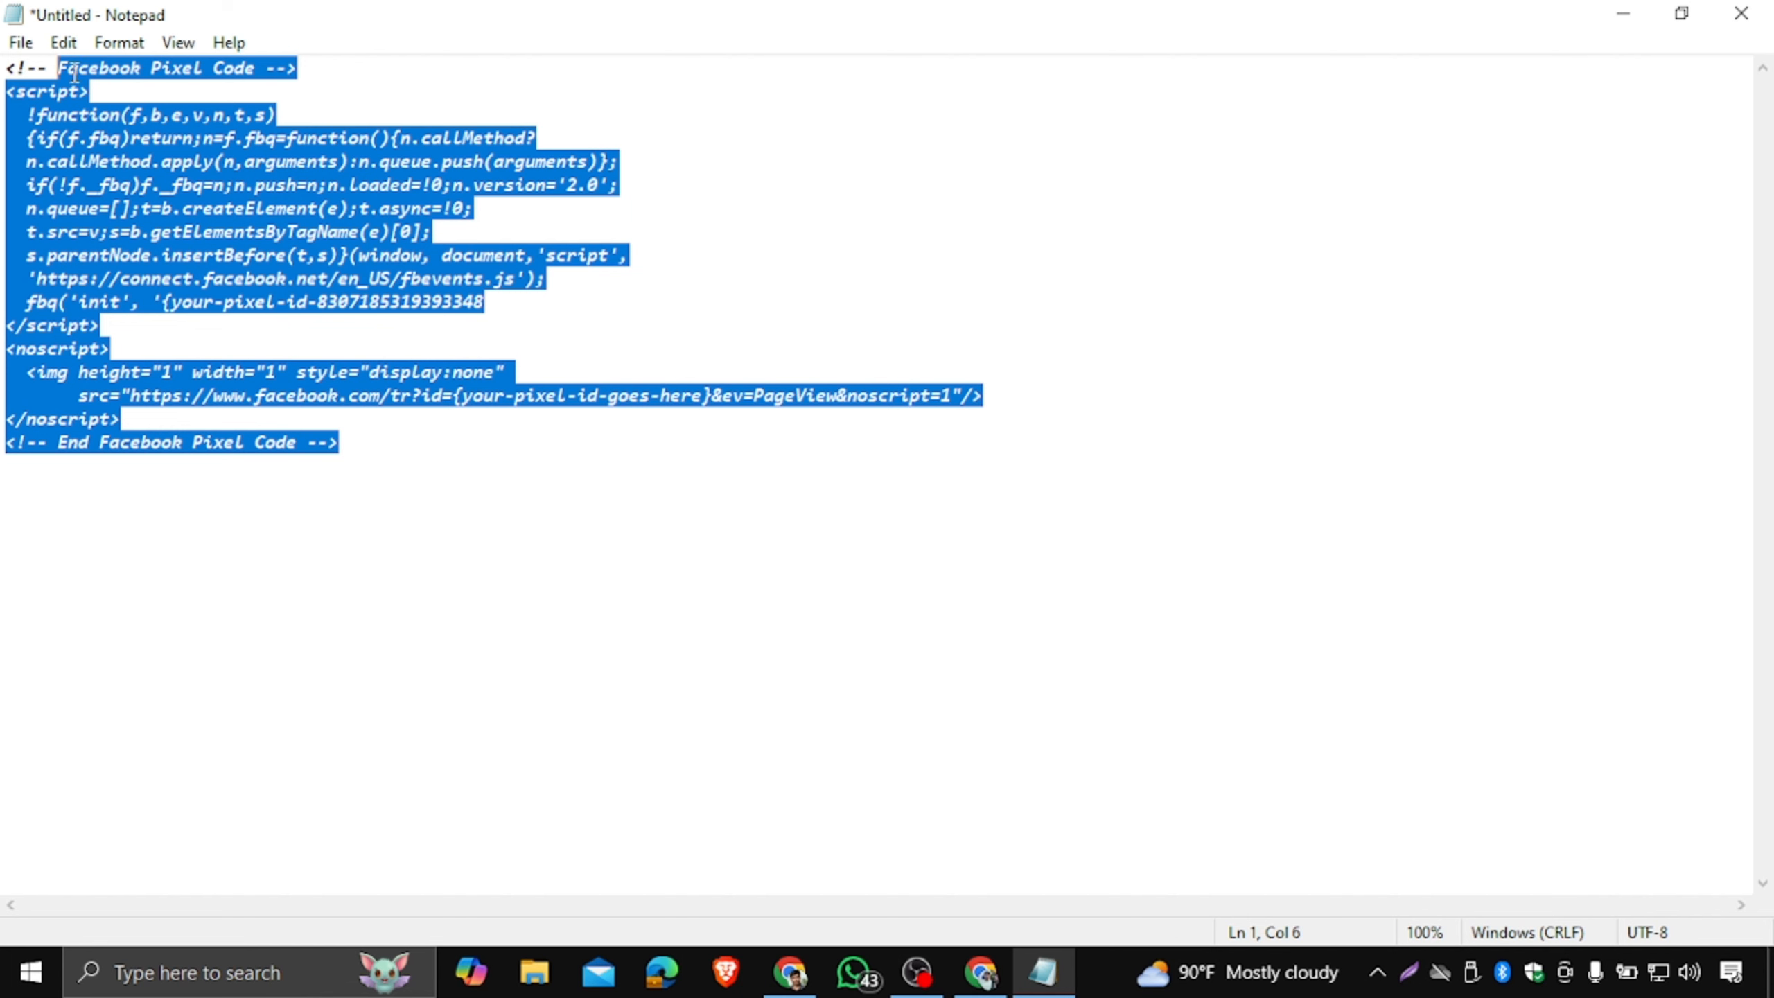
left_click_drag(383, 476, 4, 70)
left_click(377, 454)
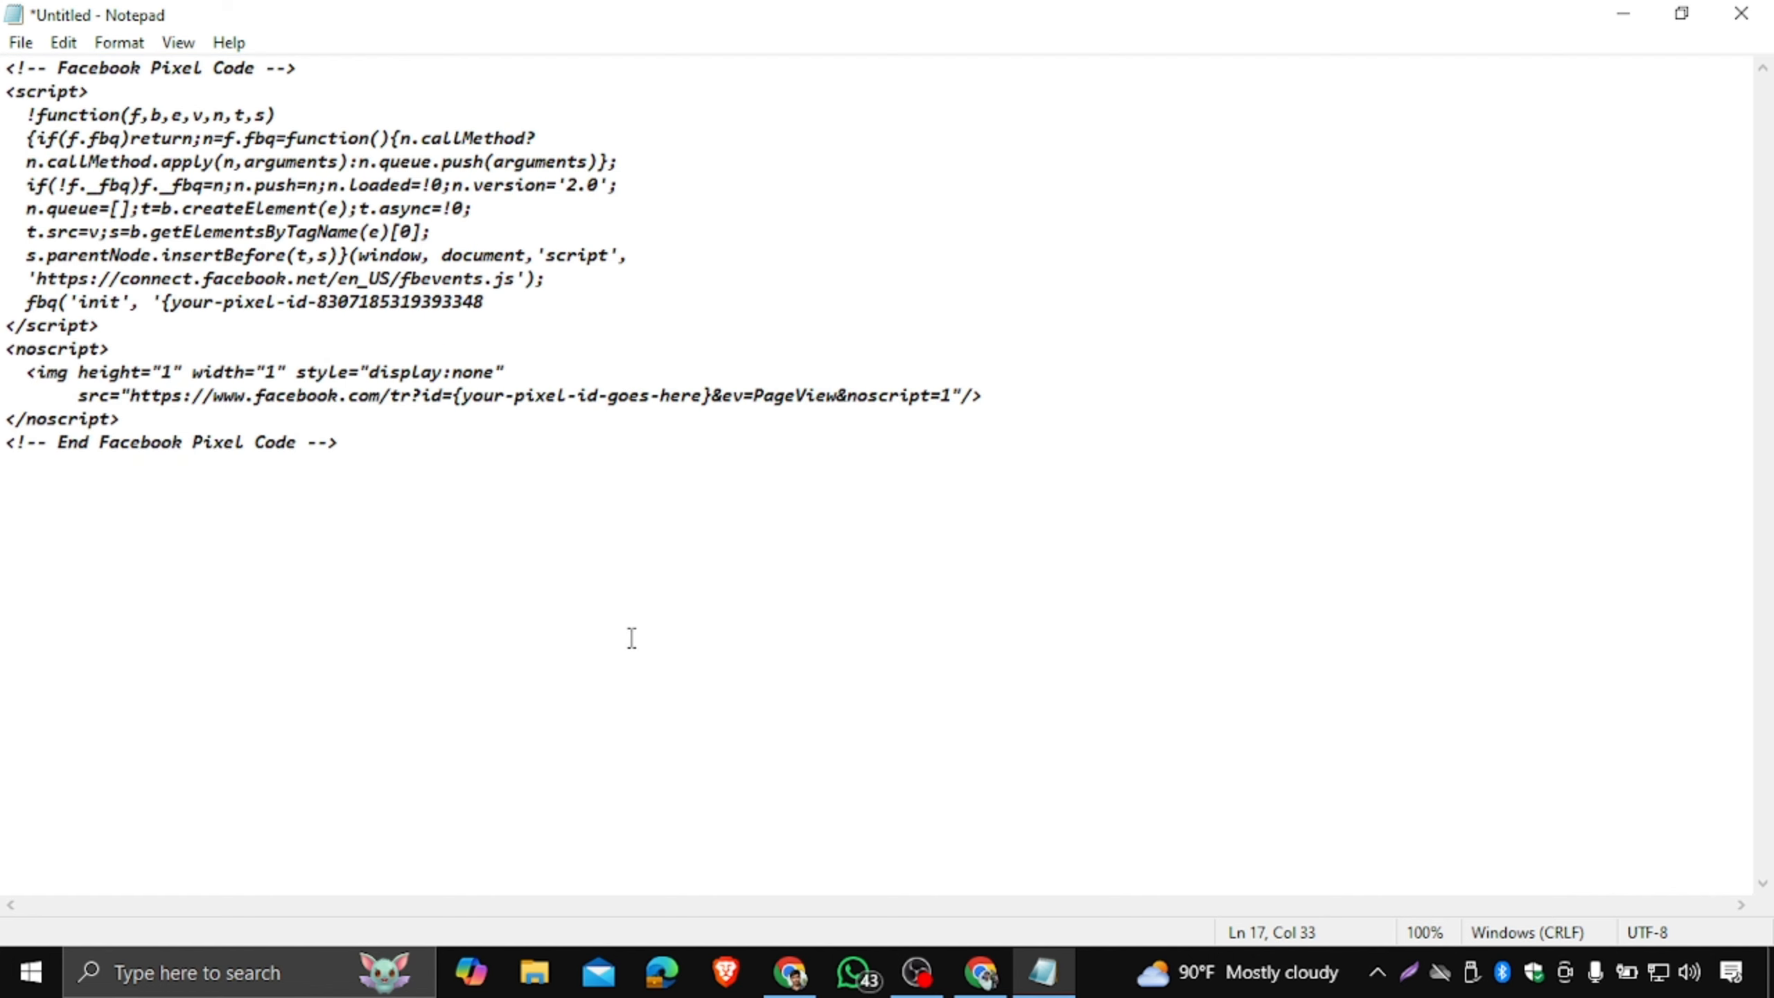
left_click(796, 968)
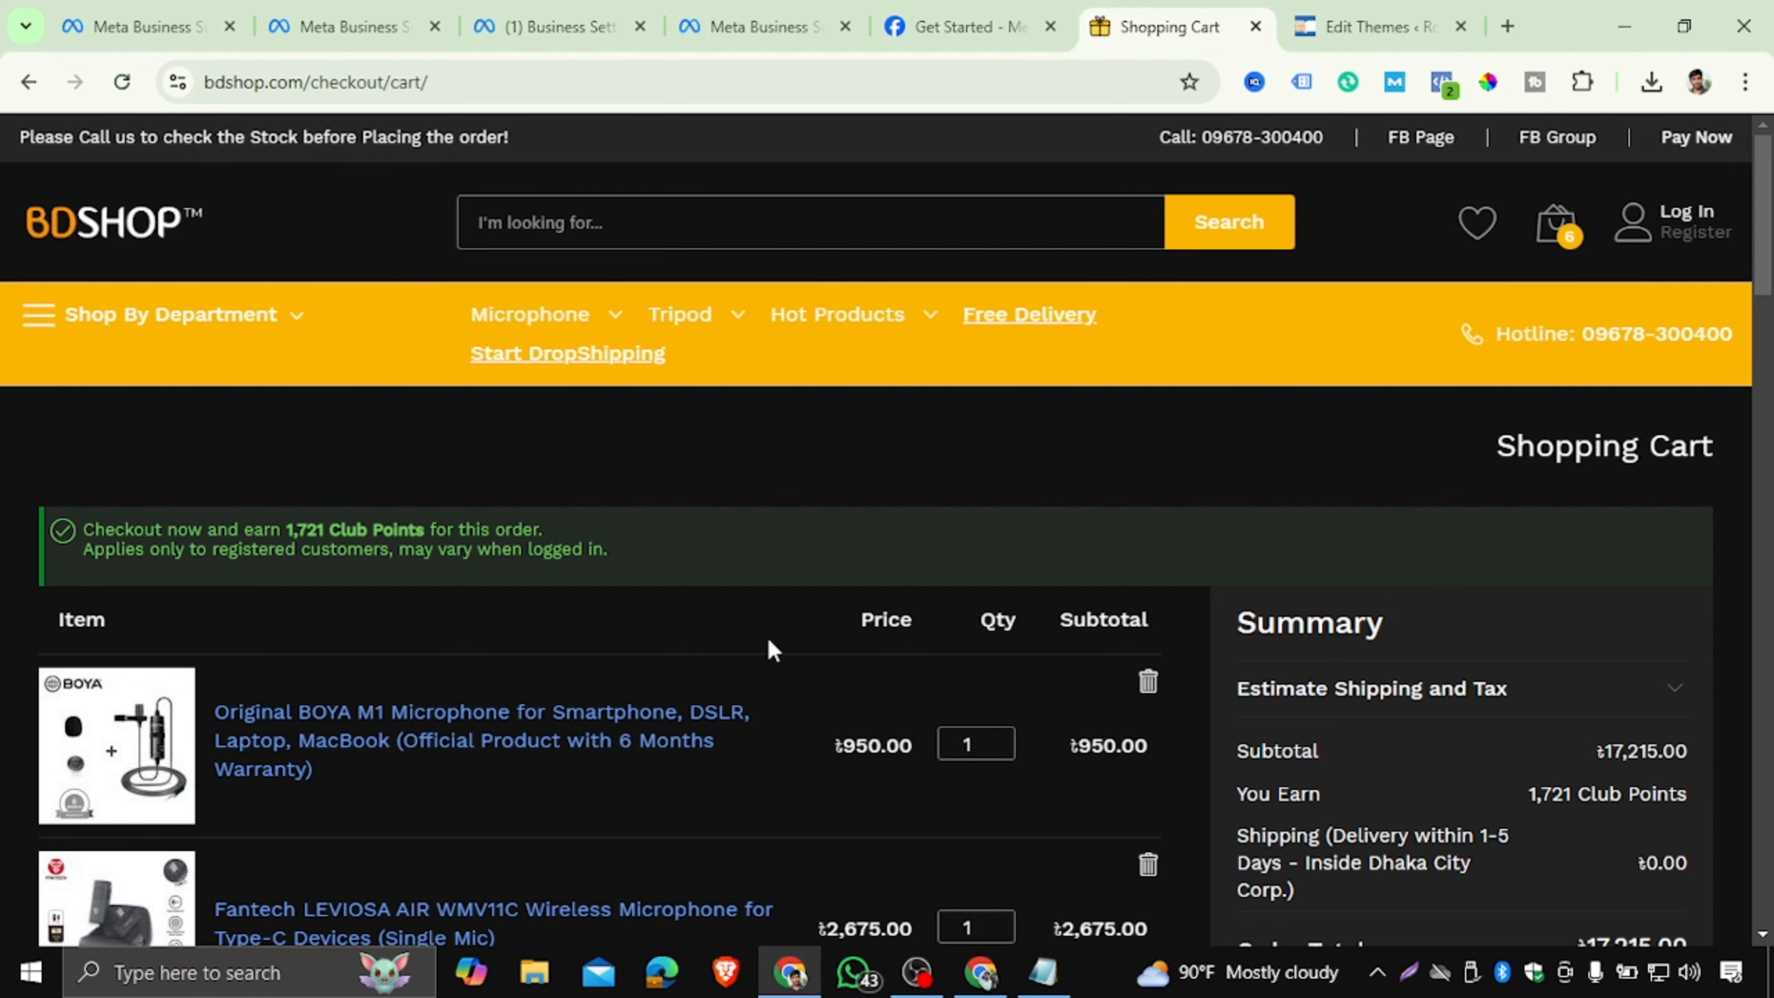
Minimize Chrome and Notepad, then refresh the desktop twice.
mouse_move(50, 330)
mouse_move(400, 462)
mouse_move(699, 395)
left_click(1622, 15)
left_click(1622, 14)
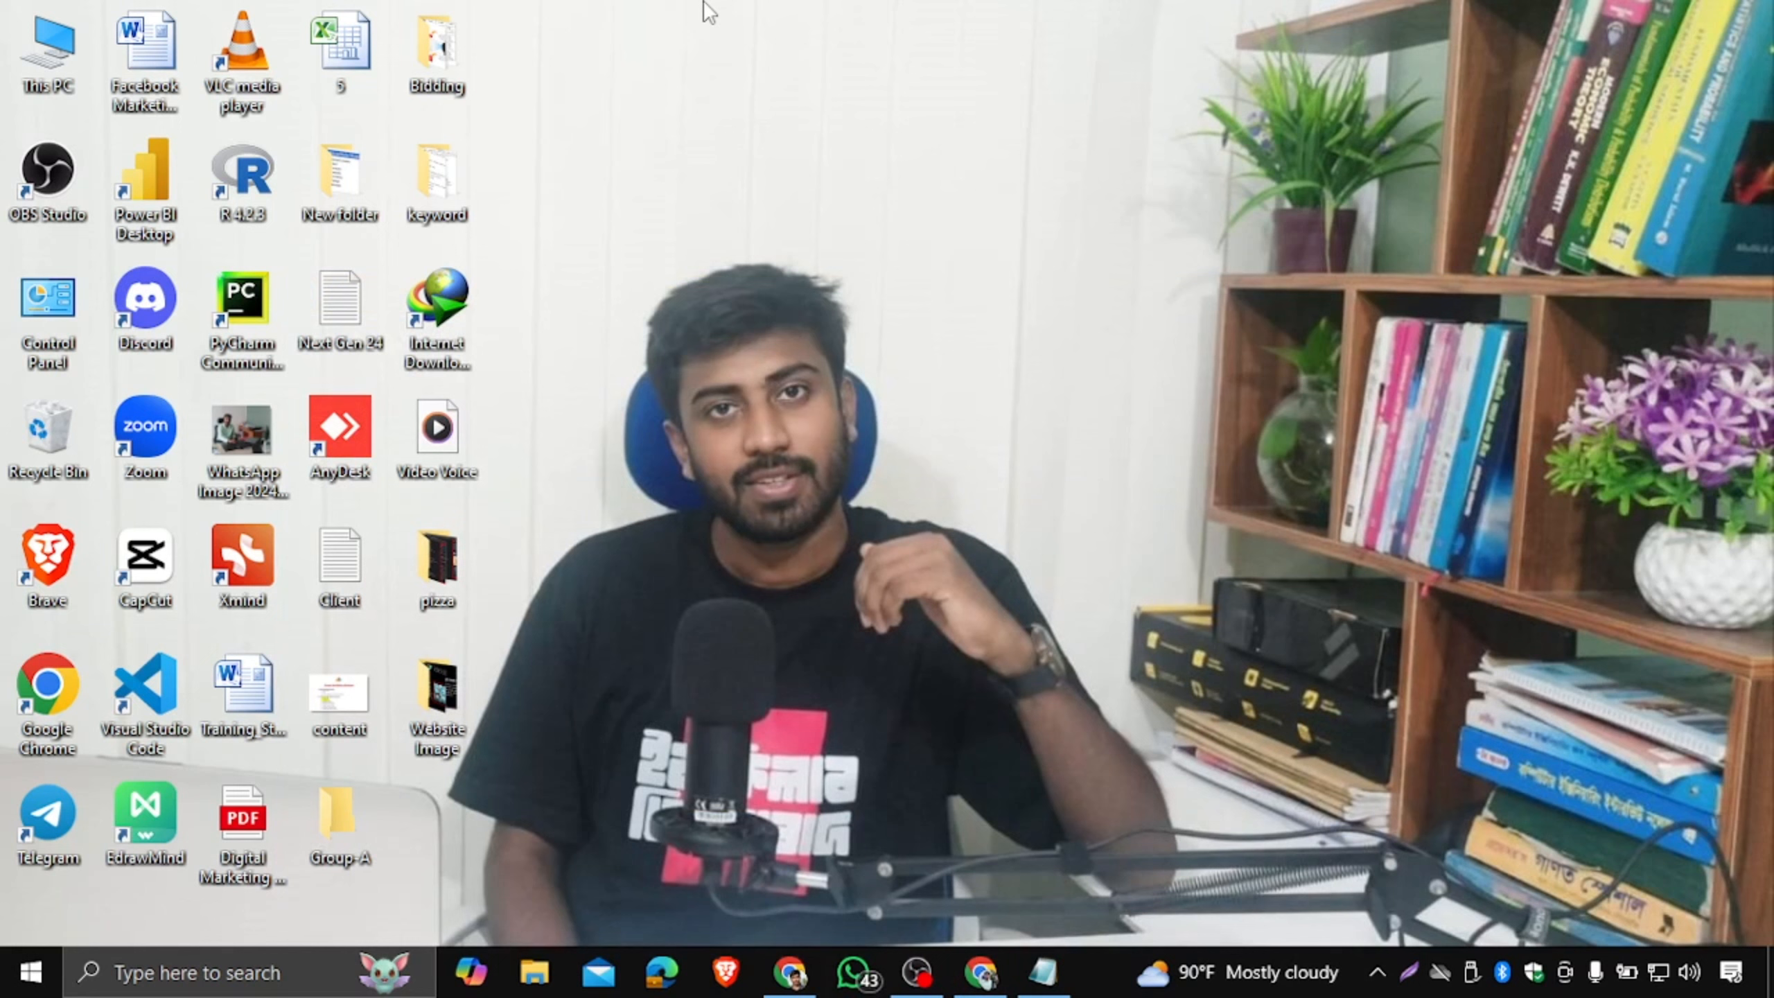
right_click(704, 5)
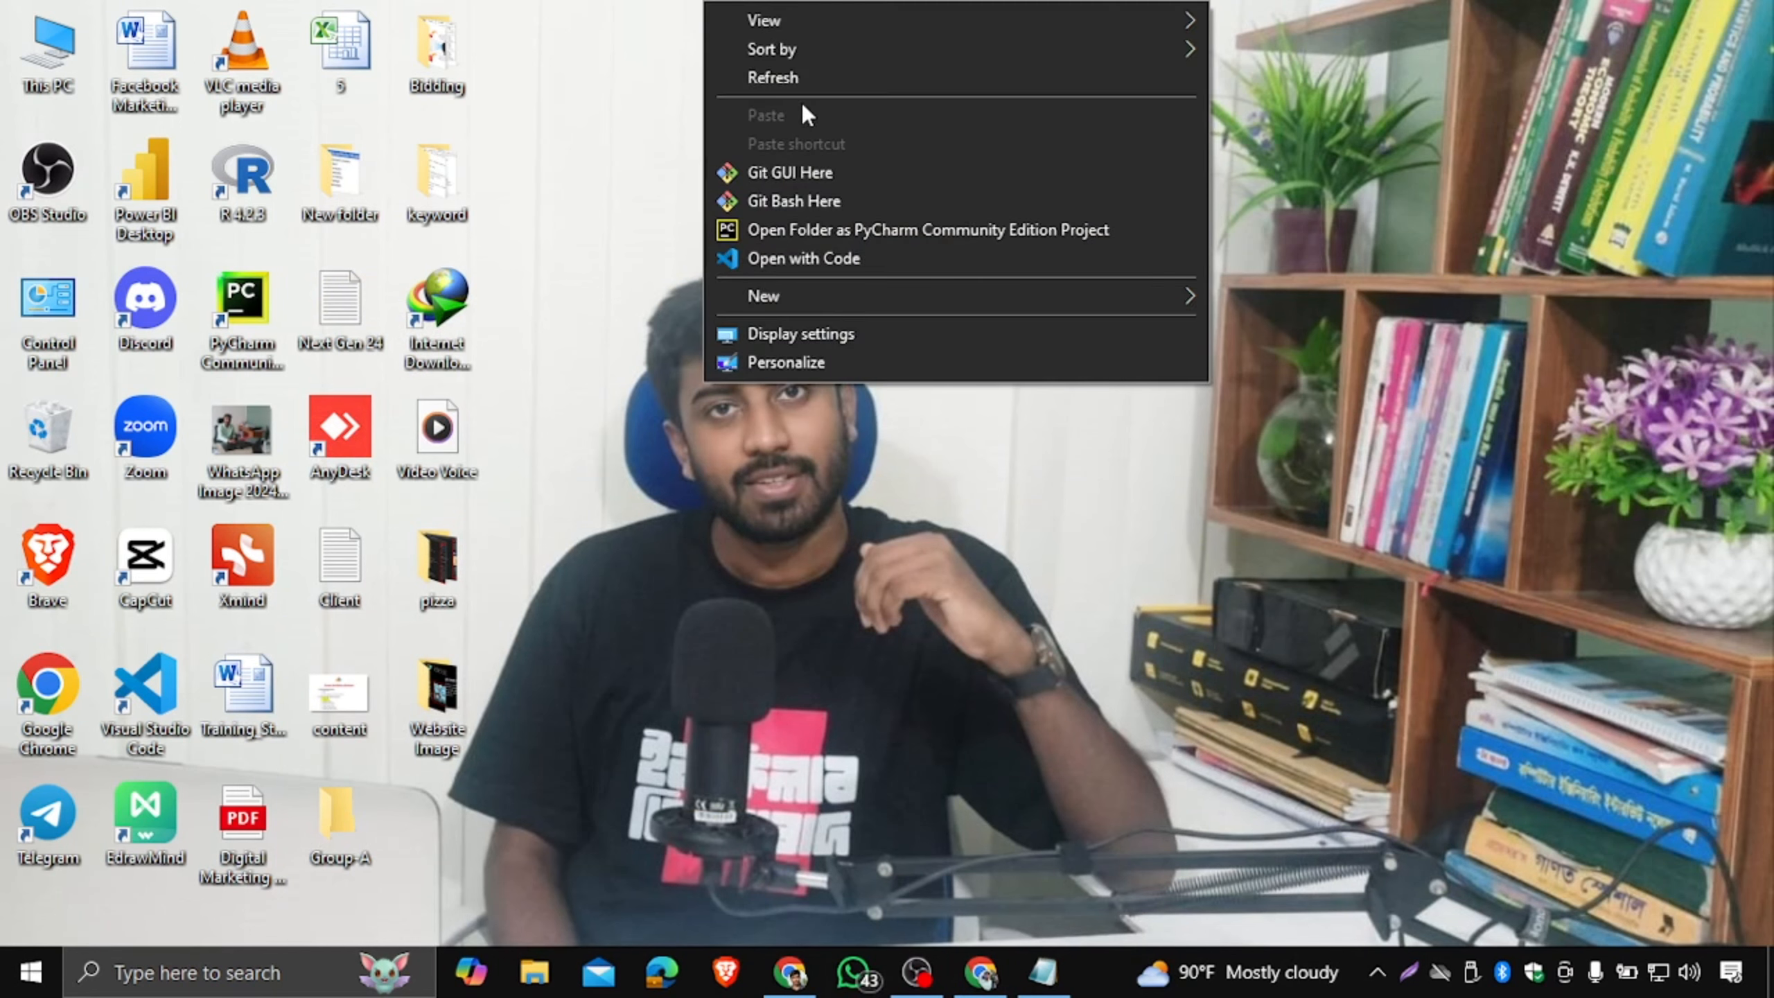
left_click(803, 78)
right_click(688, 4)
left_click(755, 74)
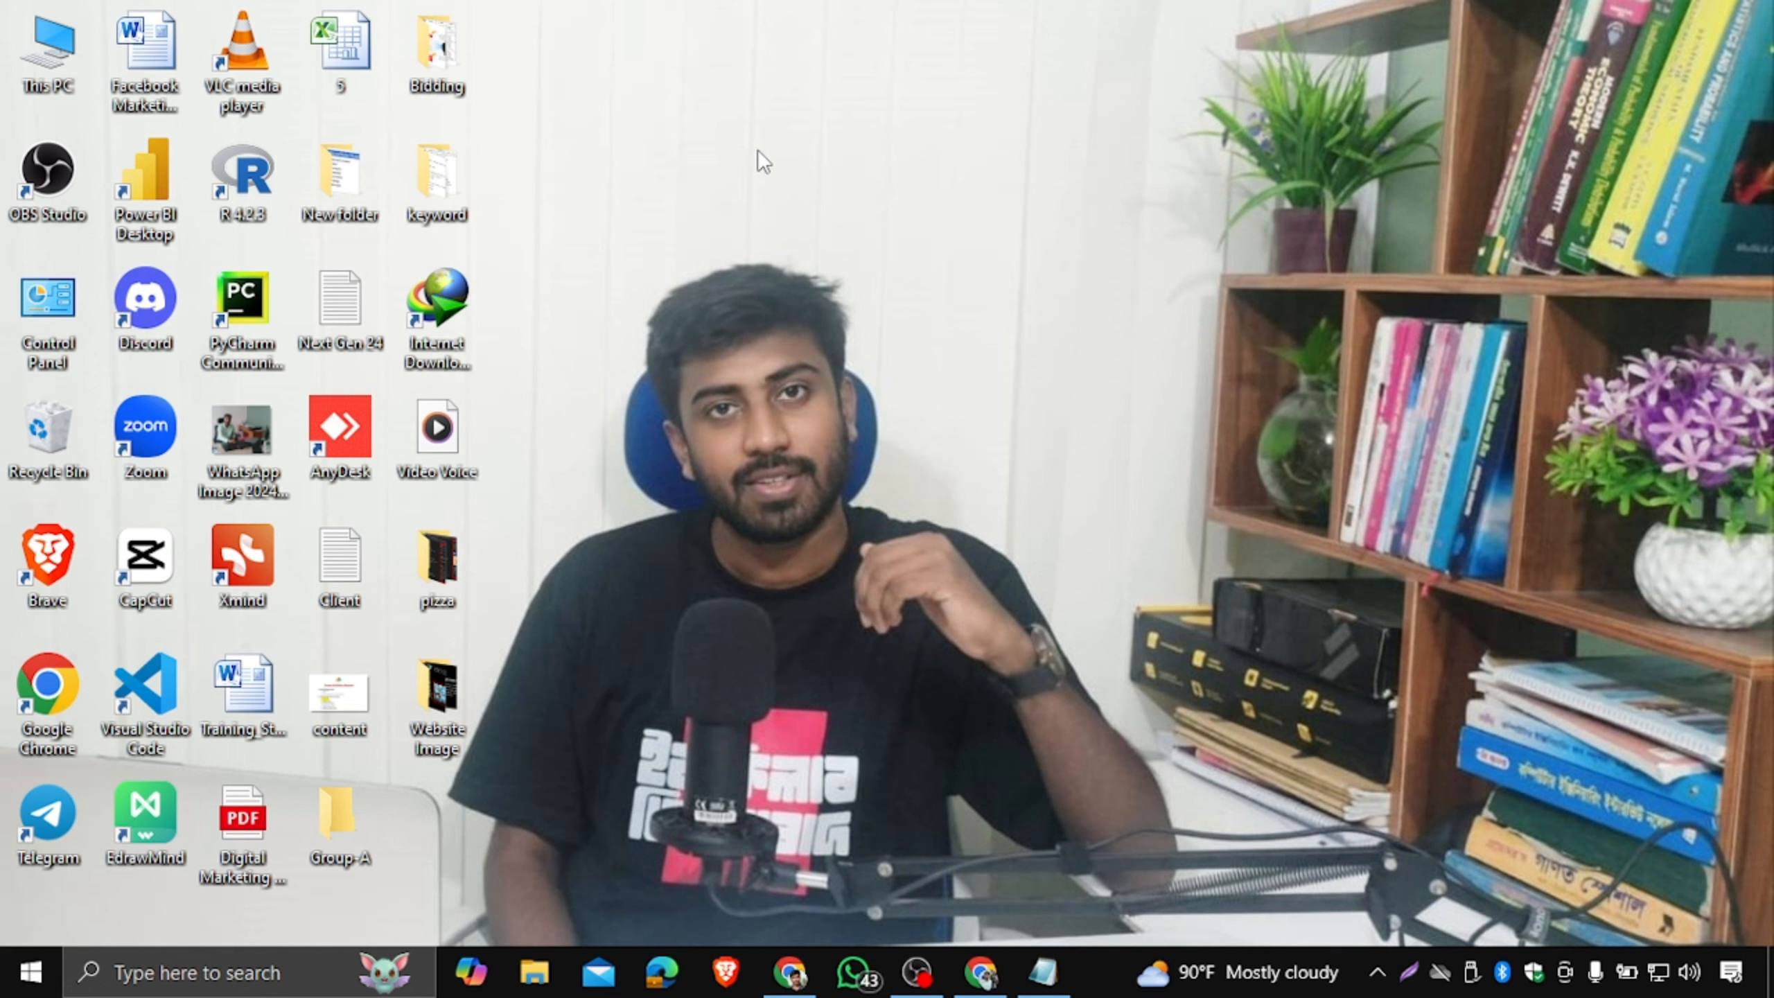
Refresh the desktop twice more and return to Chrome on the cPanel Email Accounts page.
right_click(709, 2)
left_click(777, 77)
right_click(766, 3)
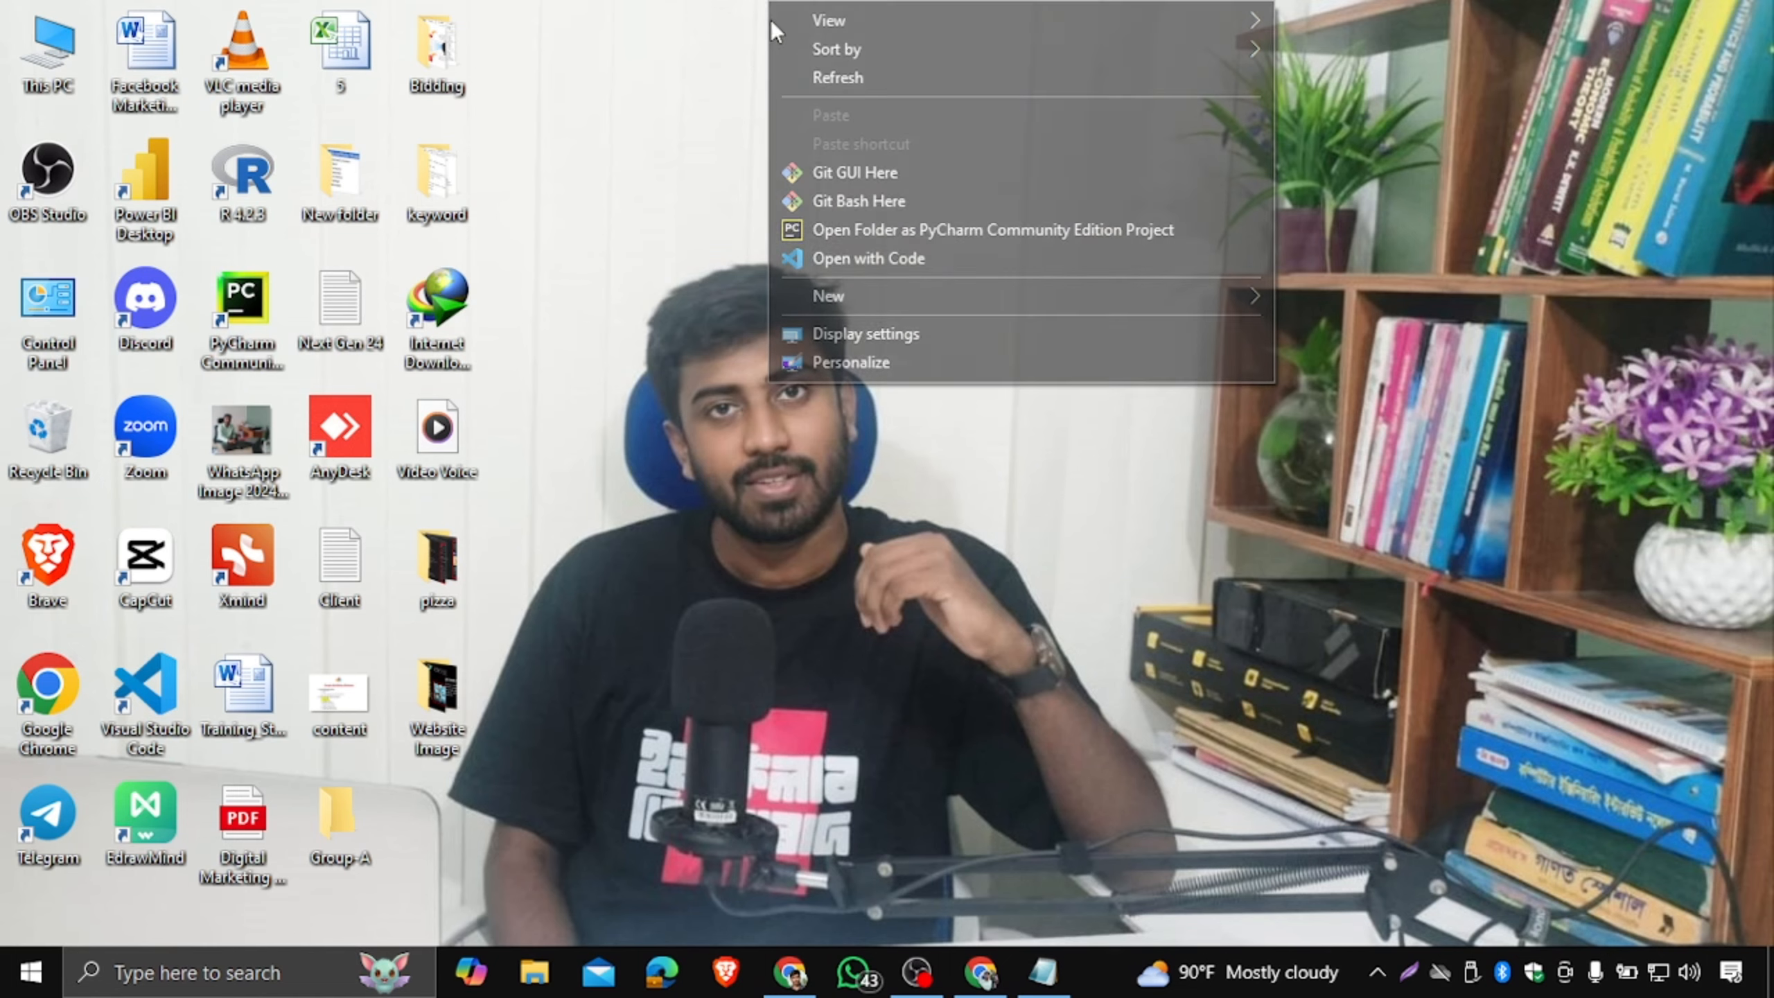
left_click(817, 78)
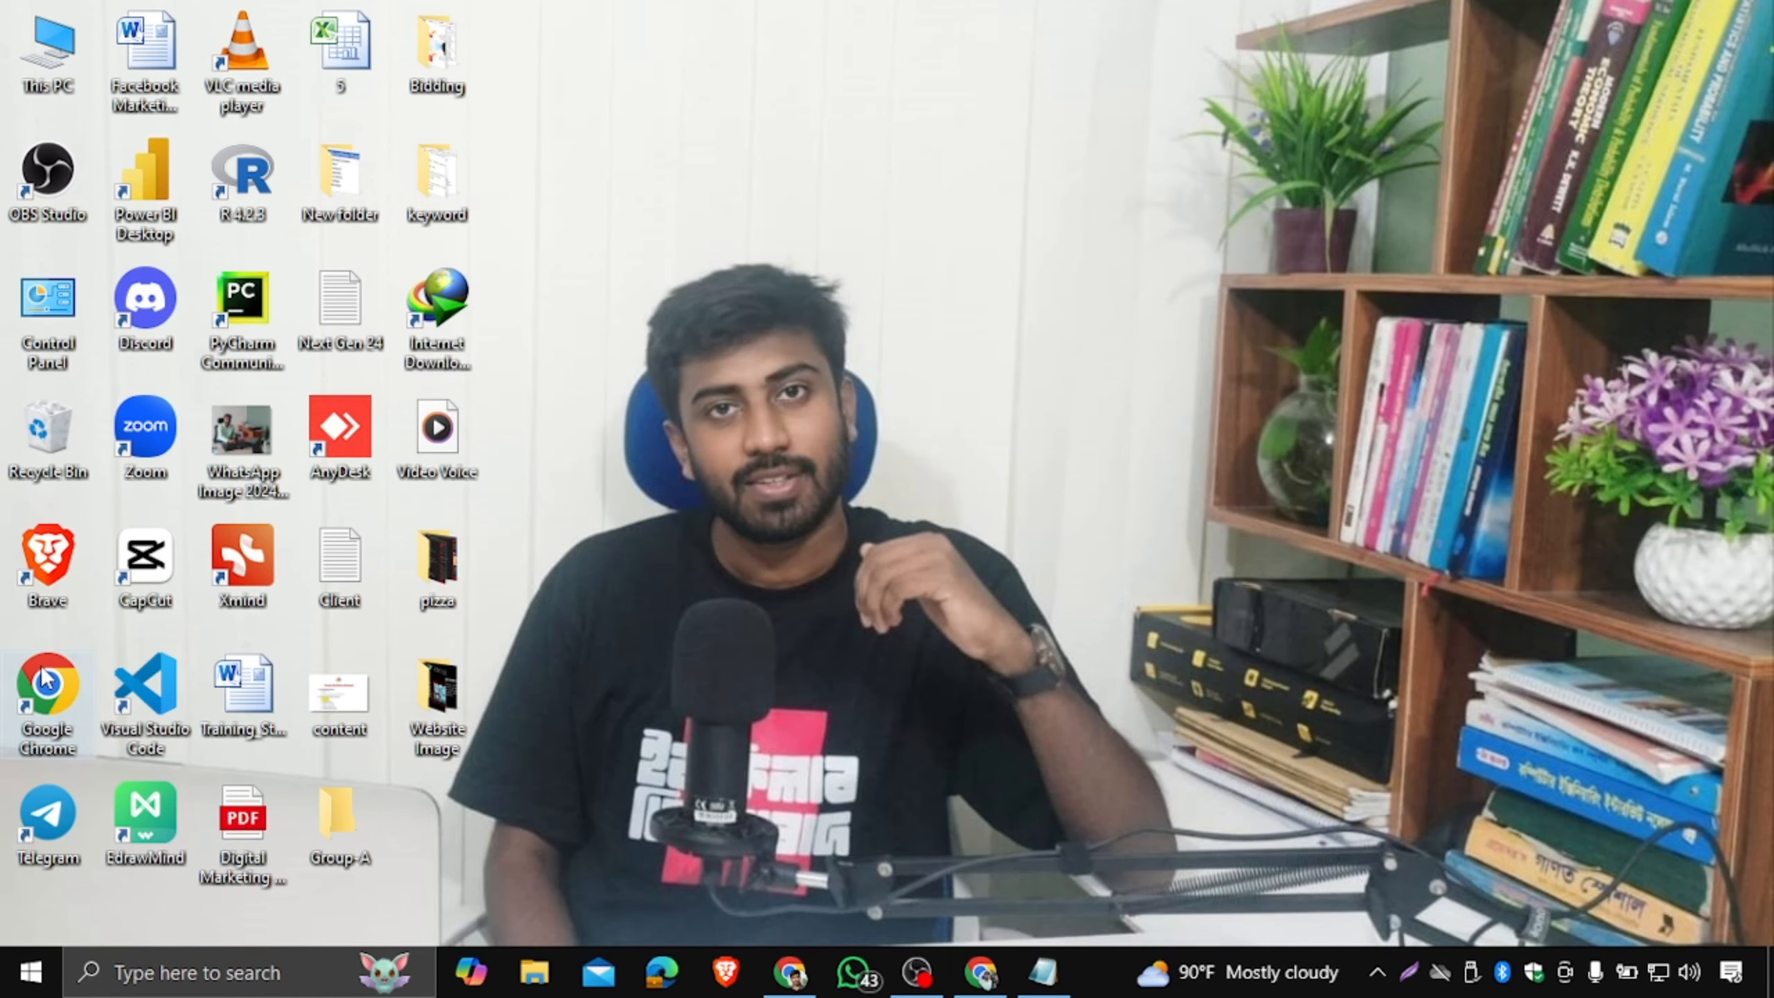
left_click(968, 986)
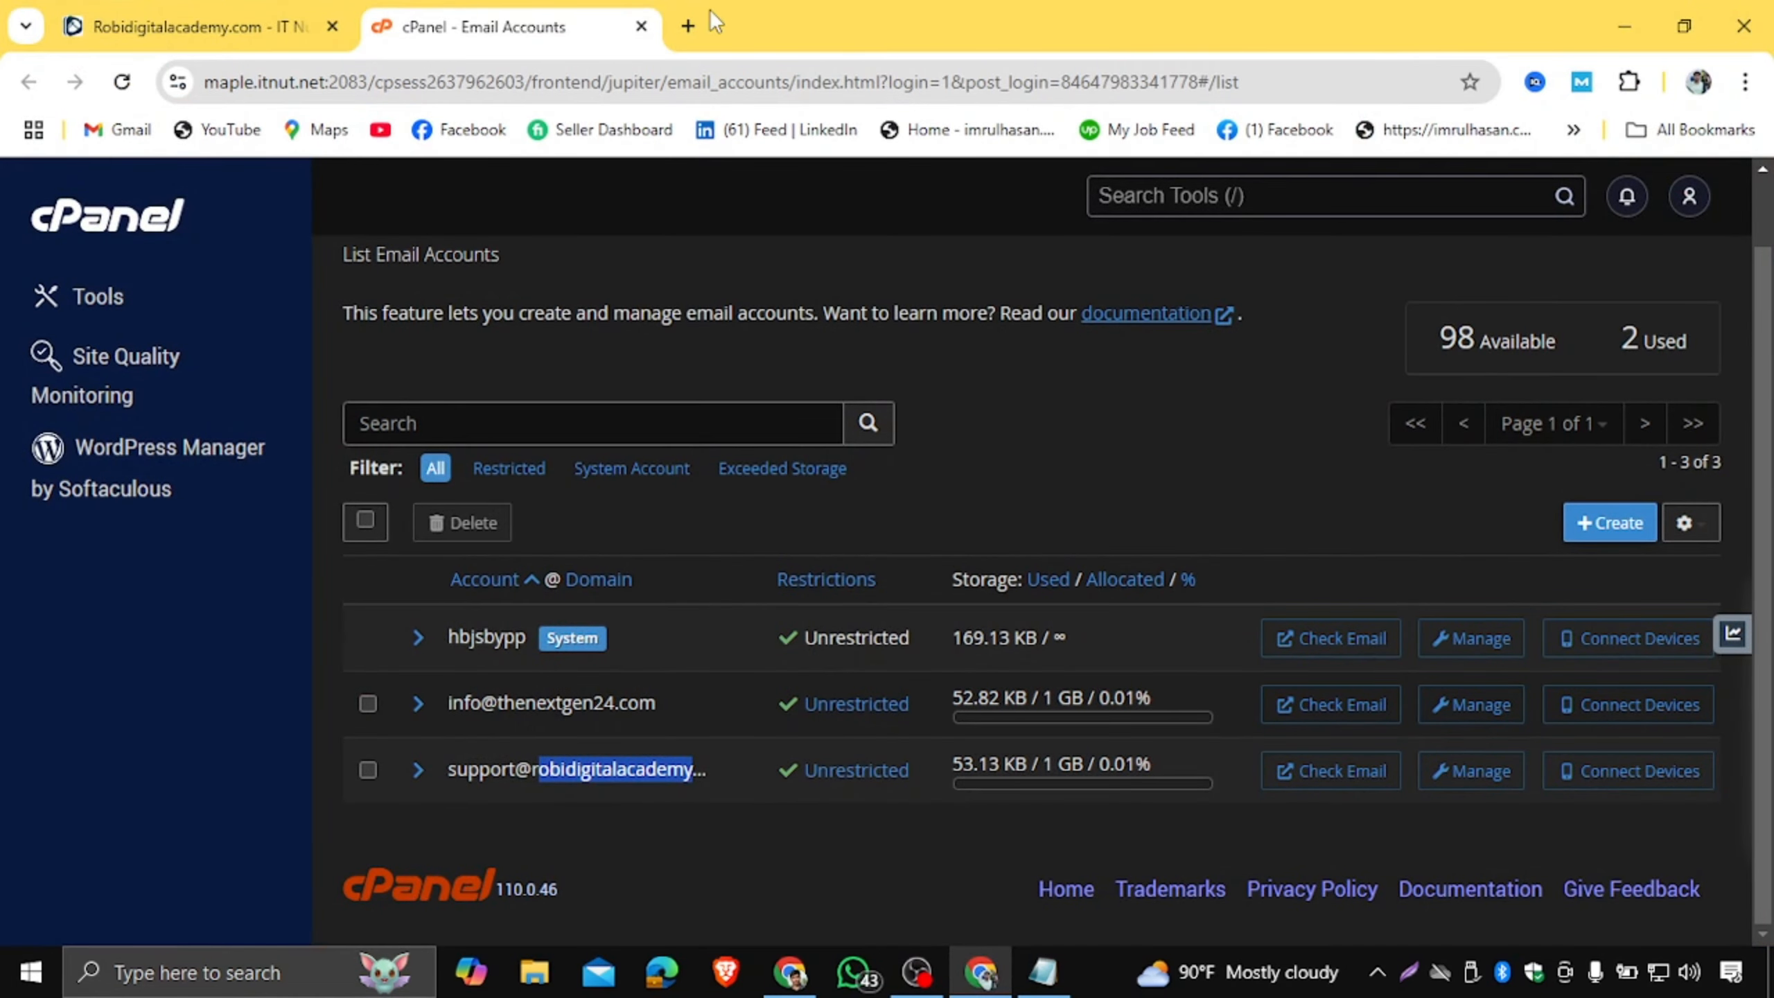
Load Google Docs in a new tab and open 'Understanding Google Tag Manager' from Recent documents.
left_click(692, 26)
type("doc")
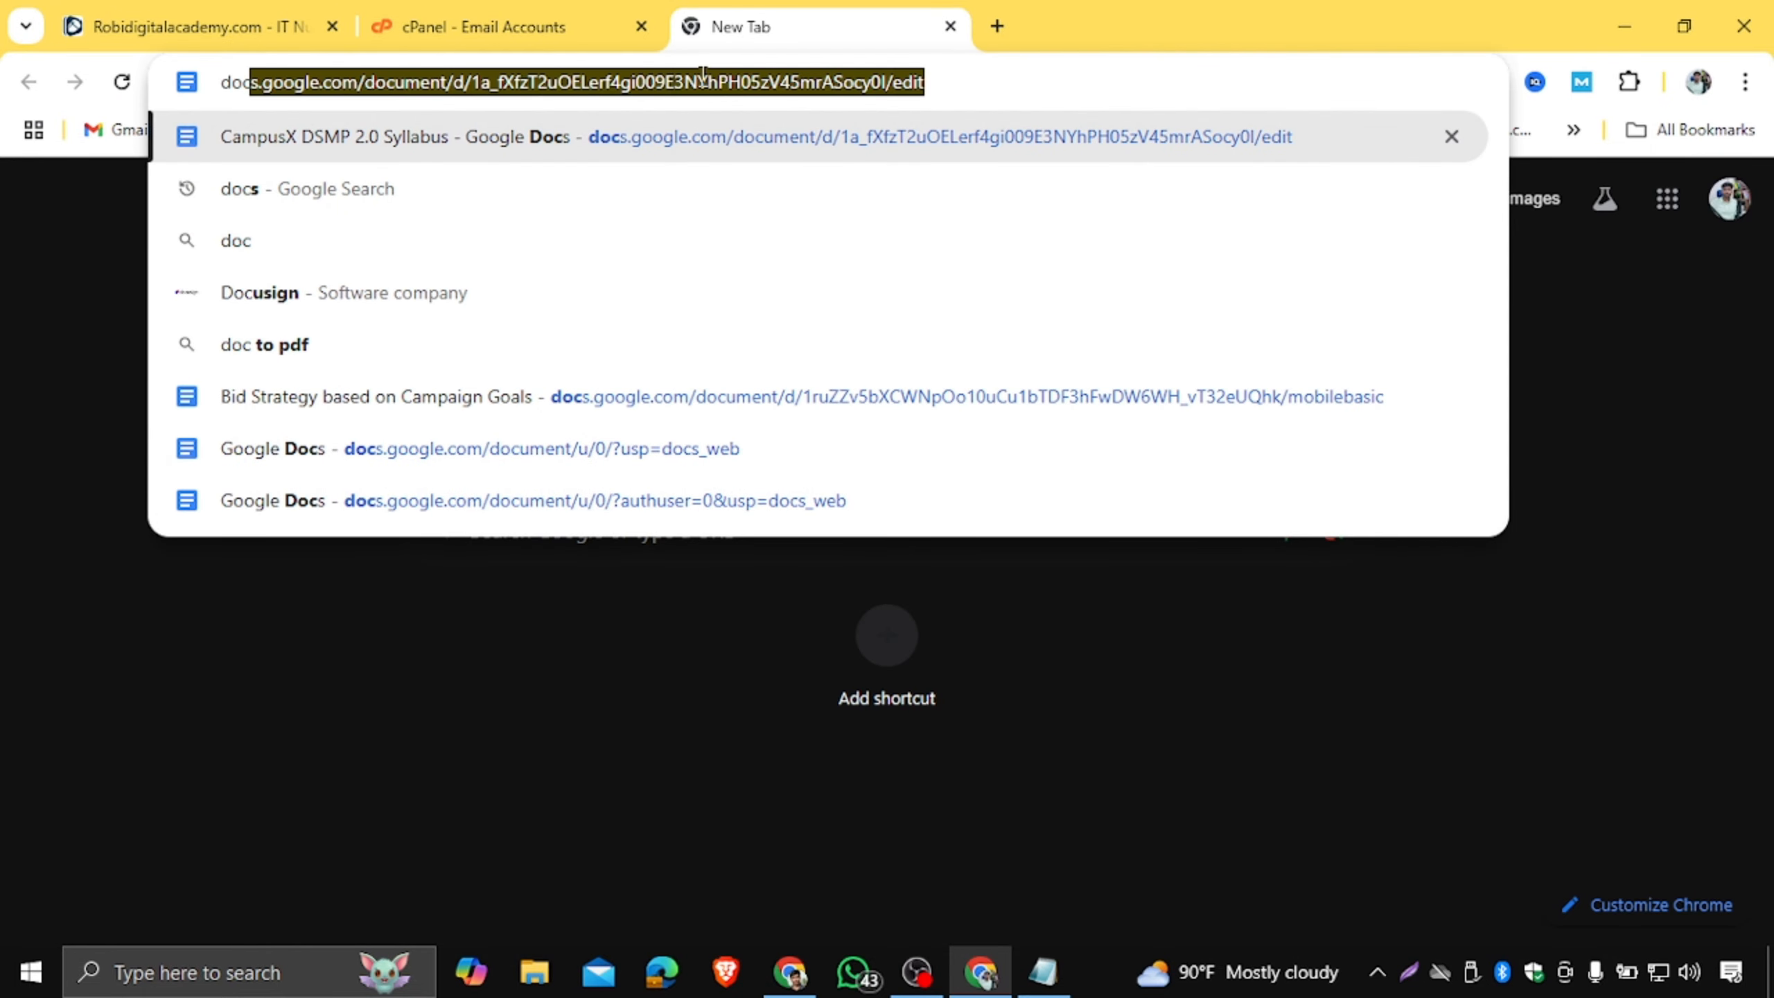
key("Return")
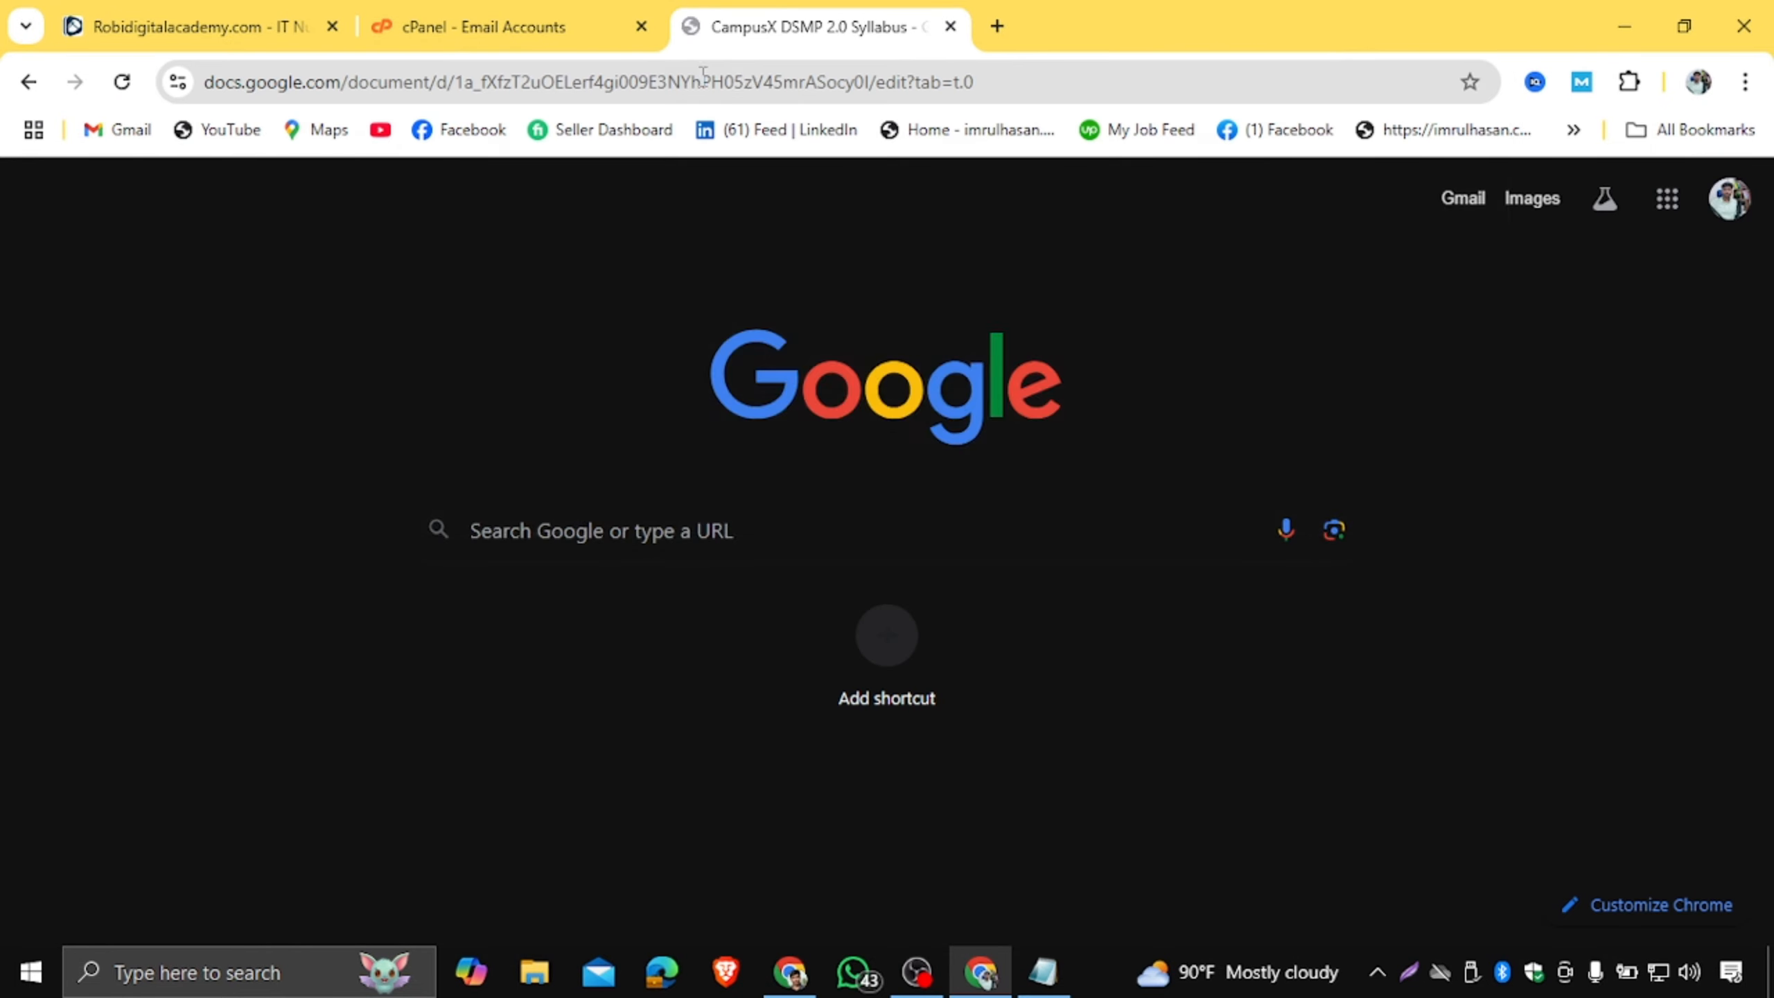
left_click(43, 201)
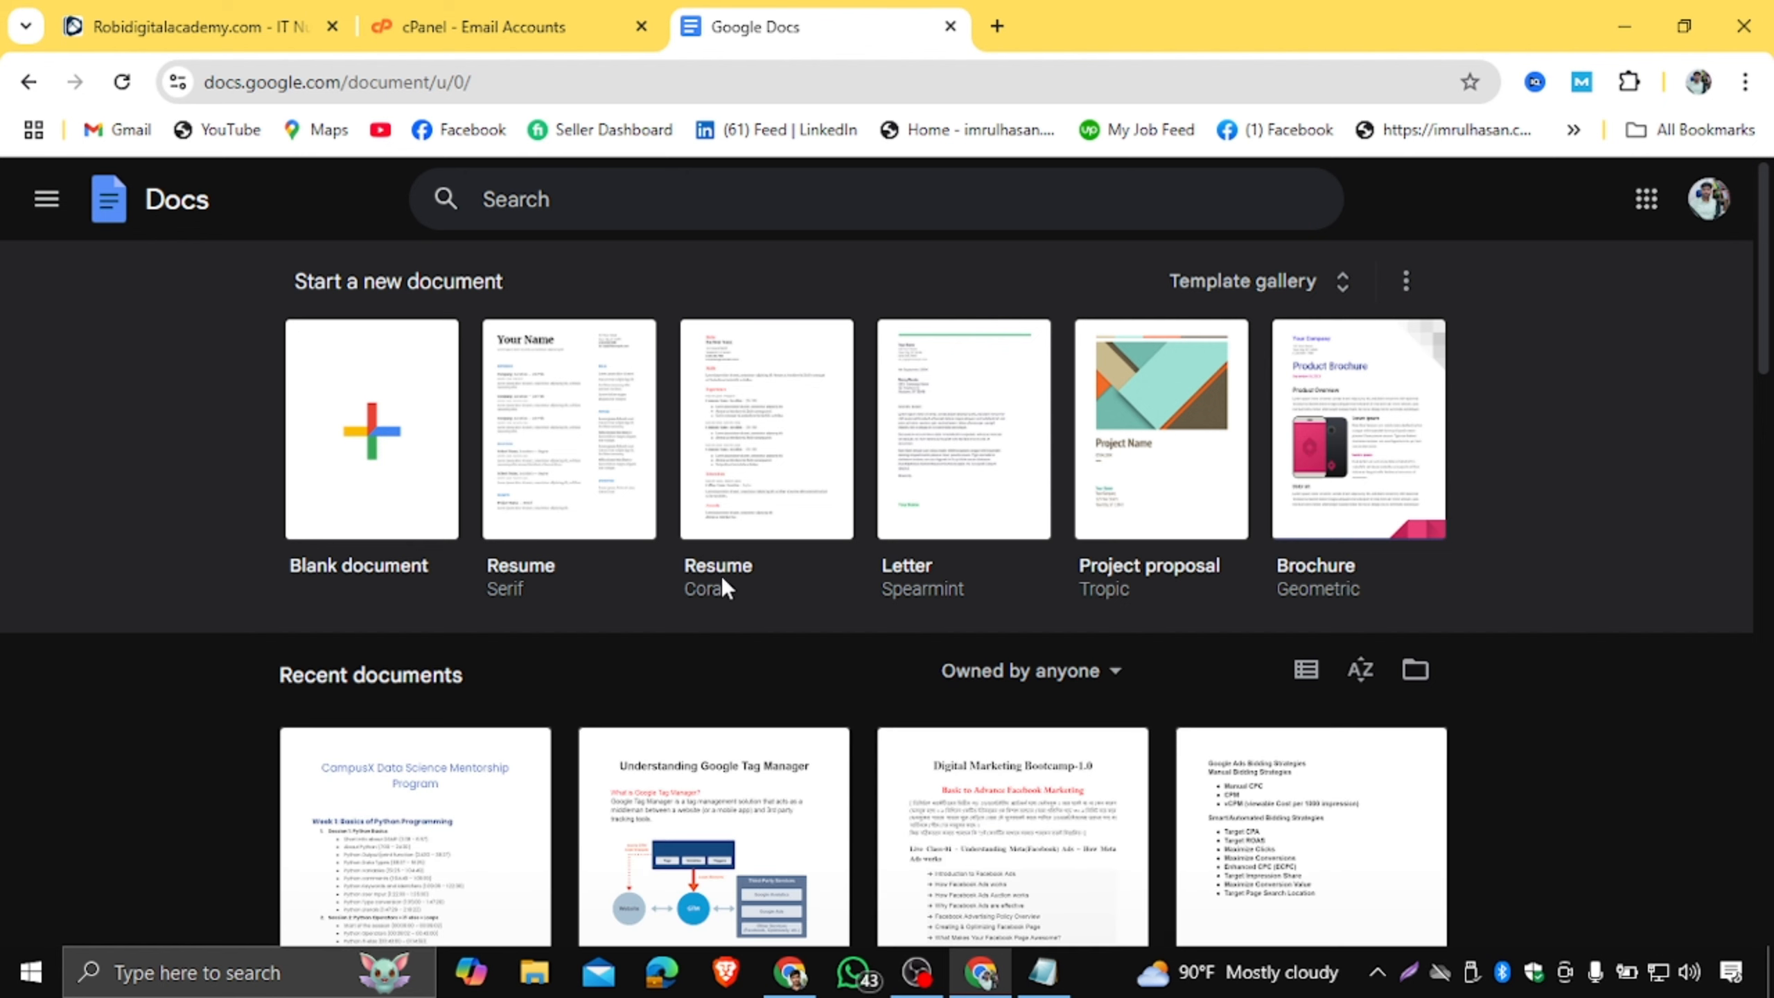
scroll(696, 542, "down", 3)
left_click(720, 618)
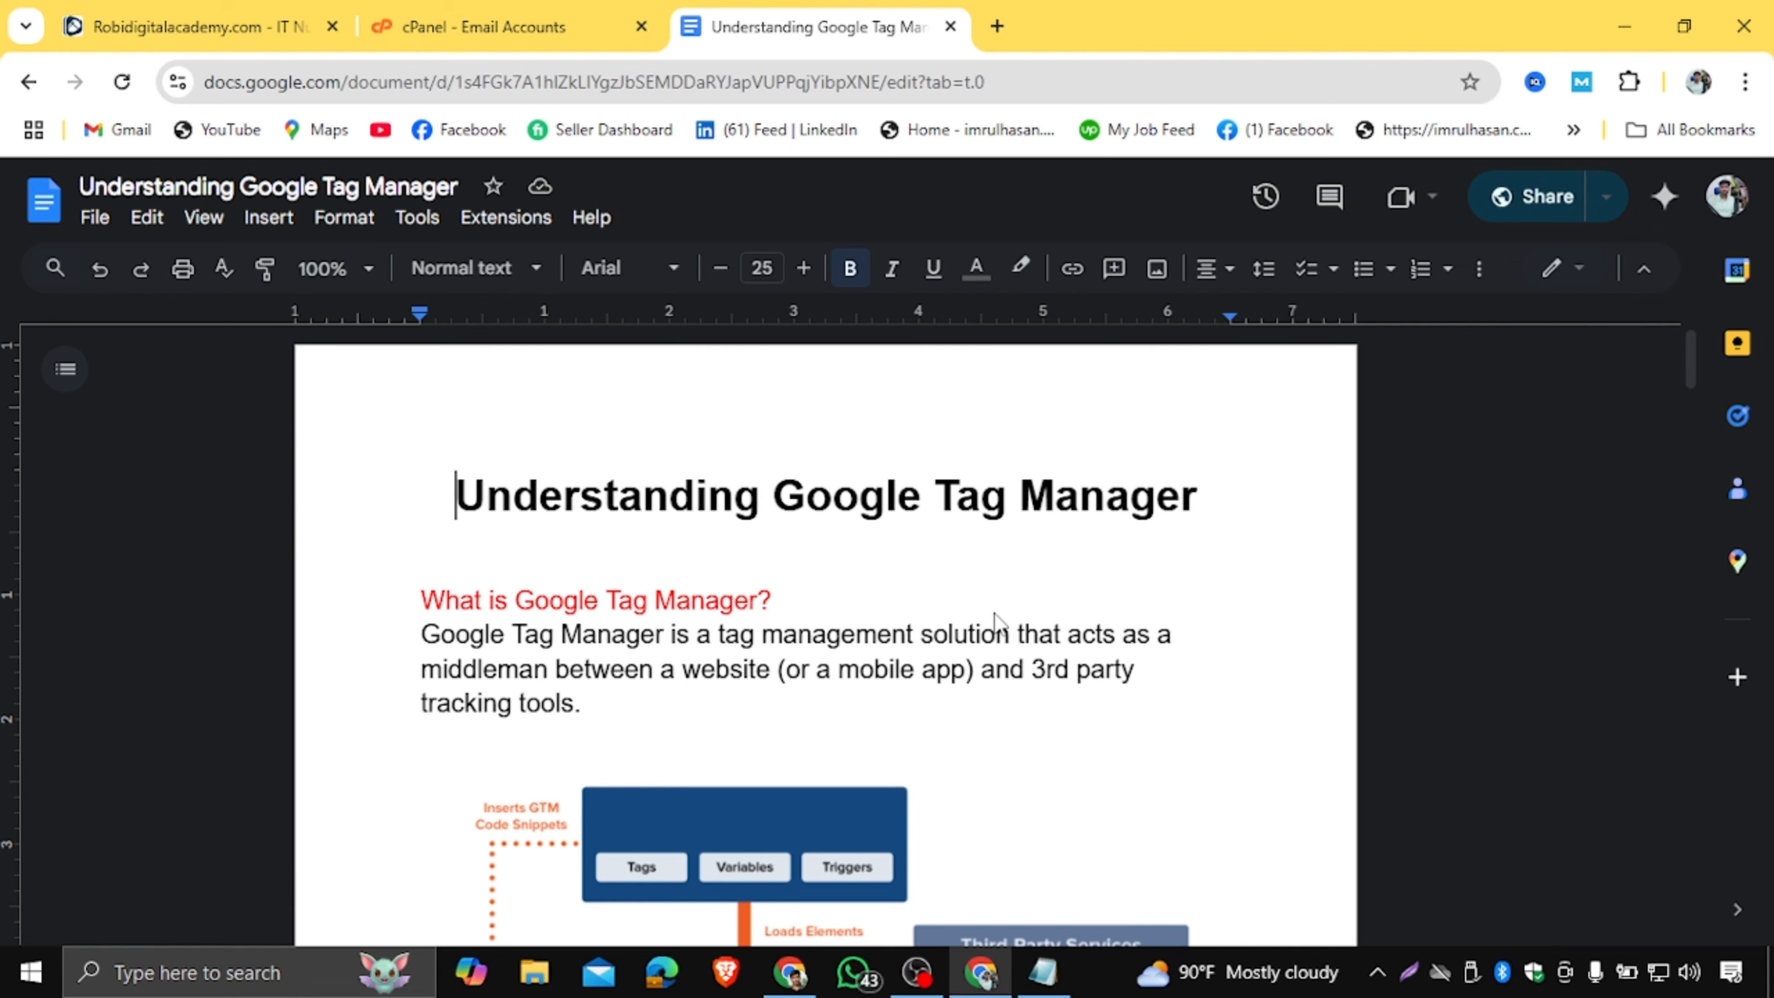
Scroll through the GTM document and switch Docs to compact mode with the menus hidden.
scroll(963, 688, "down", 2)
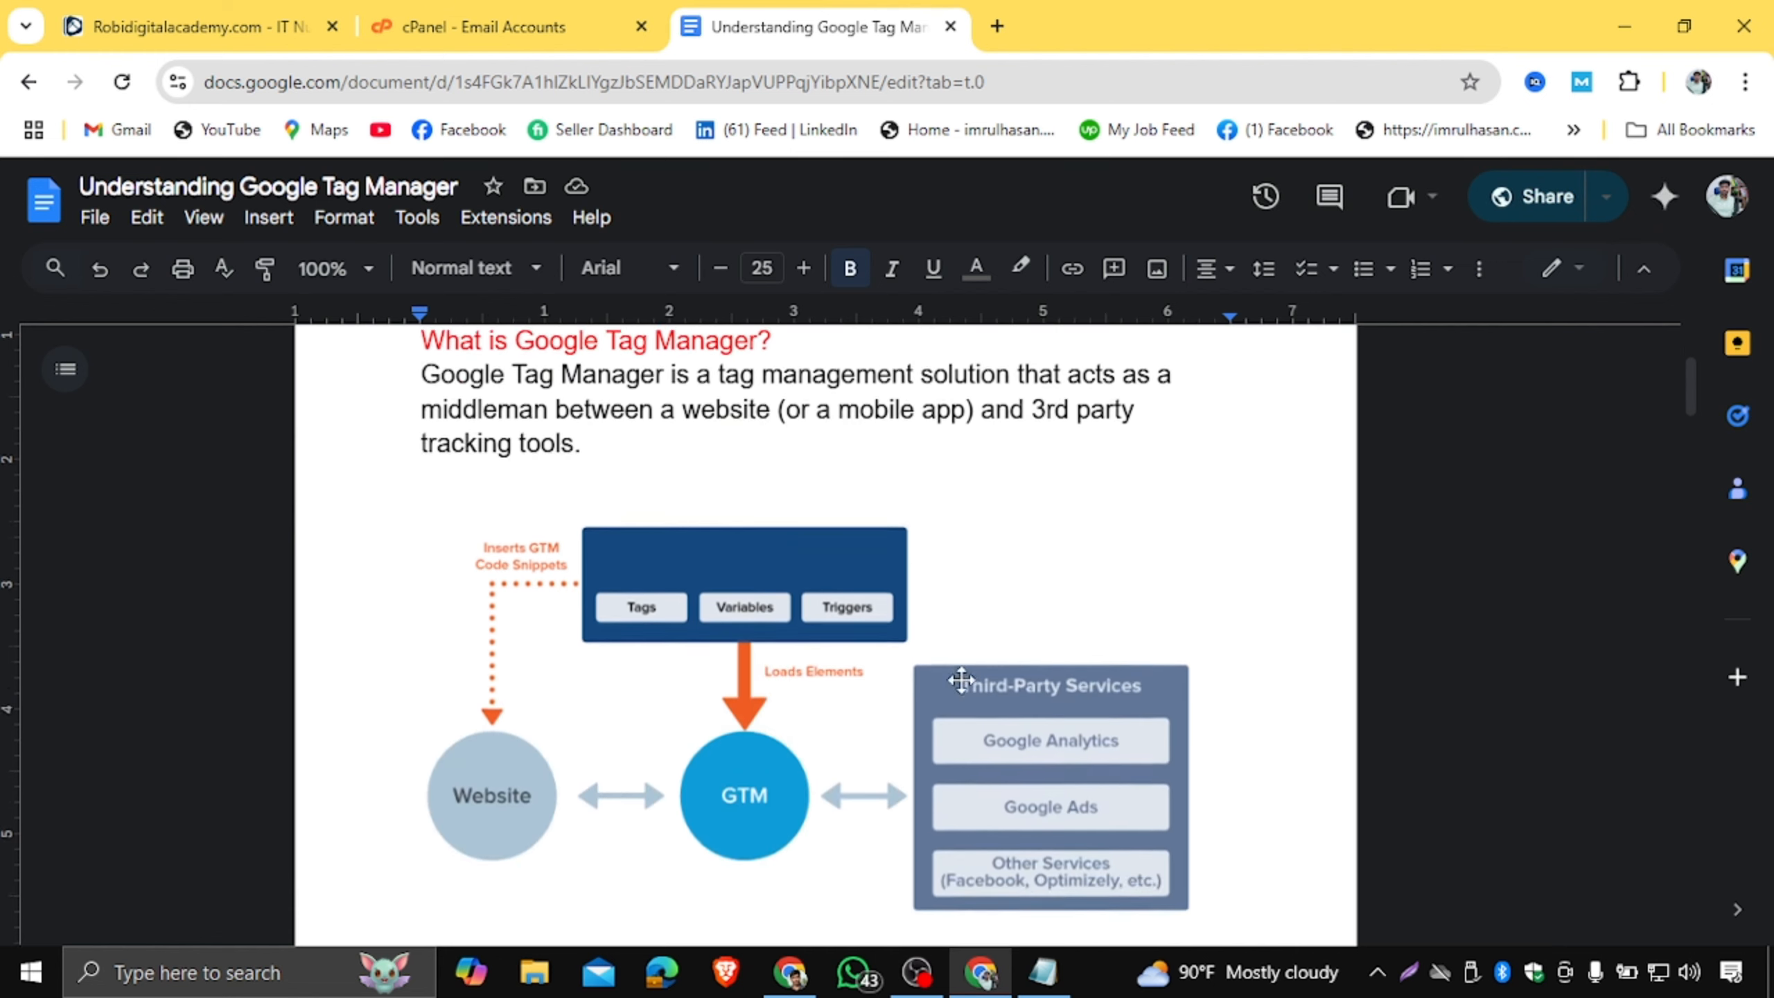
scroll(963, 681, "up", 2)
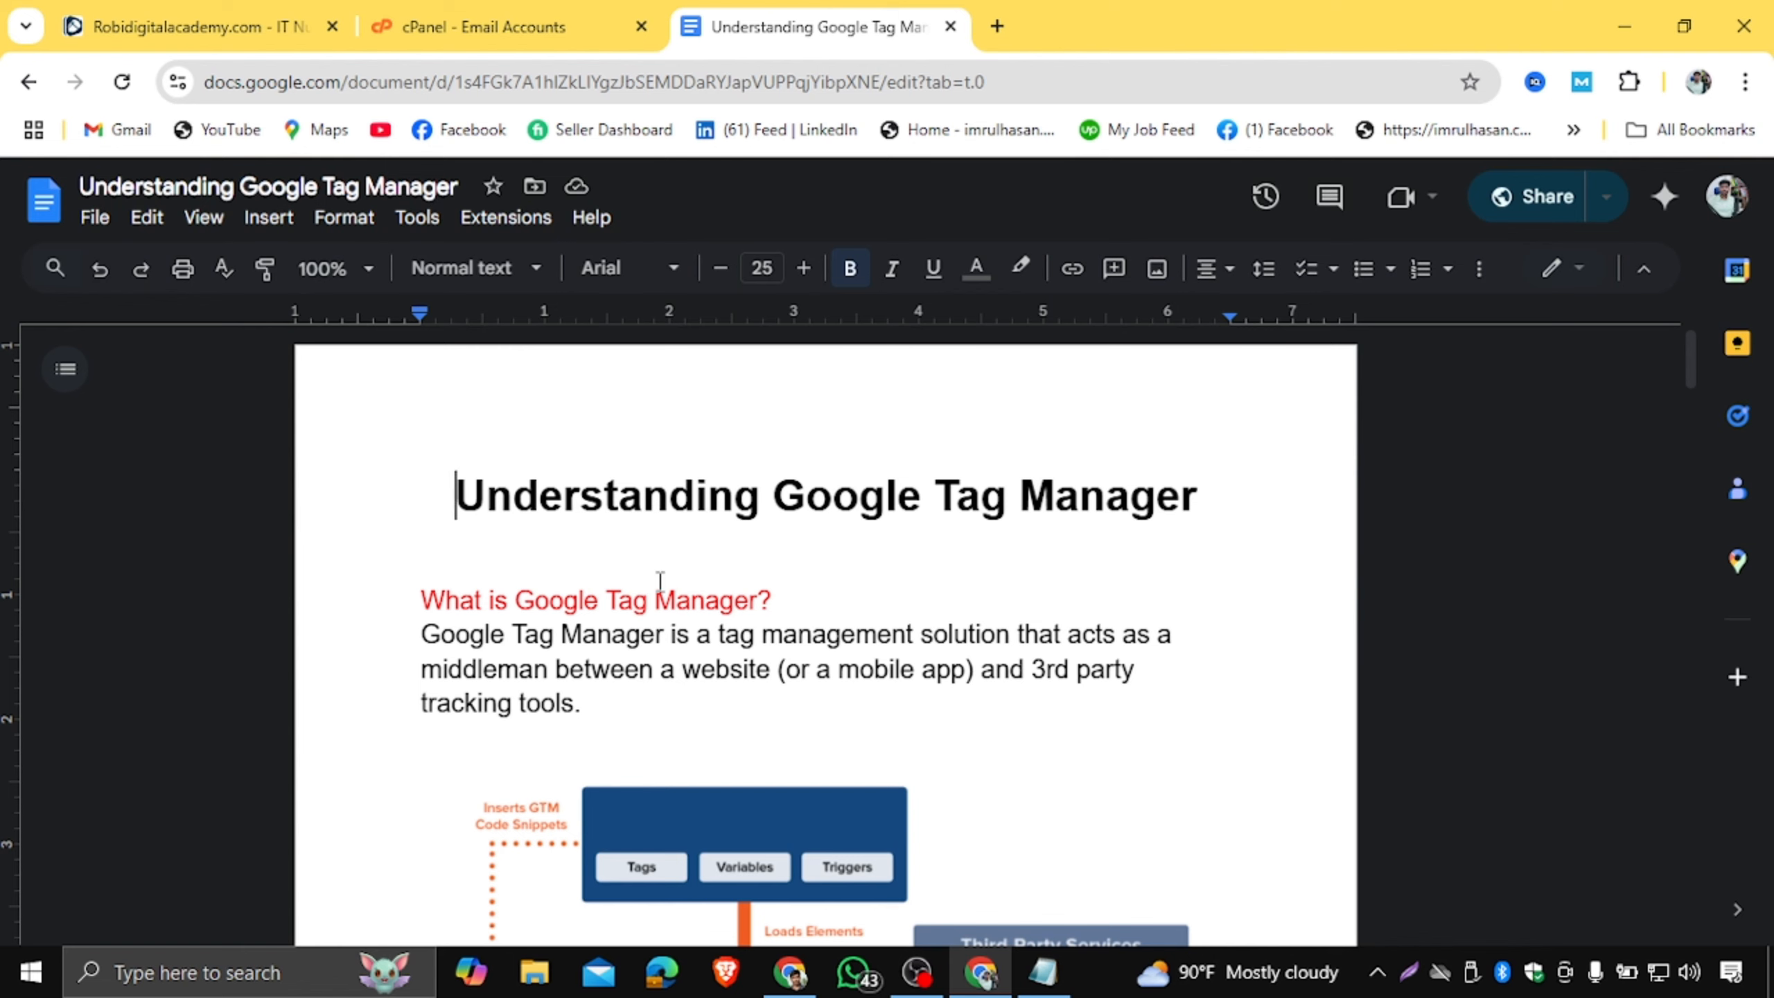
scroll(701, 602, "down", 12)
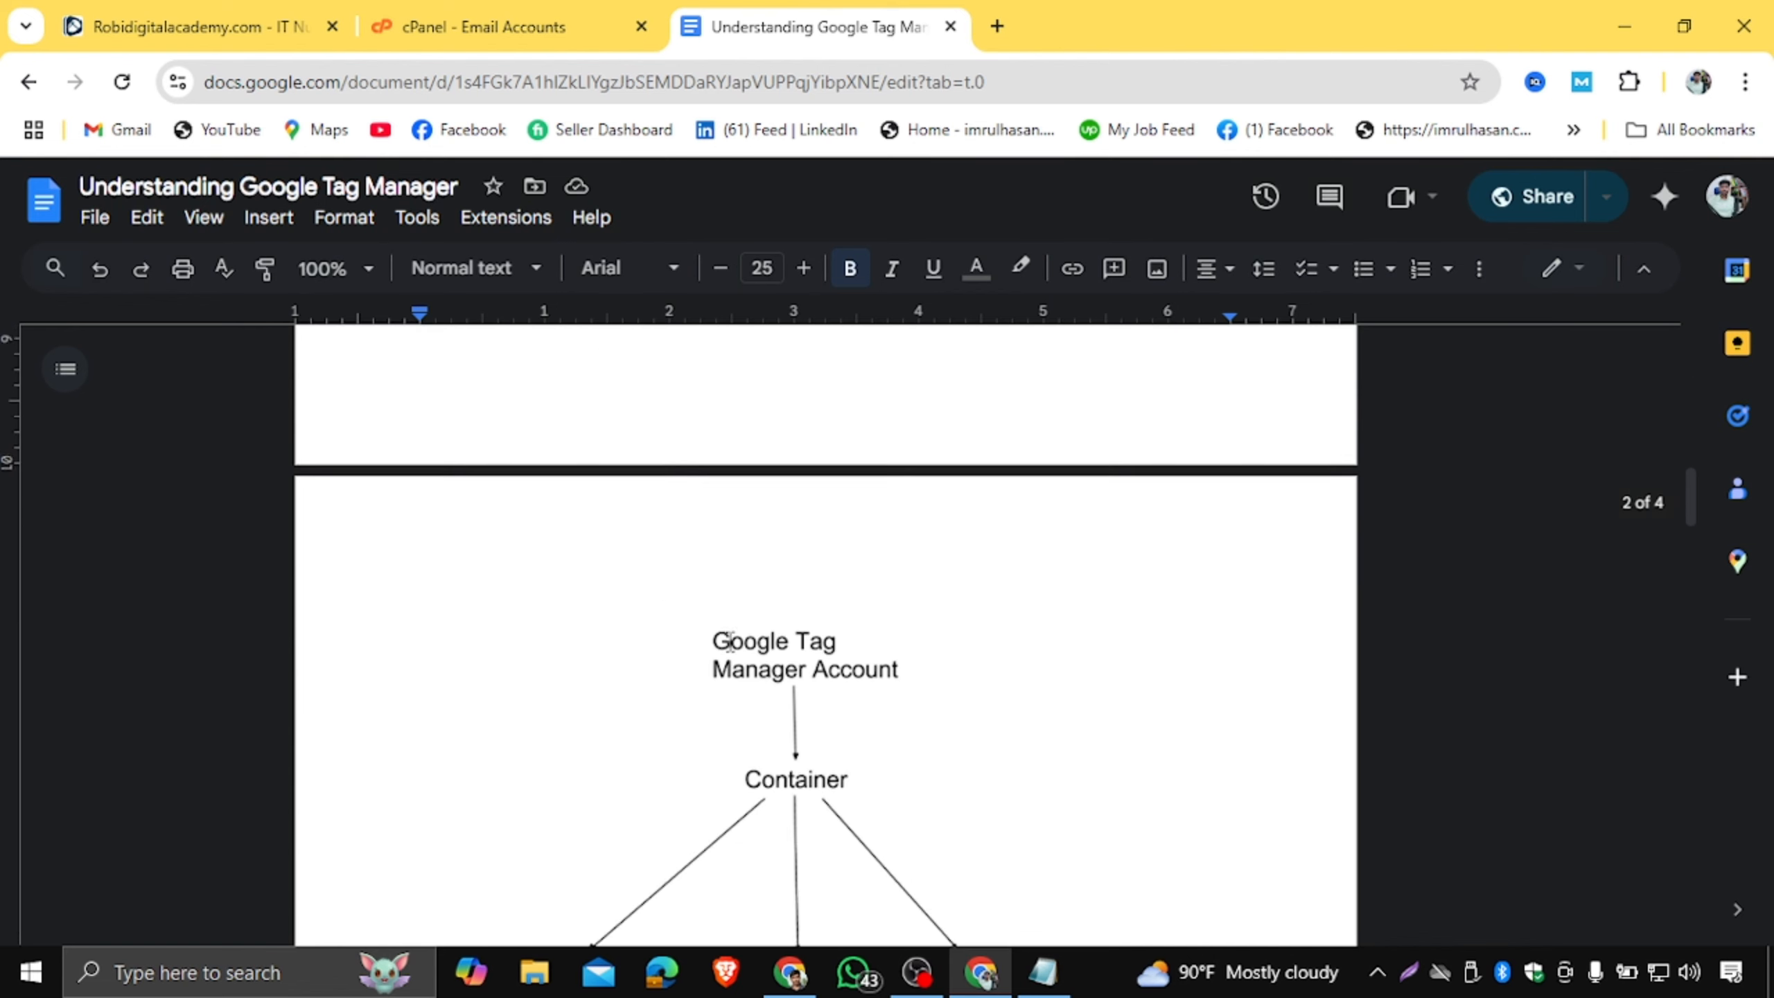
scroll(728, 647, "up", 12)
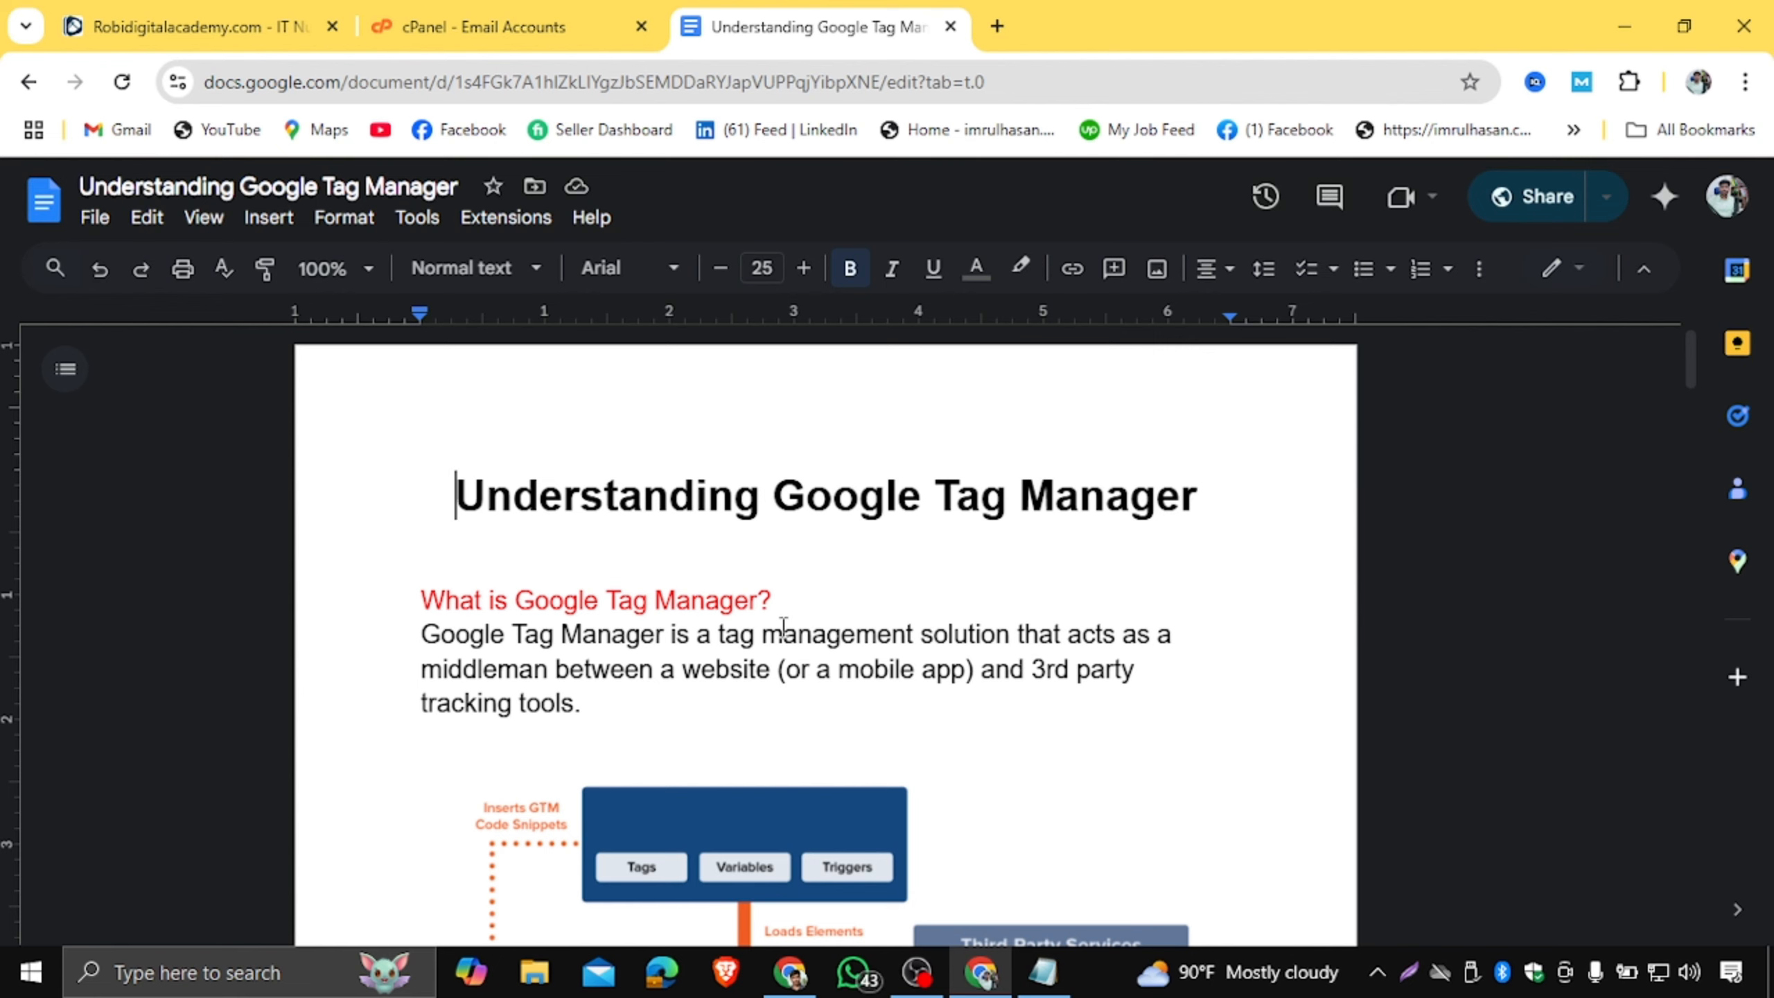
left_click(916, 973)
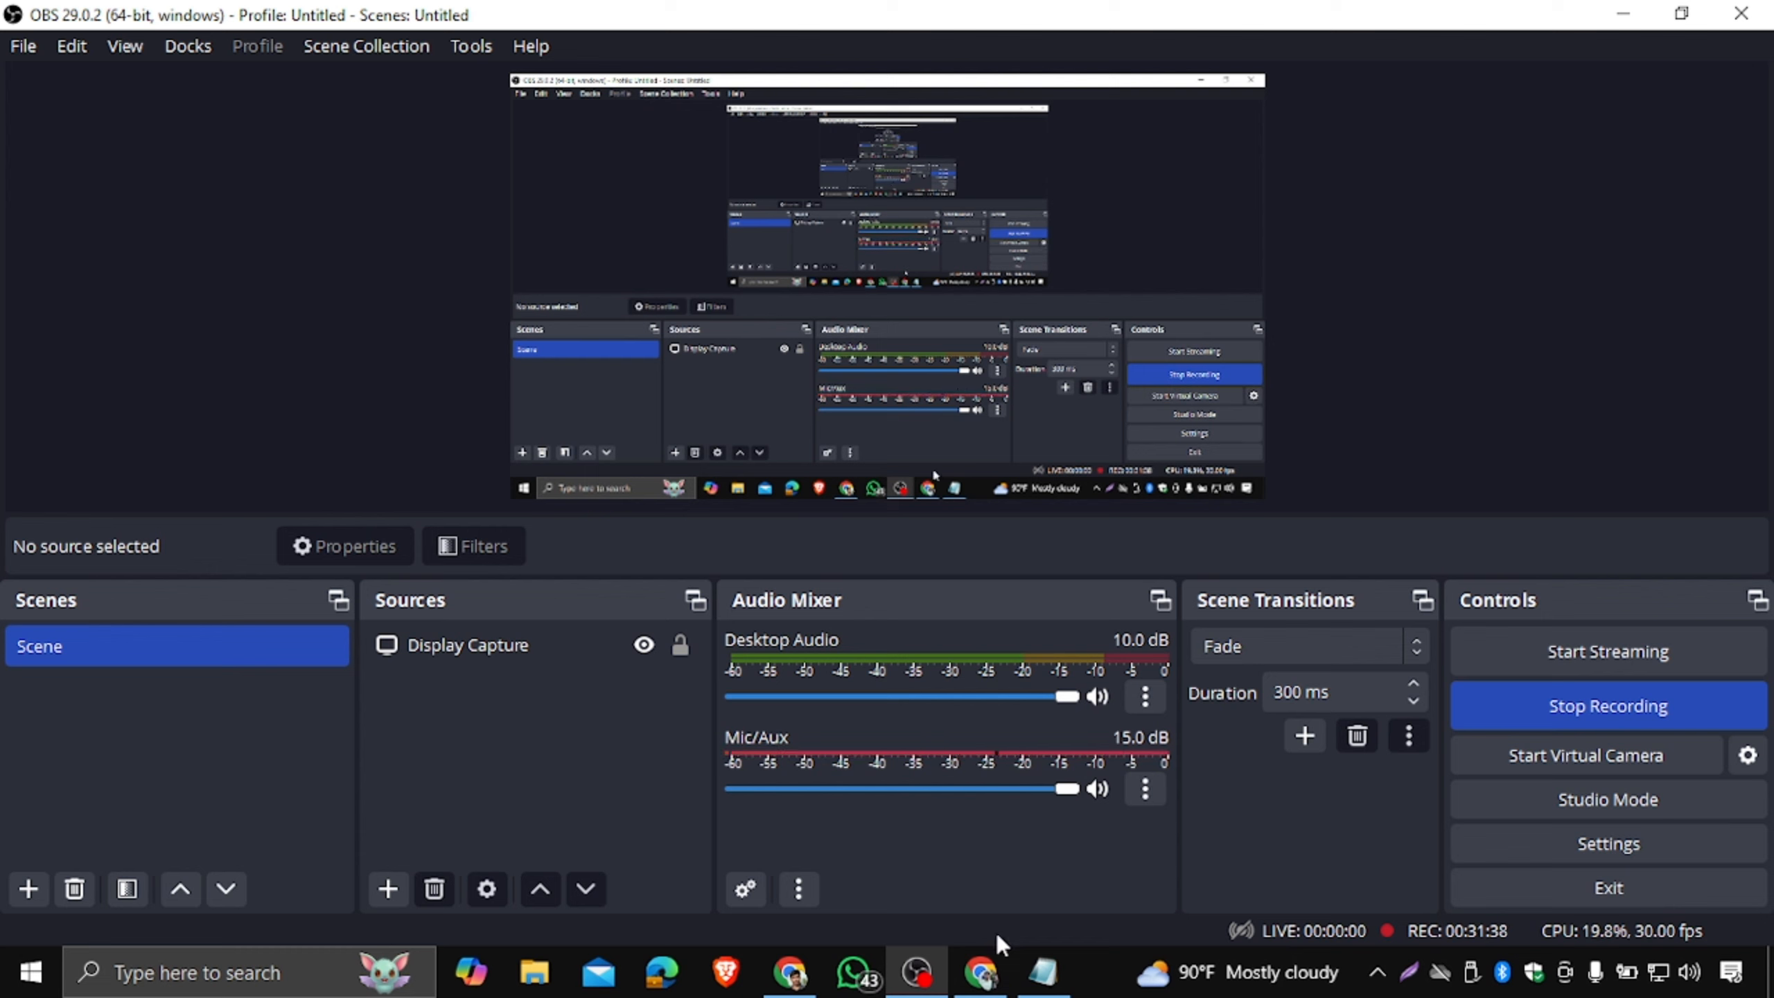
left_click(981, 974)
scroll(829, 455, "down", 2)
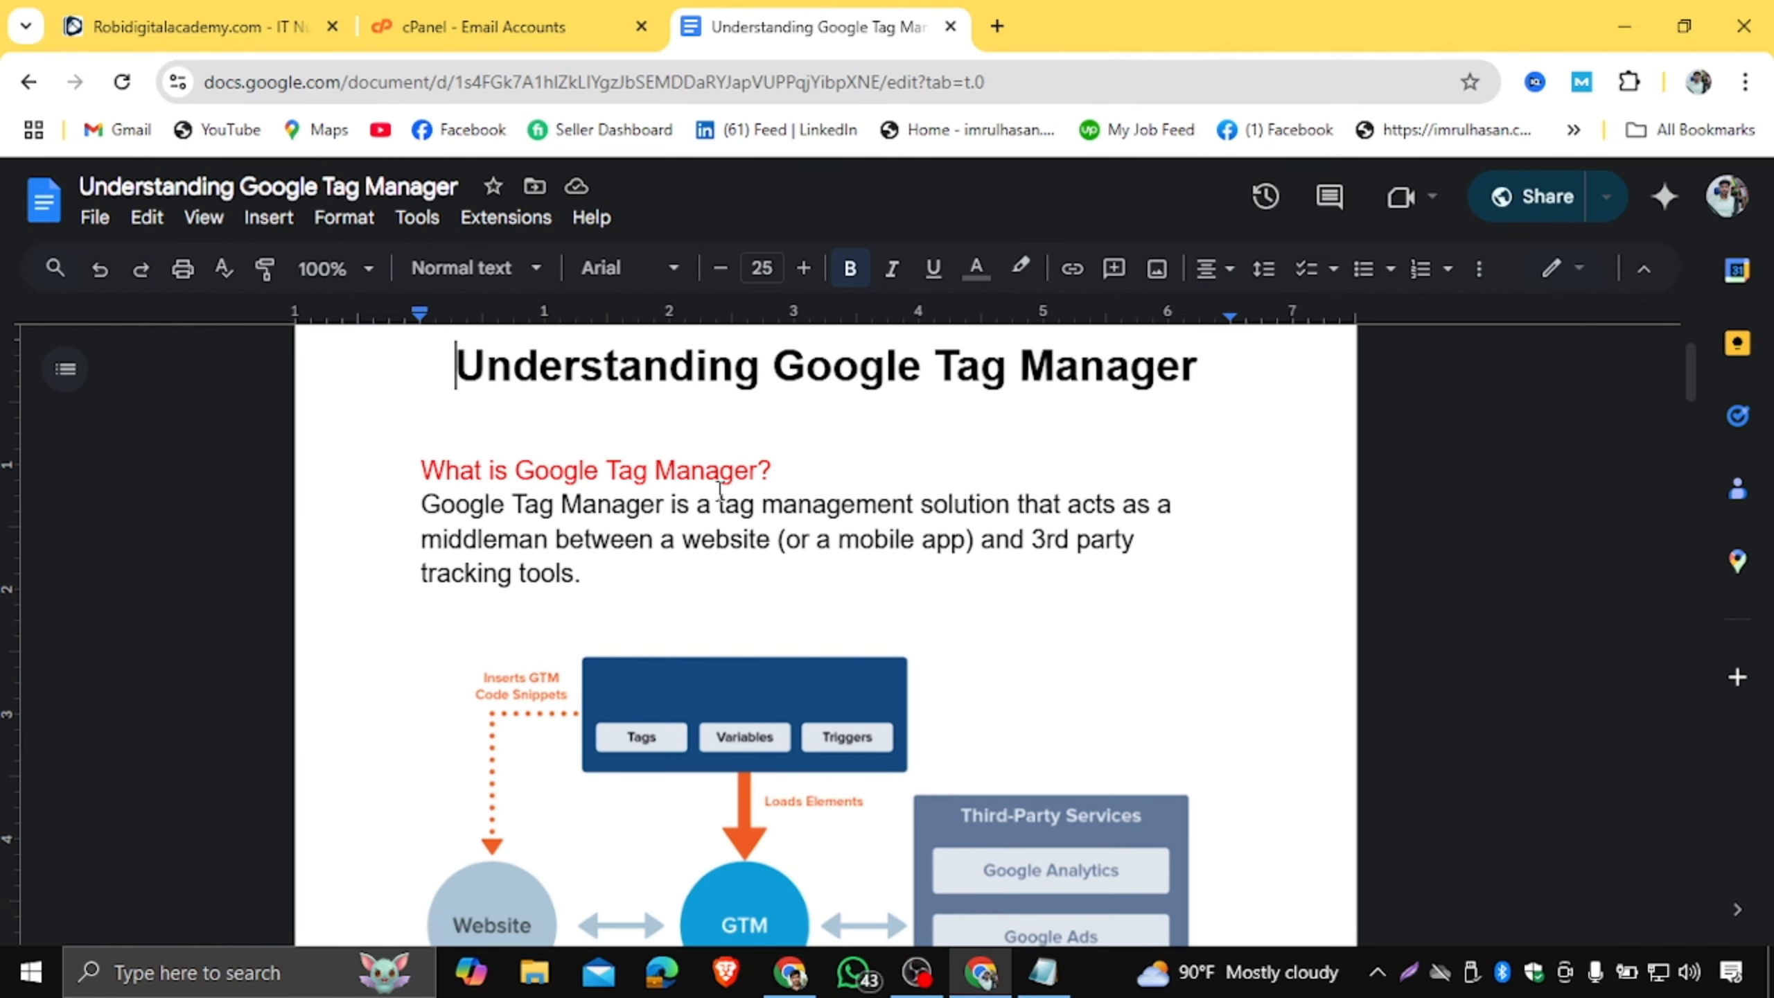
scroll(829, 455, "up", 2)
left_click(1644, 269)
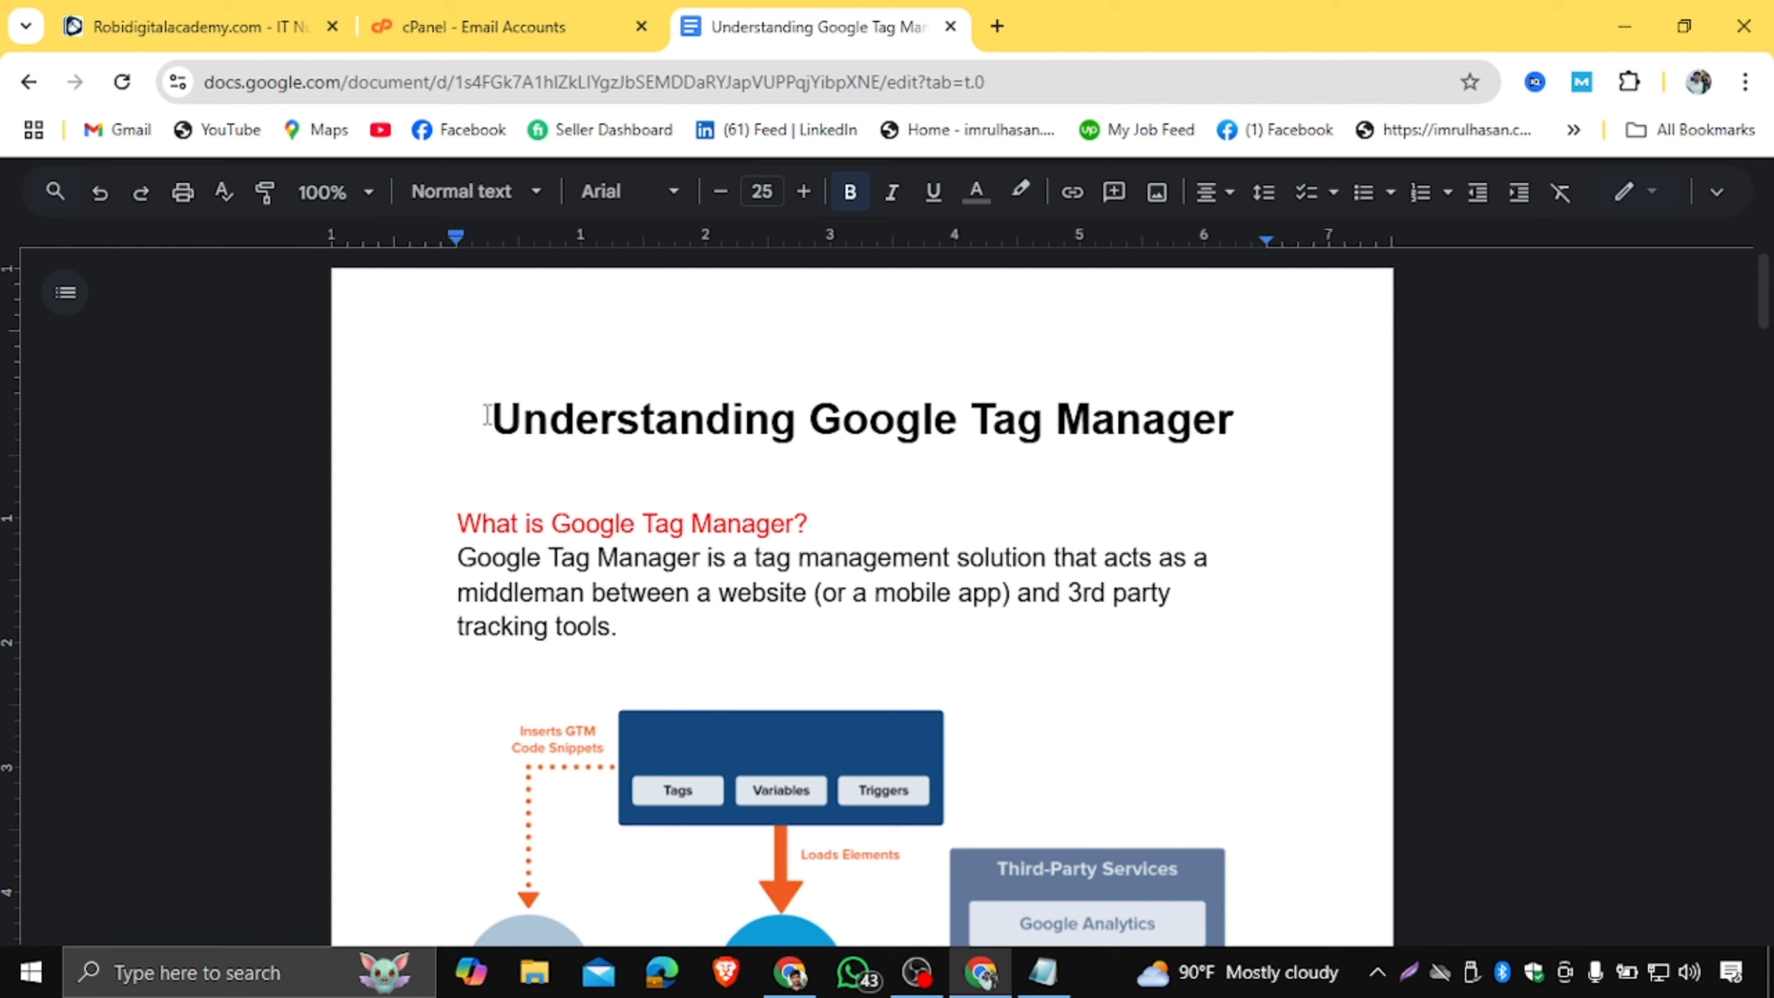
Select the document title and the first paragraph's opening, then clear the selection.
key("shift+Right")
left_click_drag(573, 396, 1237, 420)
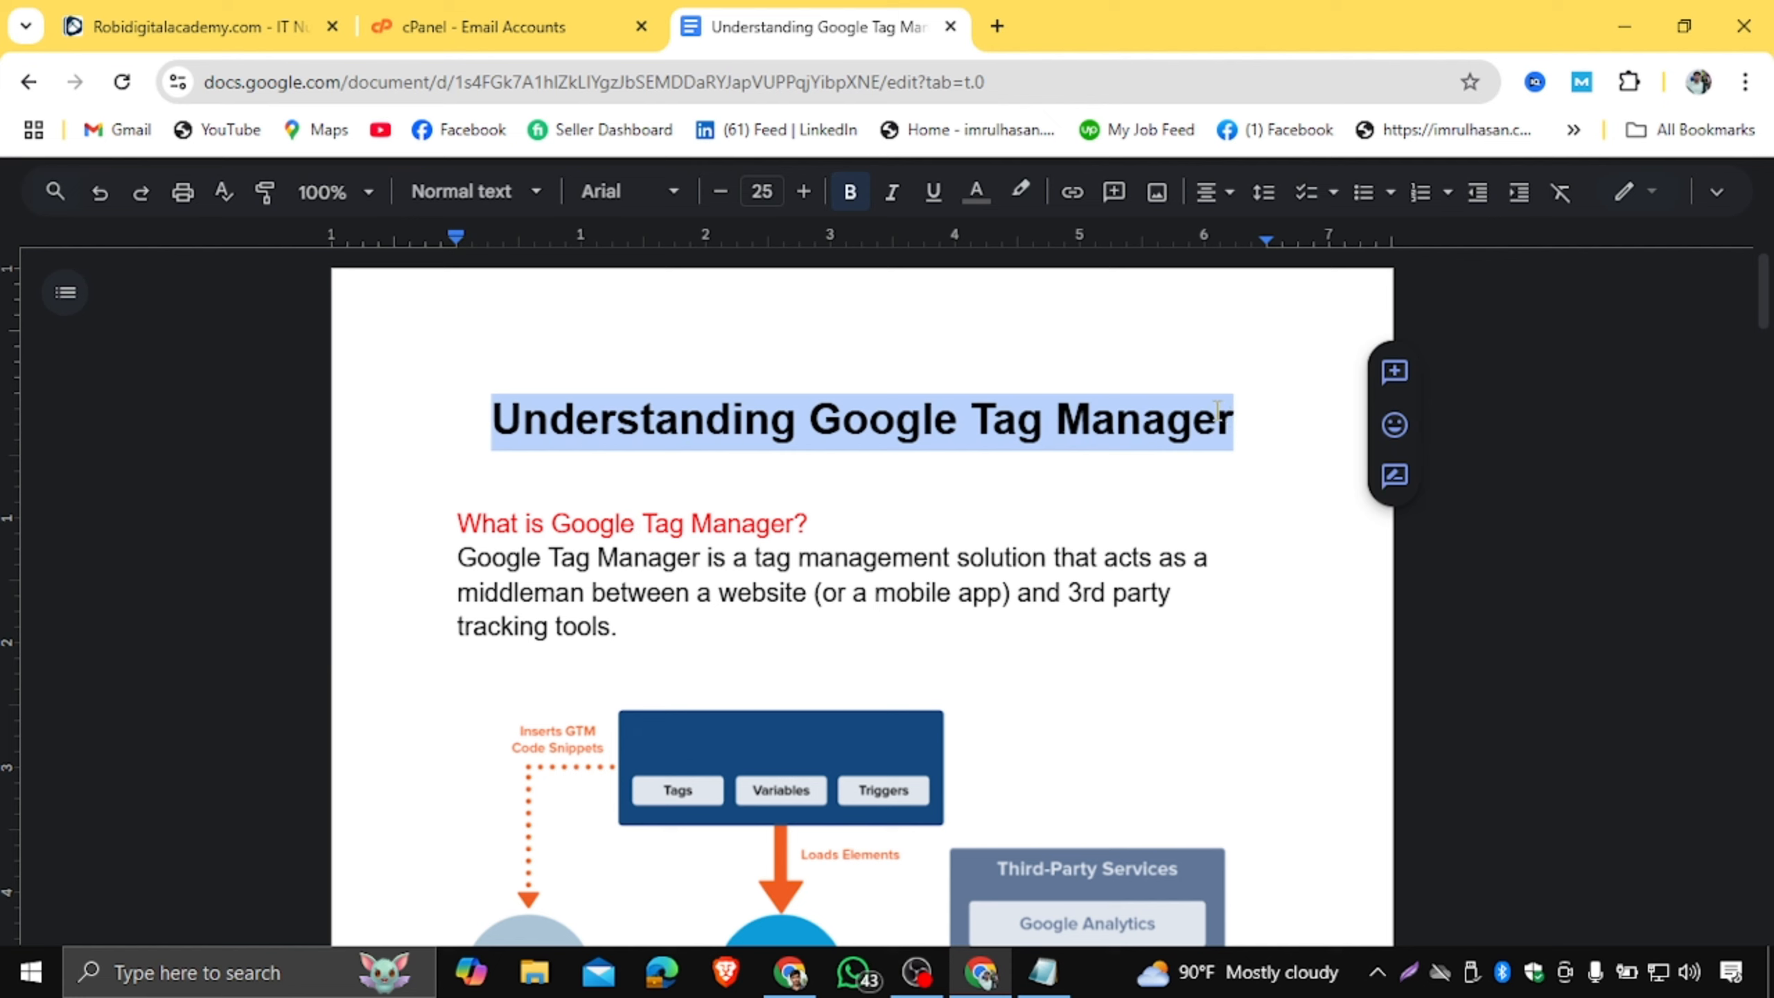
scroll(939, 460, "down", 2)
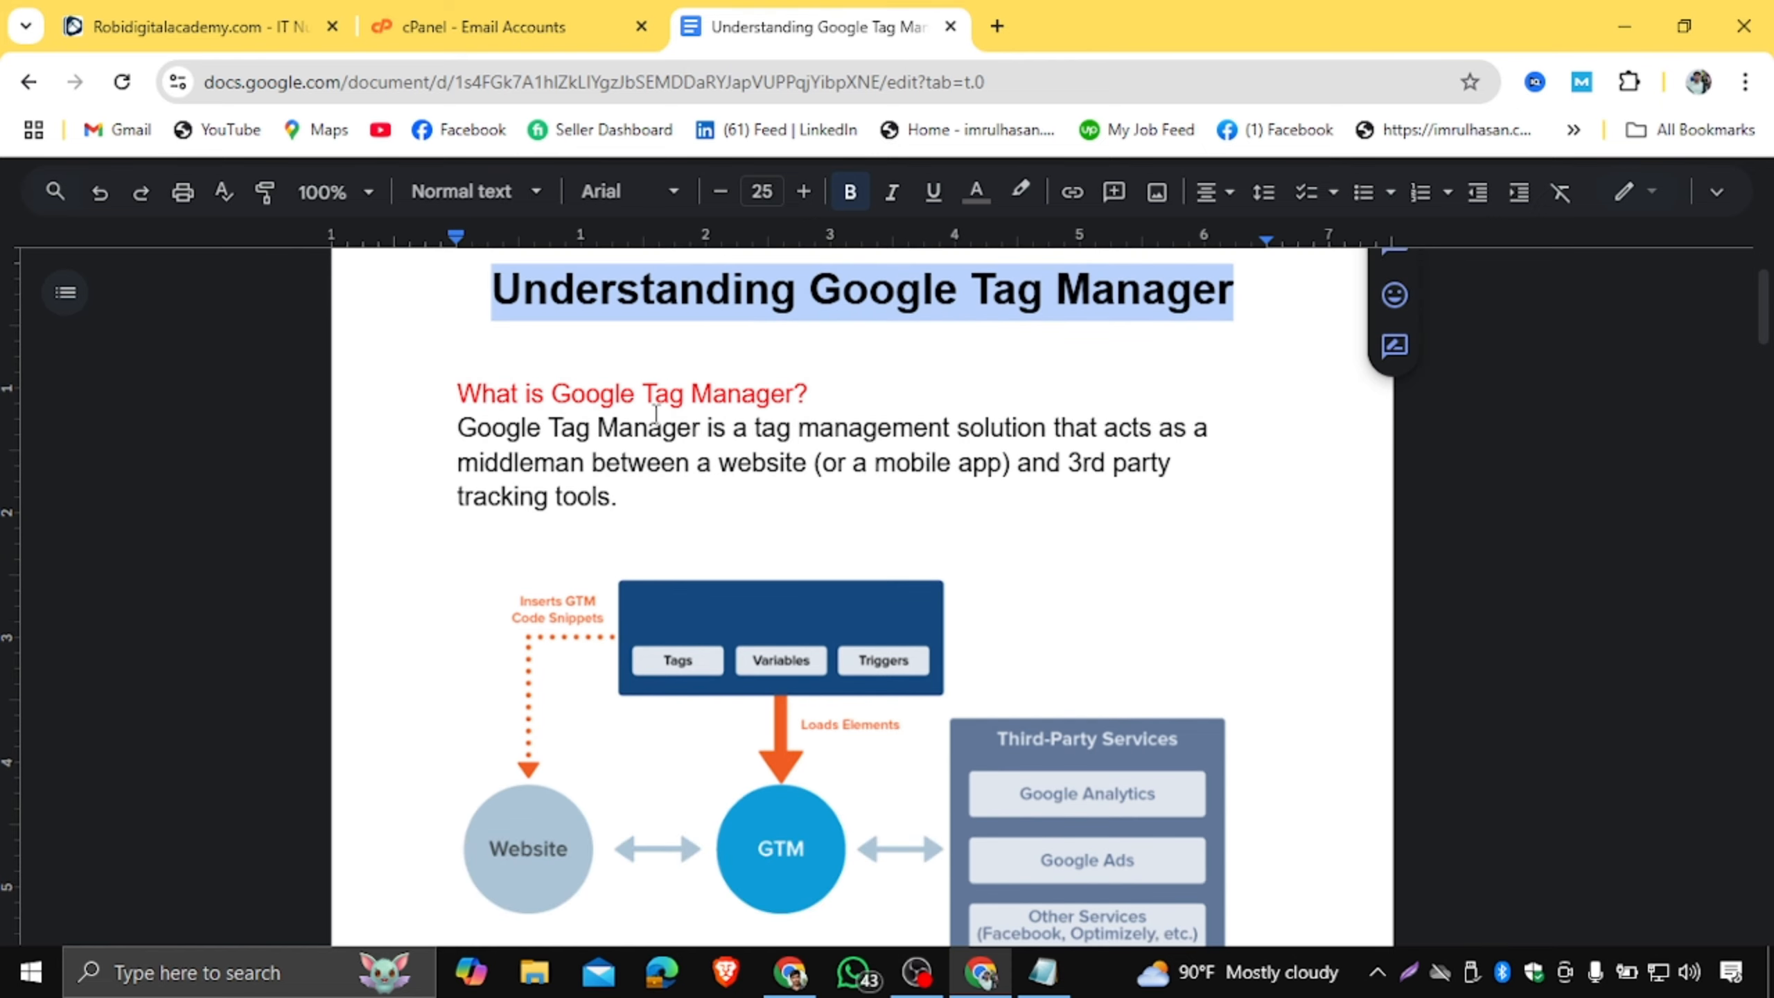
left_click_drag(459, 428, 857, 444)
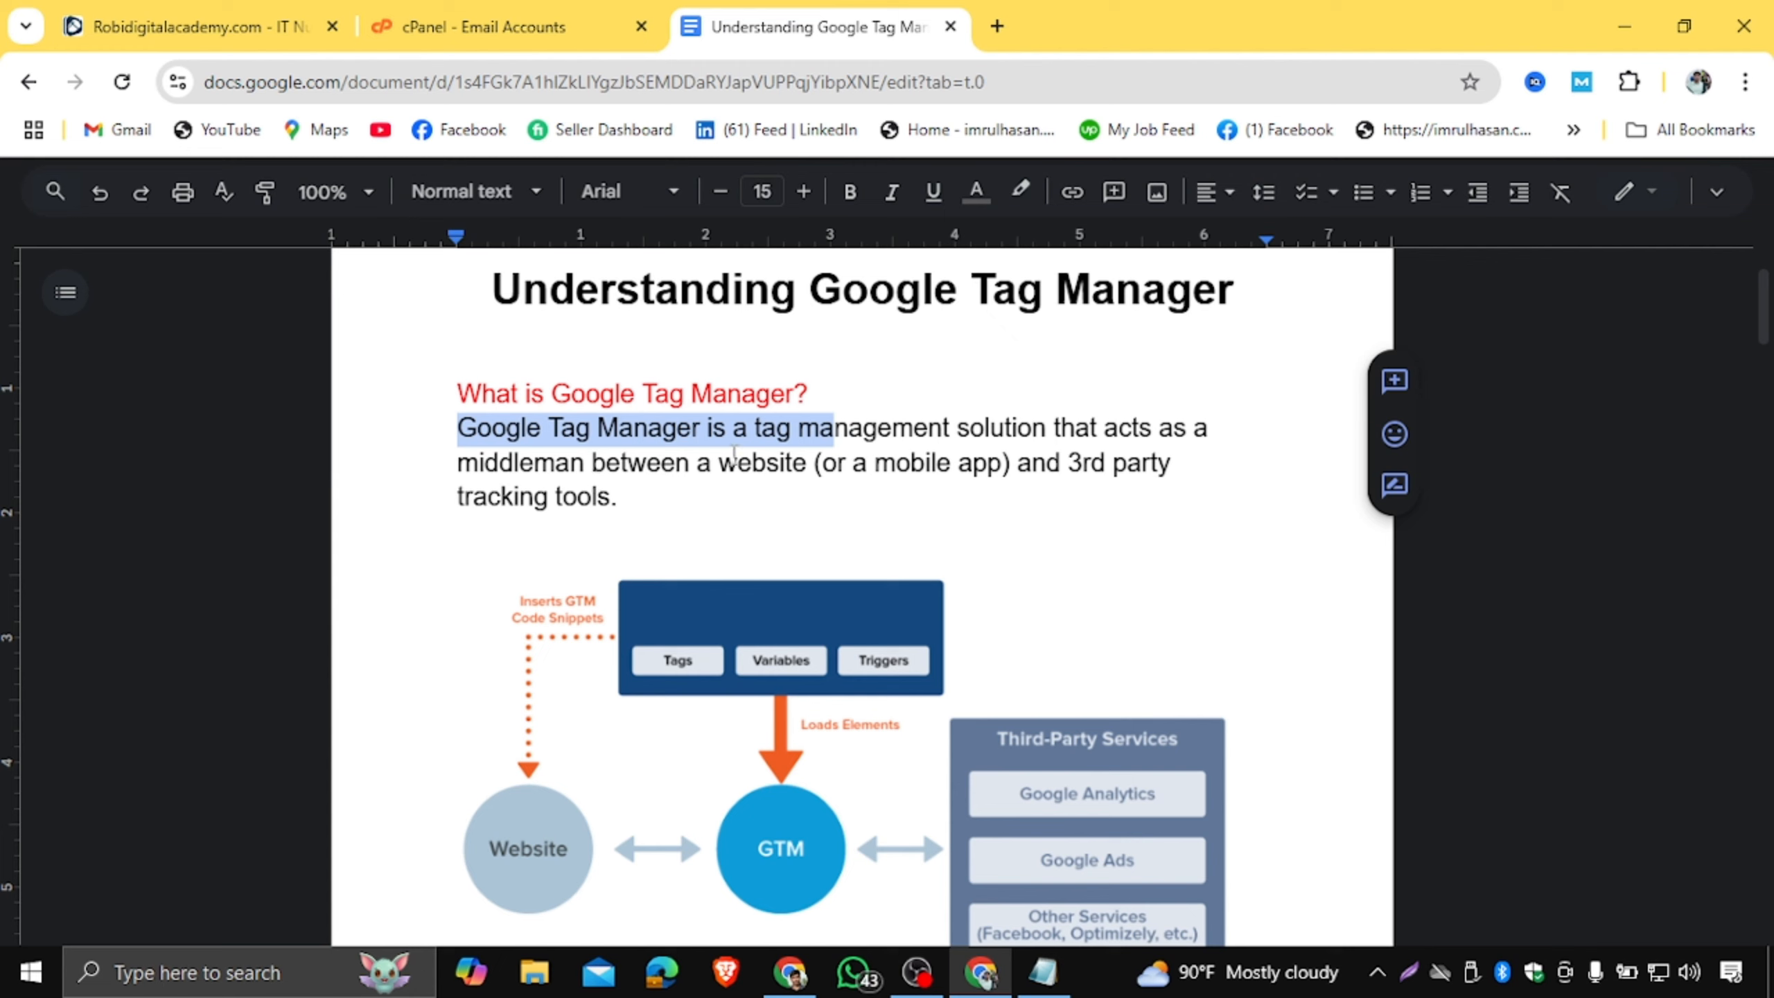
left_click(766, 443)
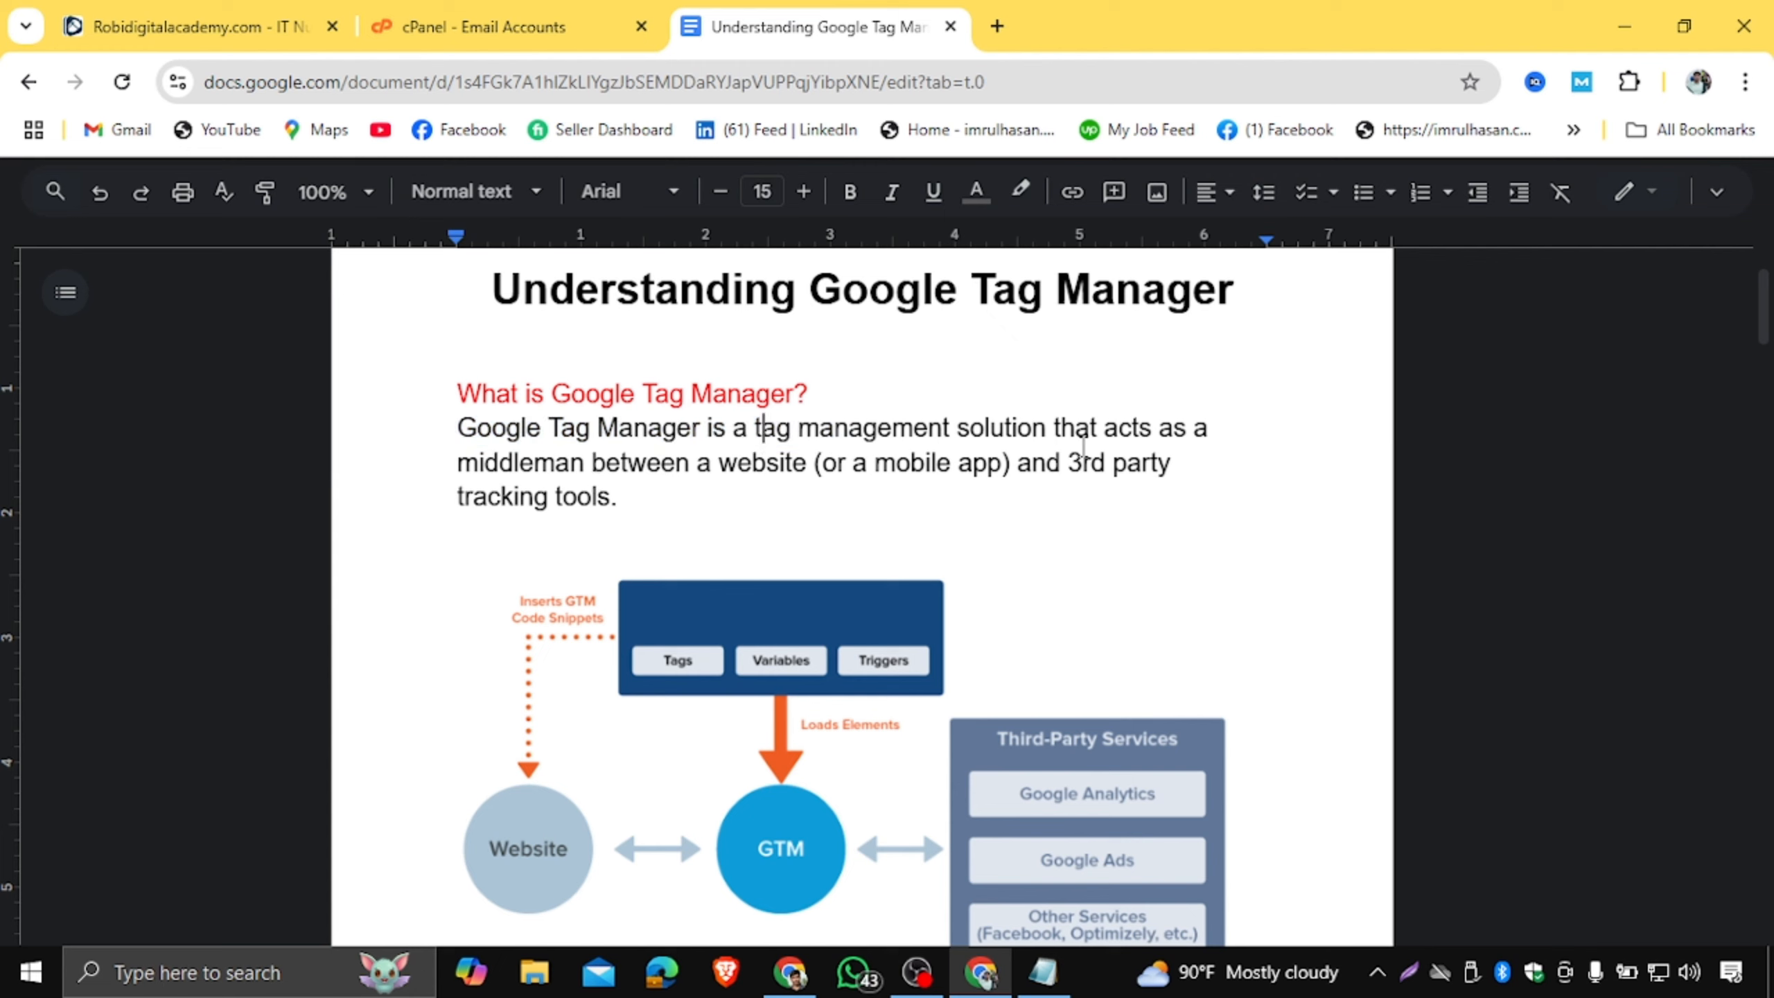
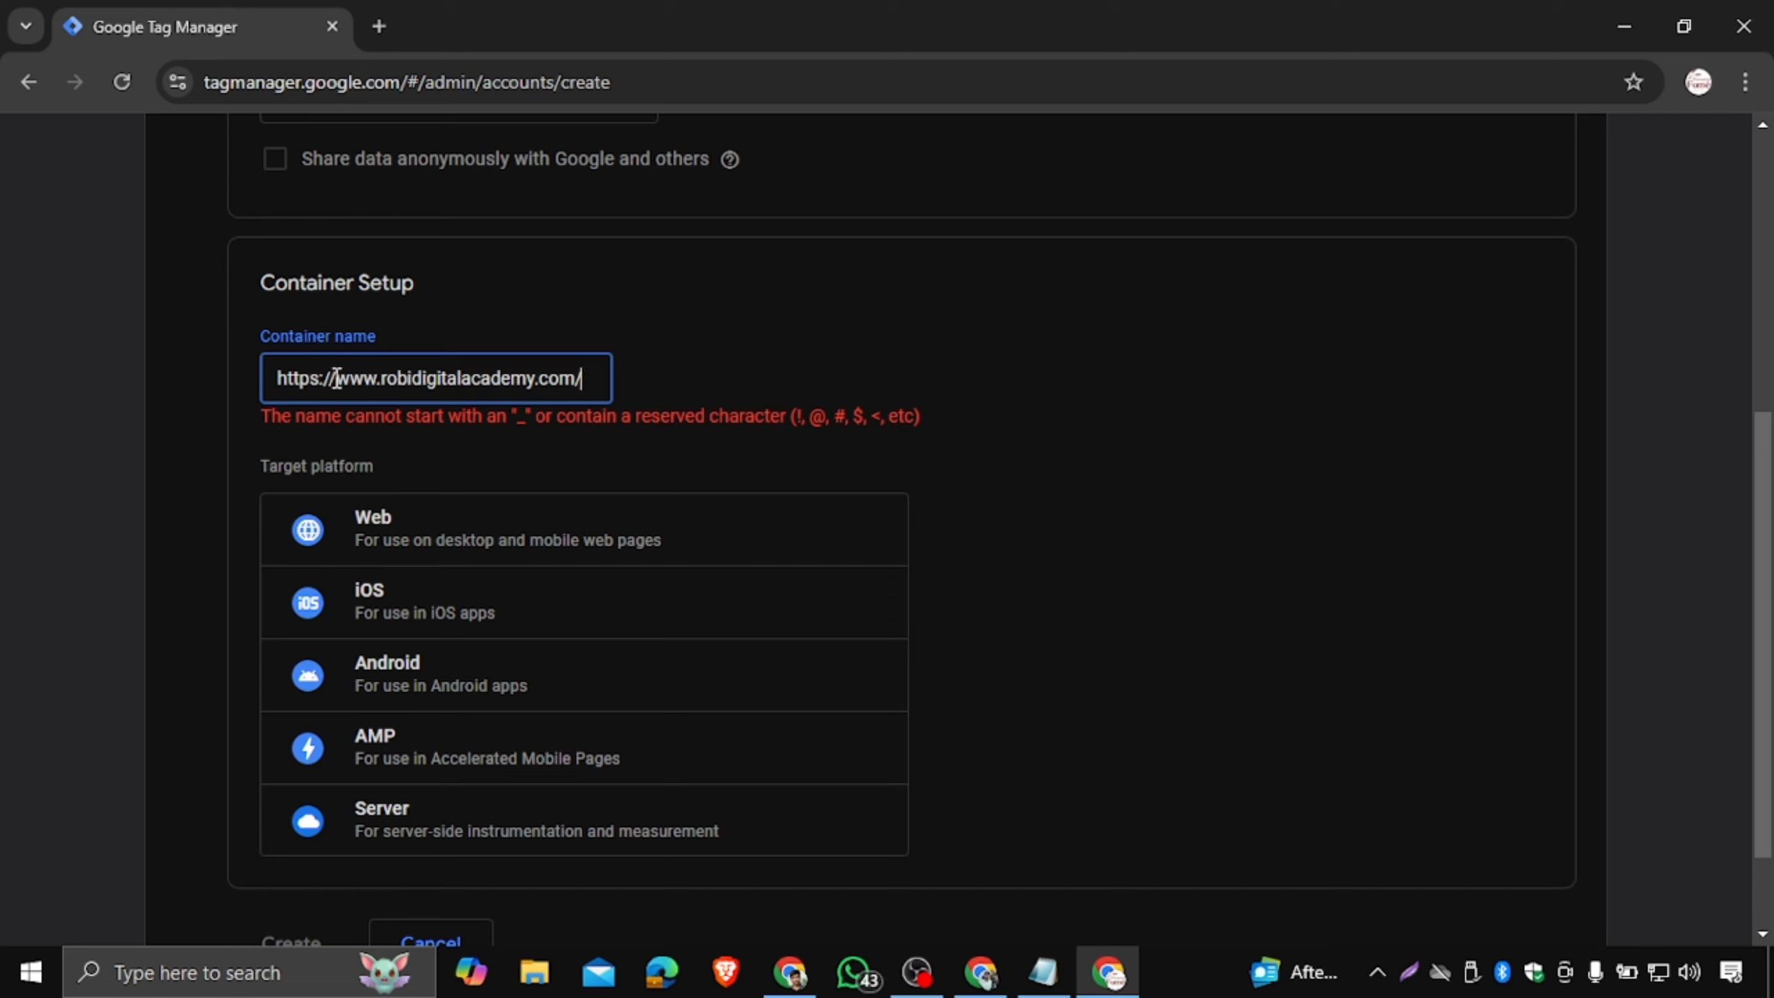
left_click_drag(336, 378, 129, 384)
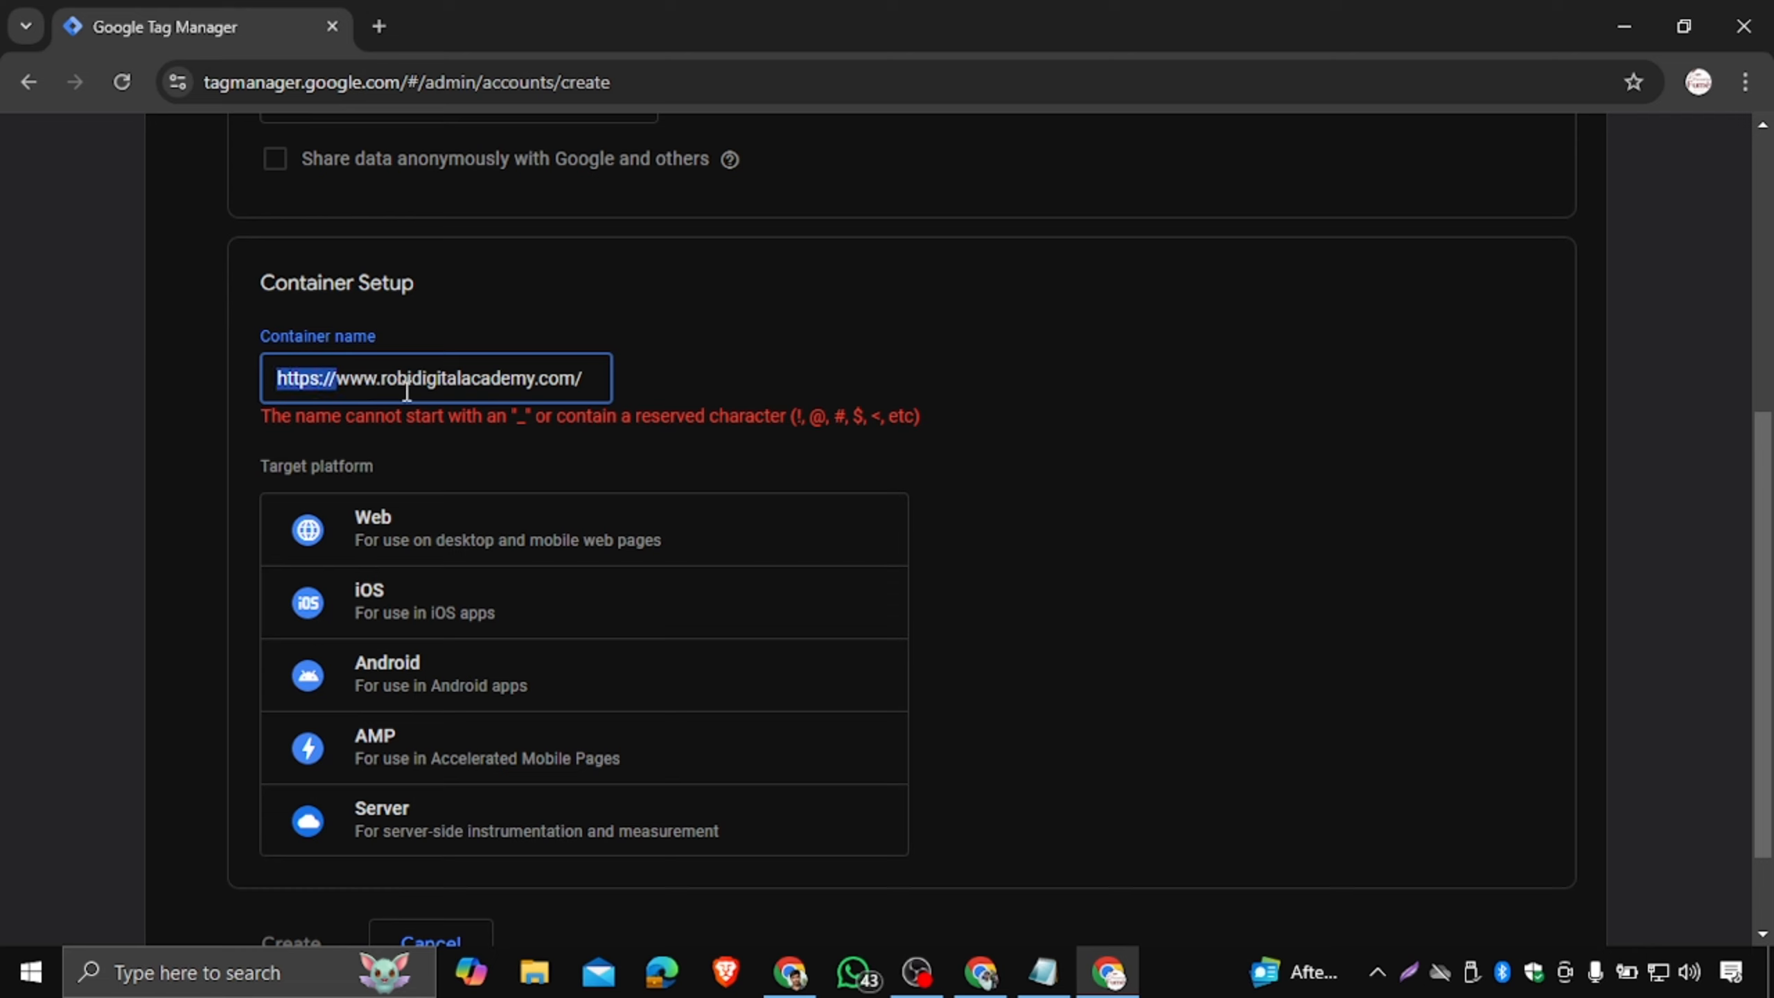
left_click_drag(386, 383, 224, 377)
key("BackSpace")
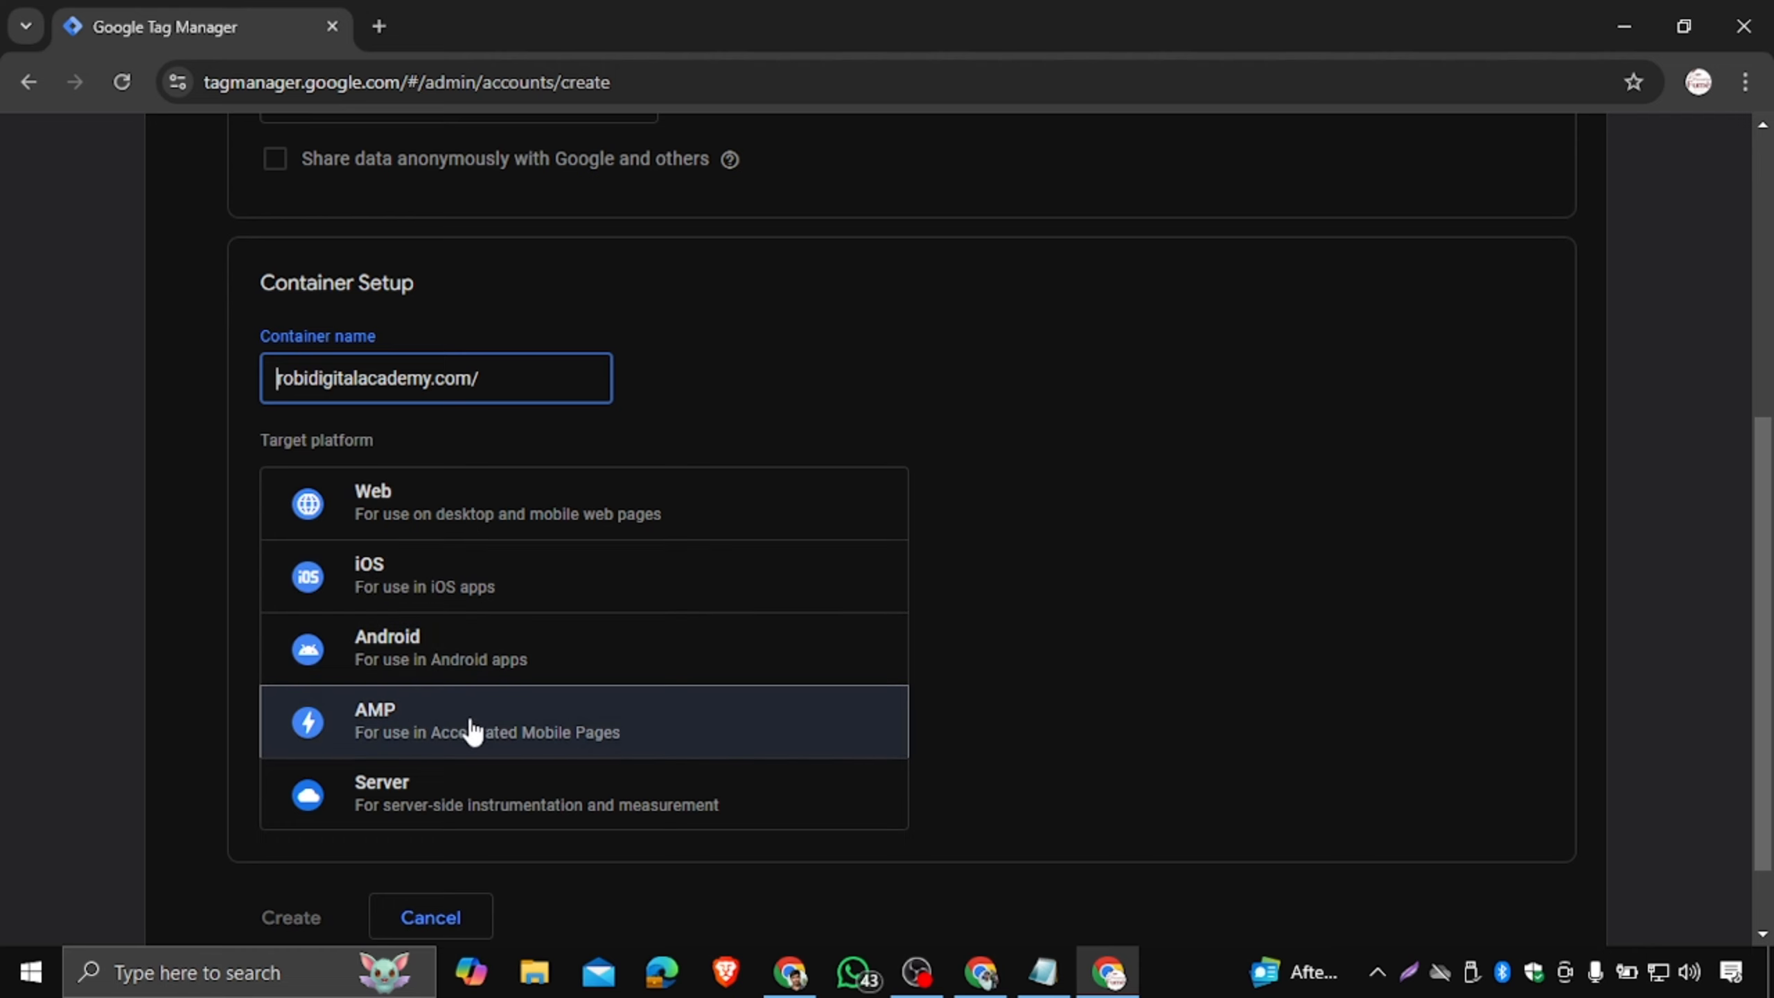
scroll(622, 729, "down", 2)
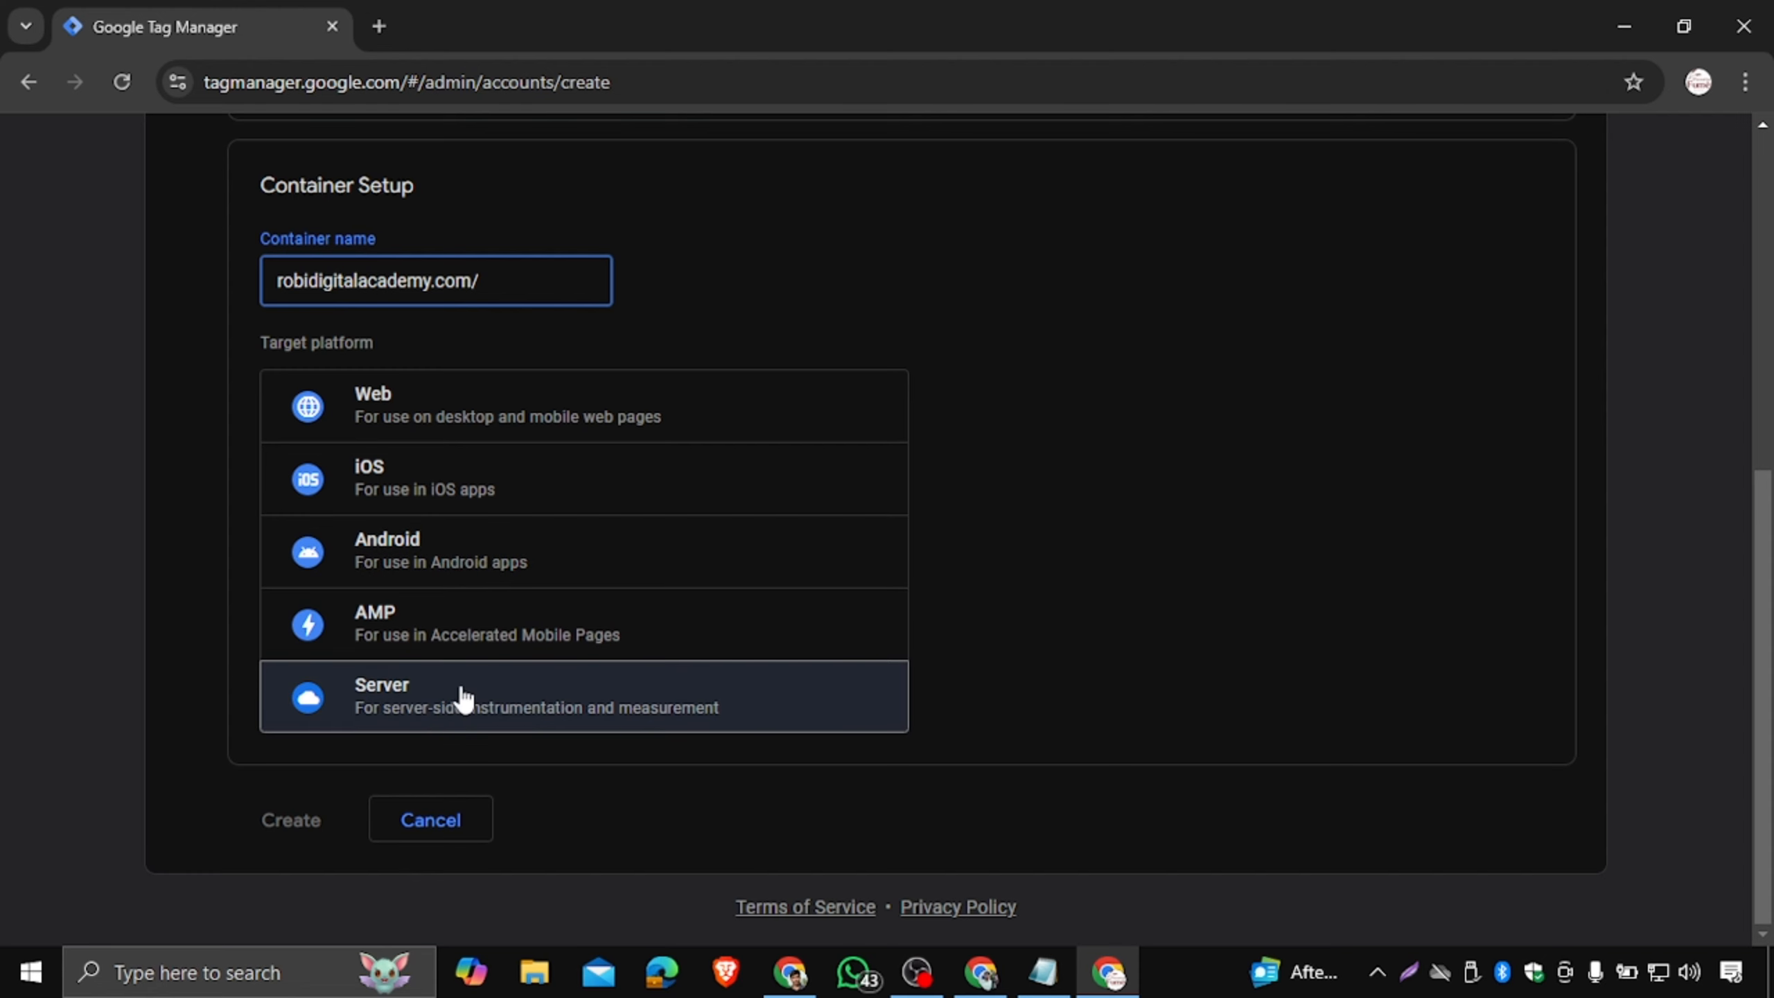
left_click(980, 972)
scroll(836, 487, "up", 15)
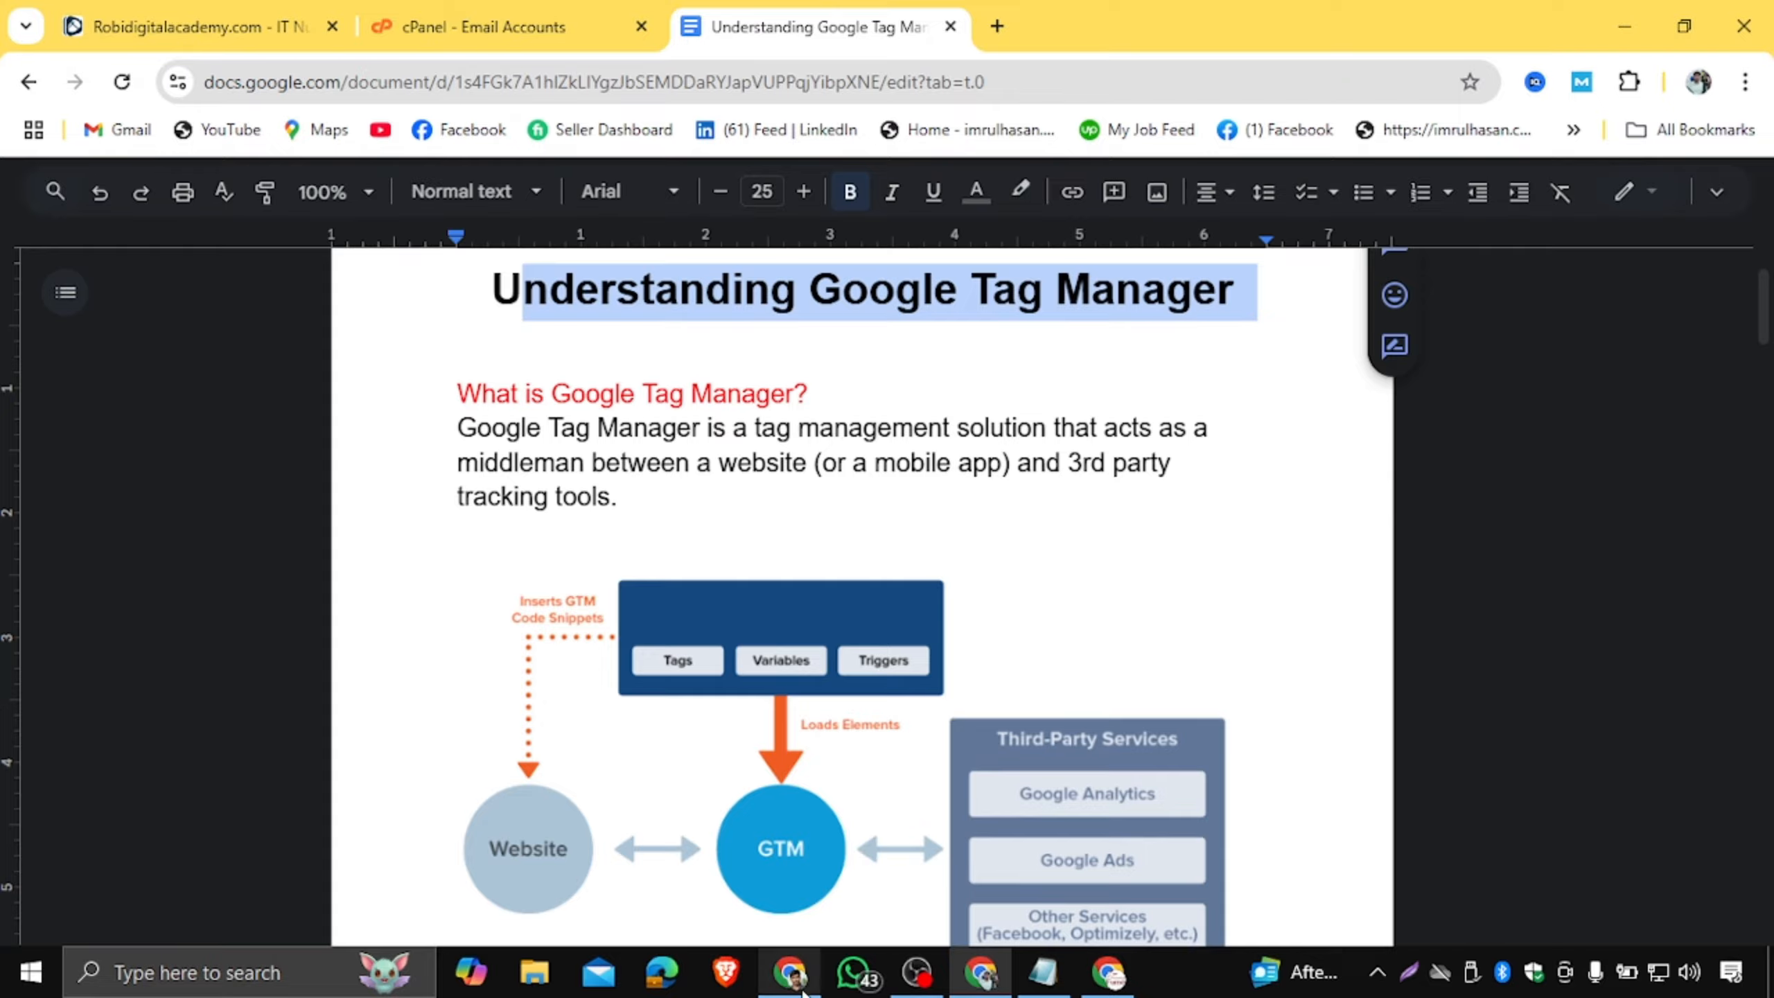
Browse the bdshop.com wireless microphone page as an example site, then return to GTM Container Setup.
left_click(790, 972)
left_click(1006, 20)
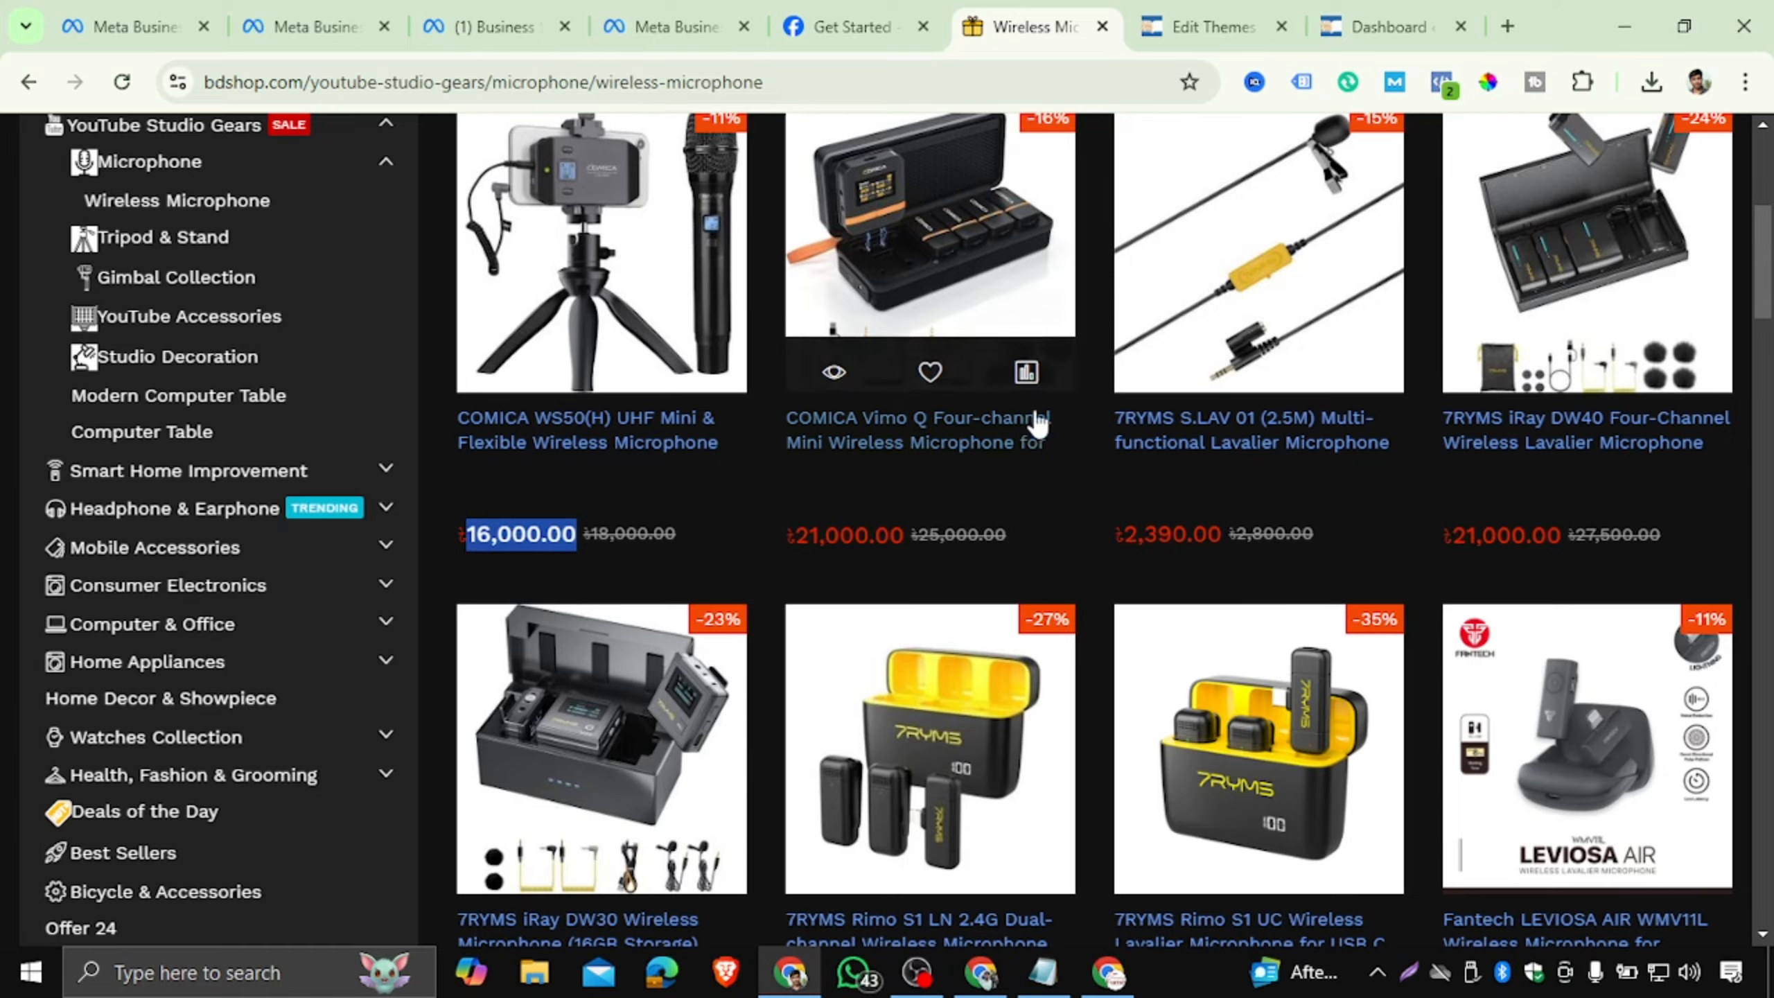
scroll(1048, 419, "down", 15)
scroll(1055, 413, "up", 2)
scroll(1056, 411, "up", 20)
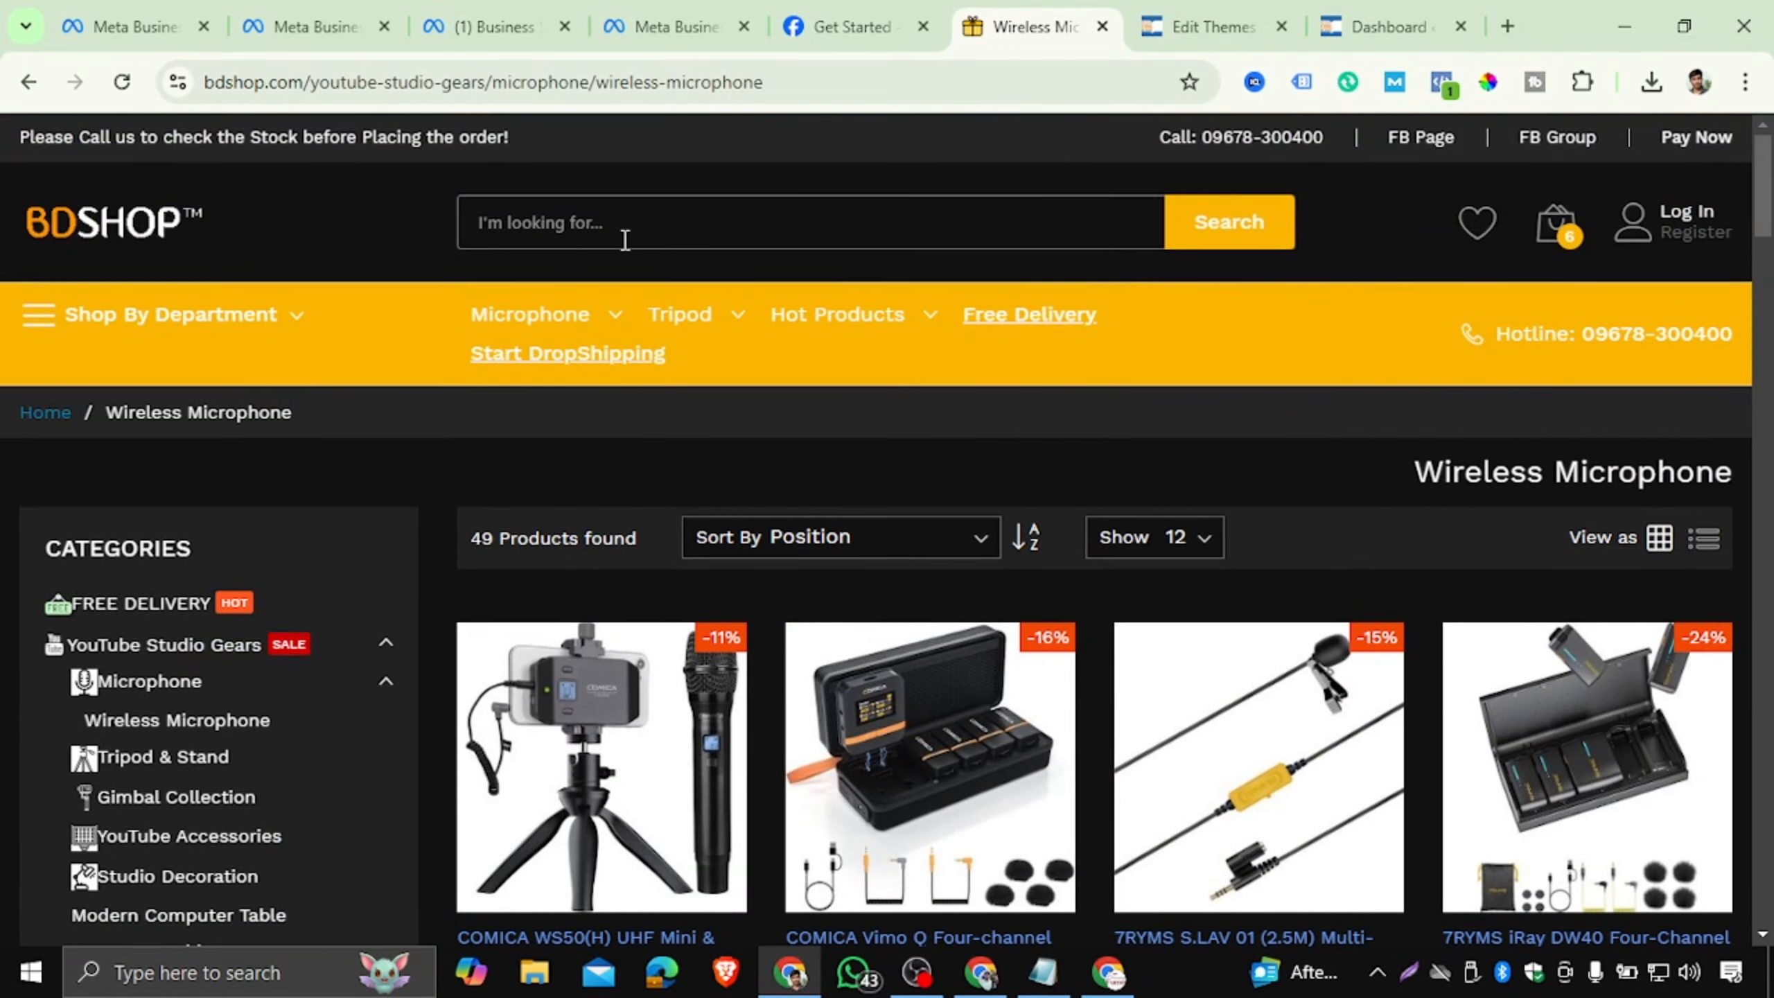
mouse_move(168, 685)
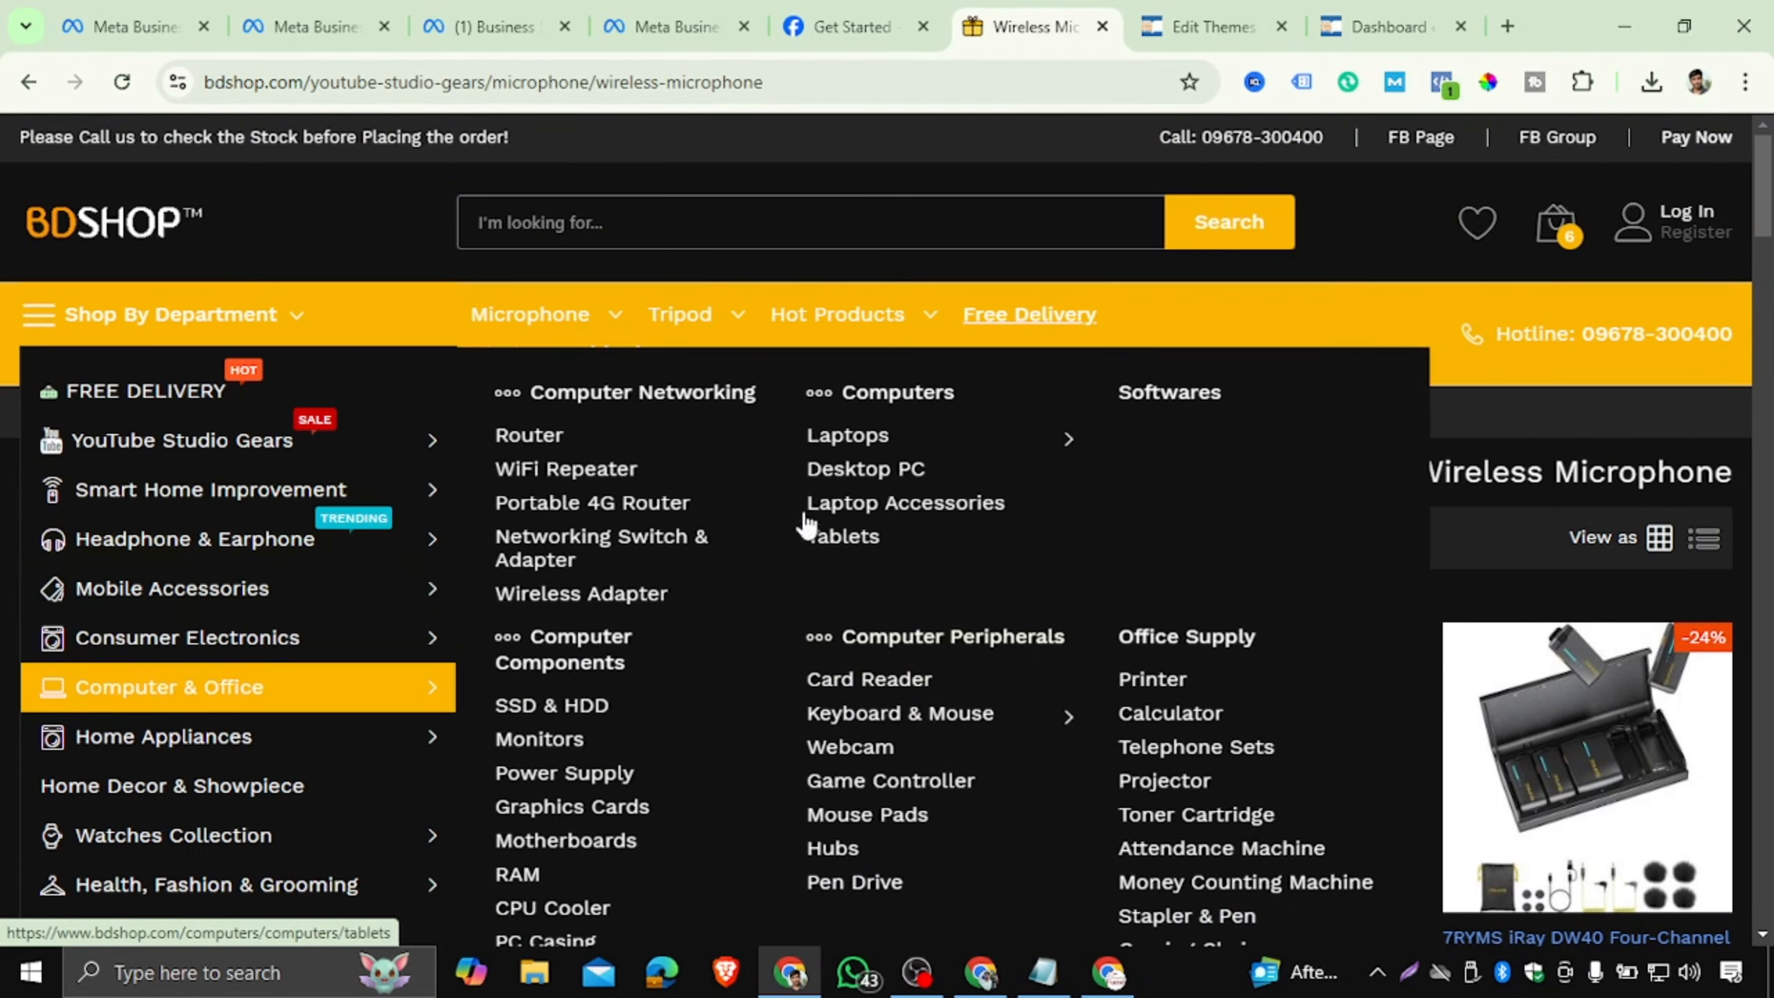
scroll(1025, 579, "down", 5)
scroll(1034, 600, "up", 5)
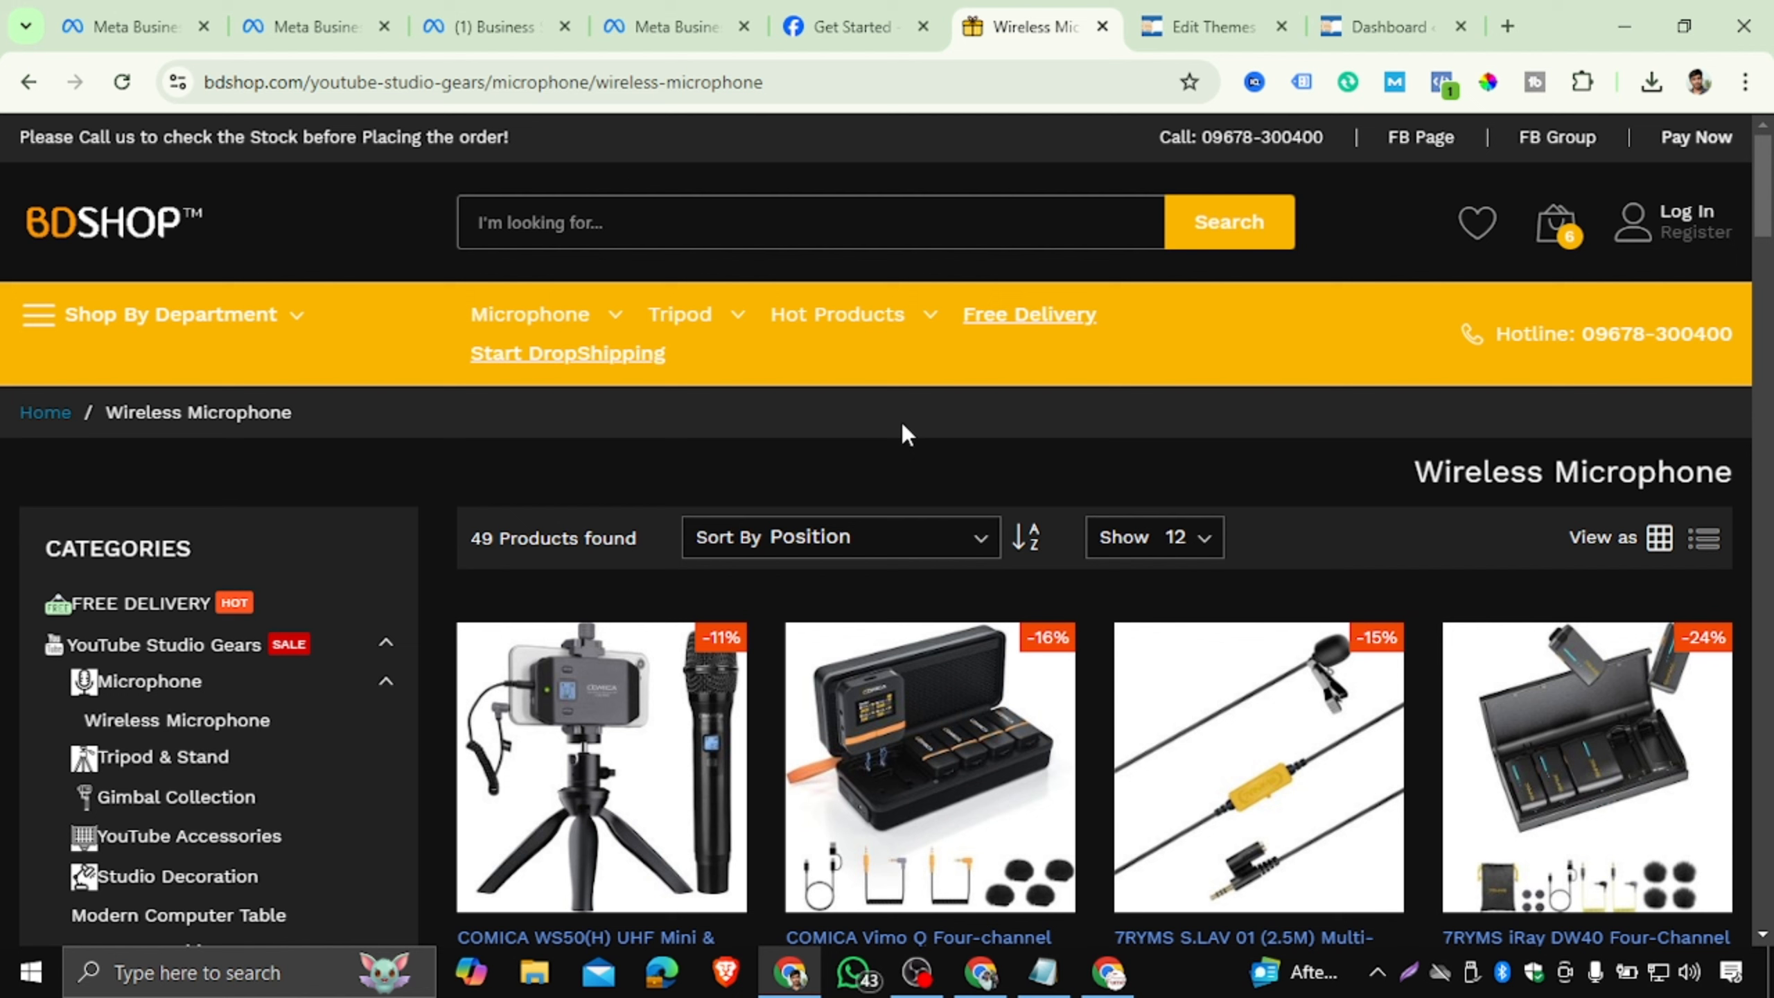
left_click_drag(765, 82, 161, 114)
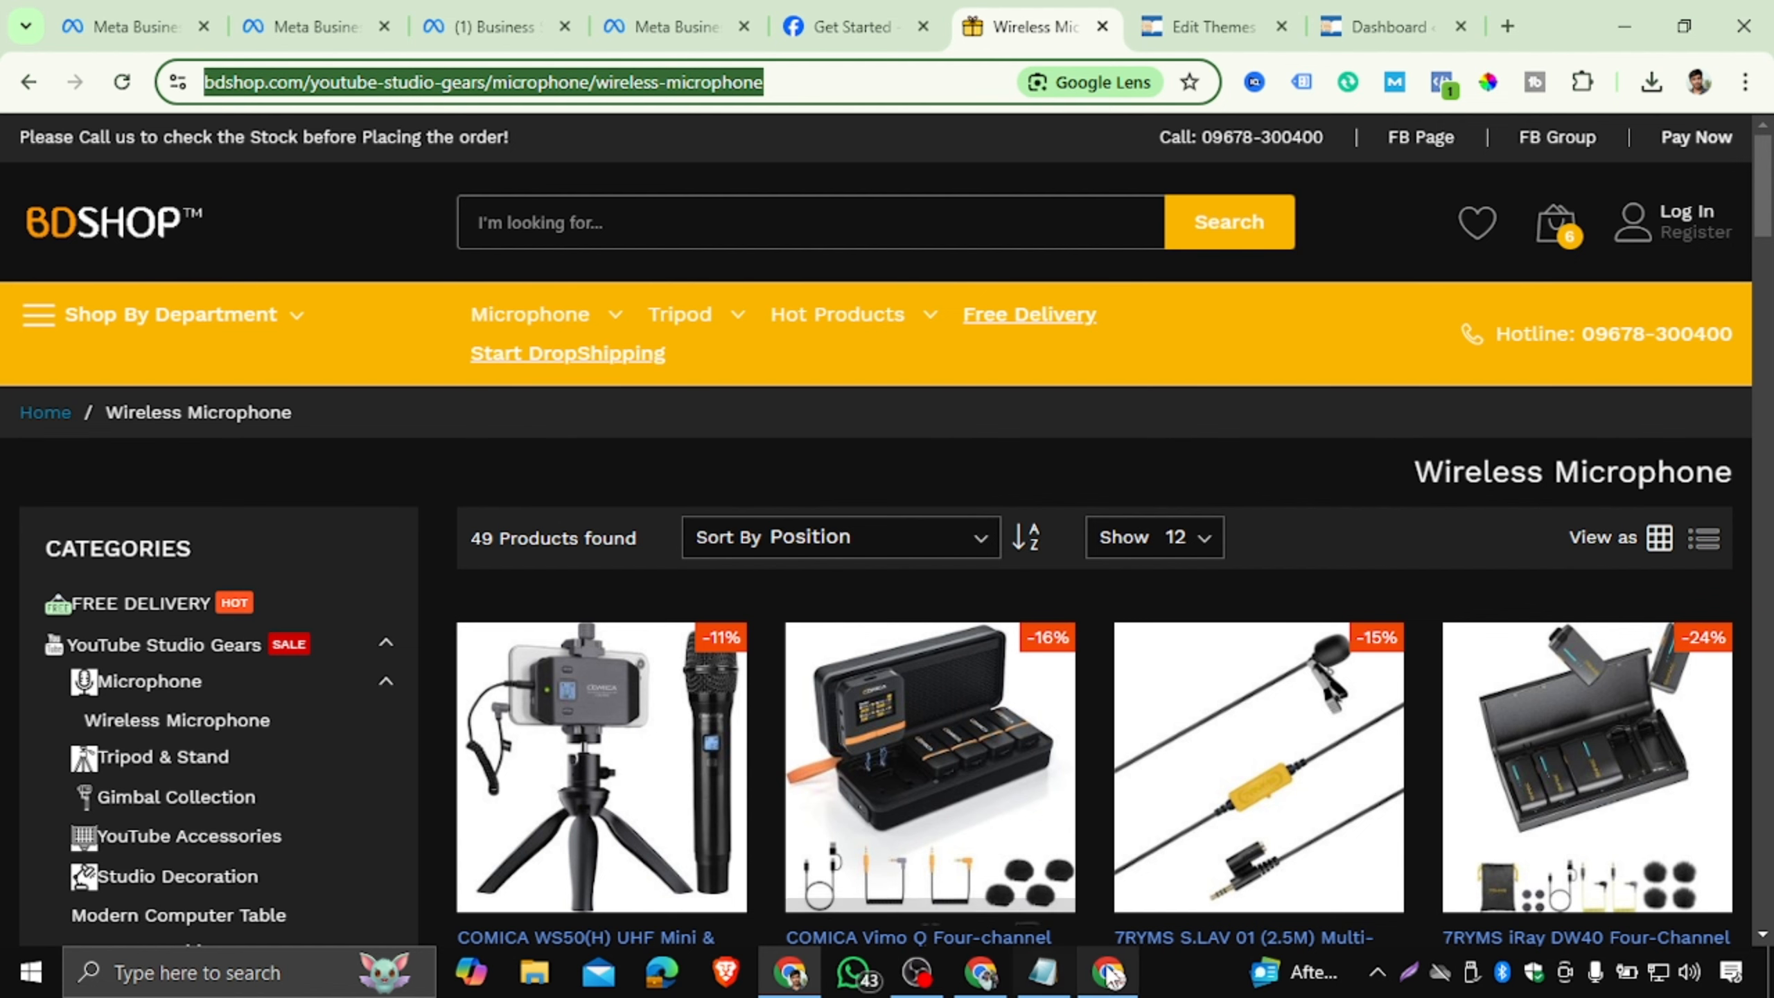
left_click(1111, 853)
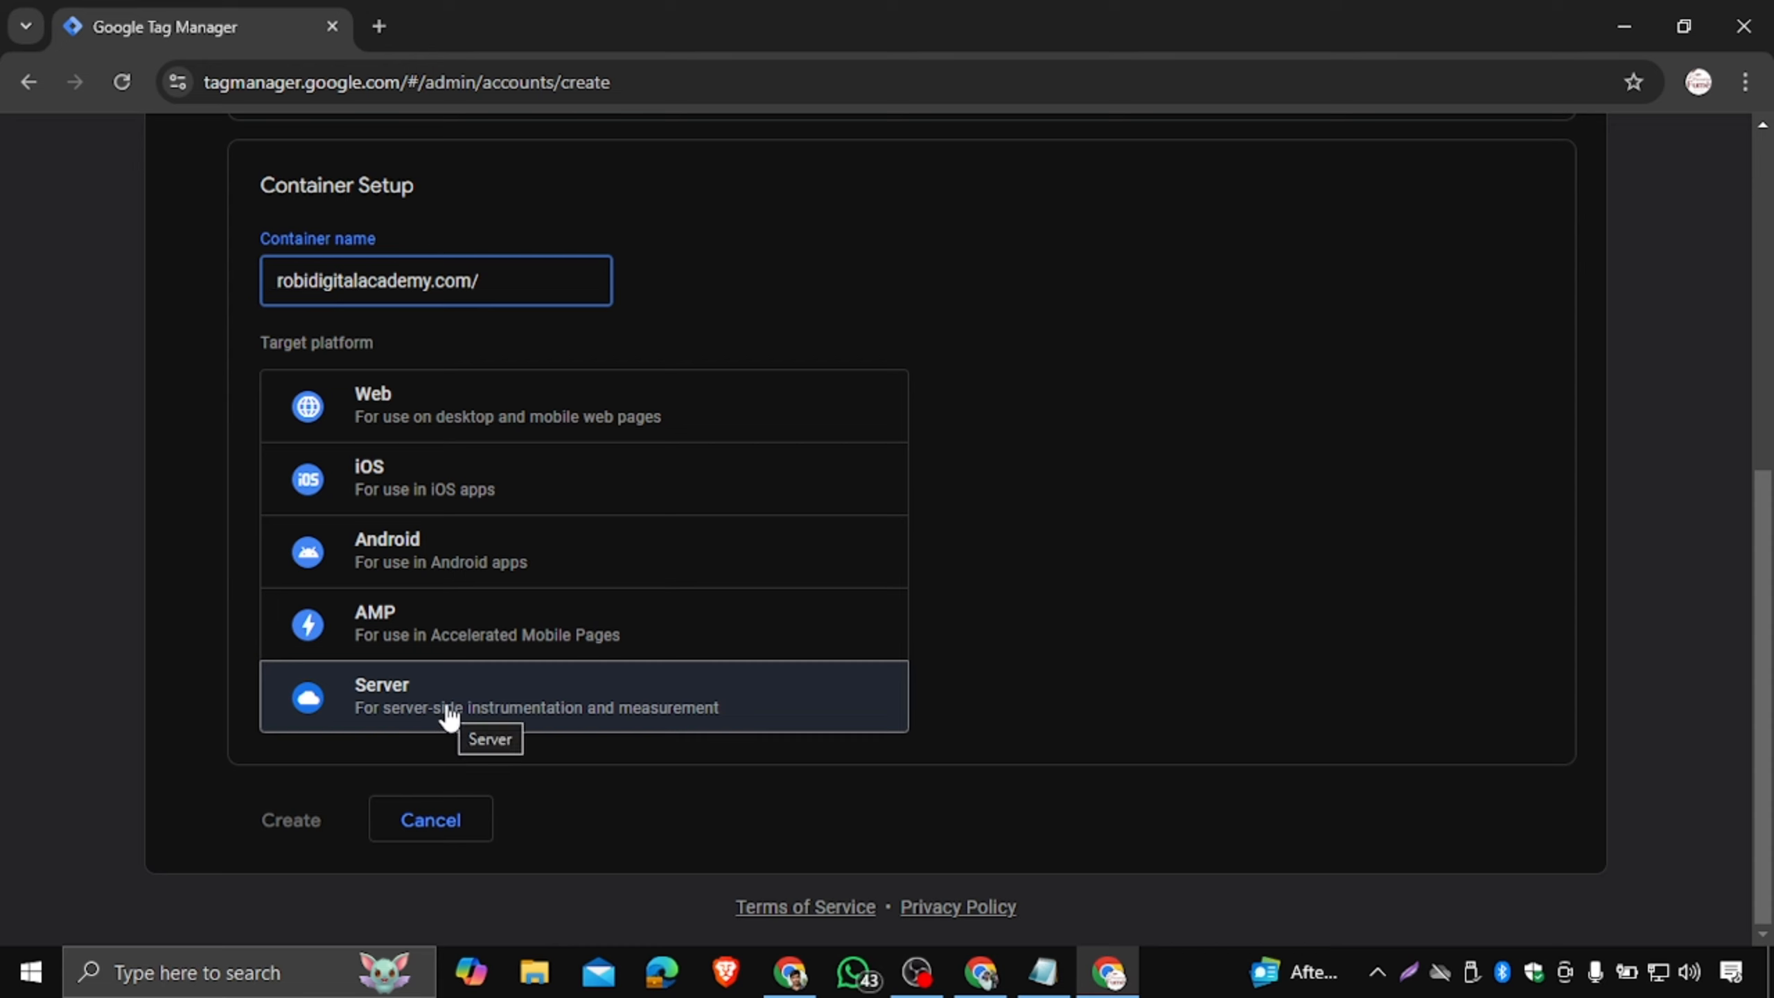
Create robidigitalacademy.com/ as a Web container, accepting the GDPR Data Processing Terms and terms of service.
left_click(497, 420)
left_click(329, 817)
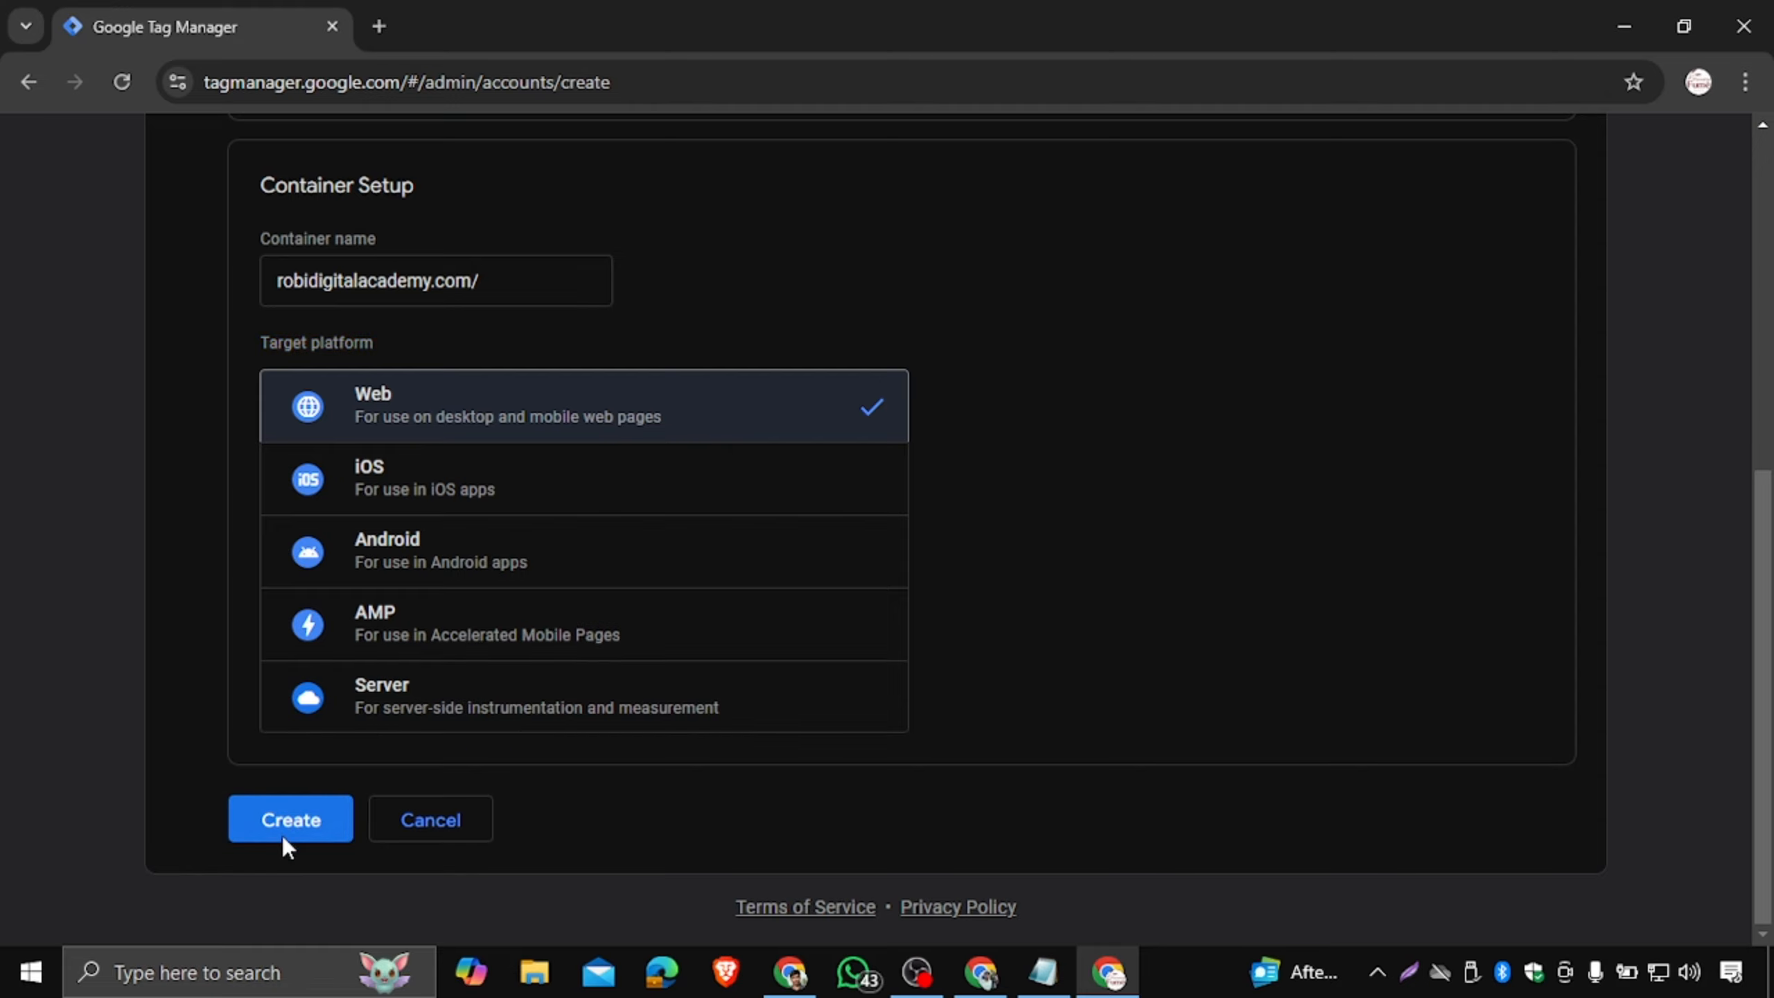
scroll(795, 392, "down", 8)
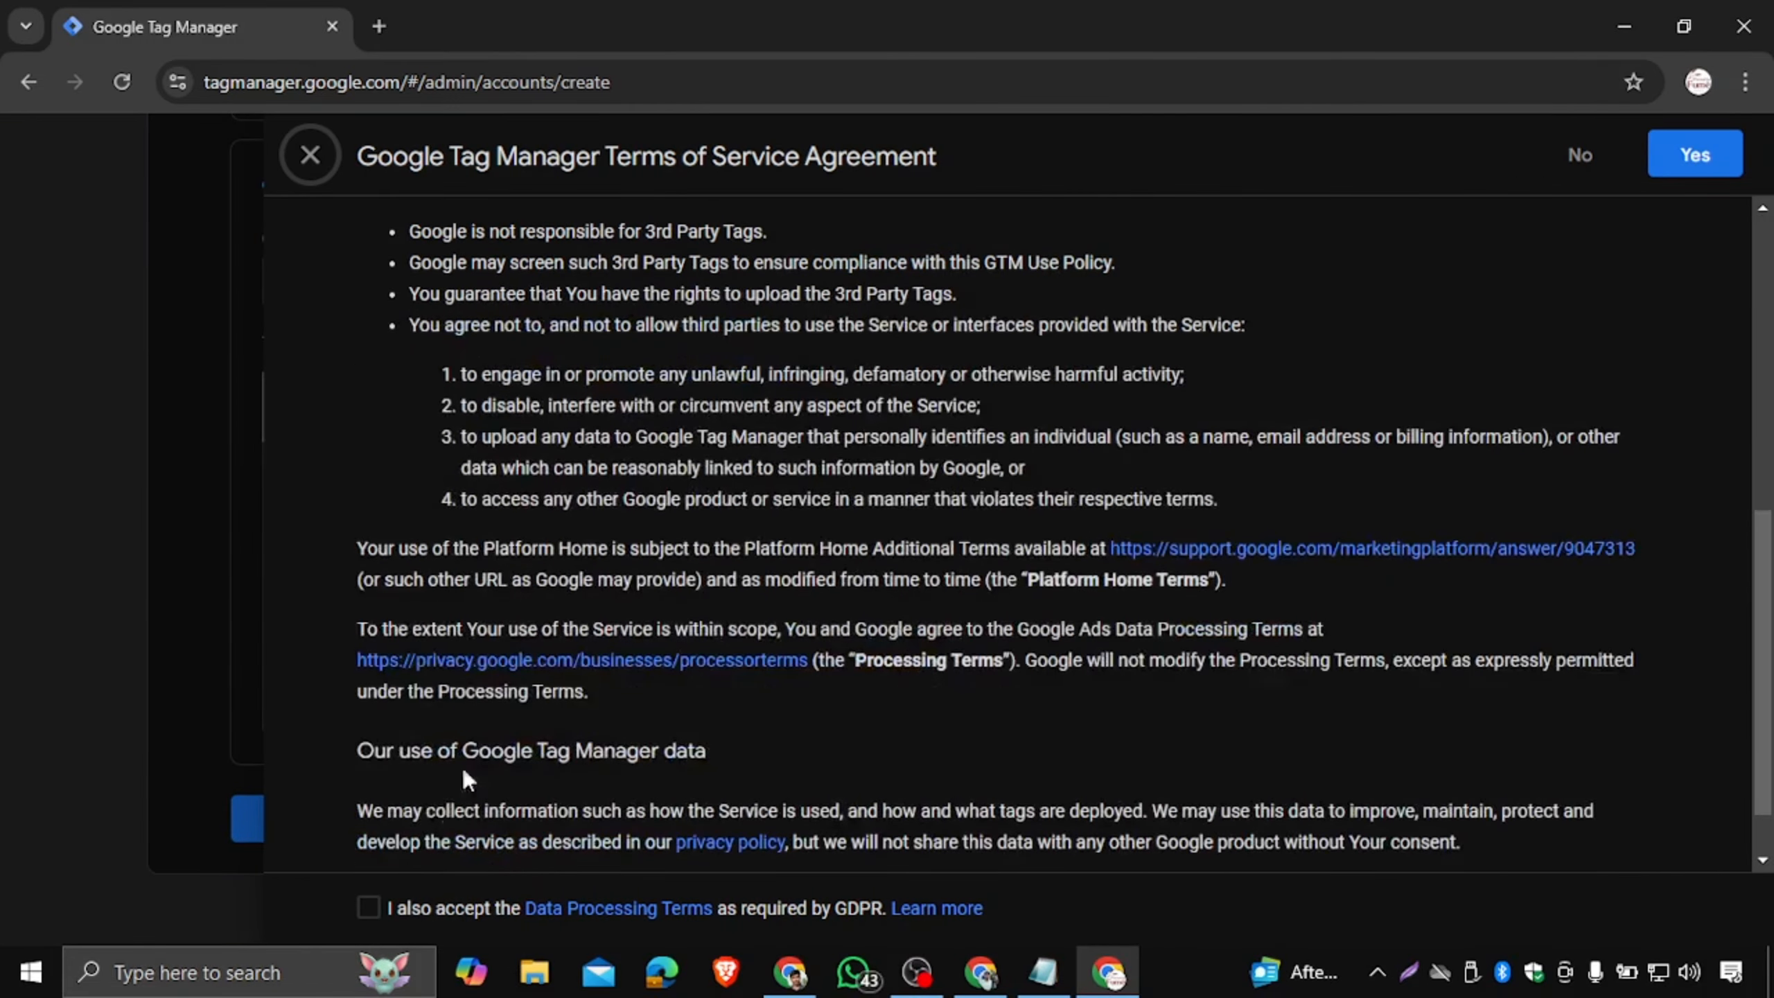
left_click(364, 910)
scroll(1089, 550, "up", 10)
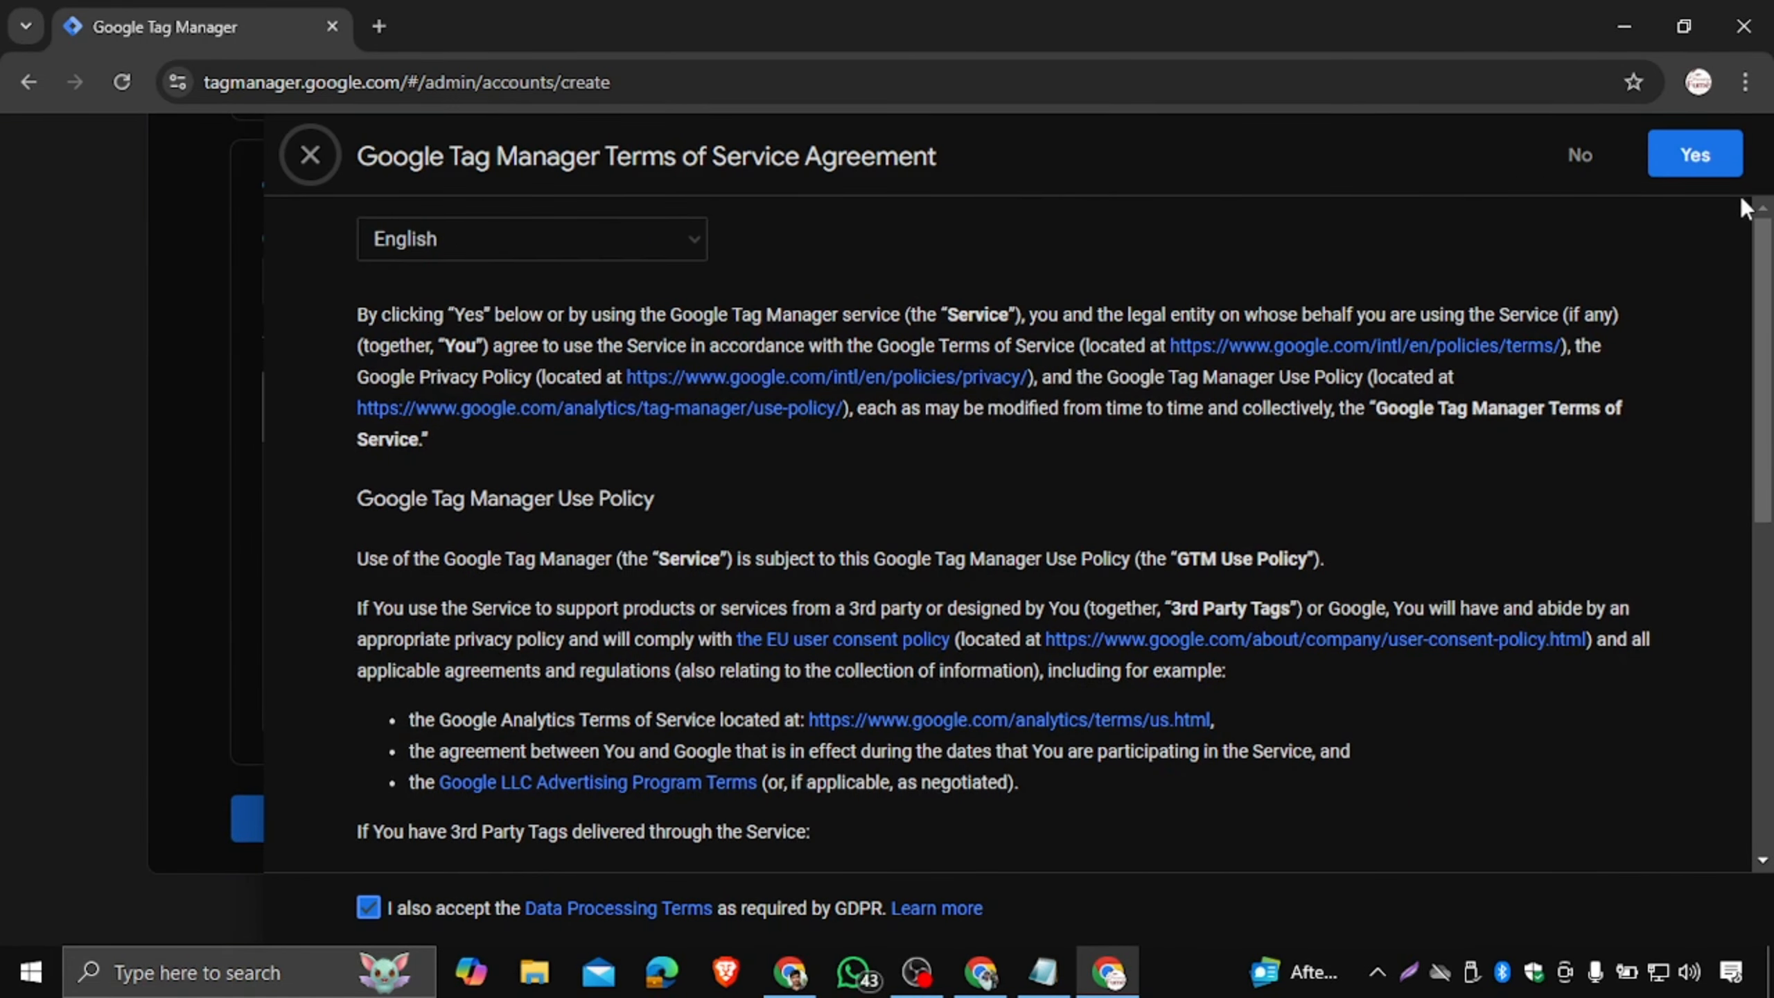
left_click(1696, 155)
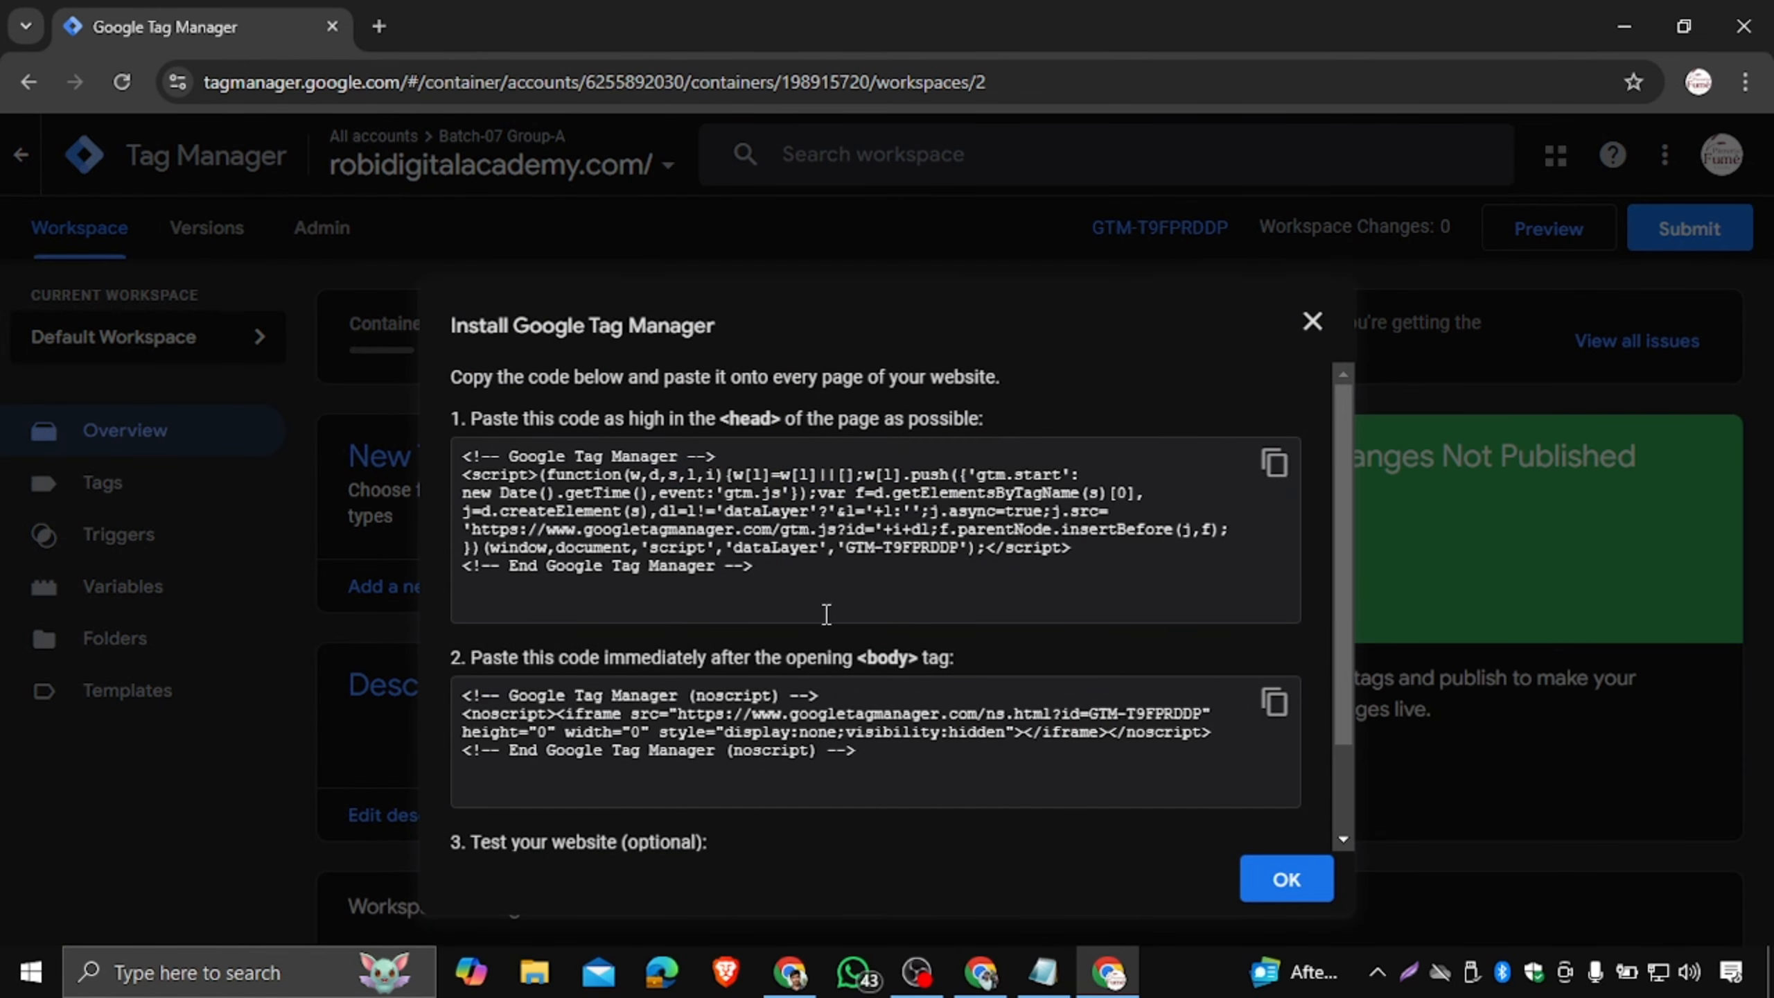
Review the head and body install code snippets, then close the Install Google Tag Manager dialog.
left_click_drag(804, 573, 550, 494)
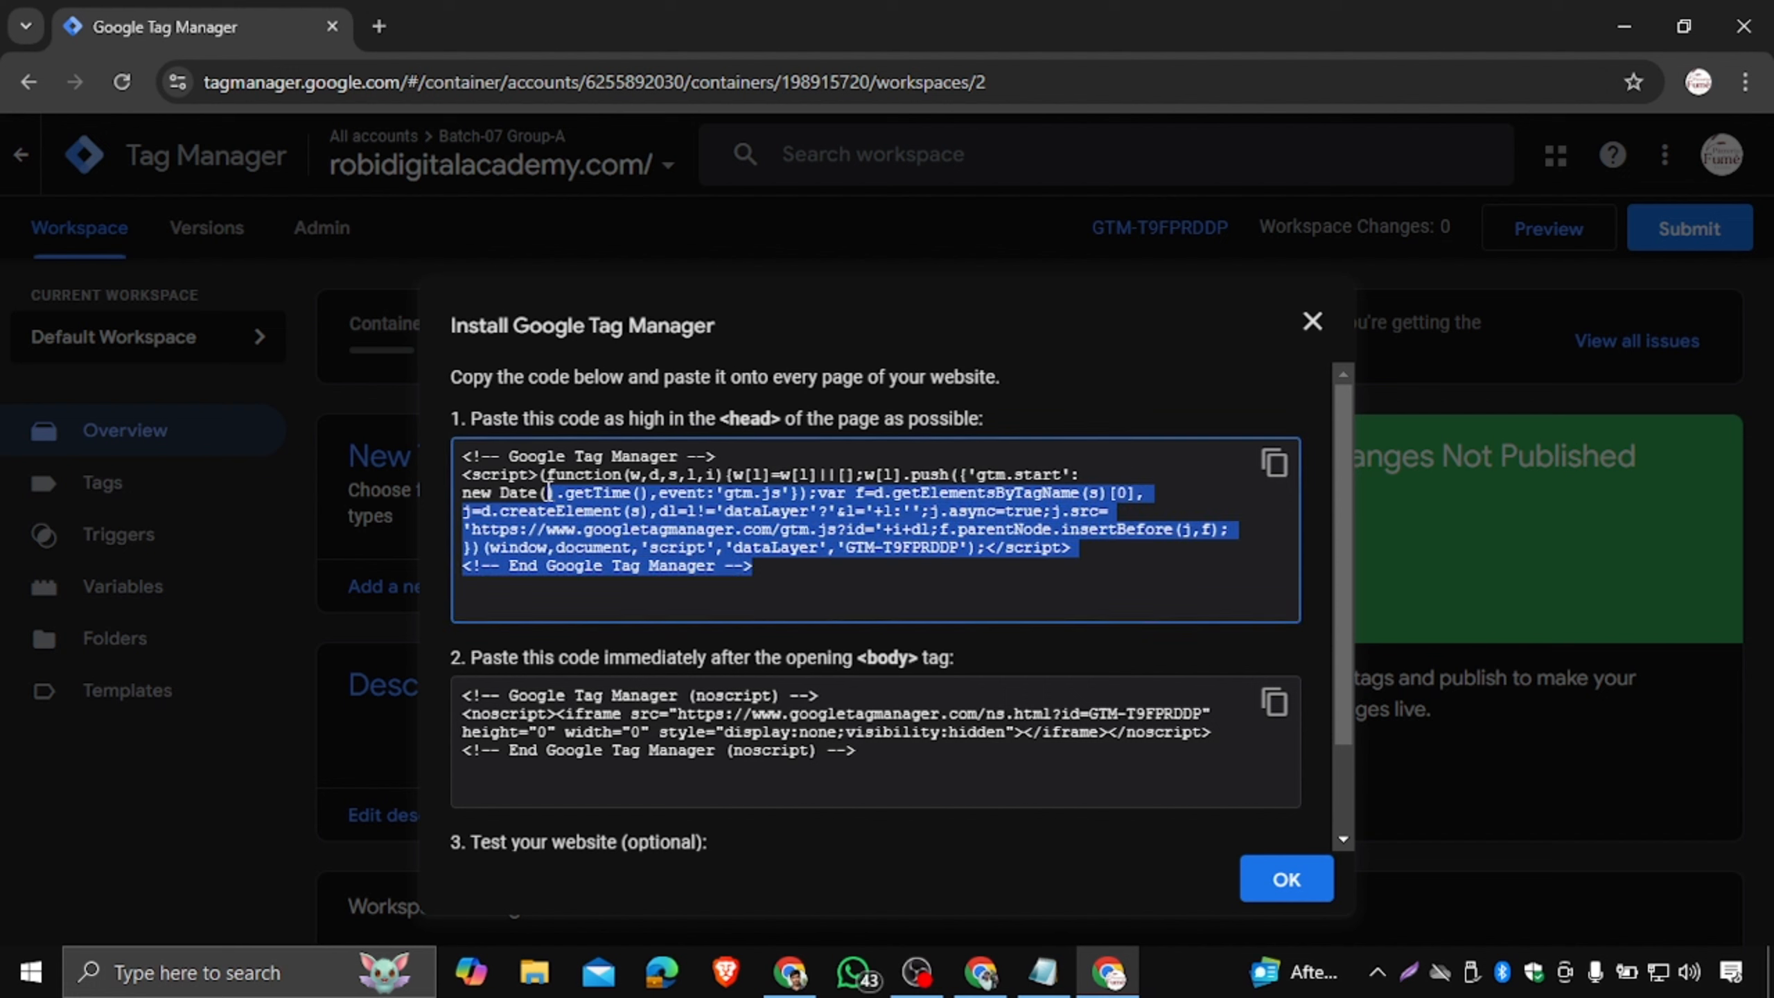
left_click(867, 565)
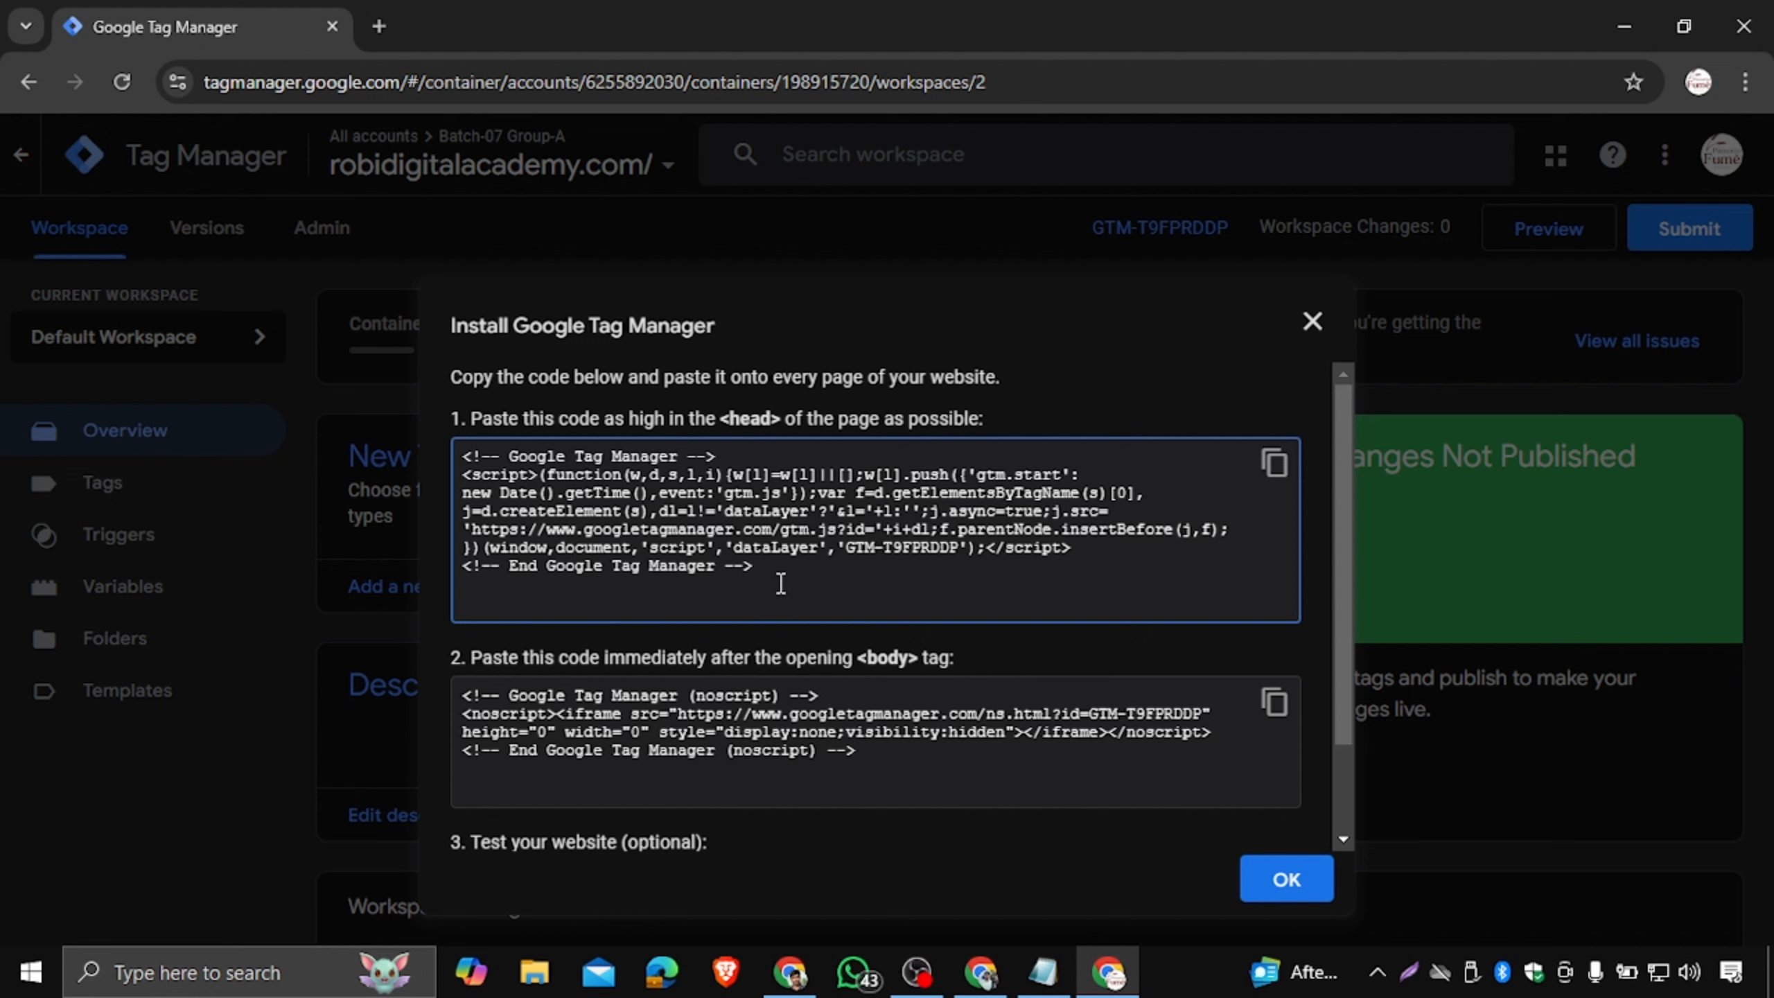
left_click_drag(781, 585, 447, 458)
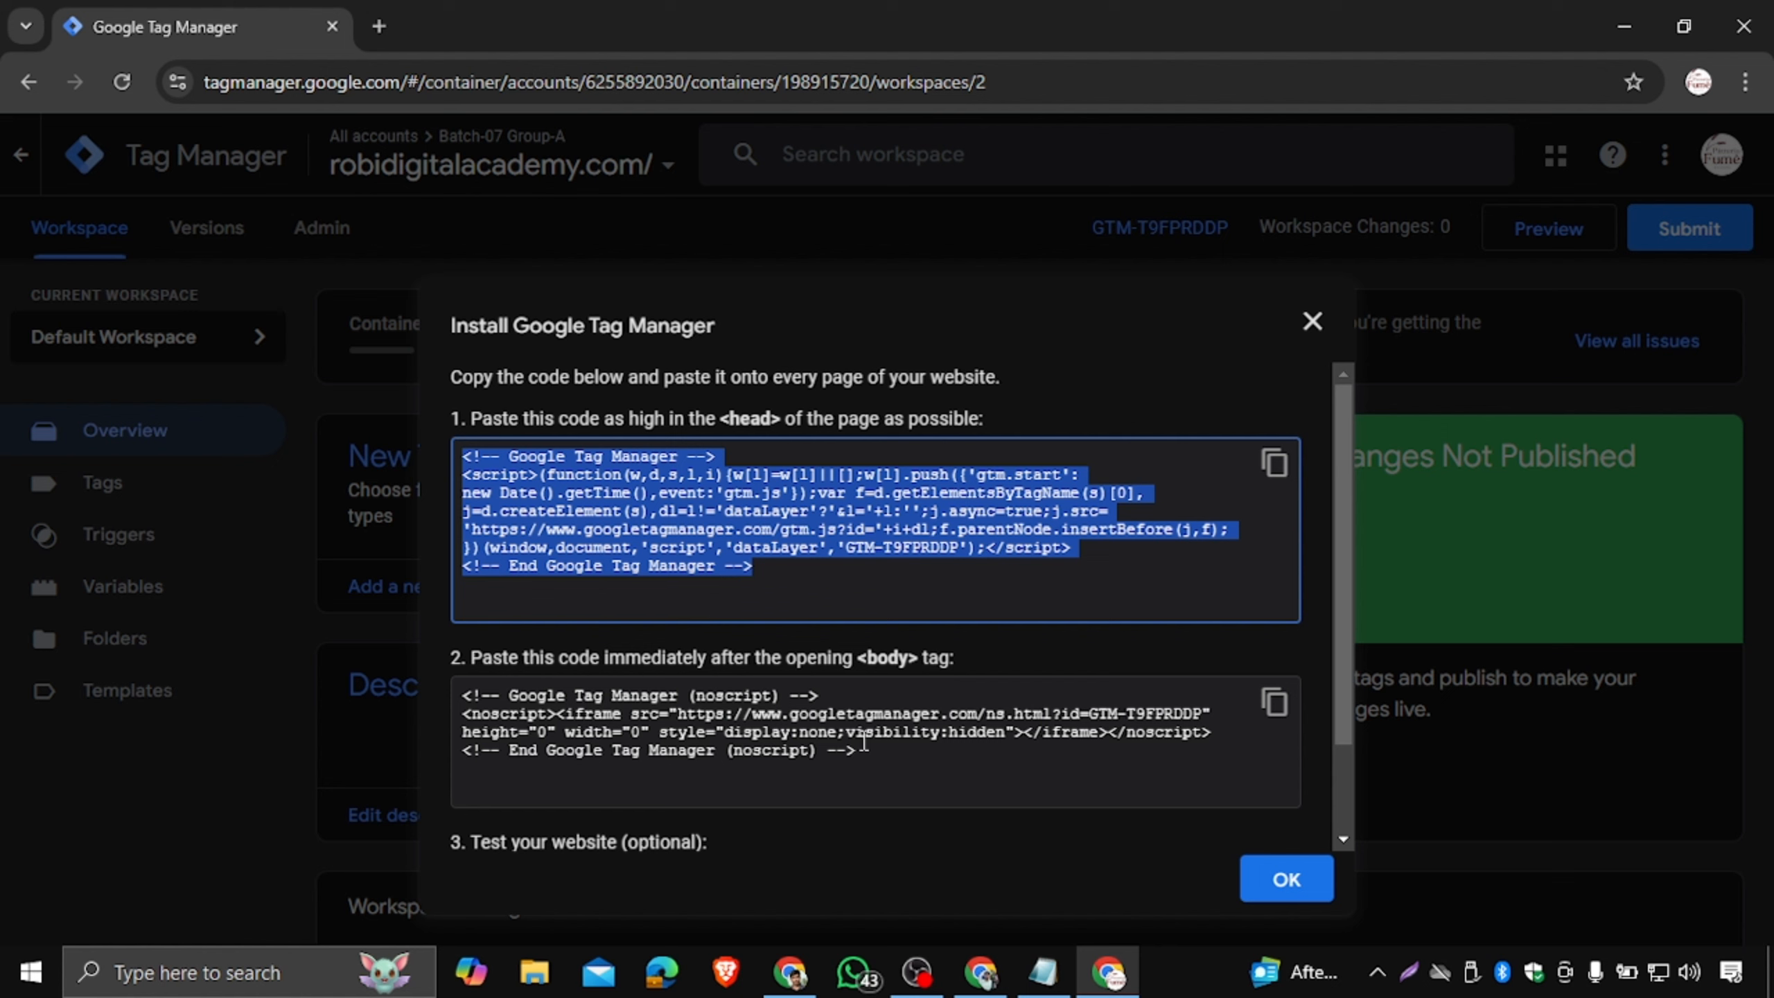
left_click_drag(865, 744, 433, 660)
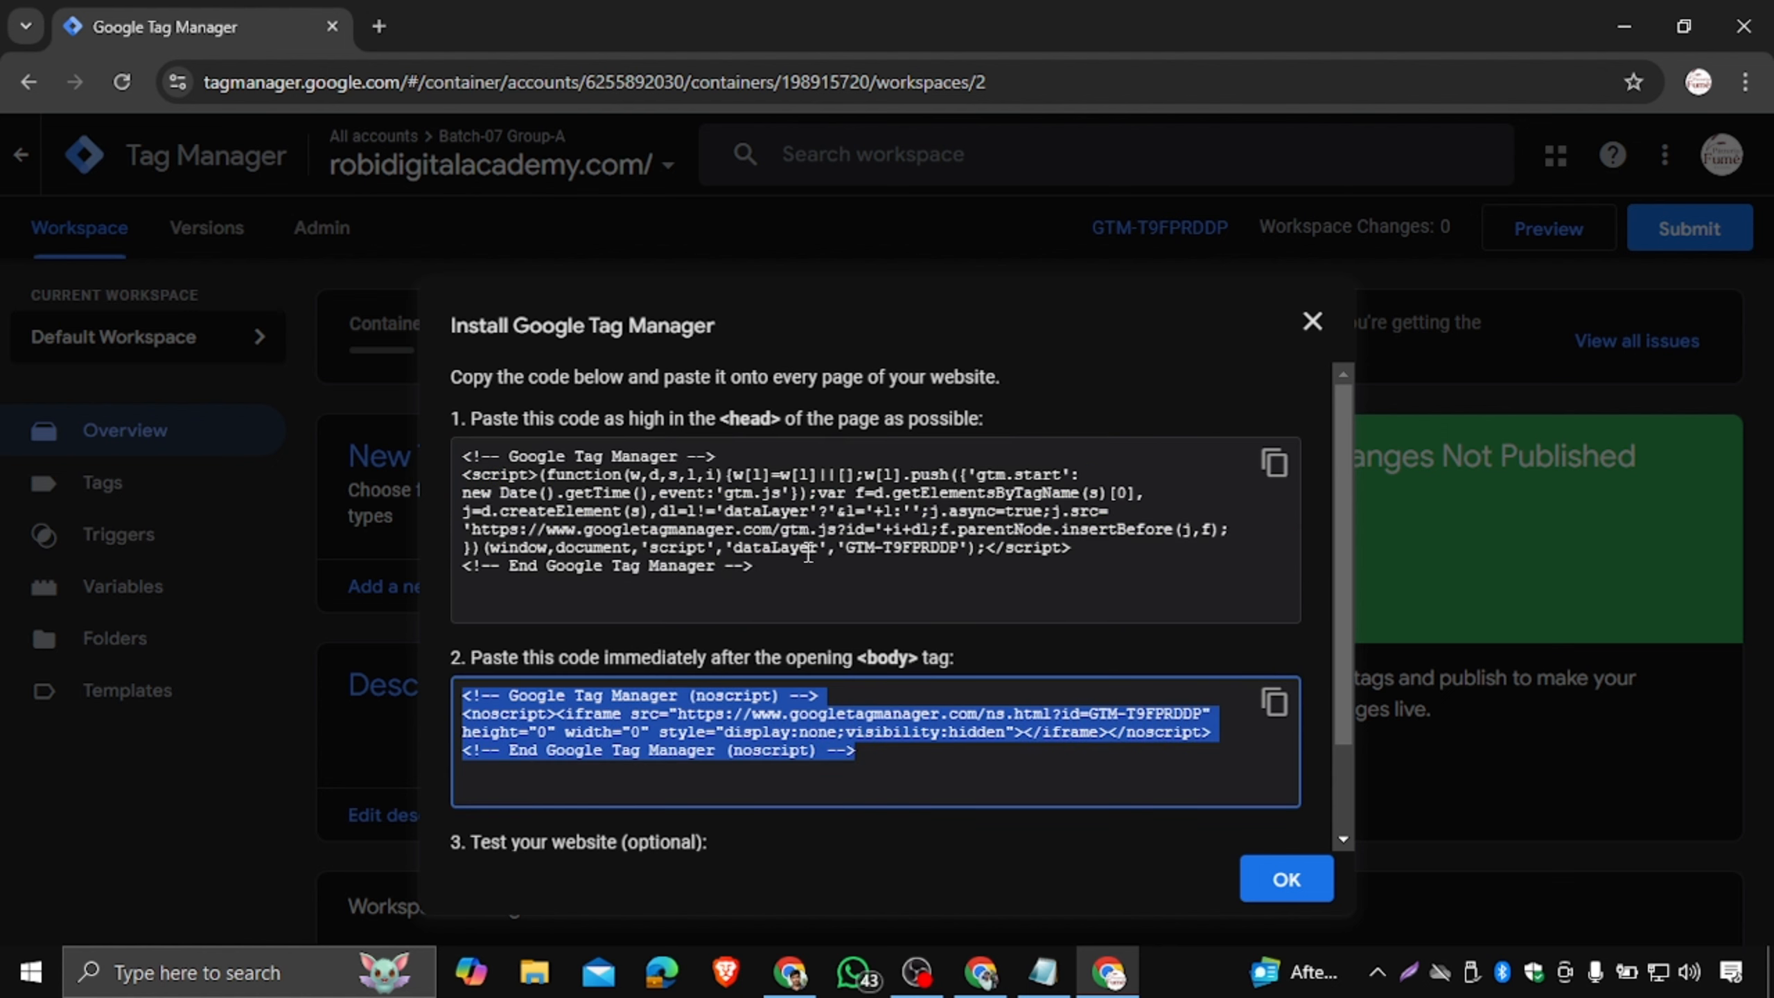
left_click_drag(809, 553, 472, 442)
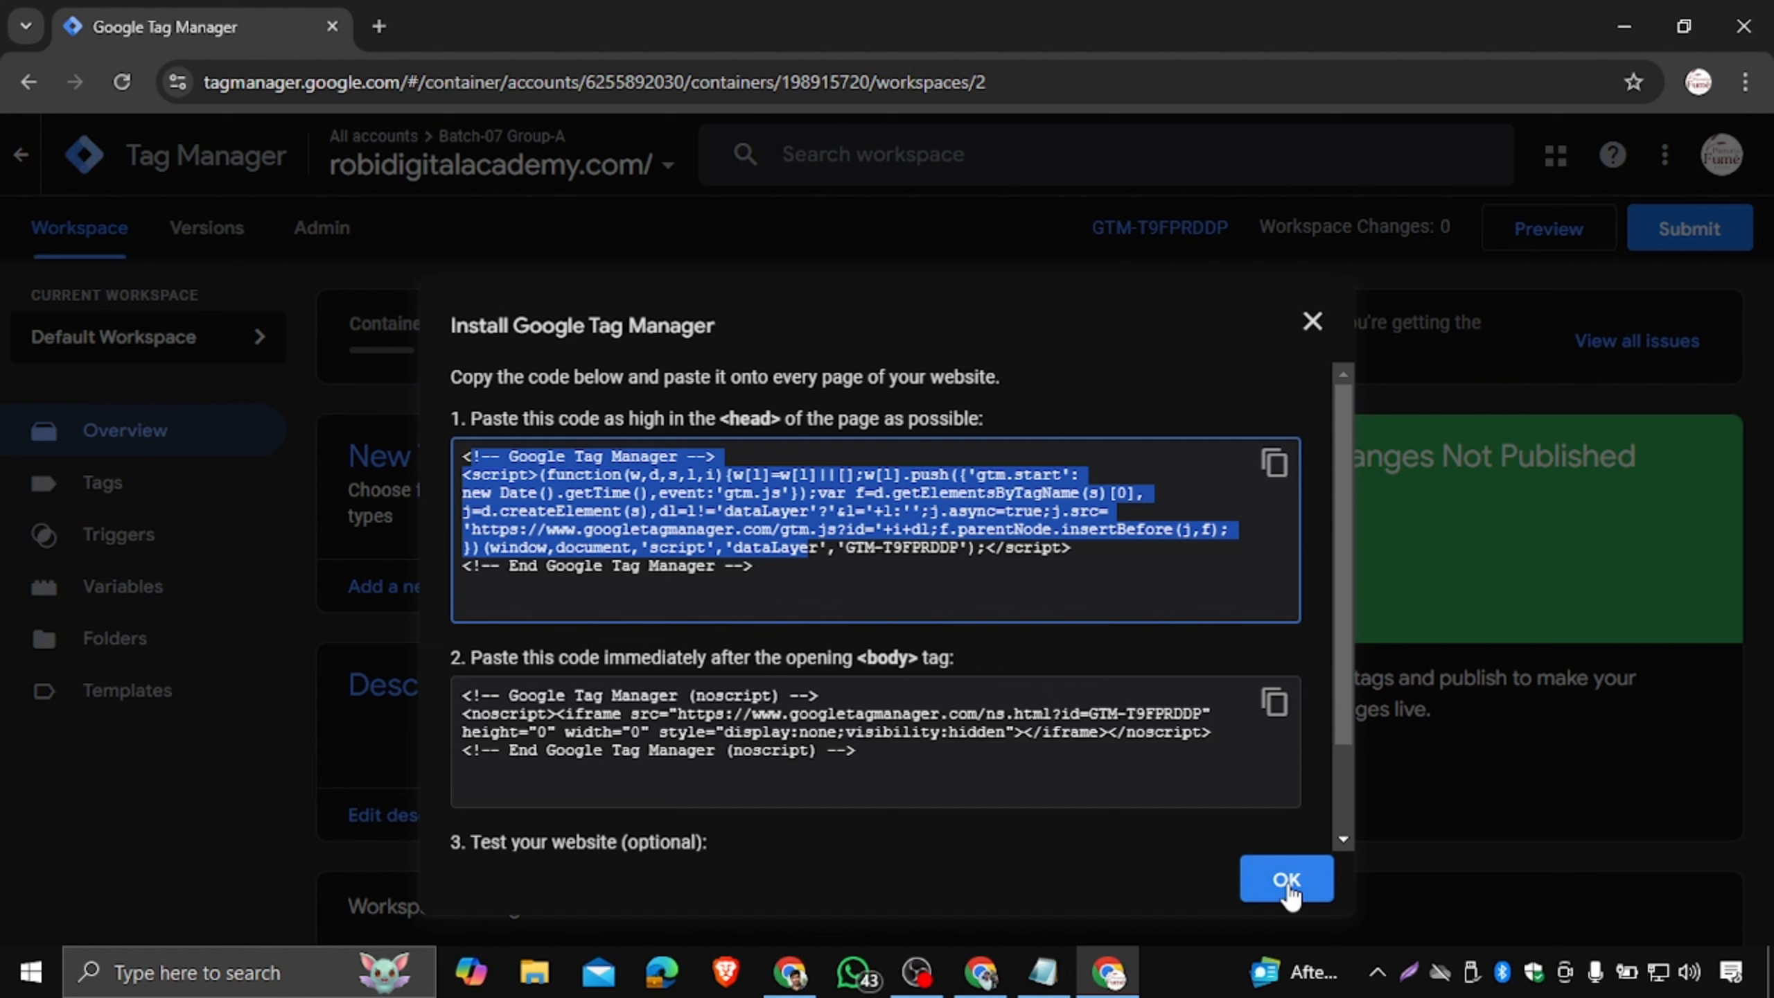
left_click(1313, 323)
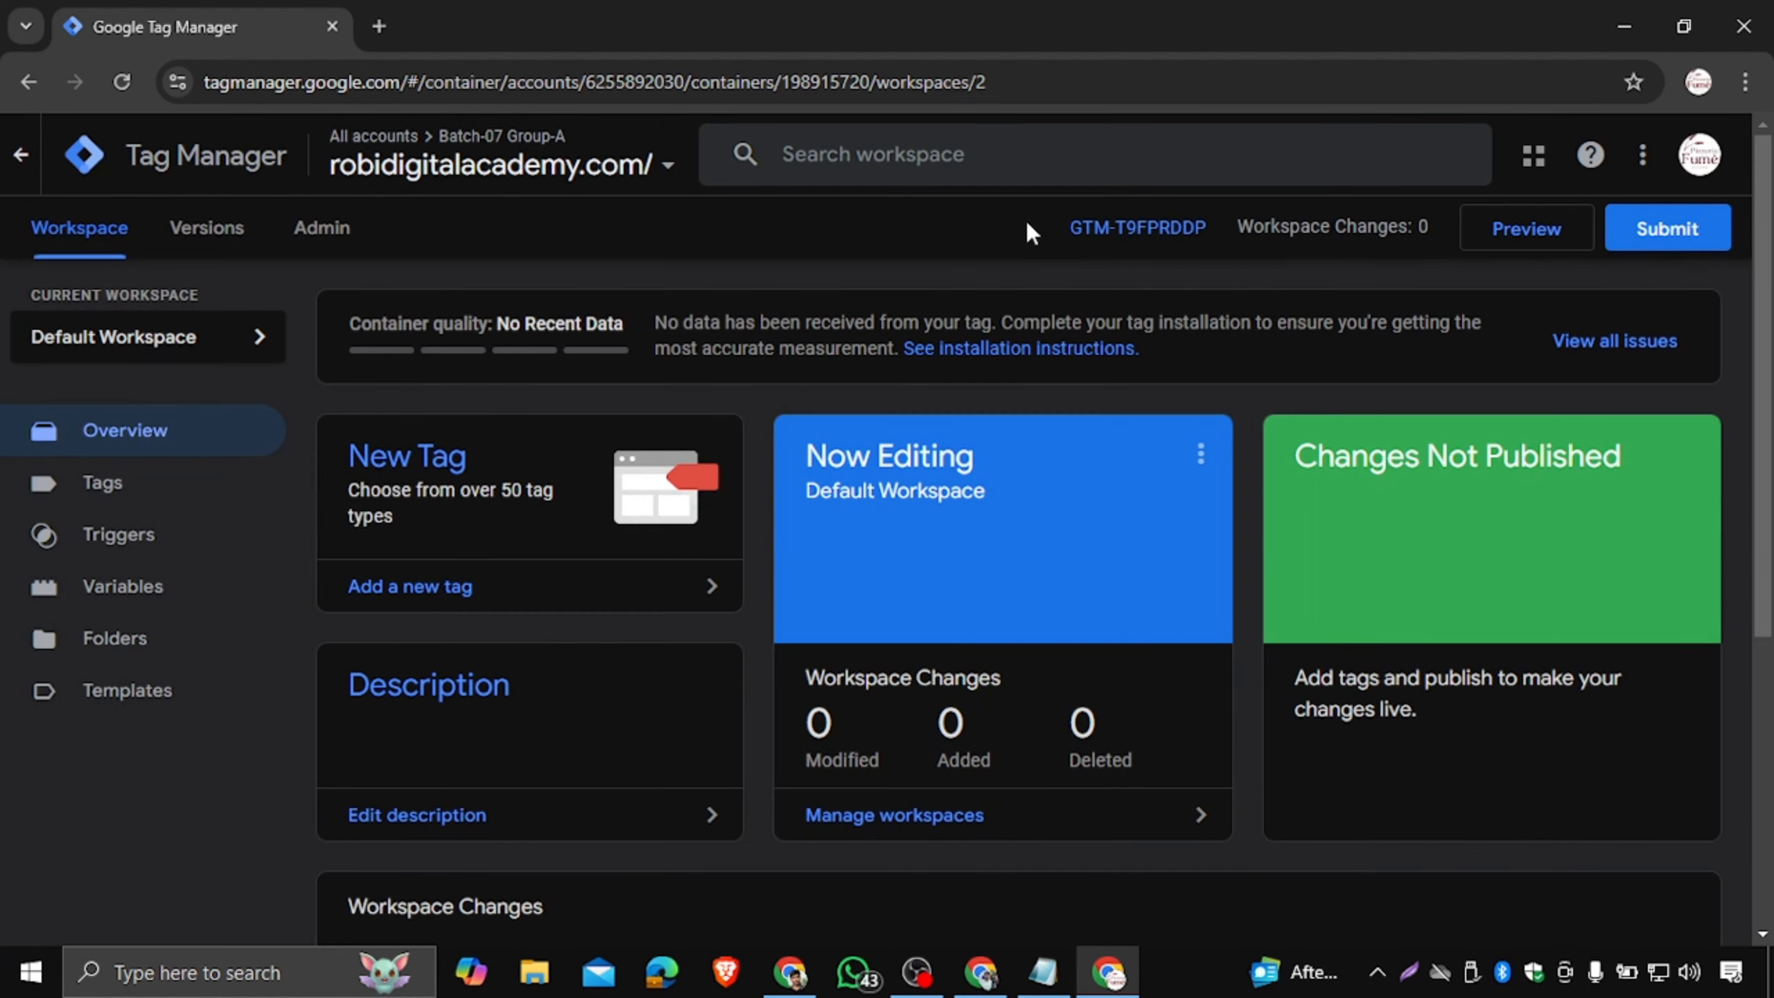
Highlight the container ID GTM-T9FPRDDP in the workspace header.
left_click_drag(1029, 223, 1224, 244)
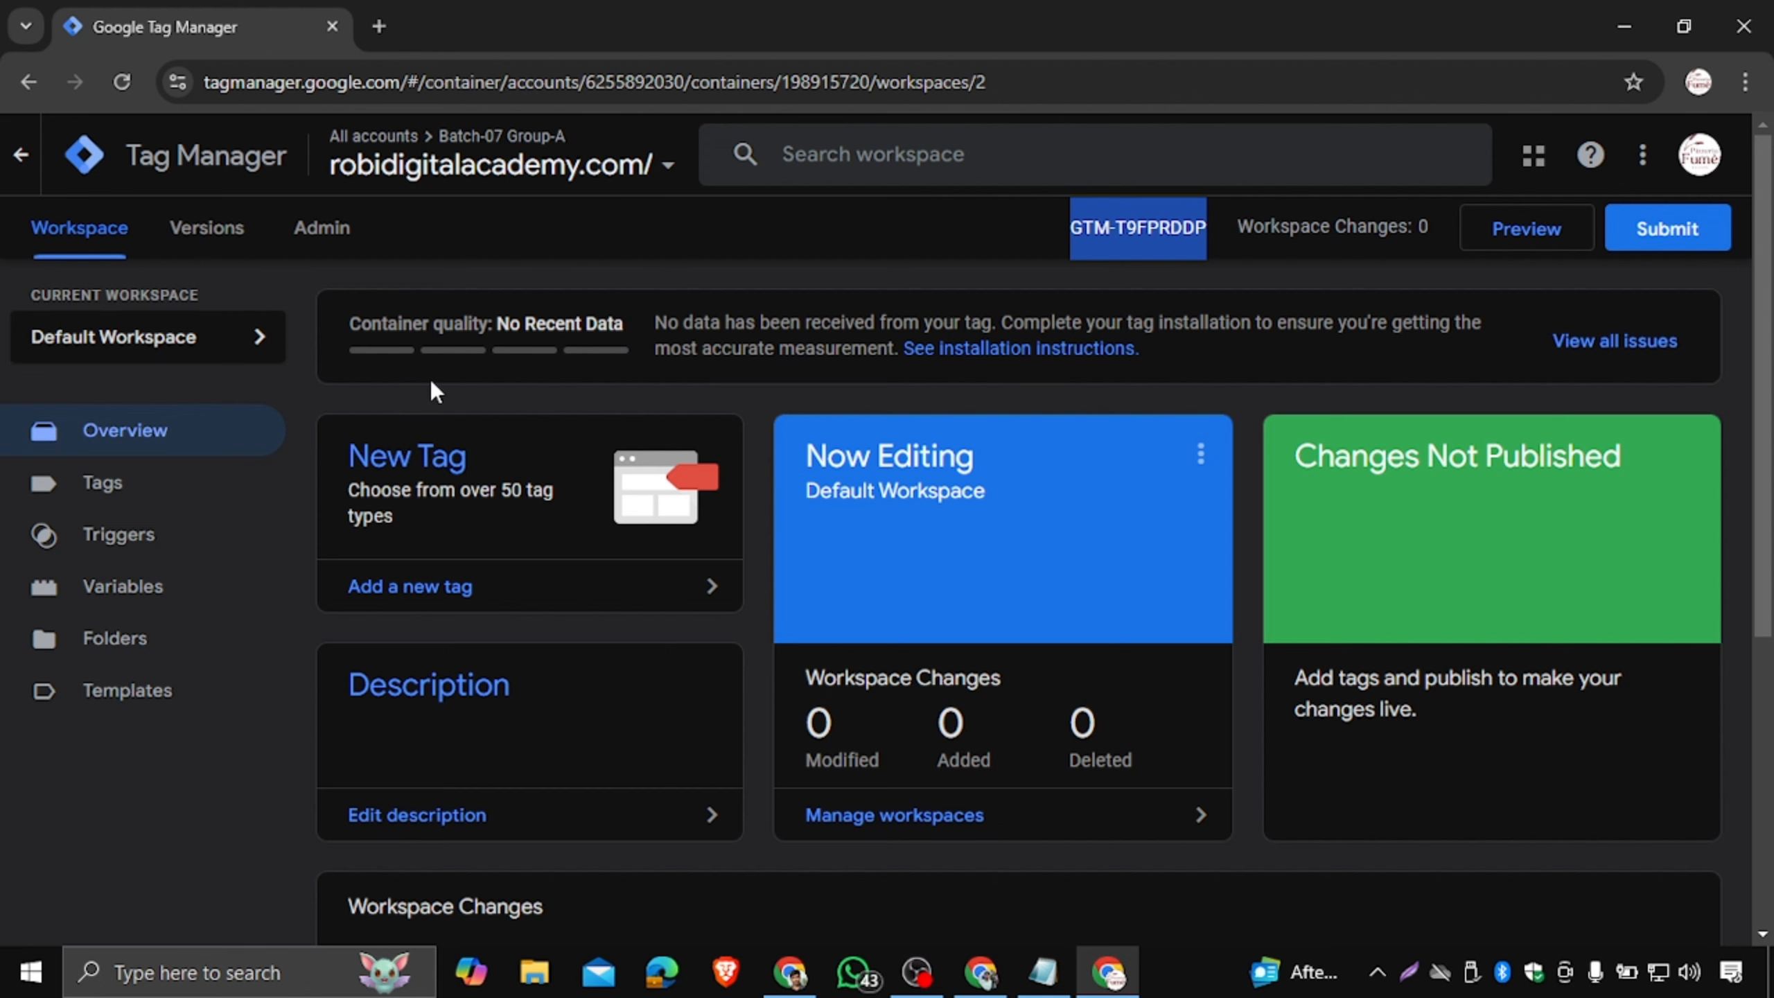
Look over the Batch-7 Group-A dataset and Business info pages in Meta Business Suite, then return to GTM.
left_click(801, 982)
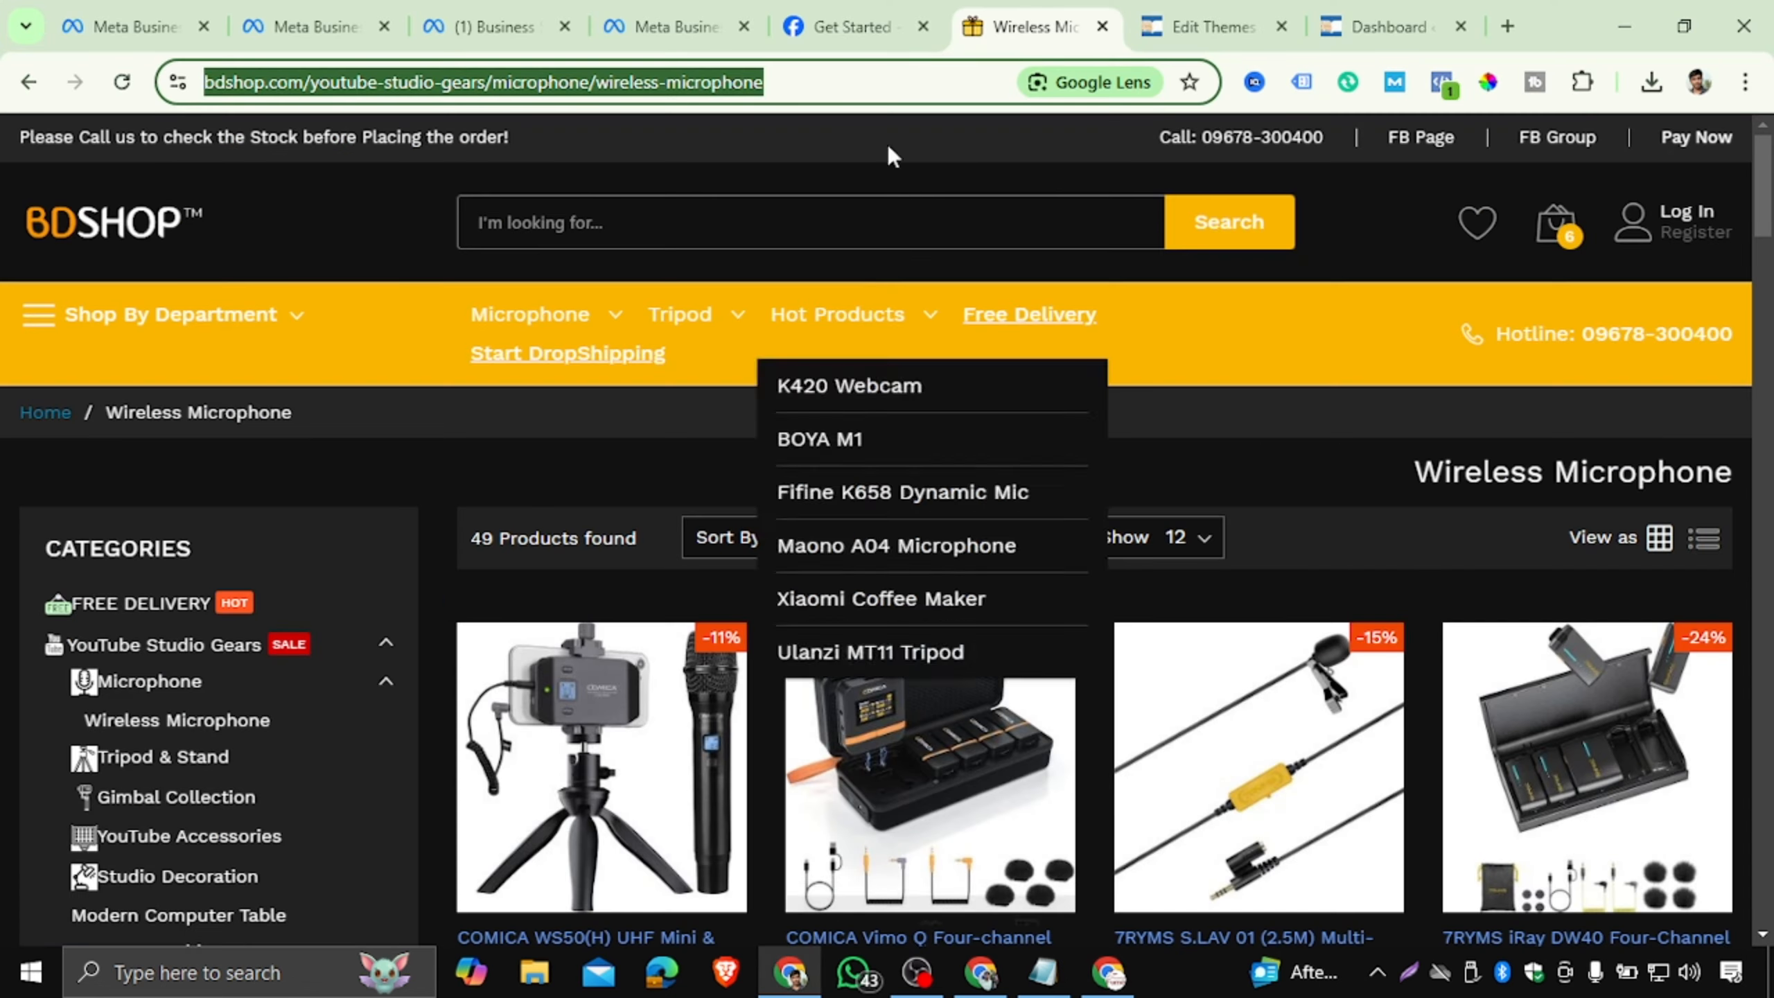
left_click(648, 14)
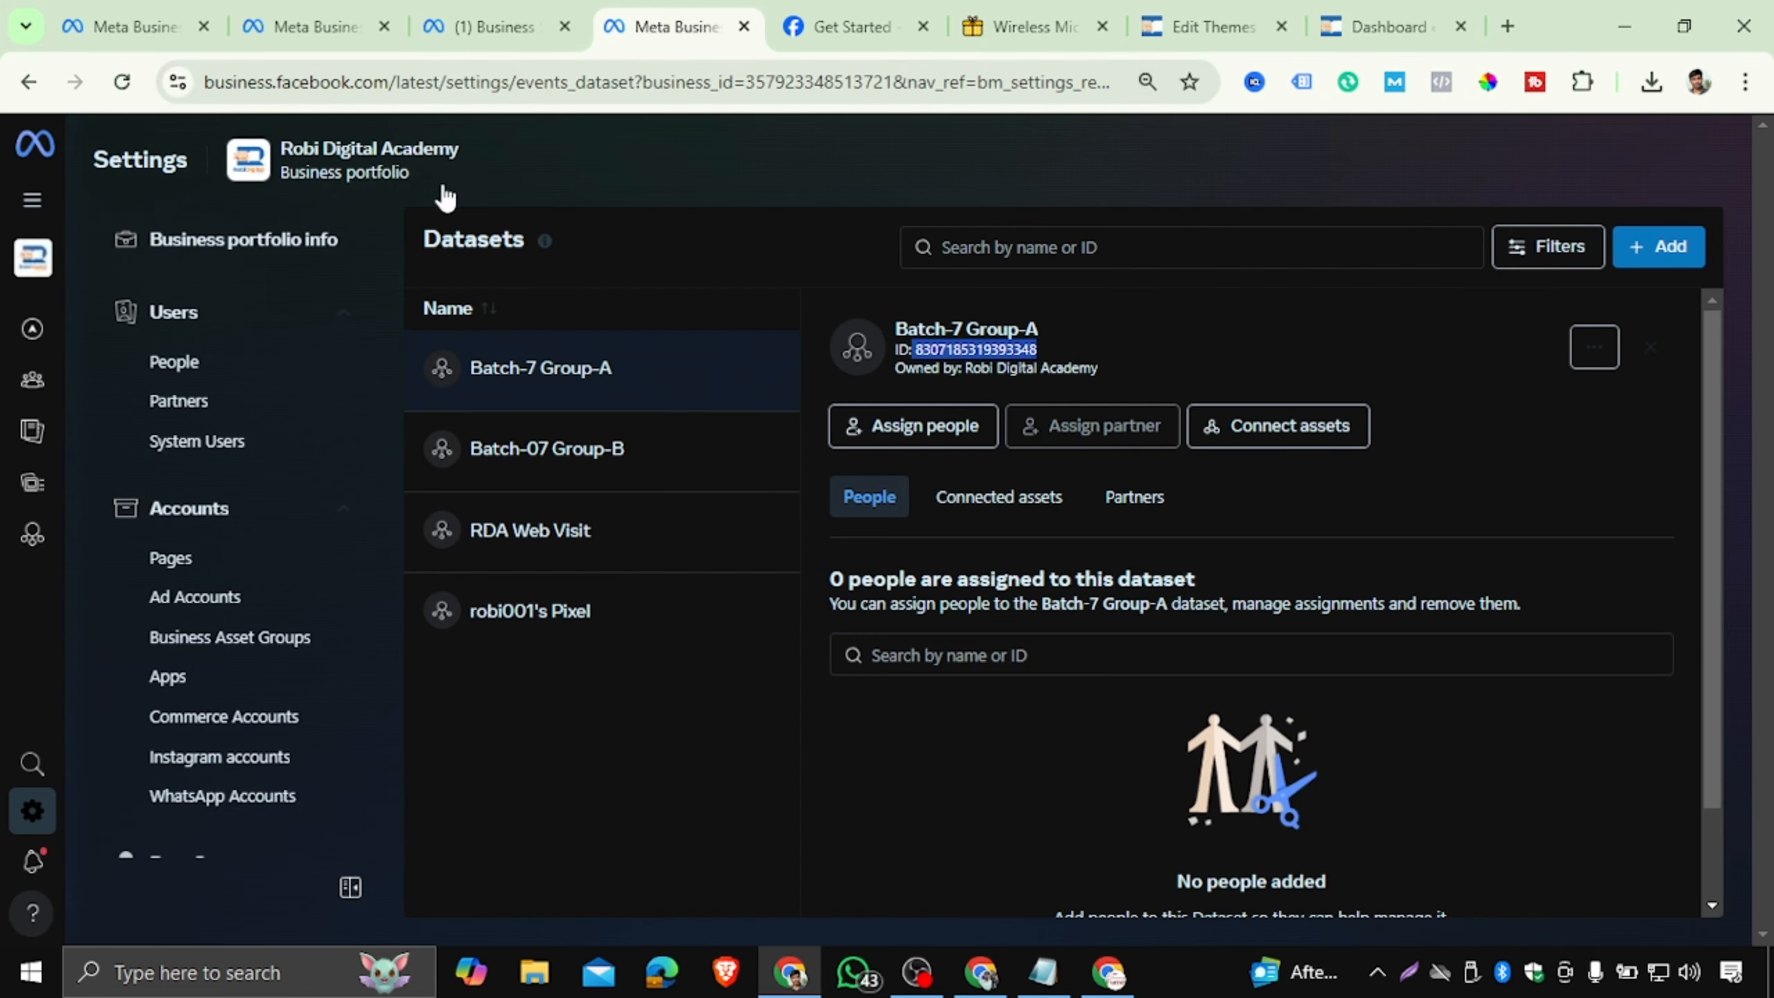
left_click(539, 31)
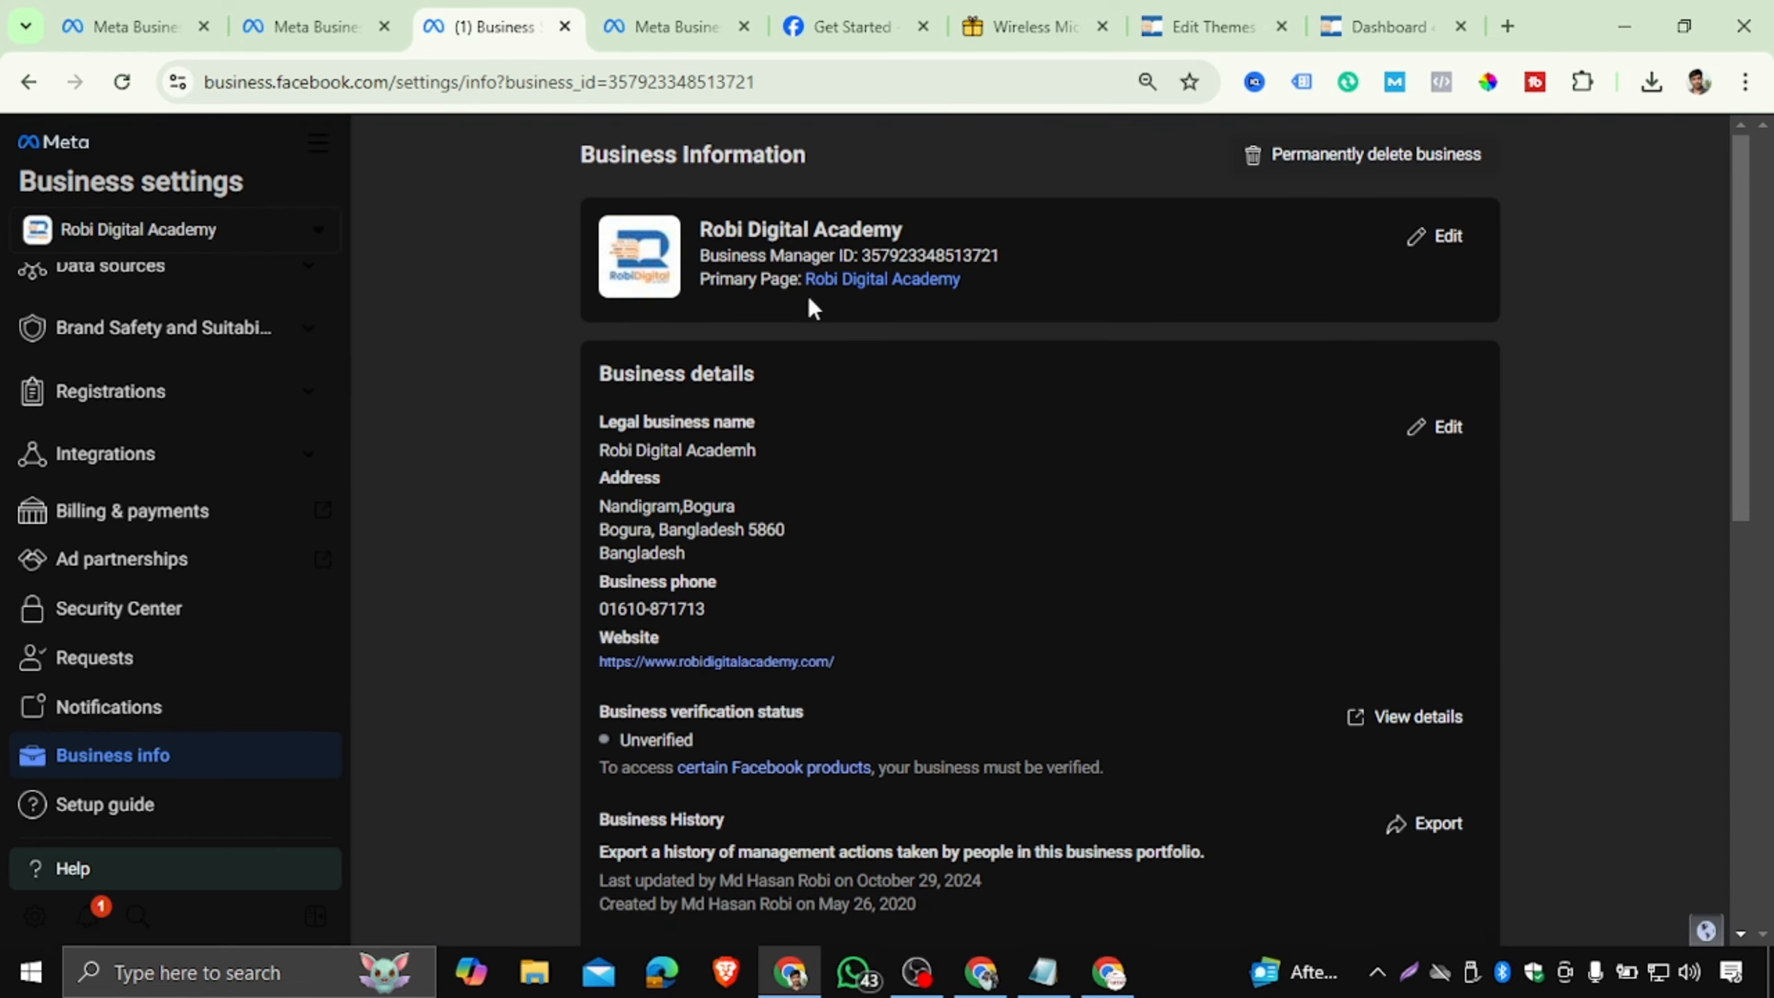
left_click(660, 28)
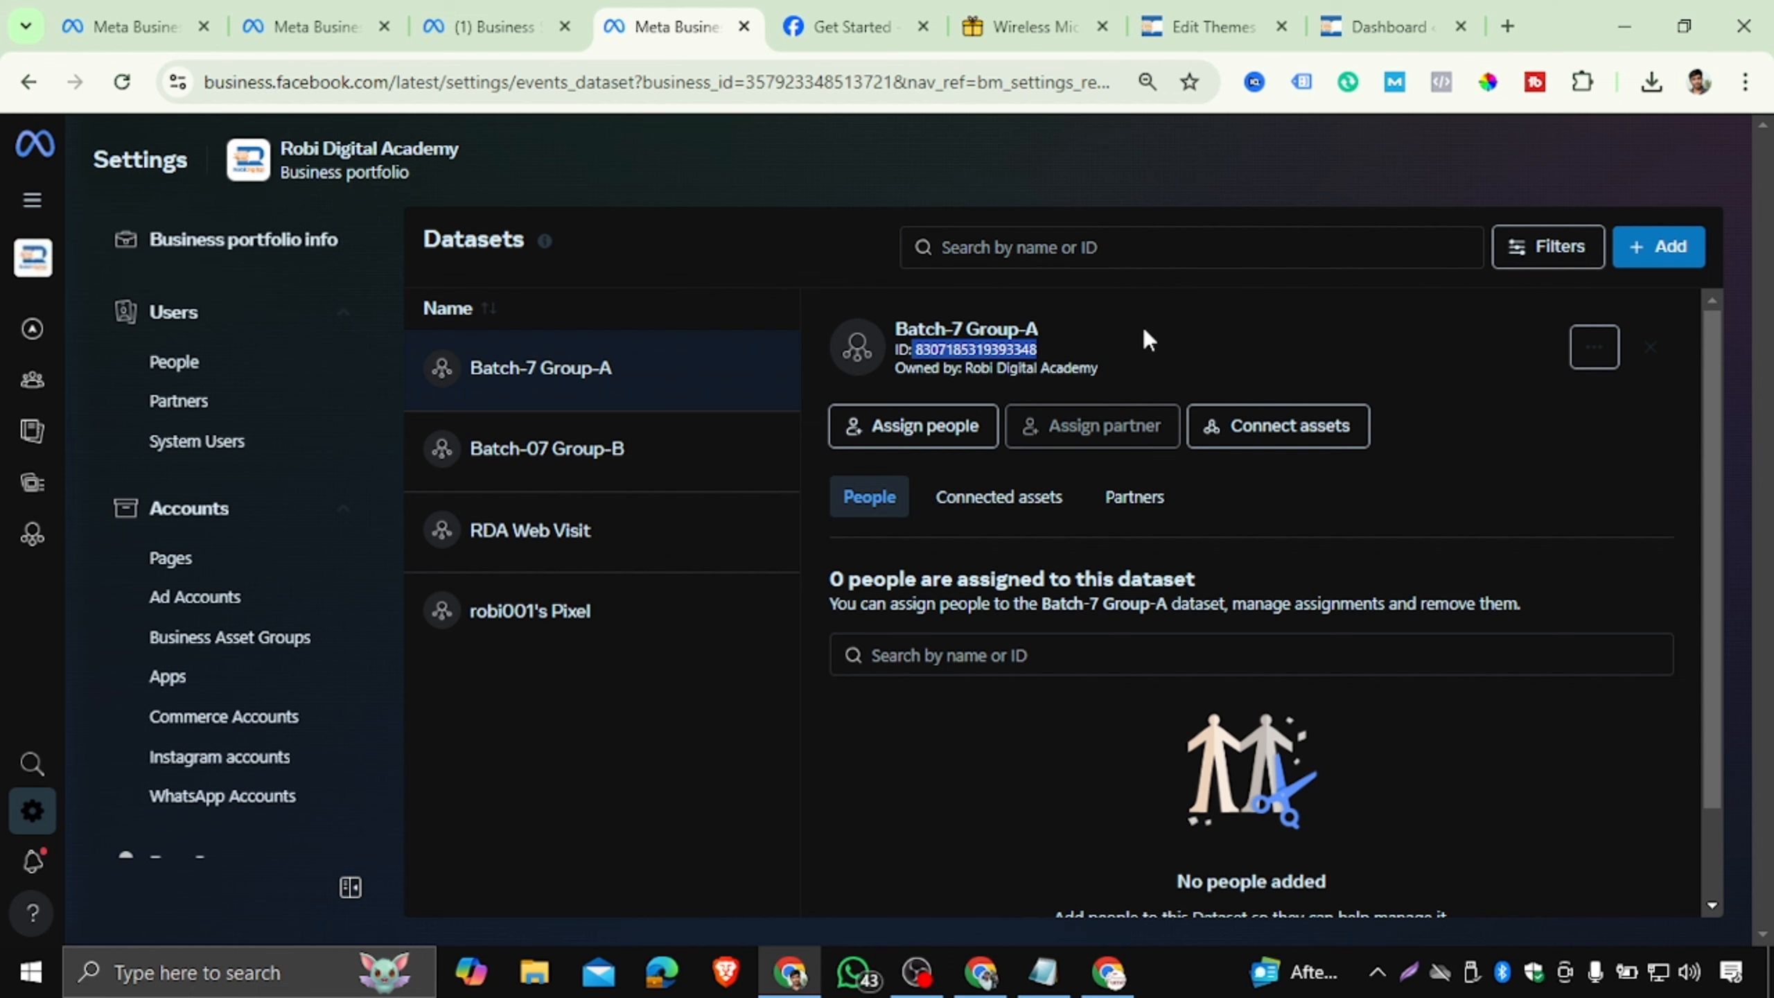
left_click(1111, 972)
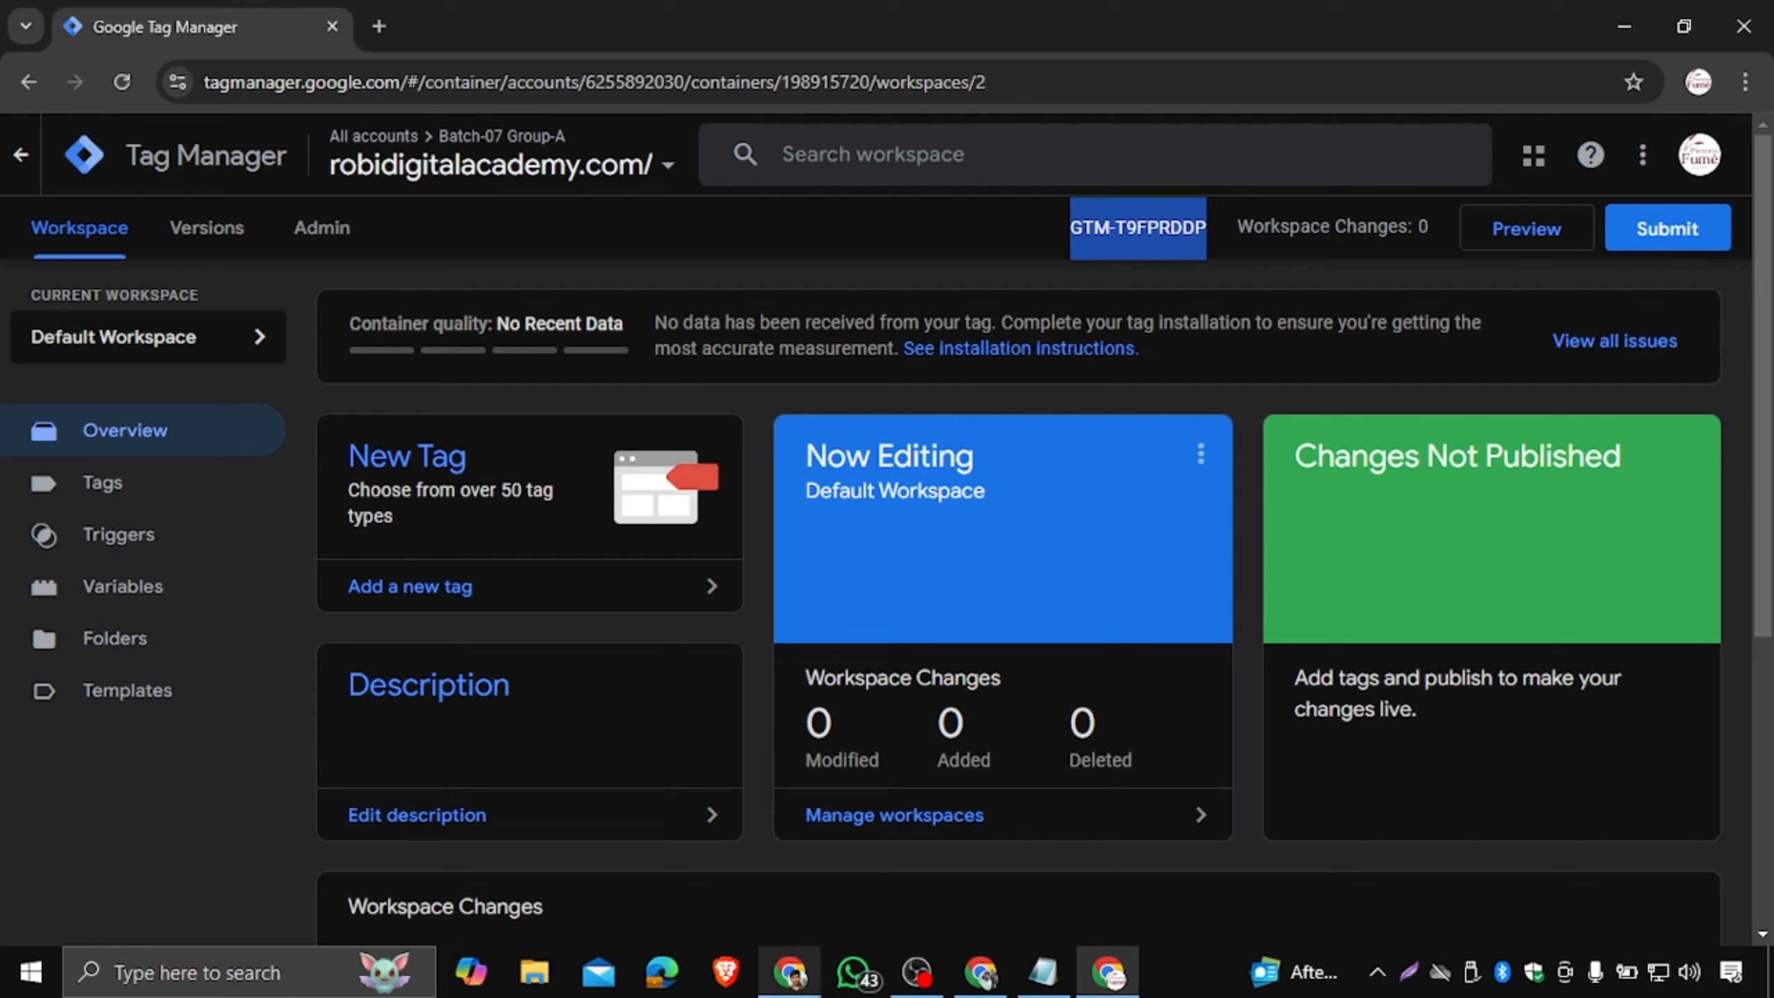
Glance at the GTM explainer doc, then copy the container ID GTM-T9FPRDDP from the workspace.
left_click(978, 973)
scroll(966, 741, "up", 2)
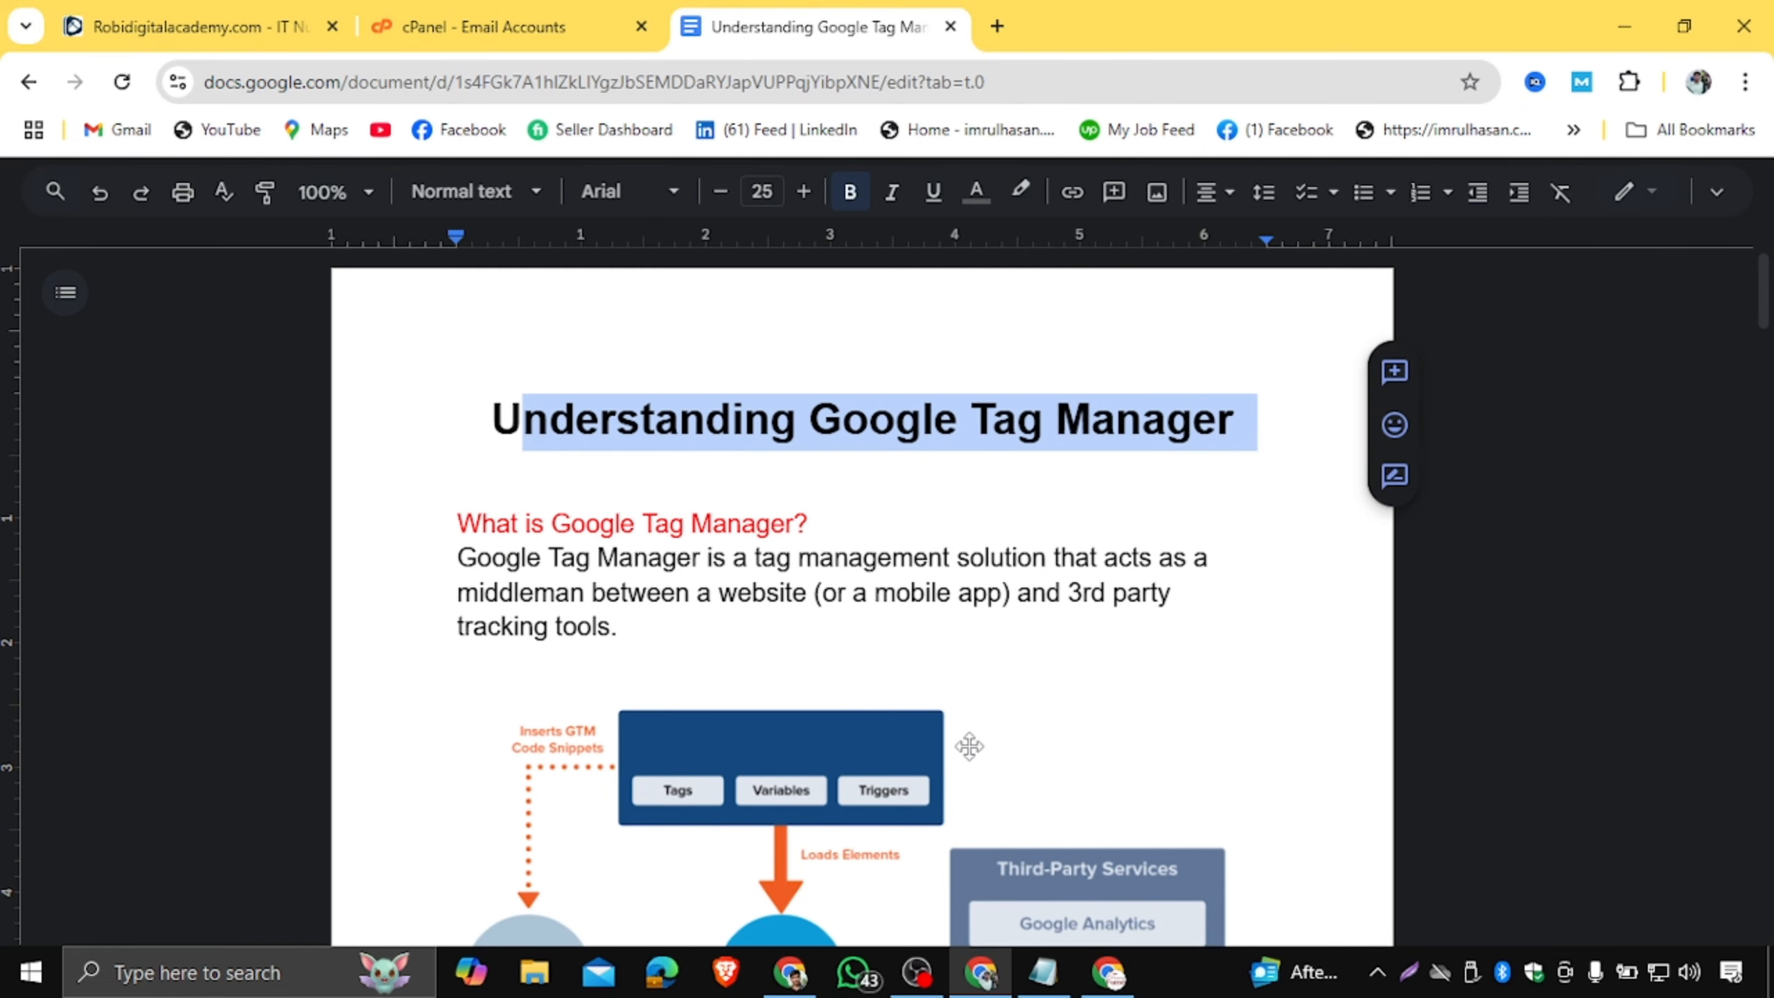
scroll(969, 745, "down", 4)
scroll(969, 744, "down", 4)
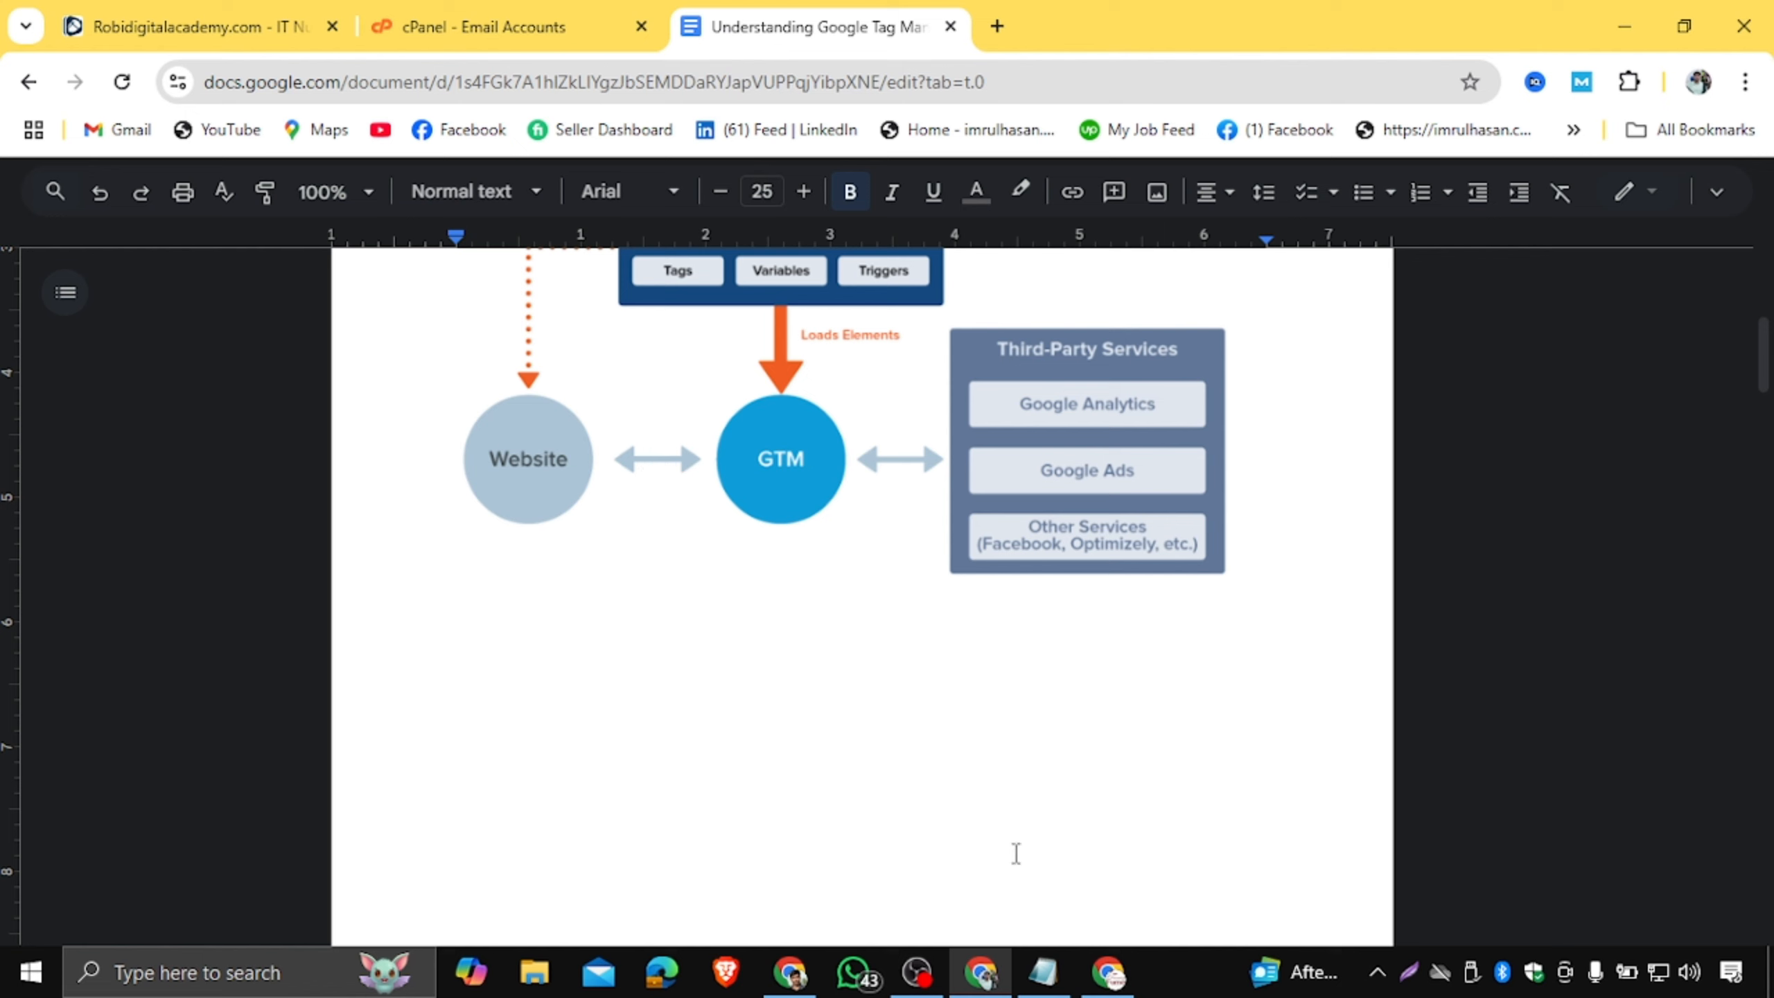
left_click(1106, 962)
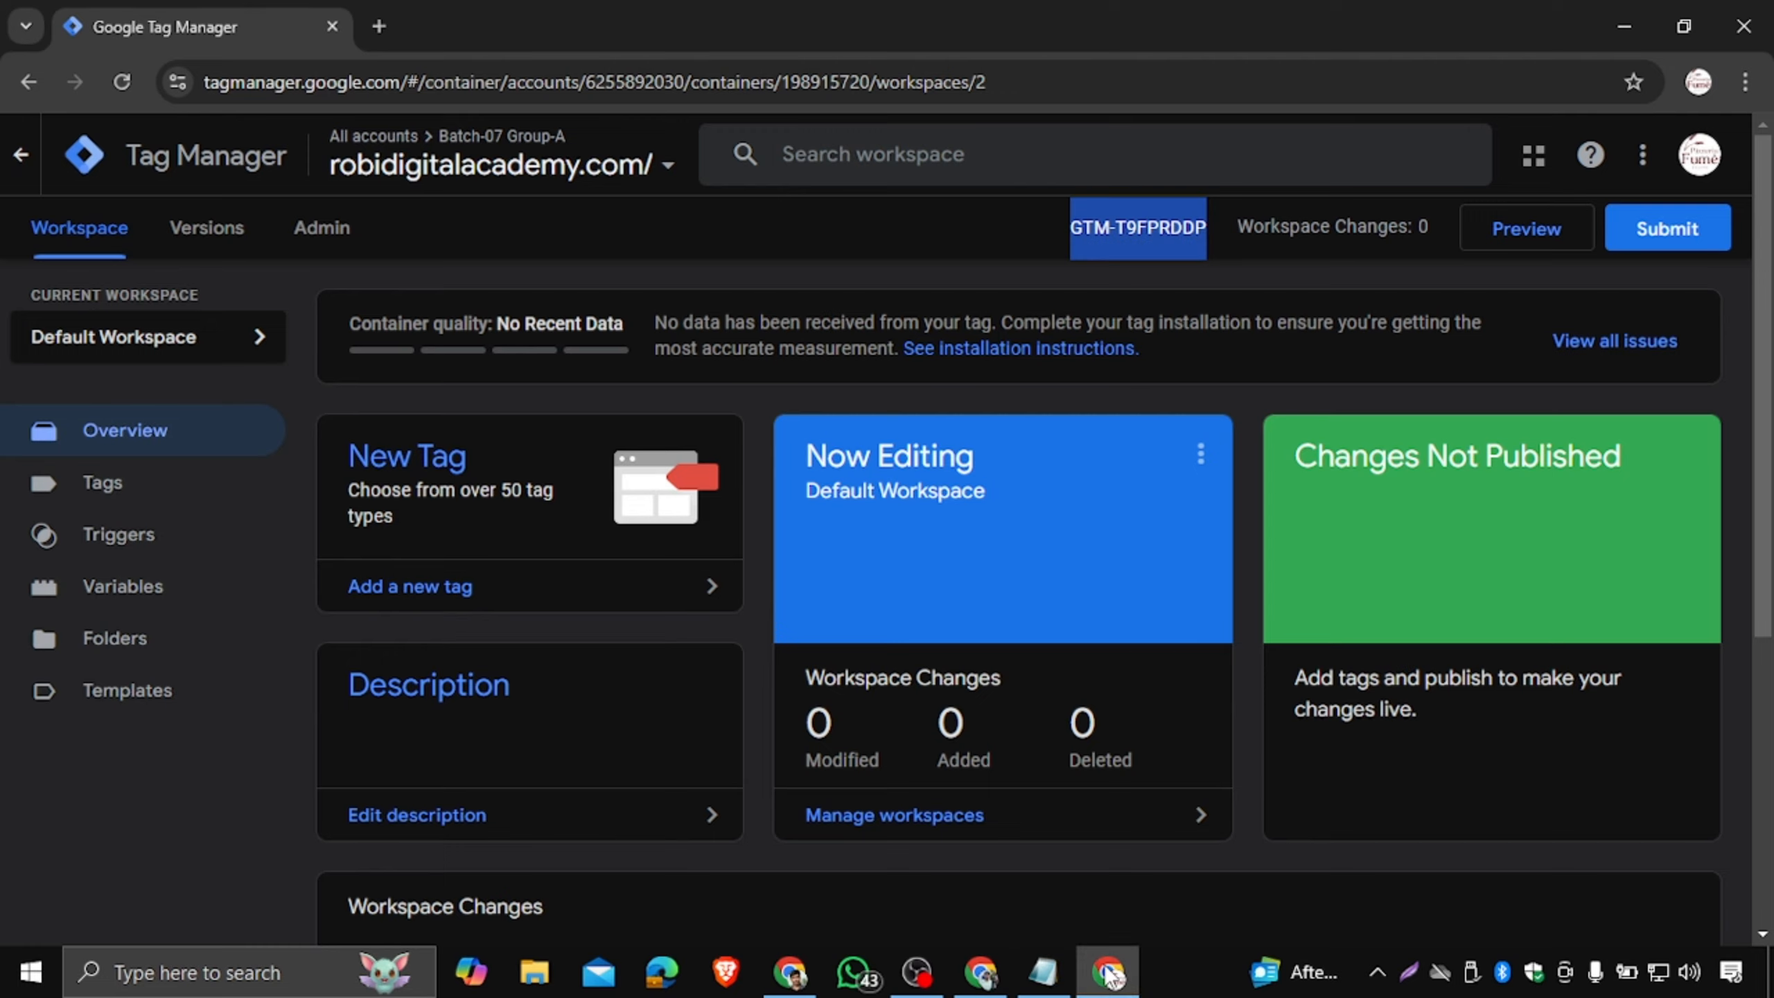
right_click(1118, 236)
left_click(1206, 528)
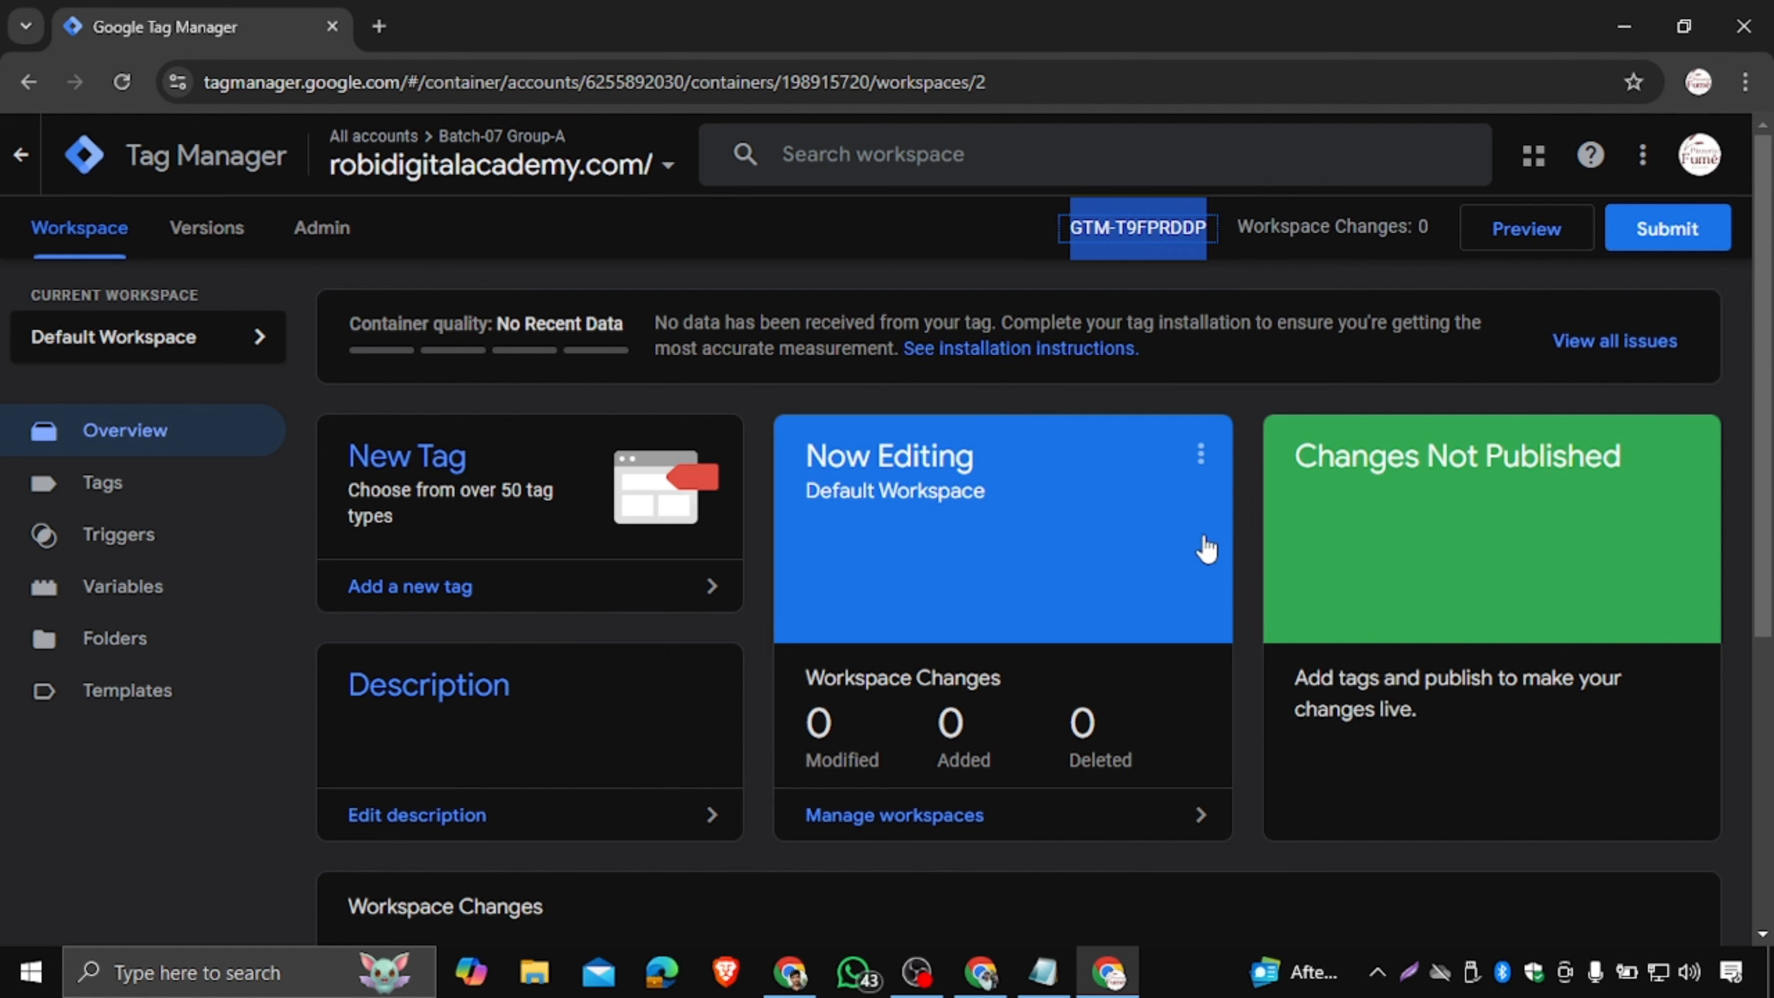
Open the robidigitalacademy.com WordPress admin dashboard.
left_click(981, 972)
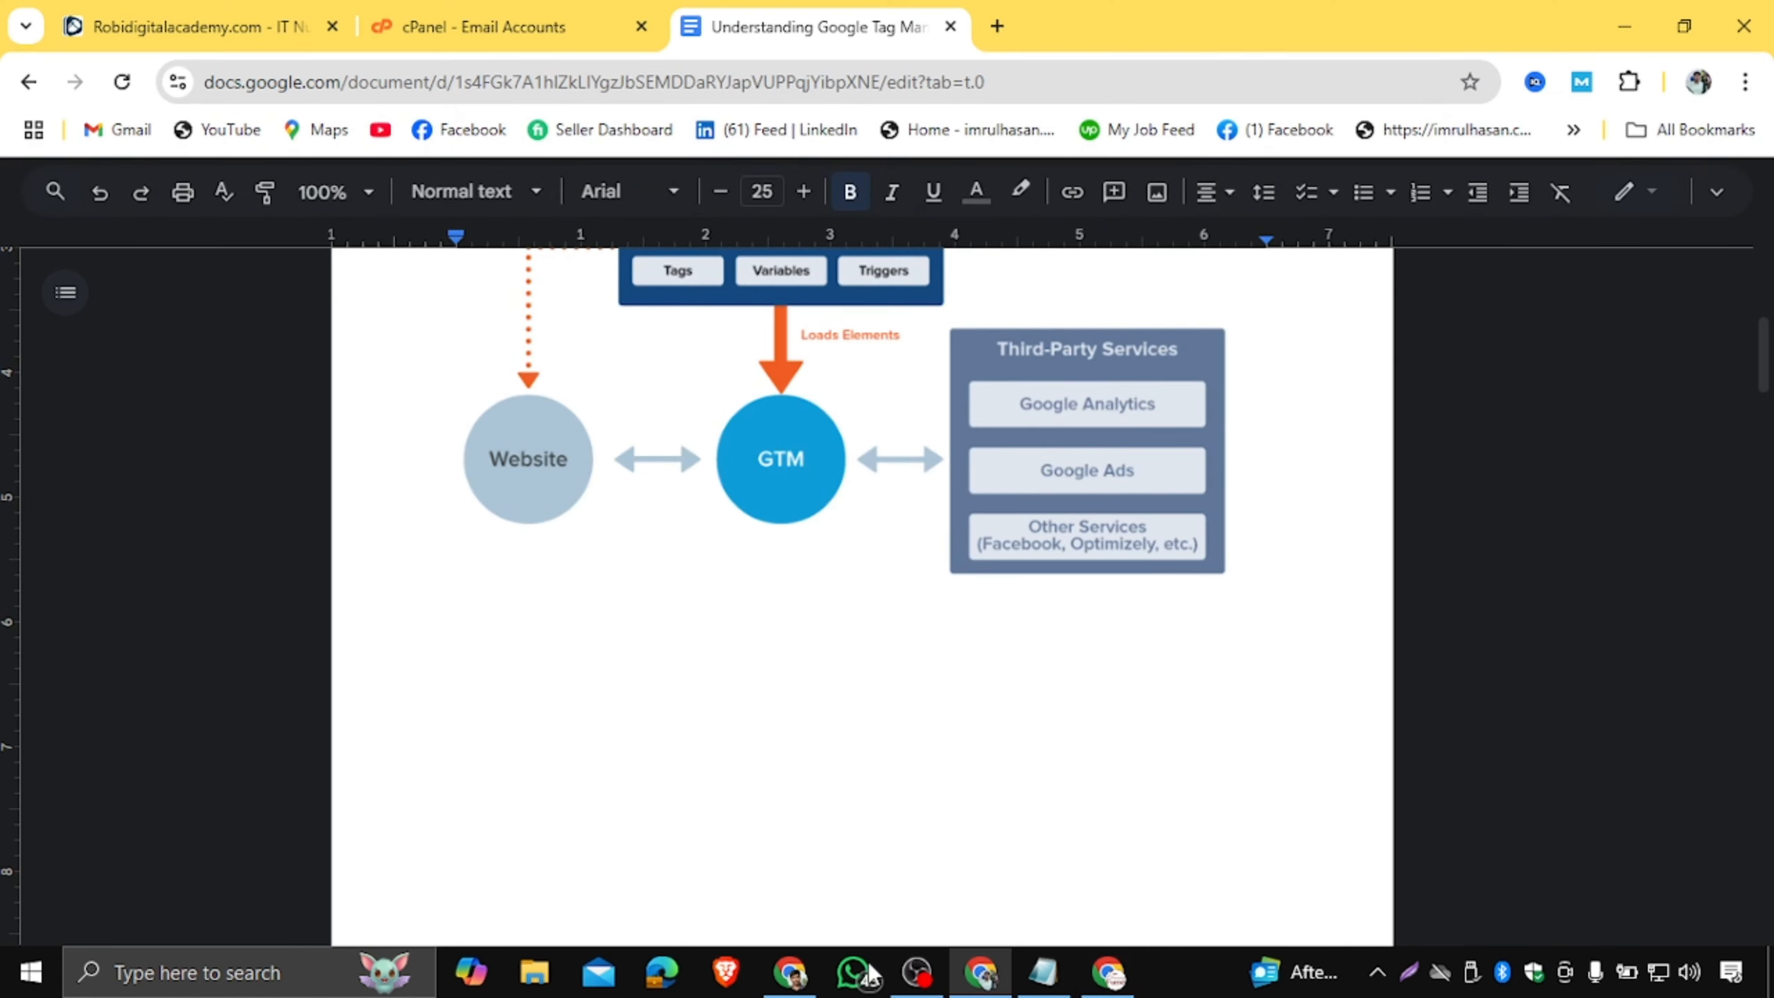
left_click(796, 975)
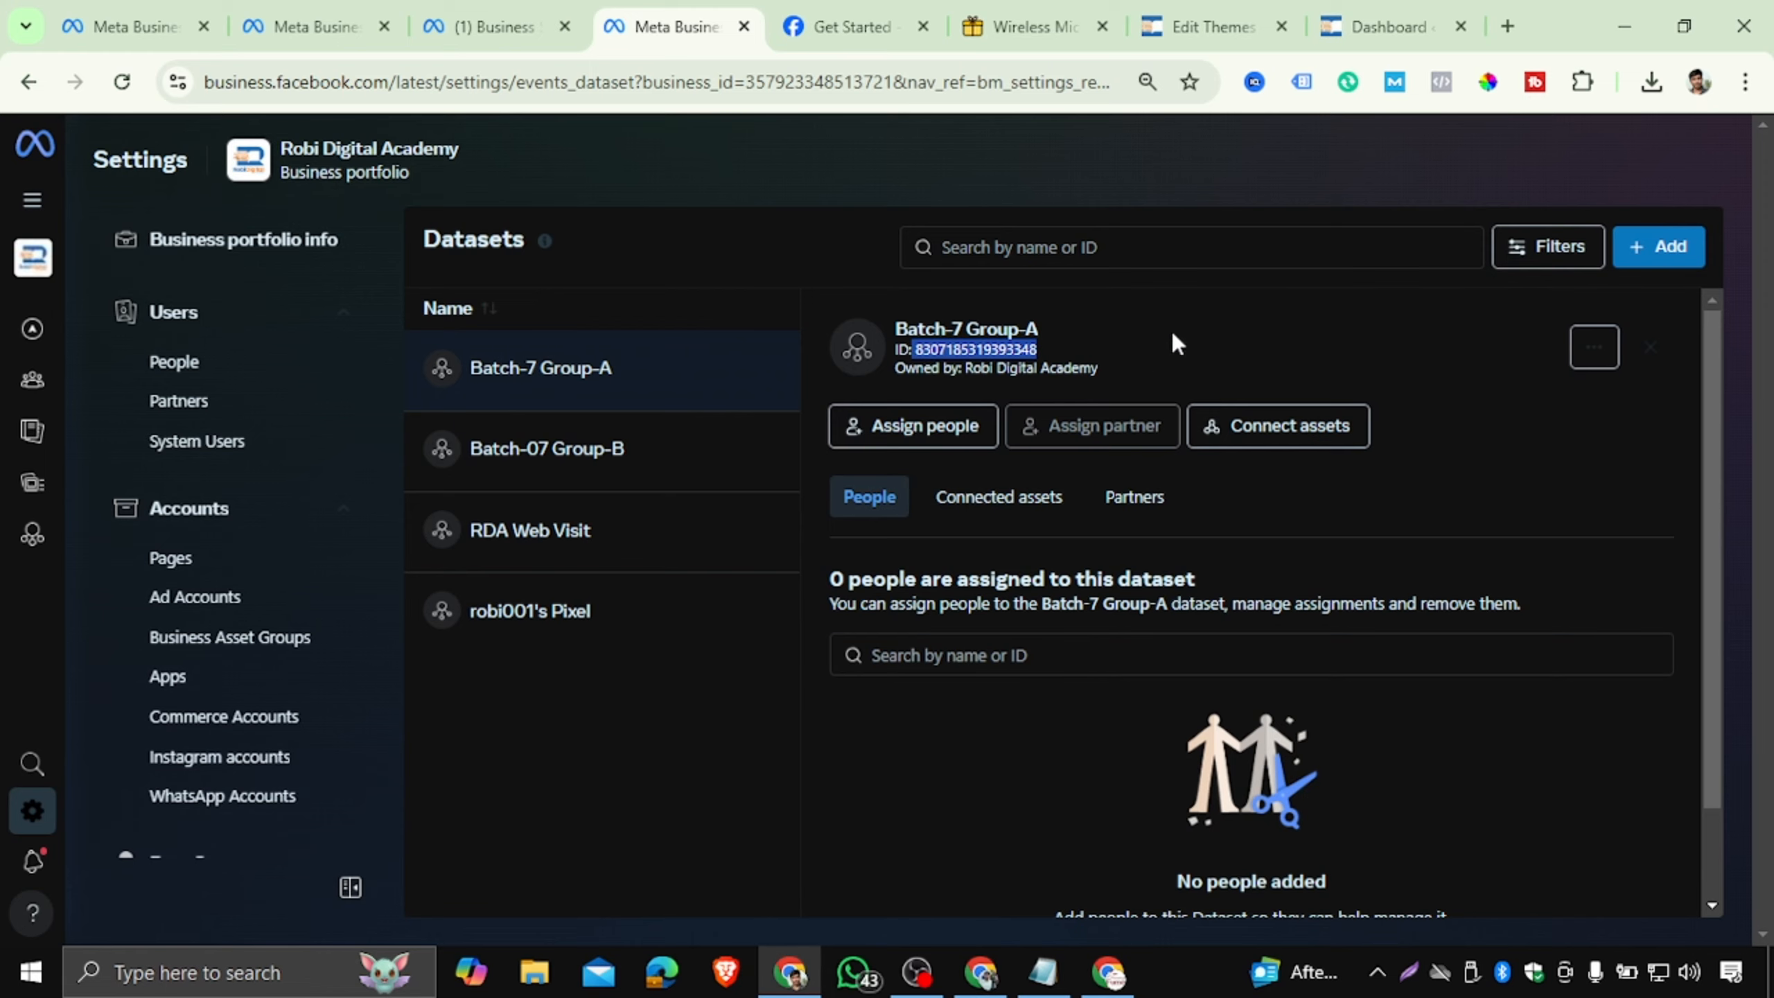
left_click(1369, 31)
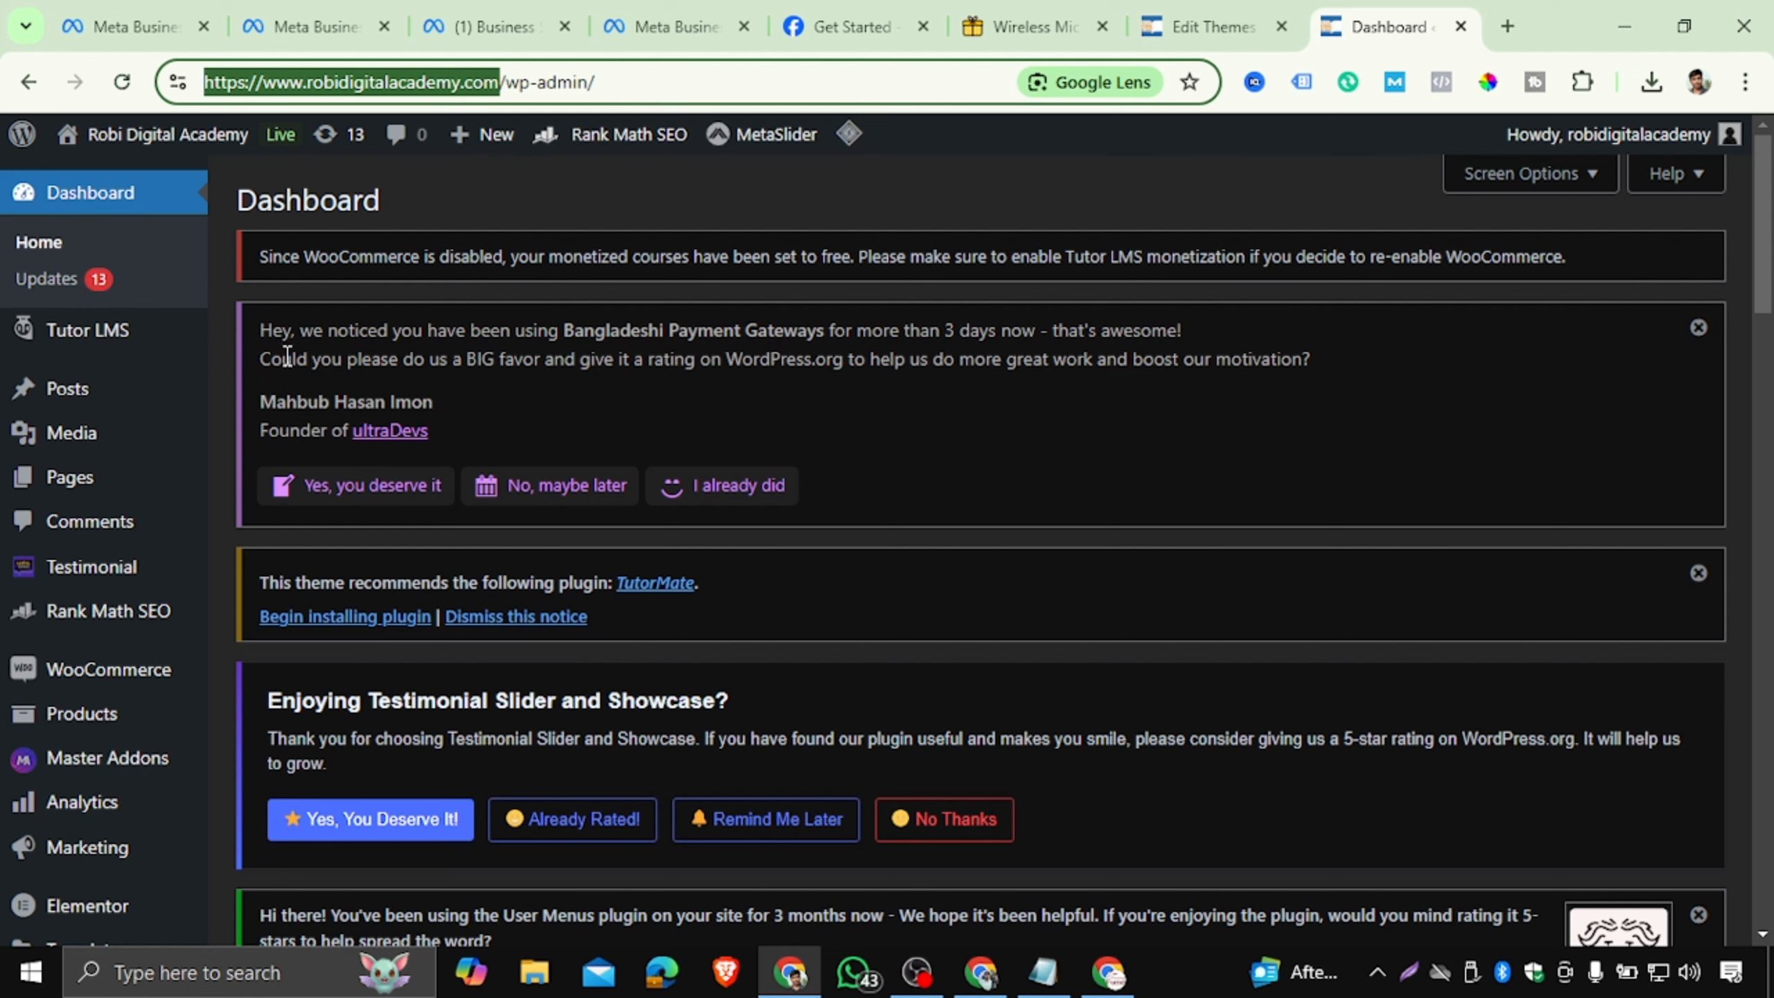
Search for 'gtm' on the WordPress Add New Plugin page.
scroll(55, 508, "down", 8)
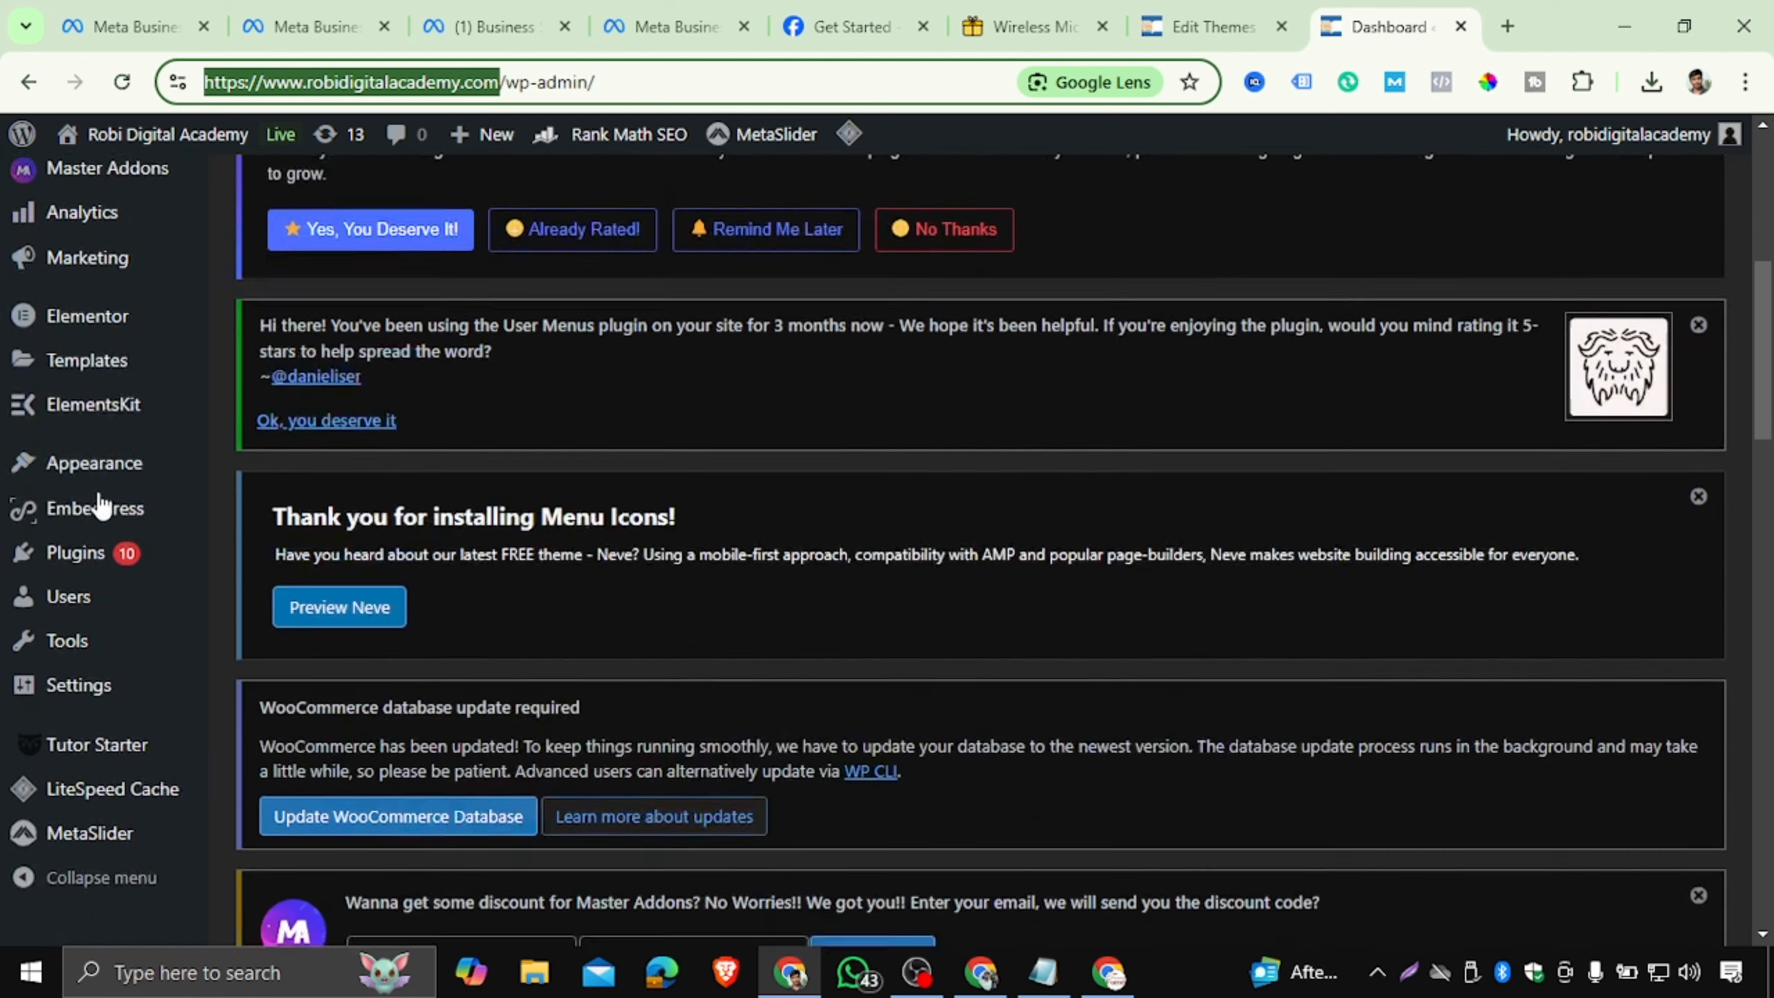
left_click(92, 591)
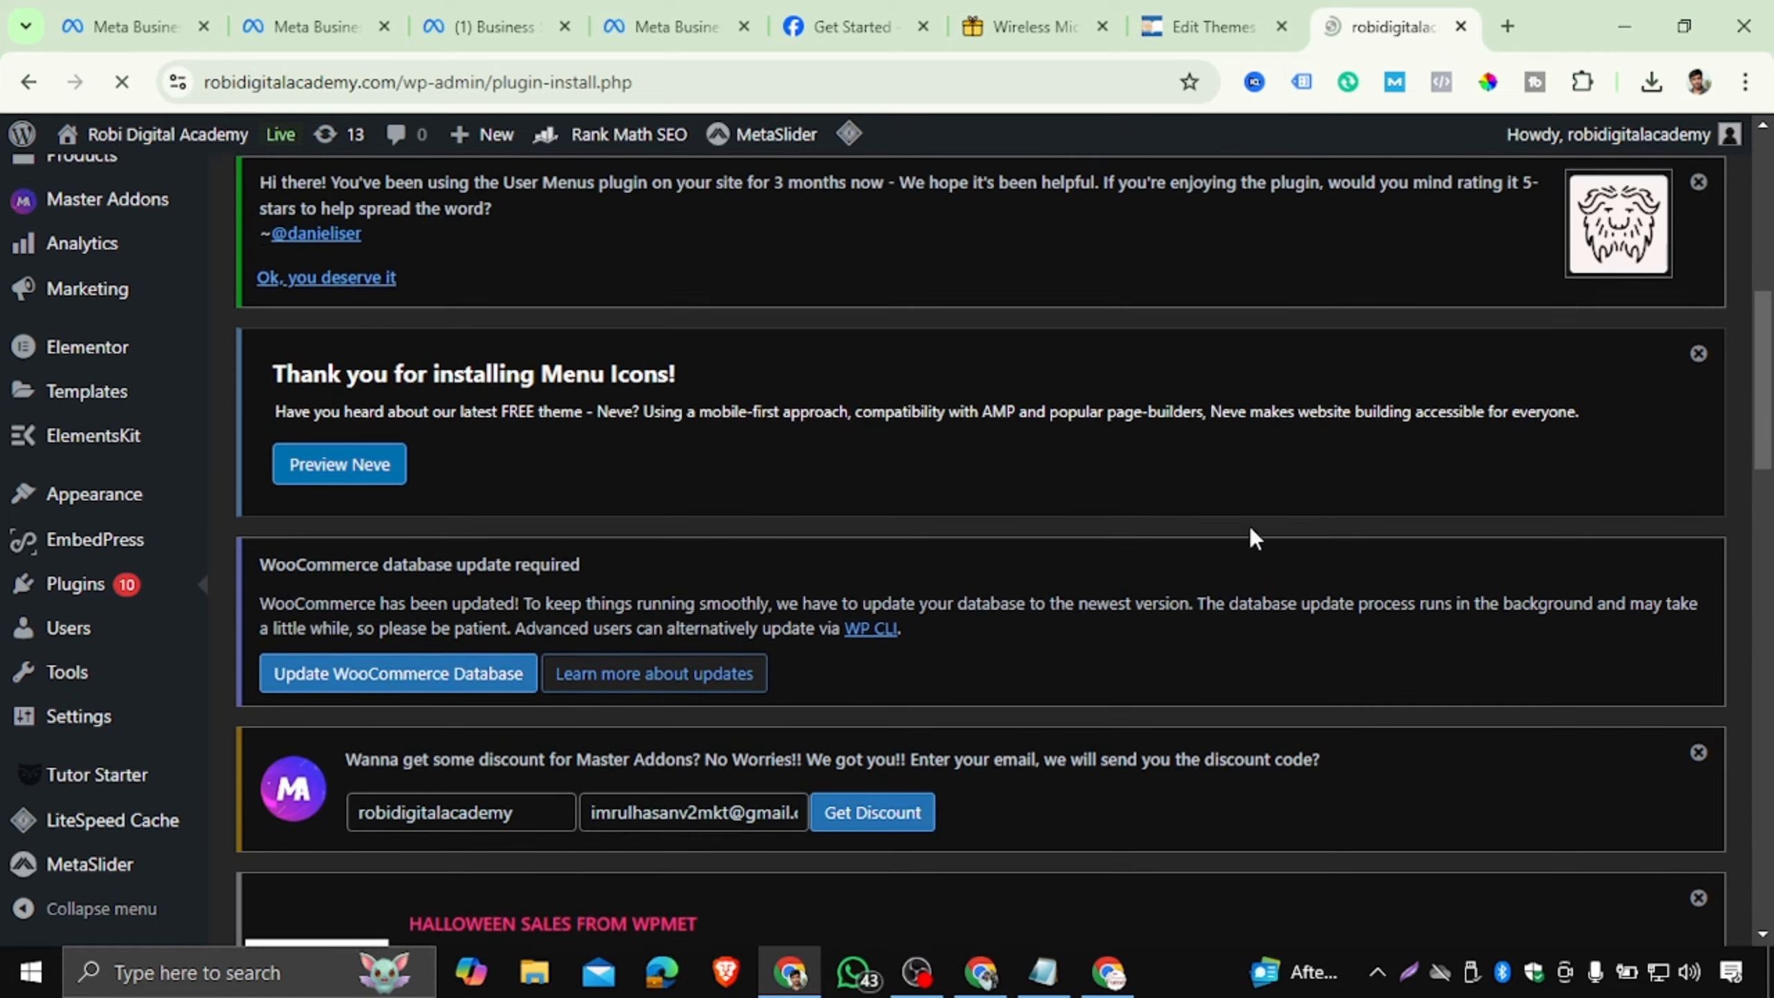
scroll(1370, 556, "down", 10)
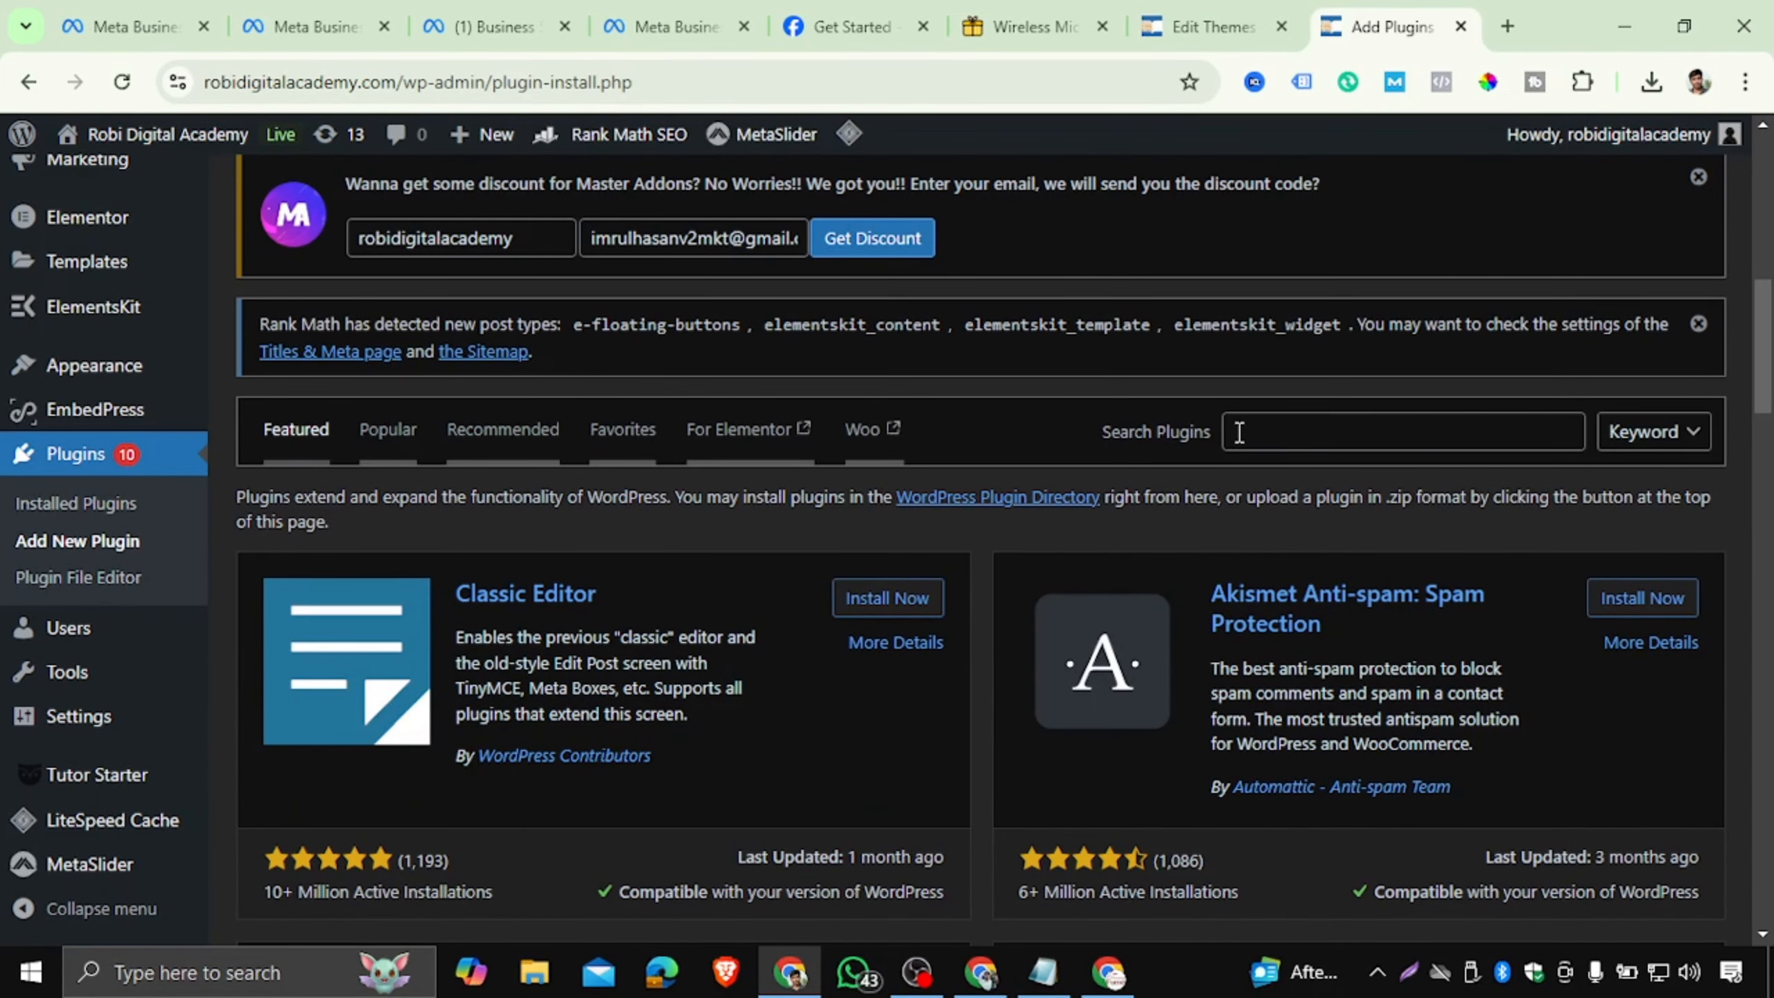
left_click(1294, 439)
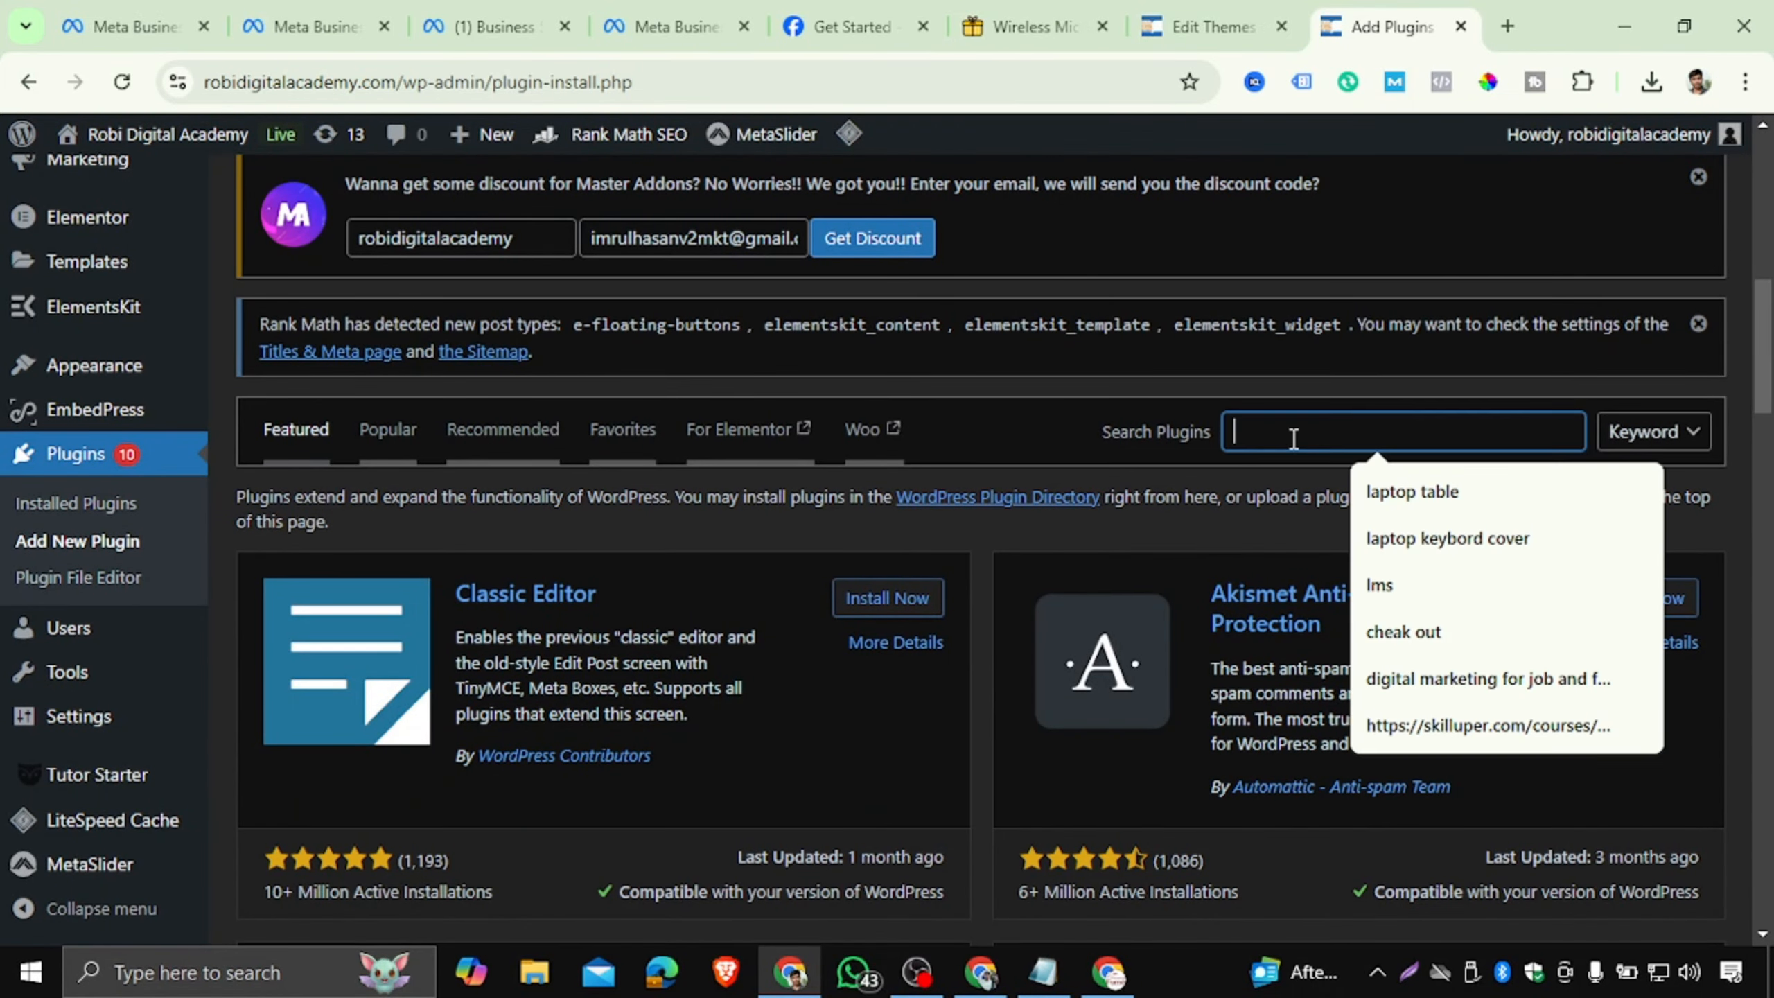
type("gtm")
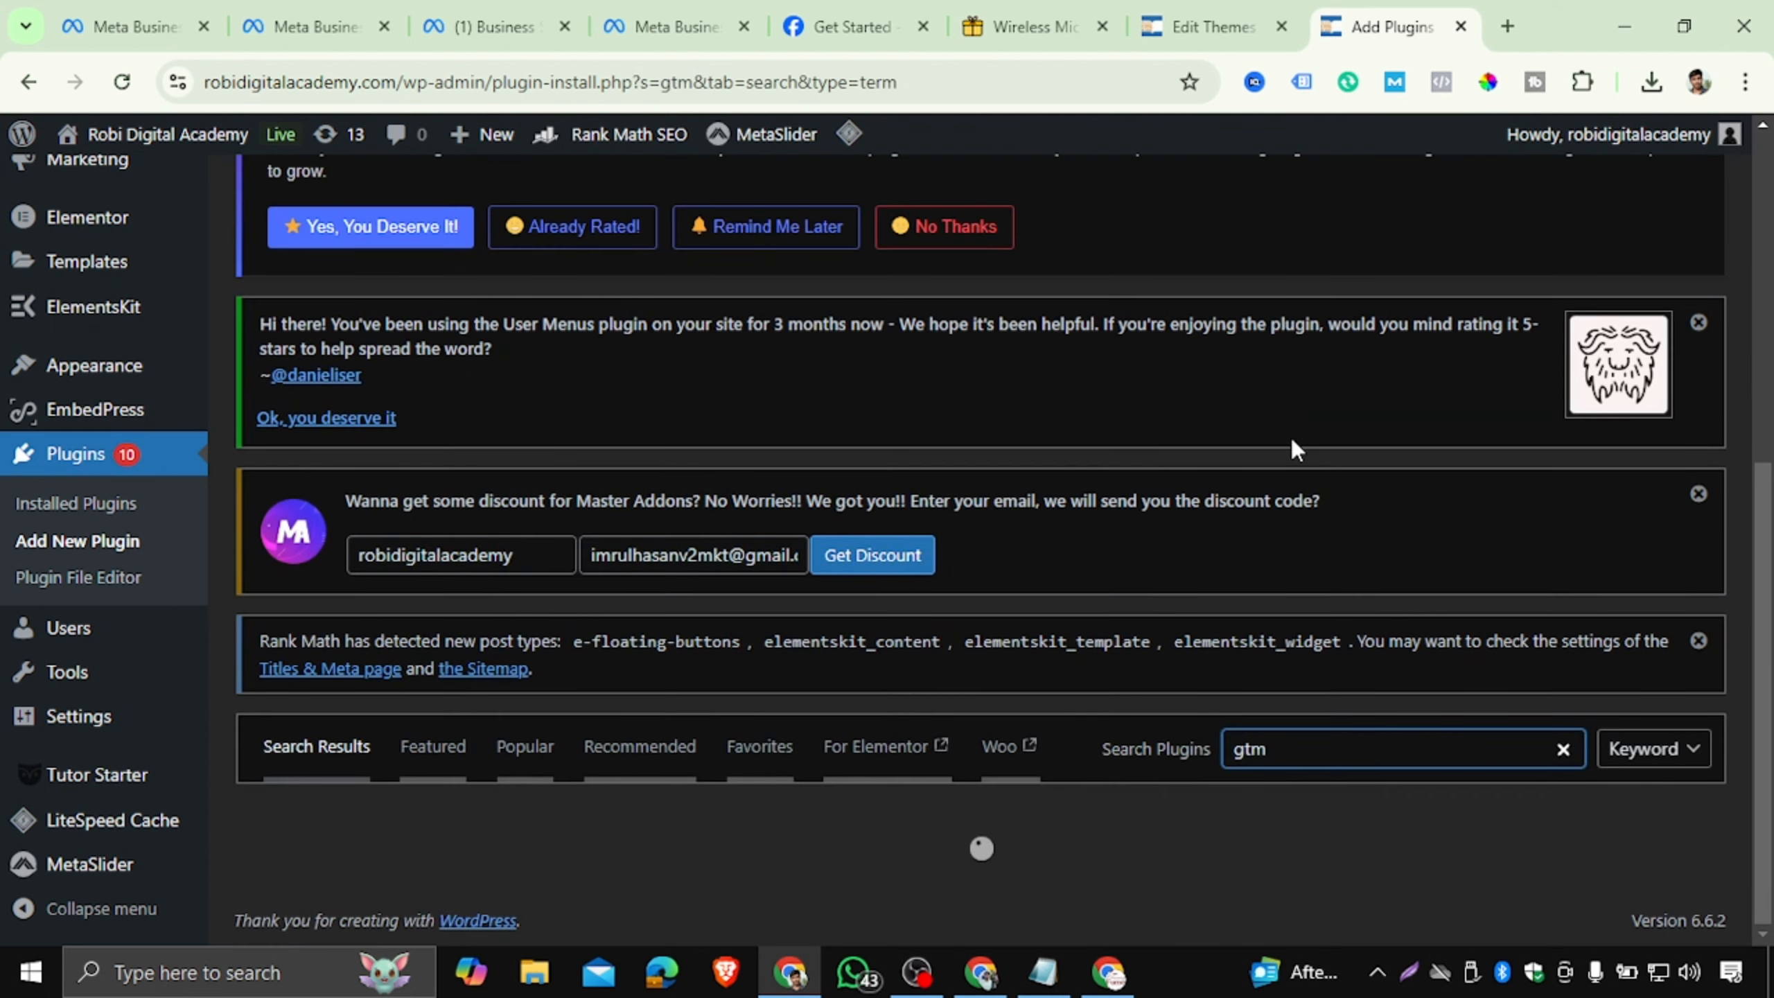
Install and activate the GTM4WP Google Tag Manager plugin.
scroll(1244, 481, "down", 5)
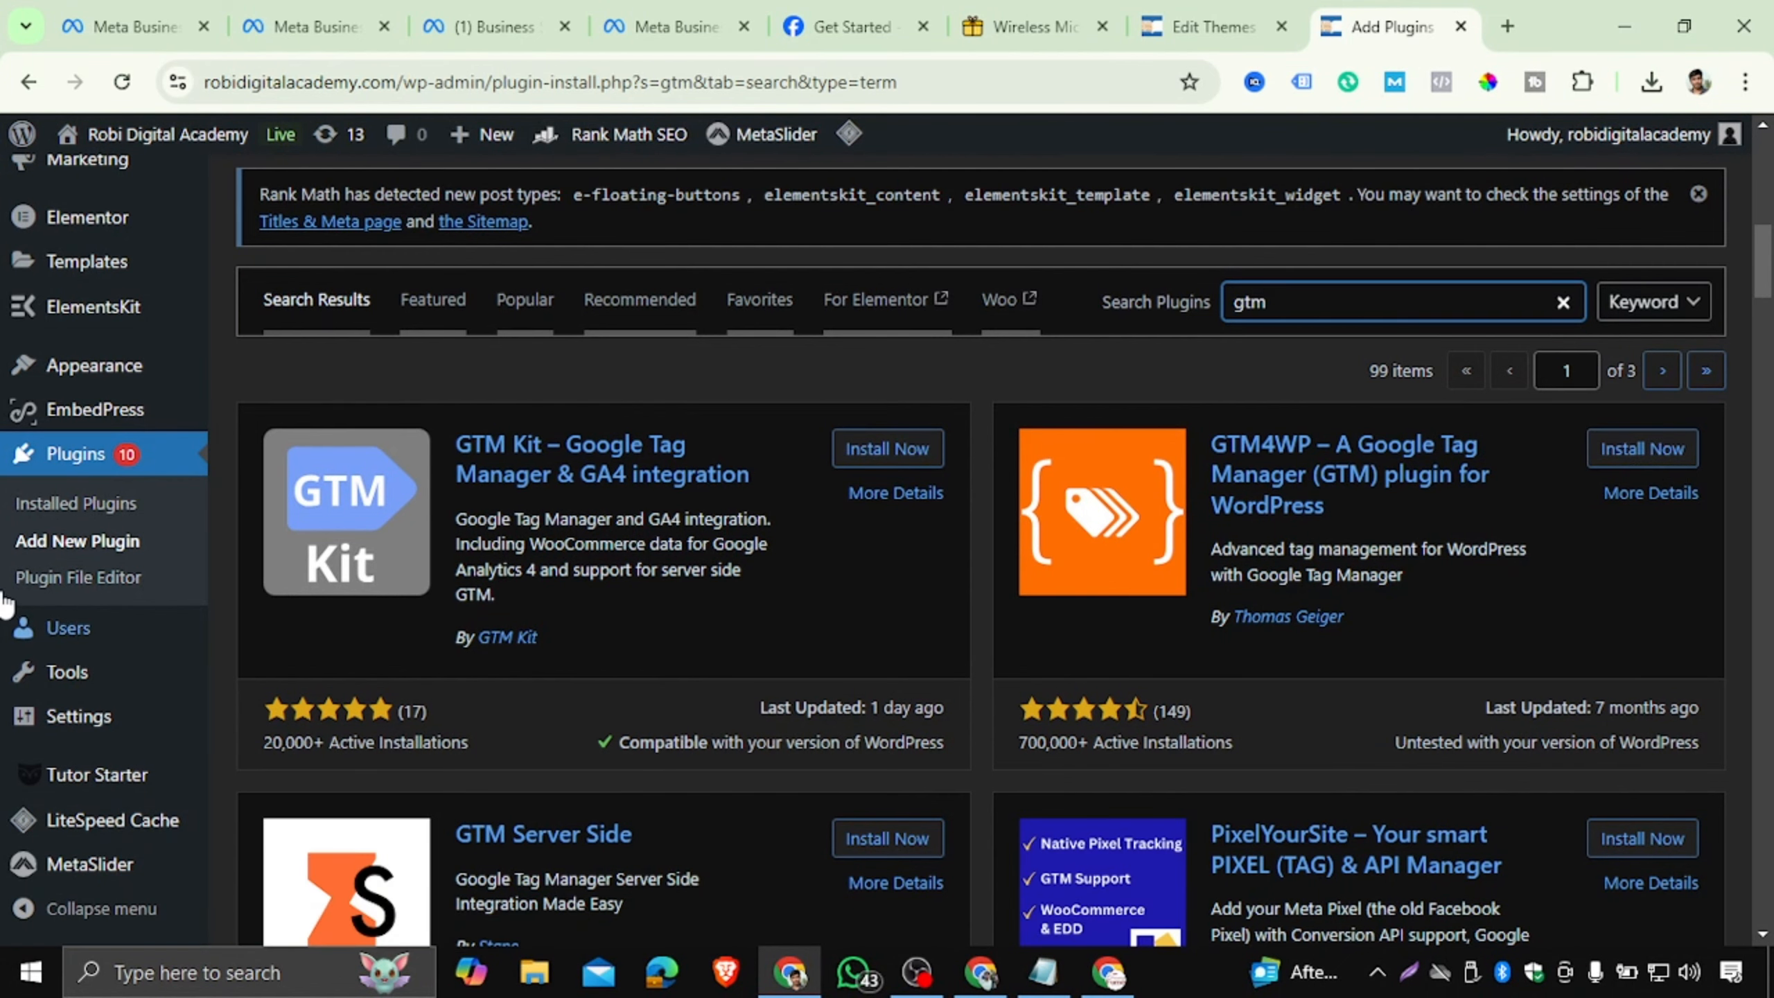
scroll(41, 671, "down", 15)
mouse_move(78, 738)
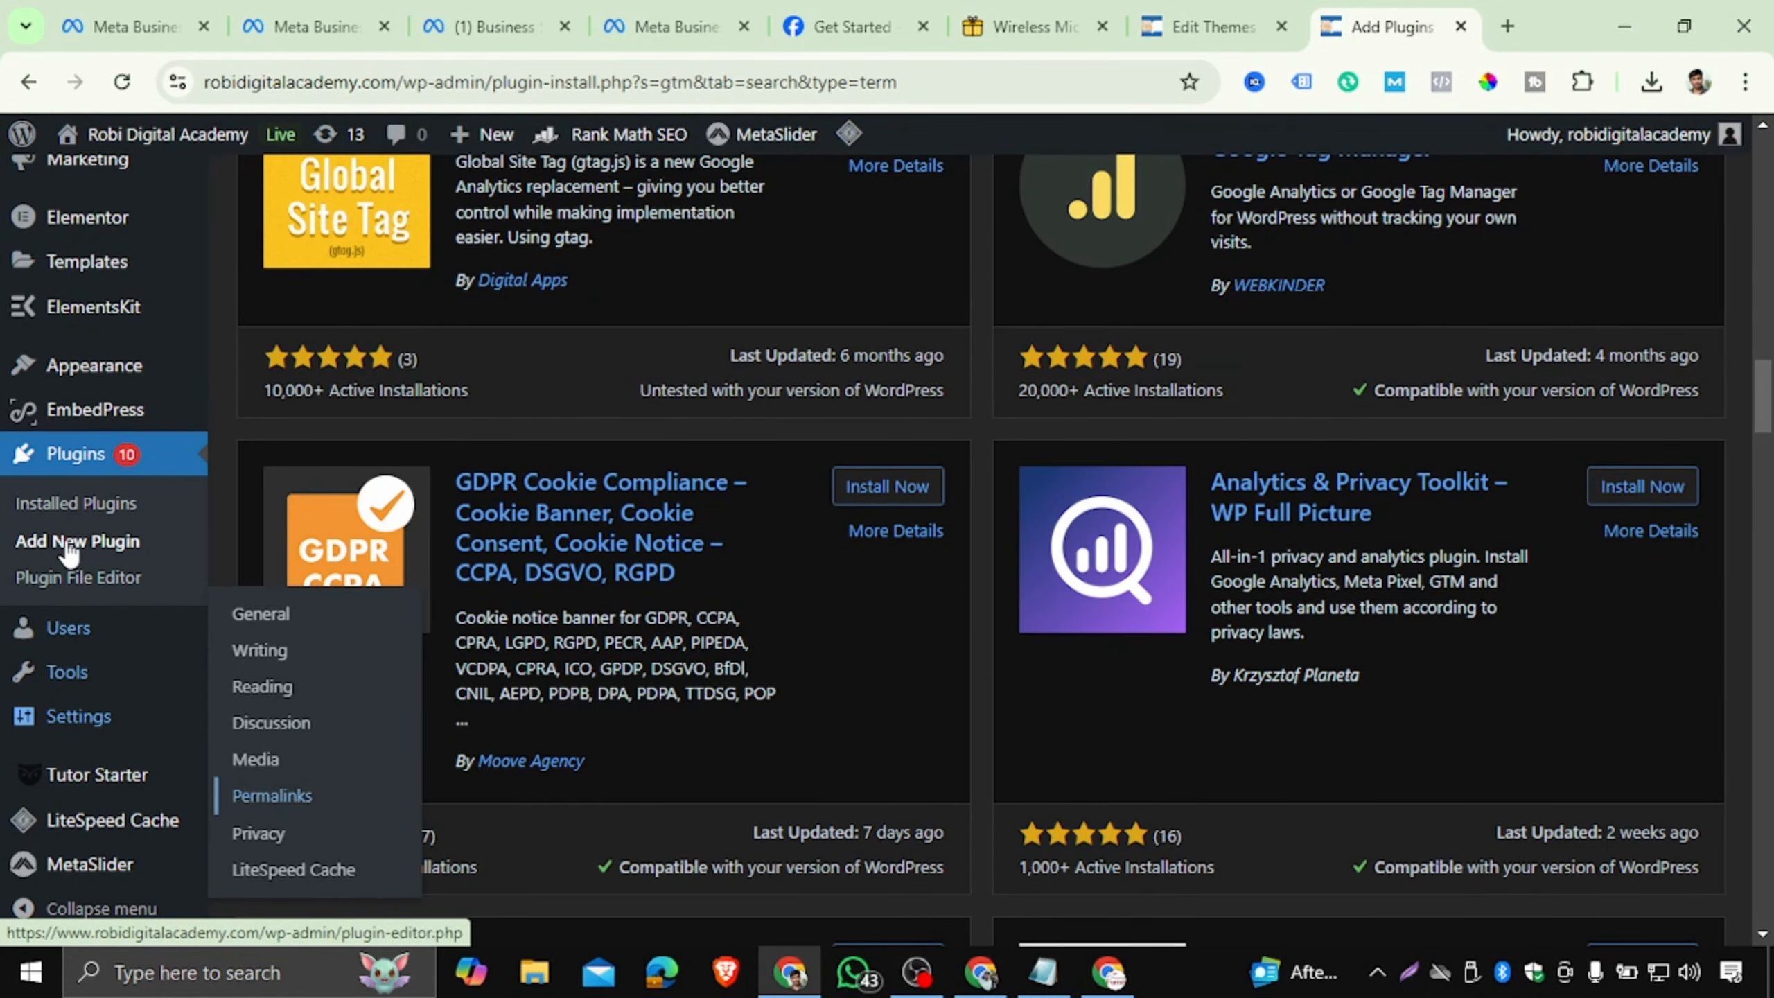
scroll(335, 503, "up", 5)
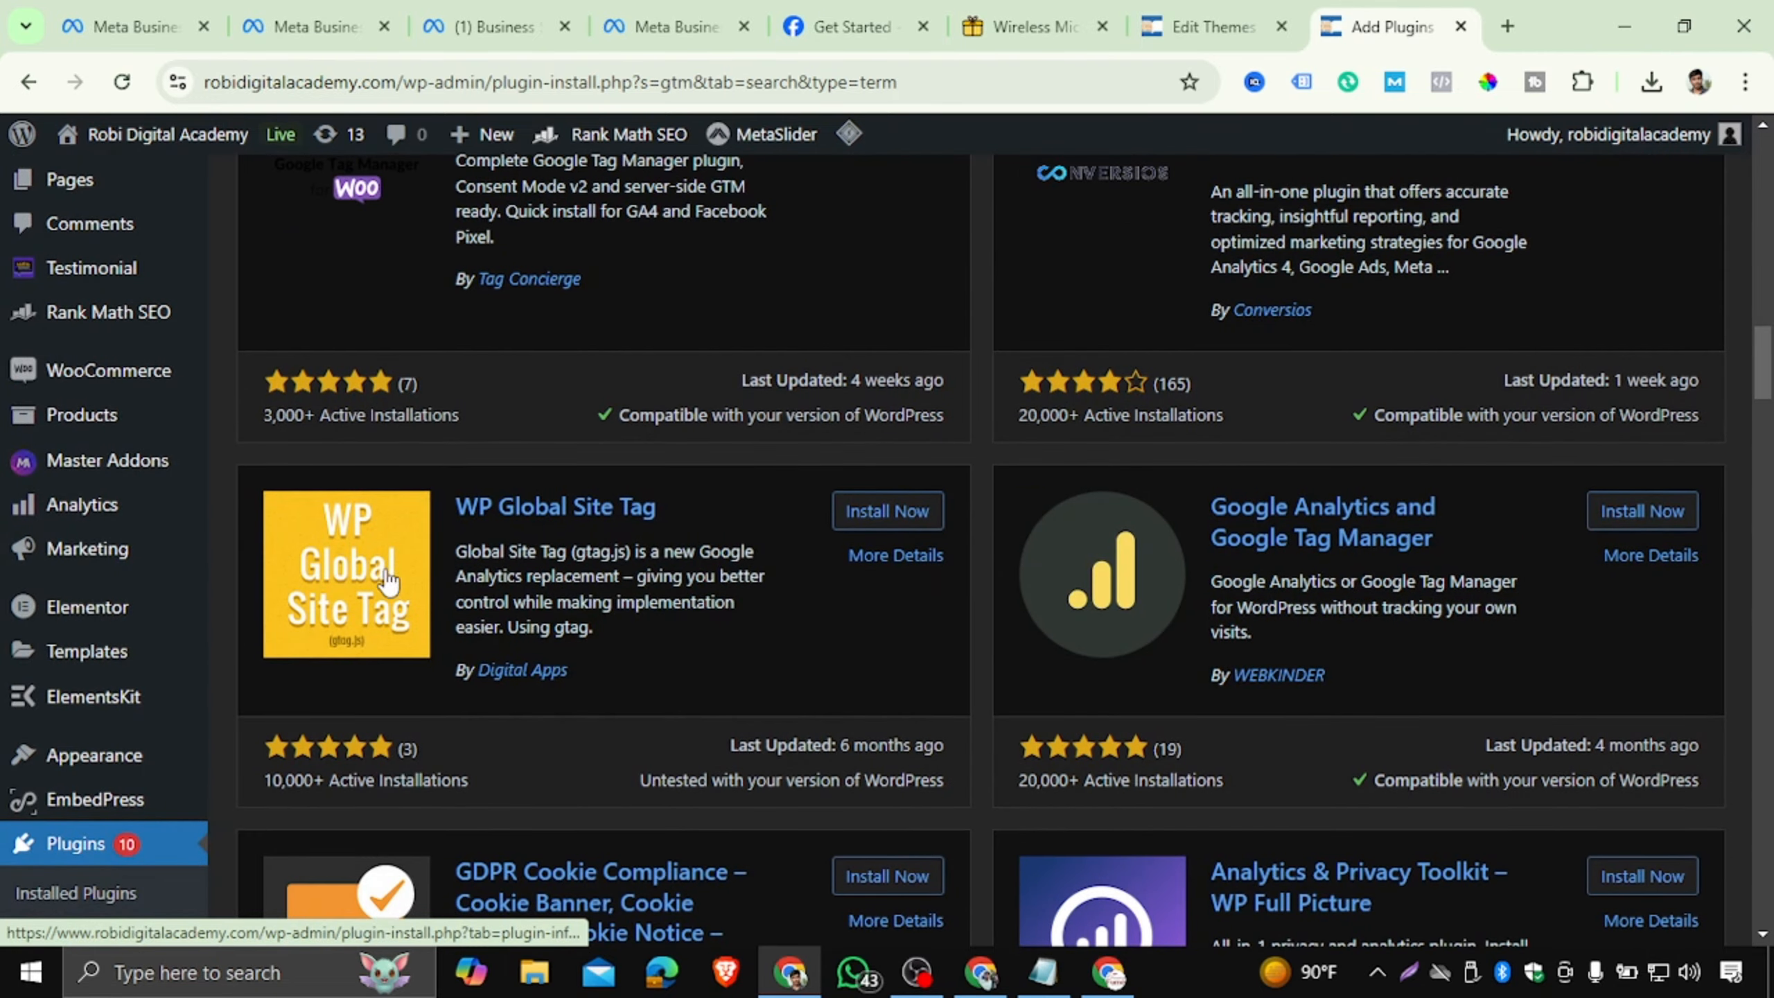
scroll(104, 594, "down", 2)
mouse_move(105, 594)
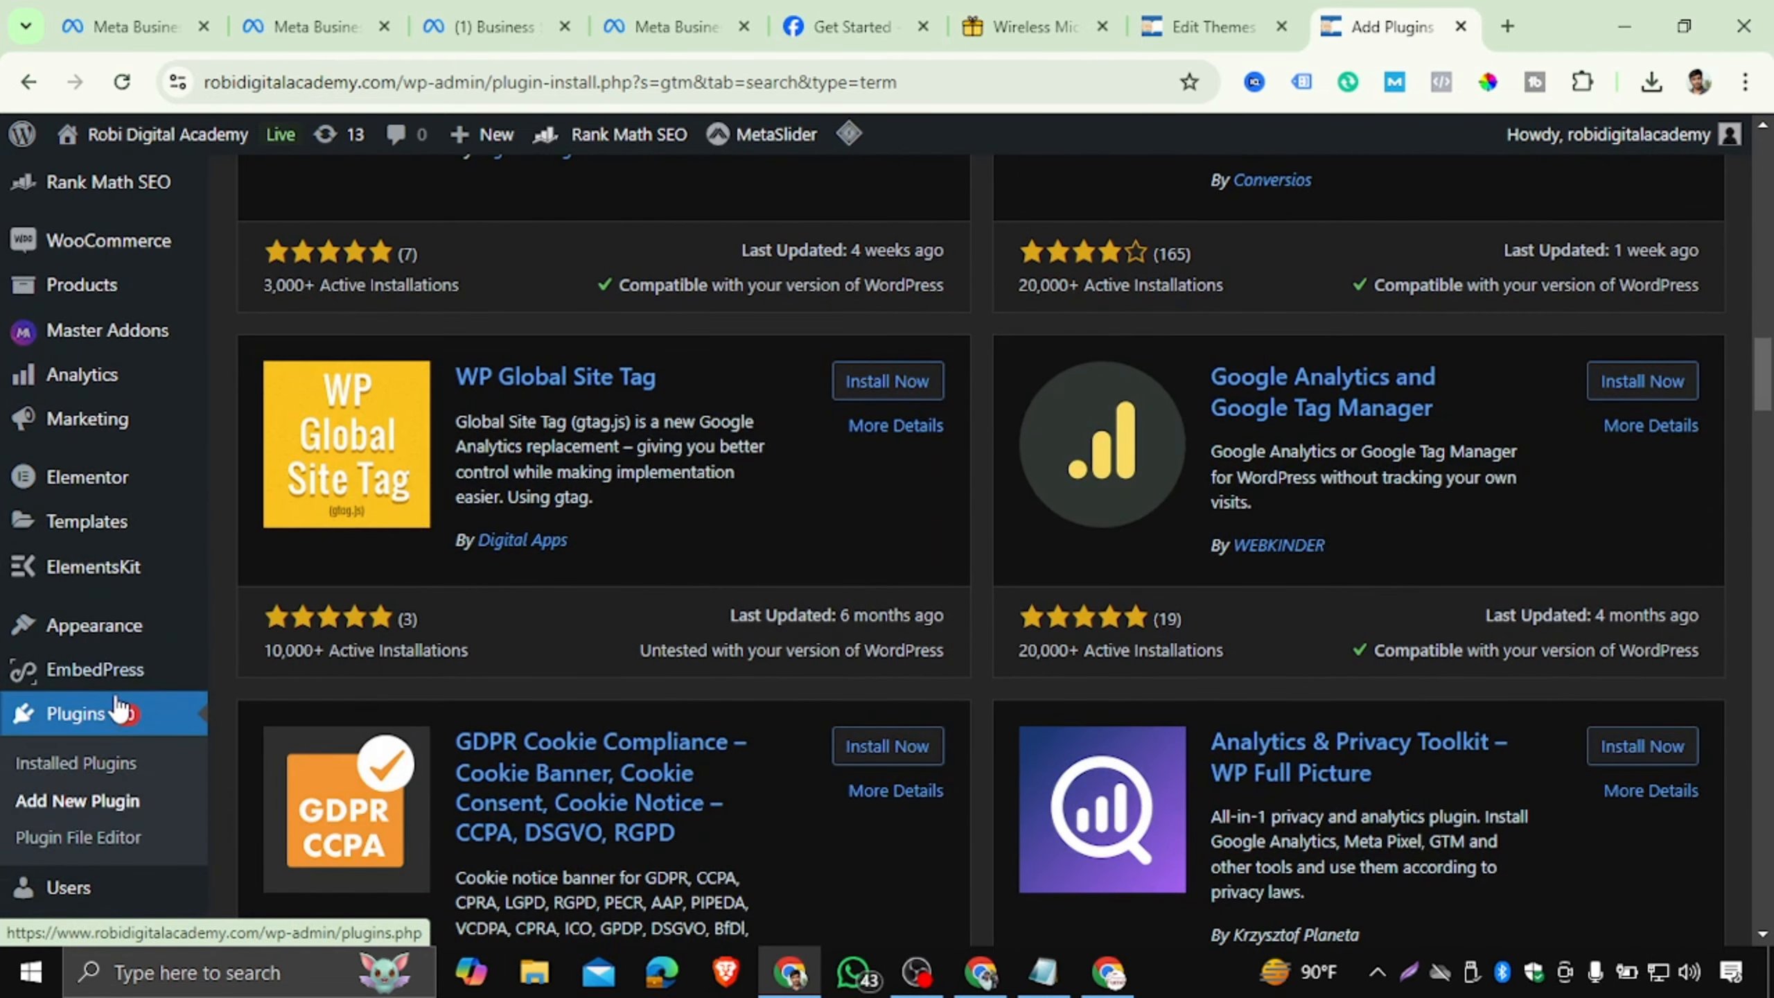
scroll(1400, 441, "up", 10)
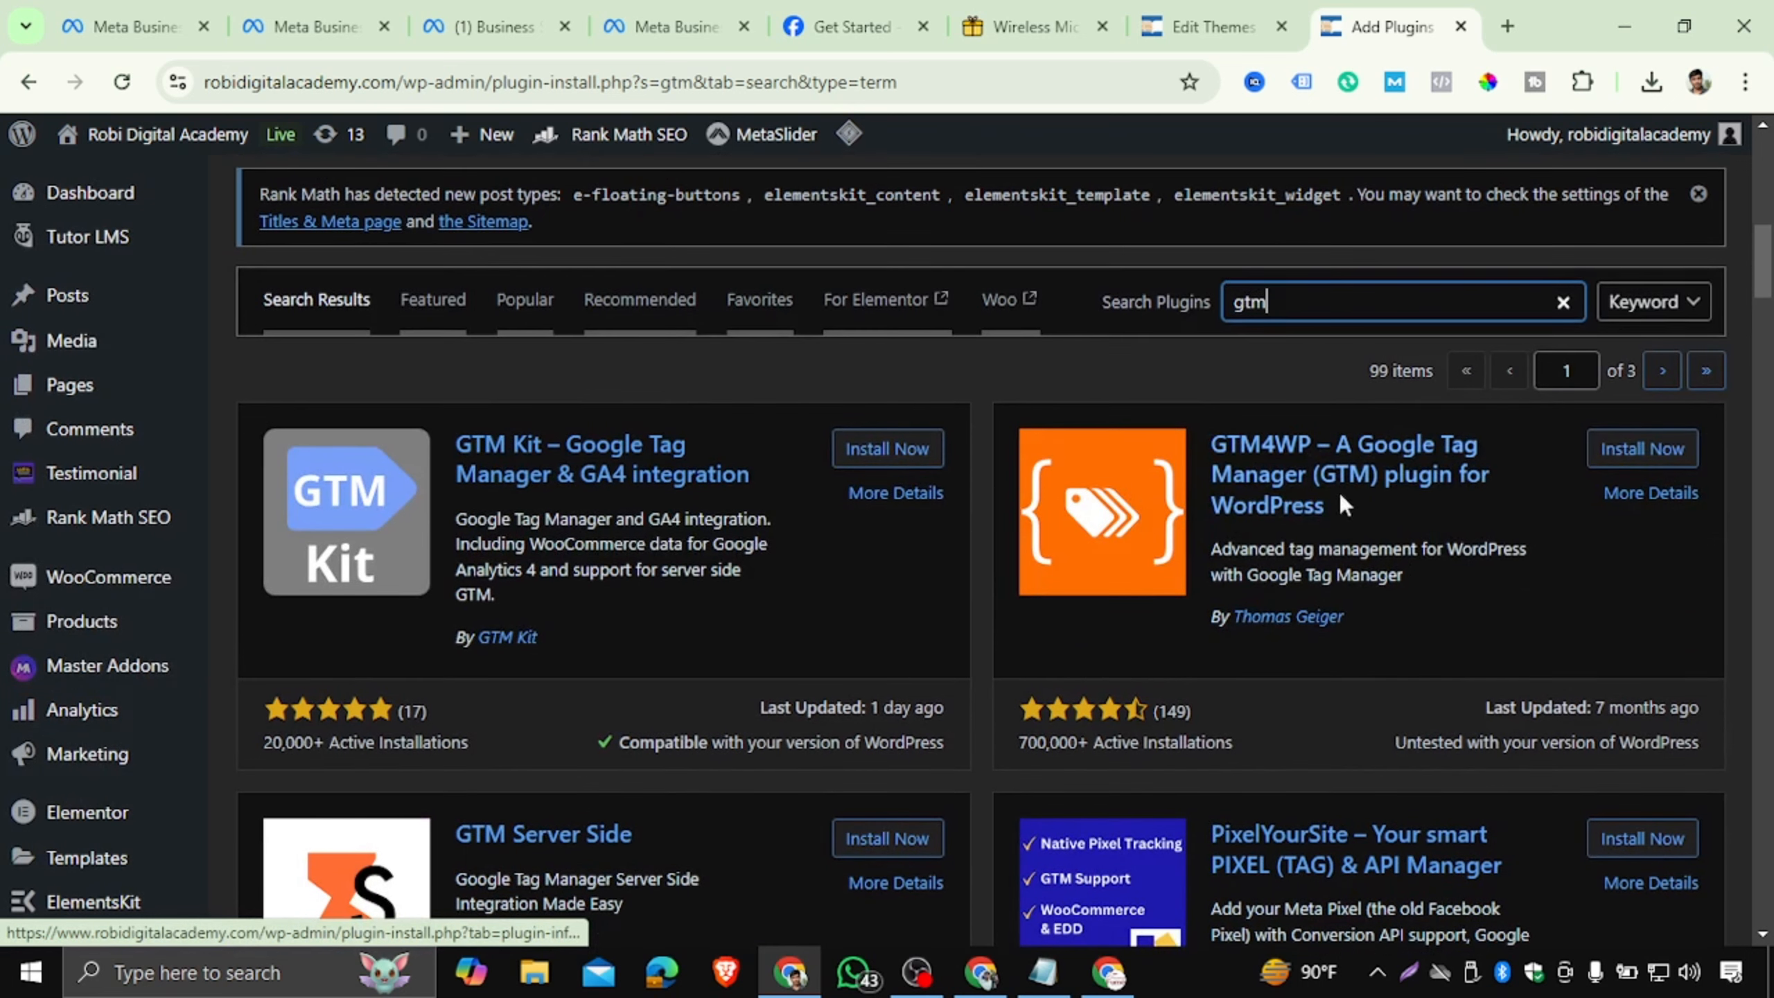
left_click(1607, 438)
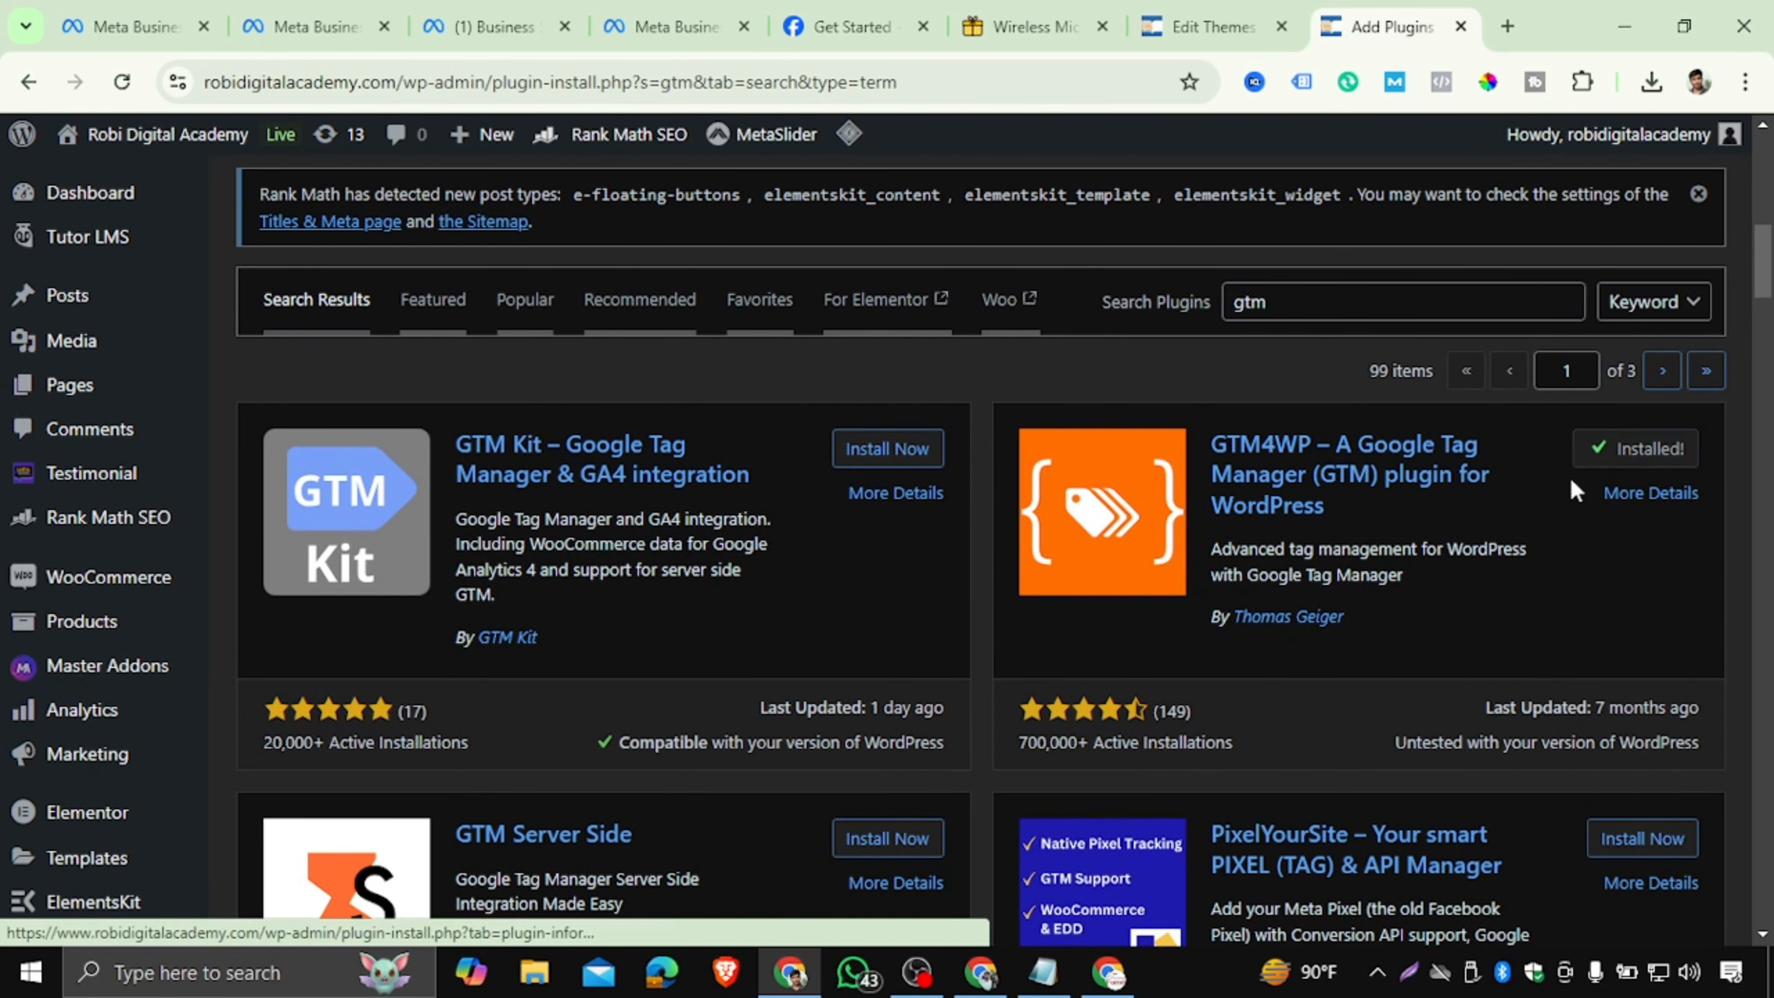
left_click(1624, 449)
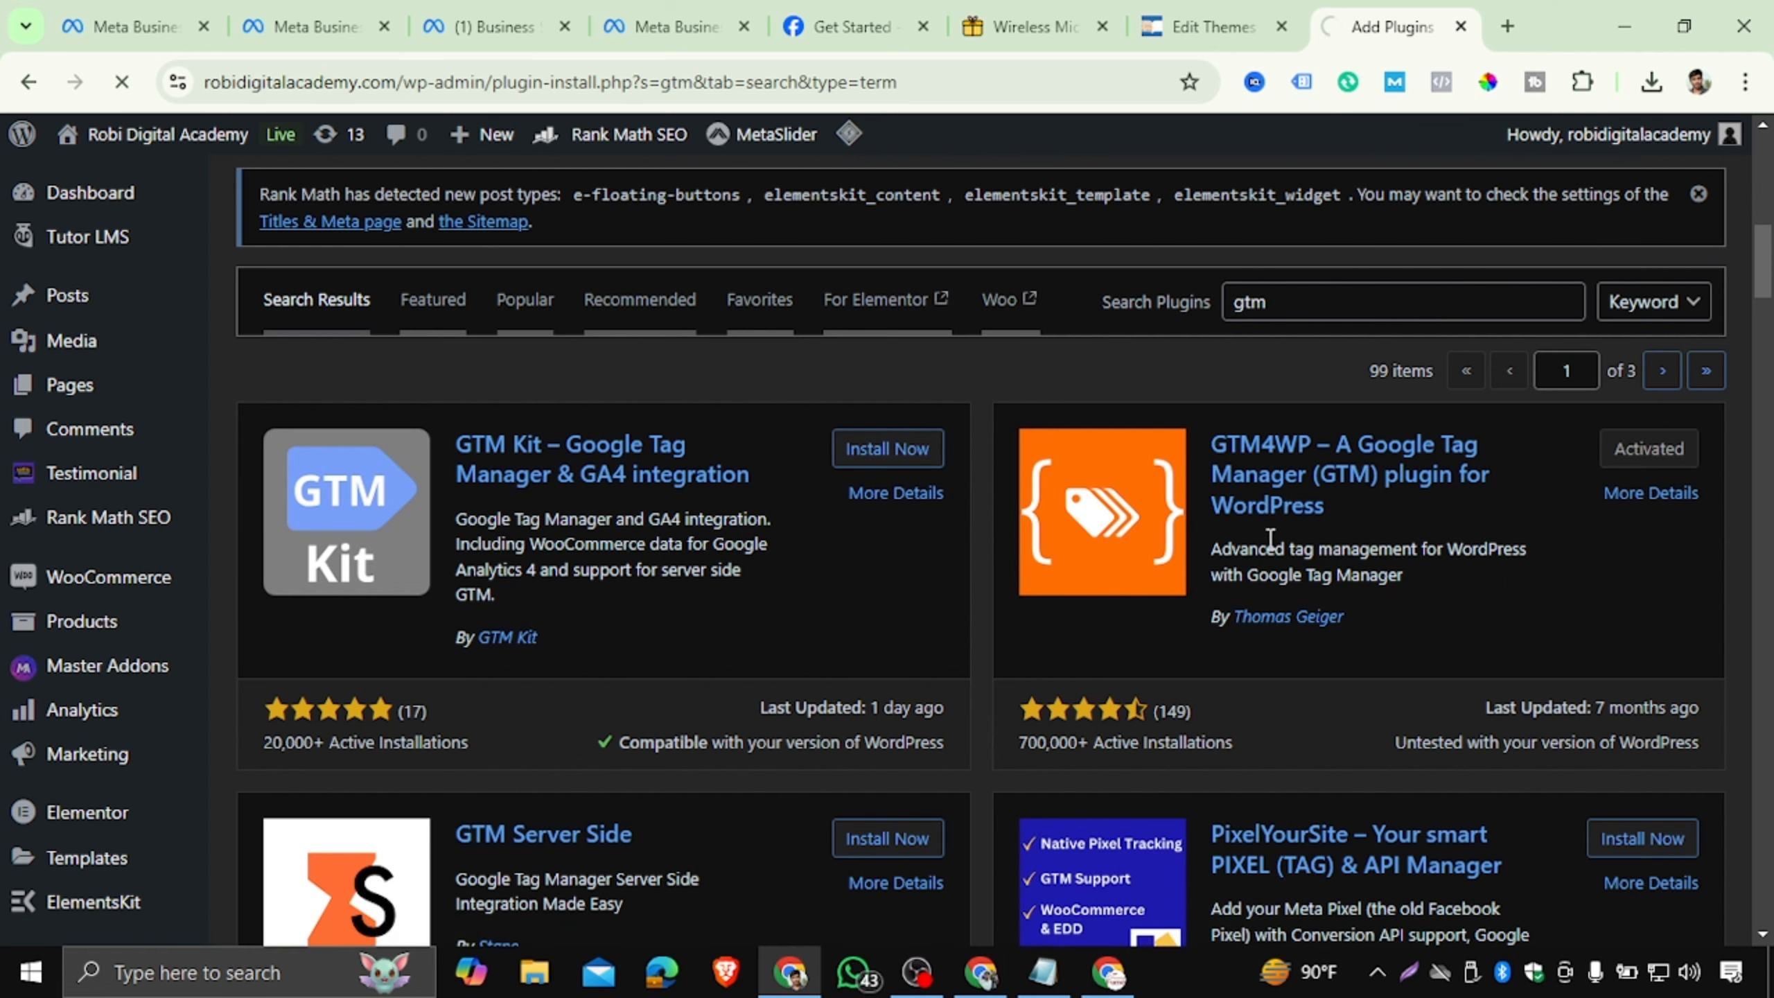
Open the site's General Settings page from the sidebar.
scroll(125, 587, "down", 5)
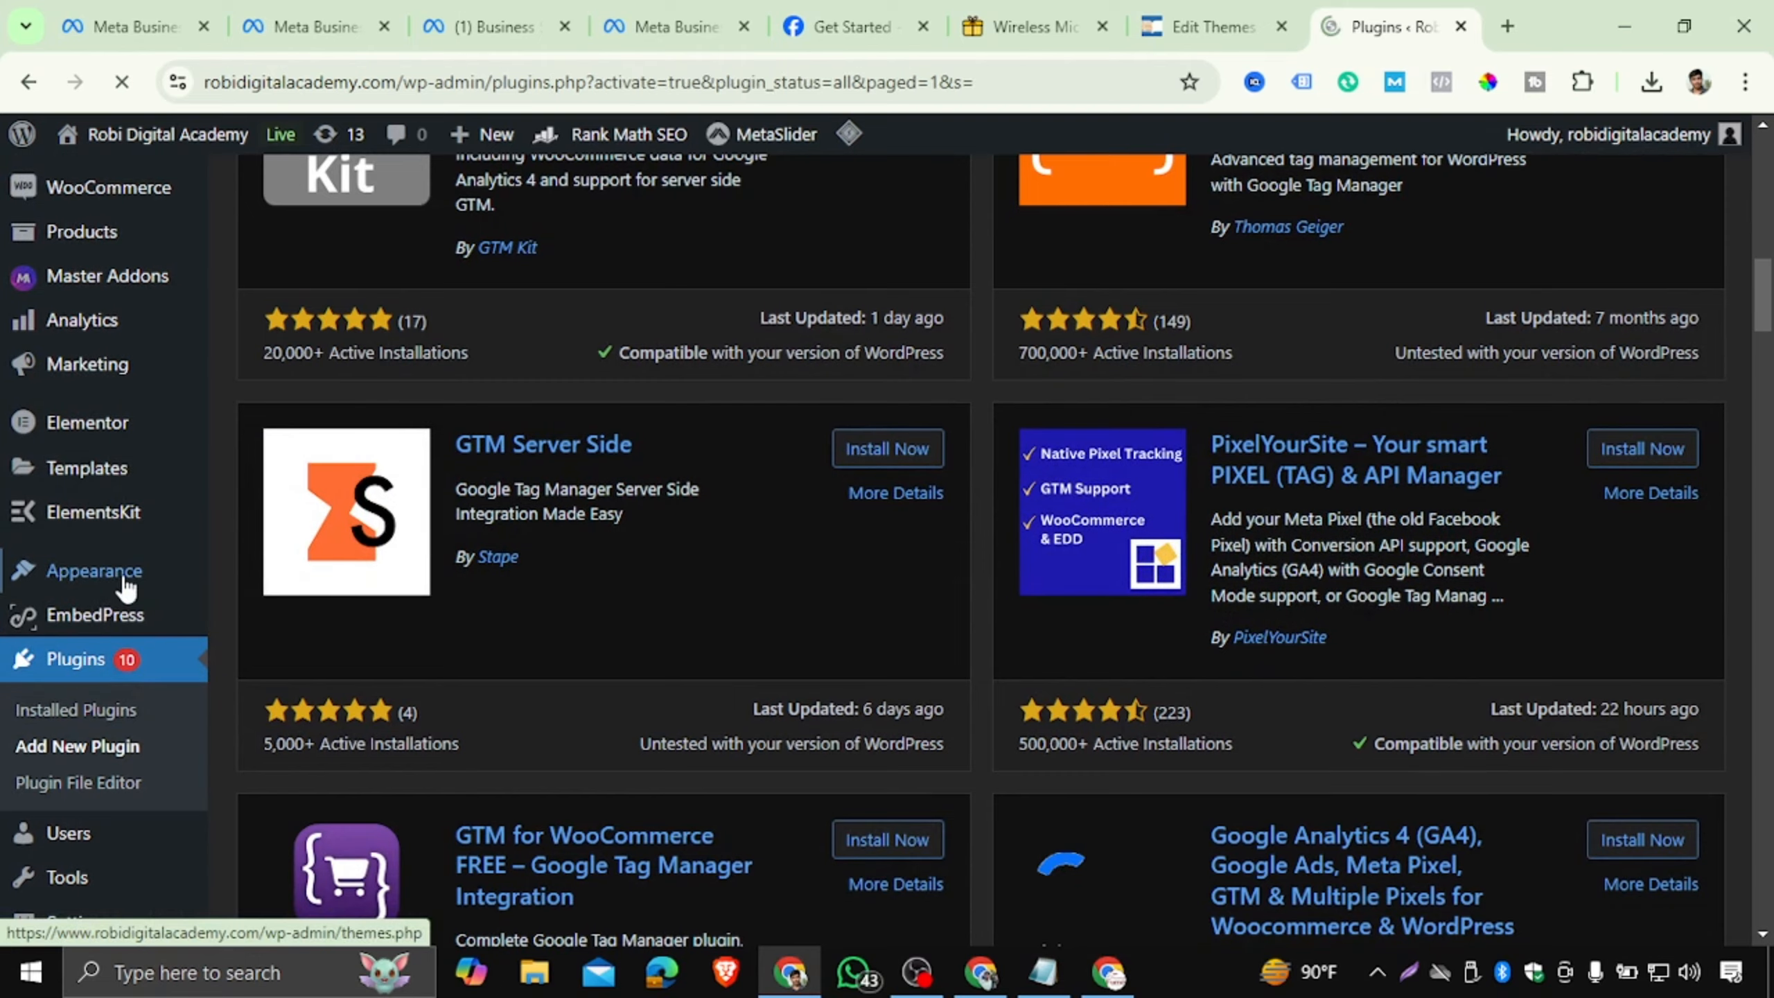
scroll(140, 691, "down", 8)
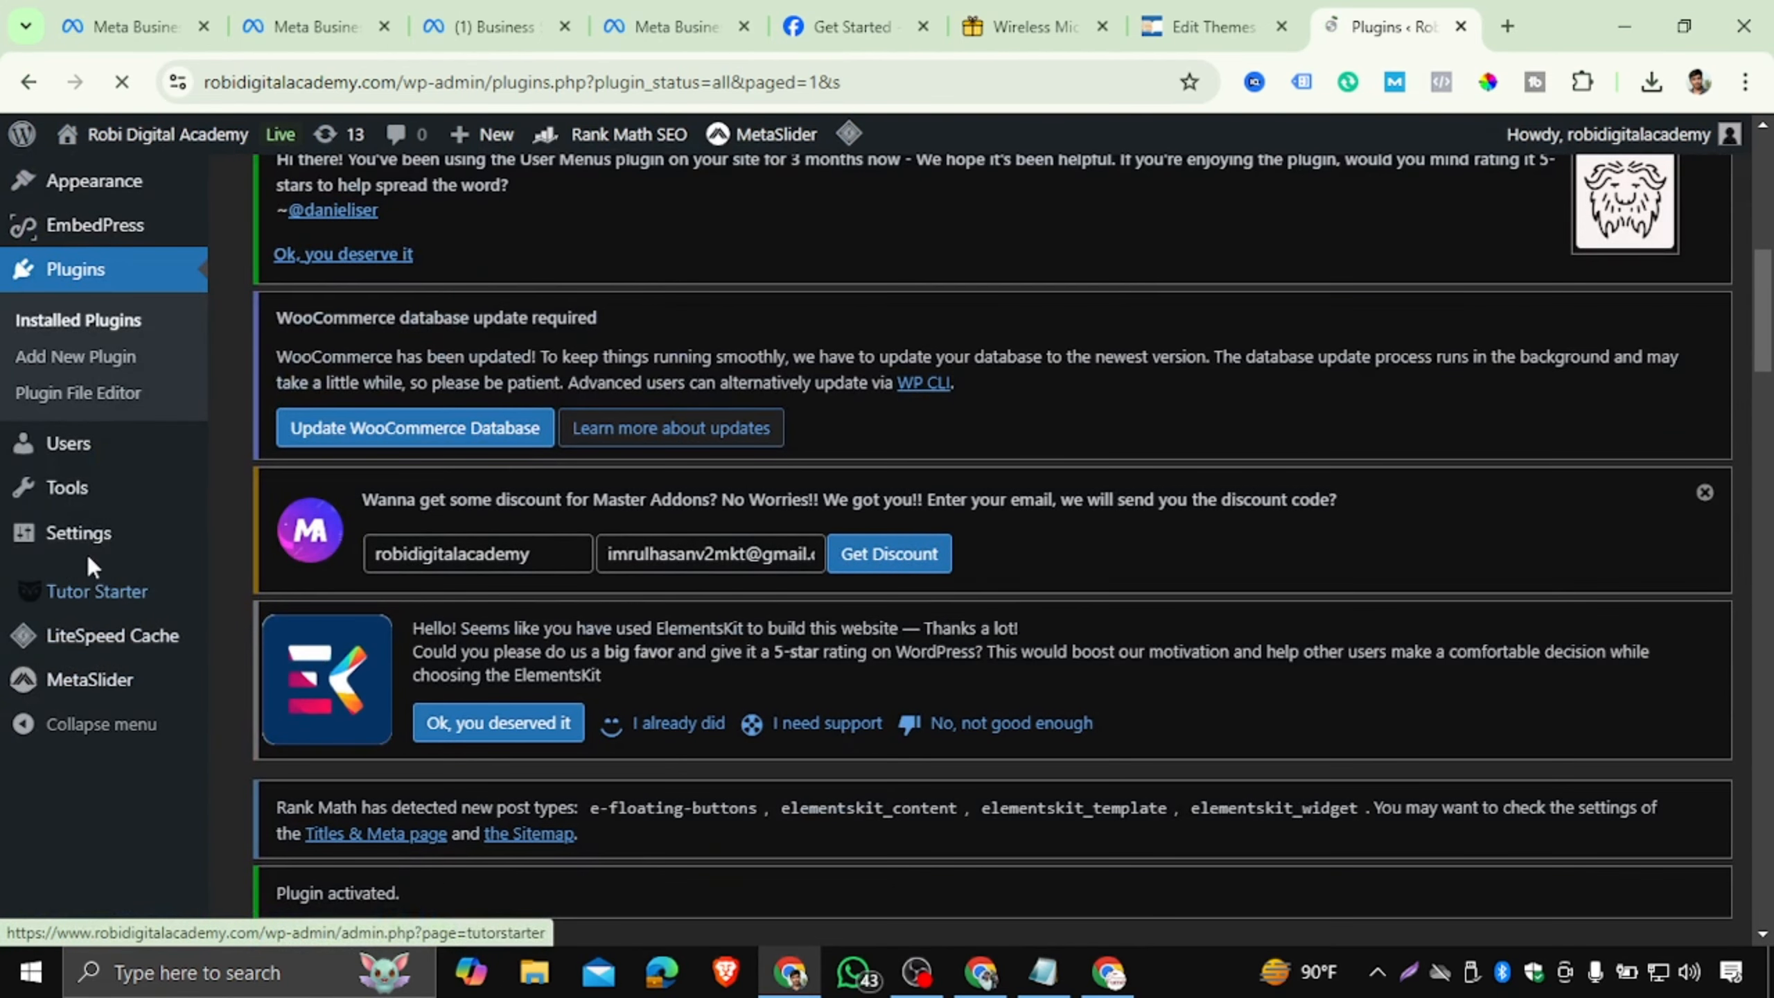
mouse_move(95, 544)
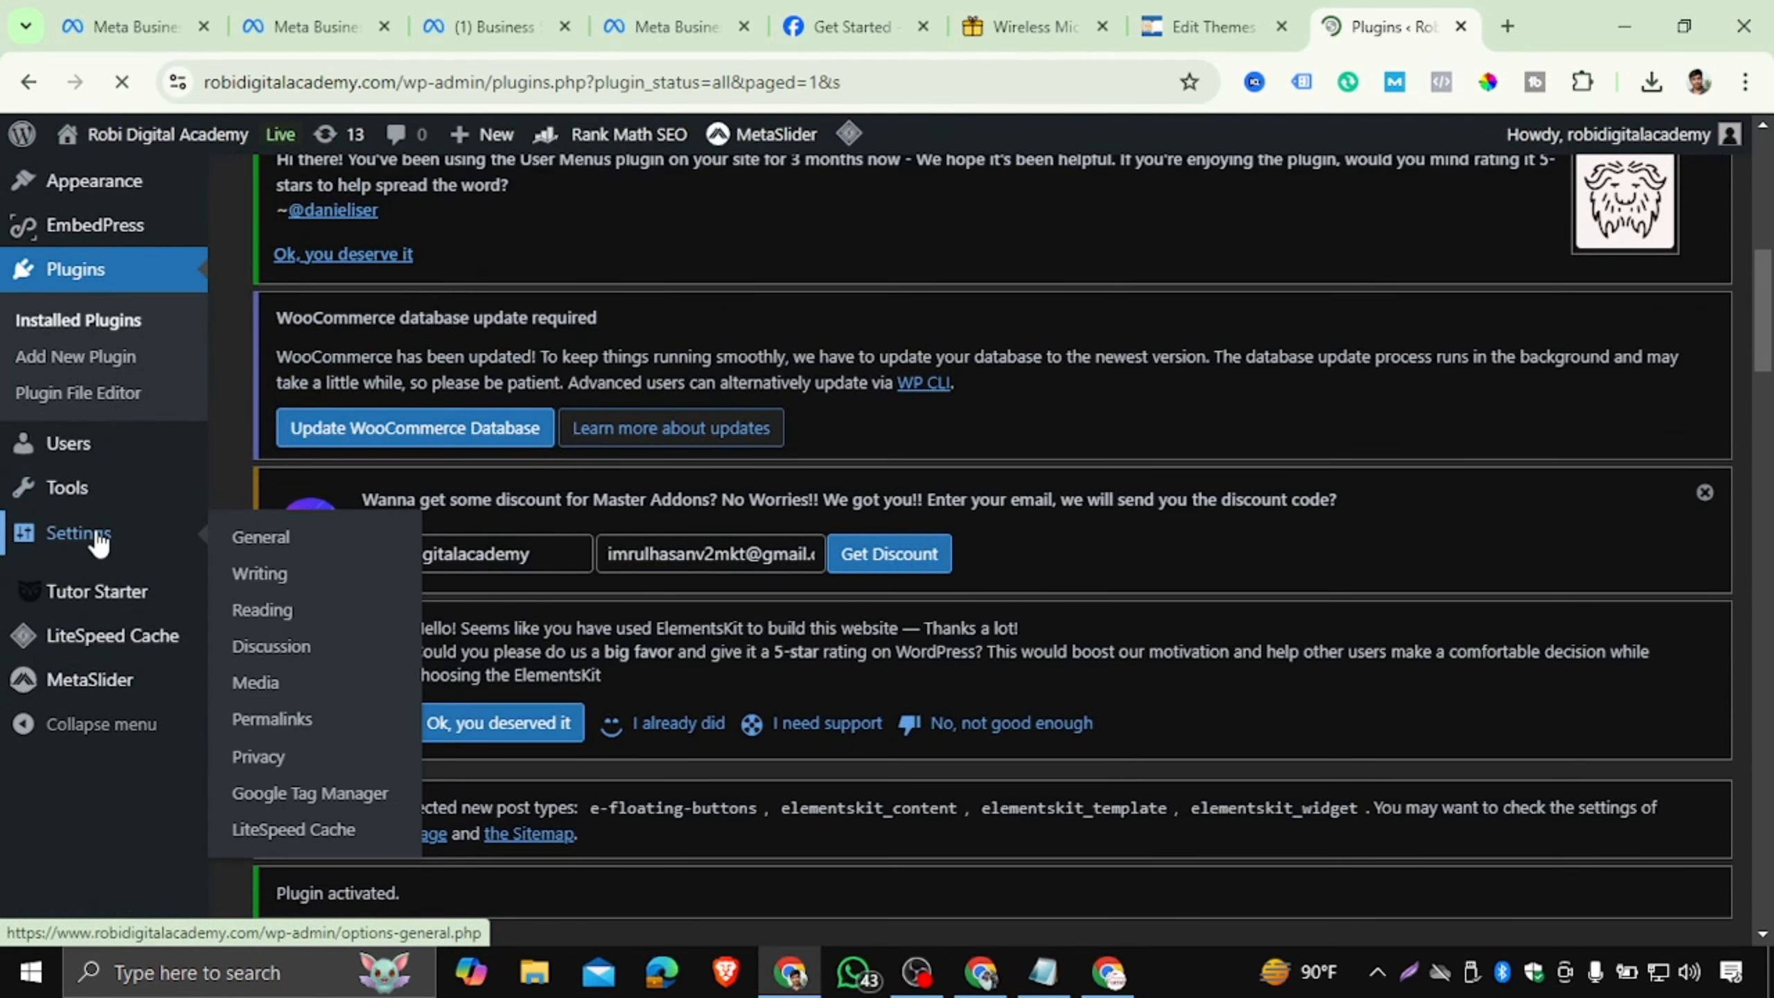
left_click(307, 811)
scroll(84, 698, "down", 5)
scroll(83, 687, "down", 8)
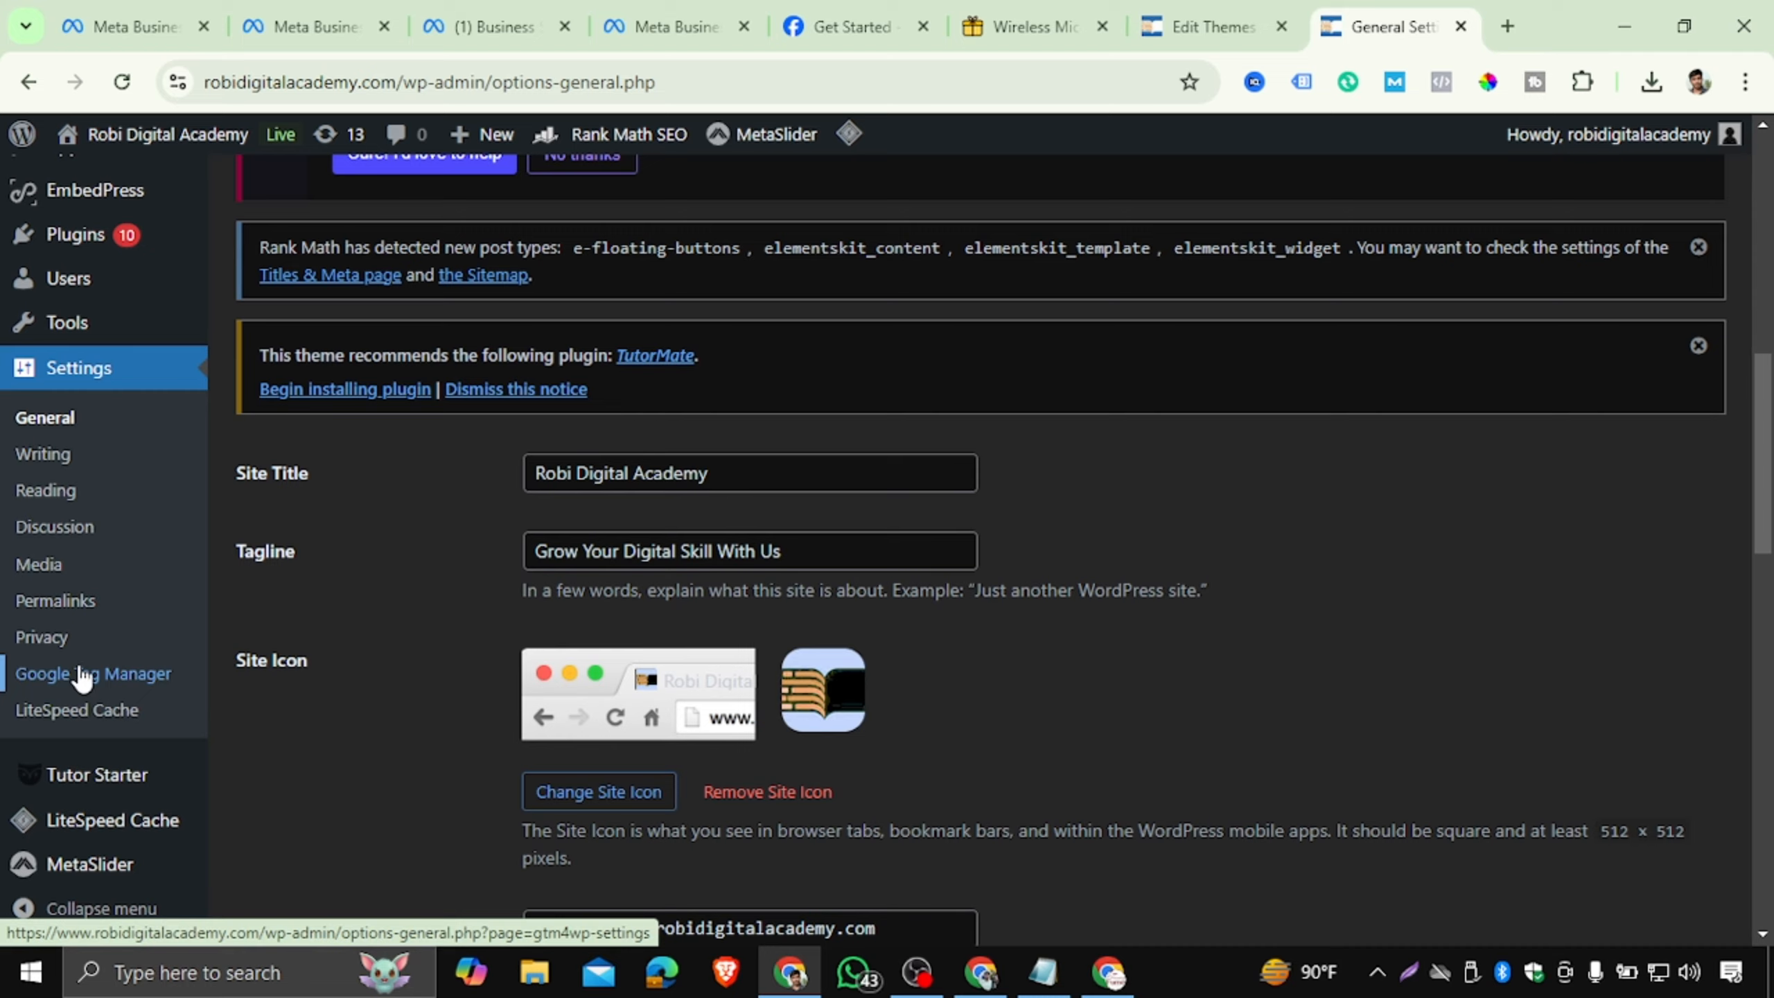
Open the GTM4WP Google Tag Manager settings and select the empty Google Tag Manager ID field.
left_click(111, 674)
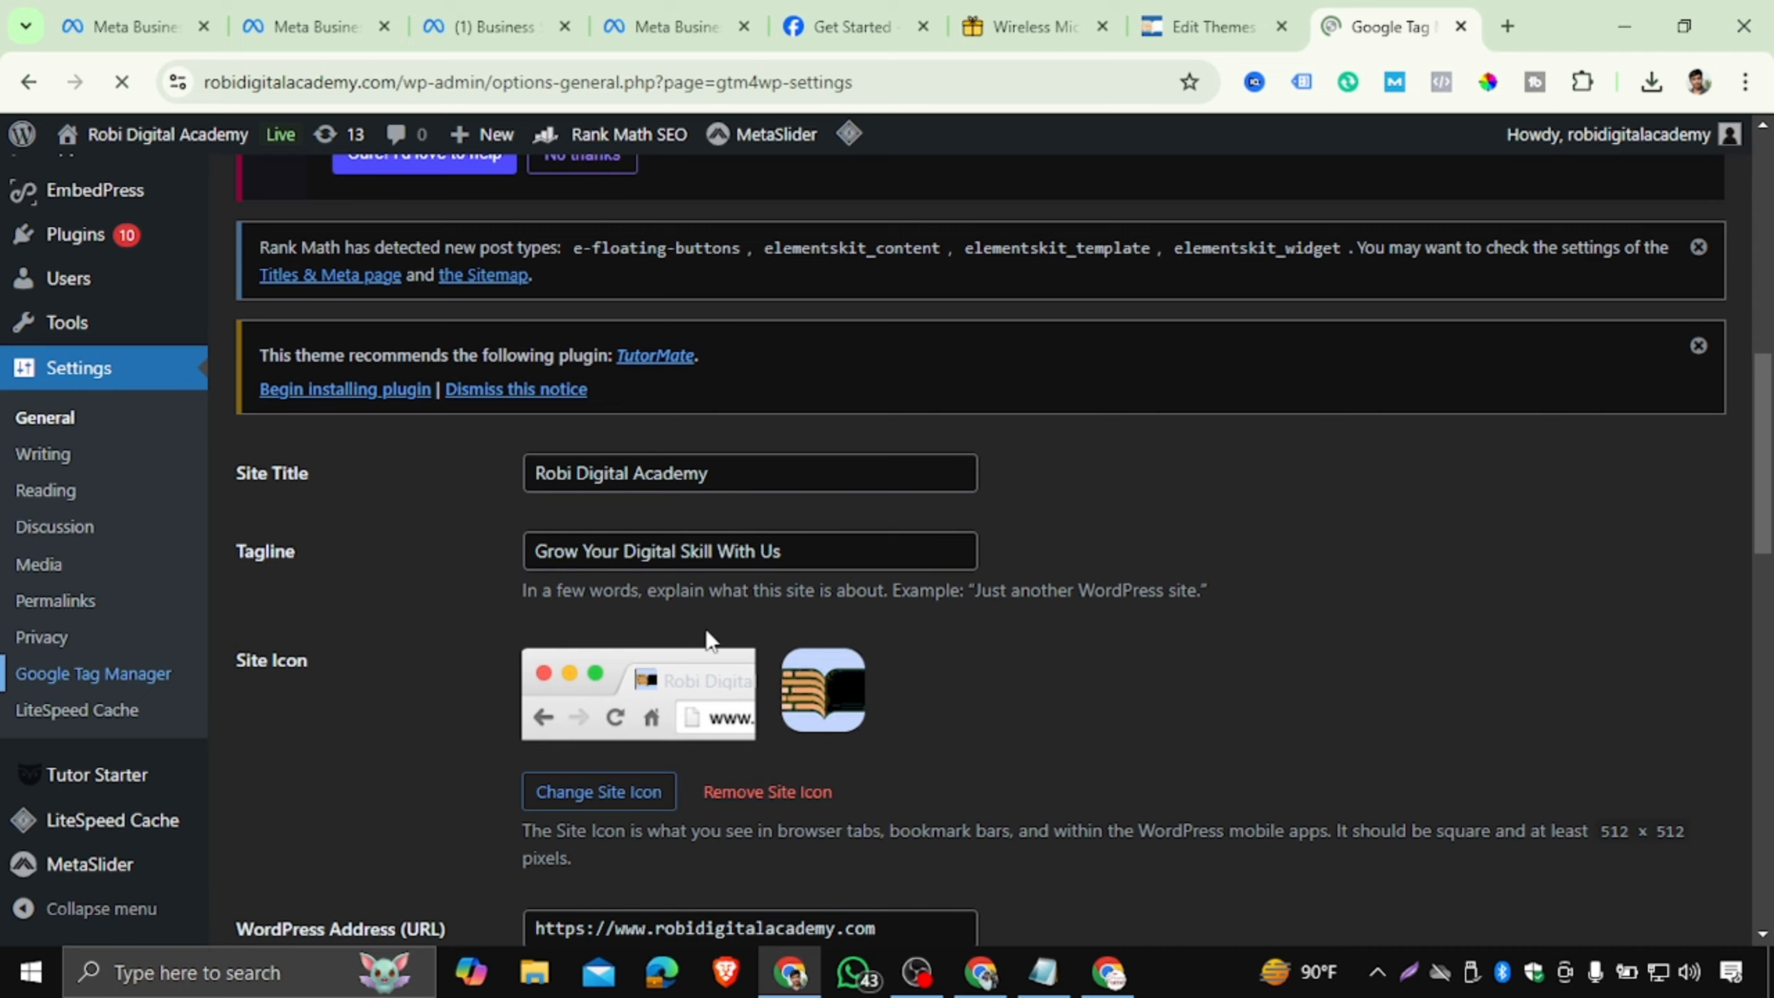
scroll(597, 482, "down", 5)
scroll(599, 482, "down", 8)
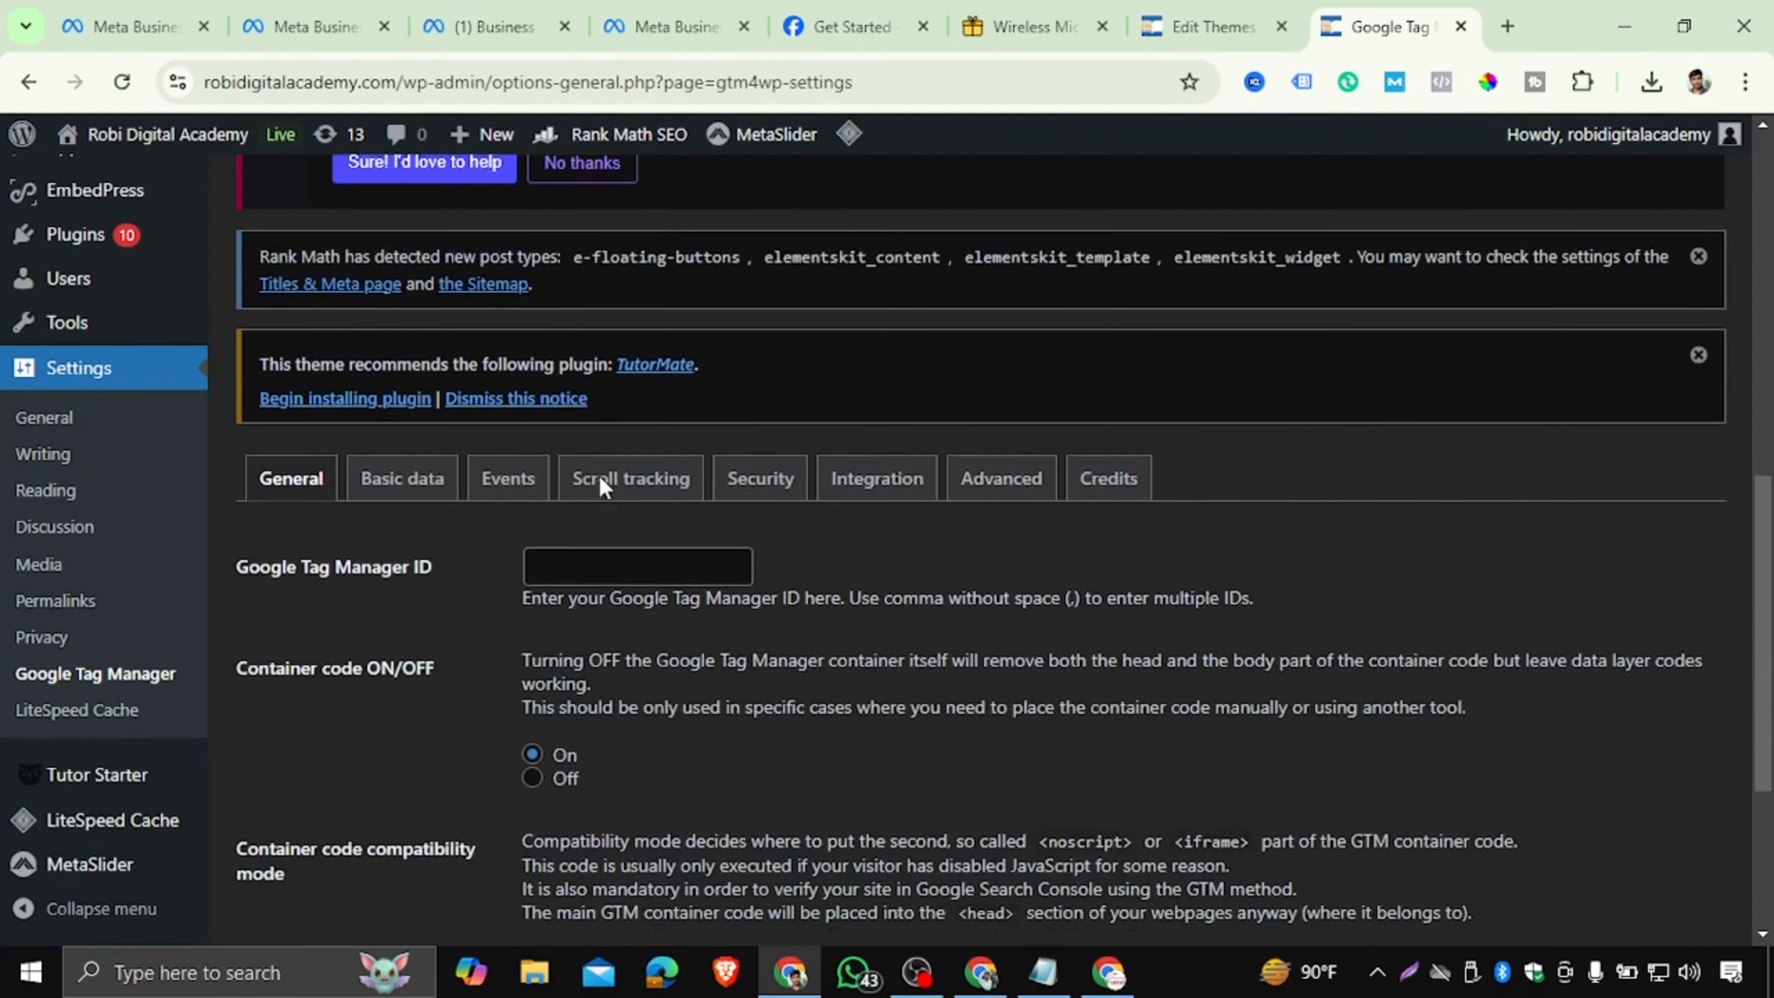
scroll(602, 492, "up", 2)
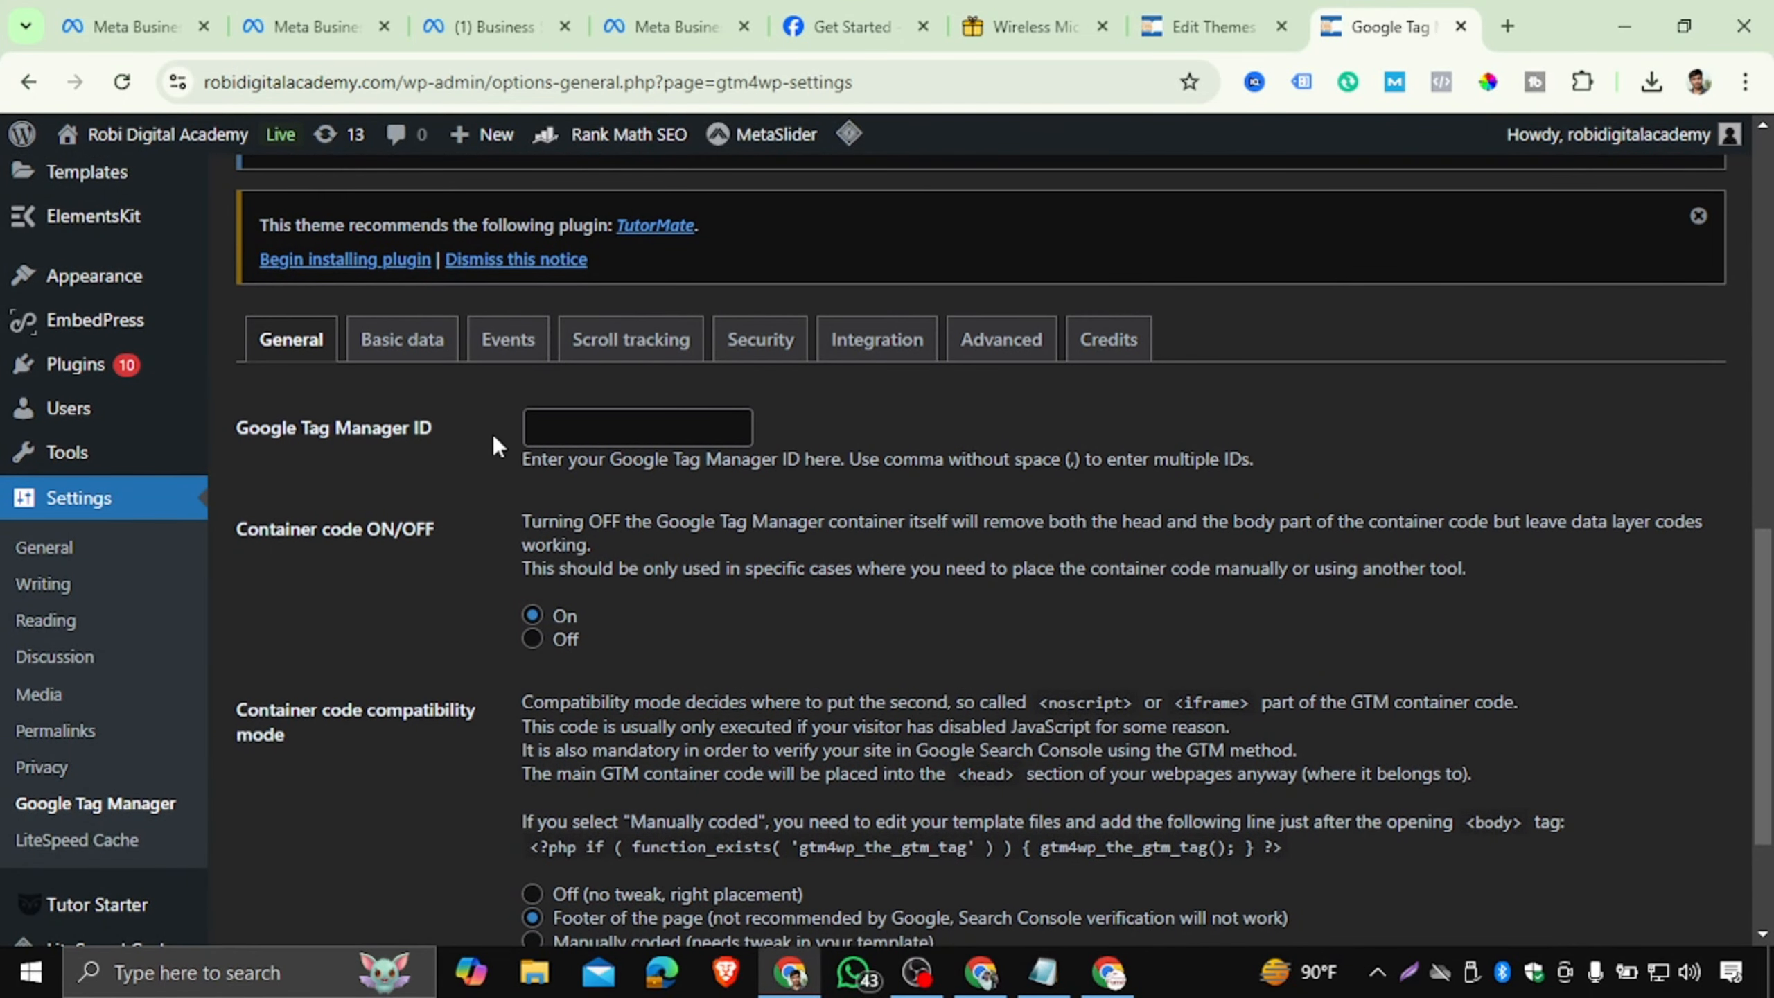
left_click(554, 427)
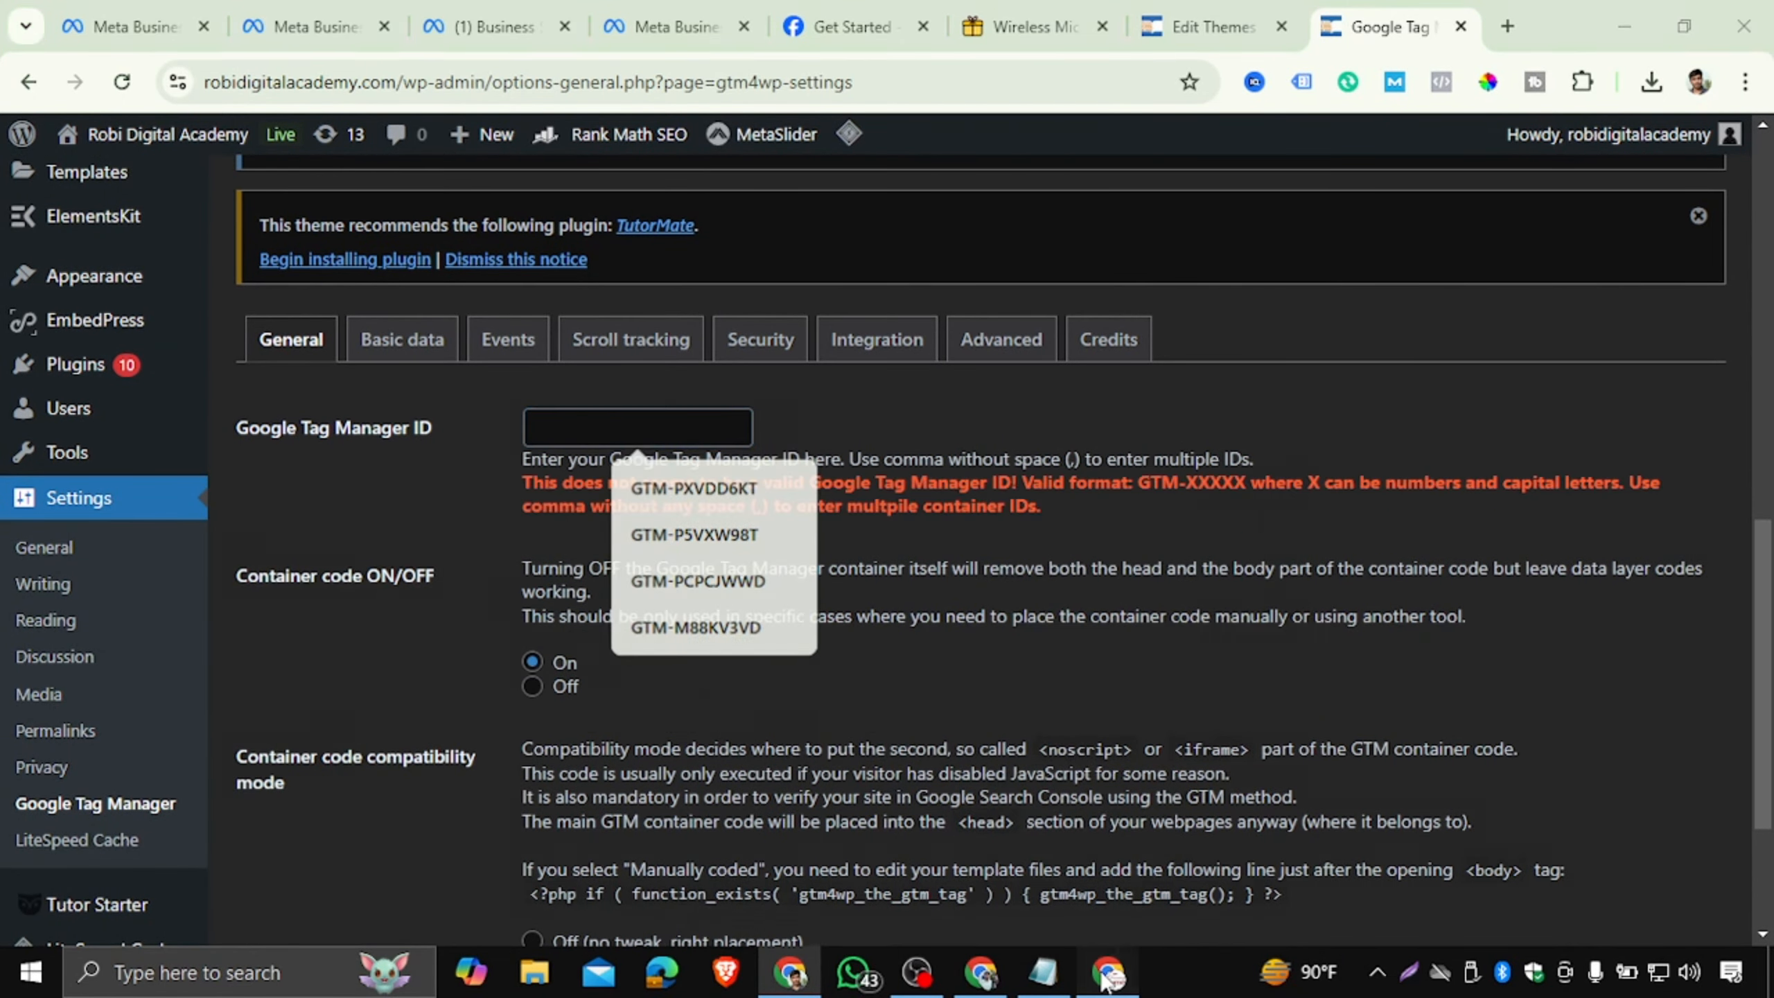
Copy GTM-T9FPRDDP from the GTM workspace and paste it into the Google Tag Manager ID field.
left_click(1107, 974)
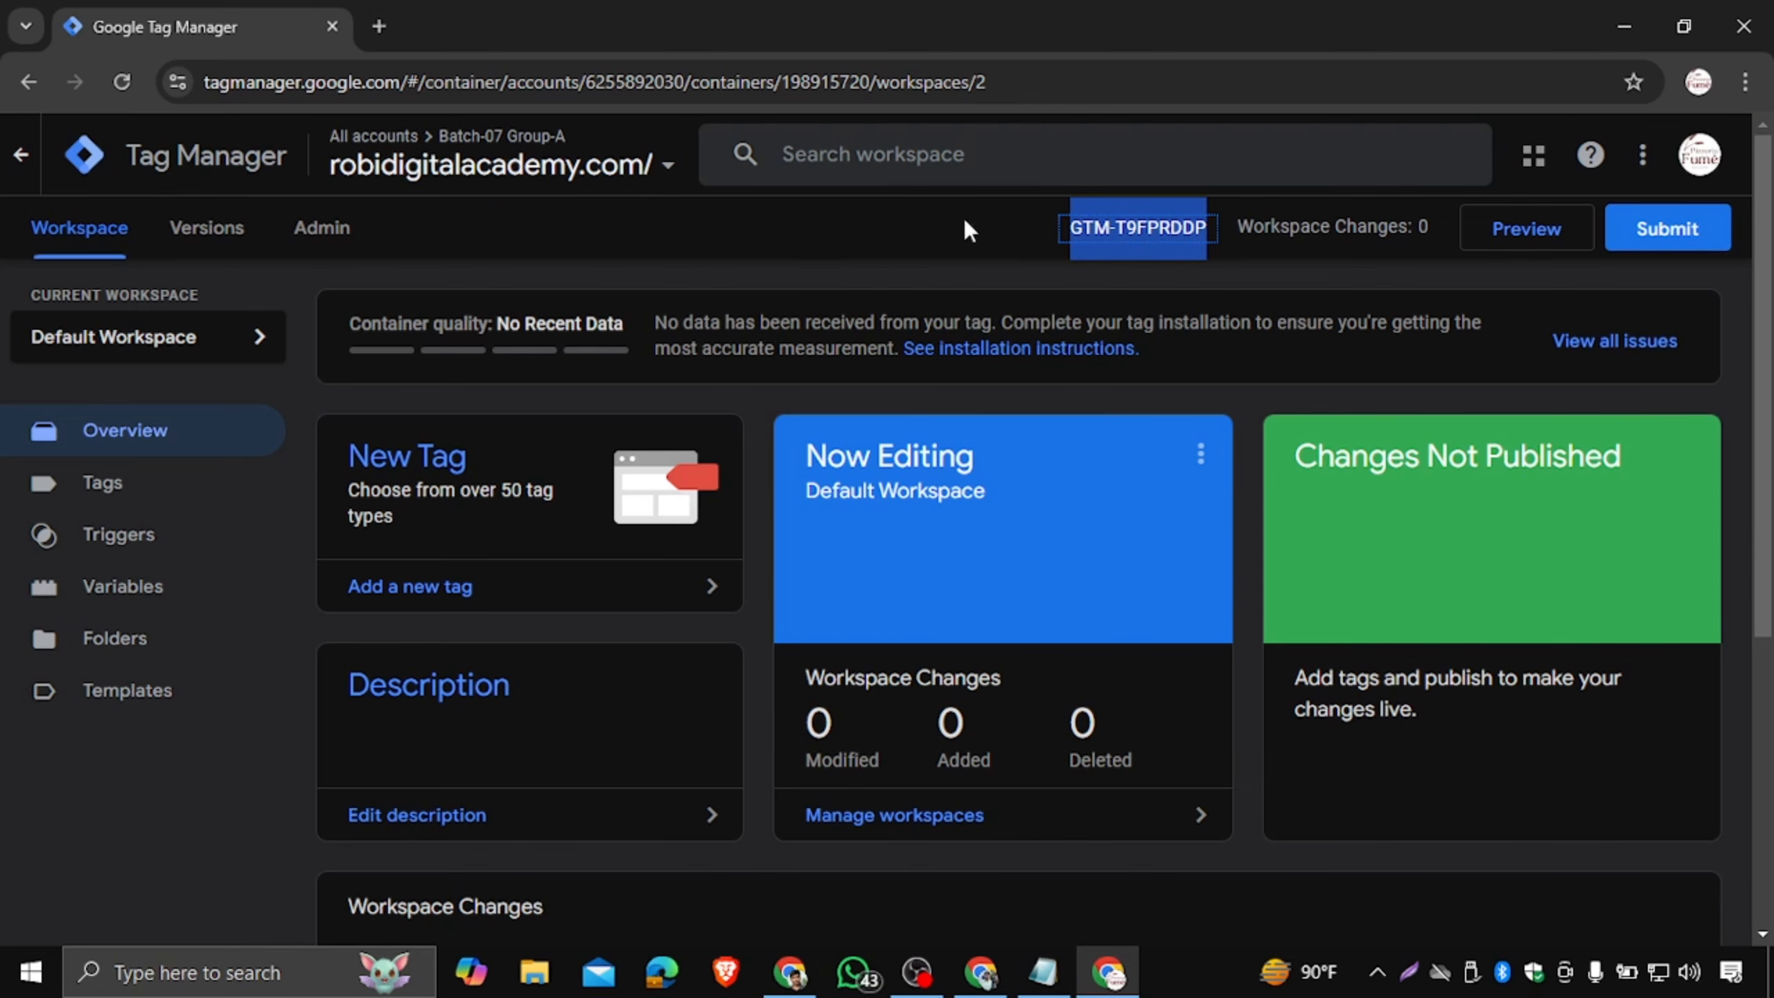
right_click(1142, 237)
left_click(1189, 519)
left_click(792, 972)
left_click(650, 429)
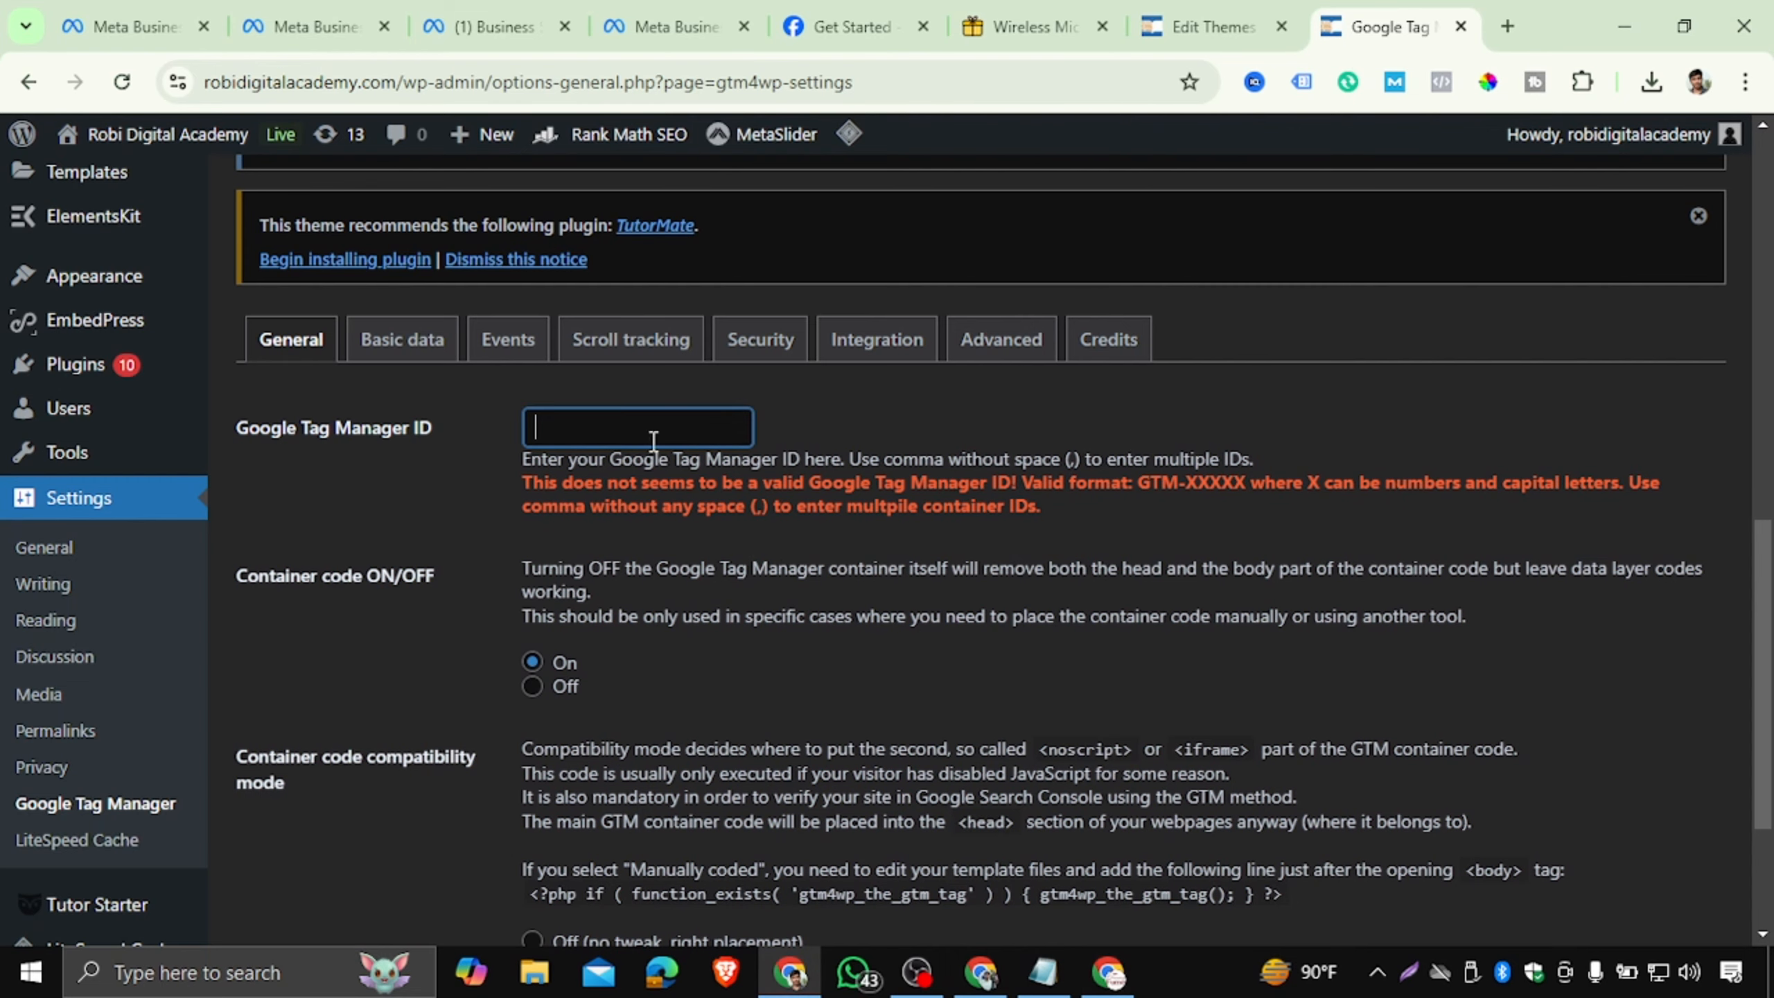
right_click(621, 414)
left_click(699, 673)
scroll(581, 690, "down", 3)
scroll(581, 690, "down", 1)
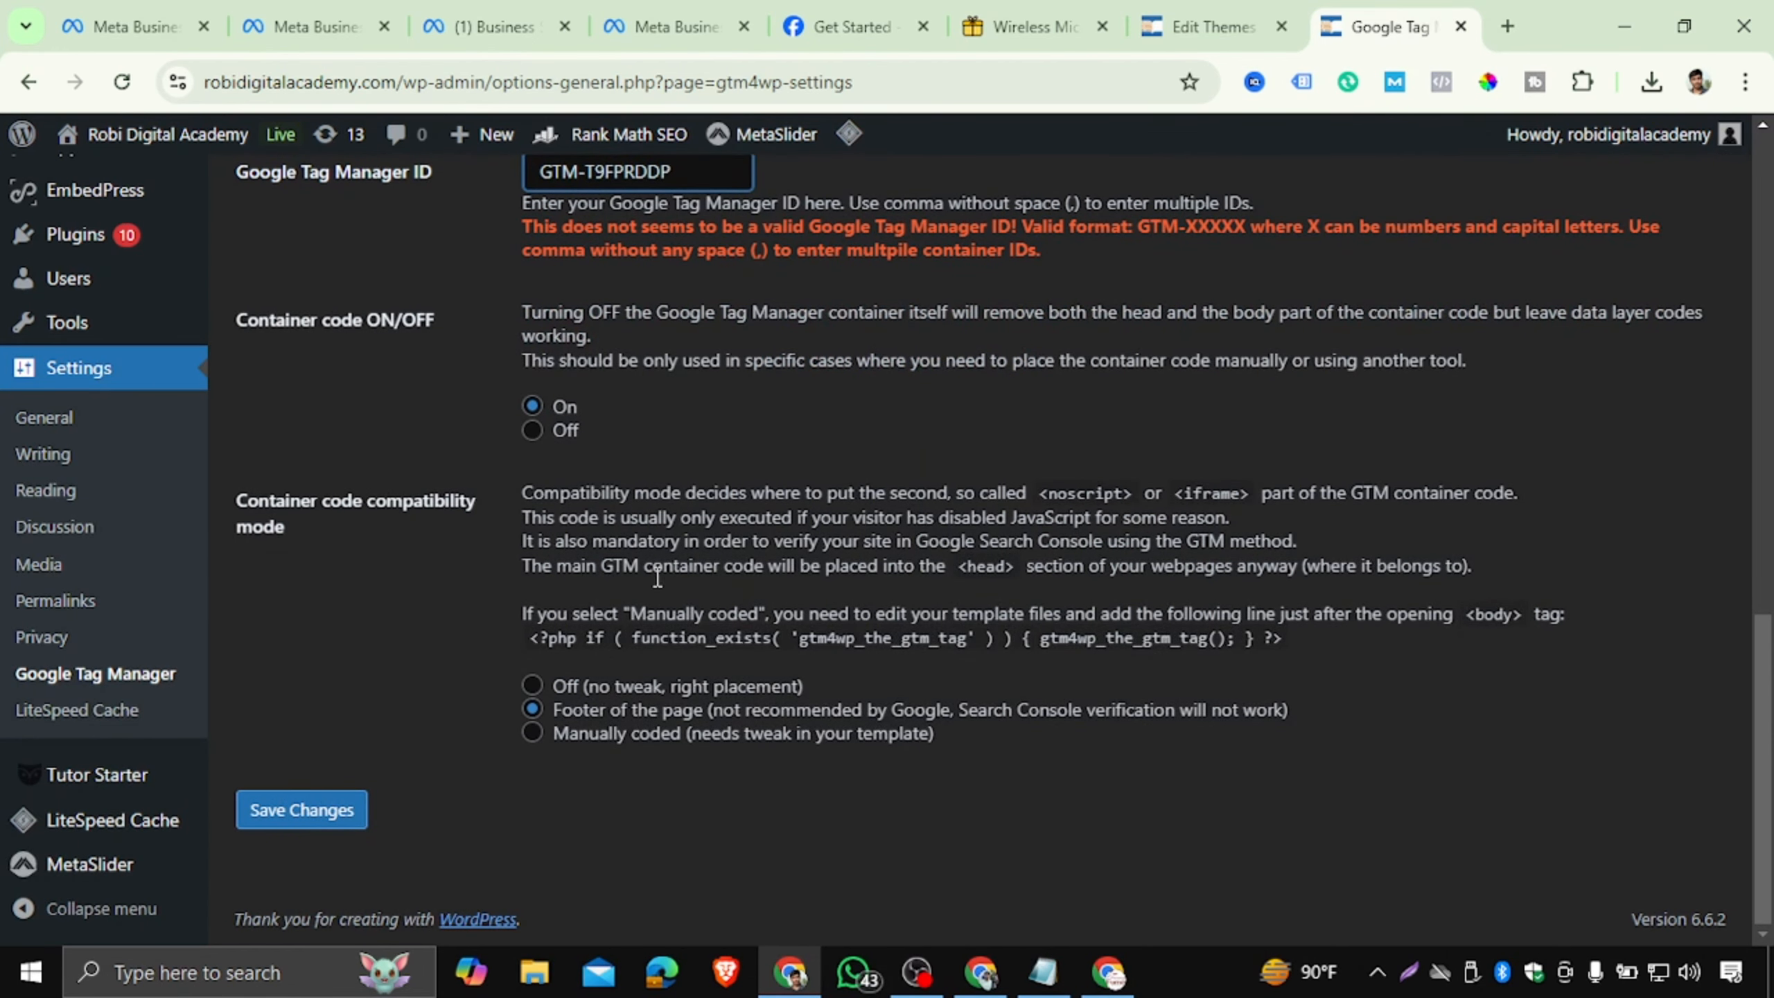
Save the ID, then set Container code ON/OFF to On and save the GTM4WP settings again.
left_click(314, 823)
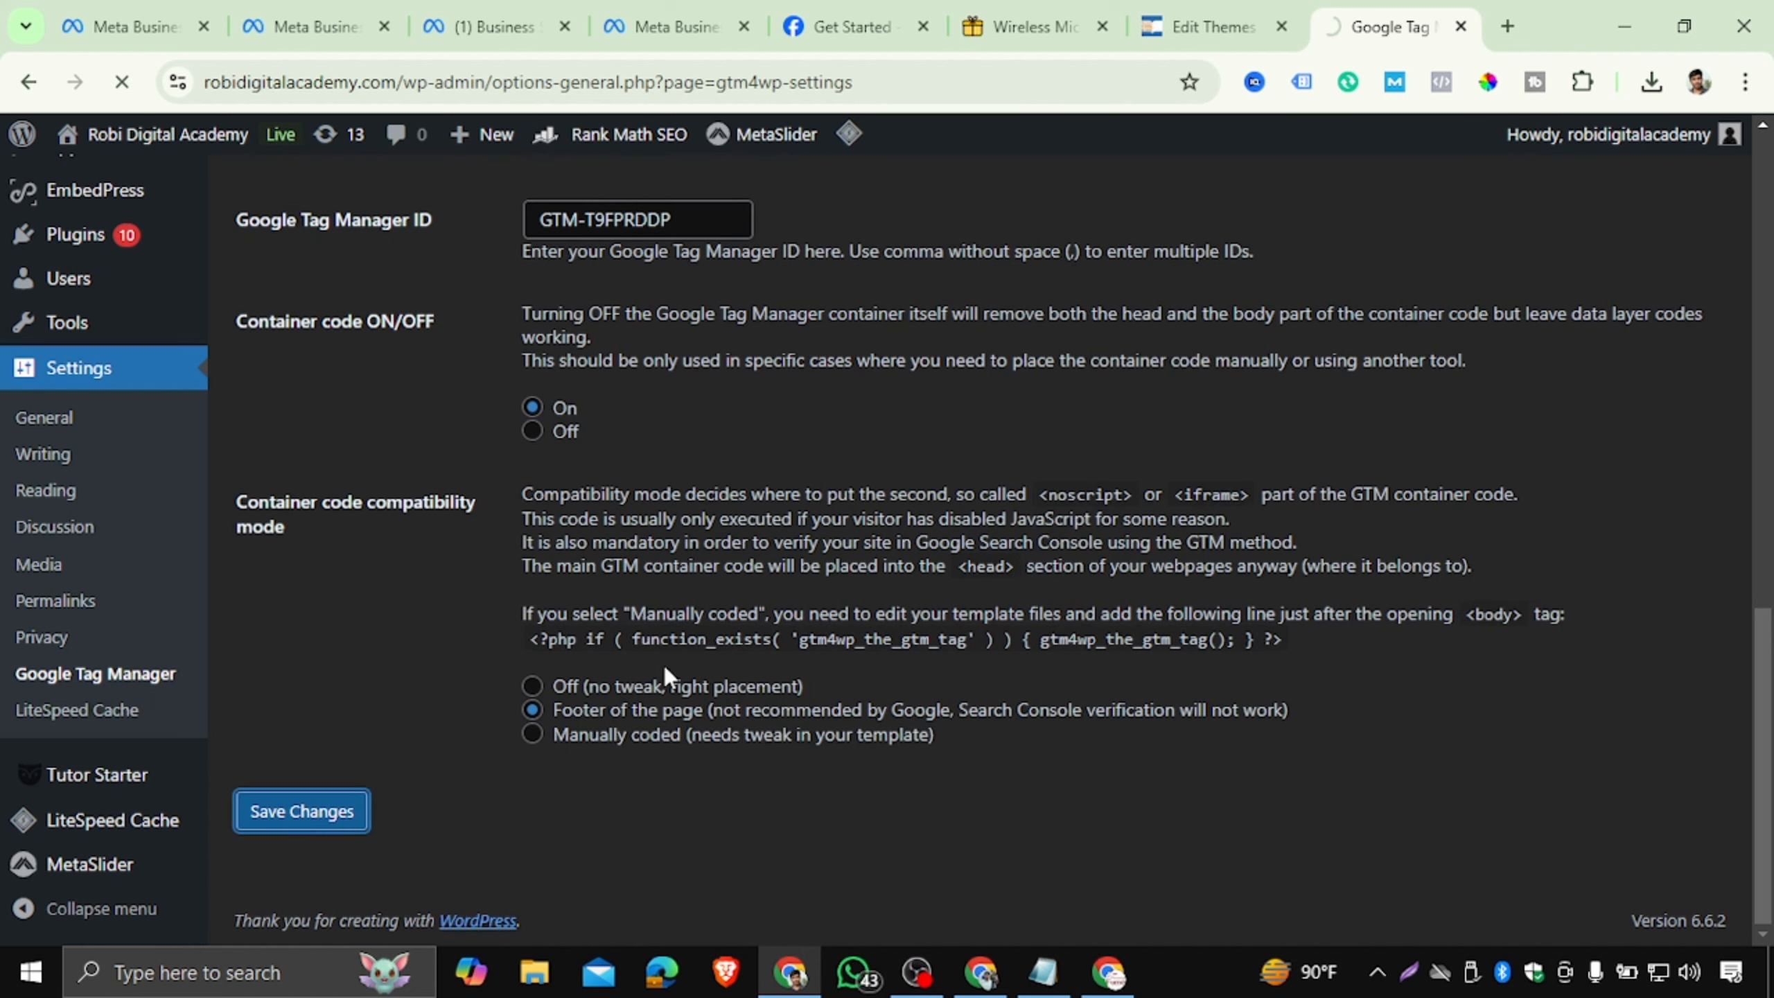
scroll(671, 634, "down", 2)
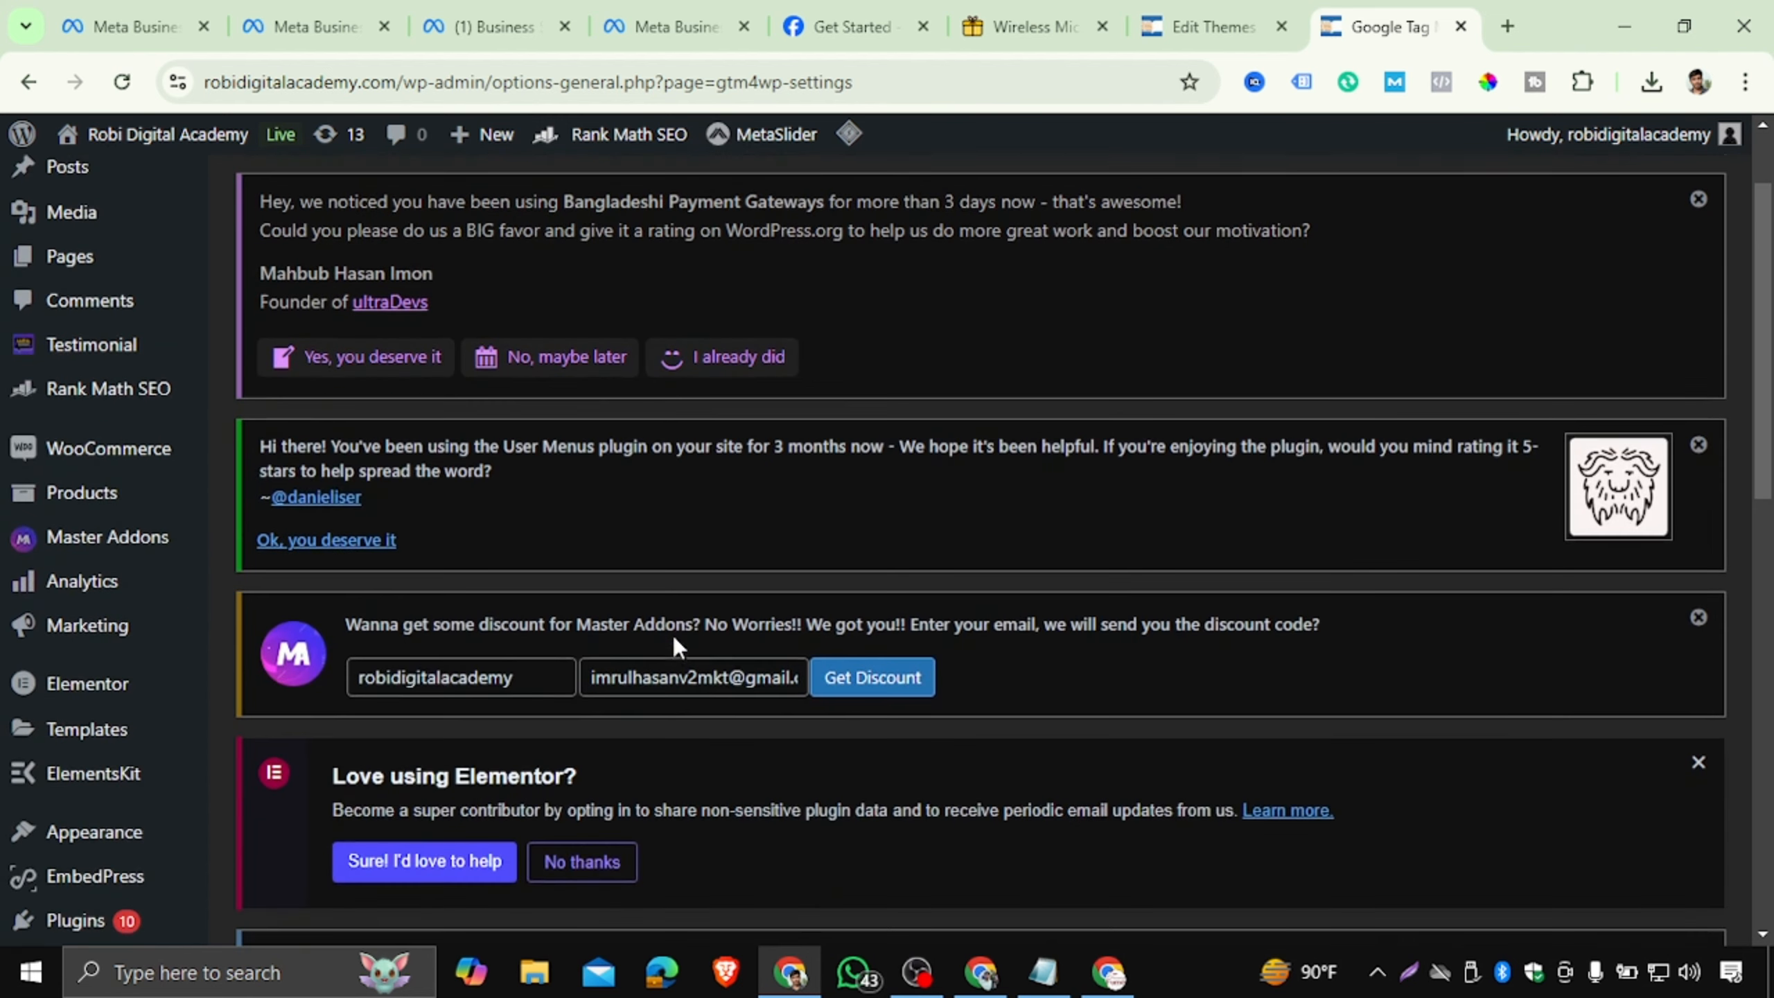
scroll(676, 625, "down", 6)
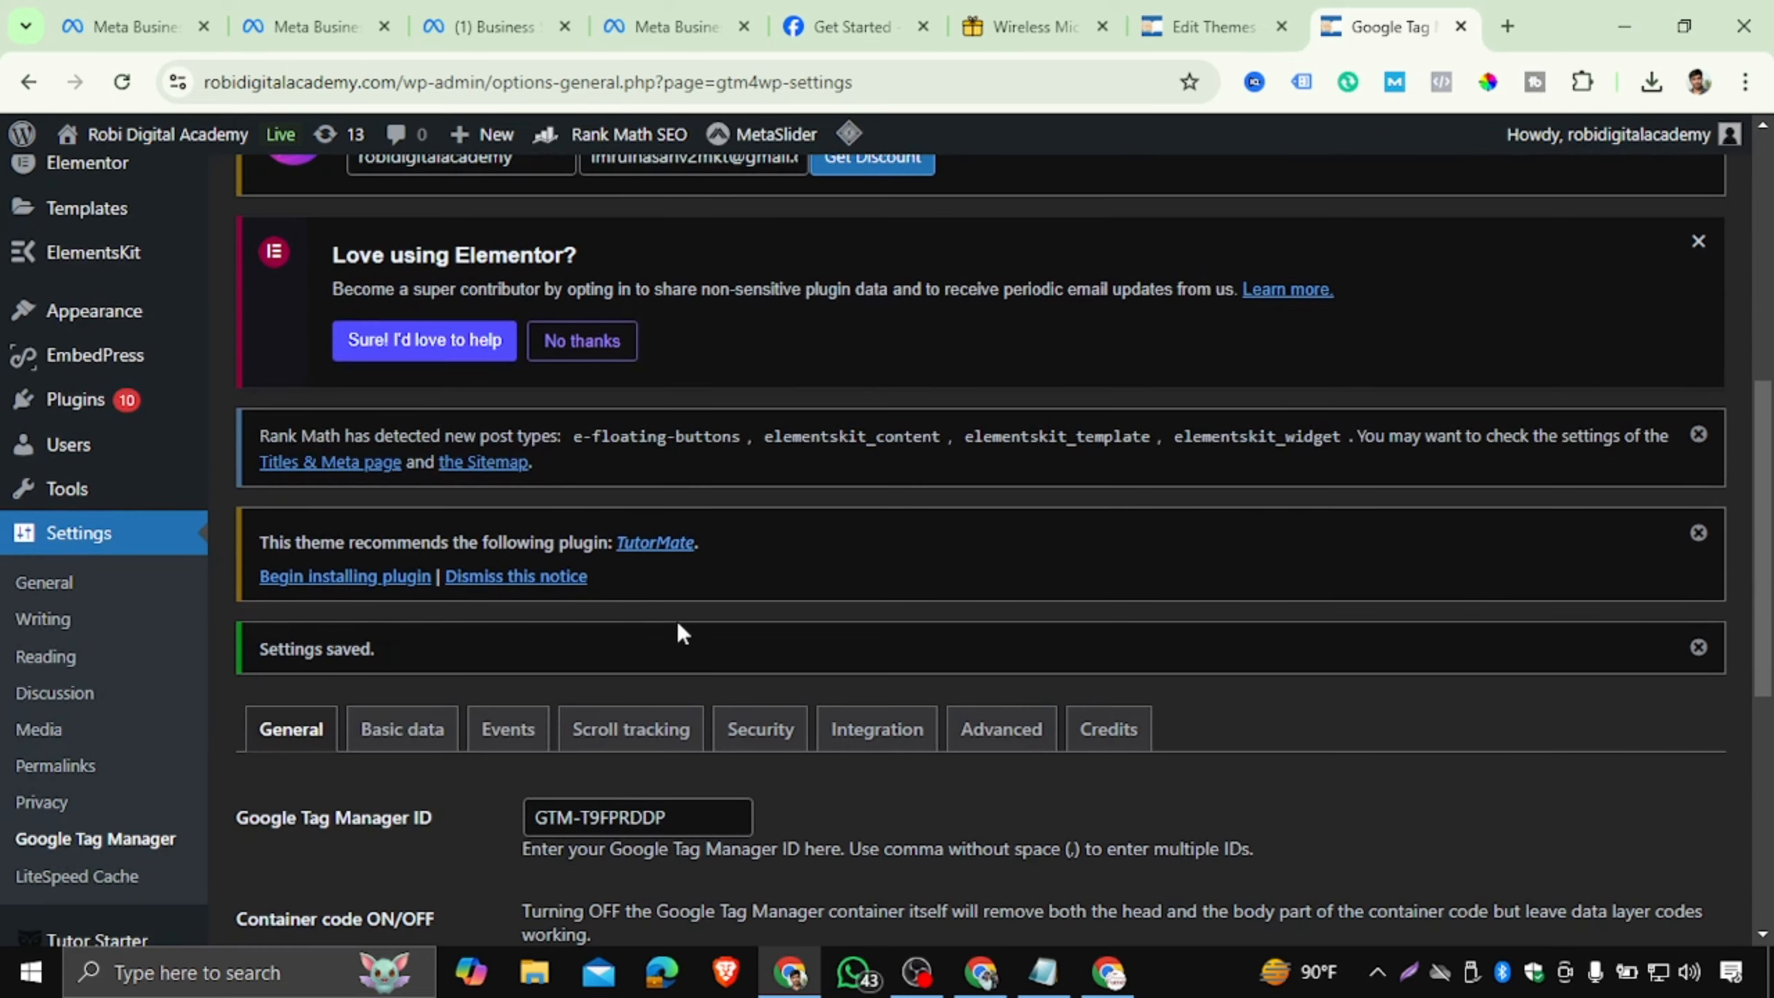
scroll(692, 615, "down", 5)
scroll(702, 615, "down", 2)
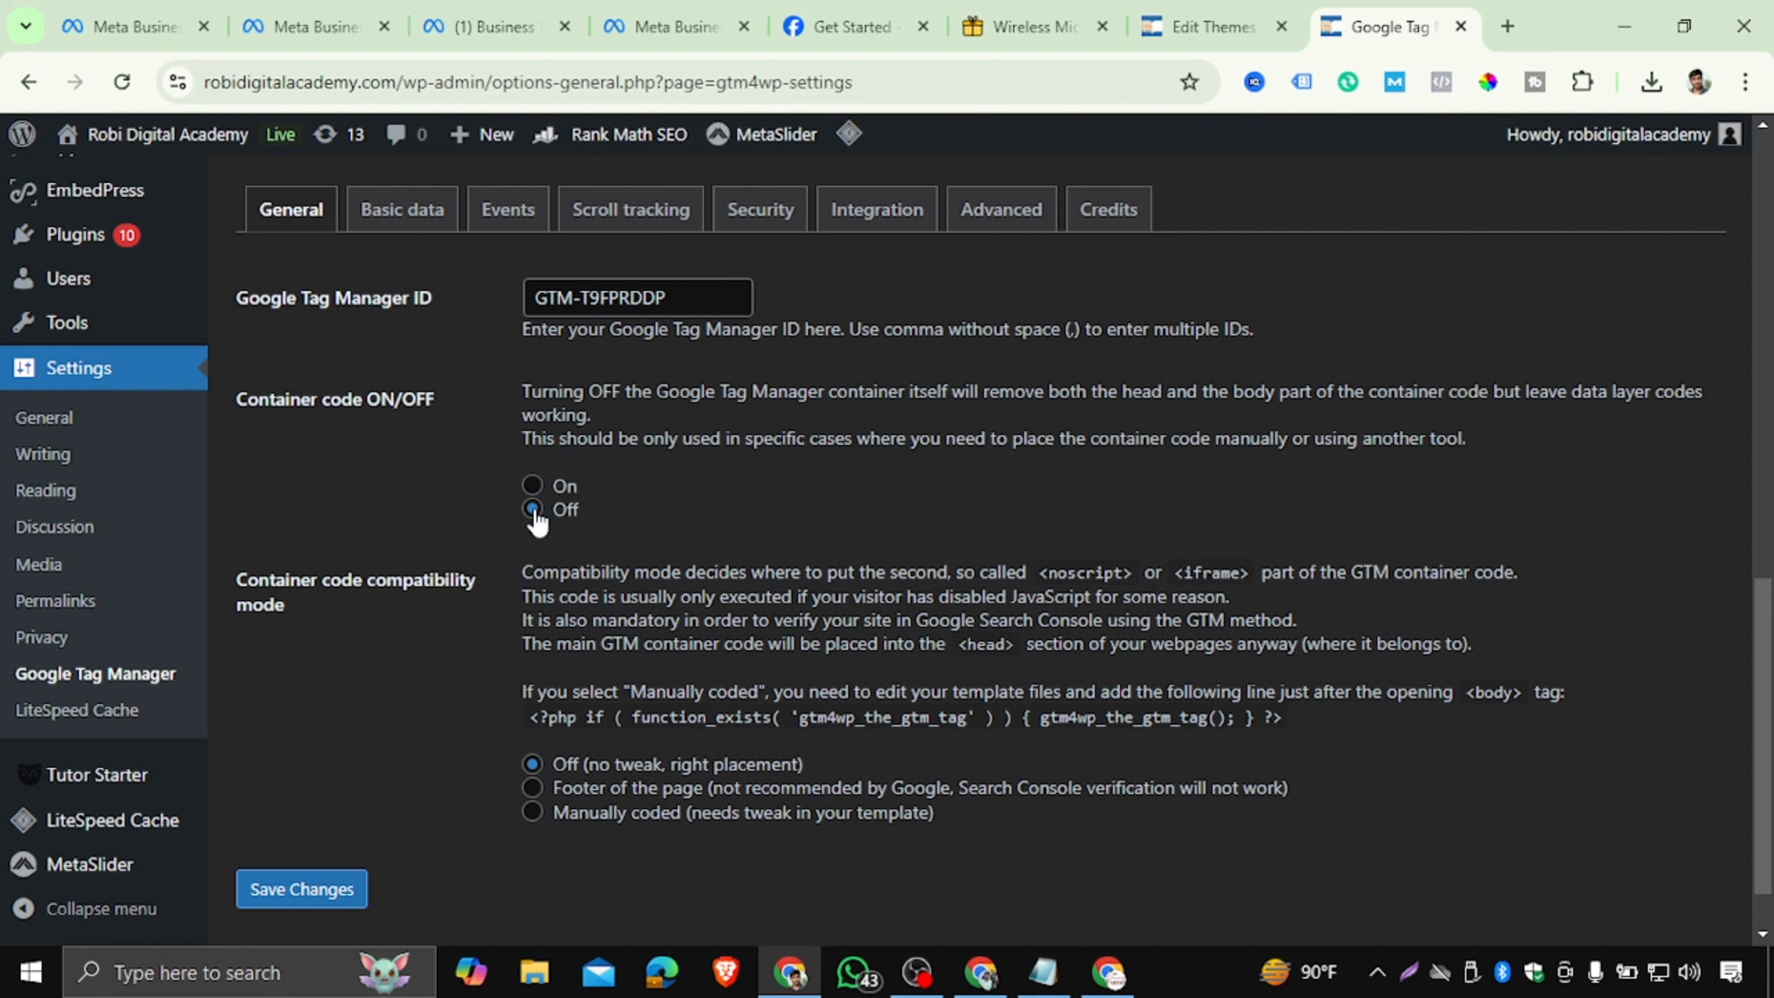
left_click(532, 485)
left_click(318, 887)
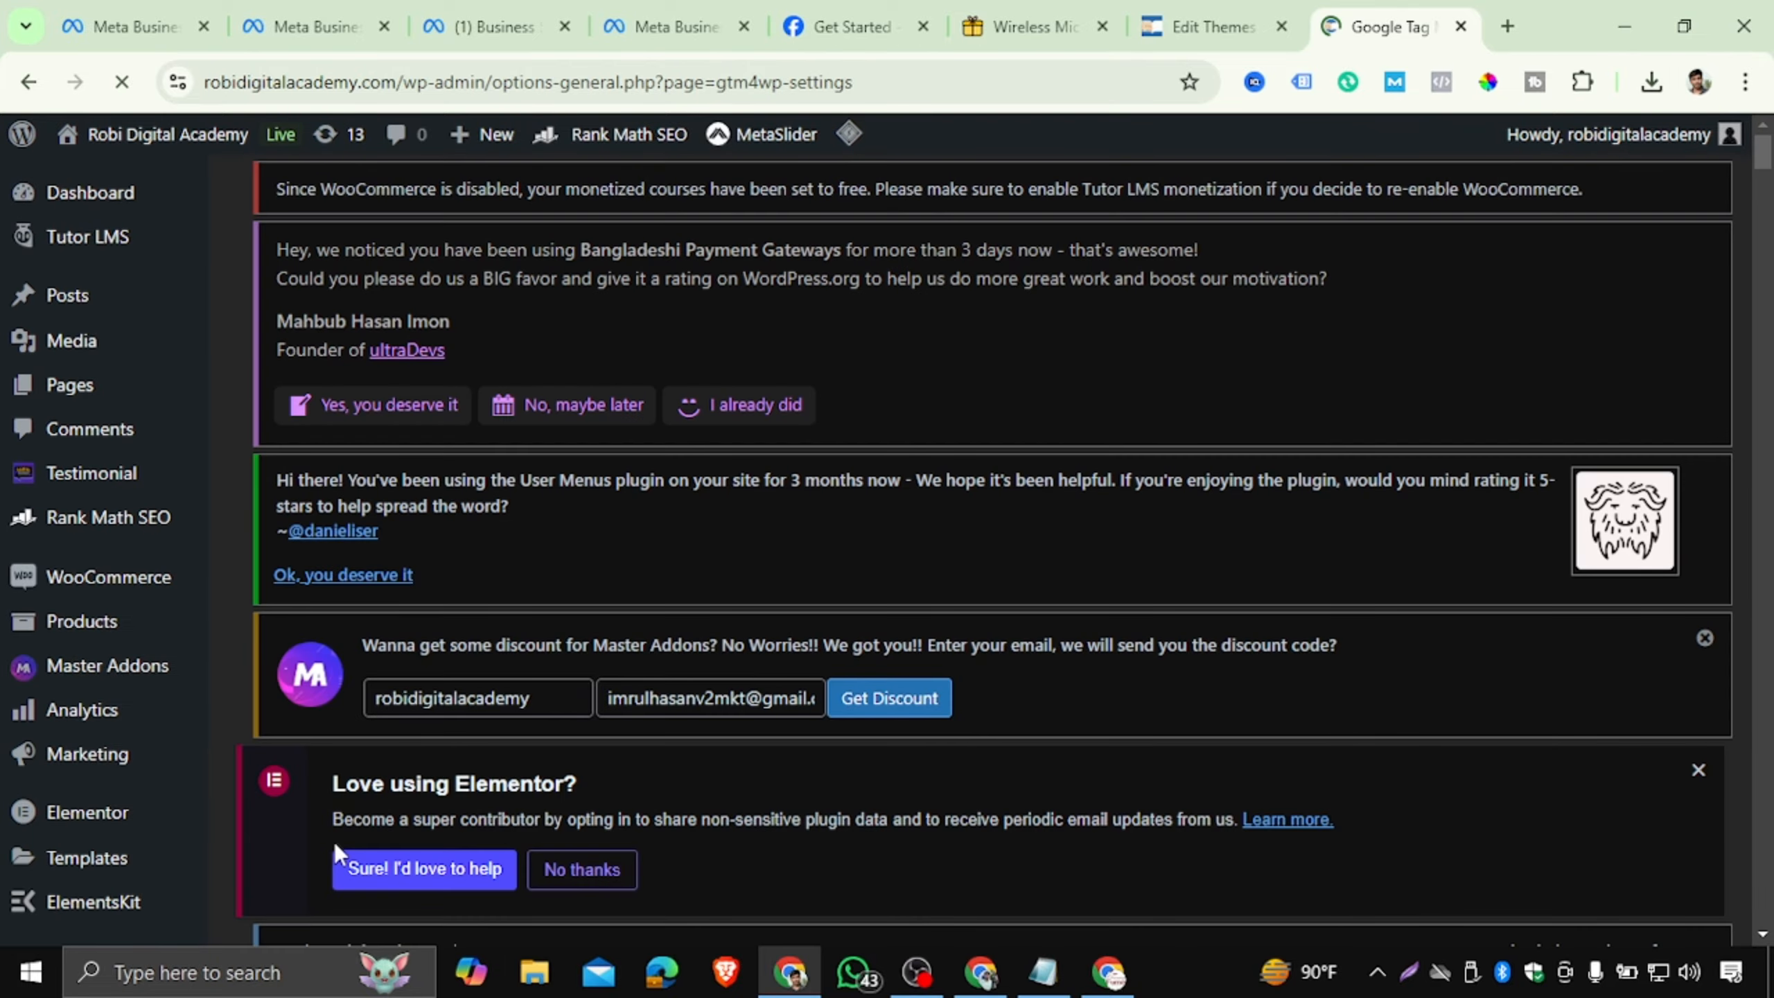
scroll(487, 693, "down", 10)
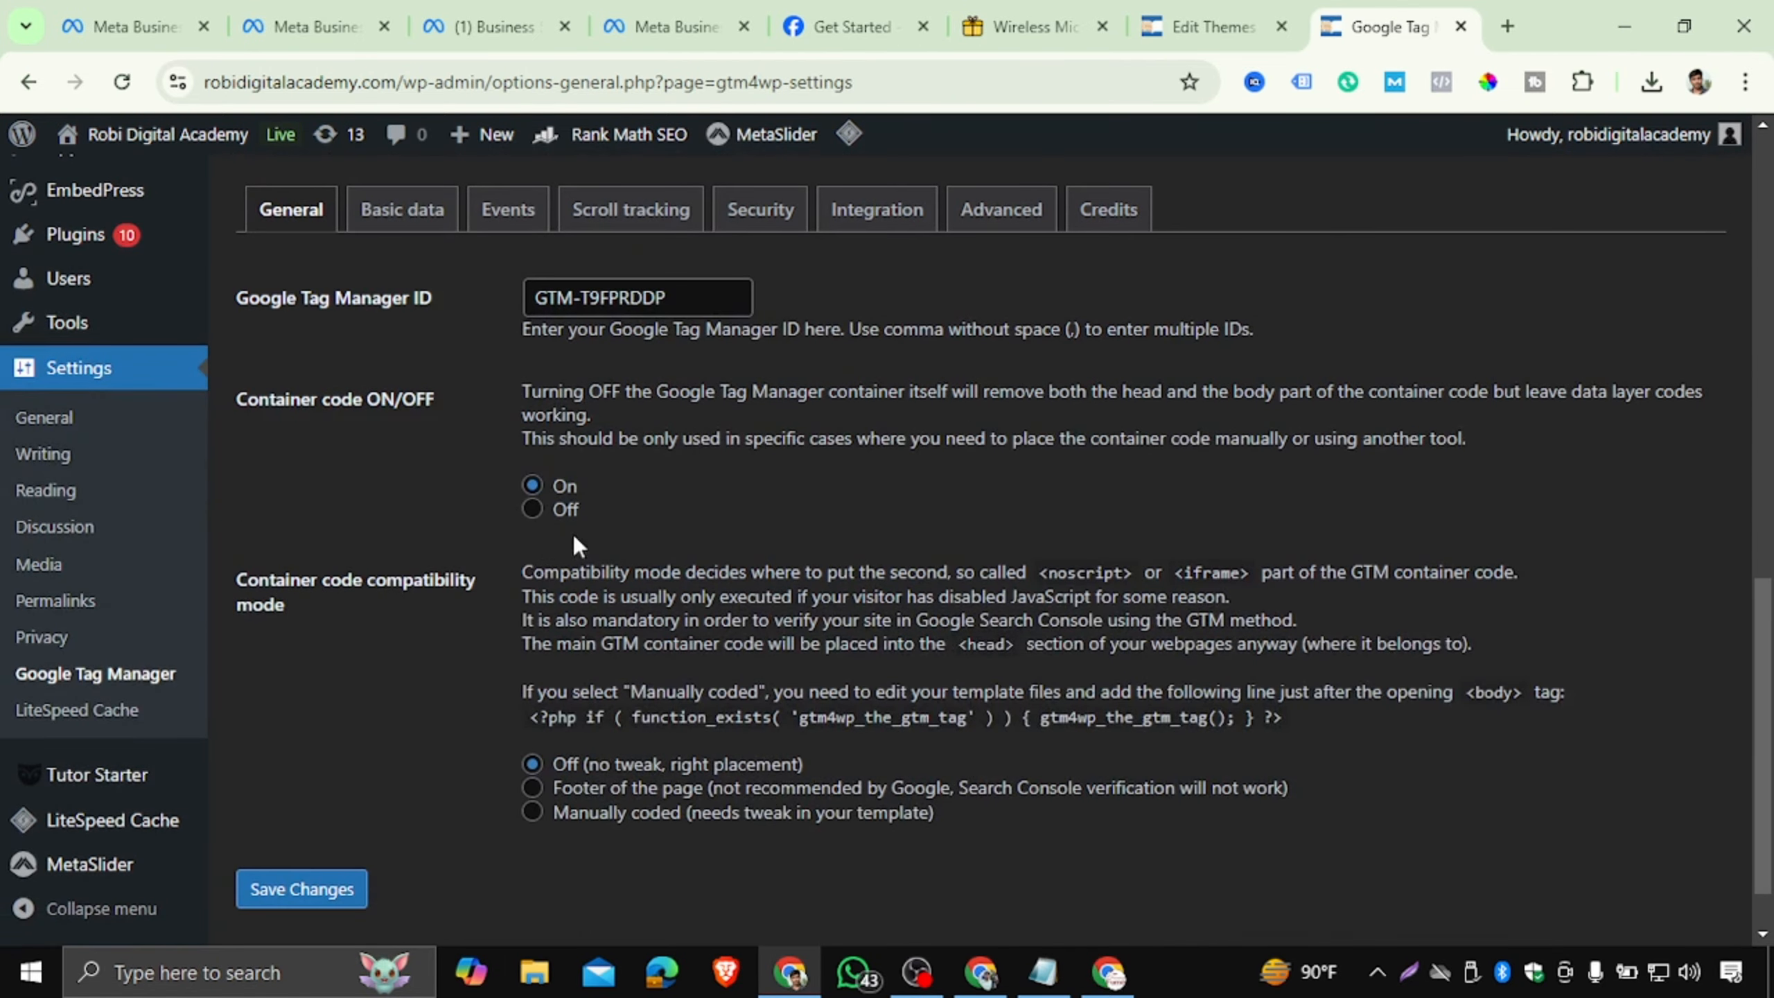
scroll(395, 685, "up", 8)
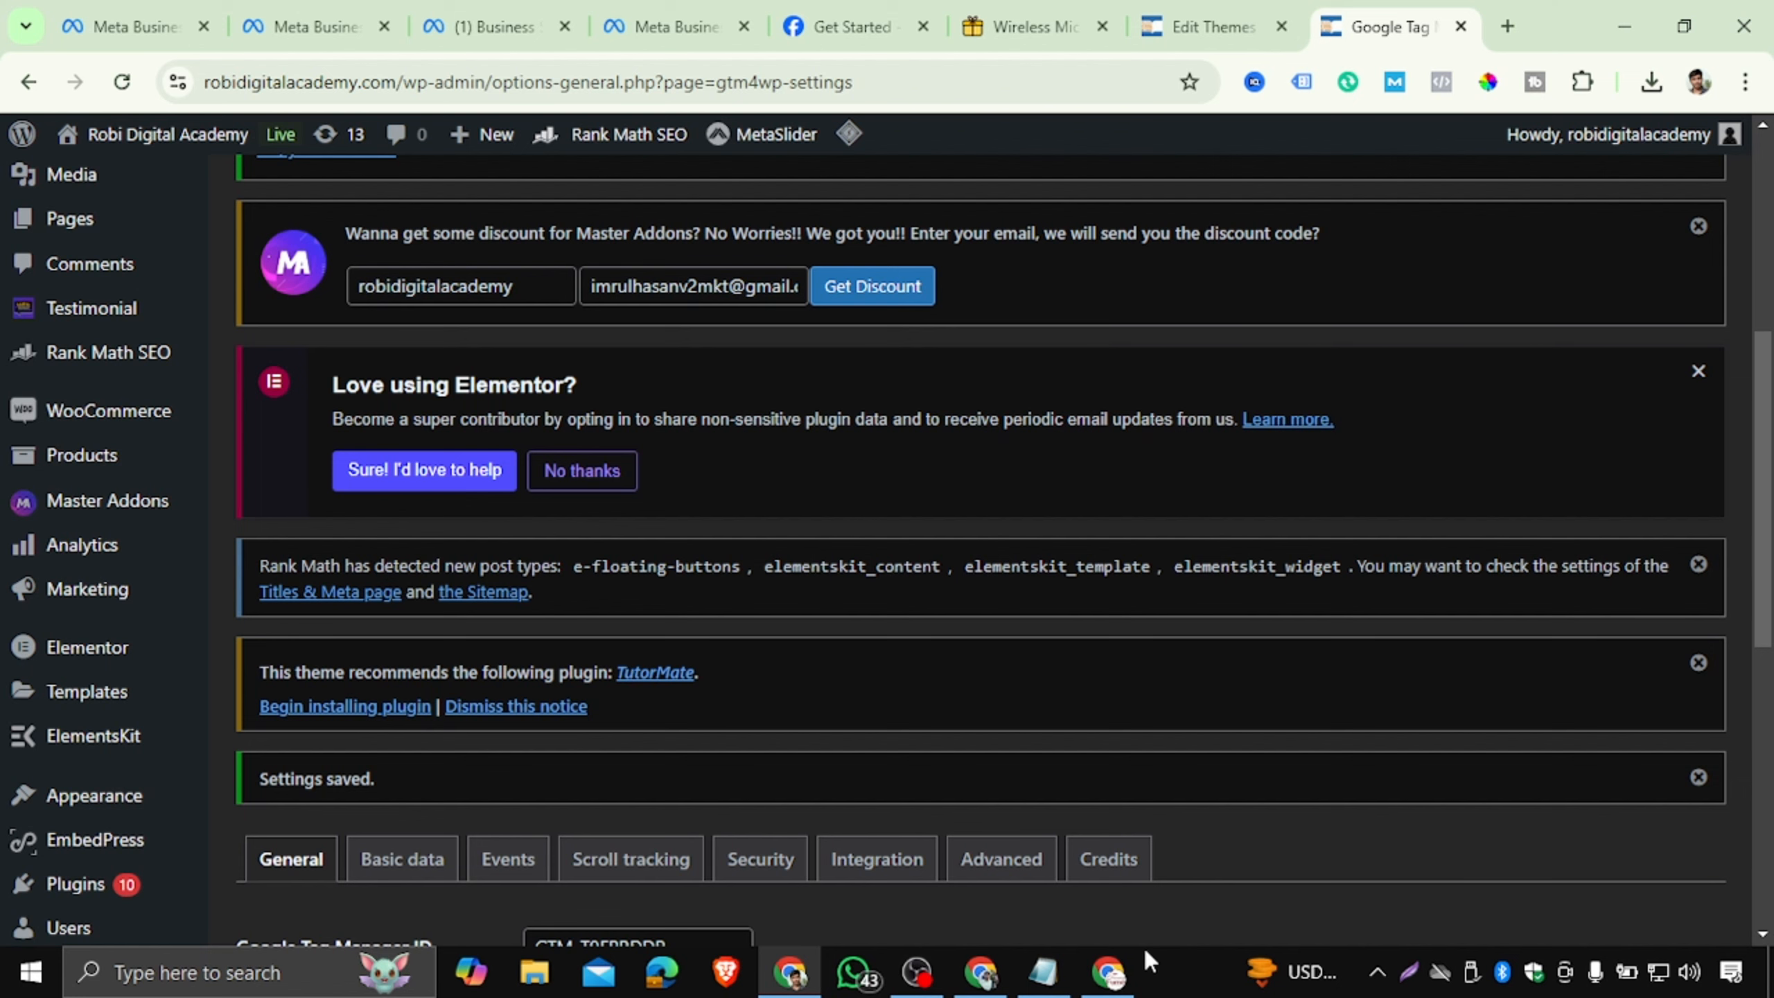
Return to the GTM-T9FPRDDP workspace overview in Tag Manager, still showing 0 changes.
left_click(1111, 971)
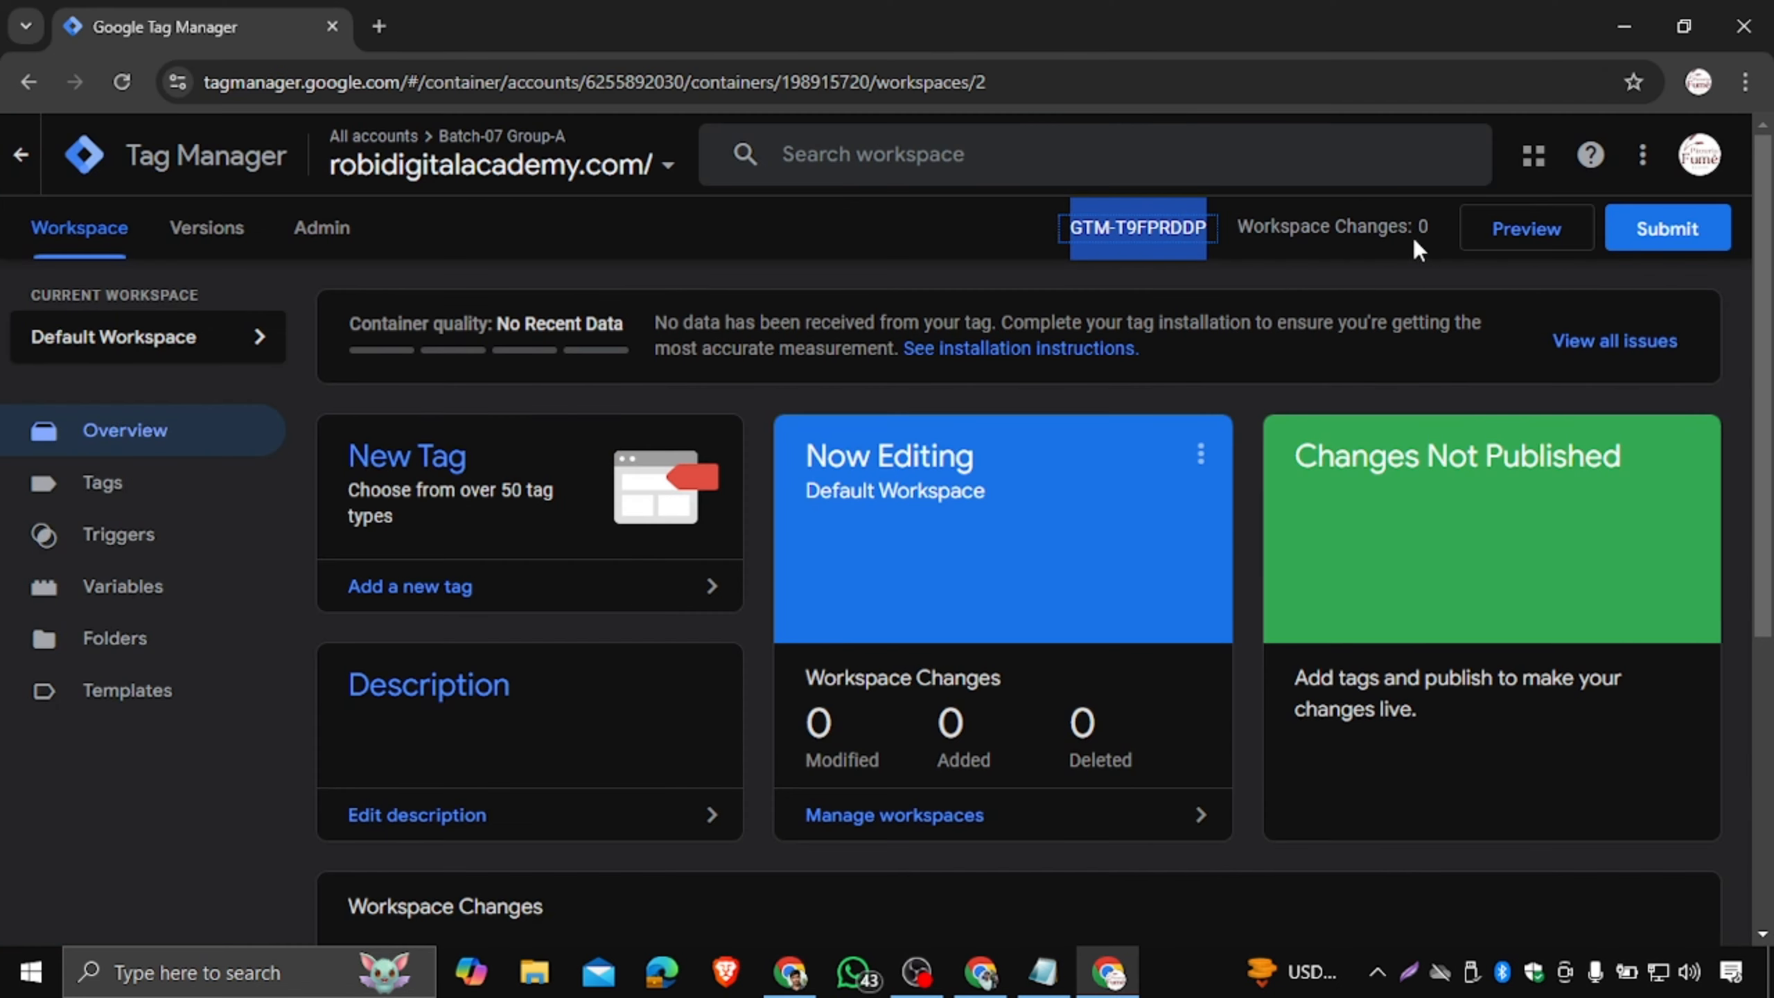
left_click(956, 227)
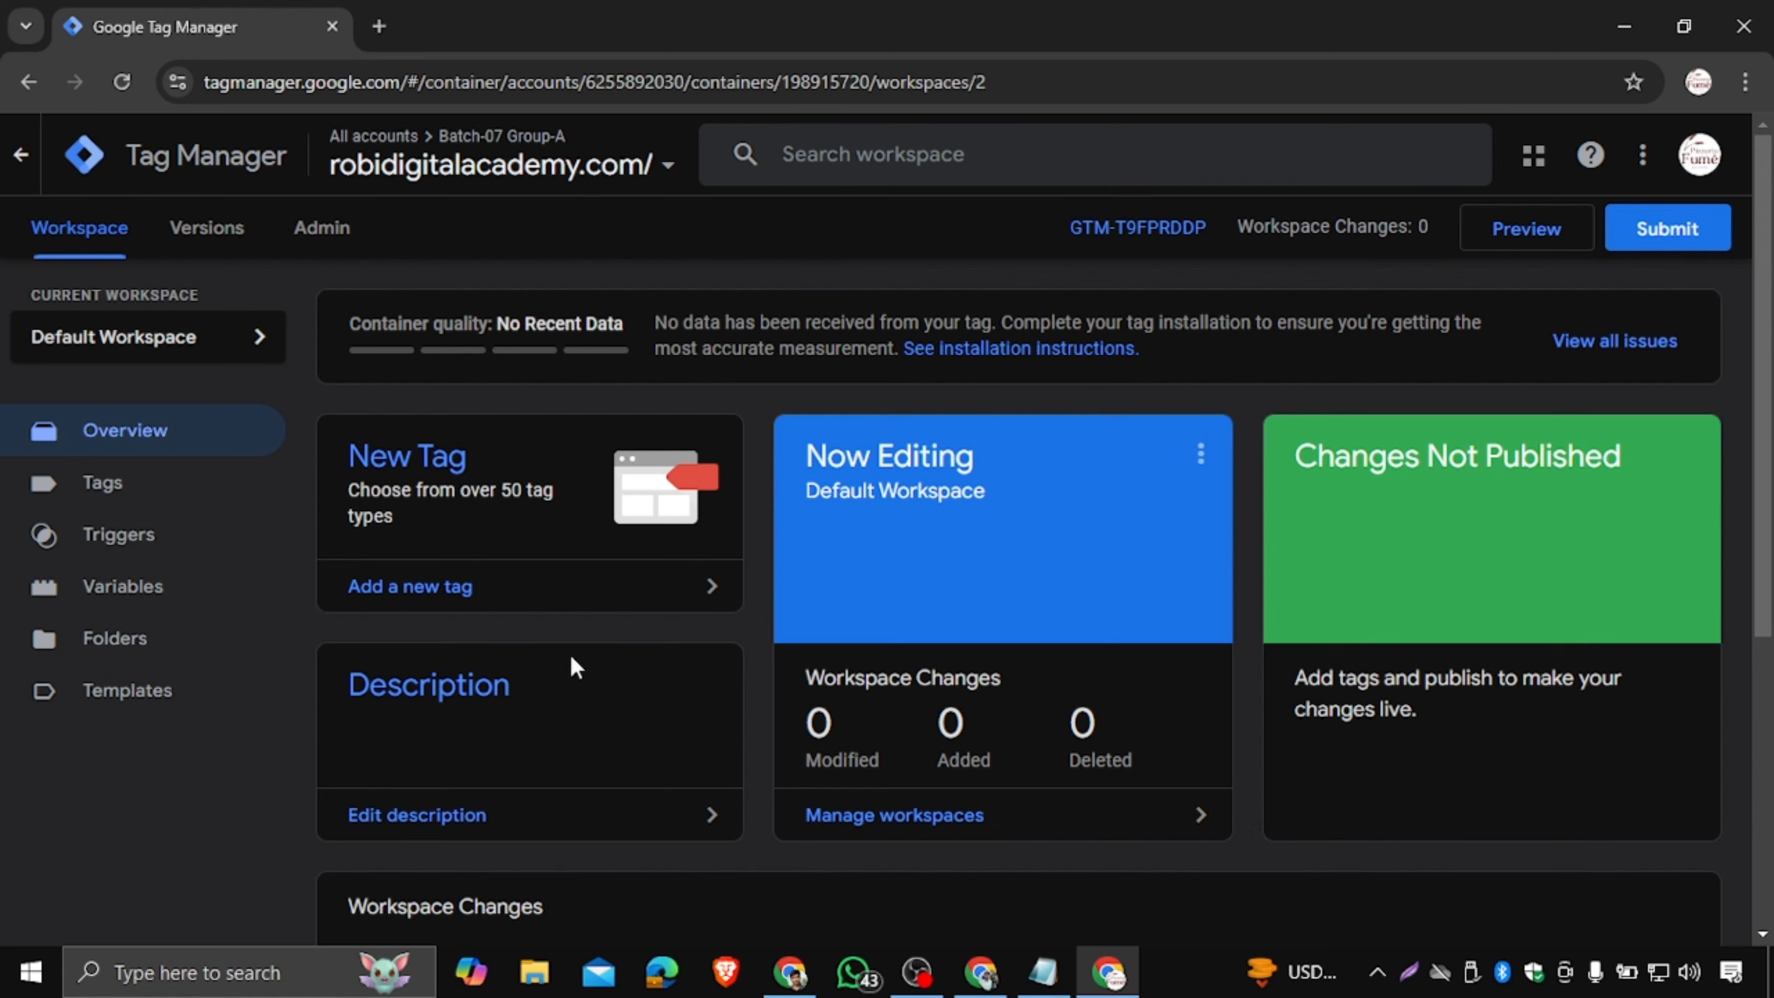
Publish the workspace as Version 2 with no description, then return to the overview.
left_click(1658, 232)
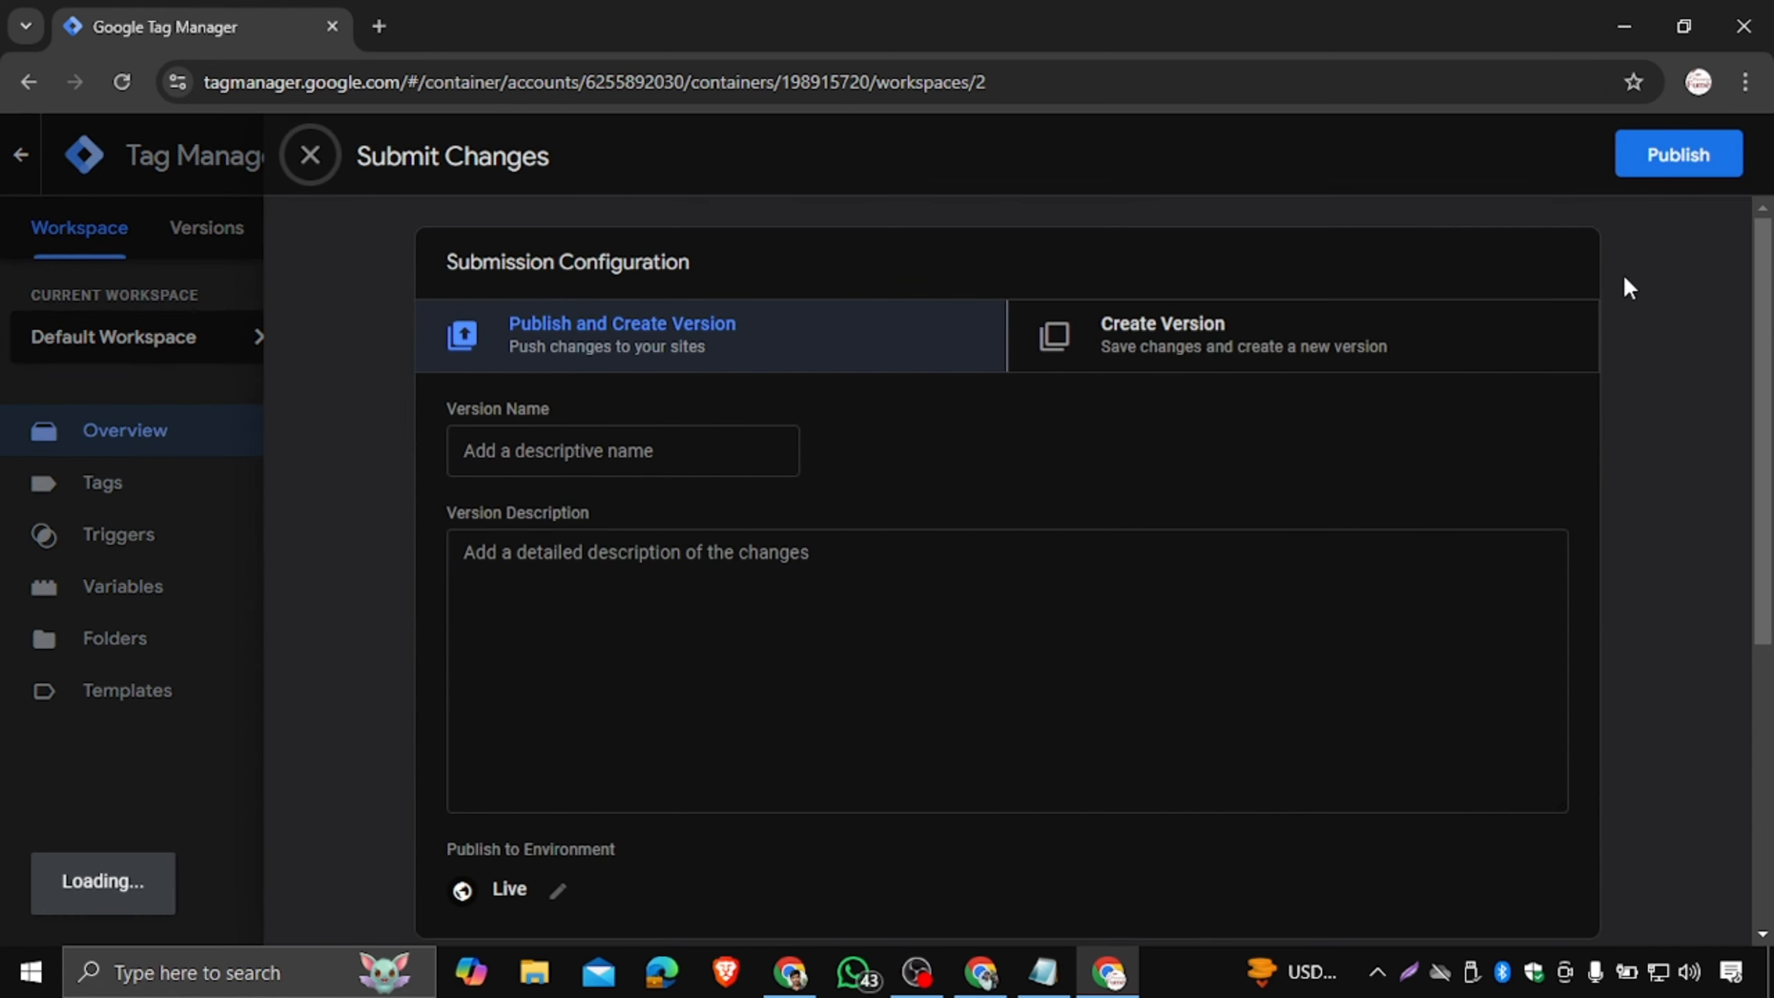
left_click(1674, 167)
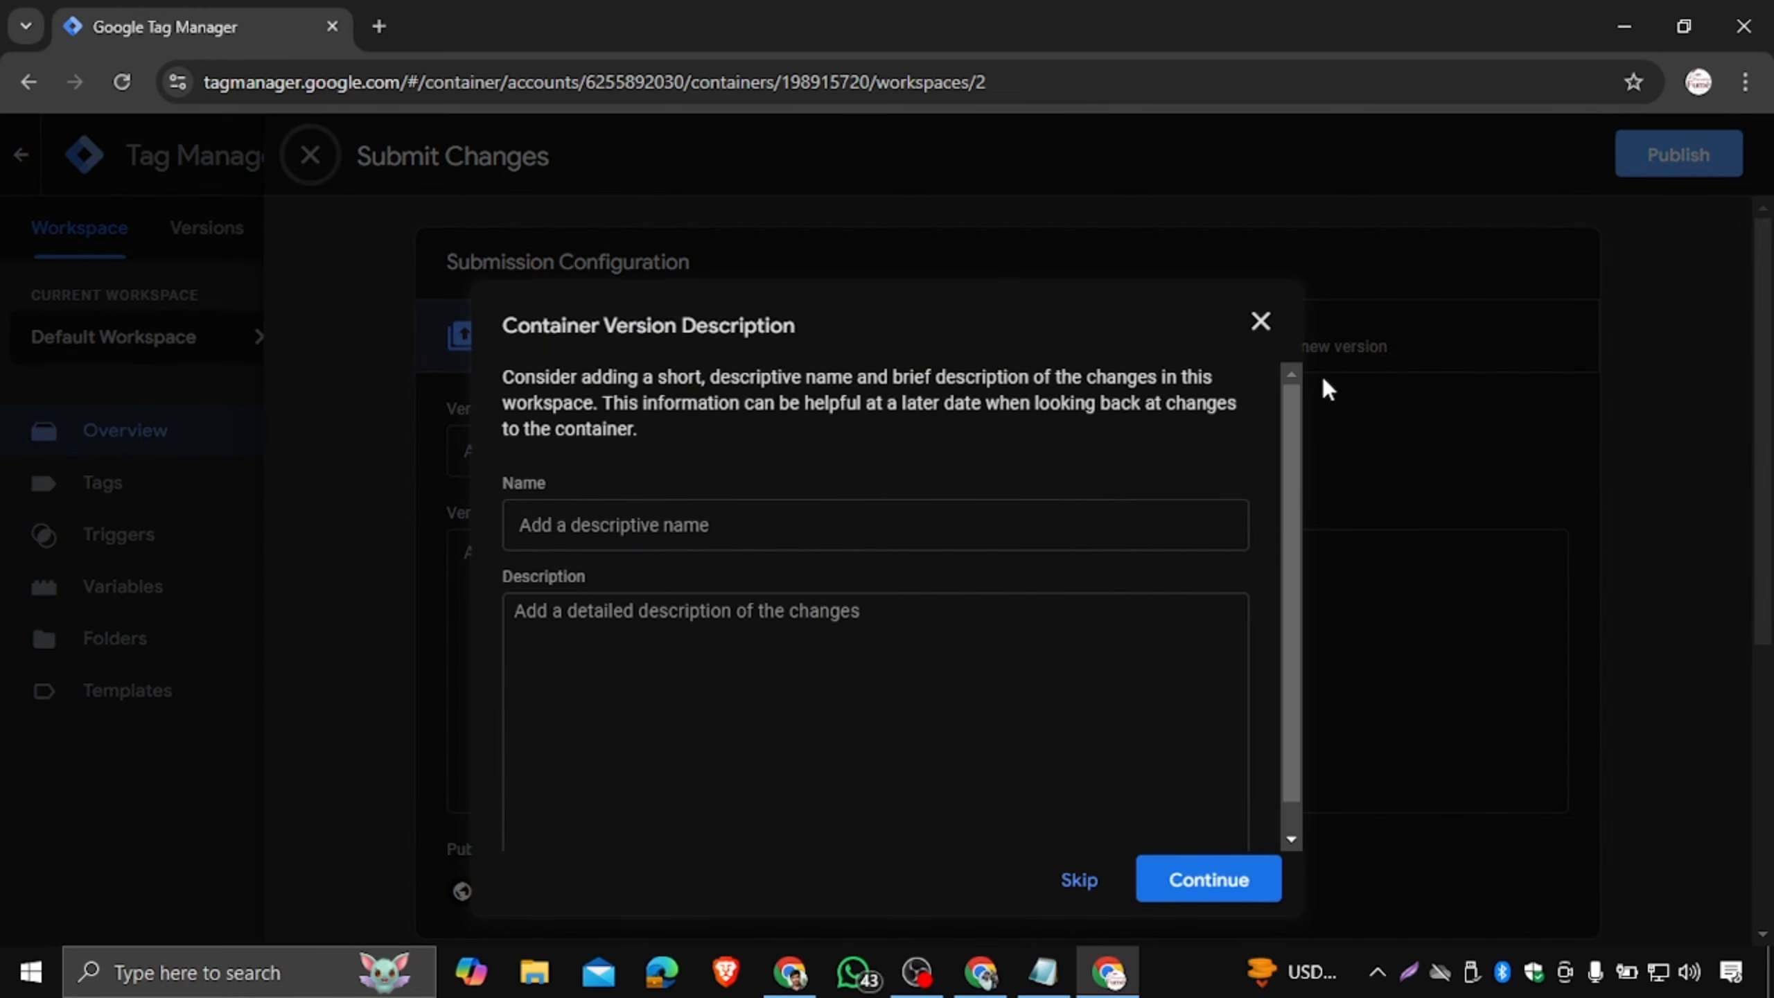
scroll(1184, 681, "down", 1)
left_click(1216, 879)
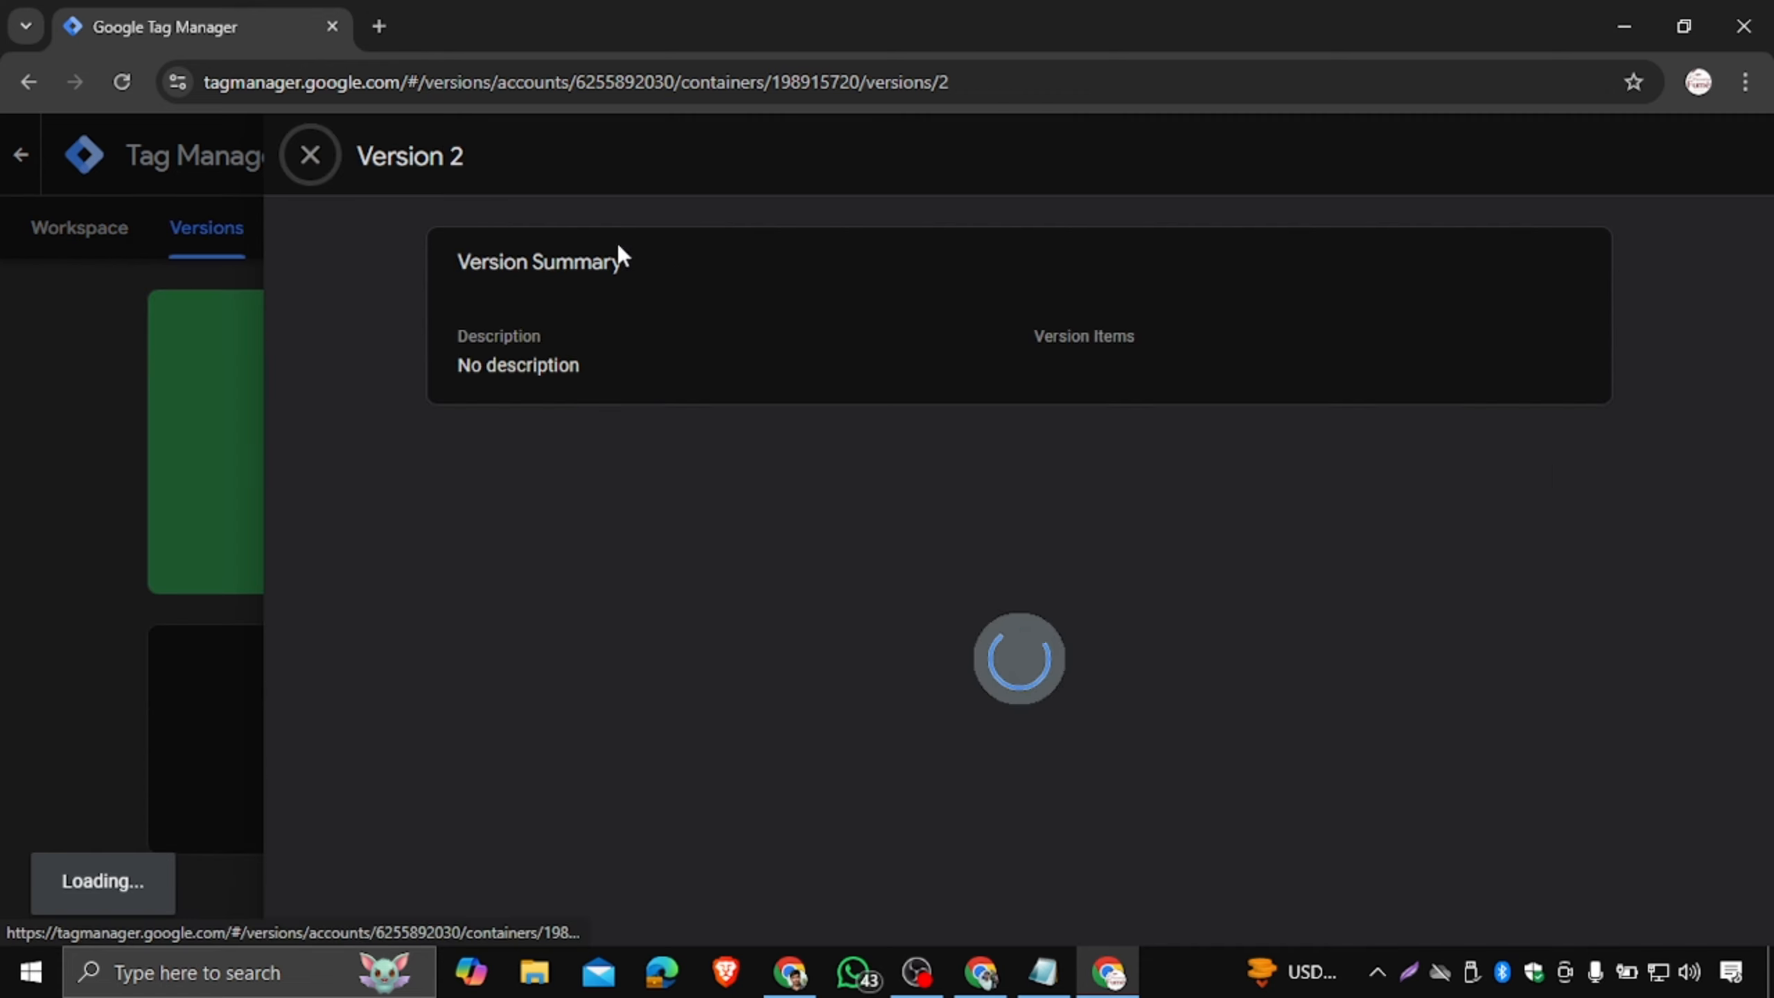
left_click(307, 157)
left_click(63, 238)
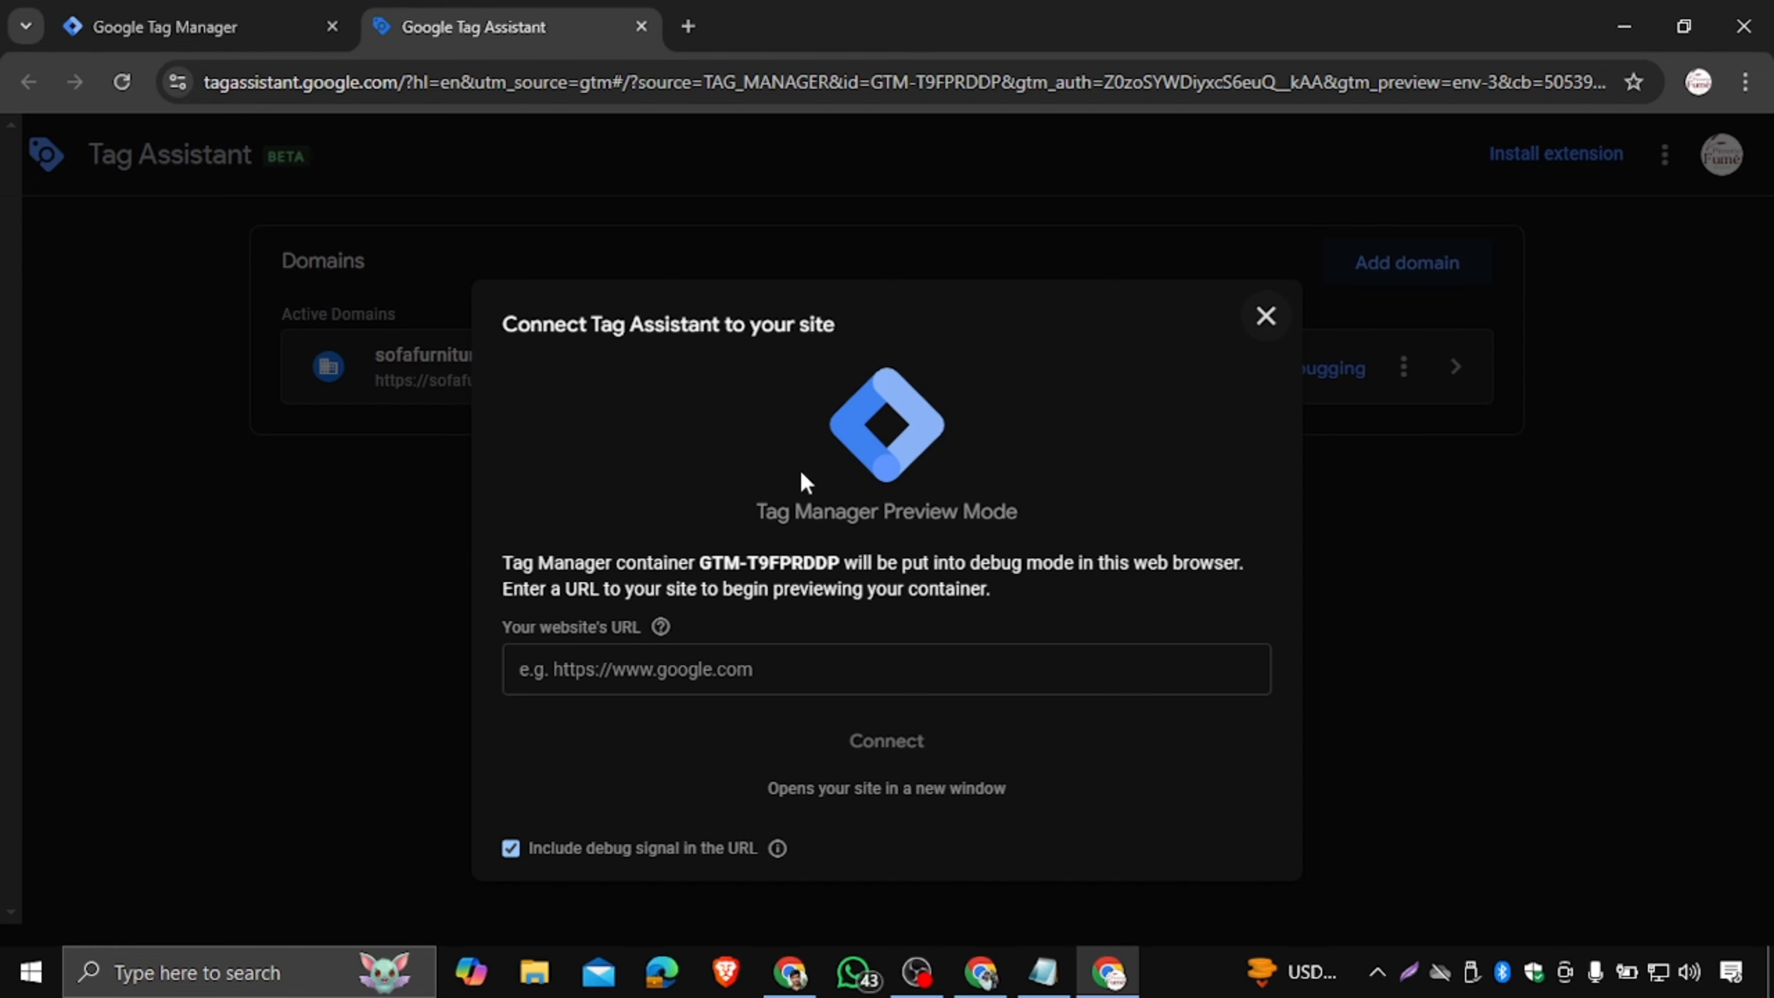
left_click(761, 667)
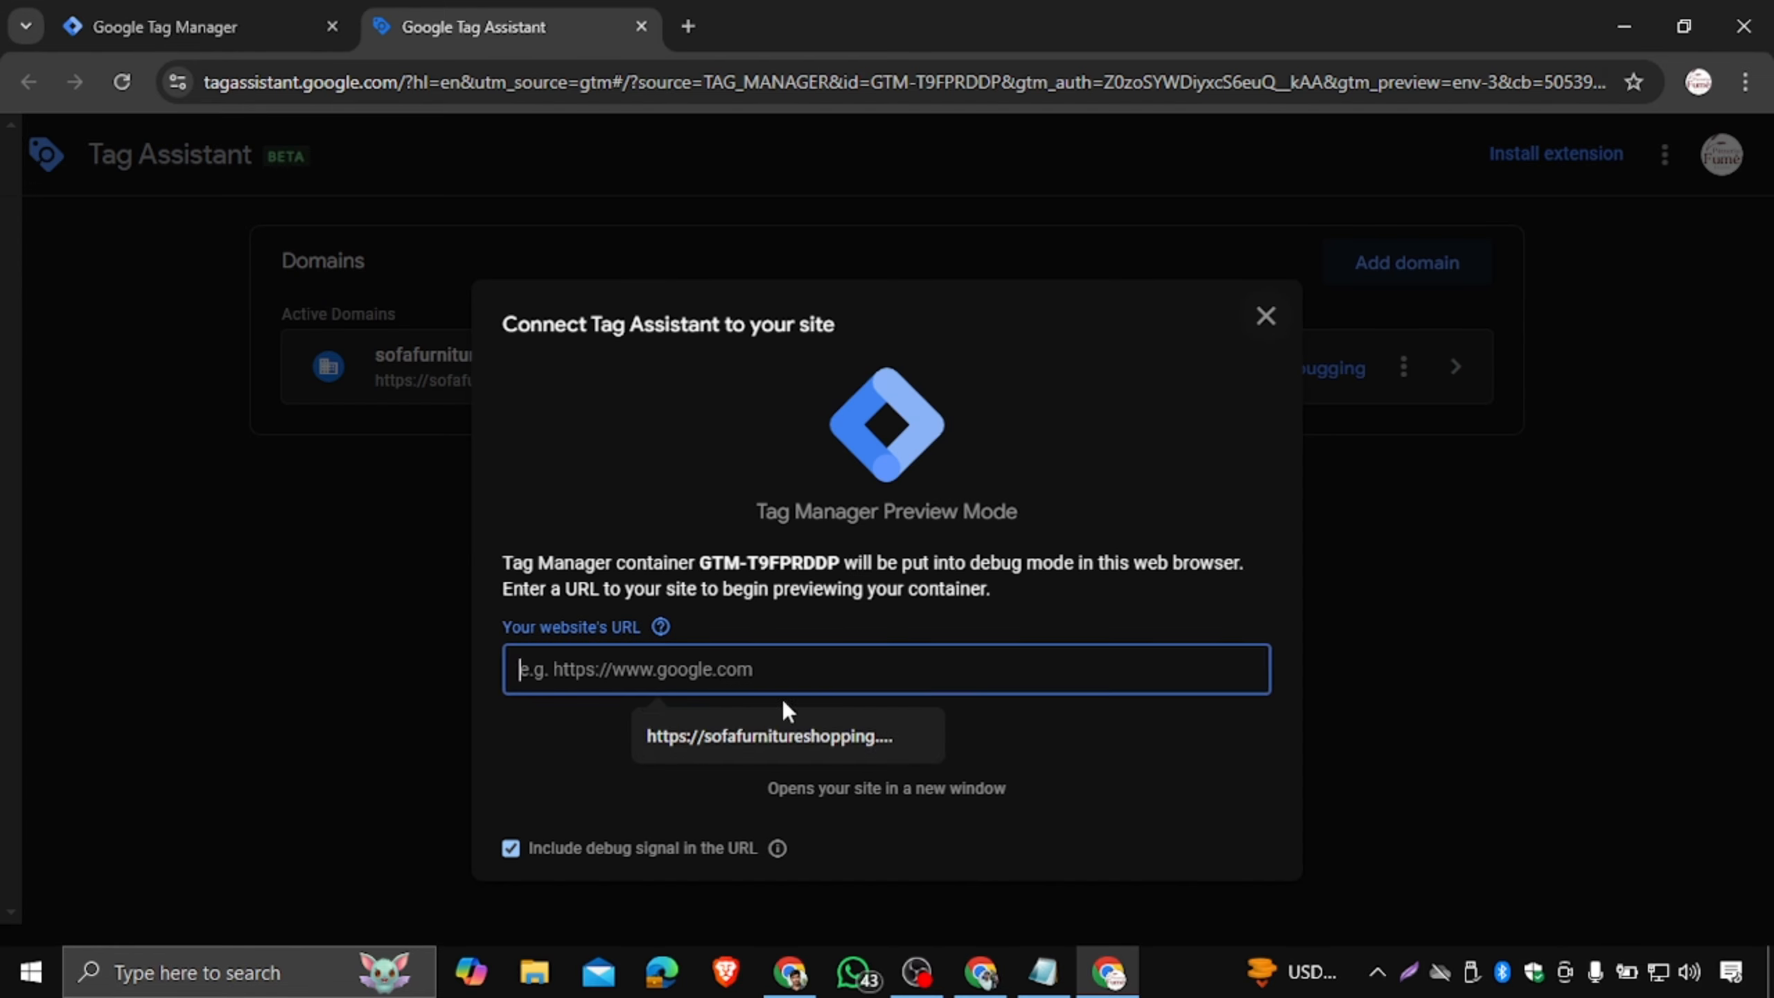
left_click(975, 979)
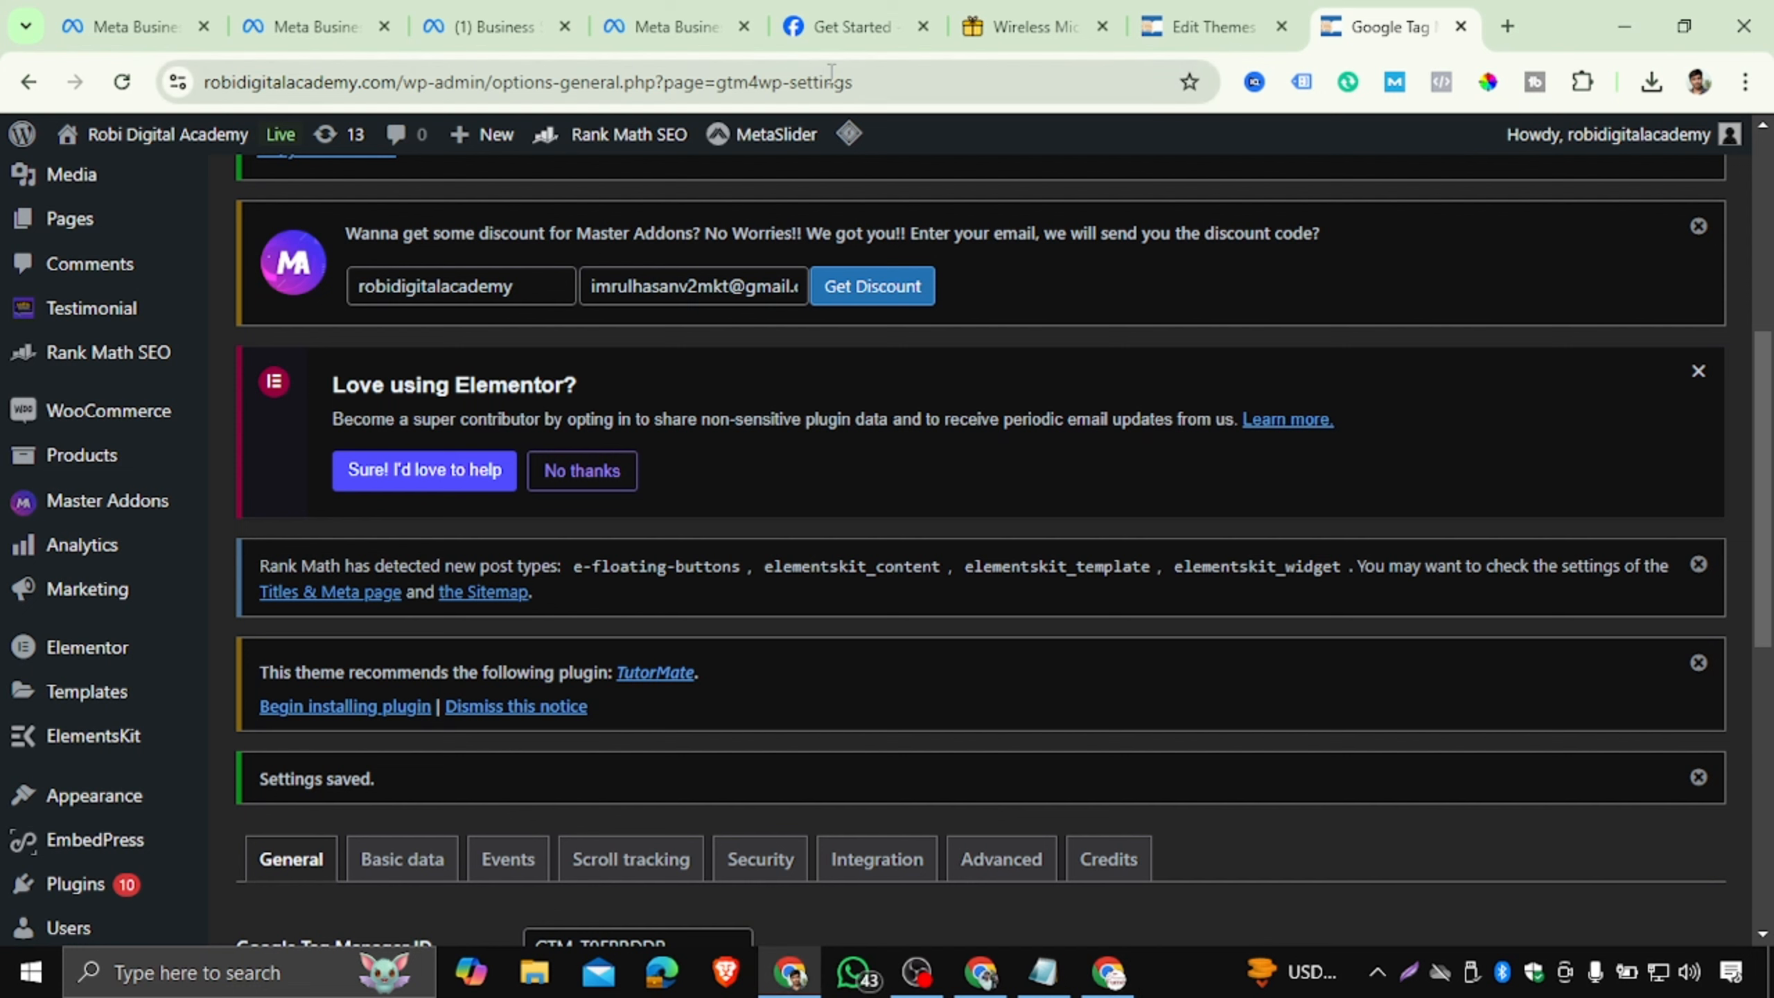
left_click(420, 83)
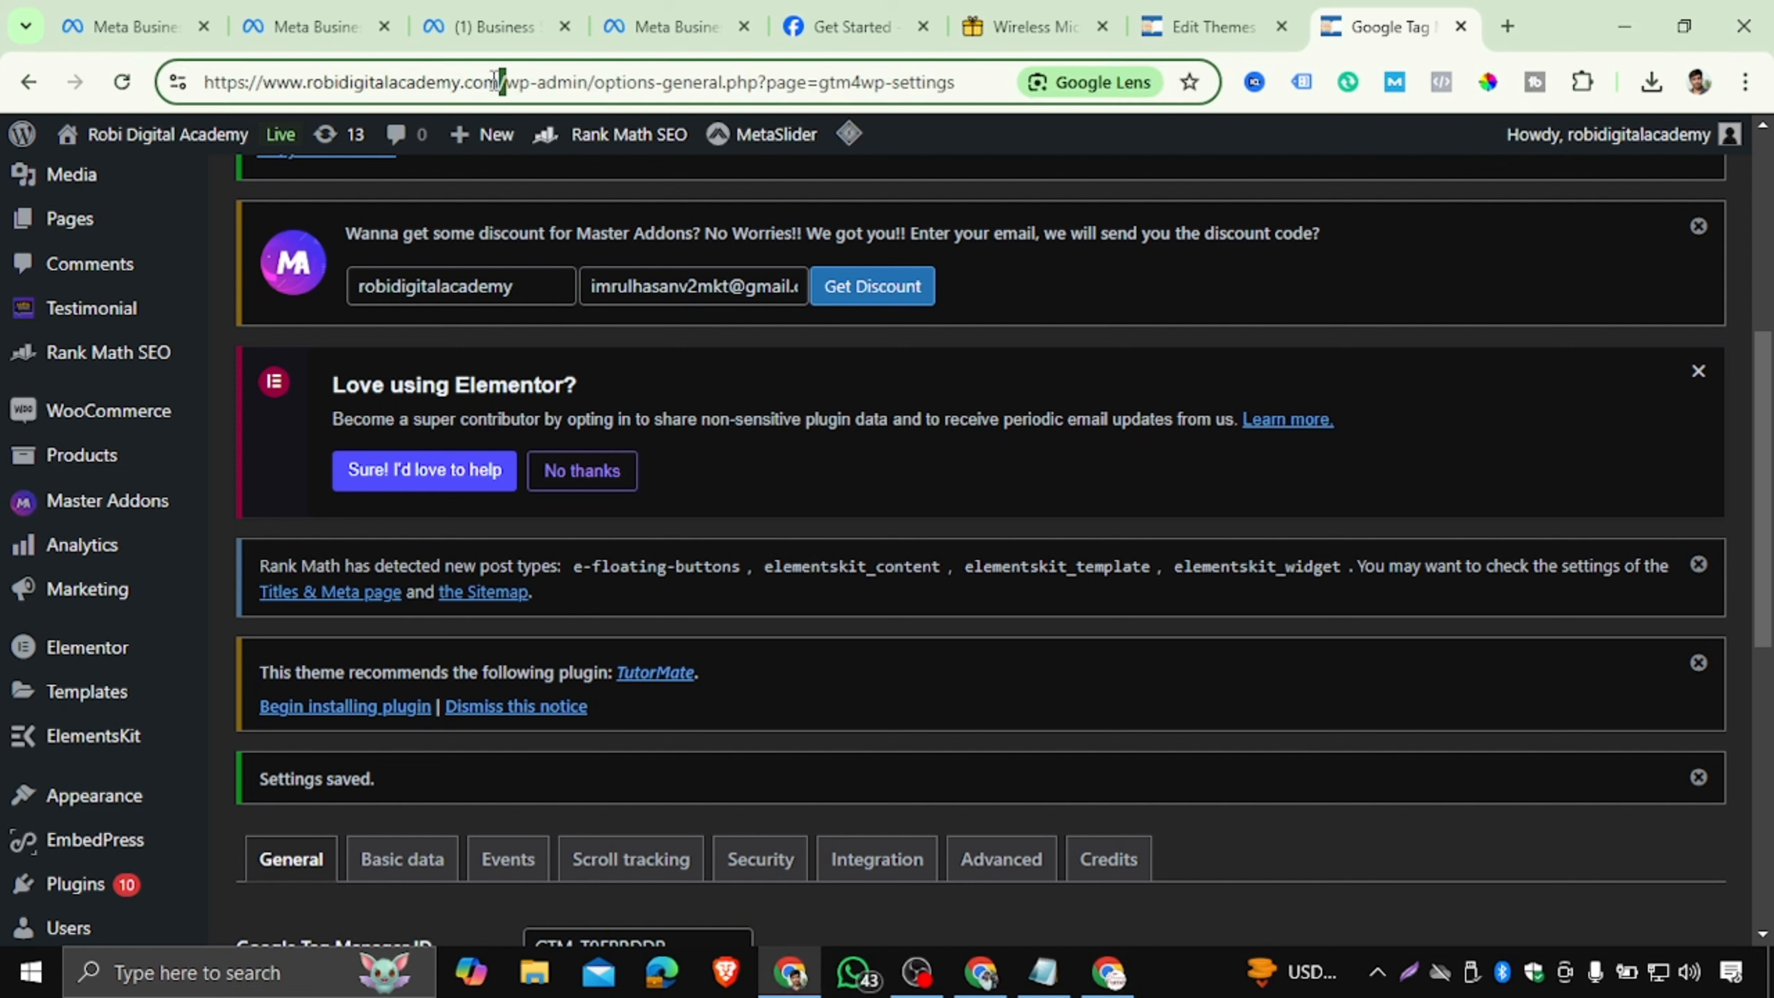
left_click_drag(502, 82, 106, 102)
key("ctrl+c")
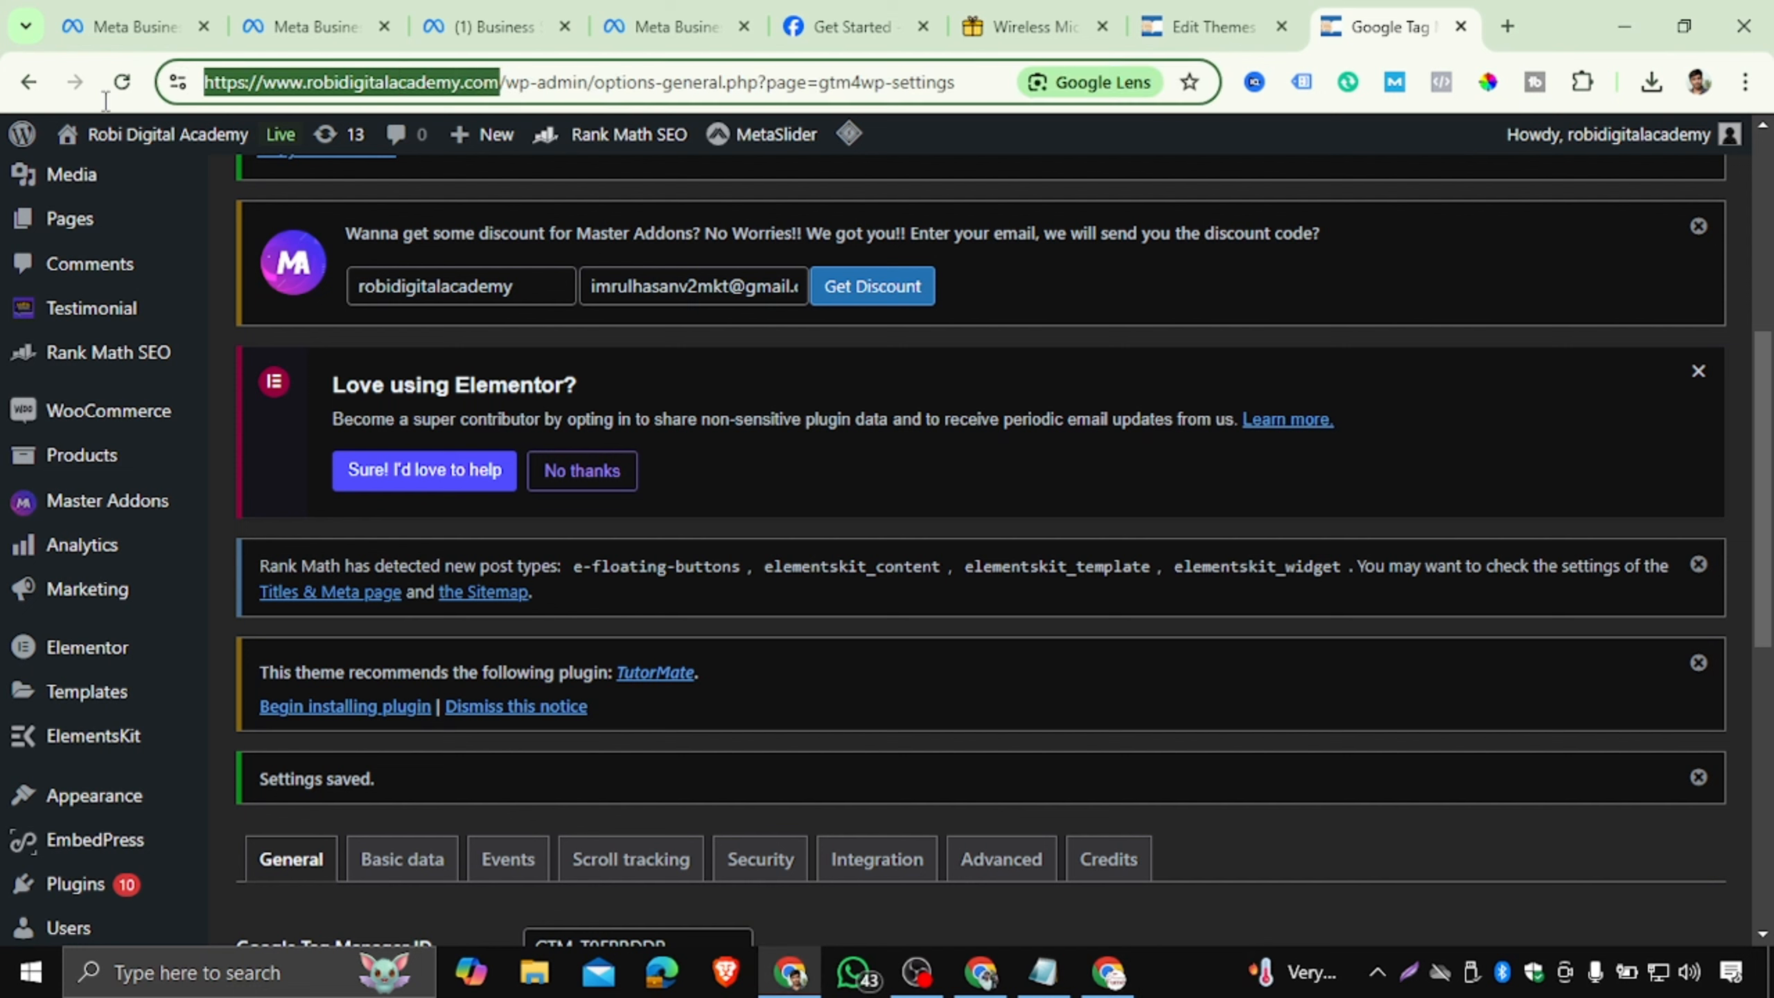
left_click(1108, 972)
left_click(718, 671)
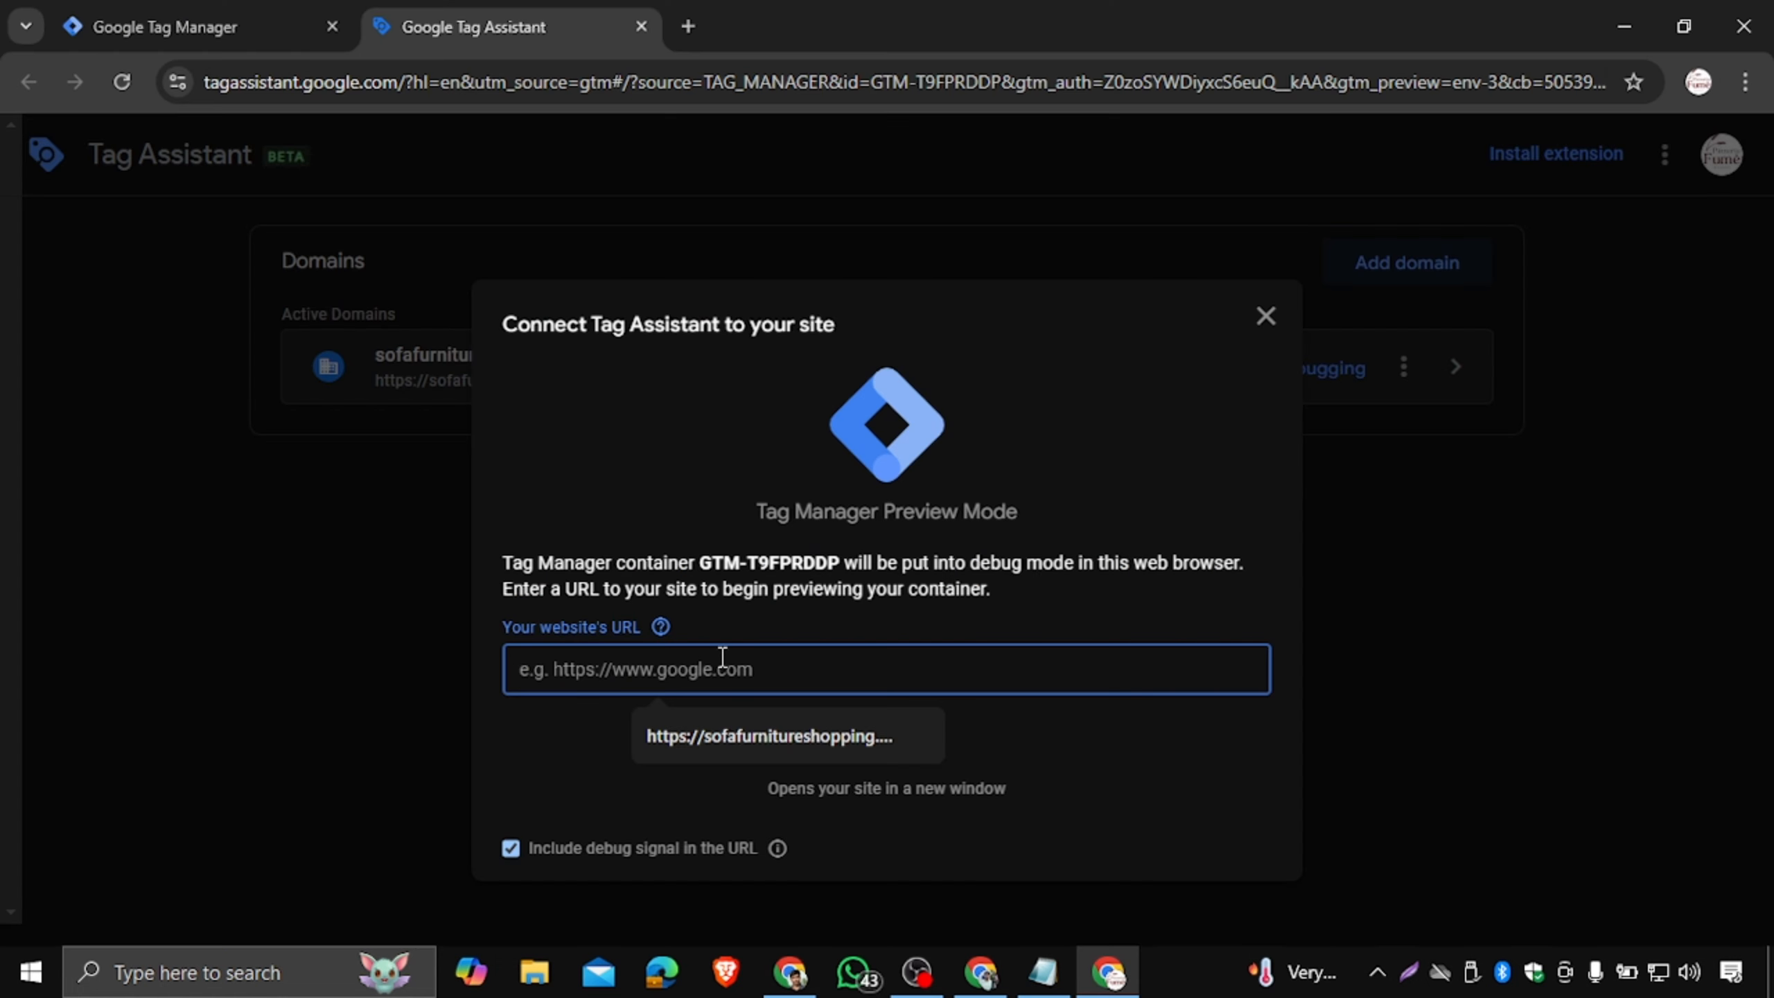
key("ctrl+v")
left_click(881, 742)
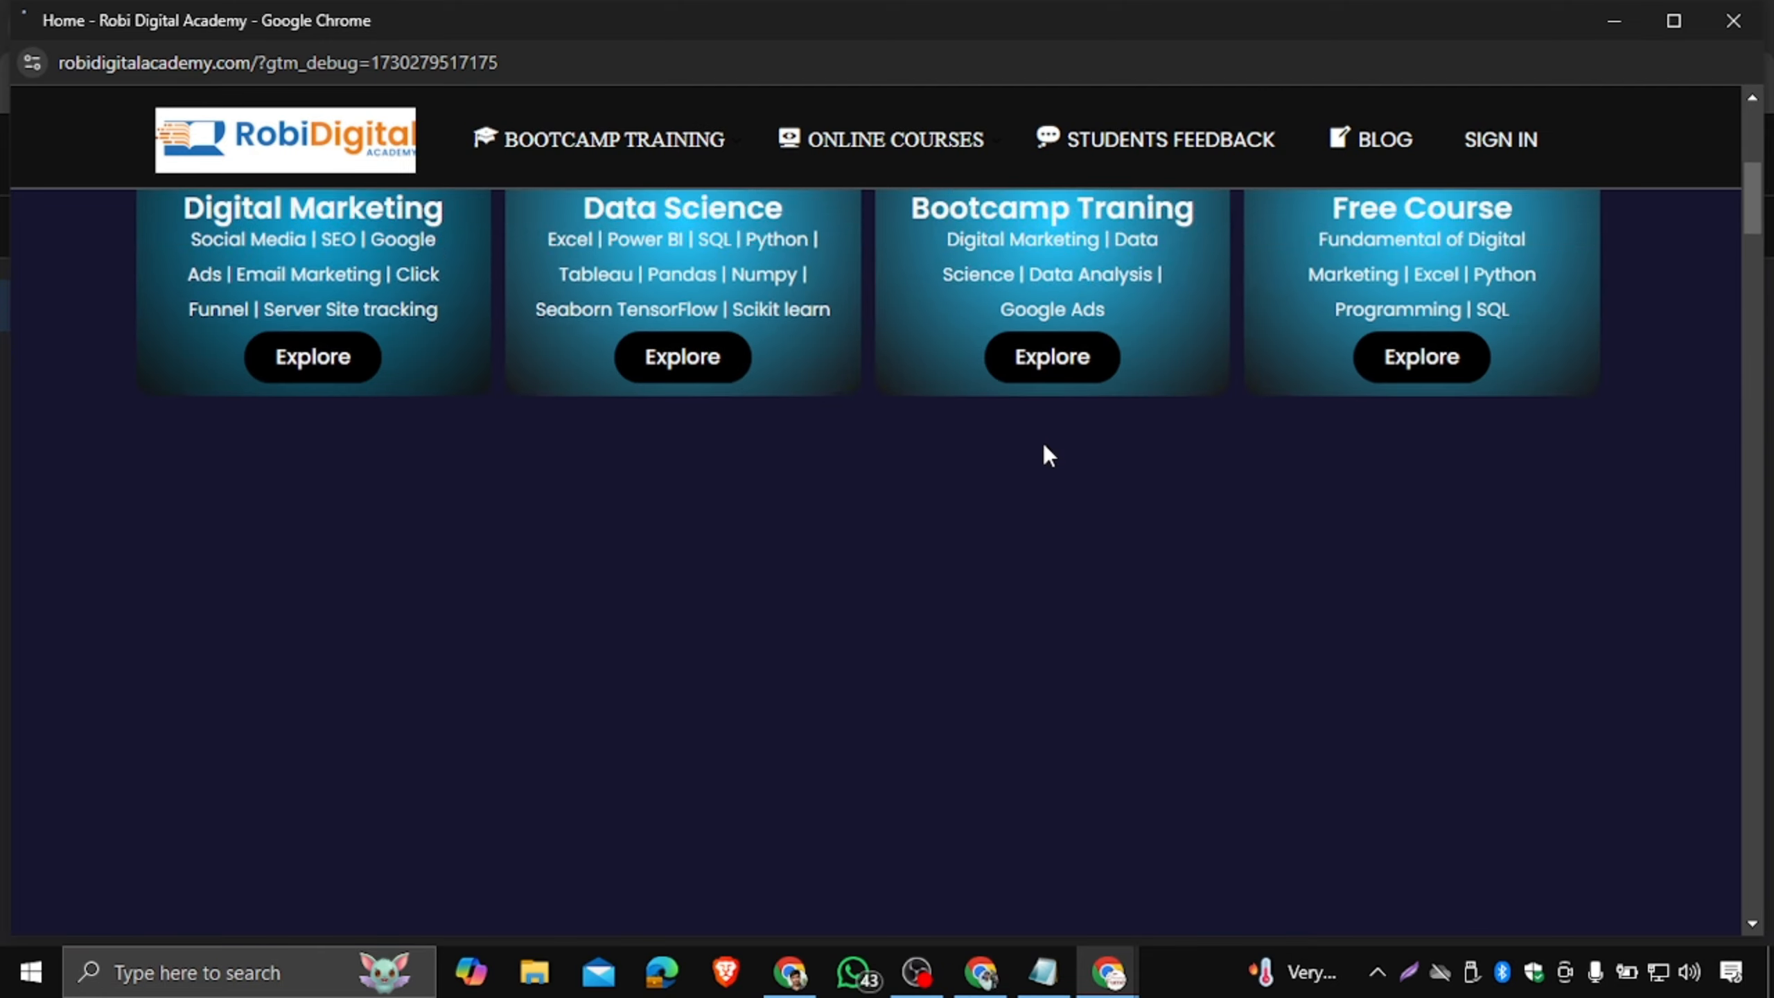
Minimize the debug site window and dismiss the Connected! message to reach the Summary.
scroll(1053, 456, "down", 20)
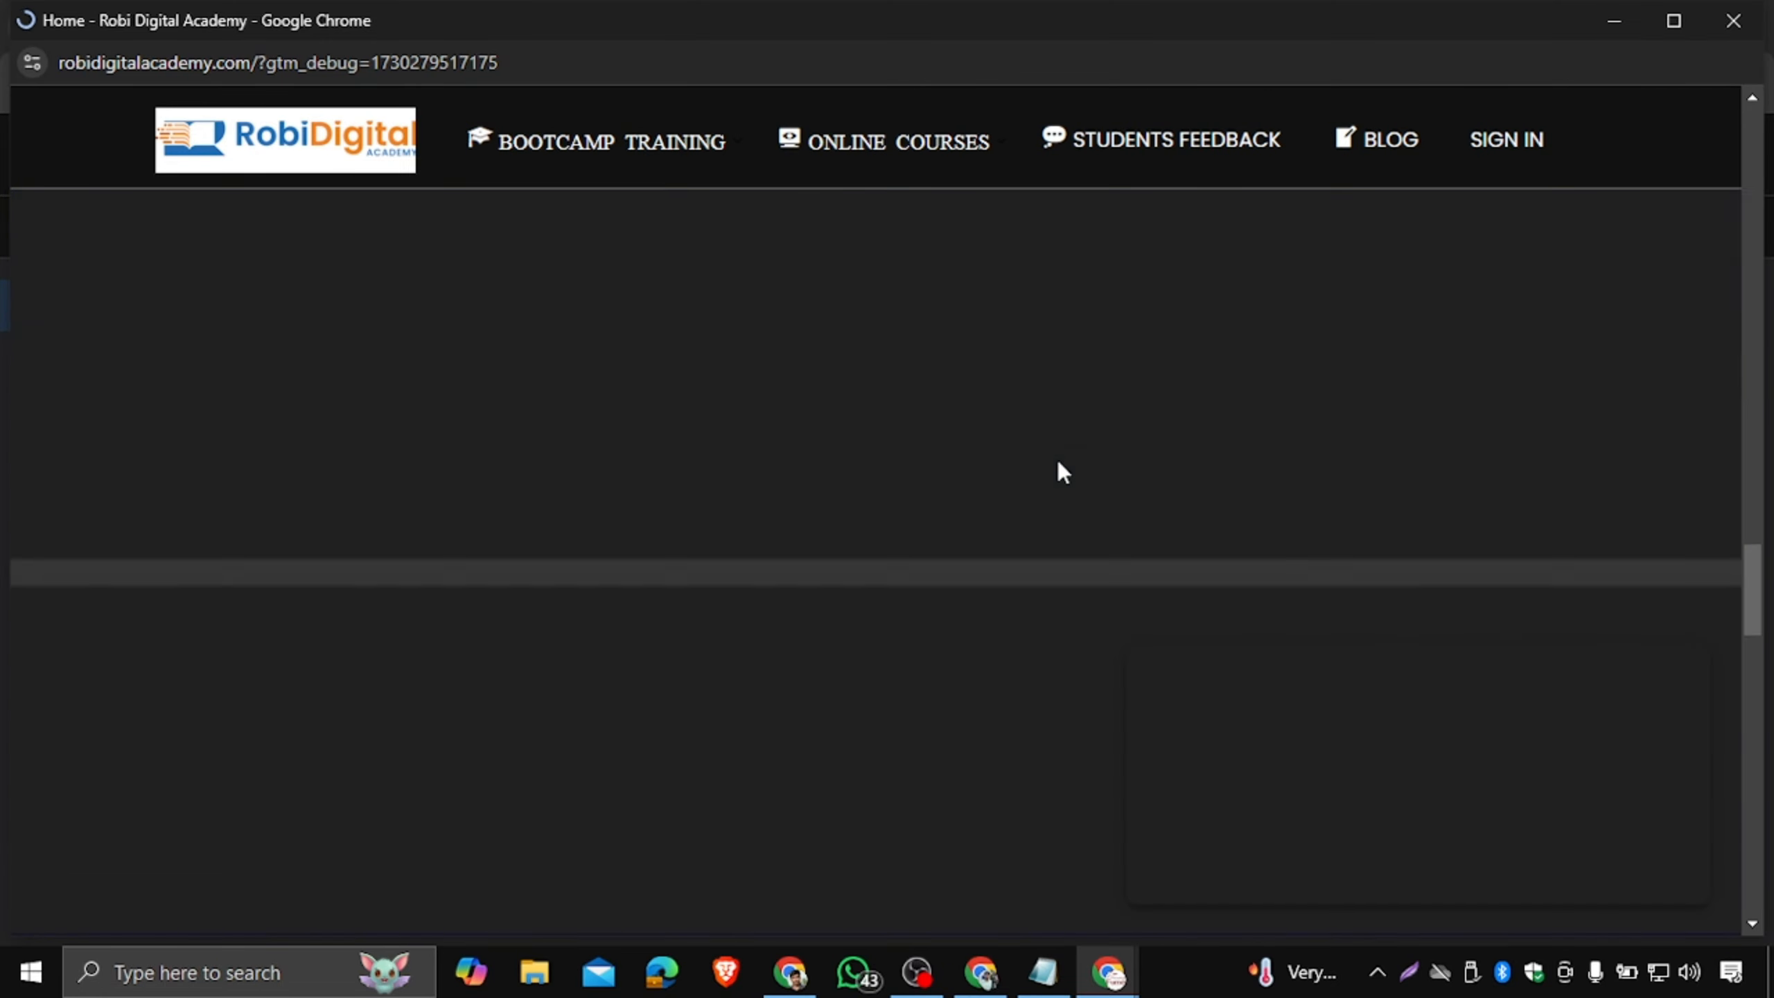
scroll(1059, 466, "down", 10)
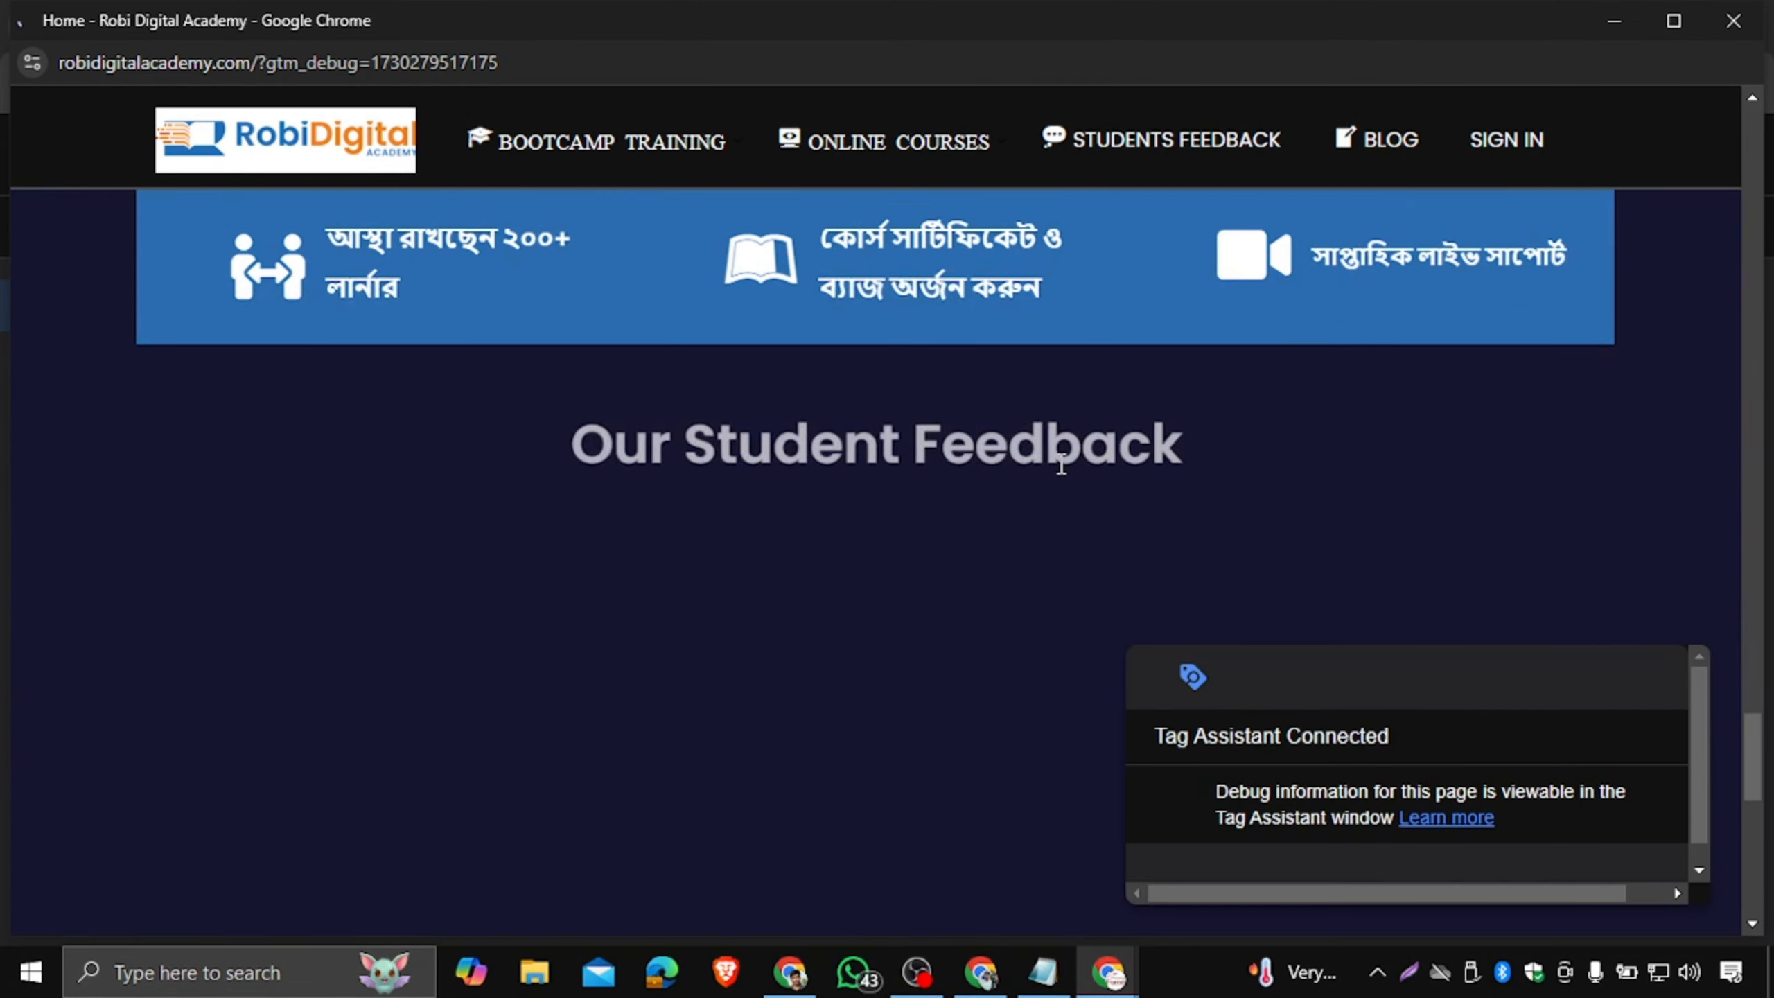
scroll(1060, 470, "up", 3)
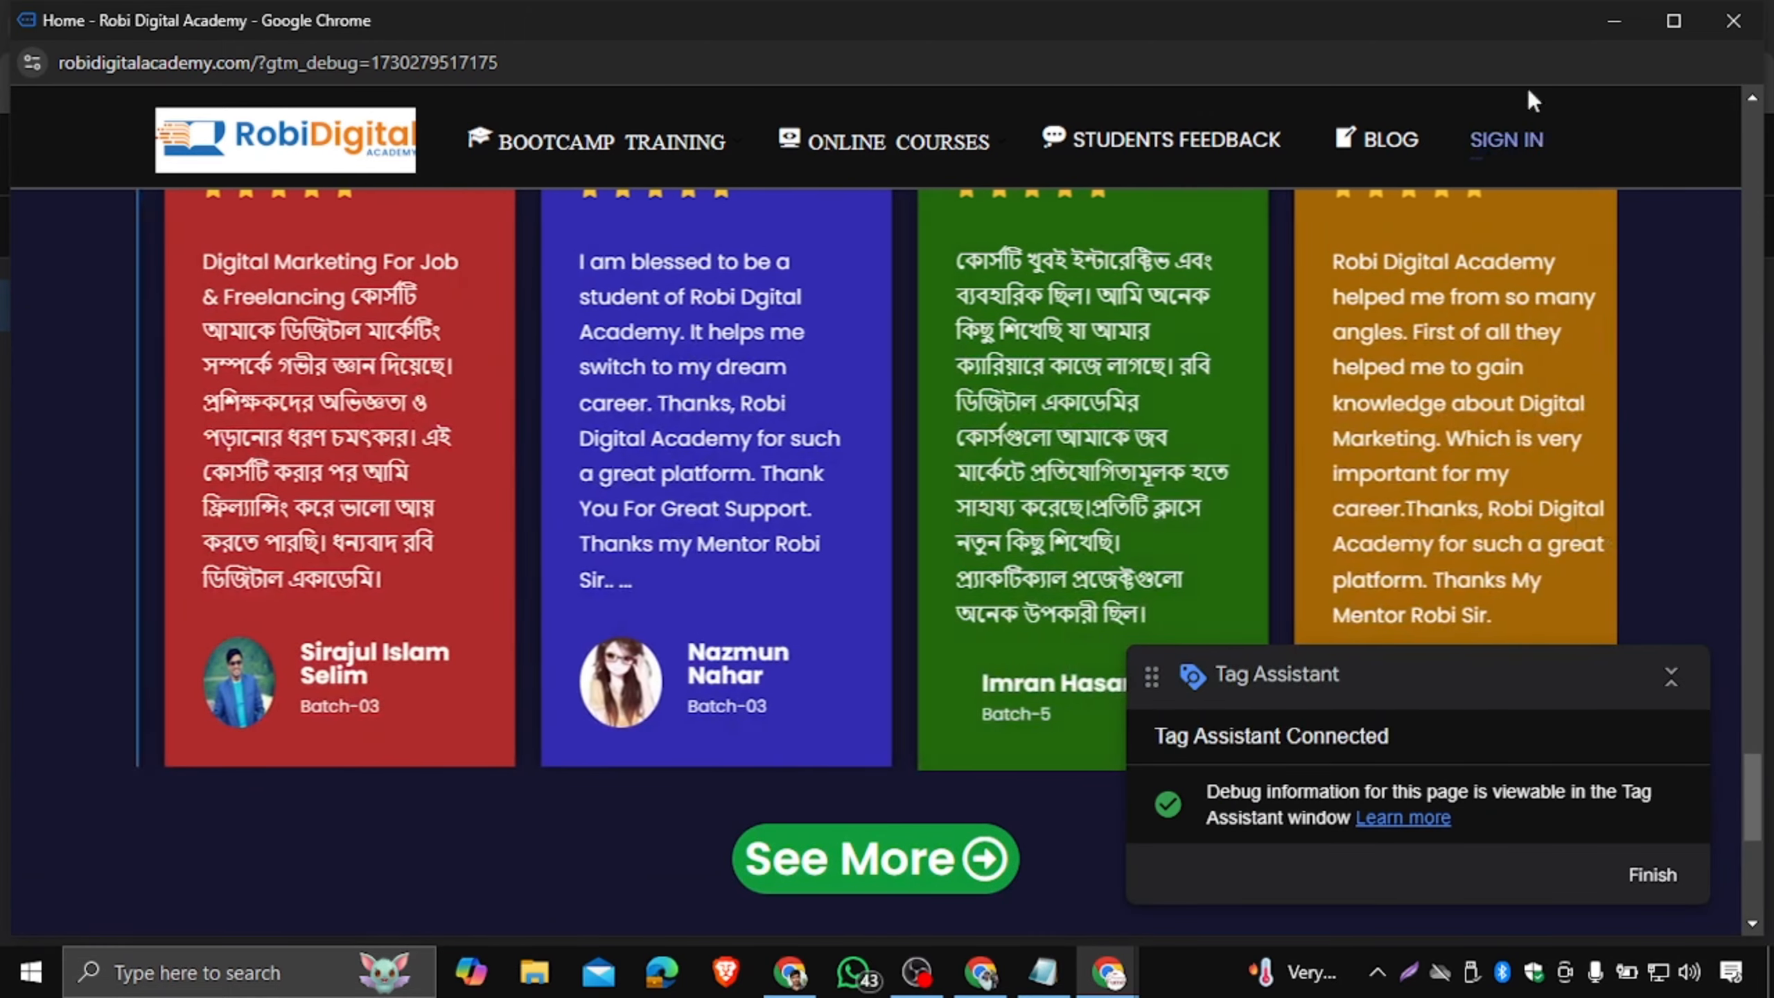
left_click(1604, 30)
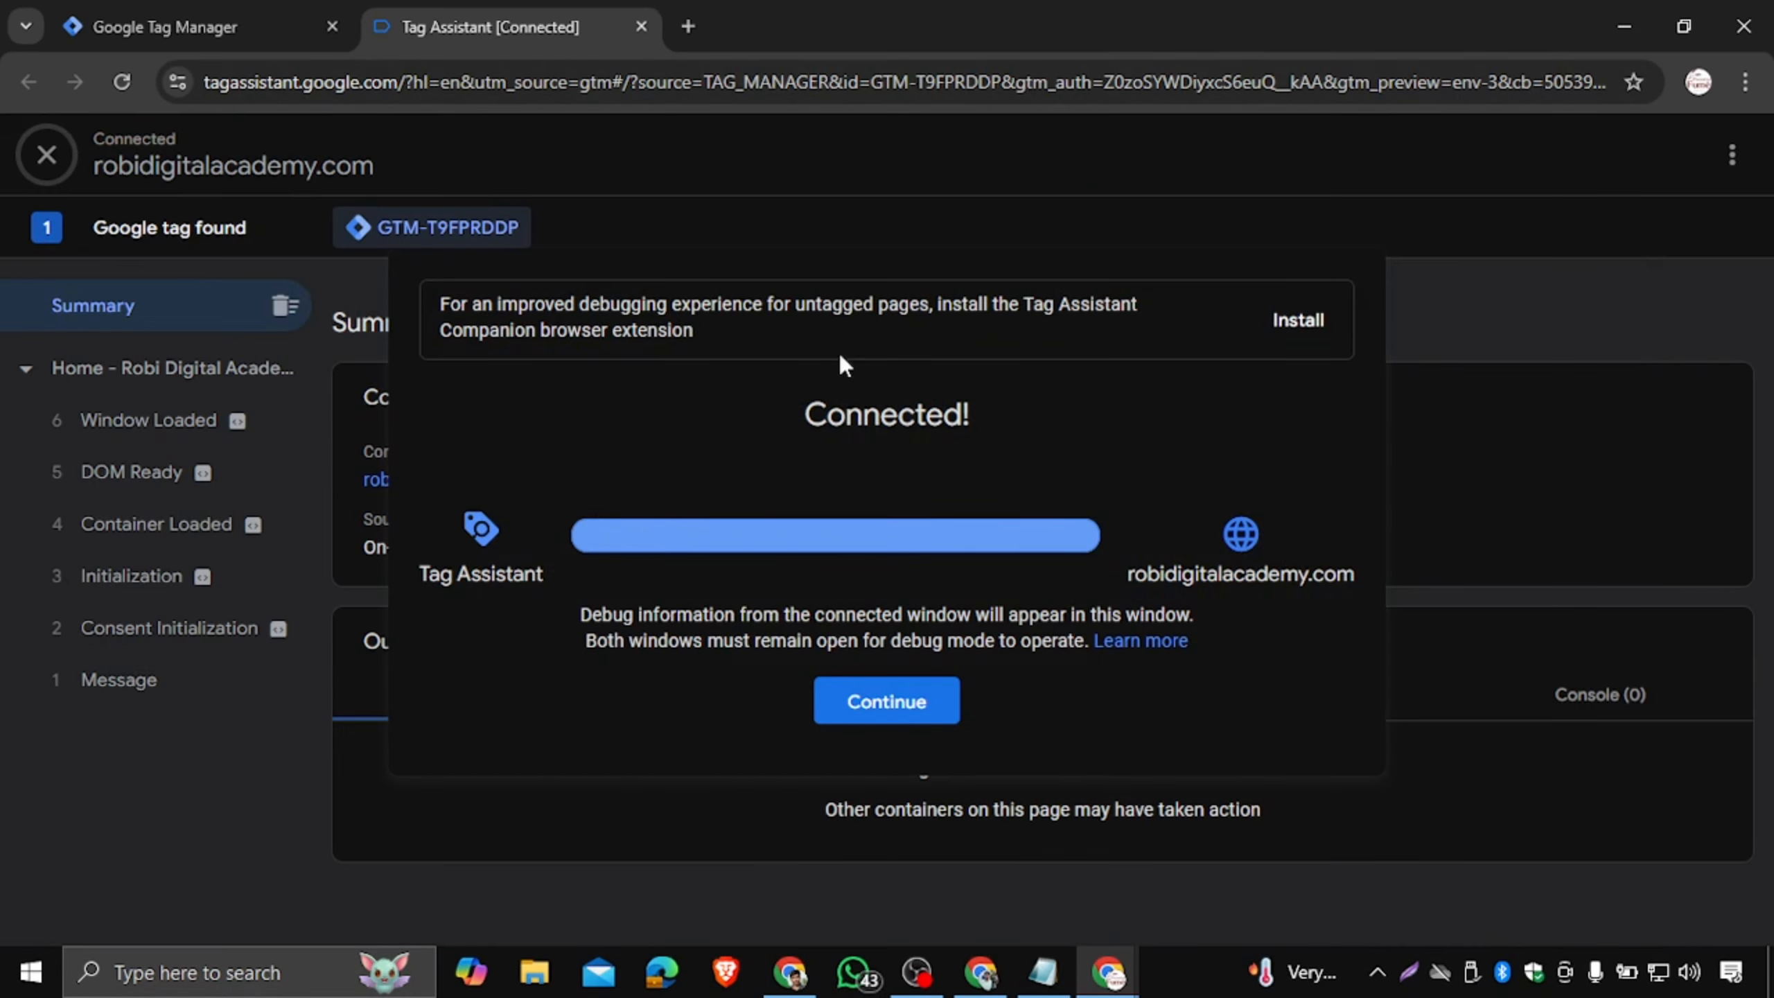
left_click(908, 707)
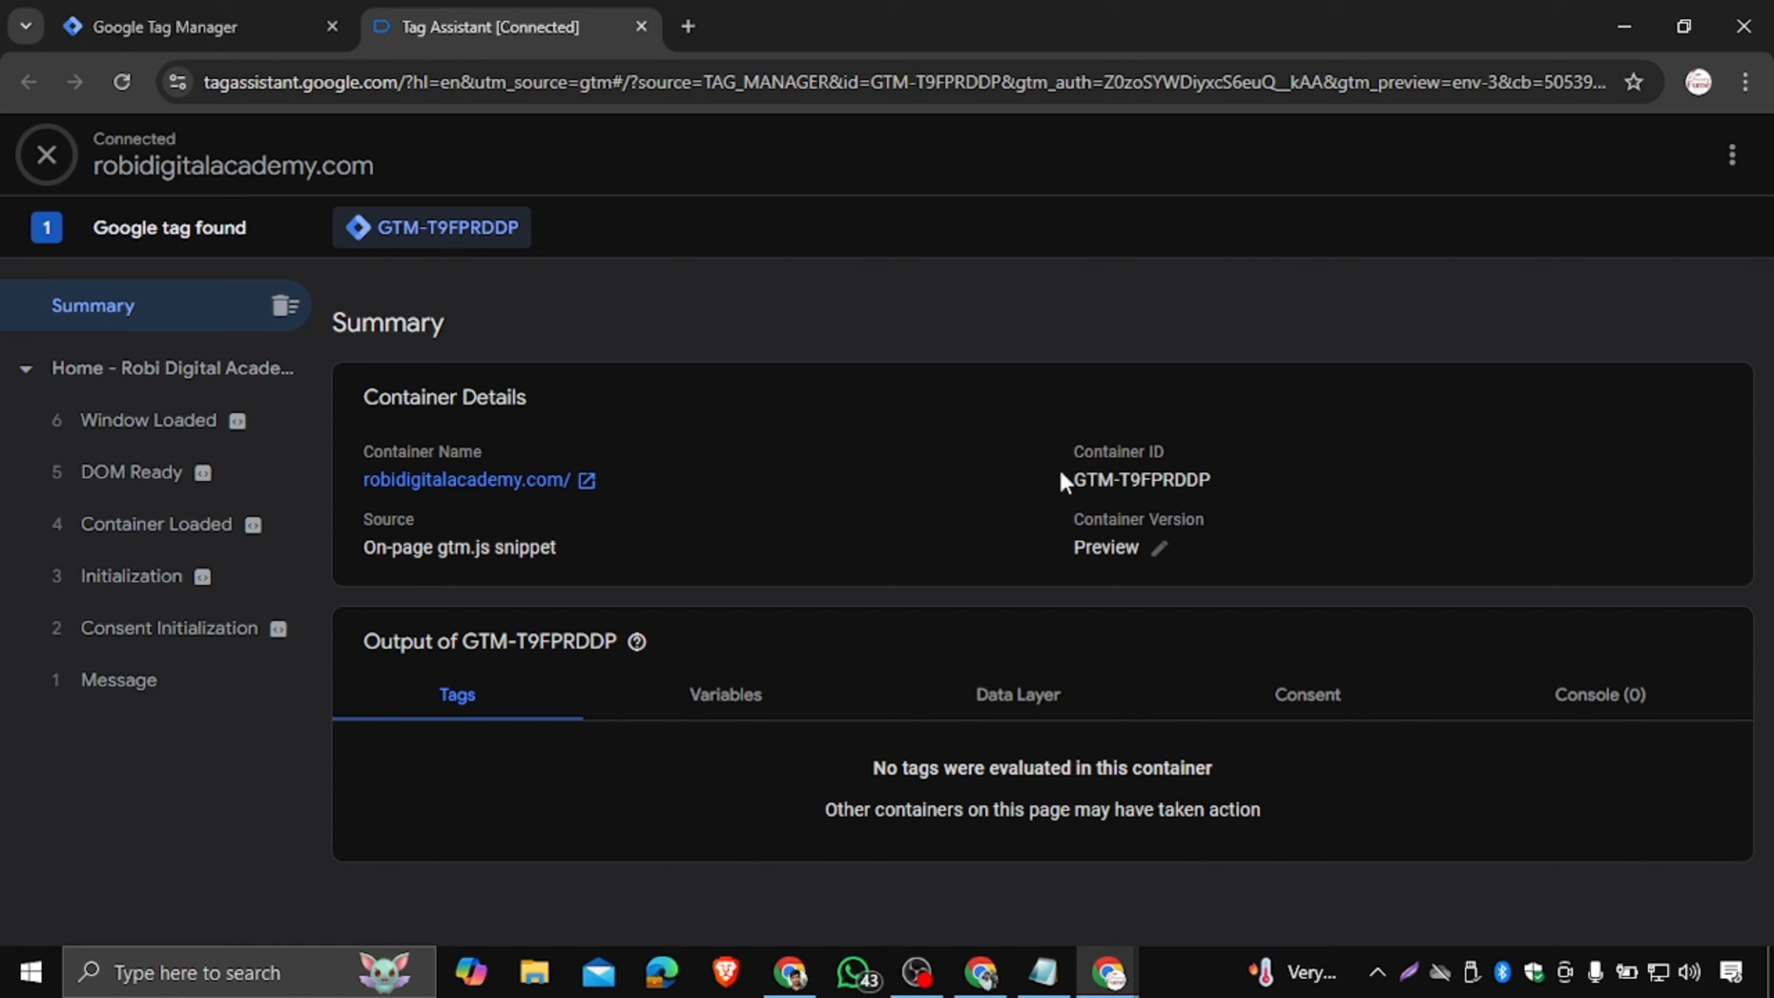
Check the Summary lists container GTM-T9FPRDDP for robidigitalacademy.com/, then bring up OBS Studio.
left_click_drag(1138, 480, 1220, 486)
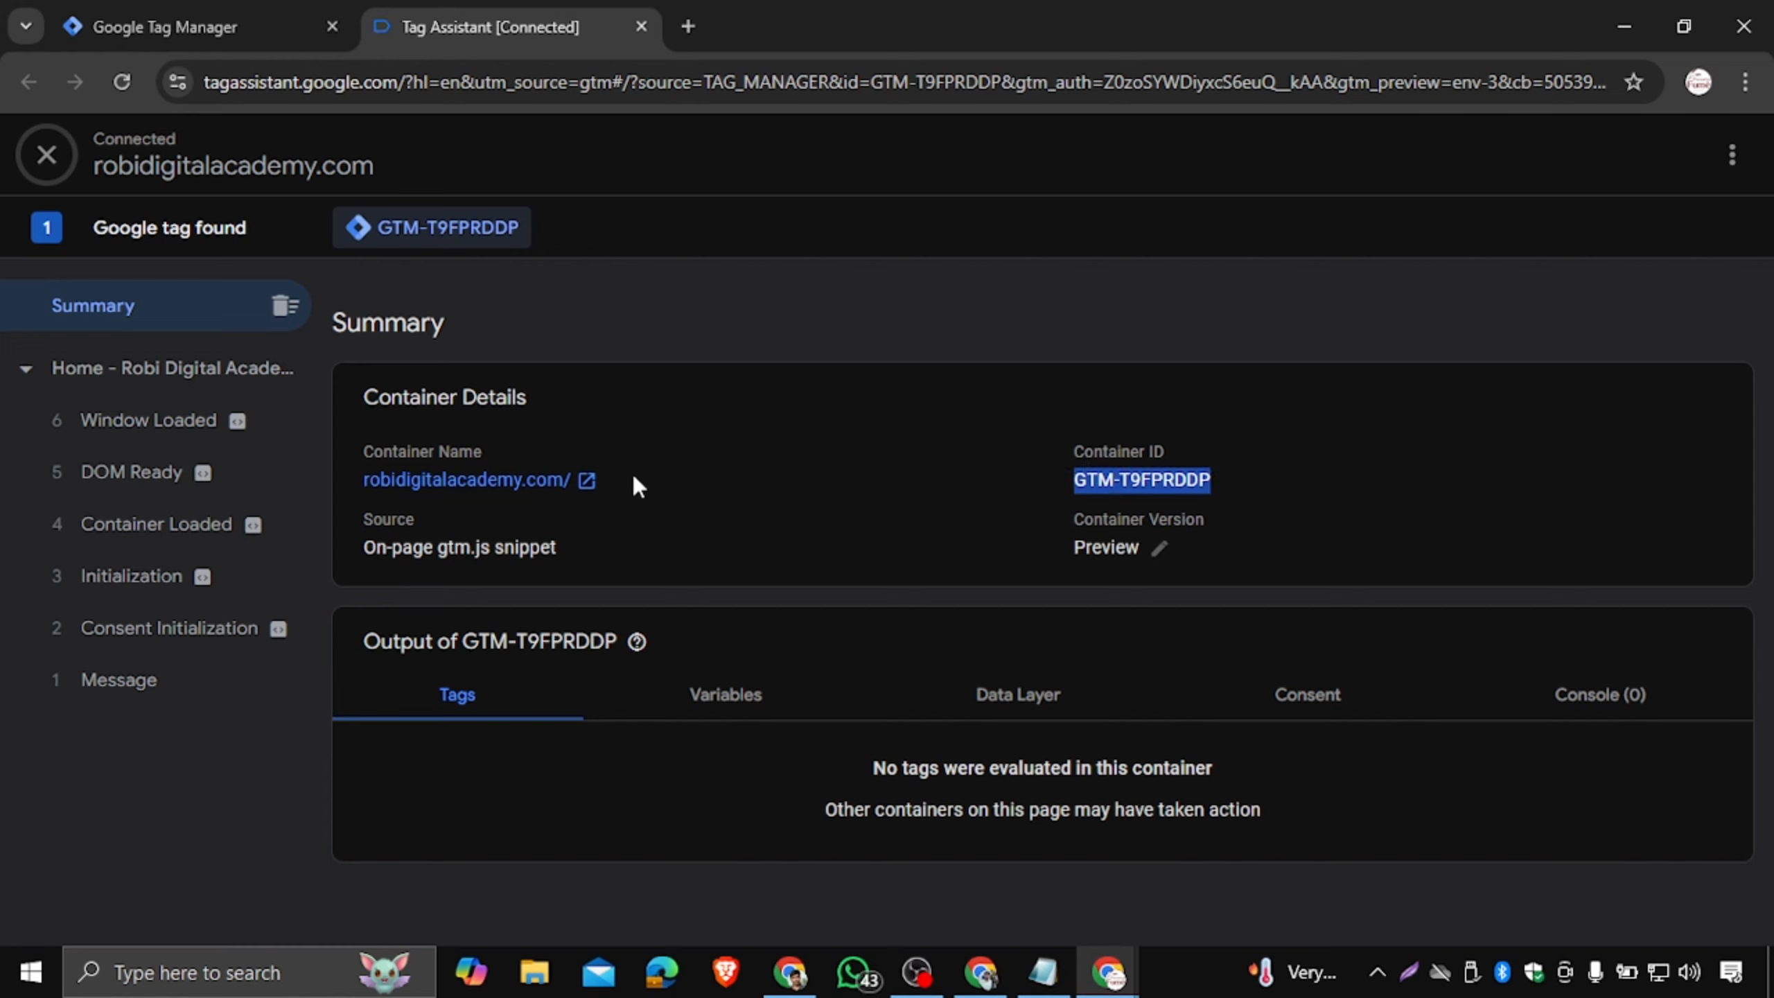
left_click_drag(323, 478, 629, 486)
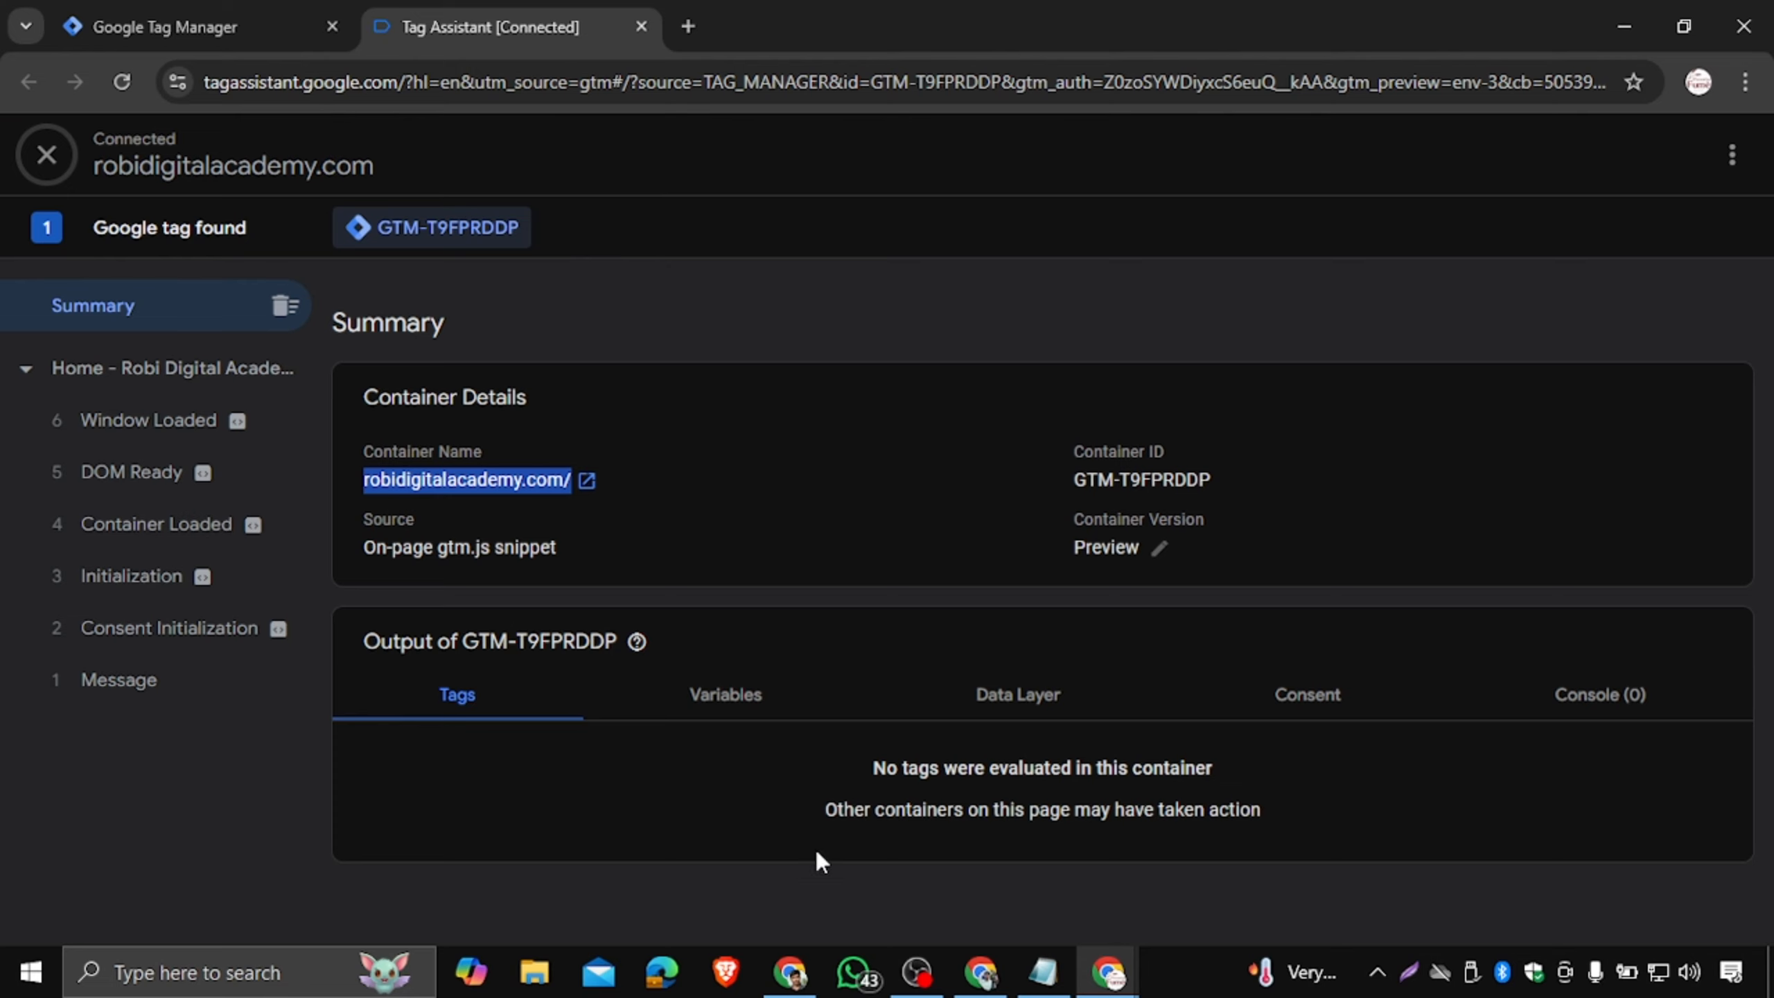
left_click(790, 972)
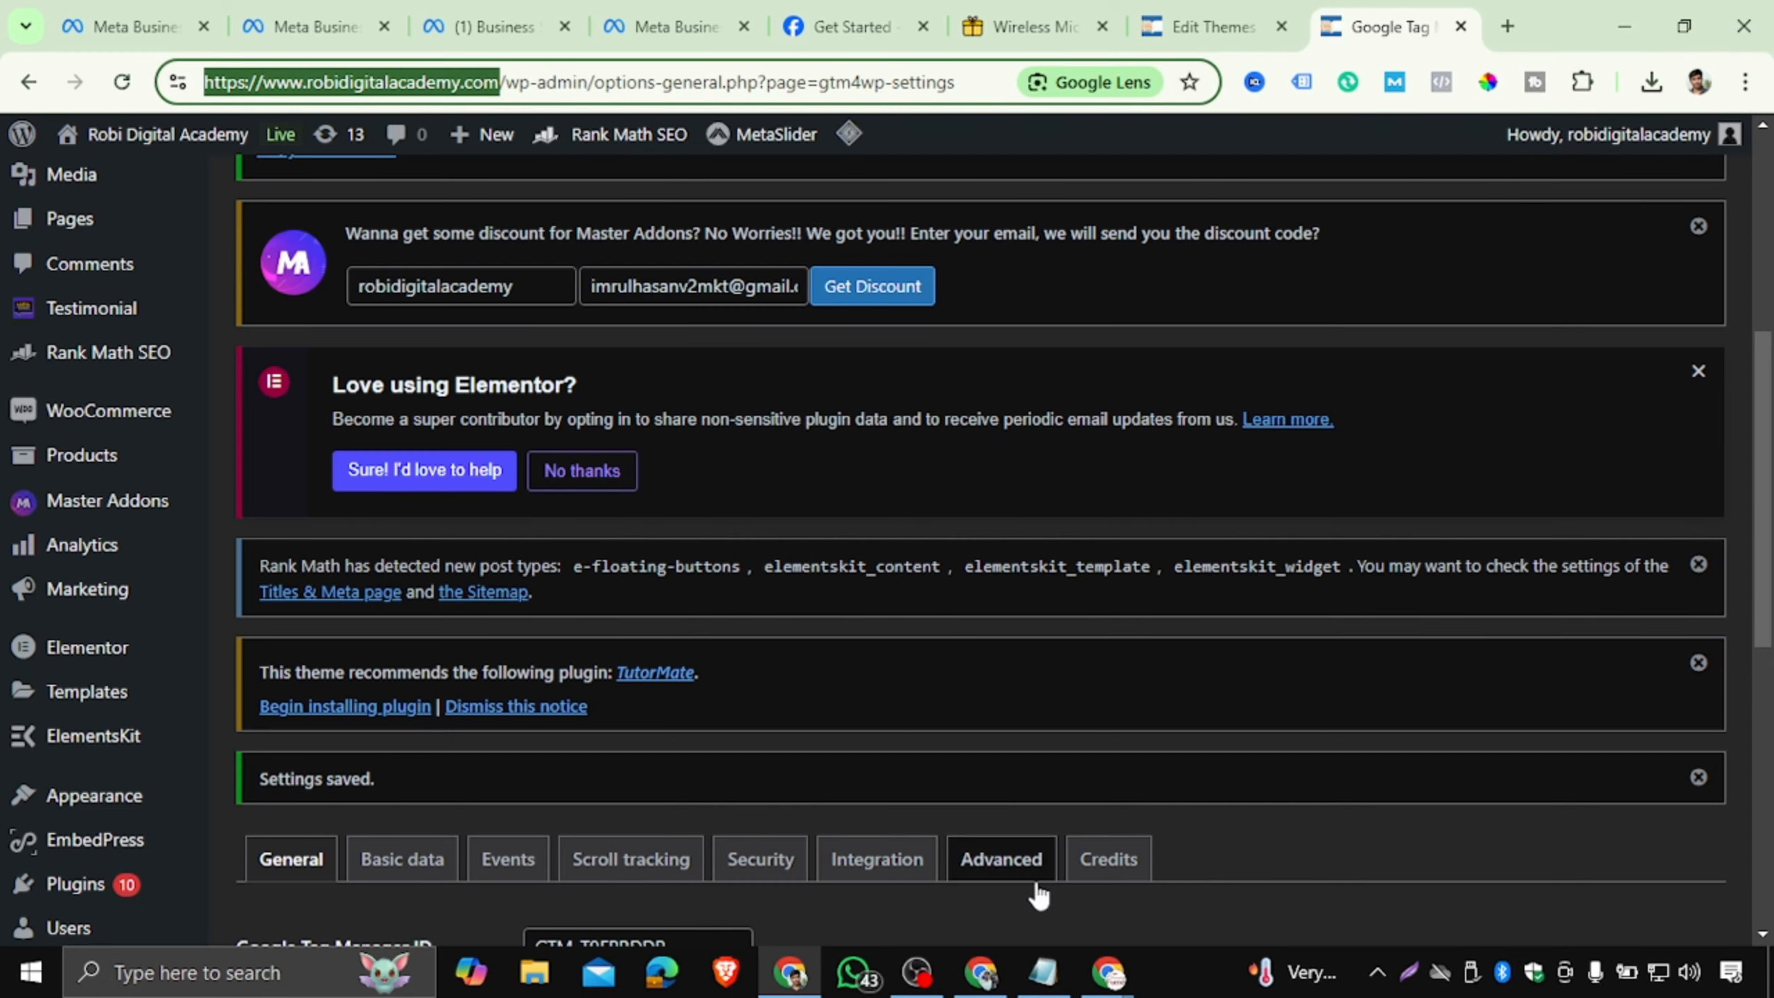
left_click(916, 972)
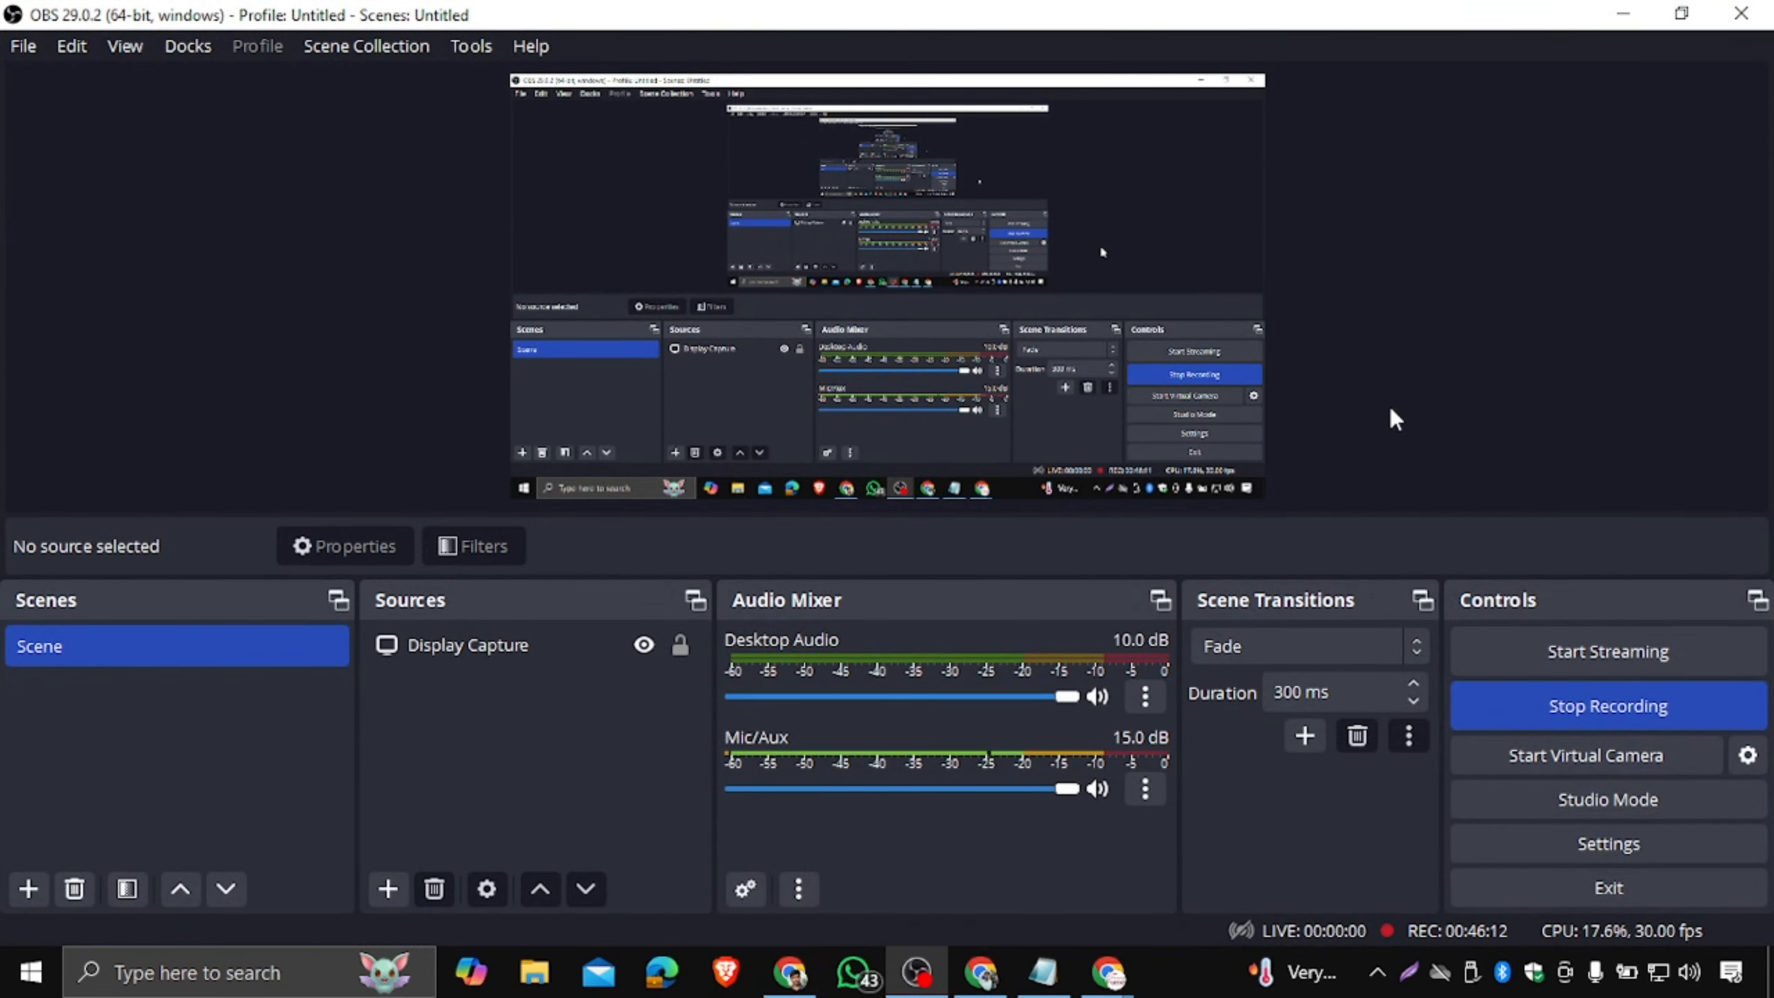